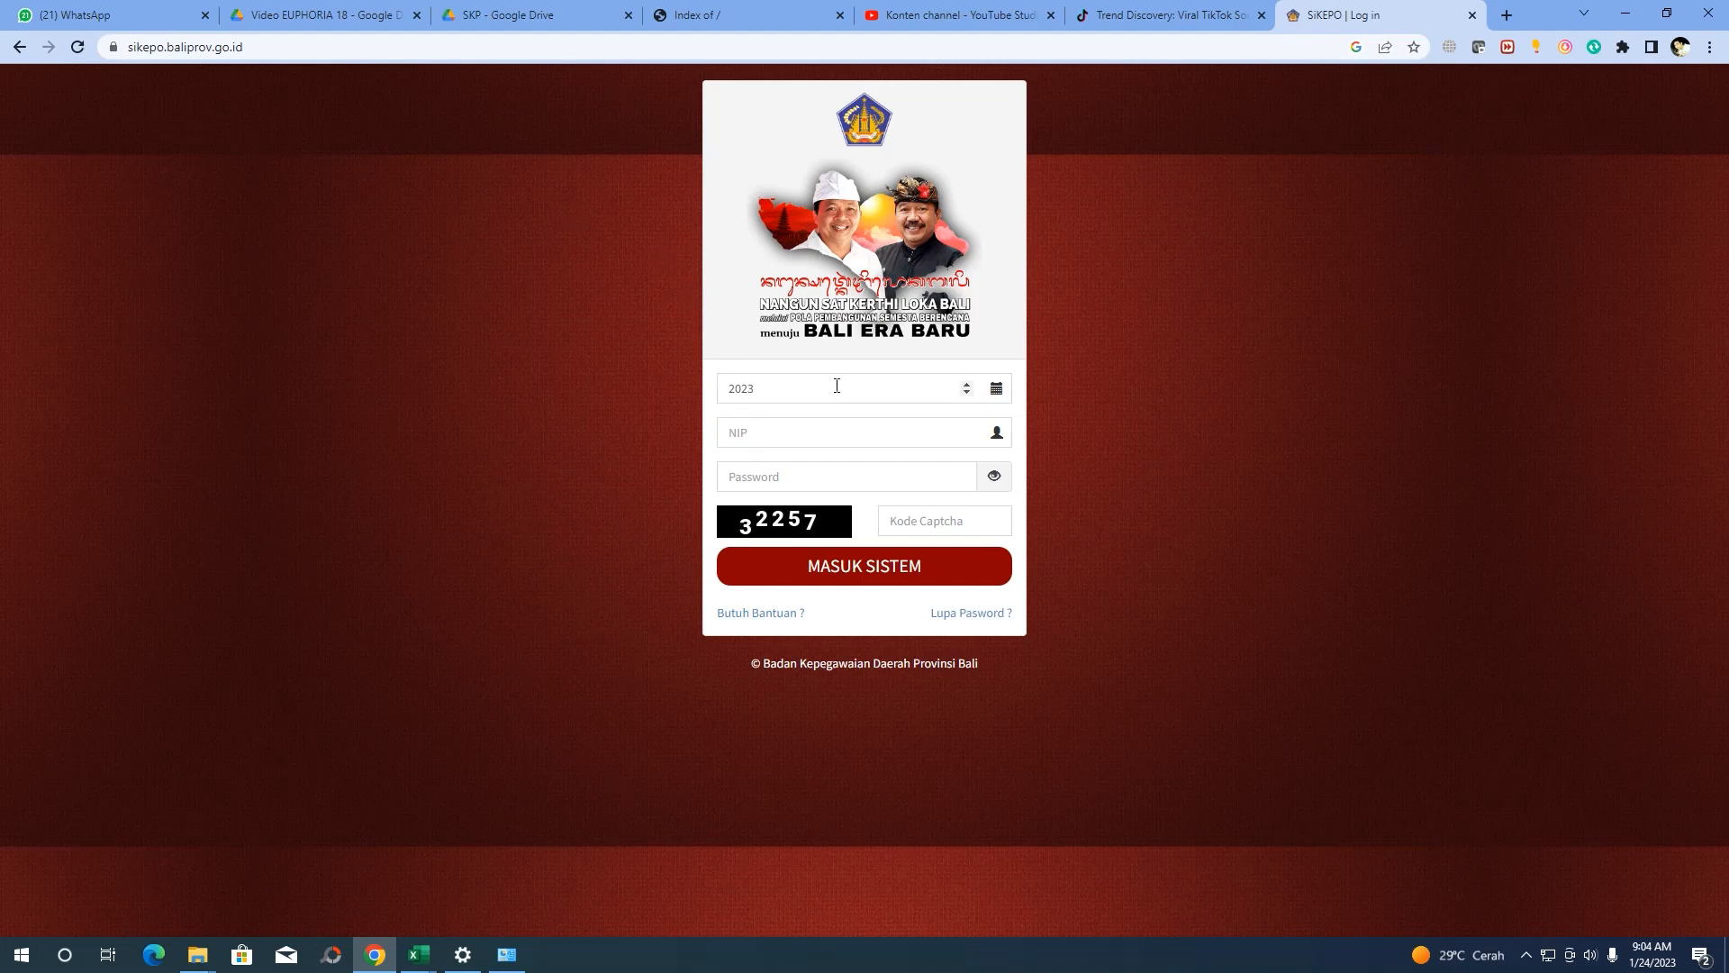
Log in using the saved NIP, the retyped account password and captcha 32257
{"action": "left_click", "coordinate": [790, 432]}
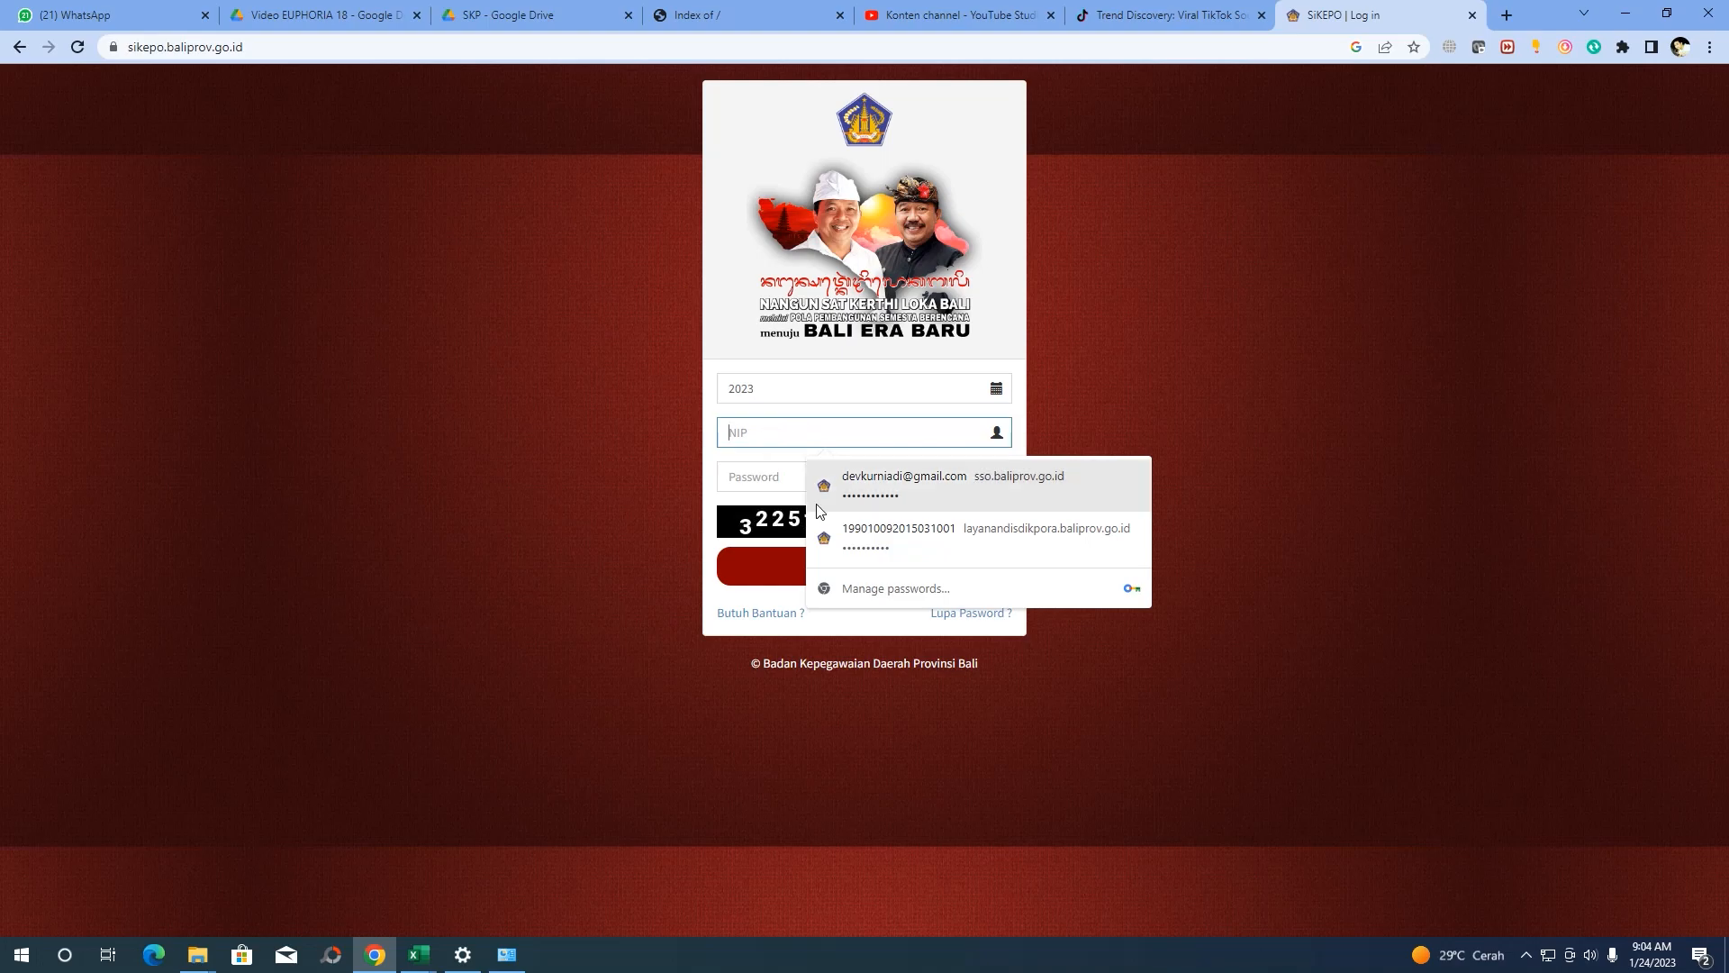
{"action": "left_click", "coordinate": [899, 533]}
{"action": "key", "text": "Tab"}
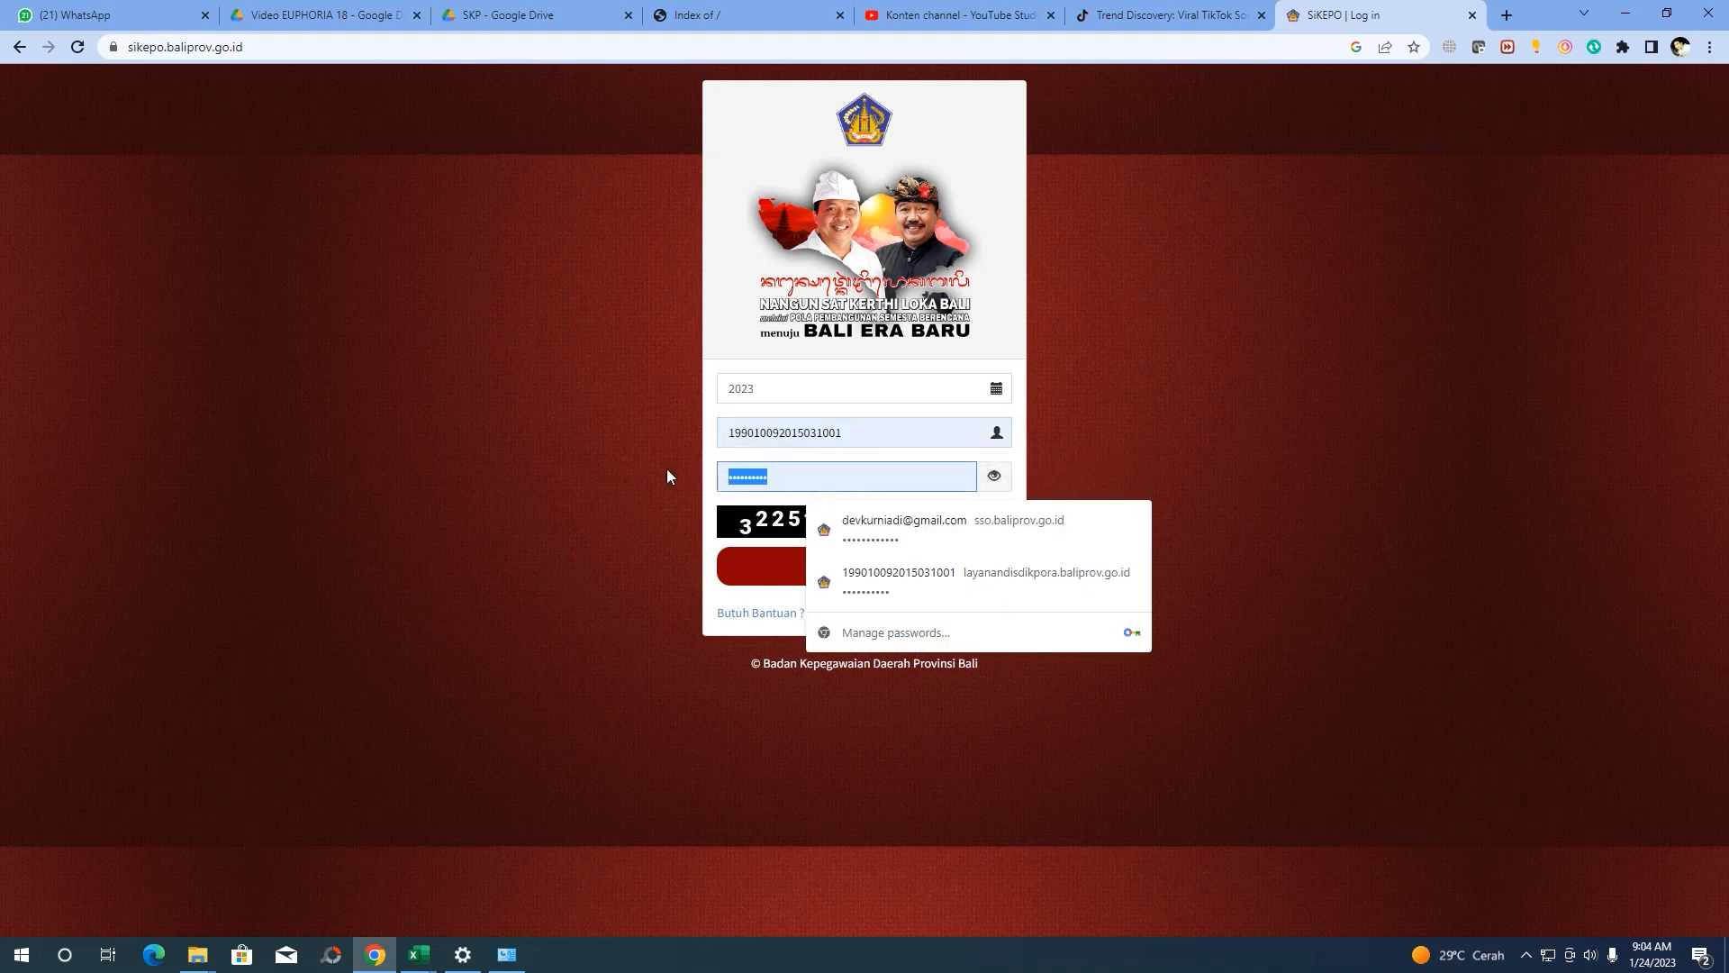
{"action": "key", "text": "BackSpace"}
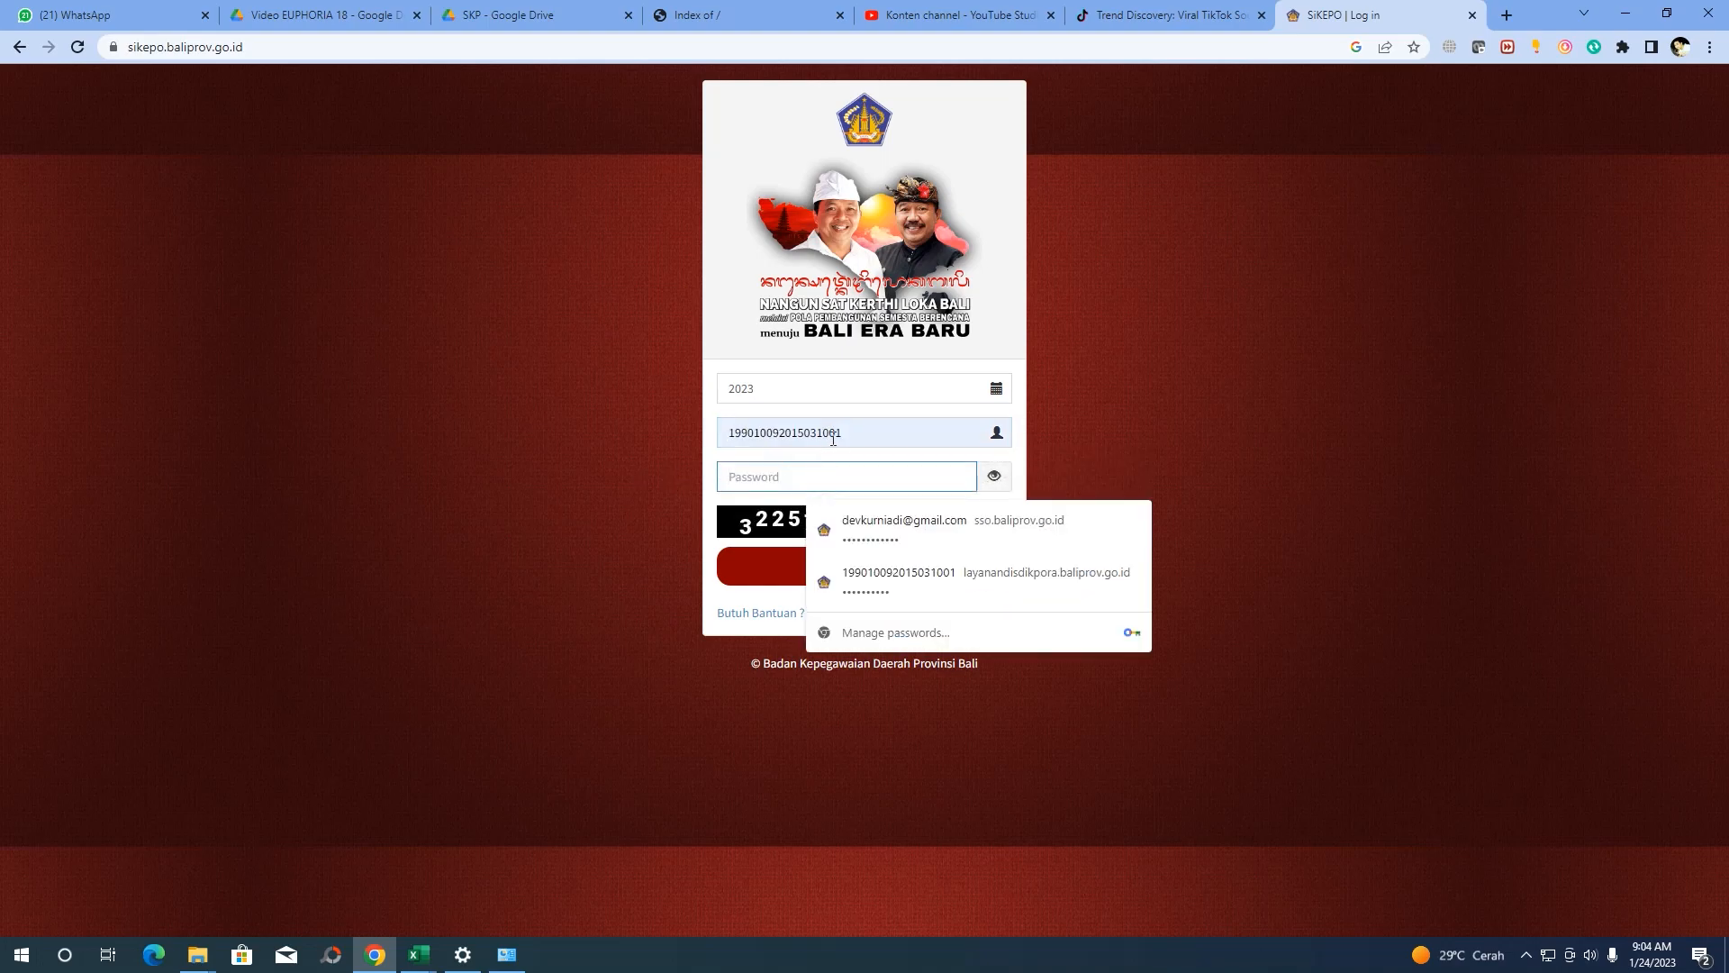
{"action": "left_click", "coordinate": [1115, 436]}
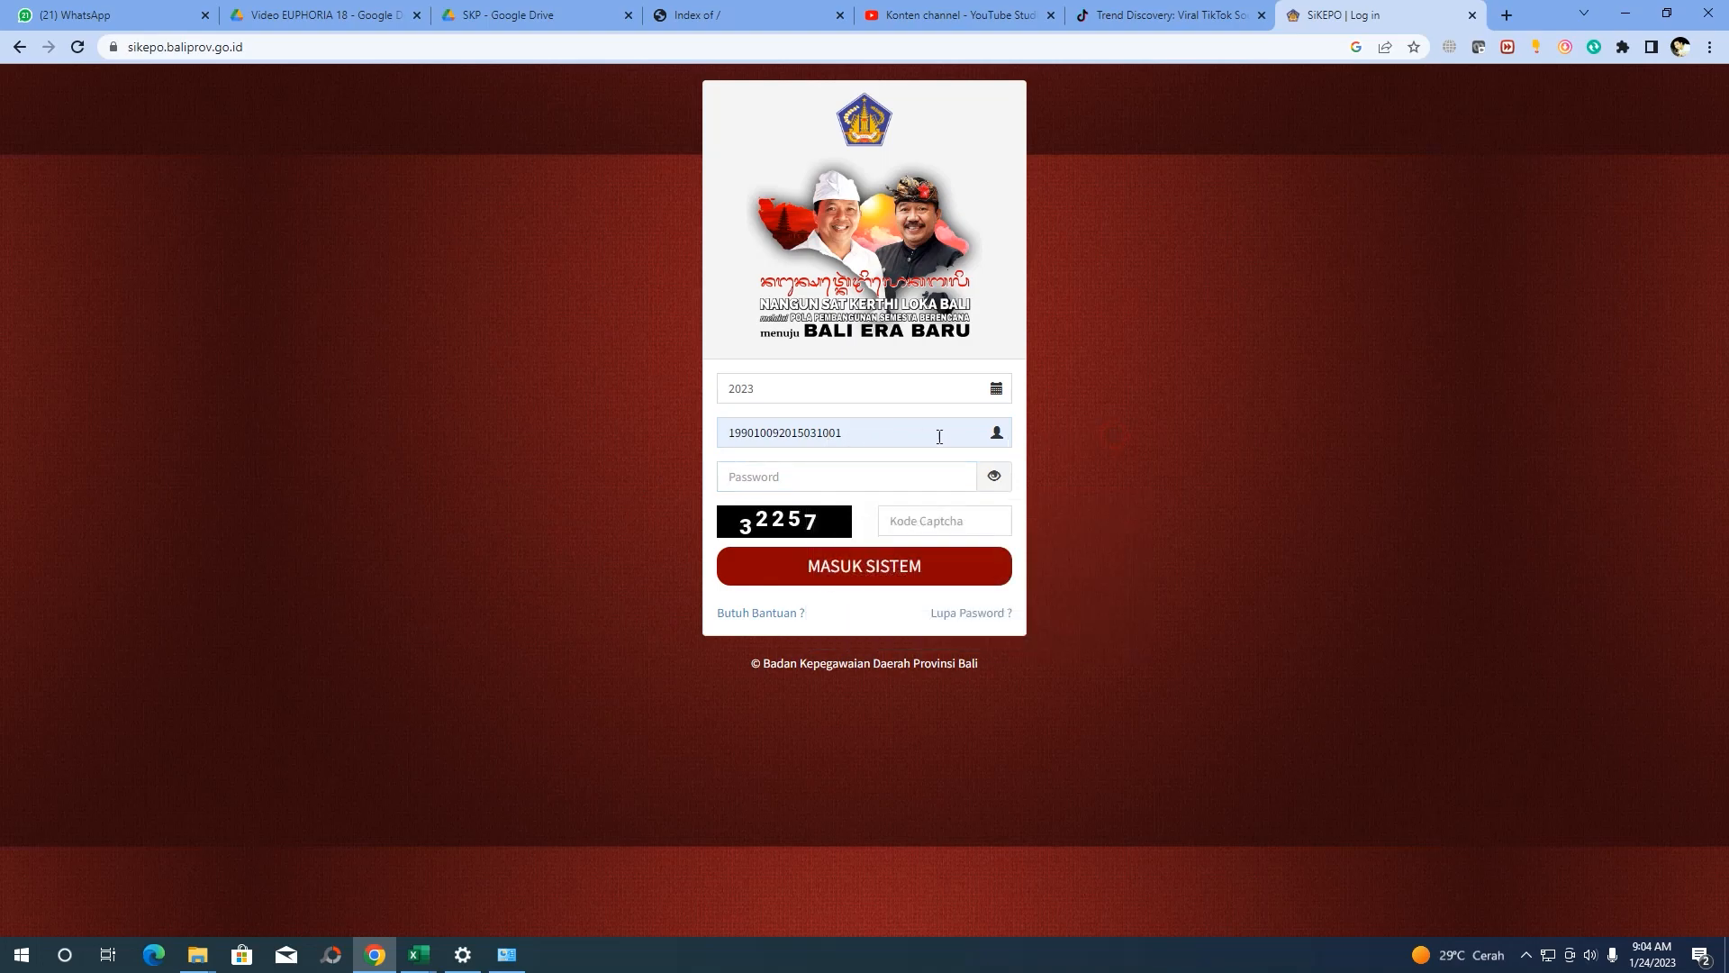
{"action": "left_click", "coordinate": [796, 486]}
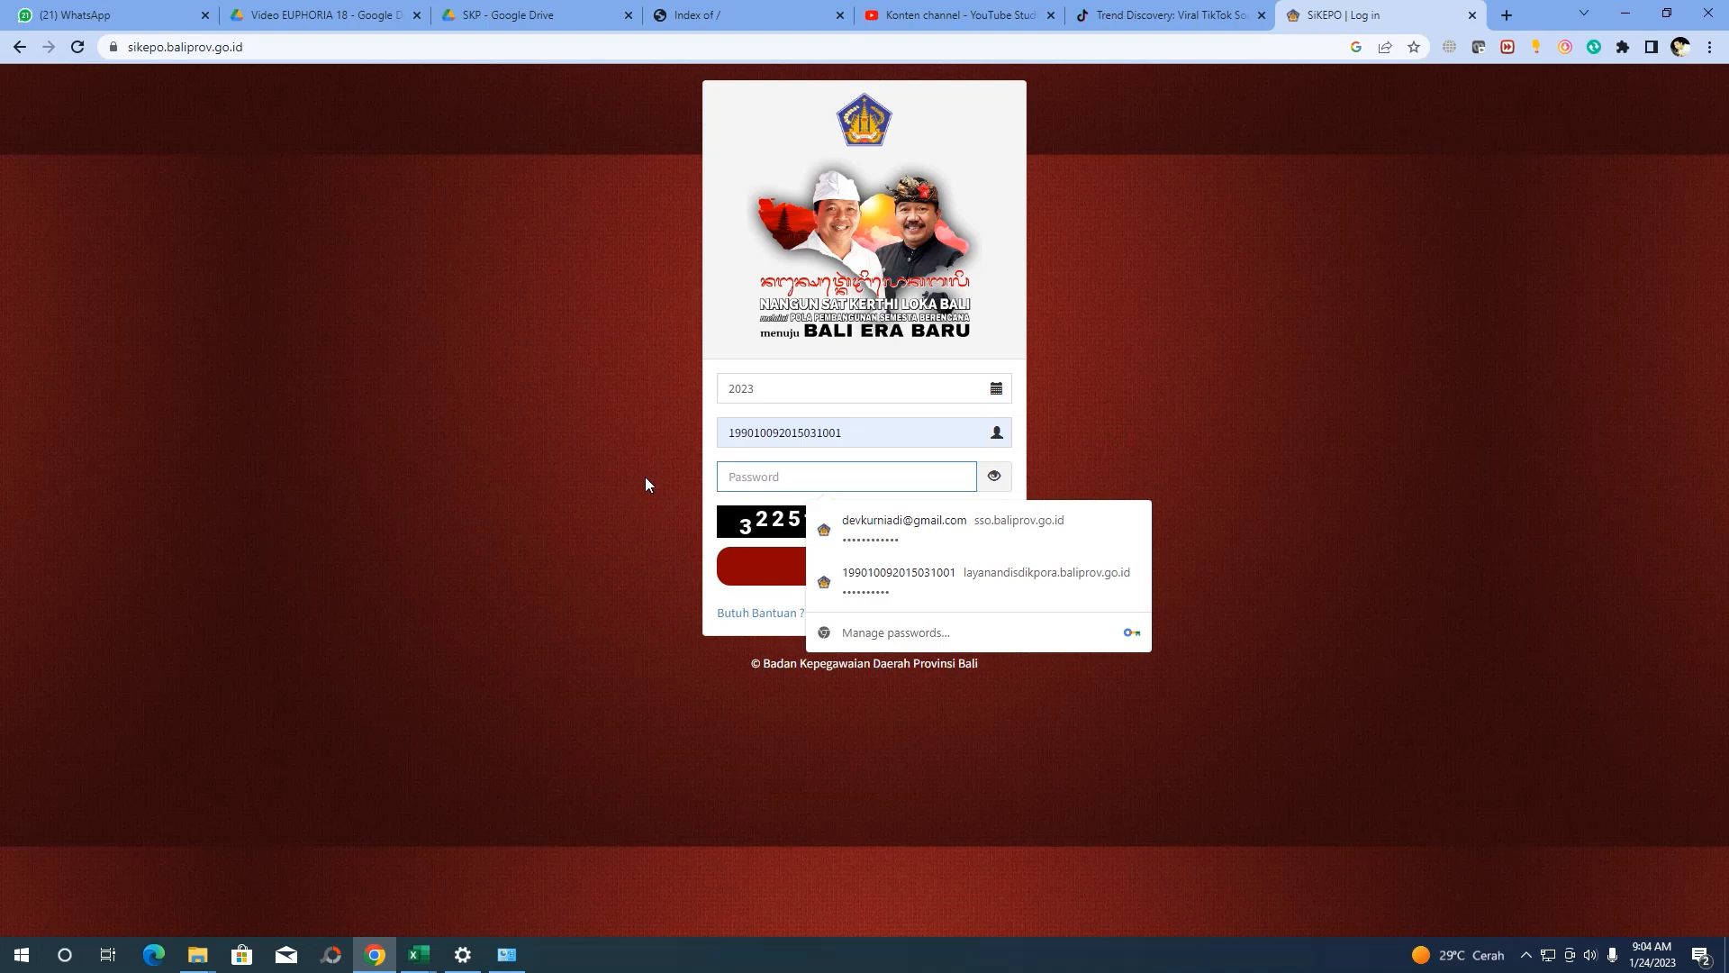
{"action": "type", "text": "****"}
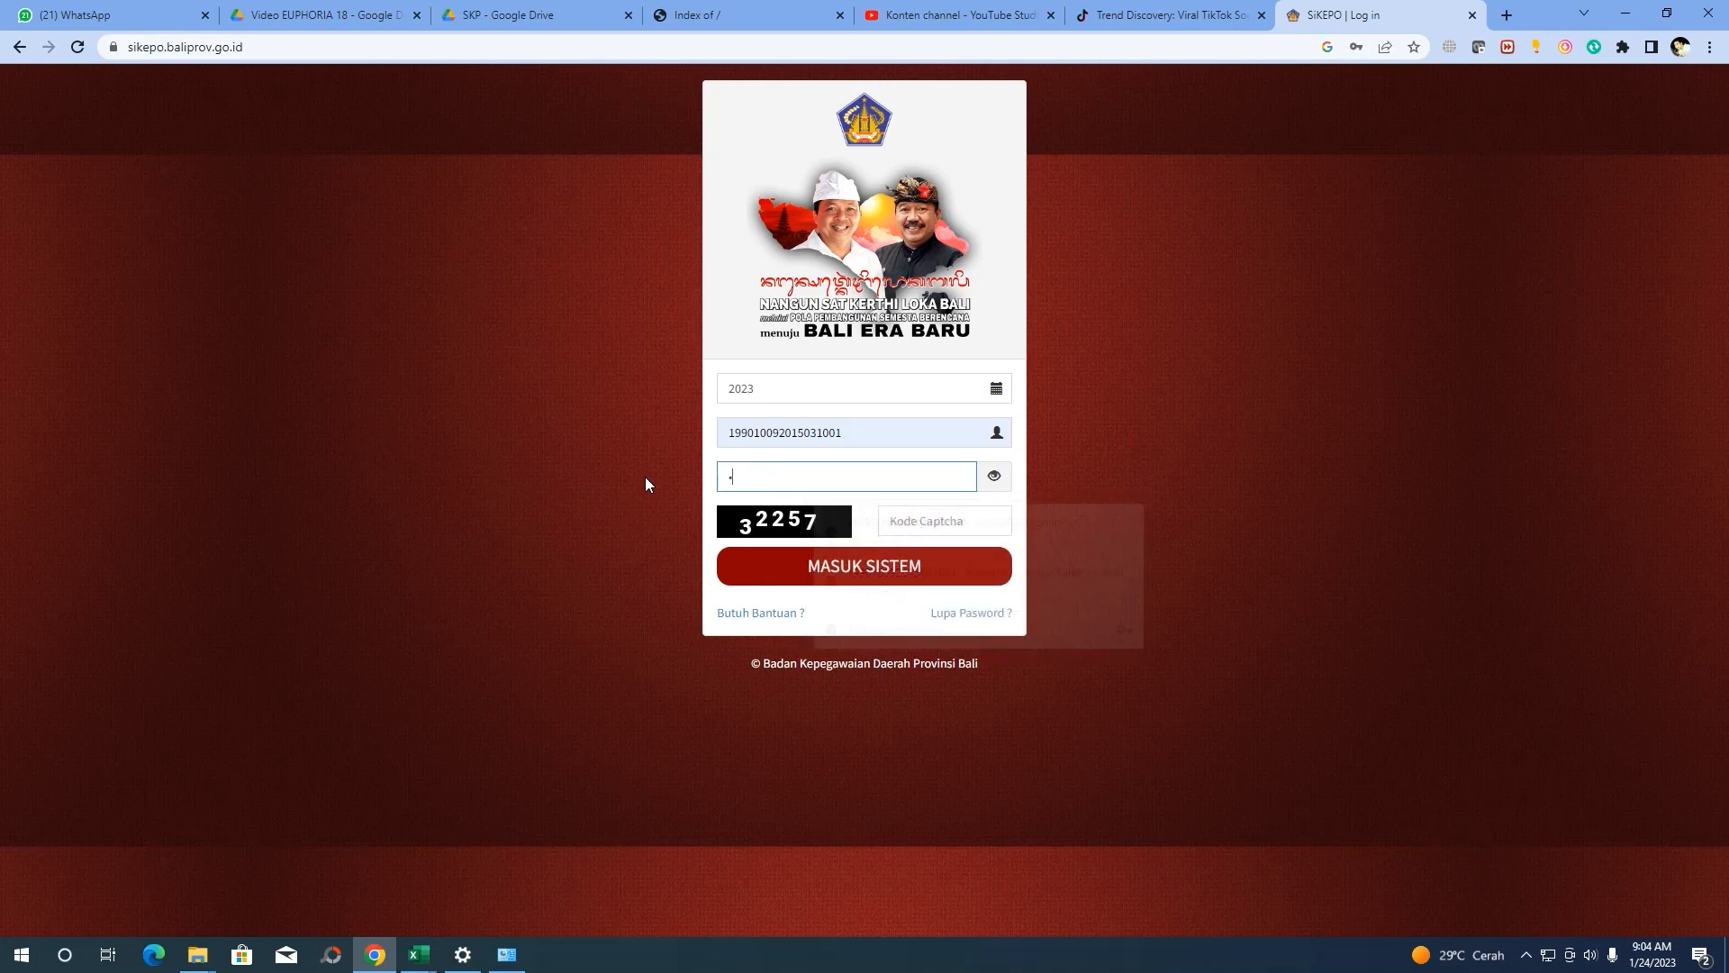
{"action": "type", "text": "*******"}
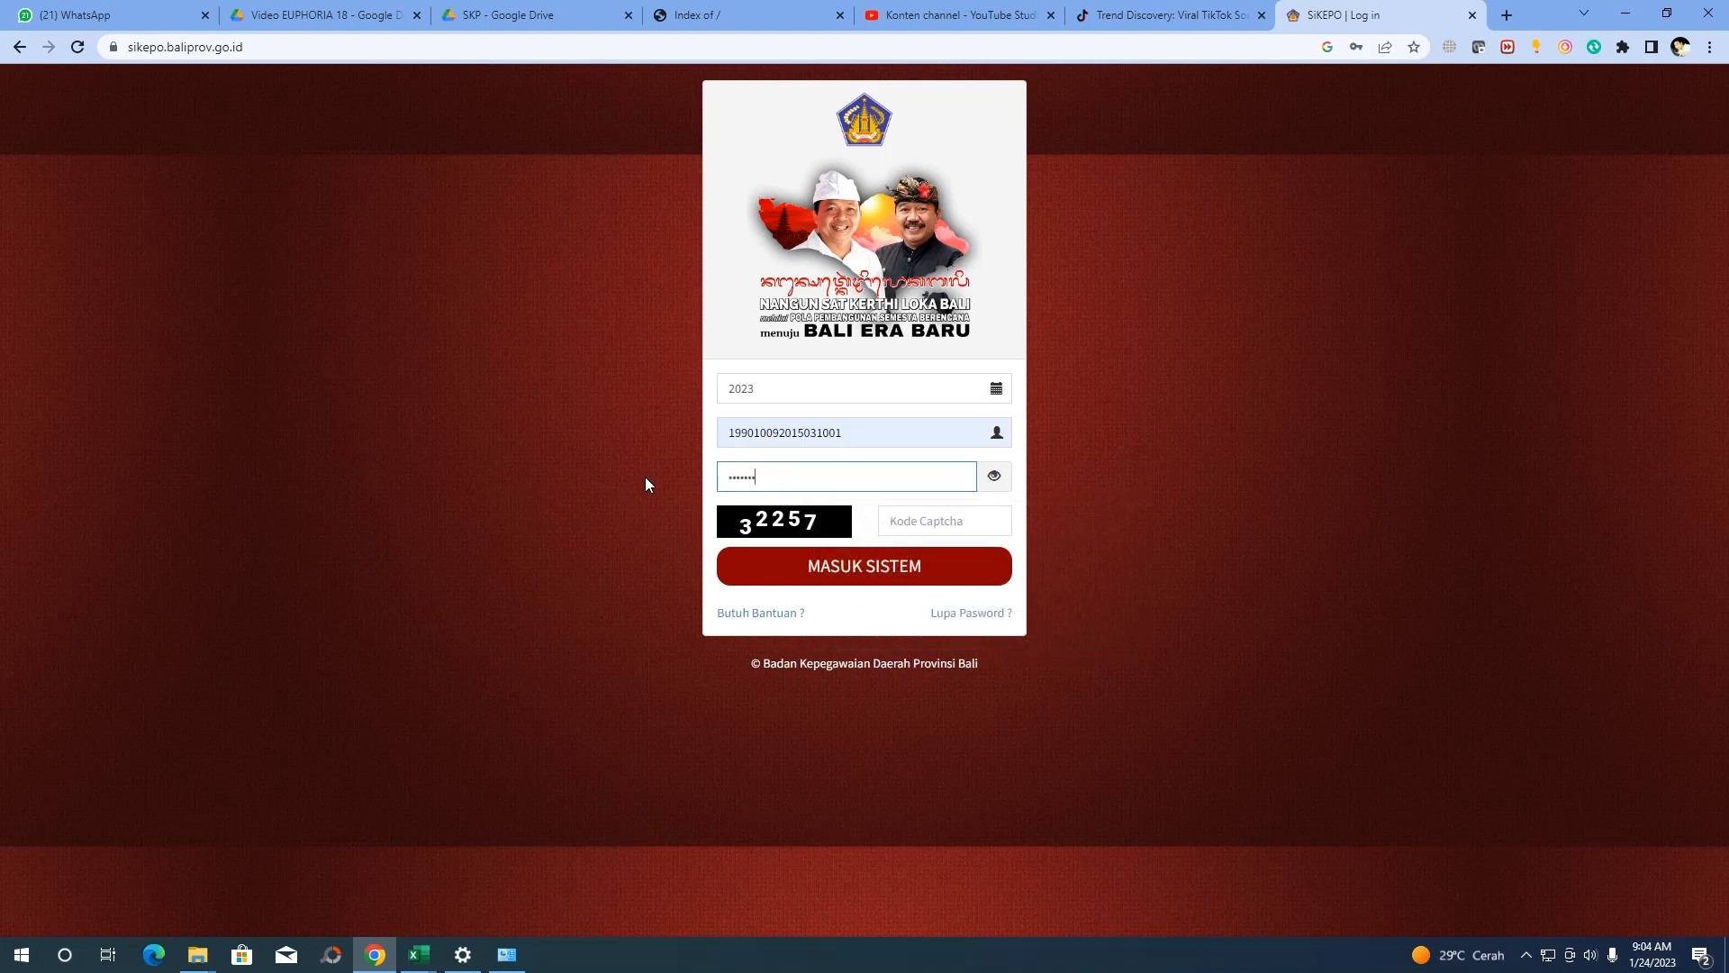
{"action": "type", "text": "**"}
{"action": "left_click", "coordinate": [883, 515]}
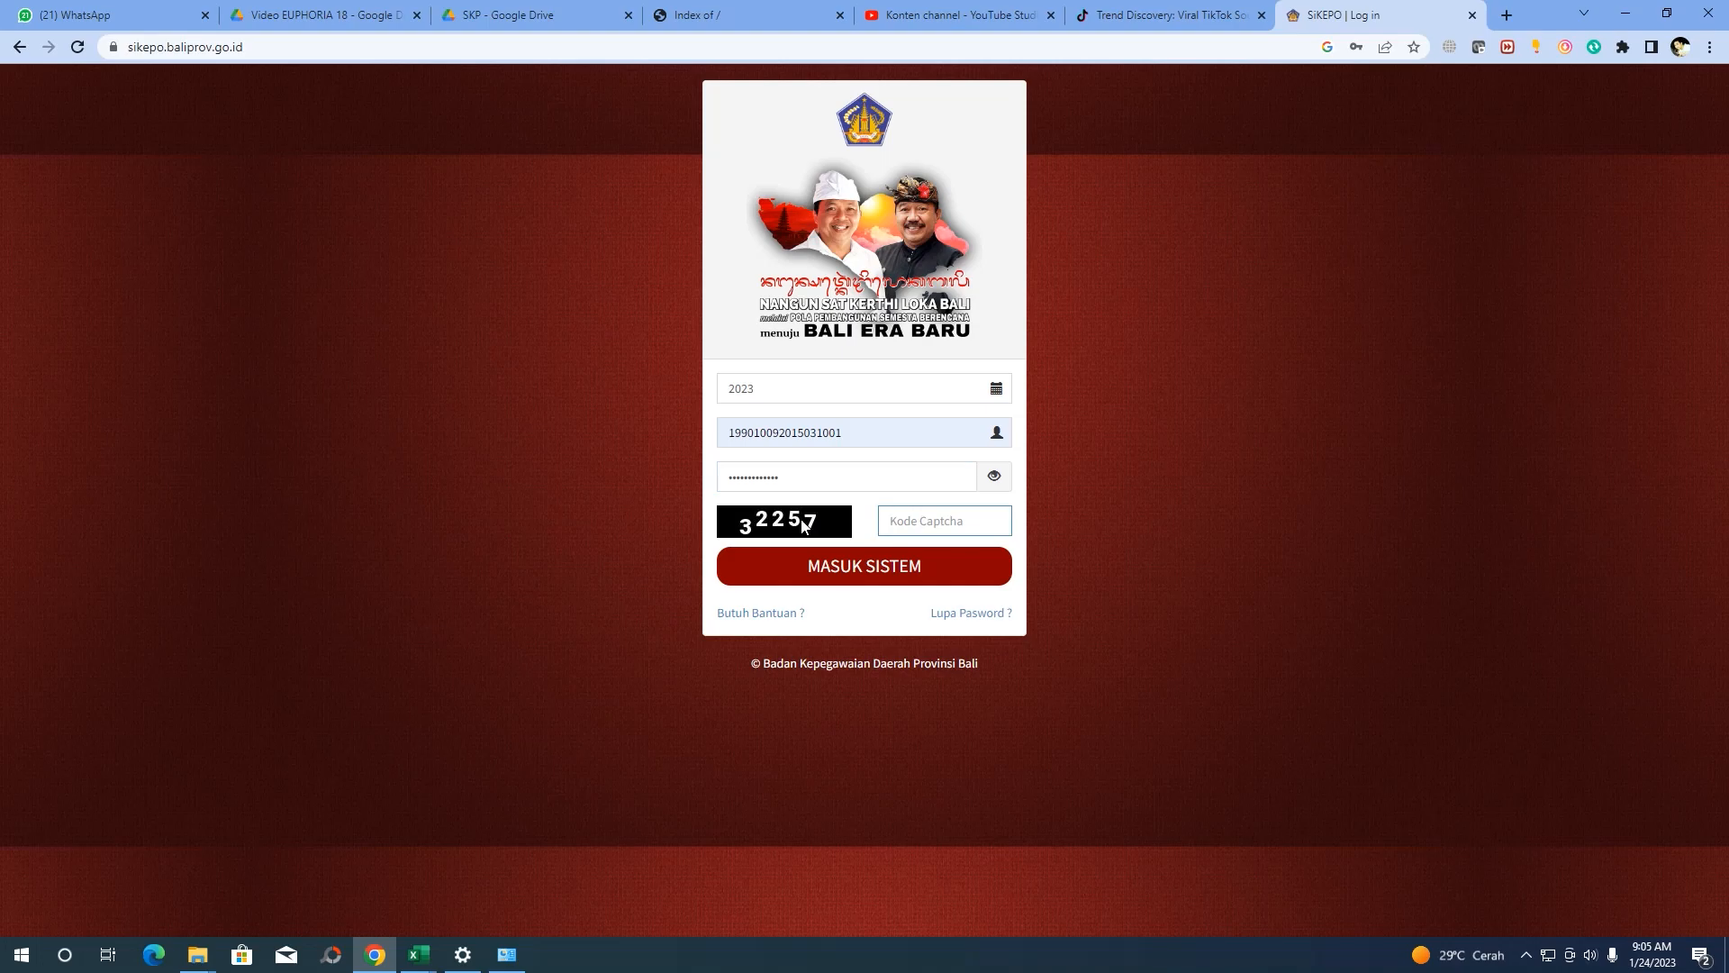
{"action": "type", "text": "32257"}
{"action": "left_click", "coordinate": [845, 567]}
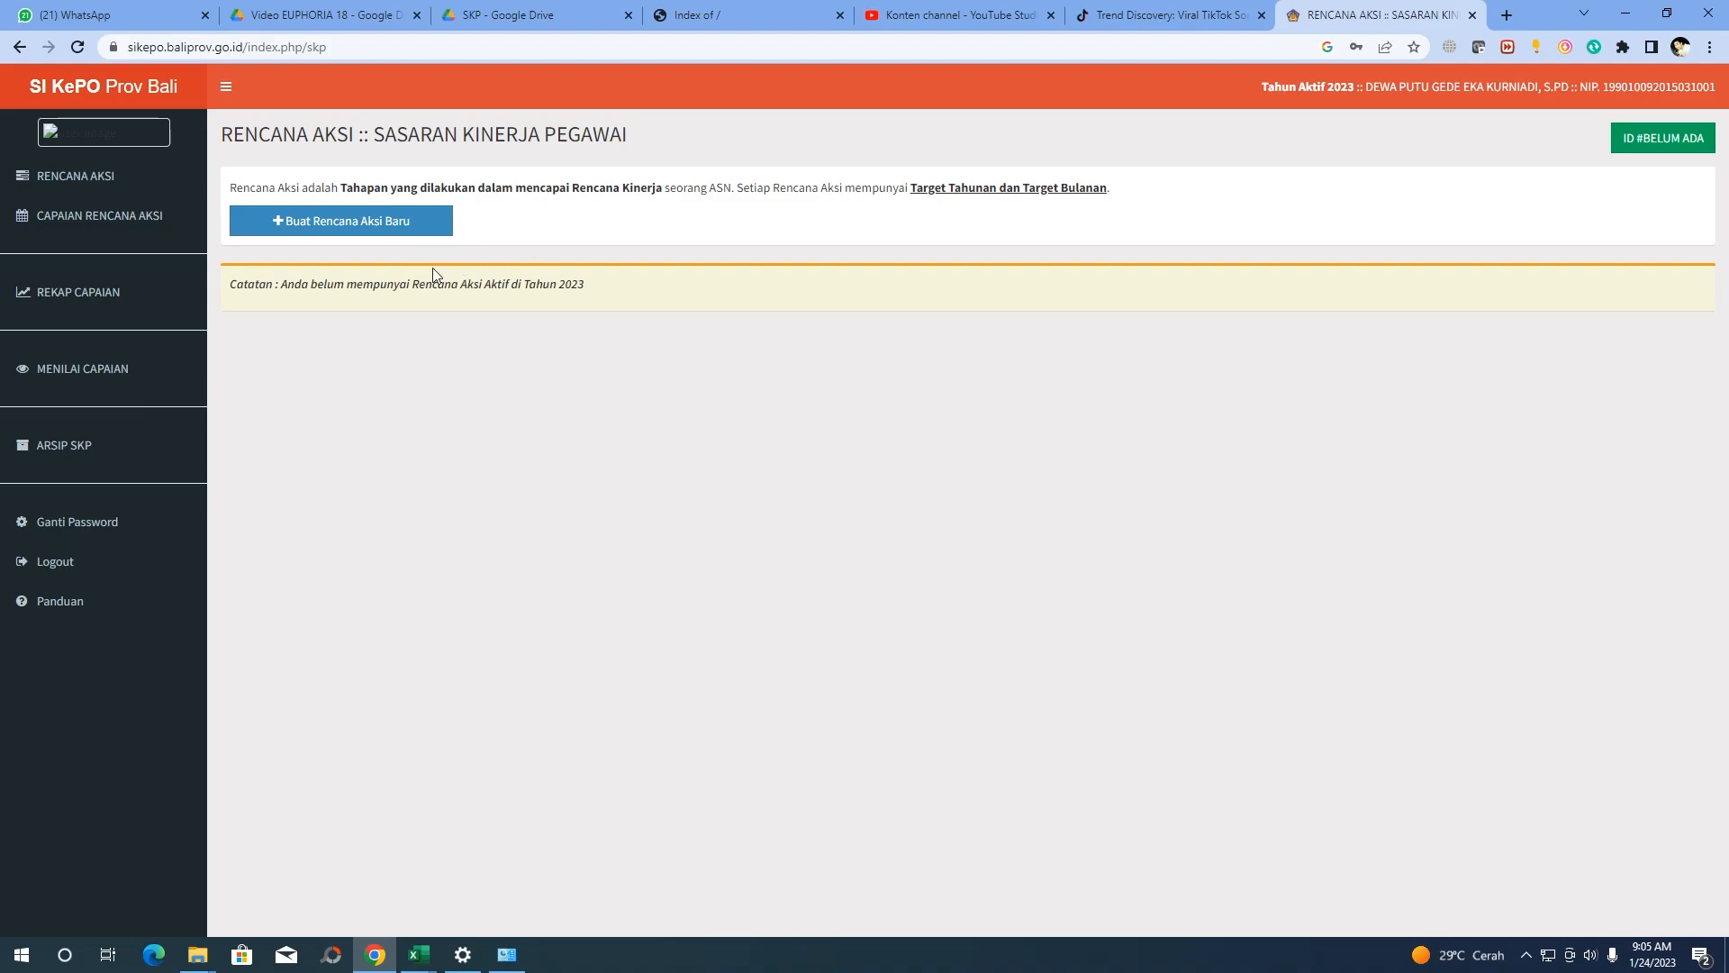
Create and save a new action plan draft with location TABANAN dated 2 January 2023
{"action": "left_click", "coordinate": [318, 231]}
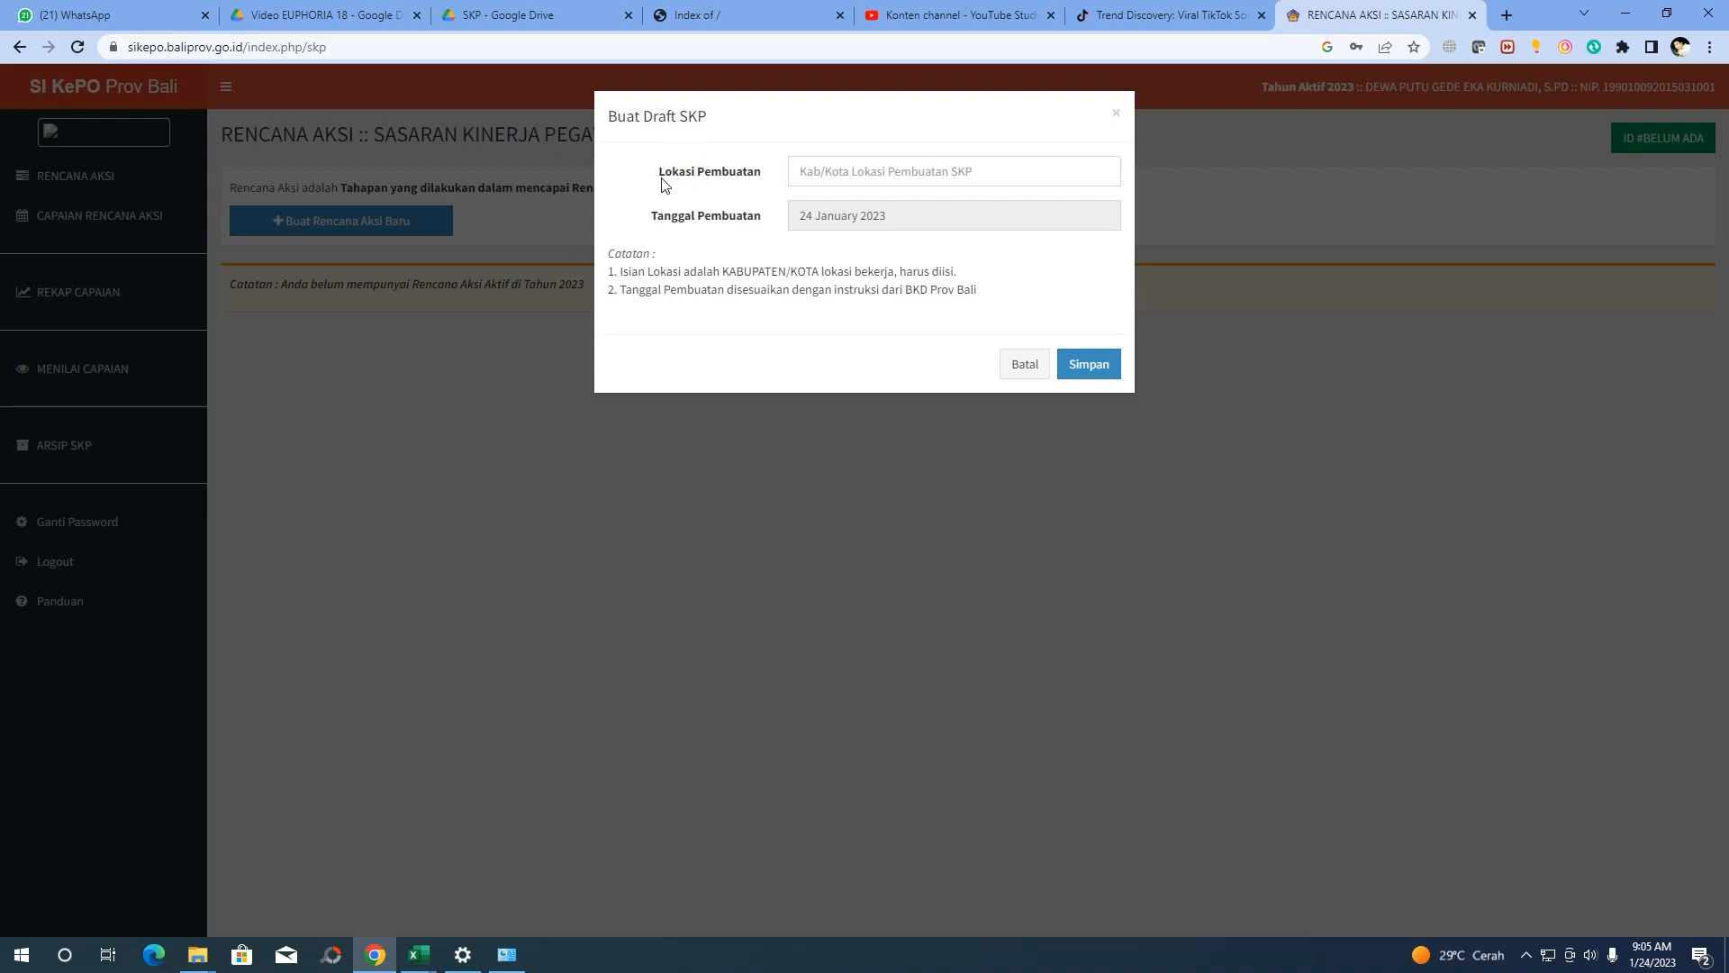
{"action": "left_click", "coordinate": [810, 169]}
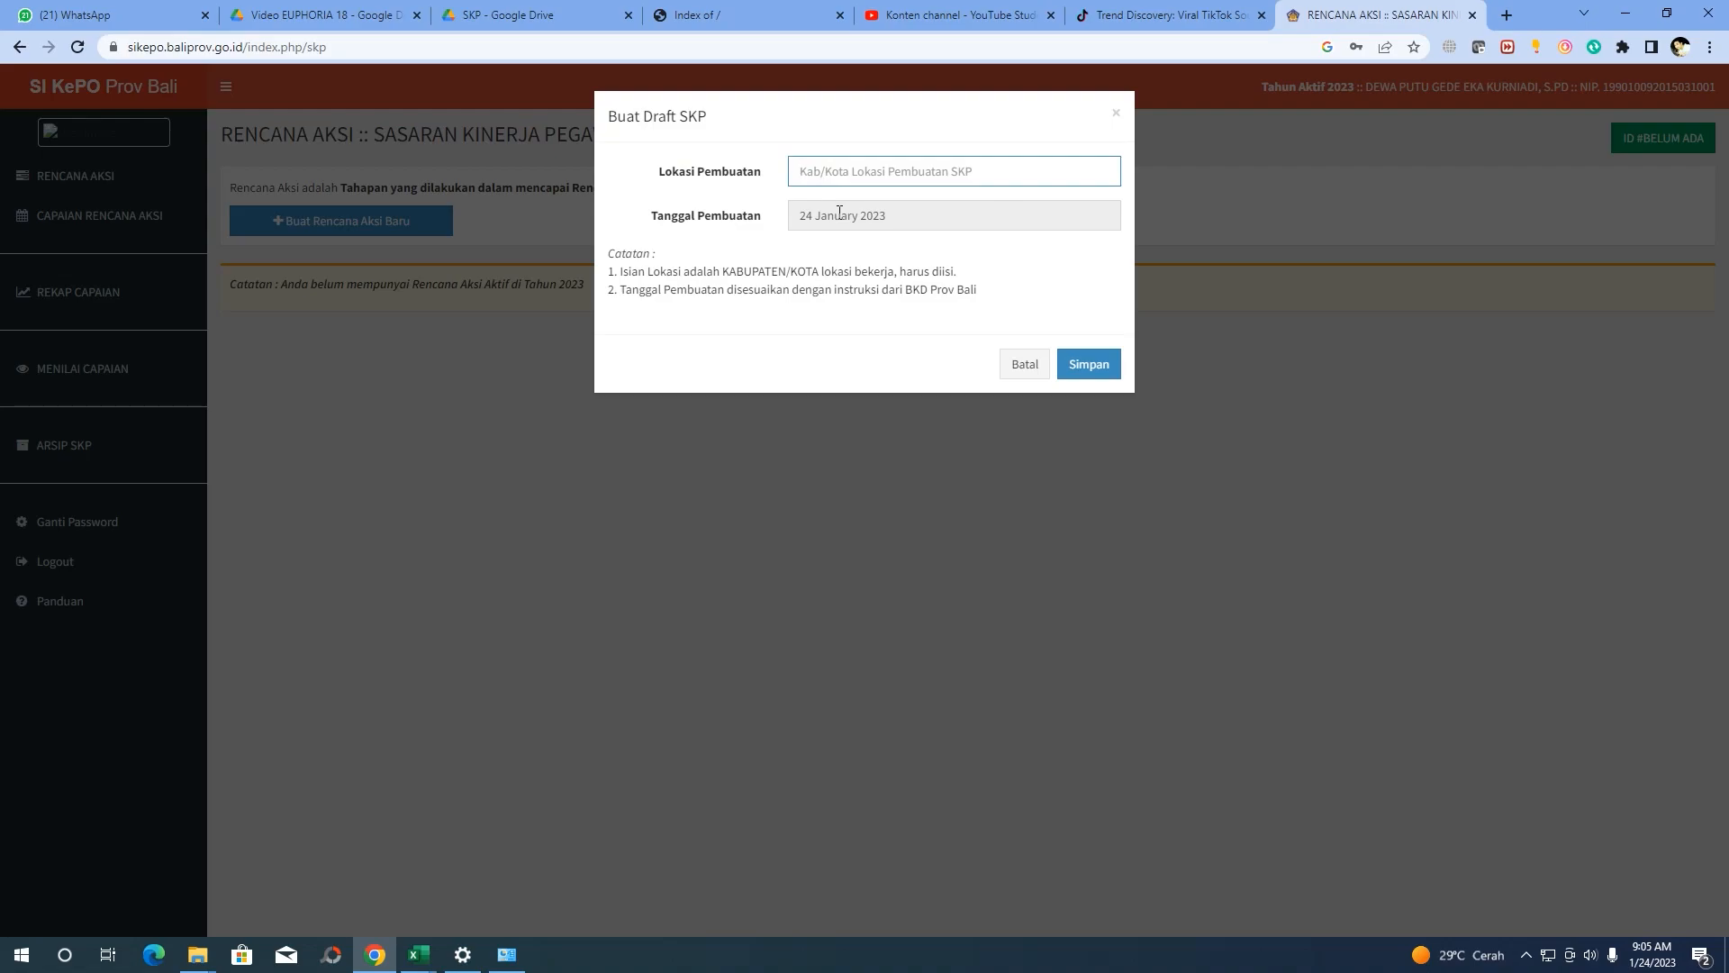
{"action": "type", "text": "TABANAN"}
{"action": "left_click", "coordinate": [835, 219]}
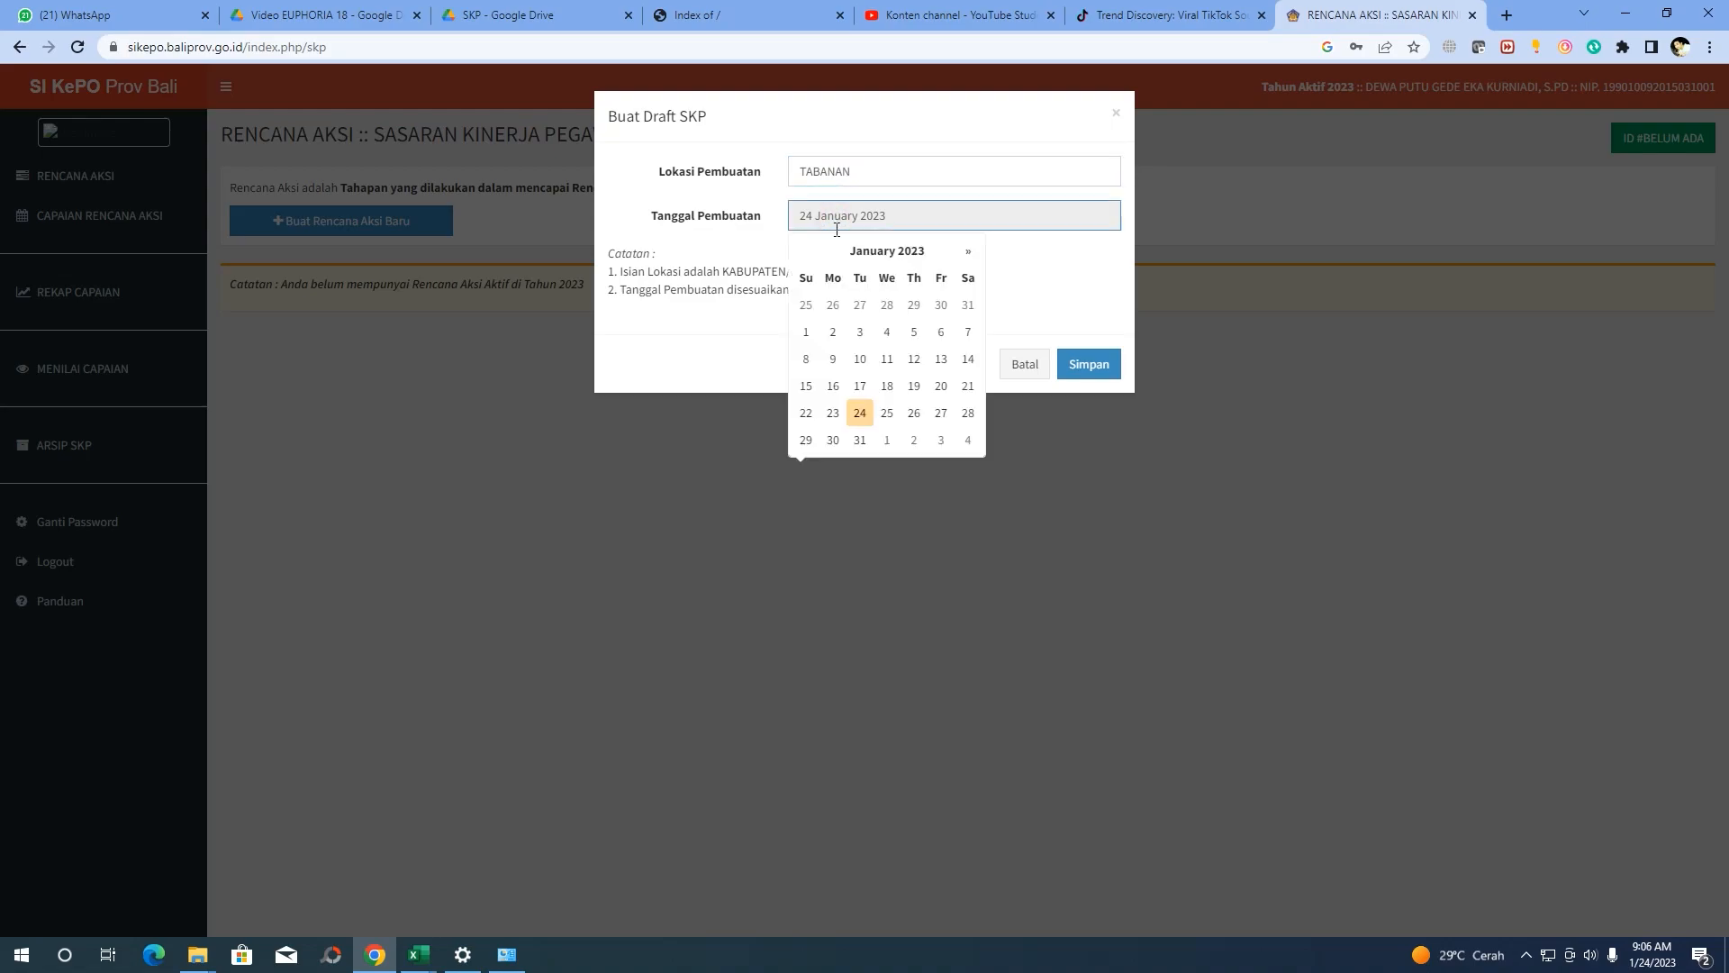
{"action": "left_click", "coordinate": [833, 334]}
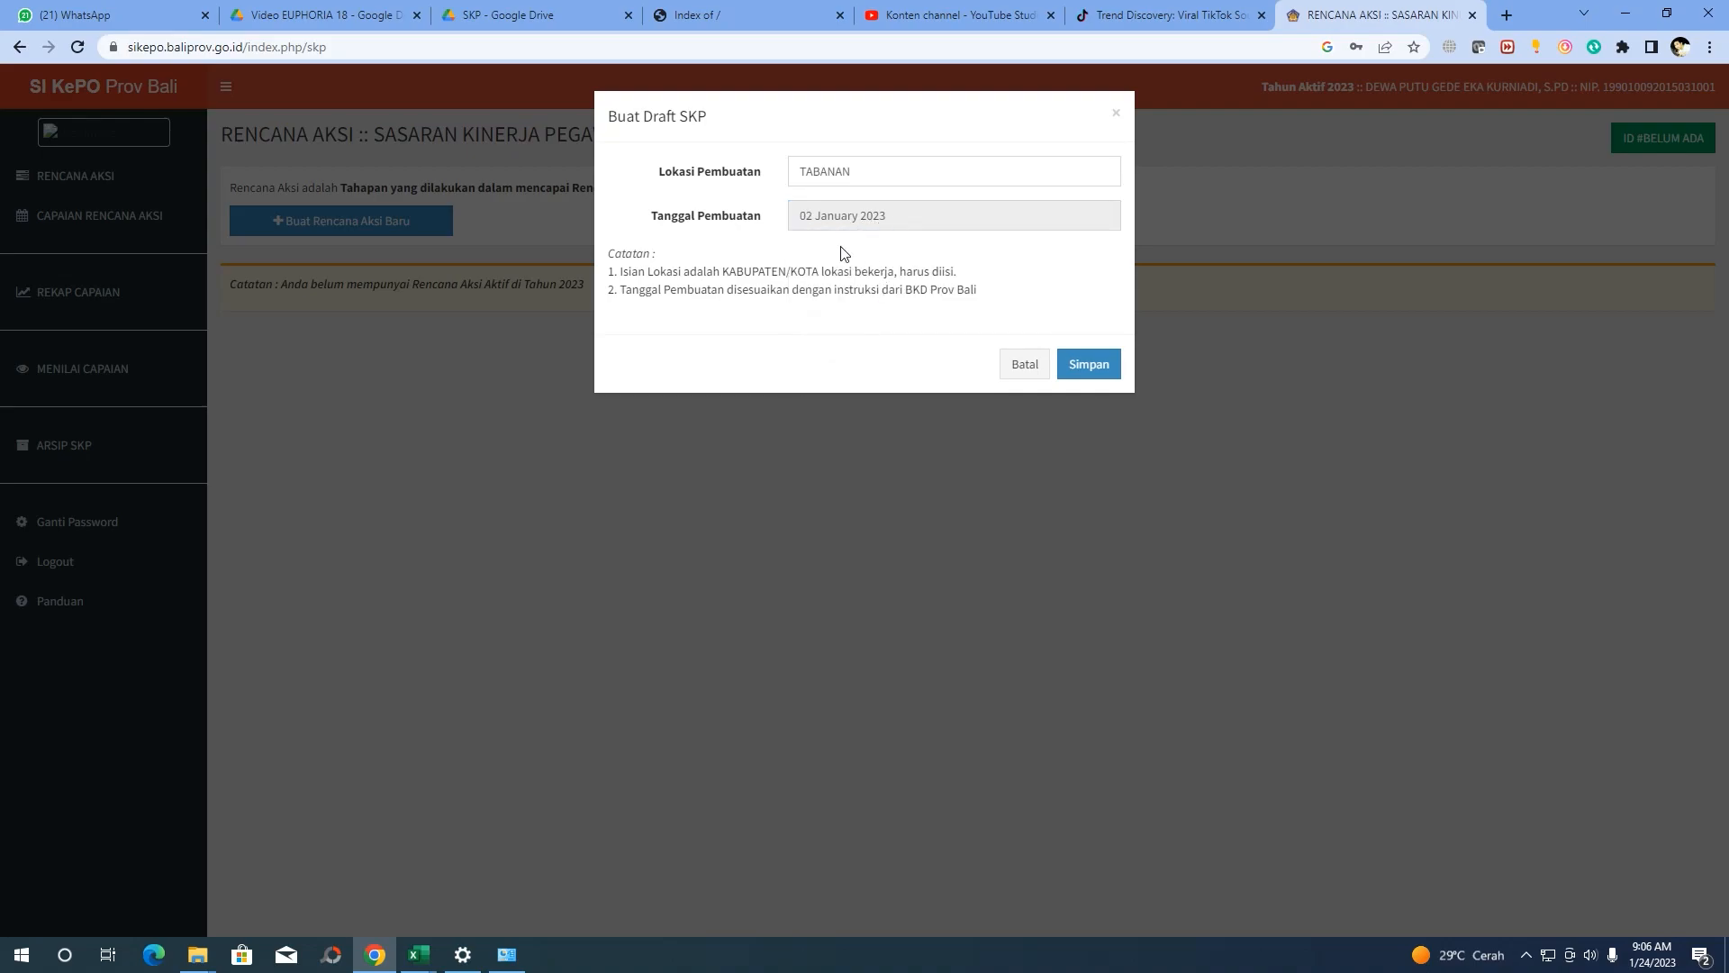
{"action": "left_click", "coordinate": [1118, 378]}
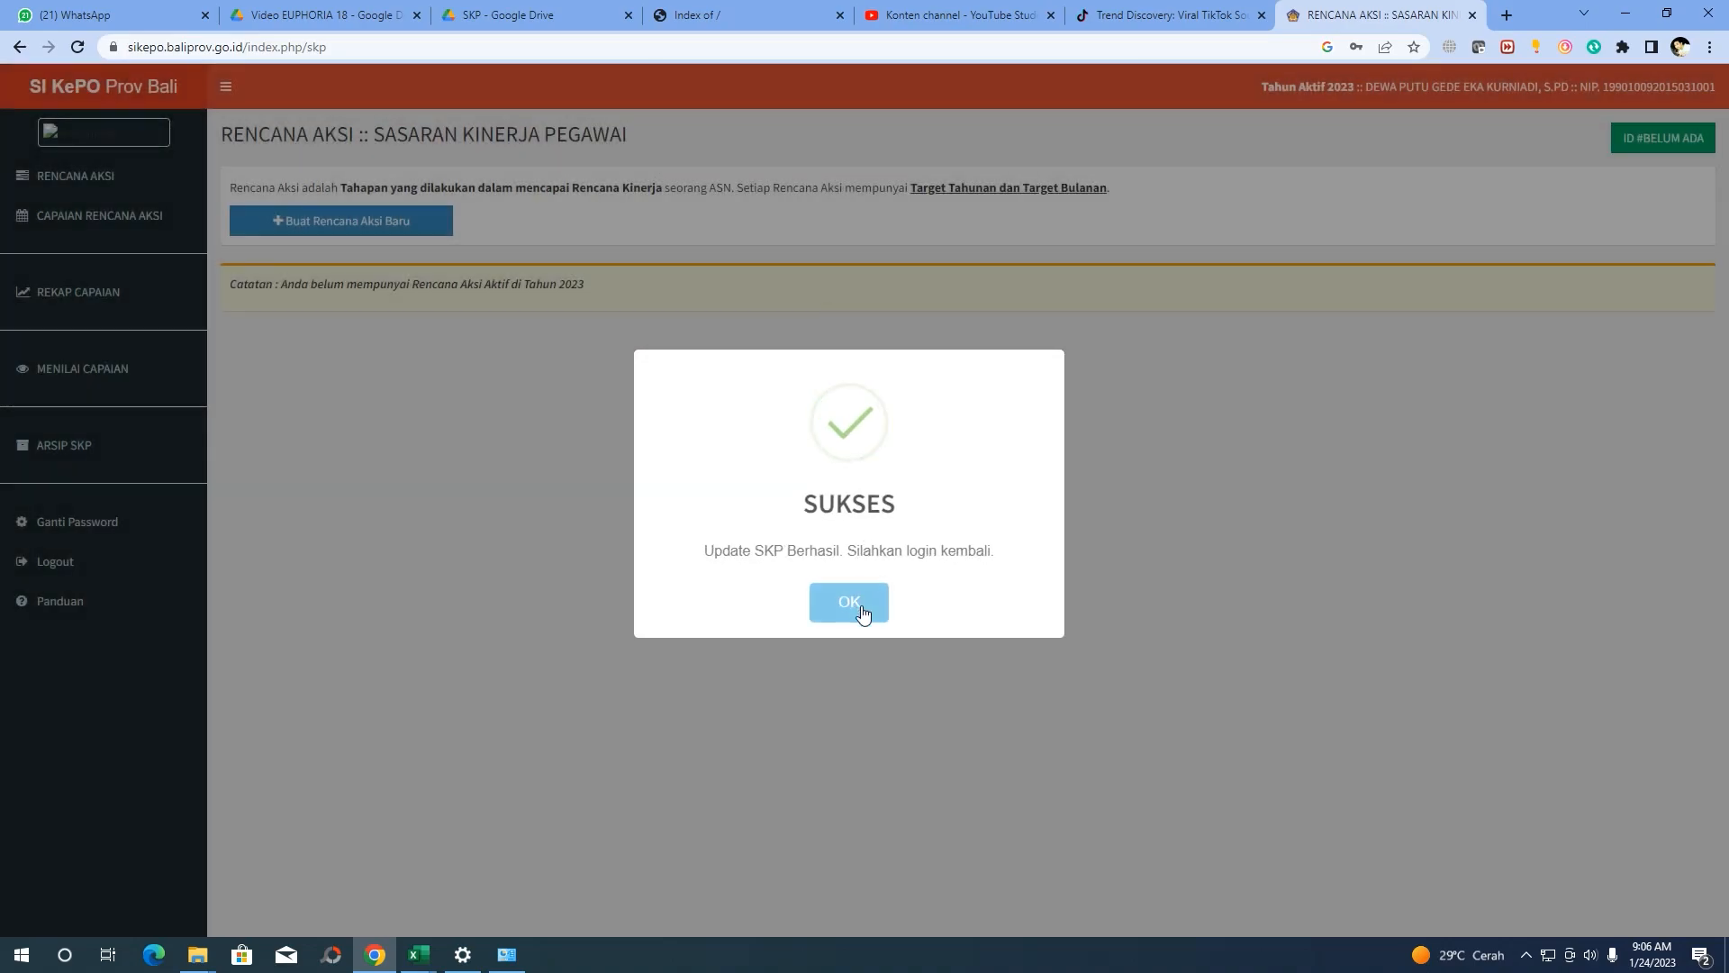
{"action": "left_click", "coordinate": [862, 611]}
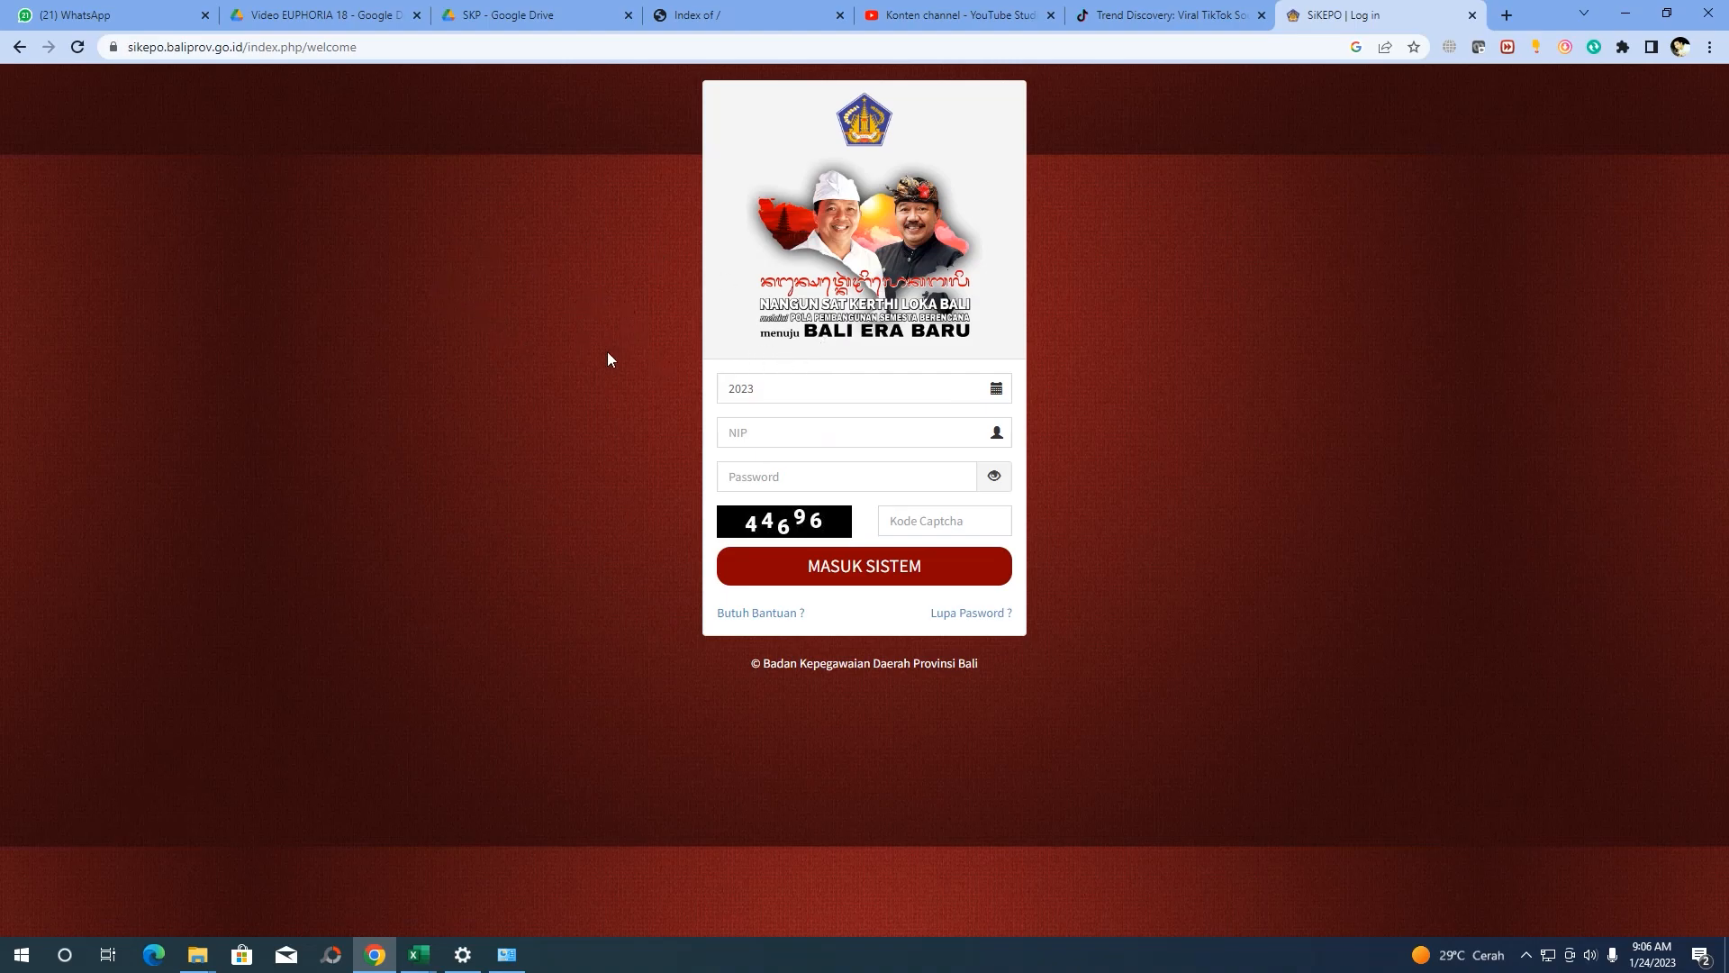
Log back in with the saved NIP, the account password and captcha 44696
{"action": "left_click", "coordinate": [756, 432]}
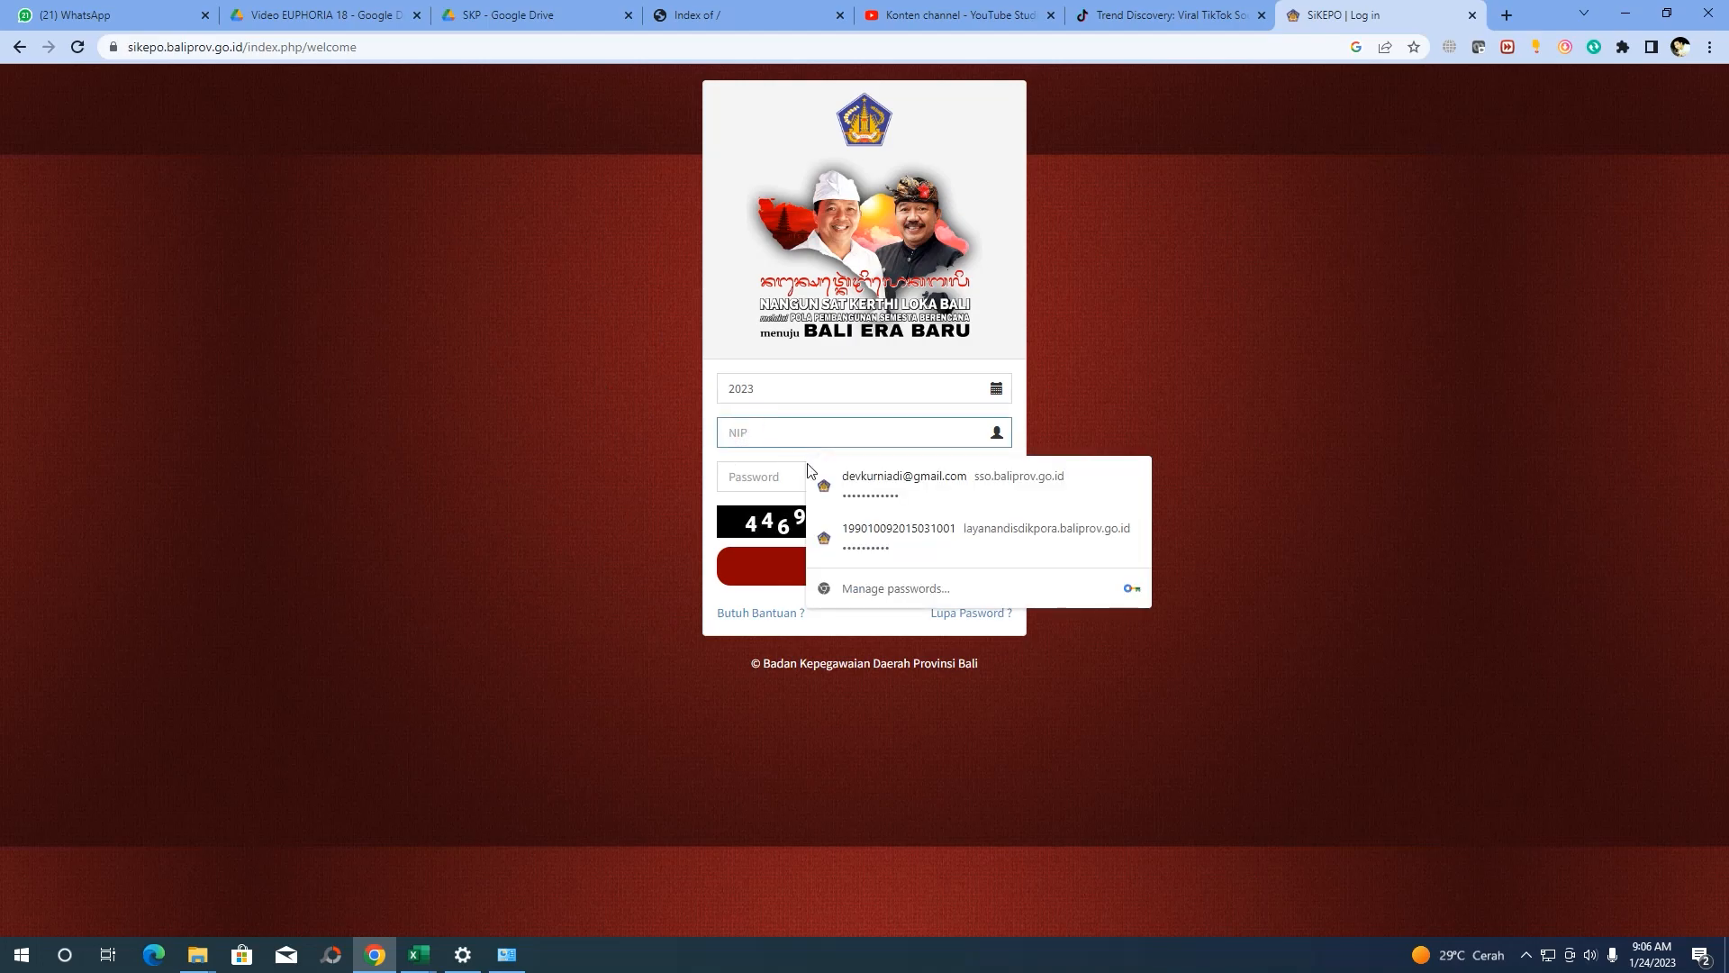
{"action": "left_click", "coordinate": [865, 532]}
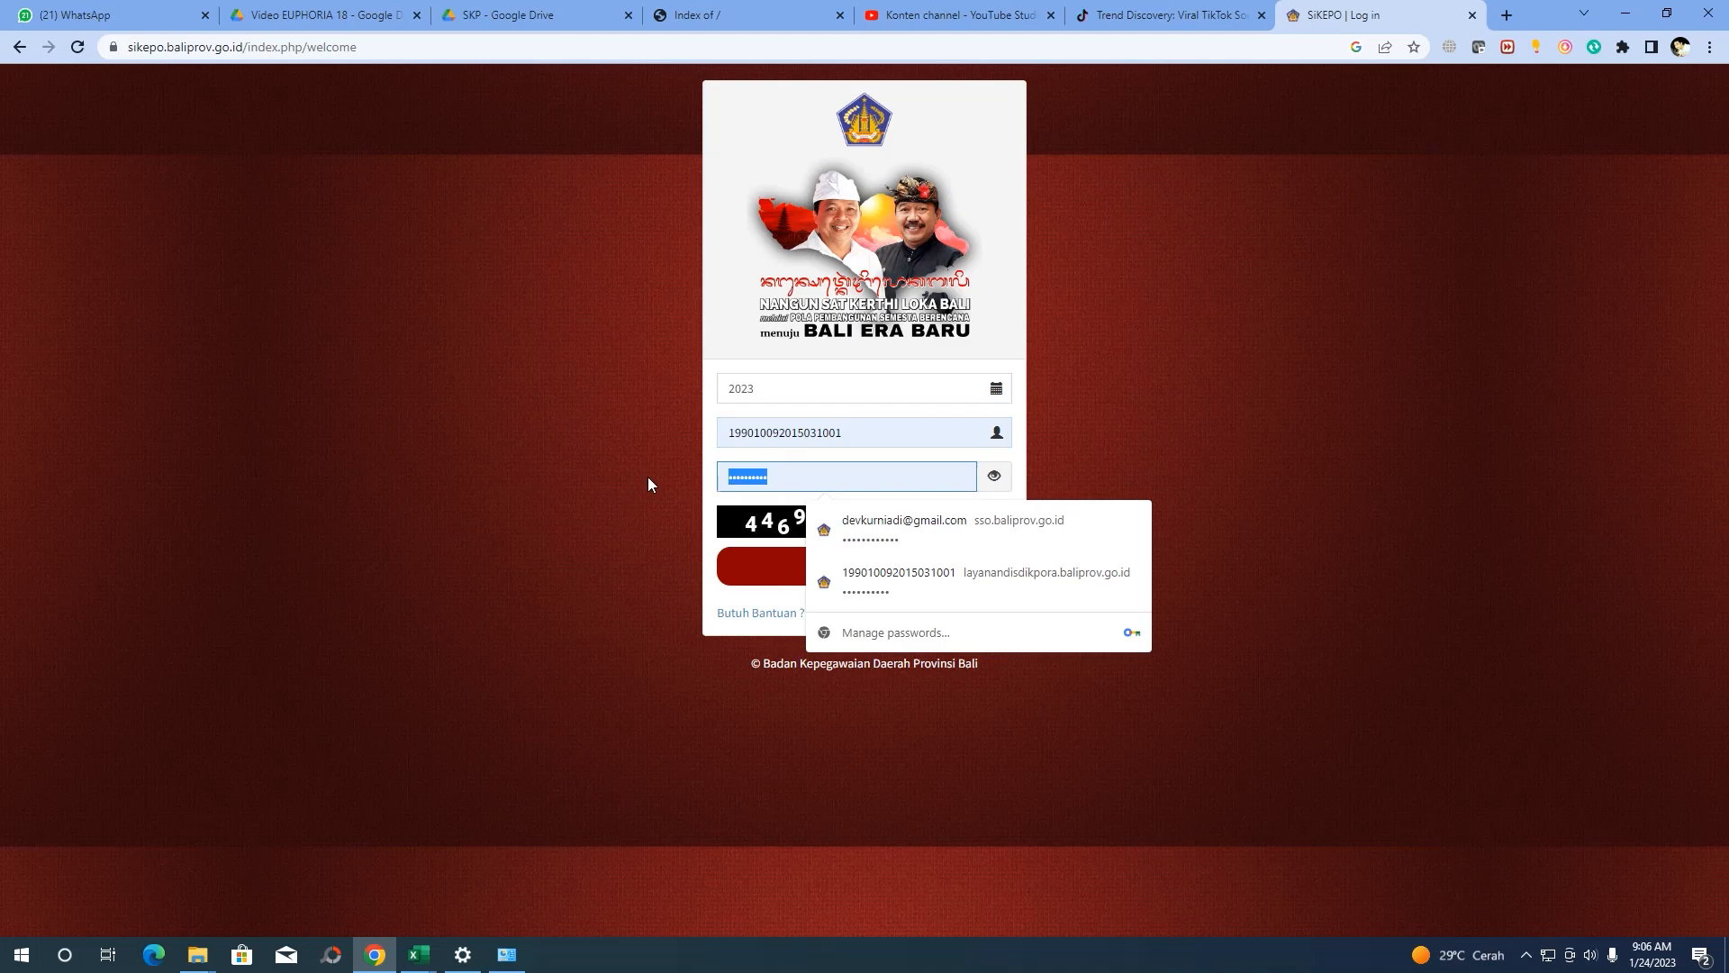
{"action": "key", "text": "BackSpace"}
{"action": "type", "text": "1"}
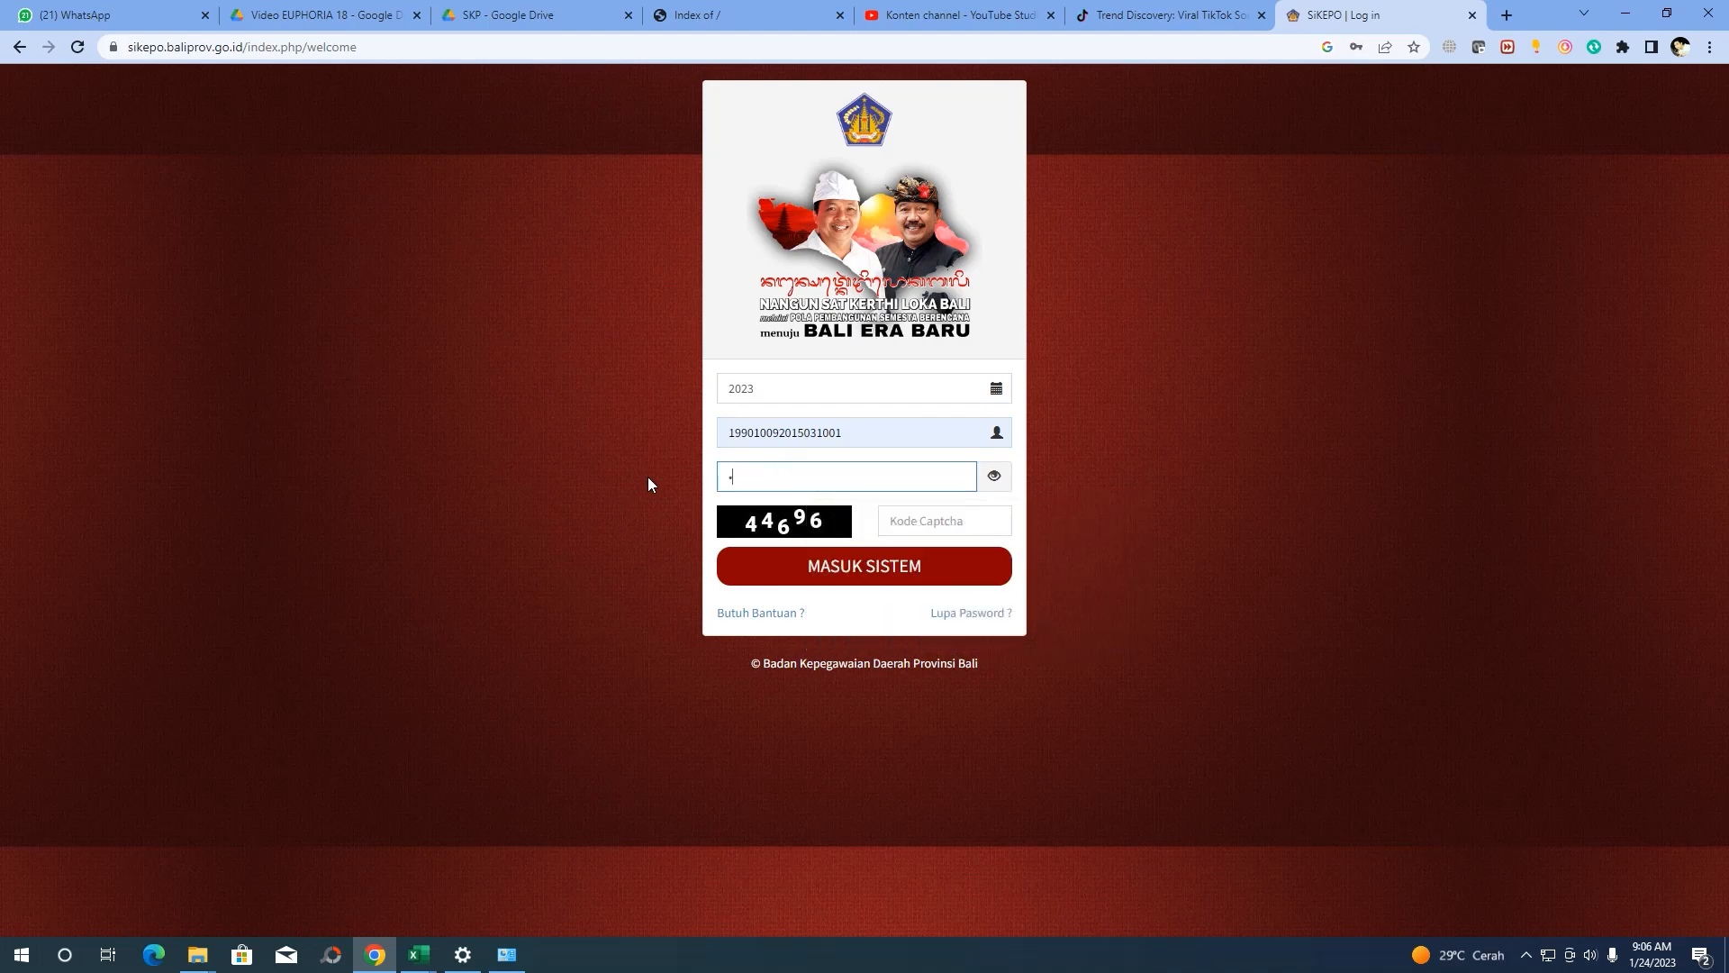
{"action": "type", "text": "************"}
{"action": "left_click", "coordinate": [915, 512]}
{"action": "type", "text": "4469"}
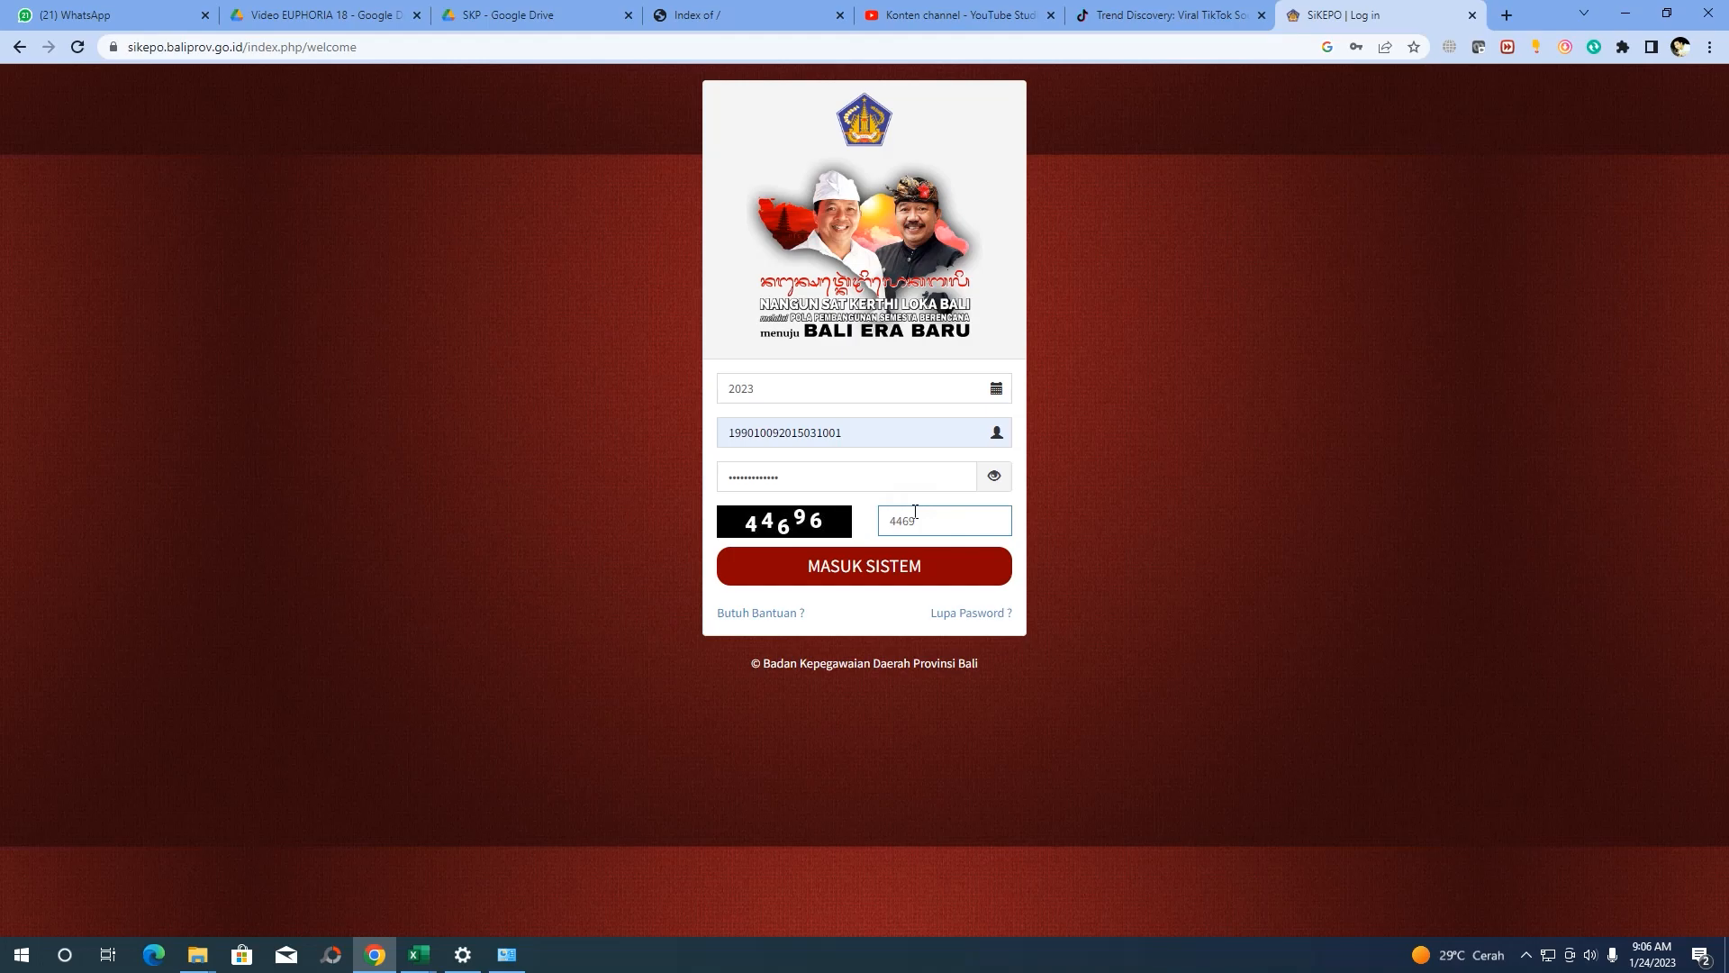
{"action": "type", "text": "6"}
{"action": "left_click", "coordinate": [910, 568]}
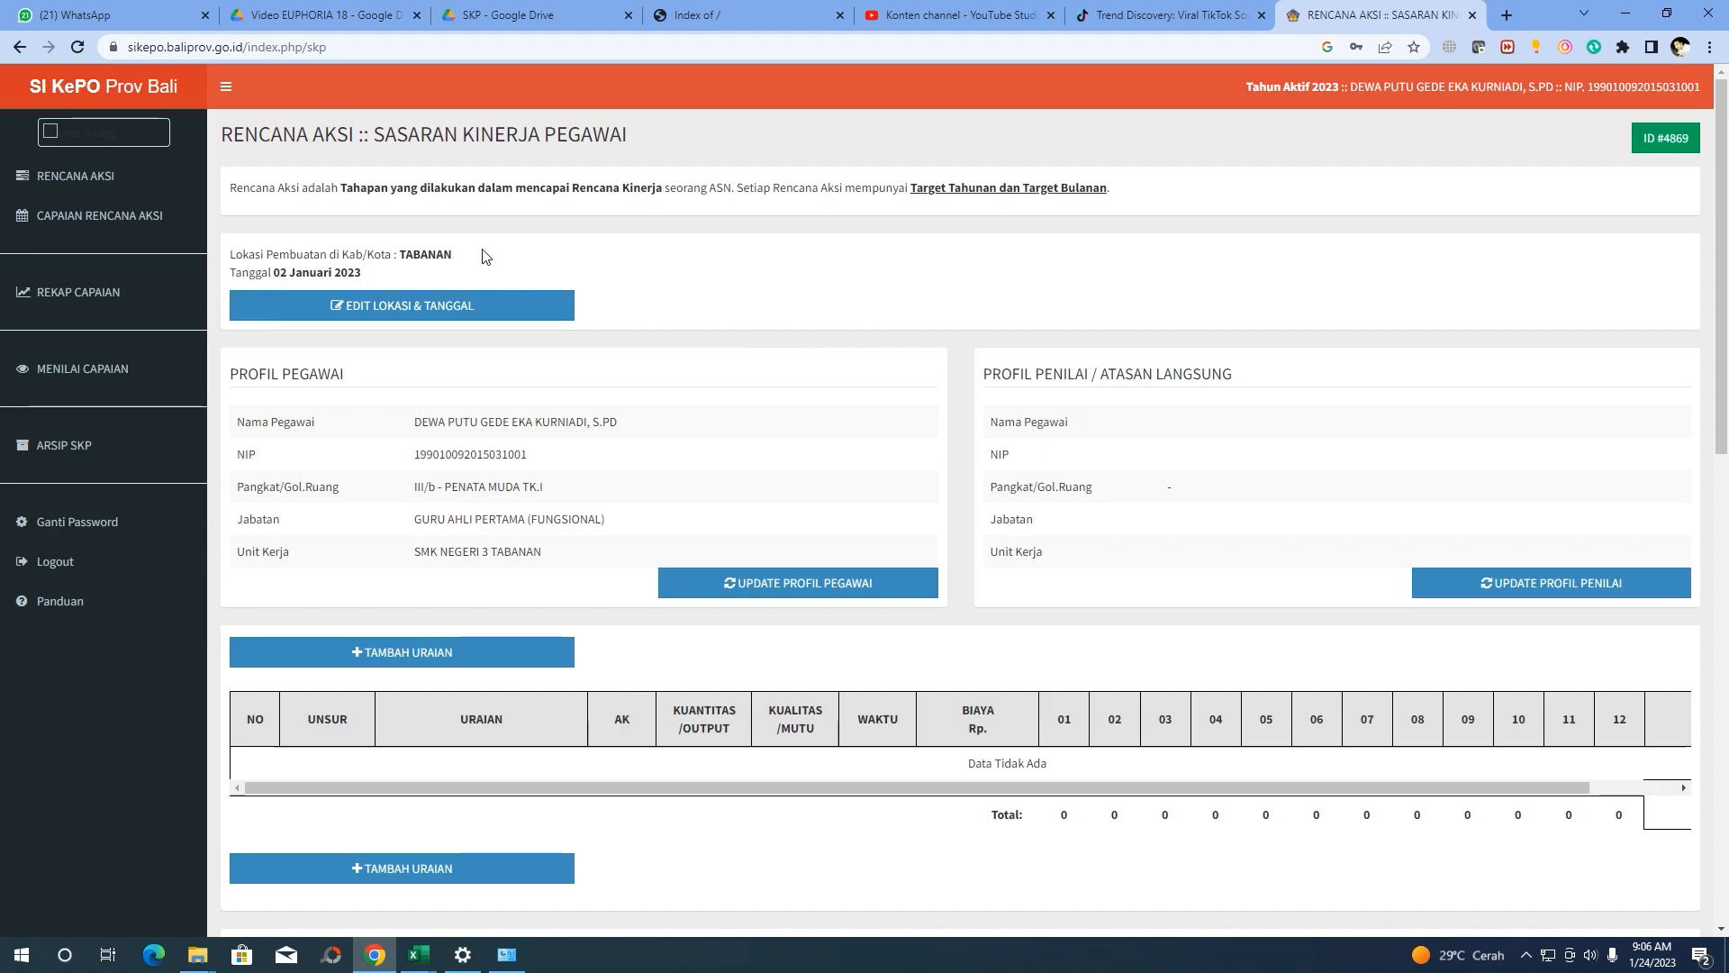
Scroll through the TABANAN draft to review the empty assessor profile and uraian table
{"action": "scroll", "coordinate": [335, 326], "scroll_direction": "down", "scroll_amount": 1}
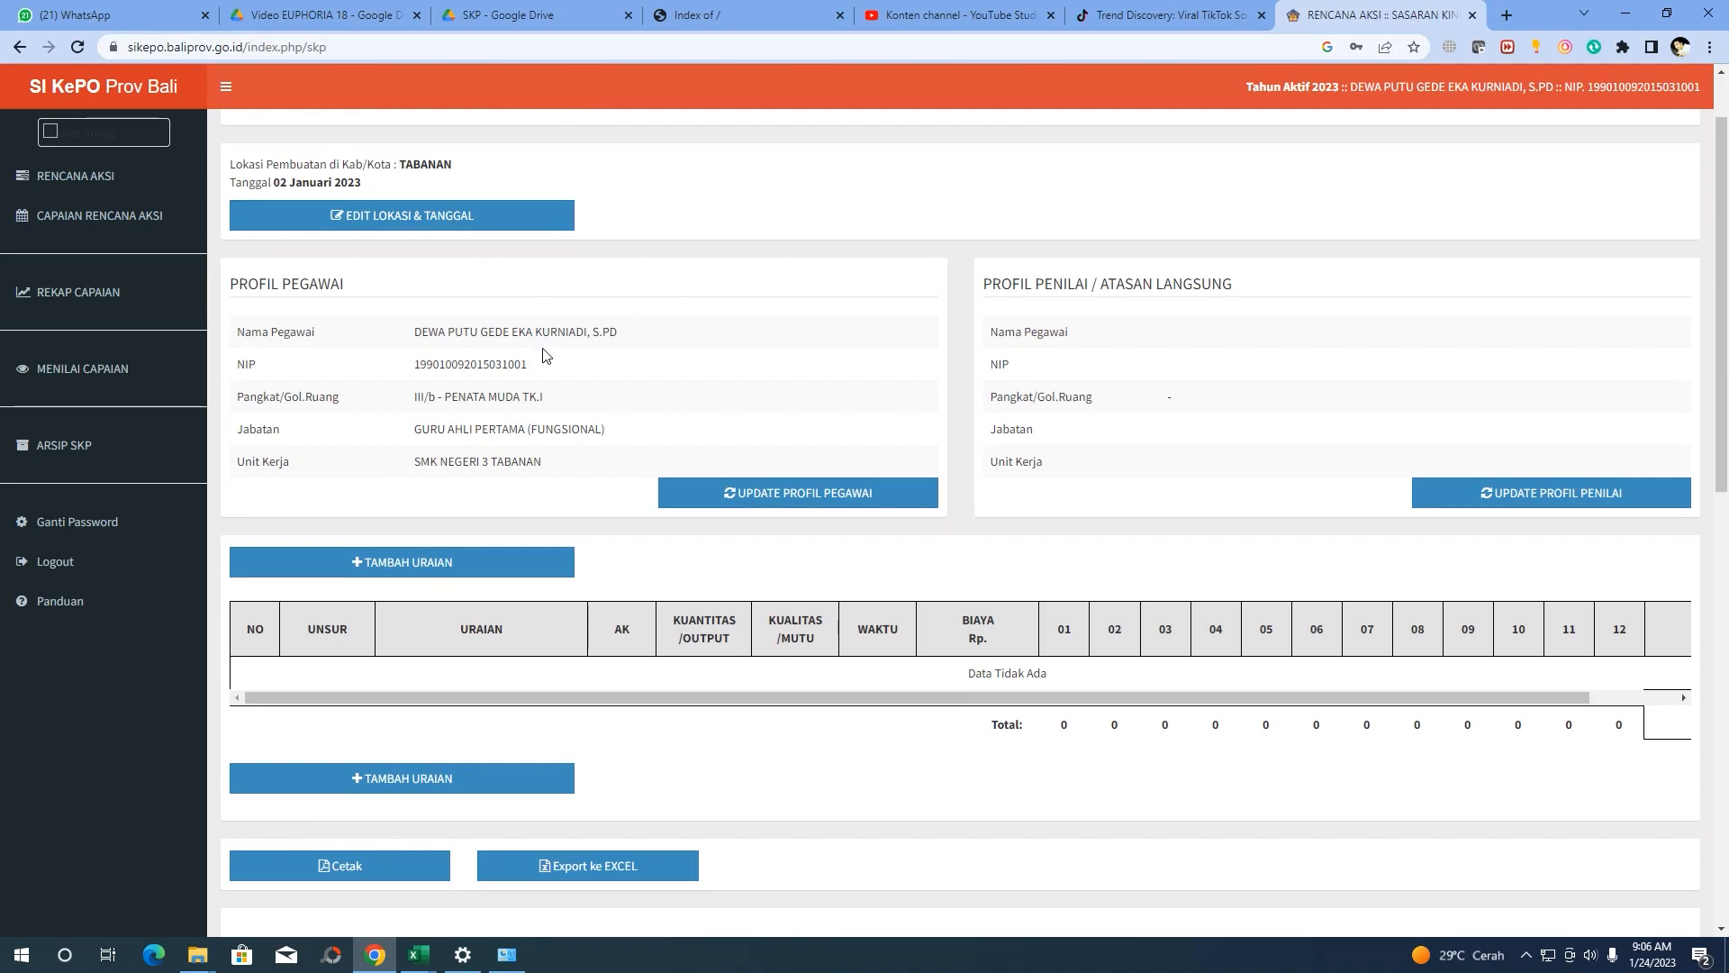
{"action": "scroll", "coordinate": [391, 236], "scroll_direction": "up", "scroll_amount": 1}
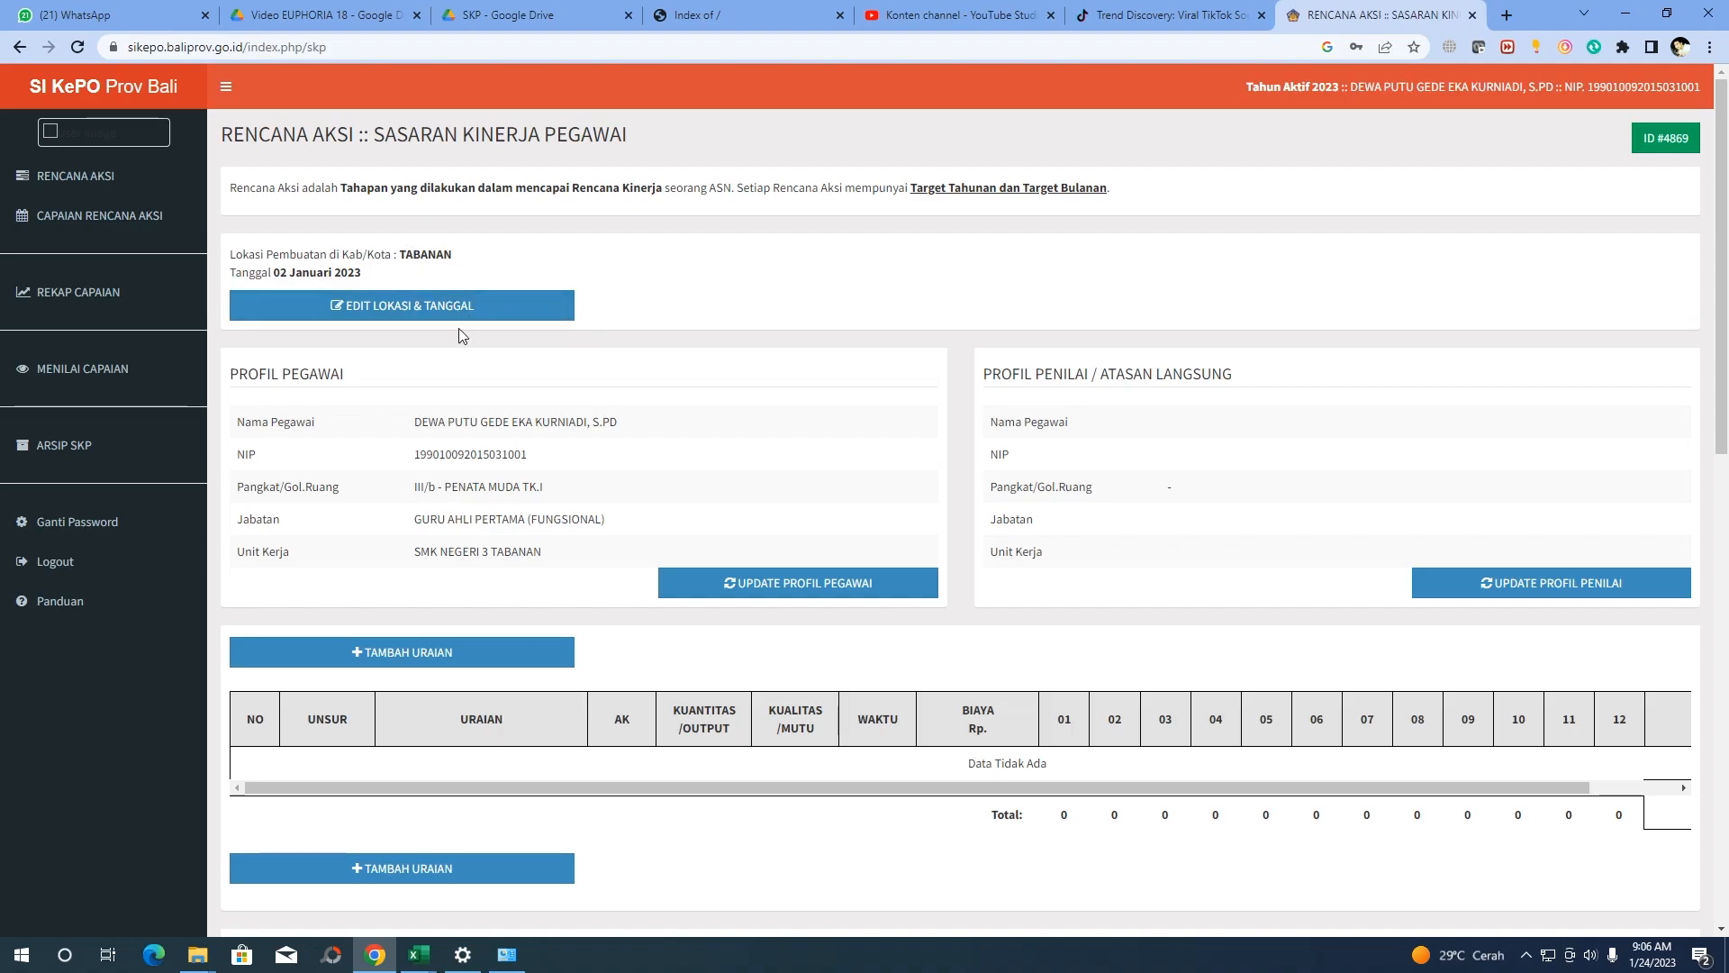
{"action": "scroll", "coordinate": [883, 401], "scroll_direction": "down", "scroll_amount": 3}
{"action": "scroll", "coordinate": [883, 402], "scroll_direction": "down", "scroll_amount": 5}
{"action": "scroll", "coordinate": [786, 402], "scroll_direction": "up", "scroll_amount": 1}
{"action": "scroll", "coordinate": [785, 404], "scroll_direction": "down", "scroll_amount": 2}
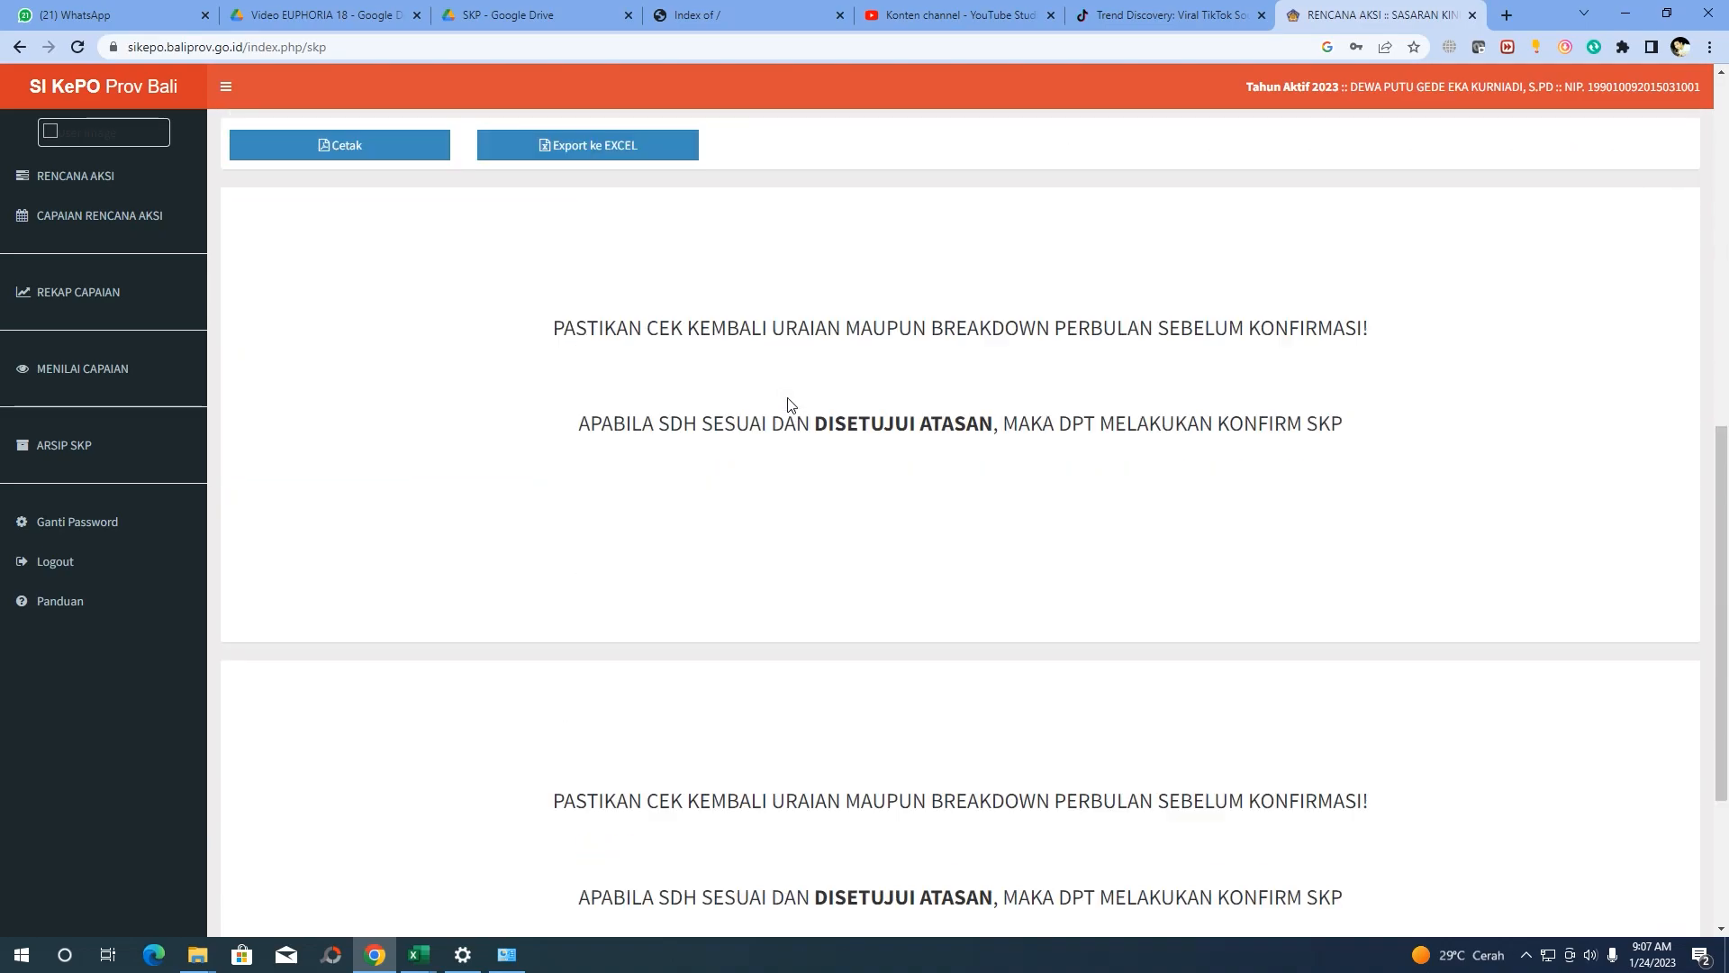
{"action": "scroll", "coordinate": [863, 433], "scroll_direction": "down", "scroll_amount": 3}
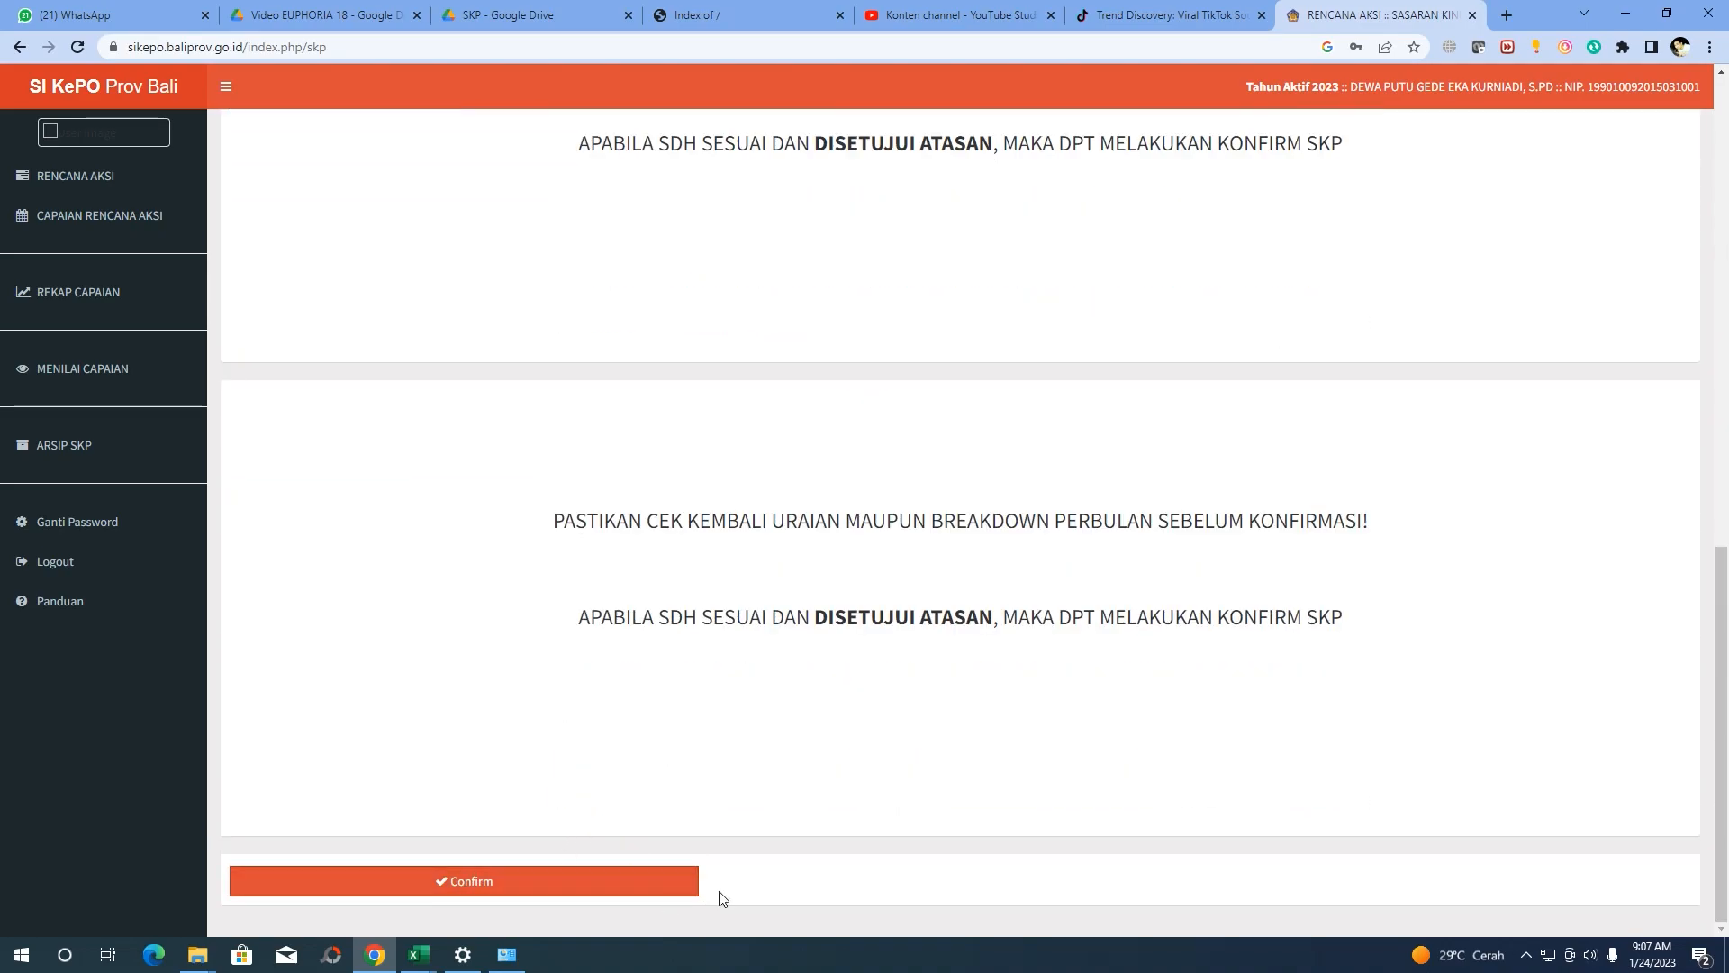
{"action": "scroll", "coordinate": [911, 657], "scroll_direction": "up", "scroll_amount": 10}
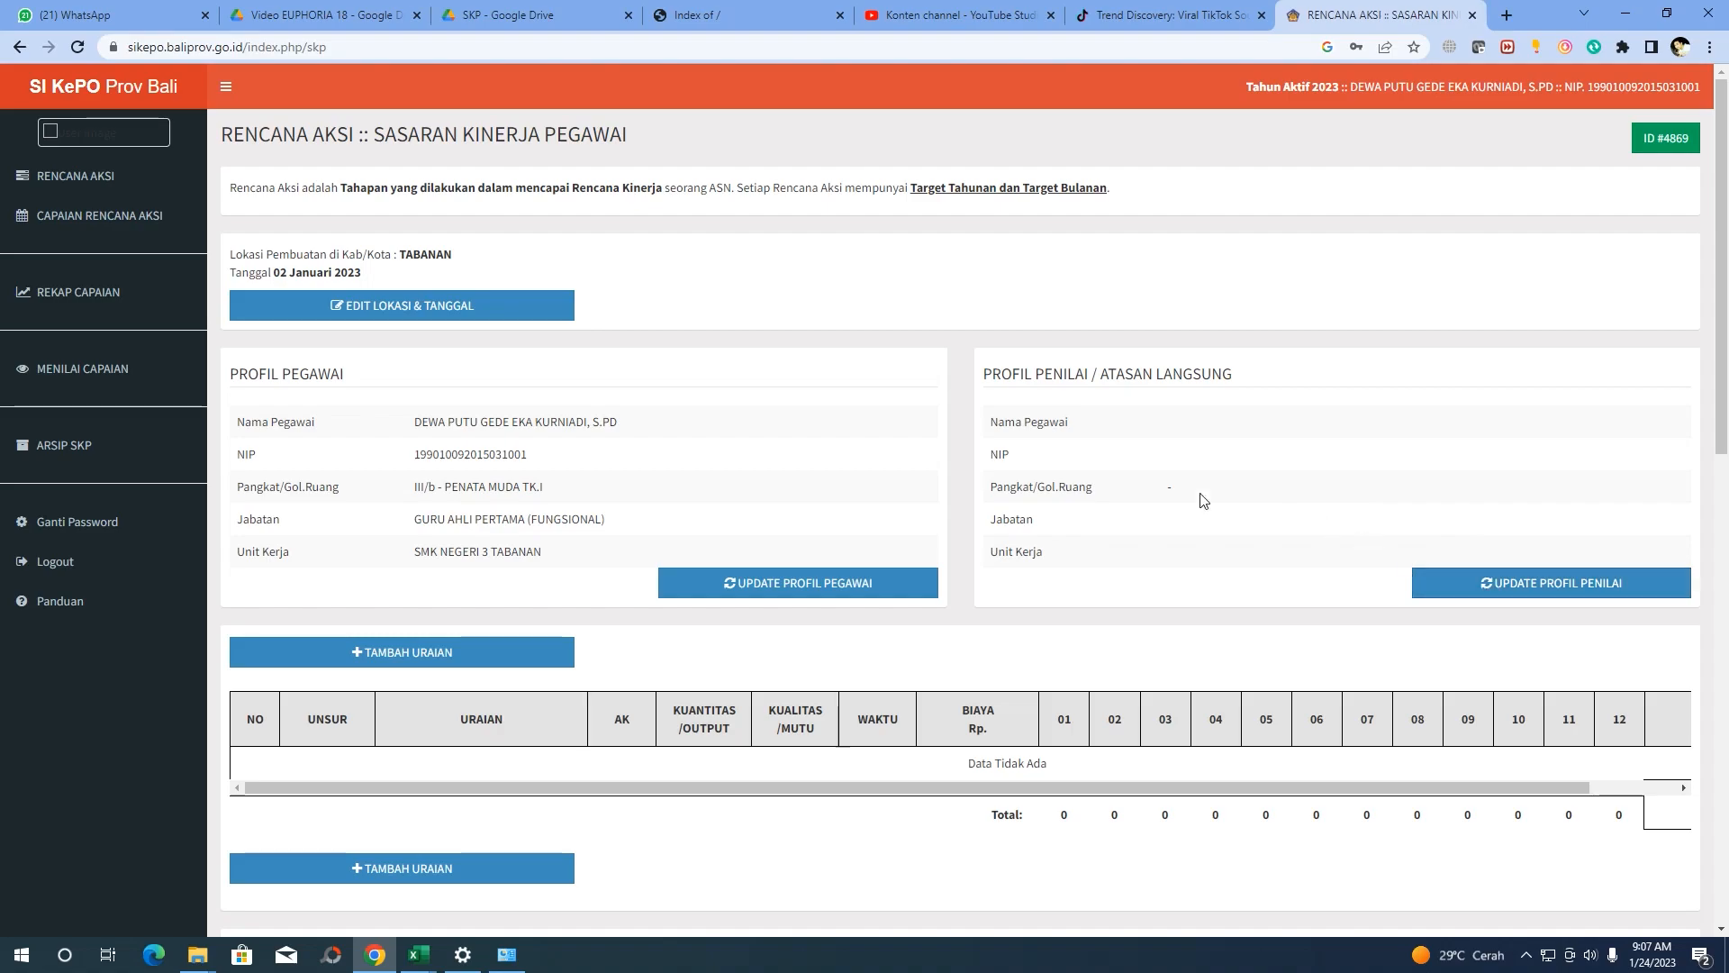
Look up the direct supervisor by NIP, leave the Plt position as none, and save
{"action": "left_click", "coordinate": [1513, 593]}
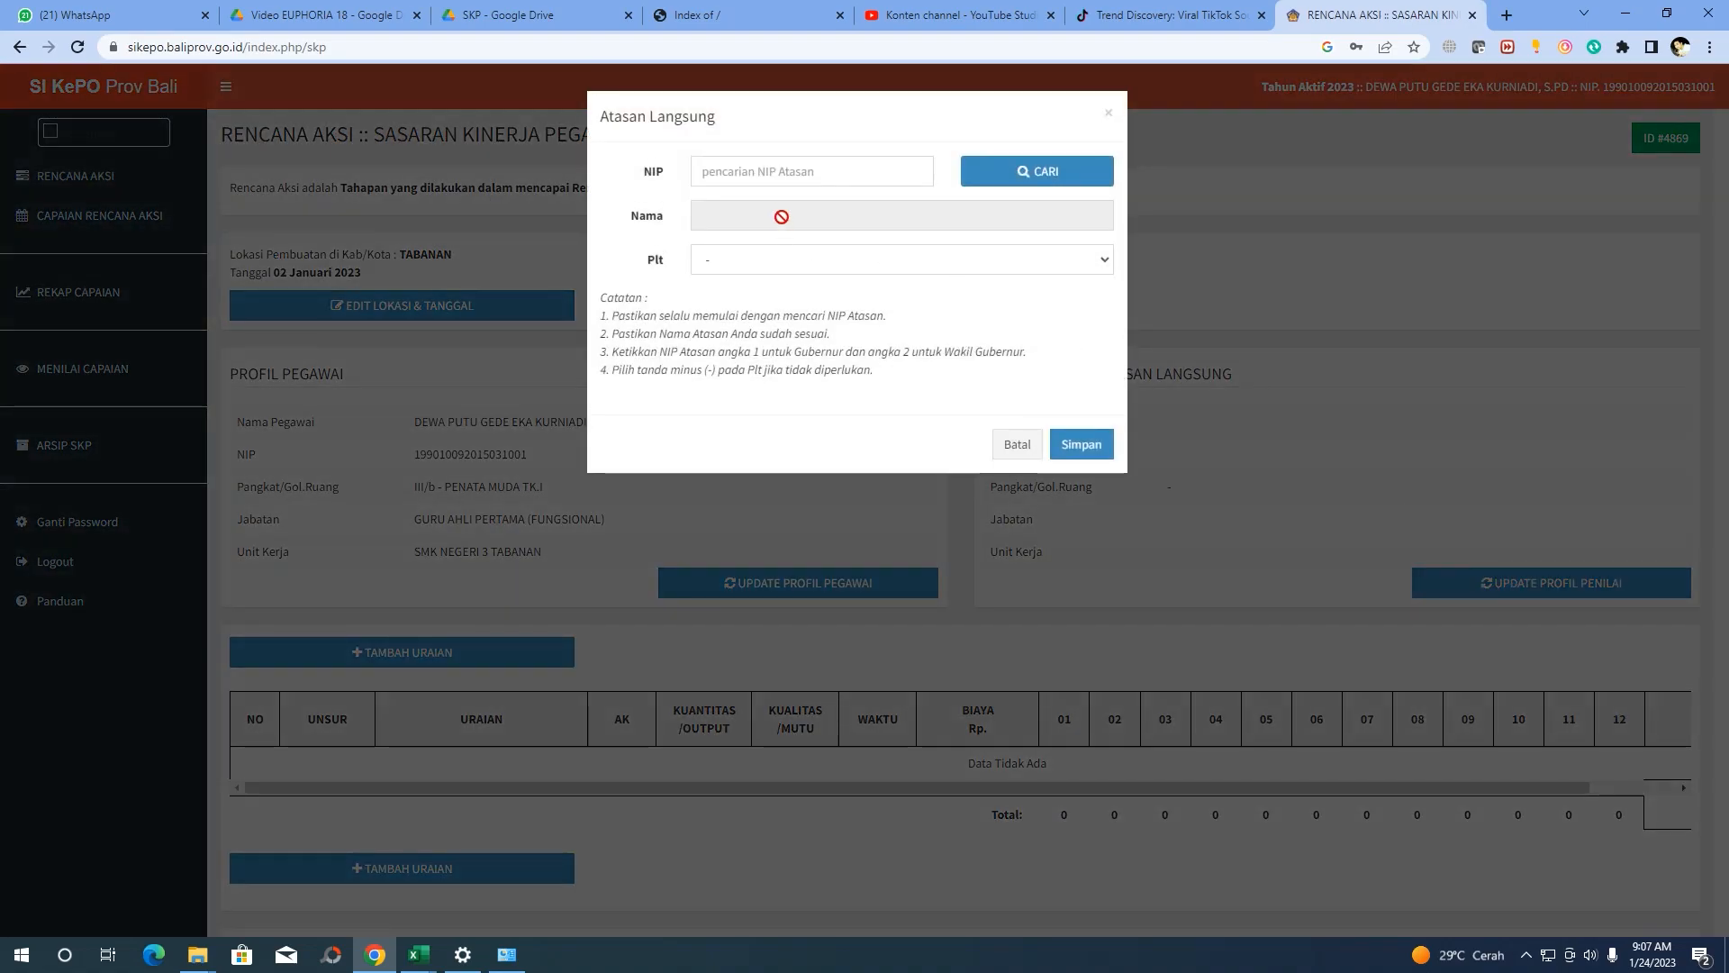
{"action": "left_click", "coordinate": [736, 179]}
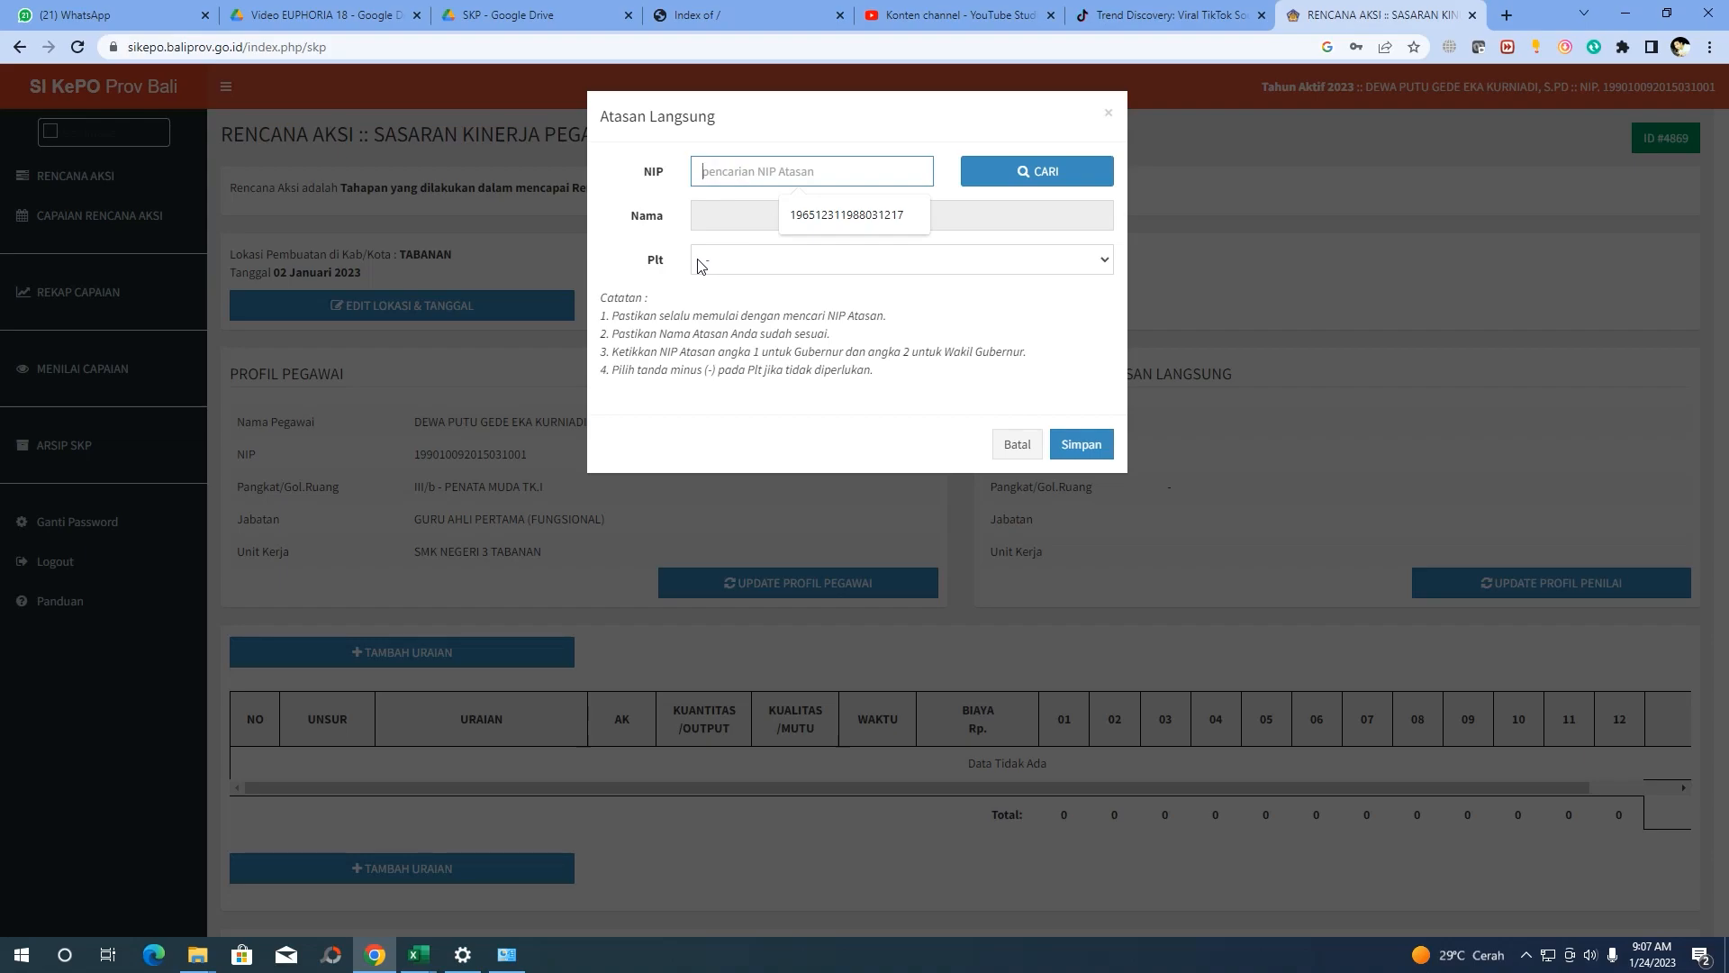
{"action": "left_click", "coordinate": [808, 217]}
{"action": "left_click", "coordinate": [983, 180]}
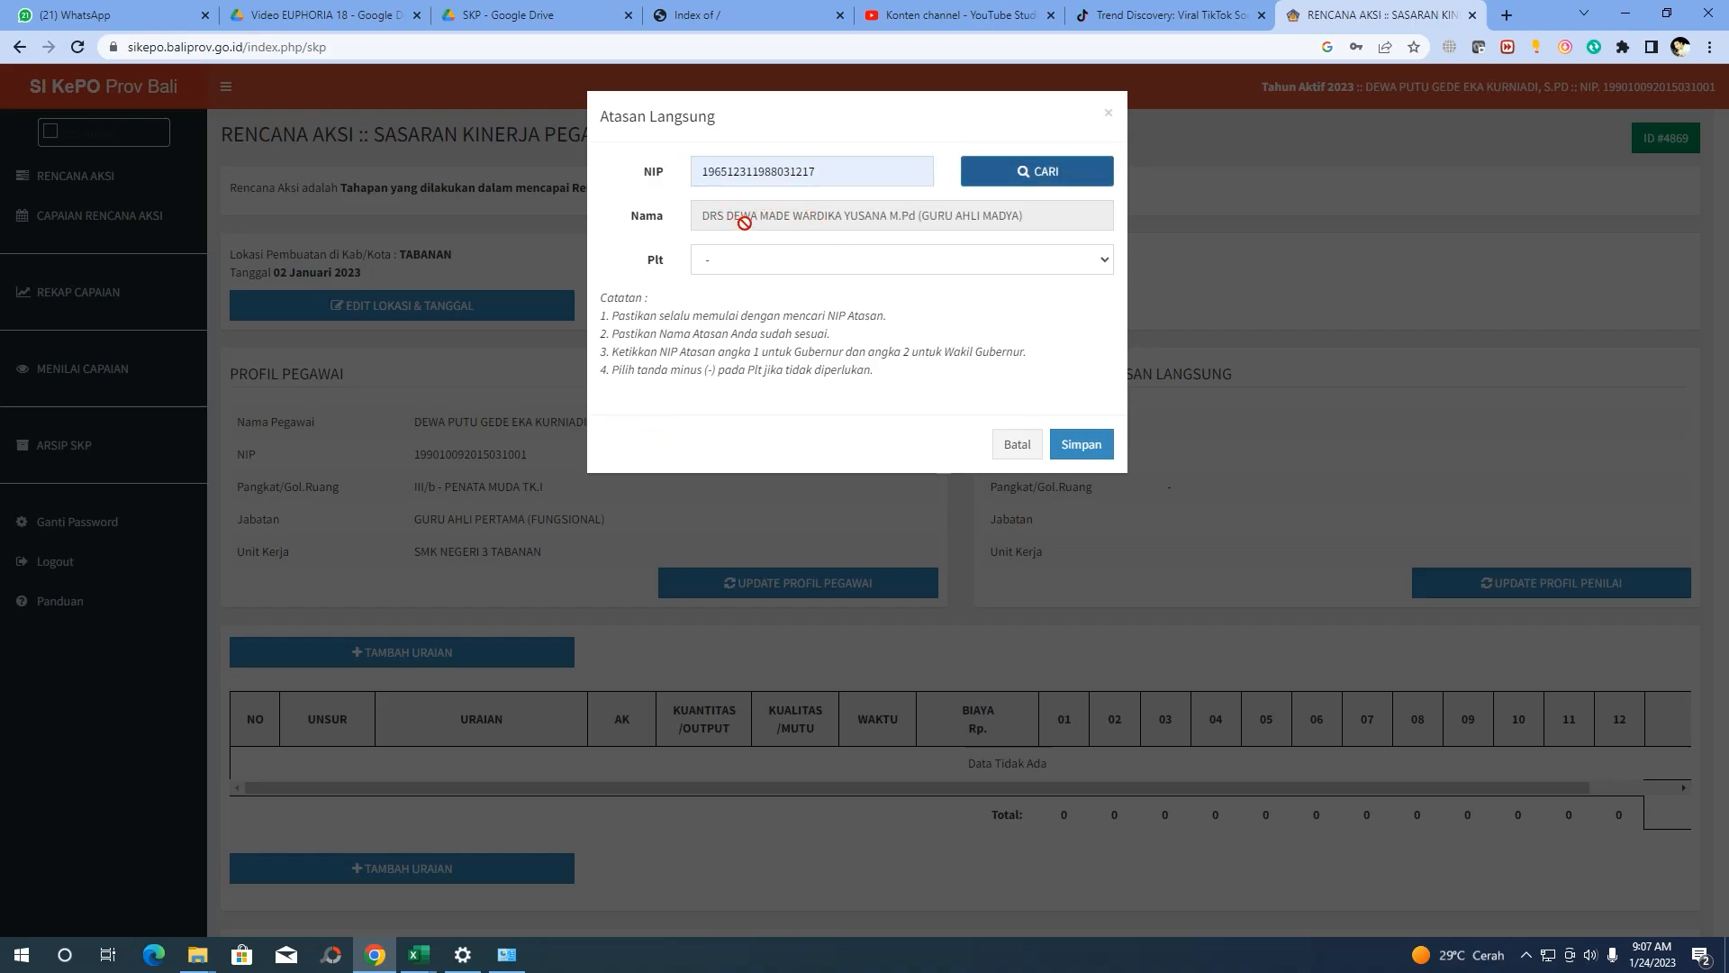
{"action": "left_click", "coordinate": [783, 264]}
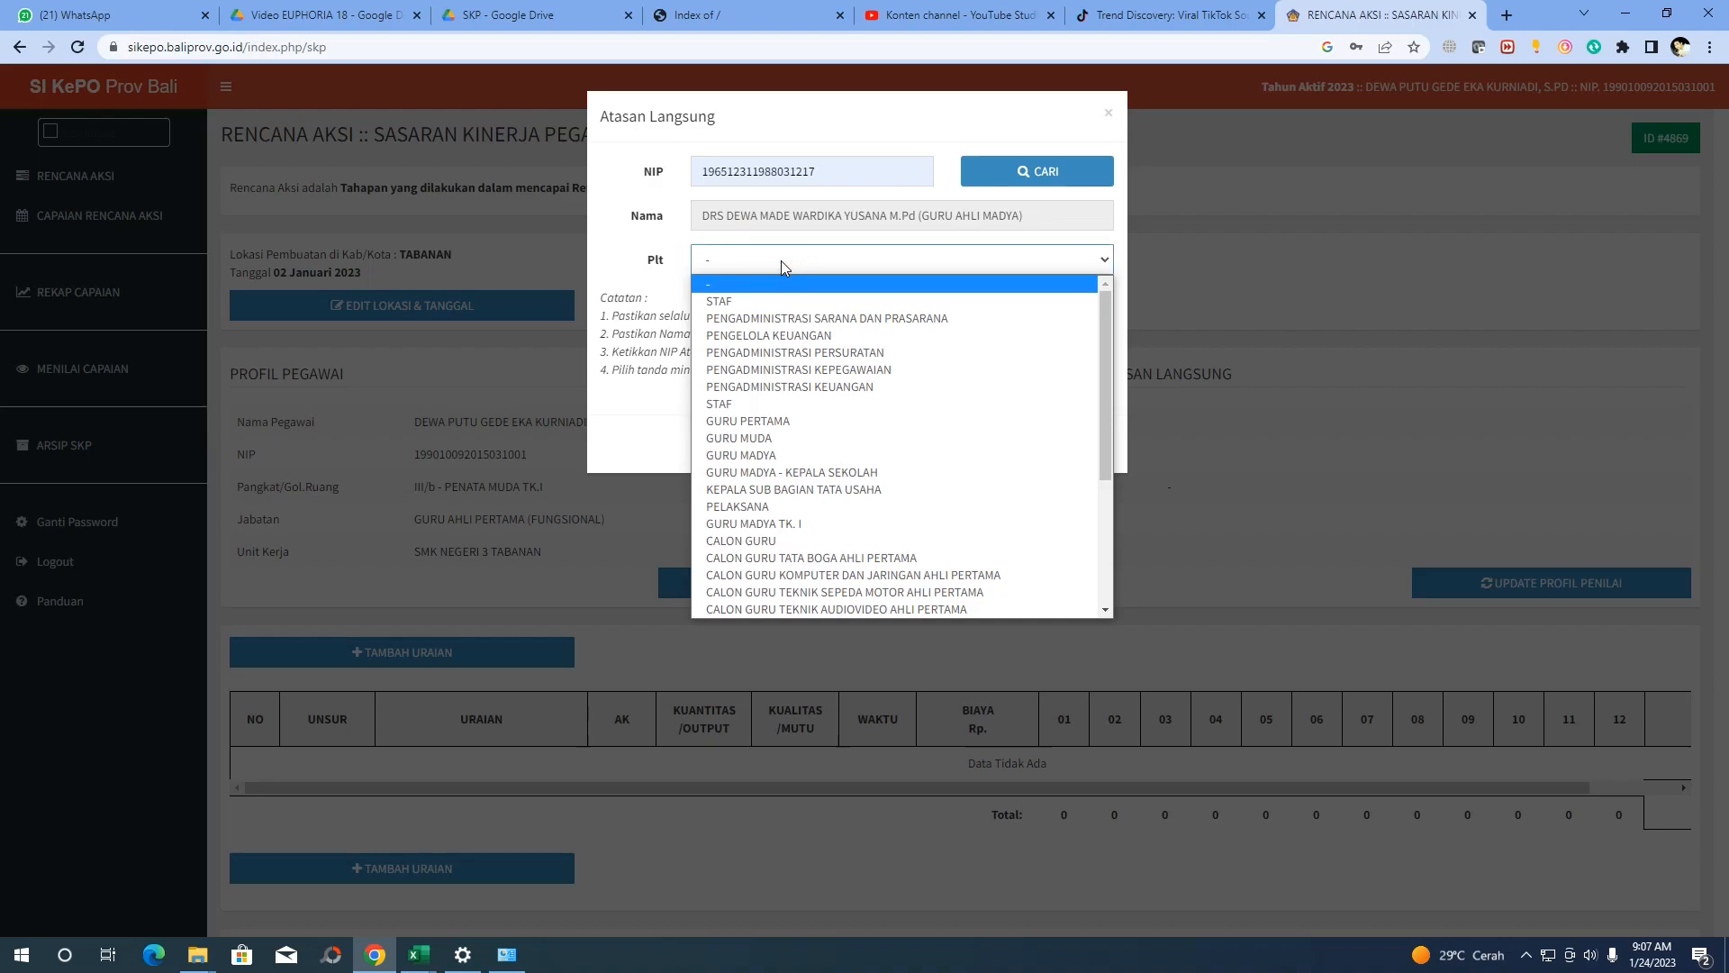
{"action": "left_click", "coordinate": [684, 269]}
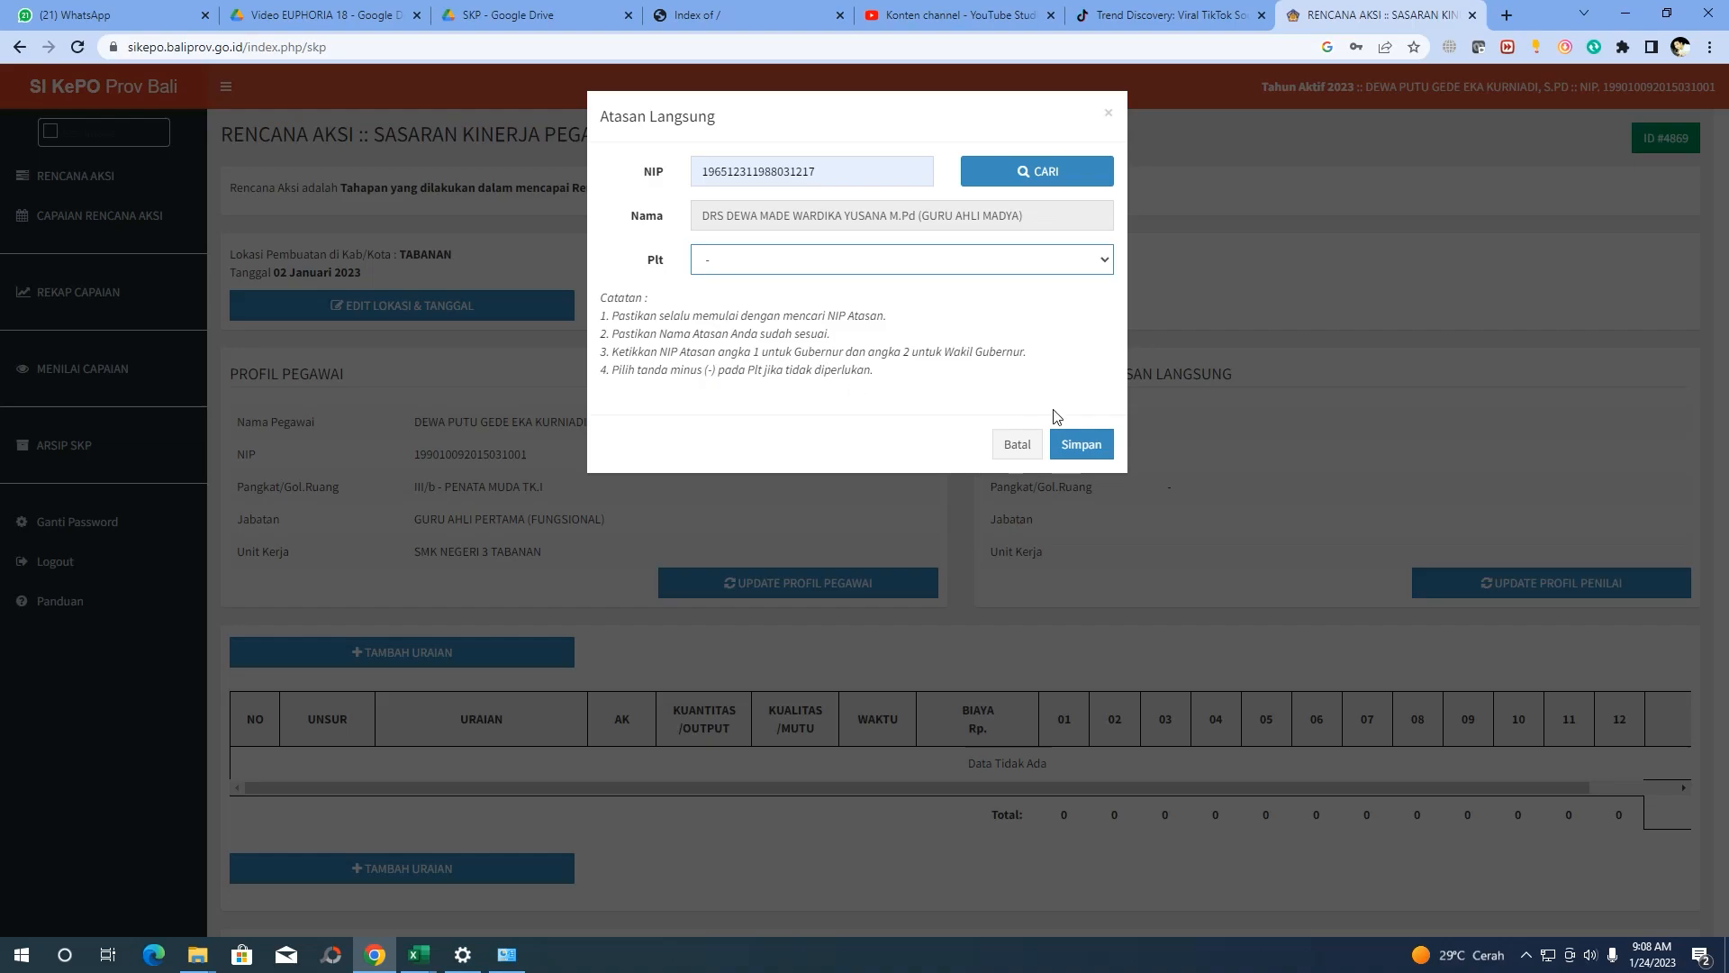
{"action": "left_click", "coordinate": [1080, 450]}
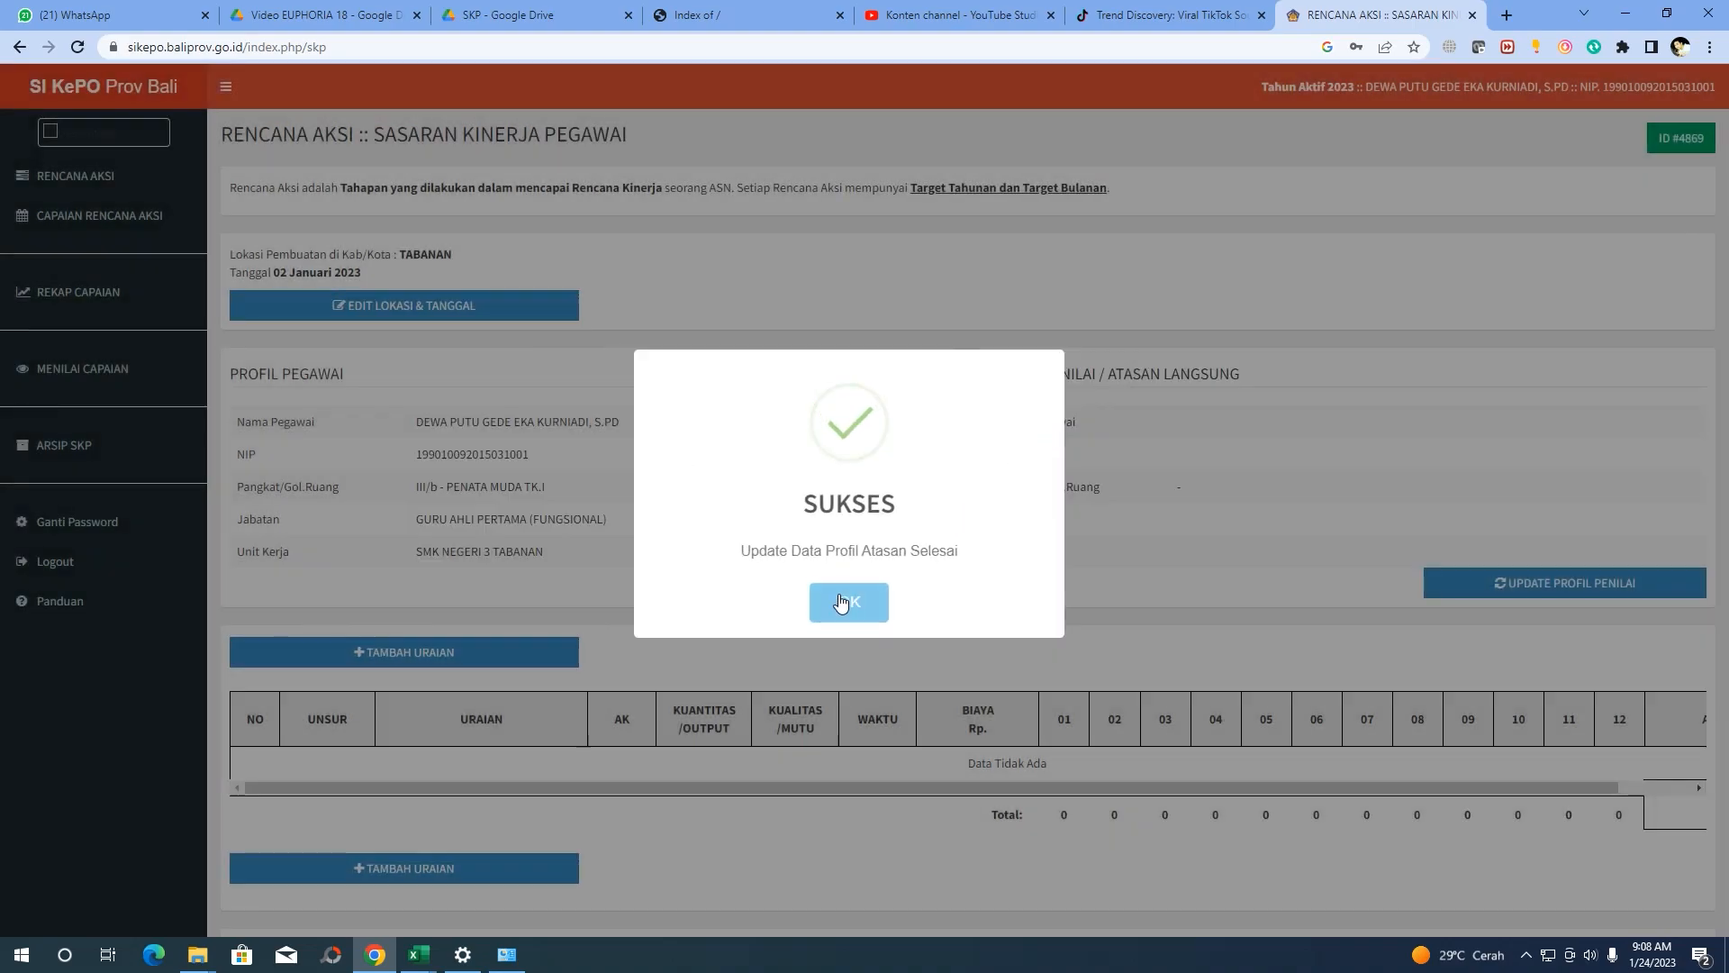
{"action": "left_click", "coordinate": [843, 599]}
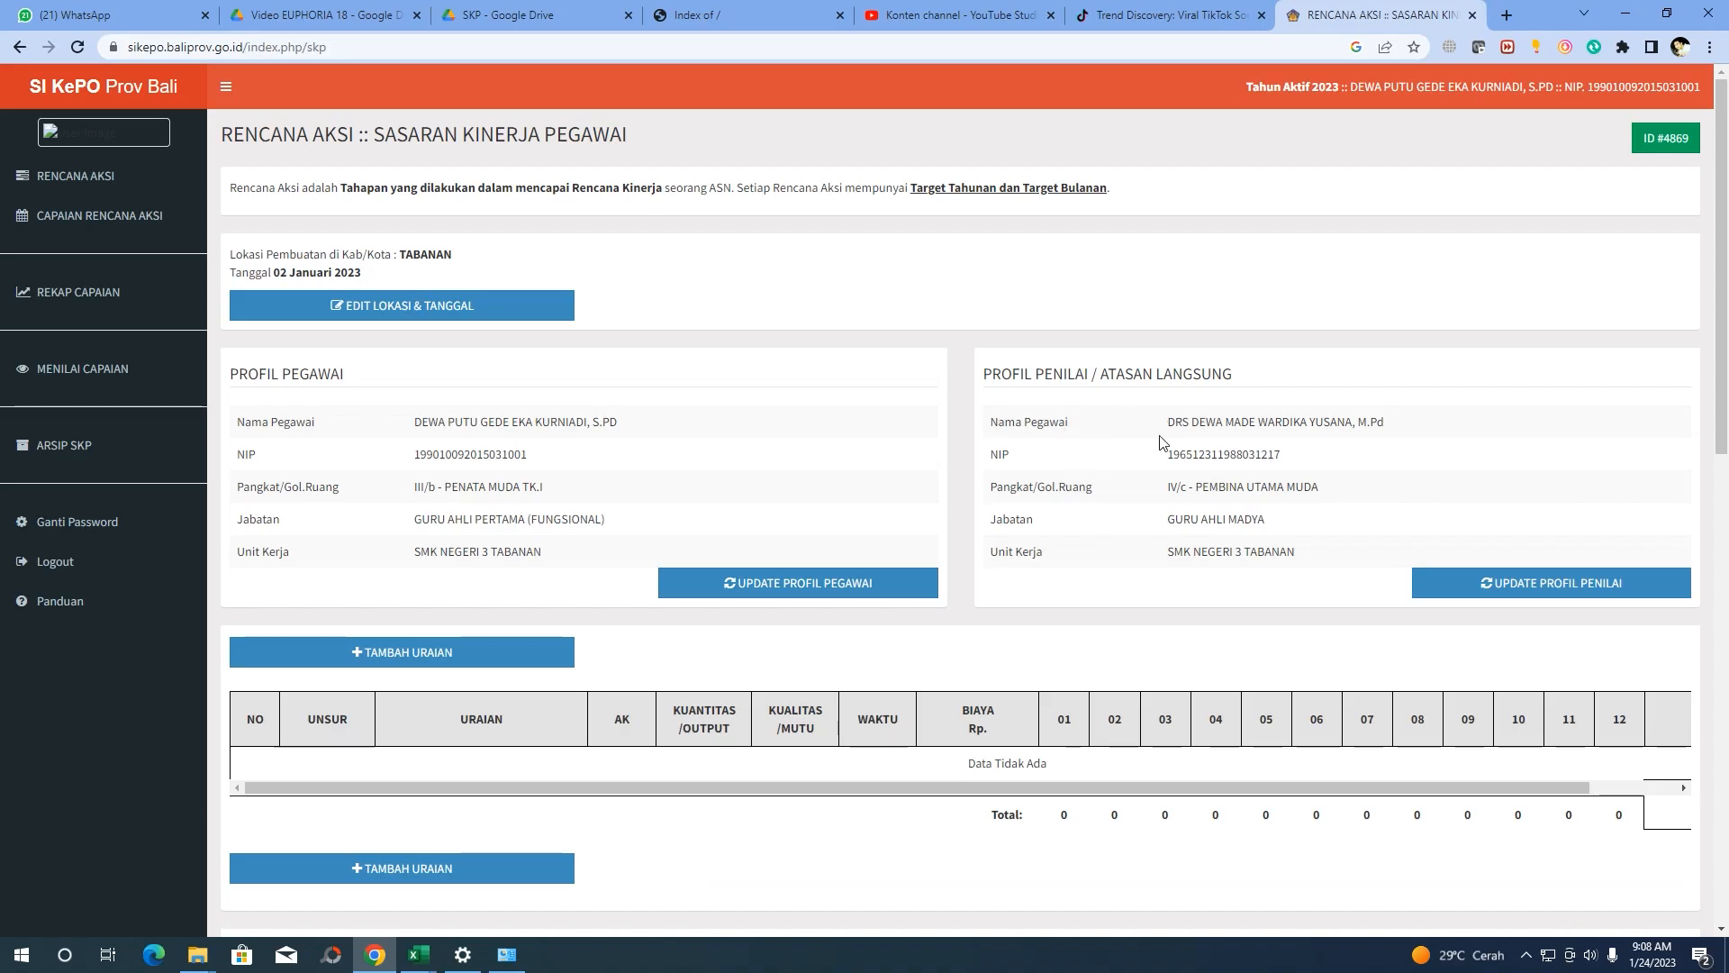
Scroll down the Rencana Aksi page and add a new uraian with Tambah Uraian
{"action": "scroll", "coordinate": [1076, 457], "scroll_direction": "down", "scroll_amount": 1}
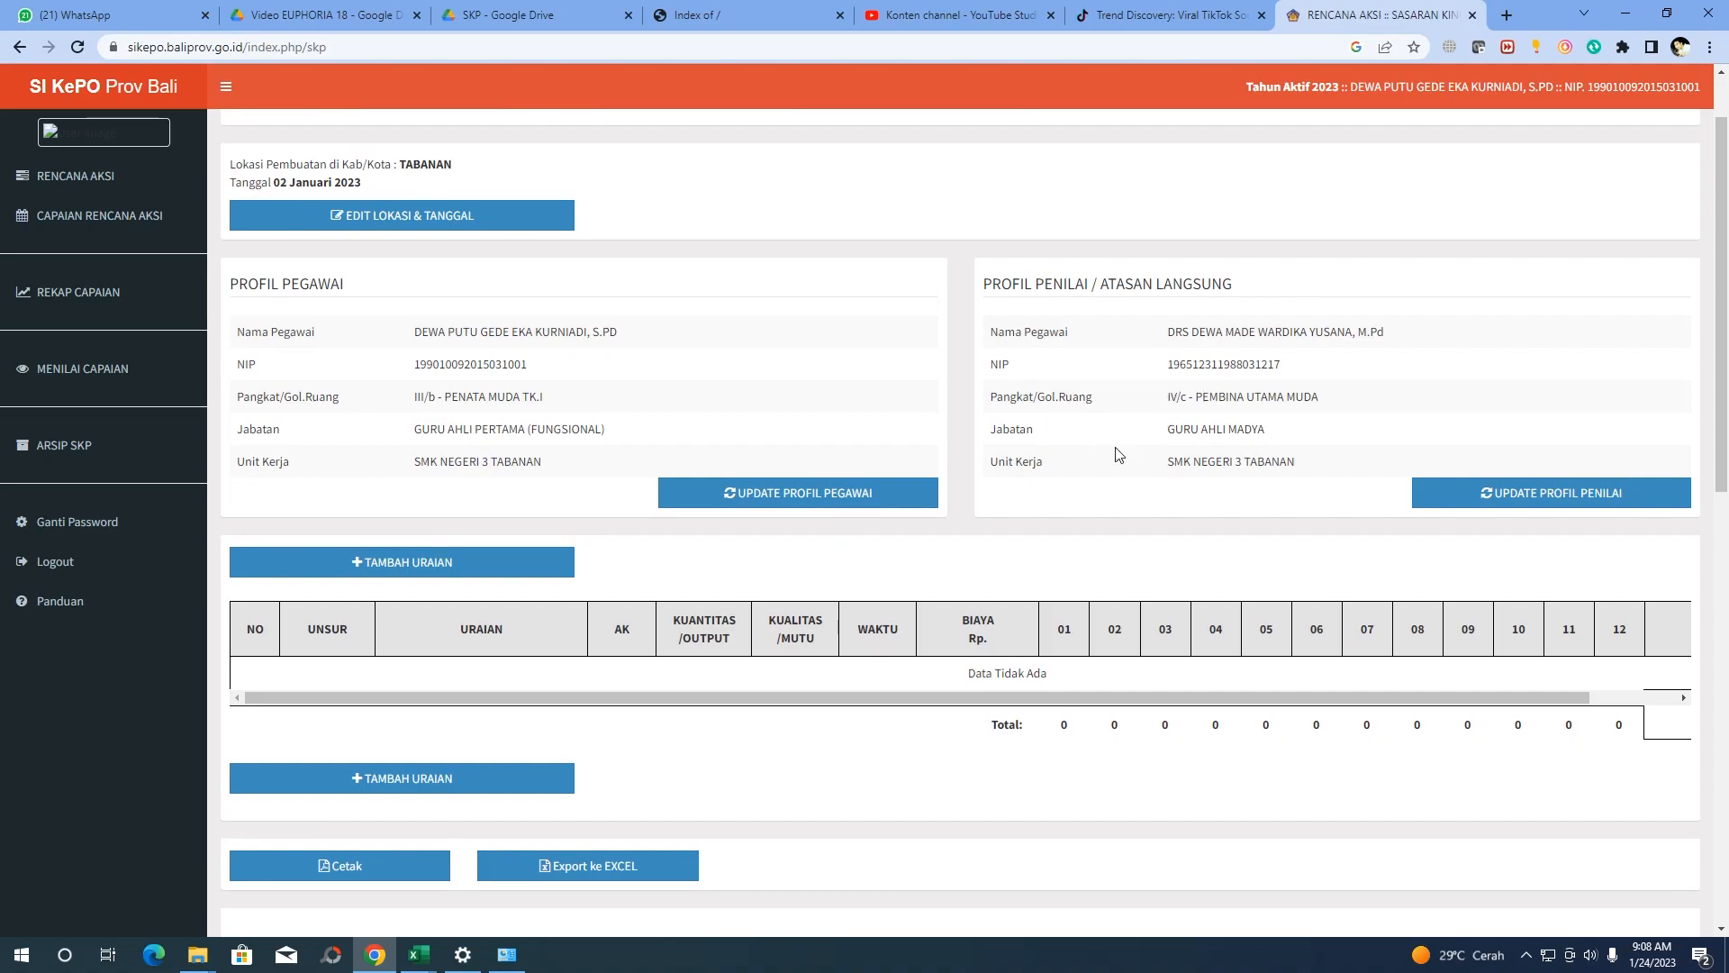
{"action": "scroll", "coordinate": [1124, 434], "scroll_direction": "down", "scroll_amount": 1}
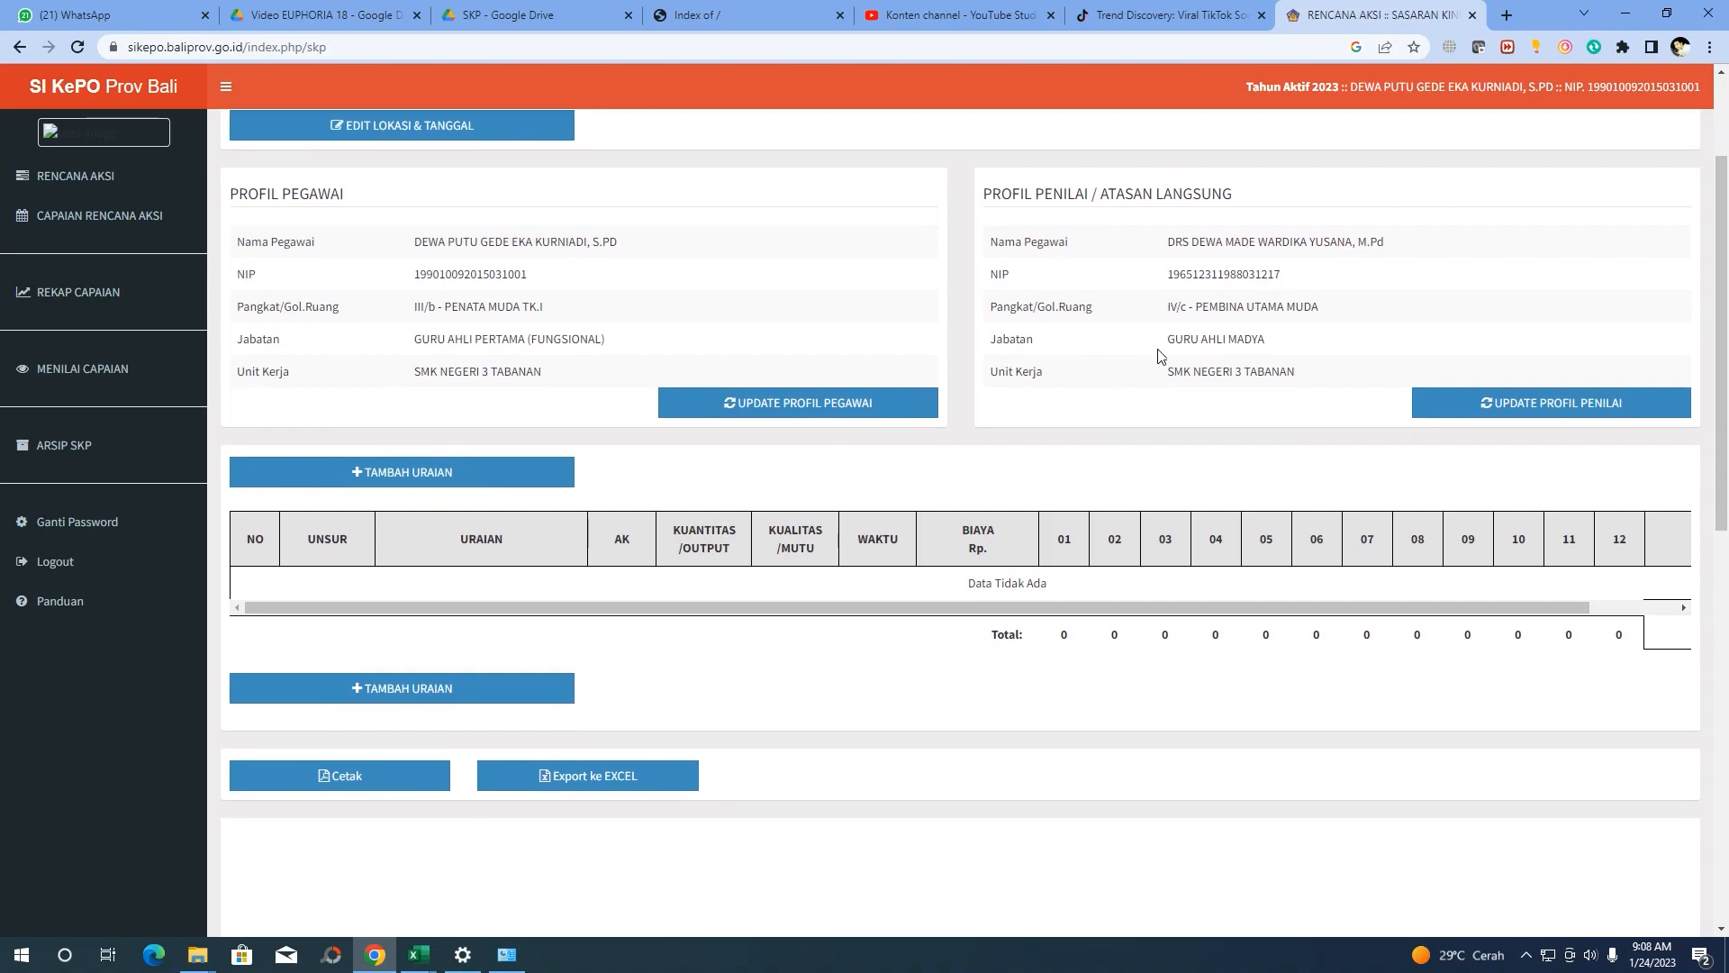
{"action": "scroll", "coordinate": [1142, 374], "scroll_direction": "up", "scroll_amount": 1}
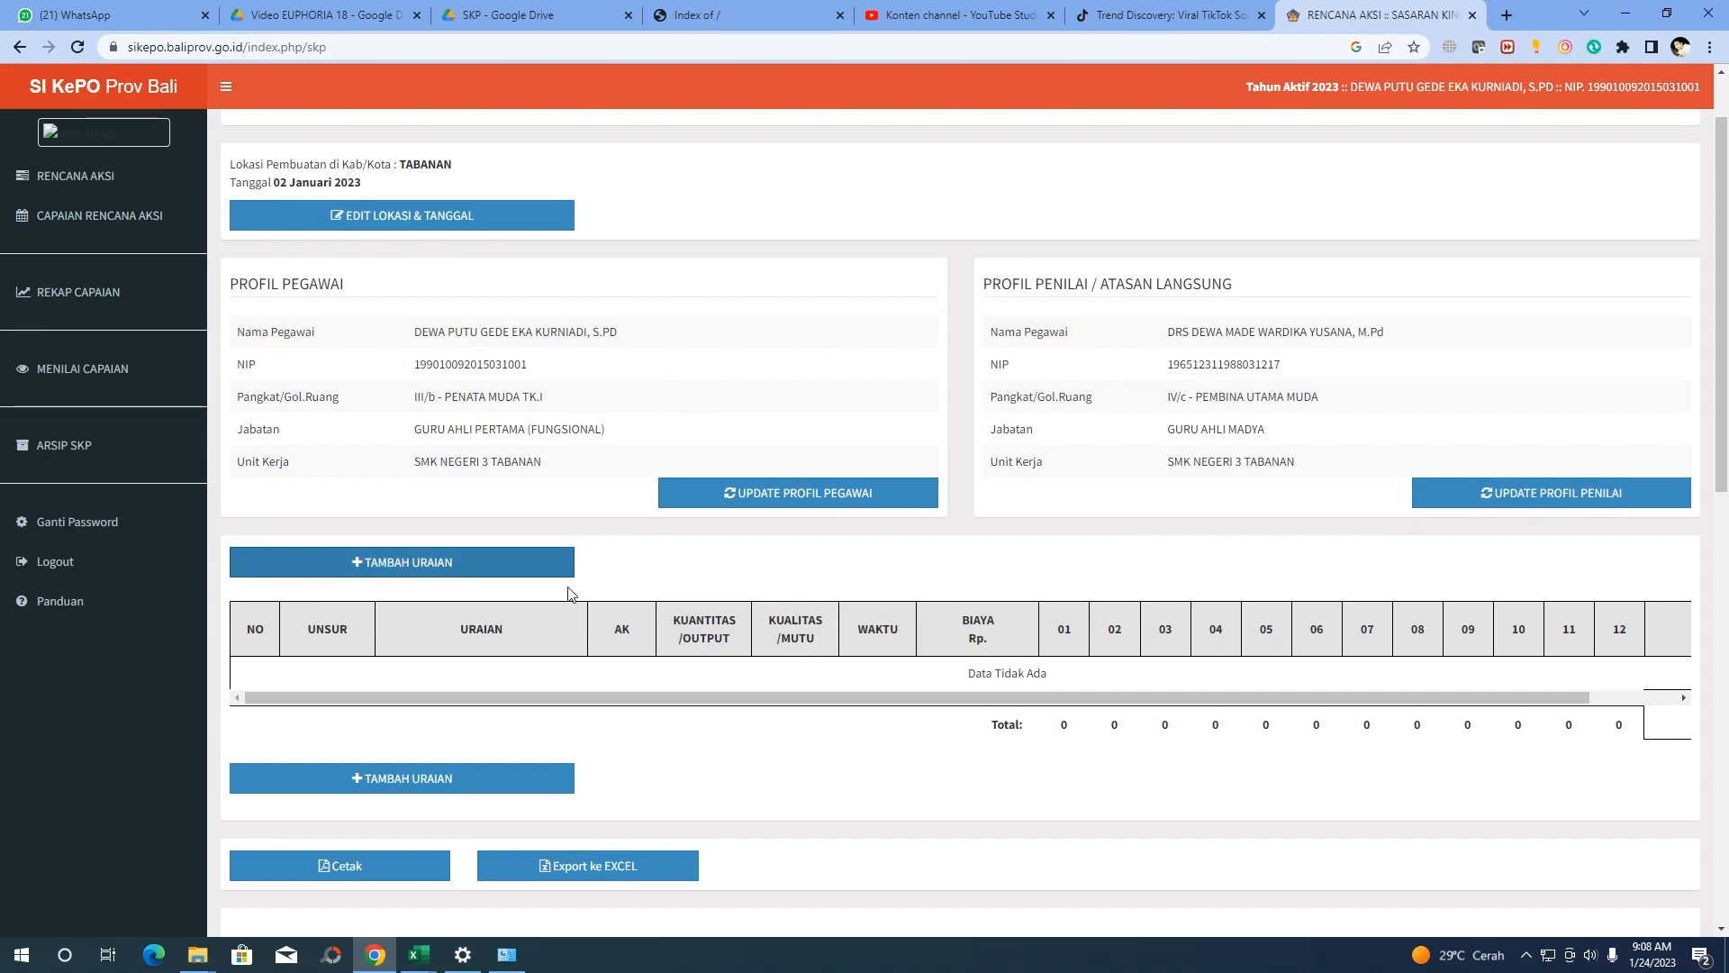
{"action": "scroll", "coordinate": [474, 604], "scroll_direction": "down", "scroll_amount": 2}
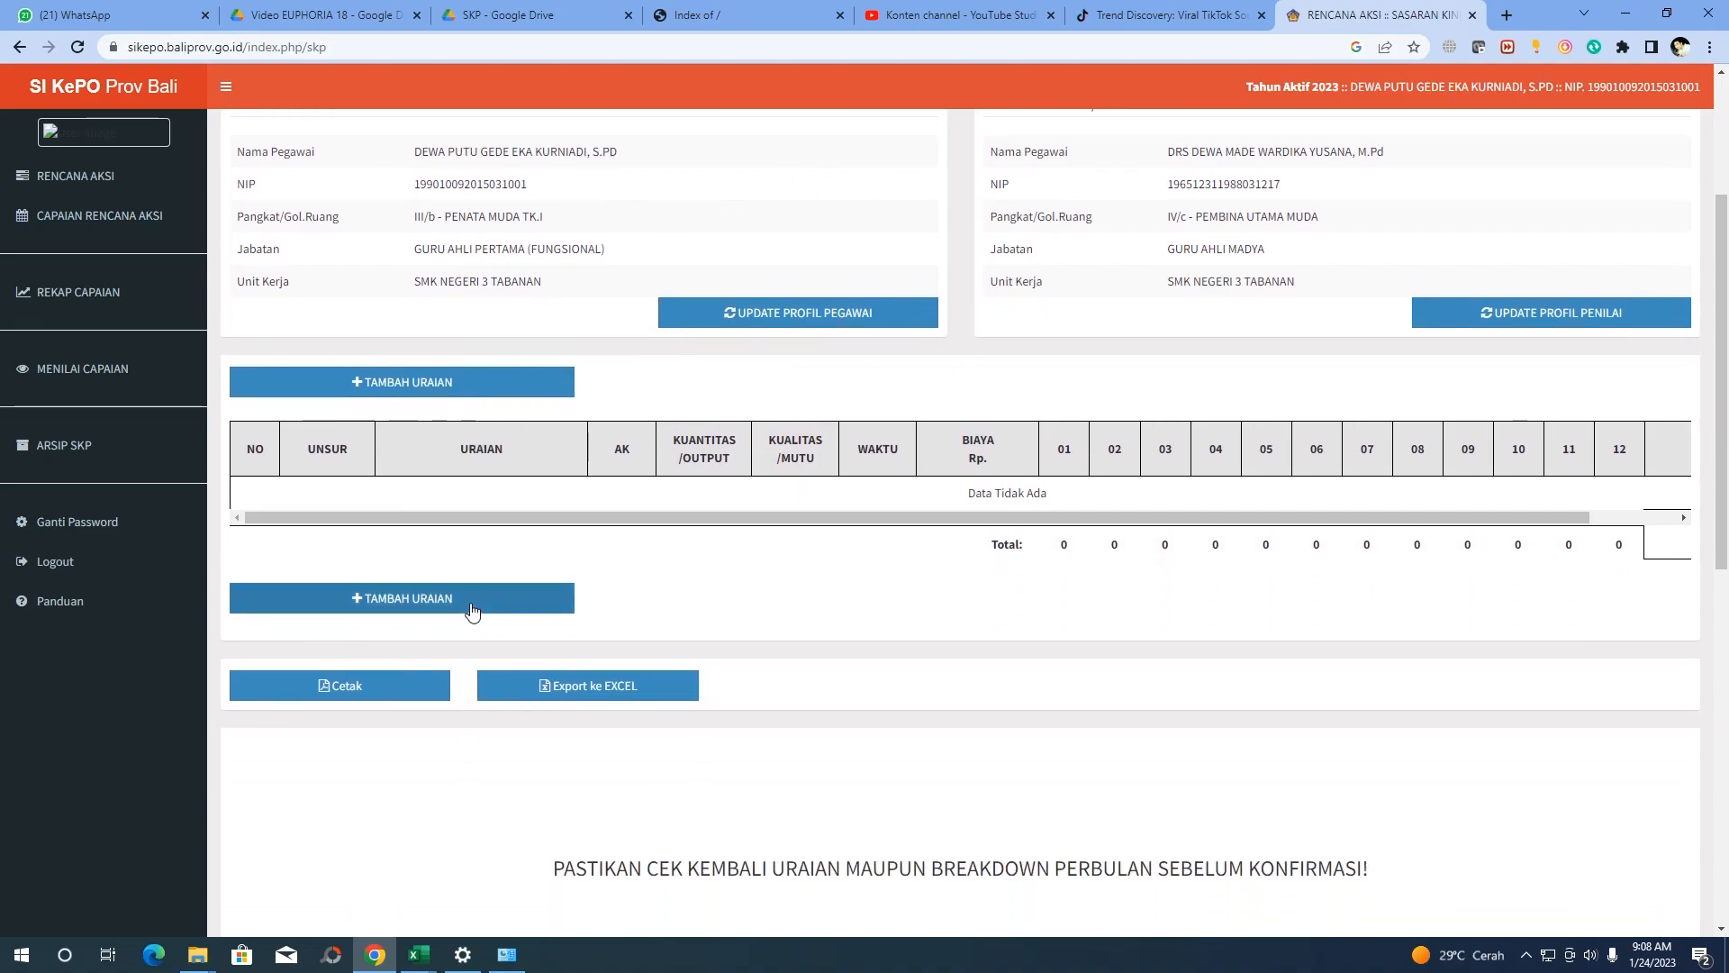
{"action": "scroll", "coordinate": [416, 490], "scroll_direction": "up", "scroll_amount": 1}
{"action": "left_click", "coordinate": [445, 473]}
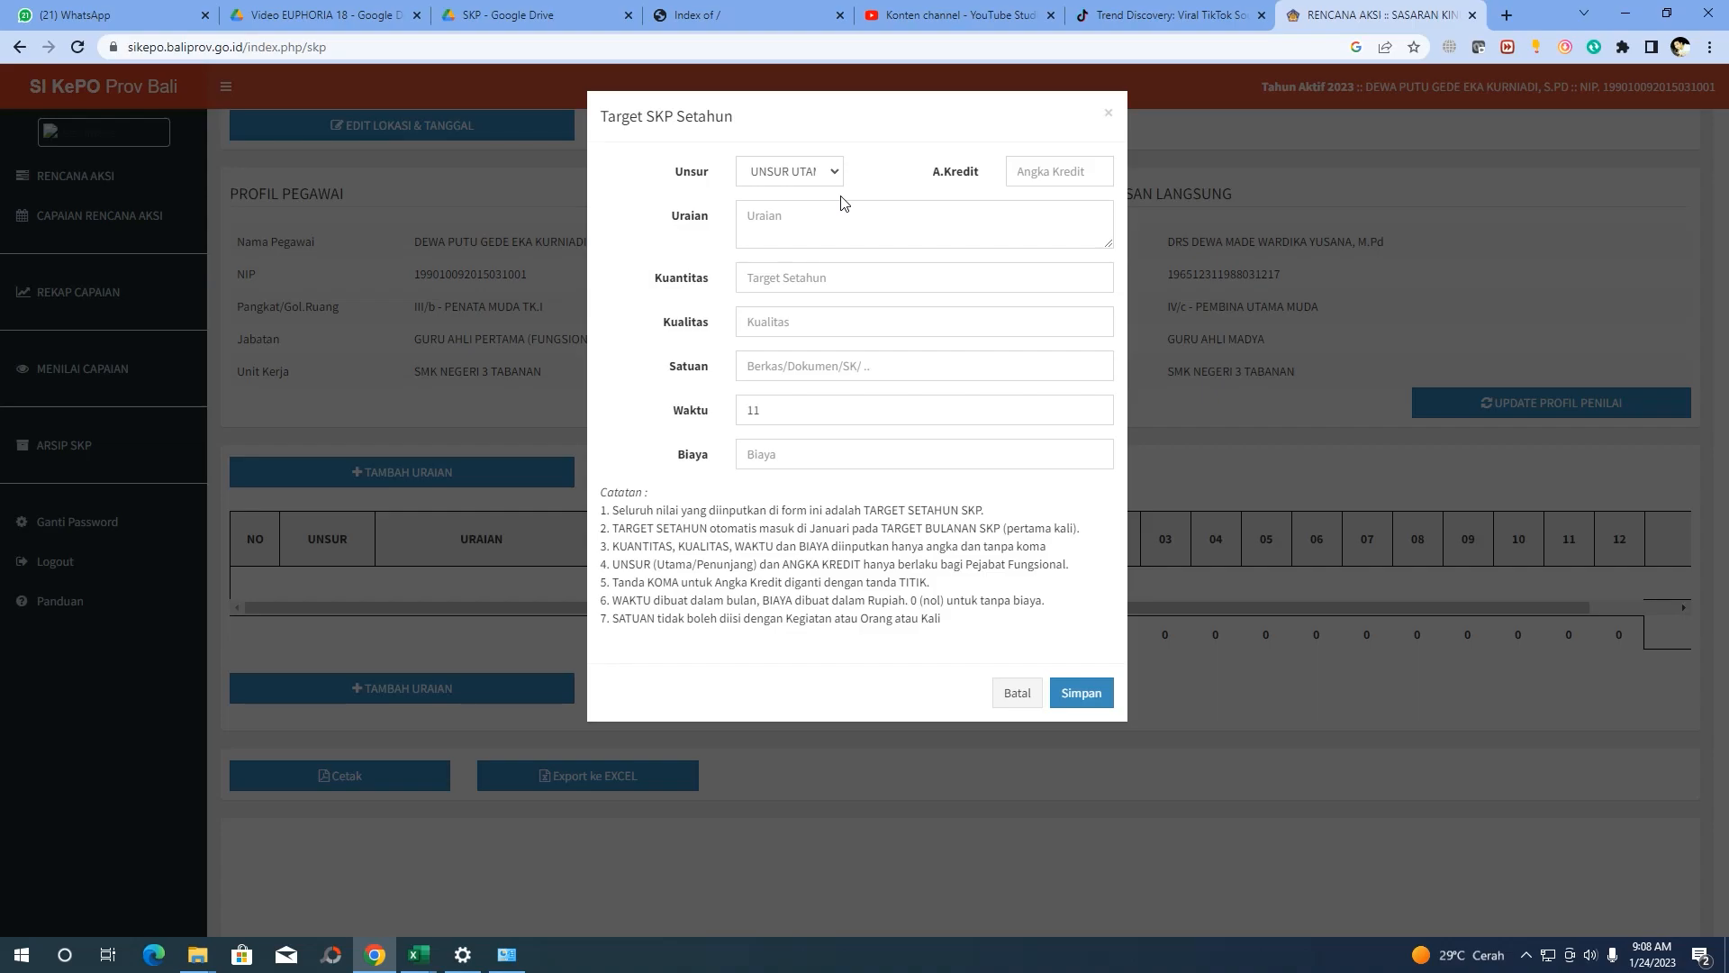
Keep the Unsur dropdown set to UNSUR UTAMA
{"action": "left_click", "coordinate": [830, 174]}
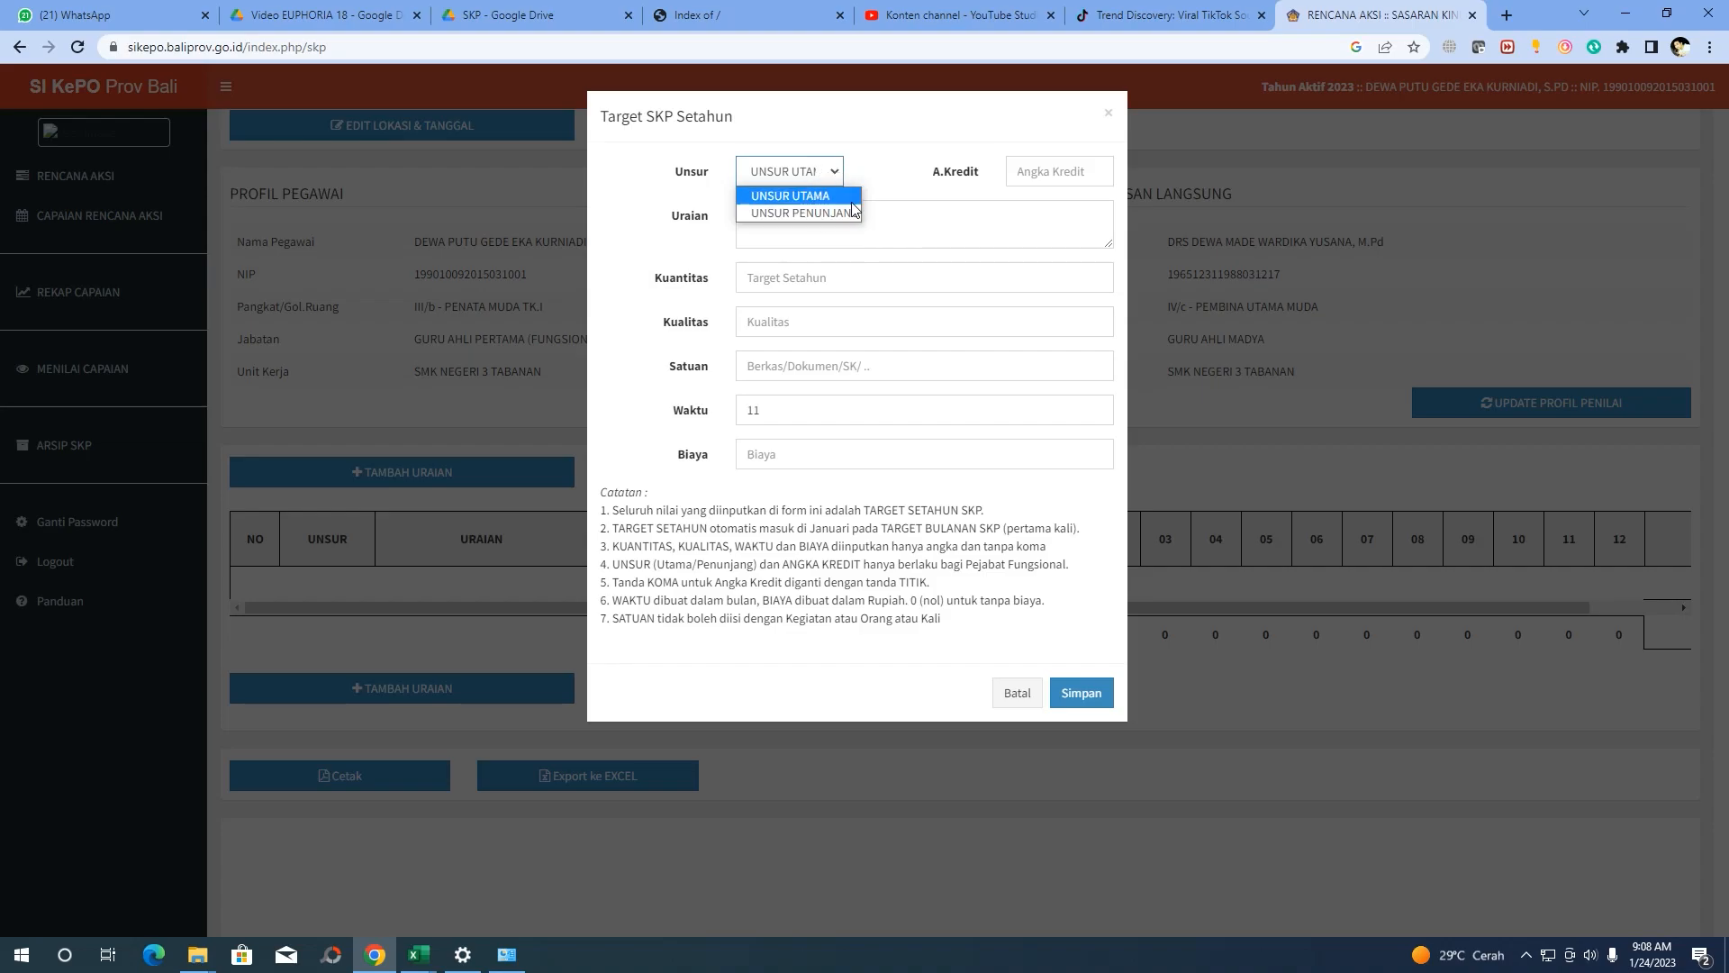
{"action": "left_click", "coordinate": [824, 171]}
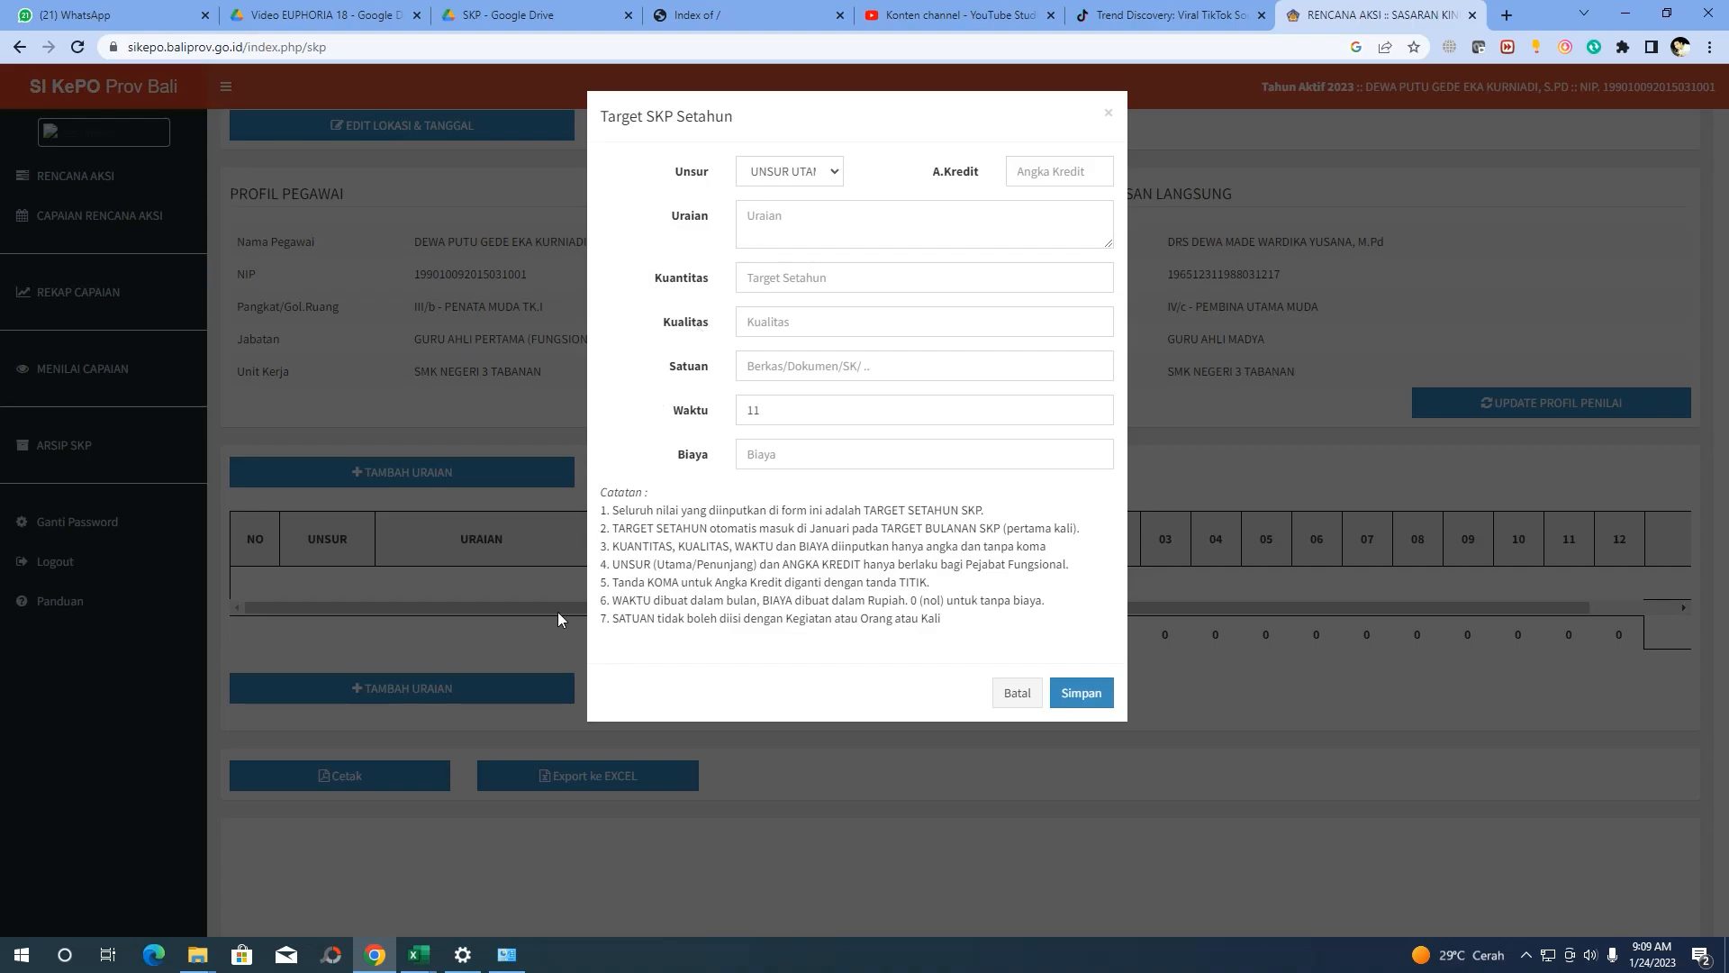
{"action": "left_click", "coordinate": [838, 172]}
{"action": "left_click", "coordinate": [828, 196]}
Check the SKP Sikepo 2022 workbook, then visit the Uraian, A.Kredit and Kuantitas fields
{"action": "left_click", "coordinate": [415, 959]}
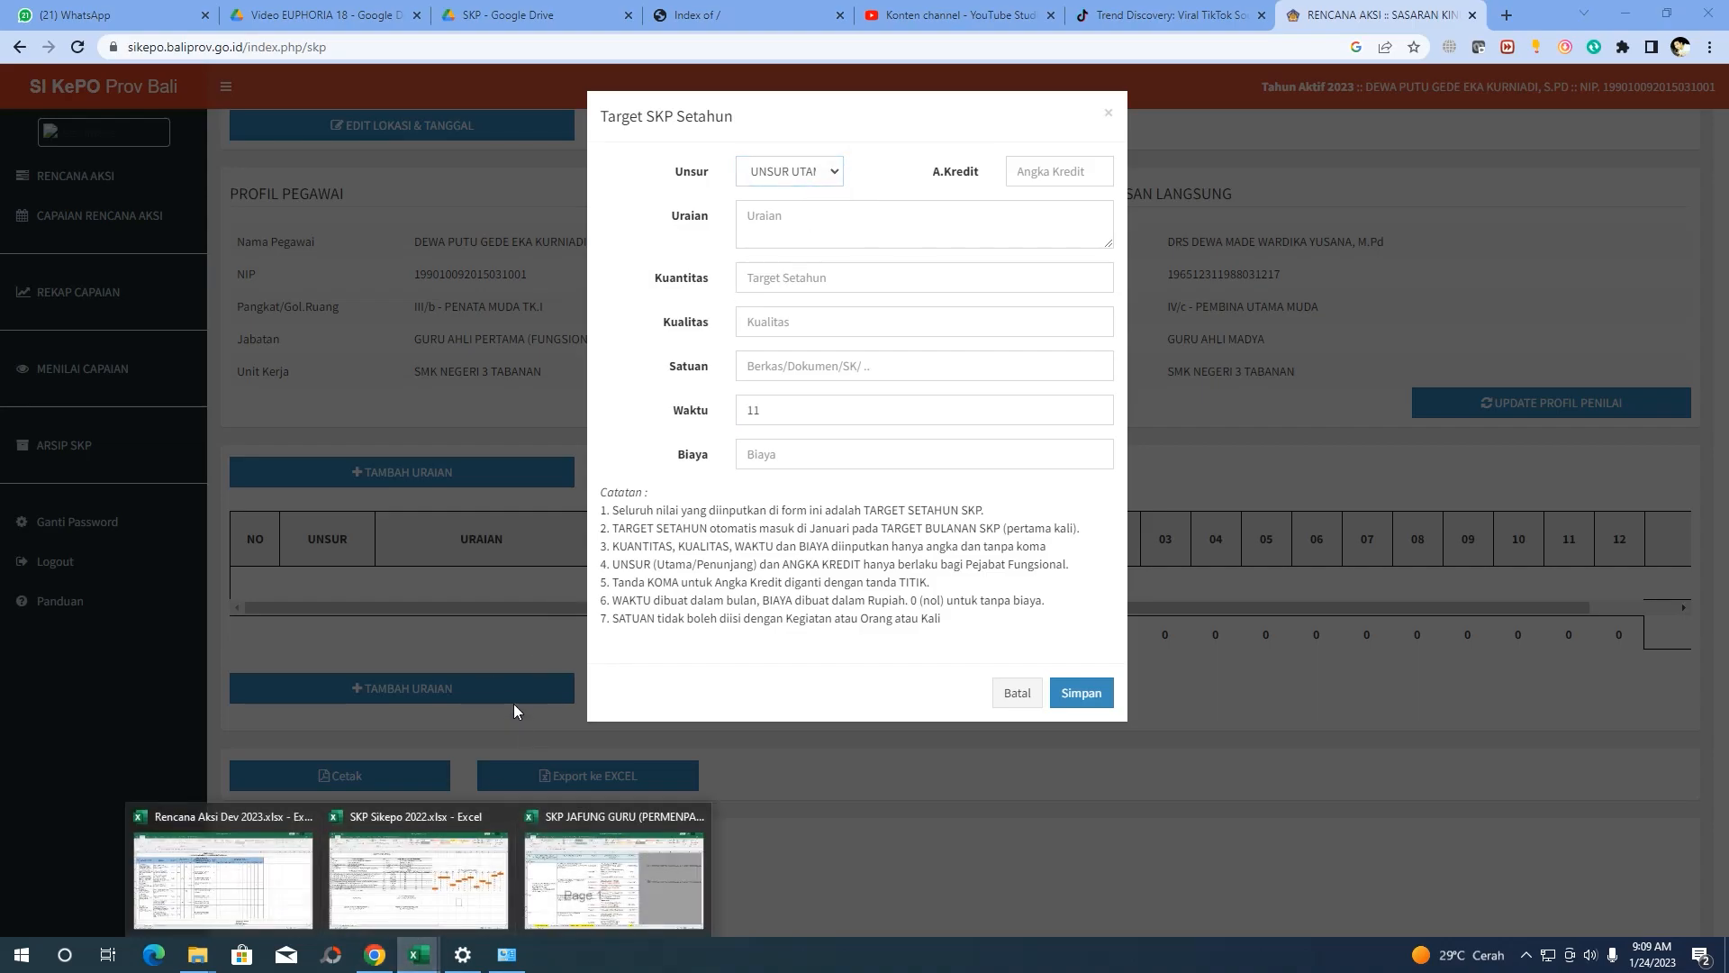
{"action": "left_click", "coordinate": [369, 842]}
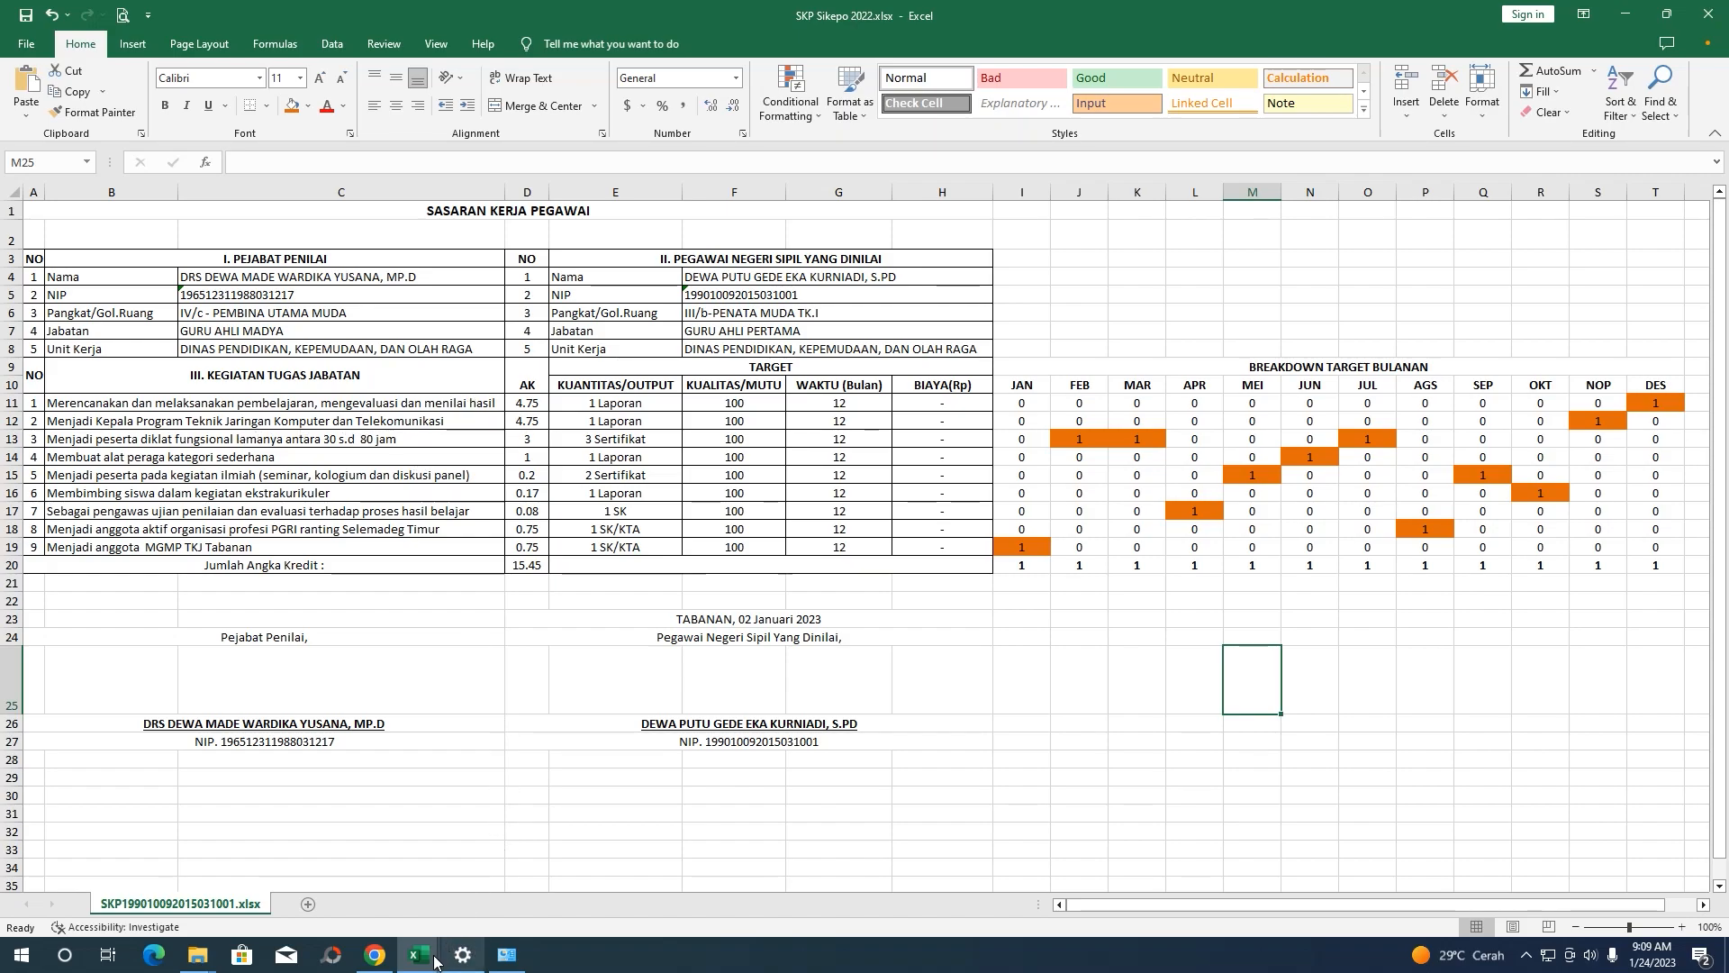
{"action": "left_click", "coordinate": [374, 955]}
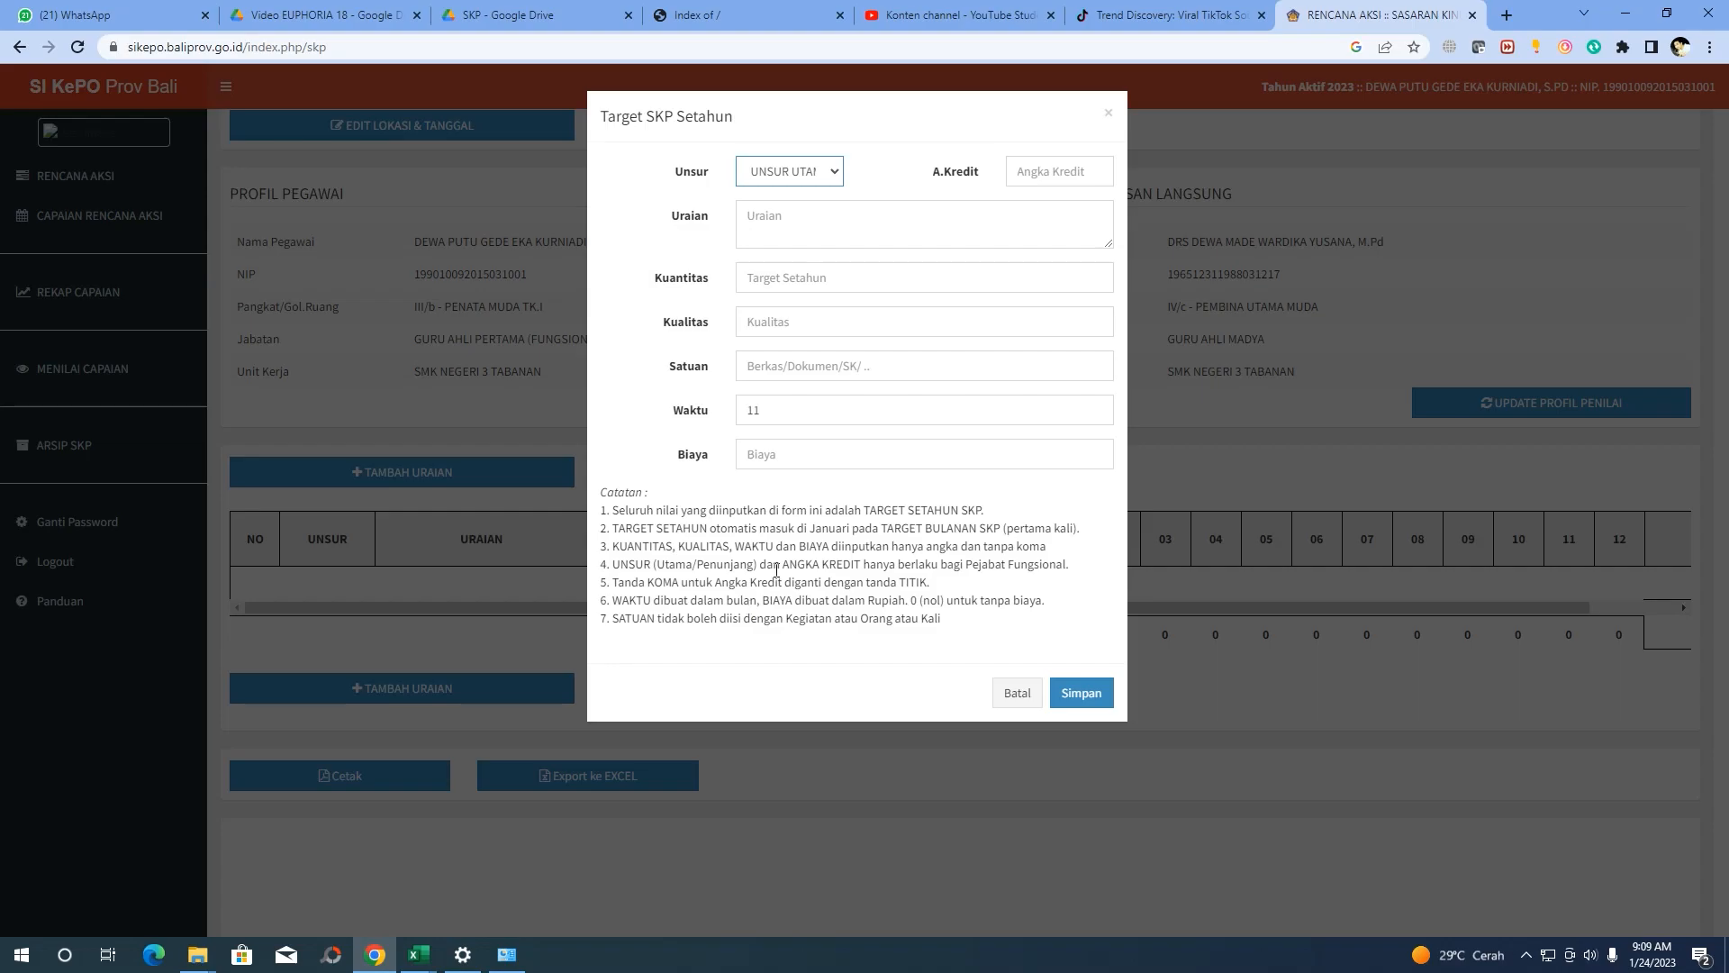
{"action": "left_click", "coordinate": [768, 225]}
{"action": "left_click", "coordinate": [1025, 178]}
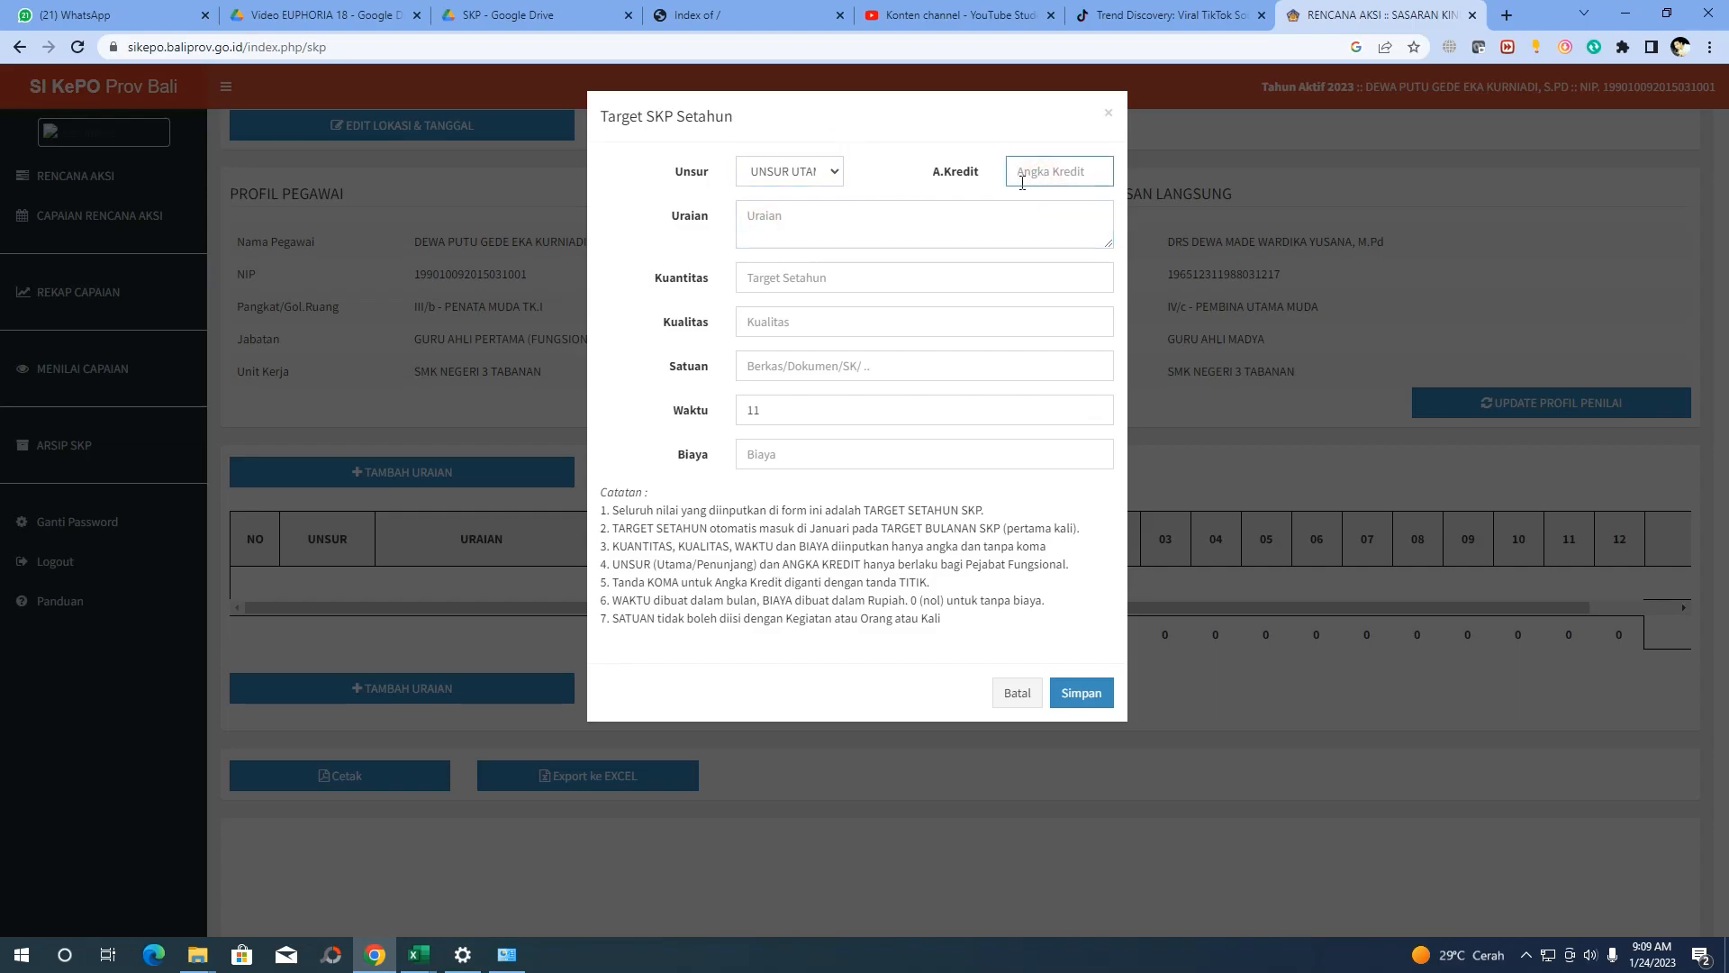
{"action": "left_click", "coordinate": [782, 275]}
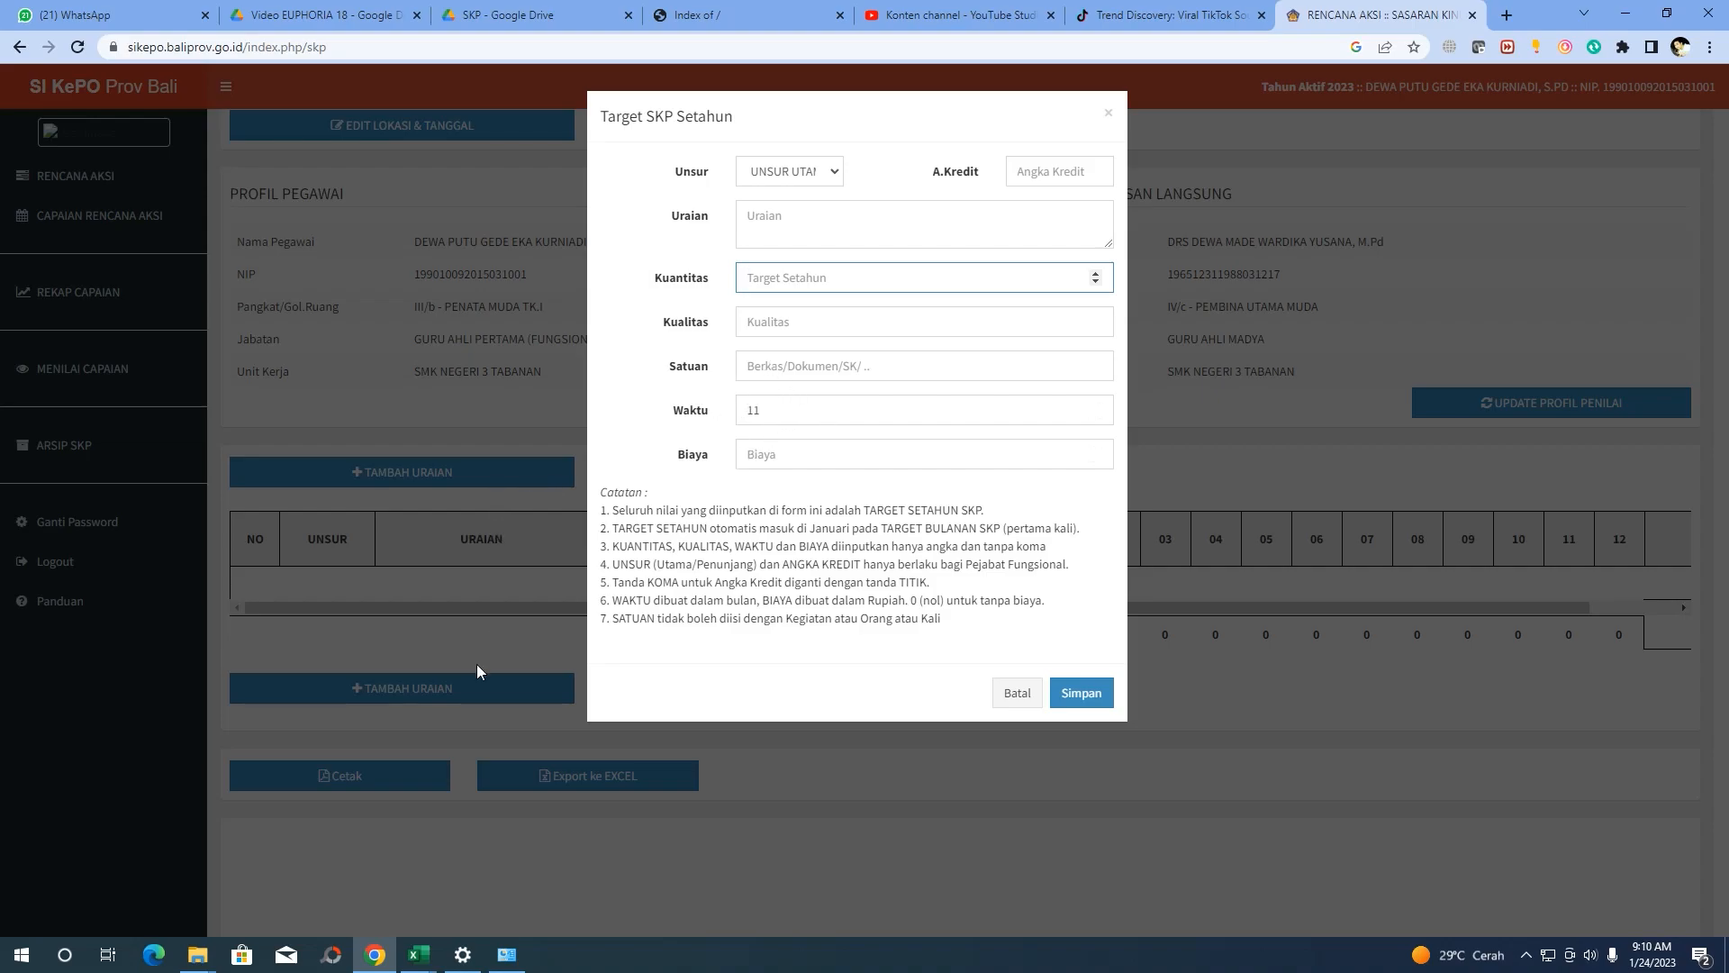
{"action": "left_click", "coordinate": [418, 955]}
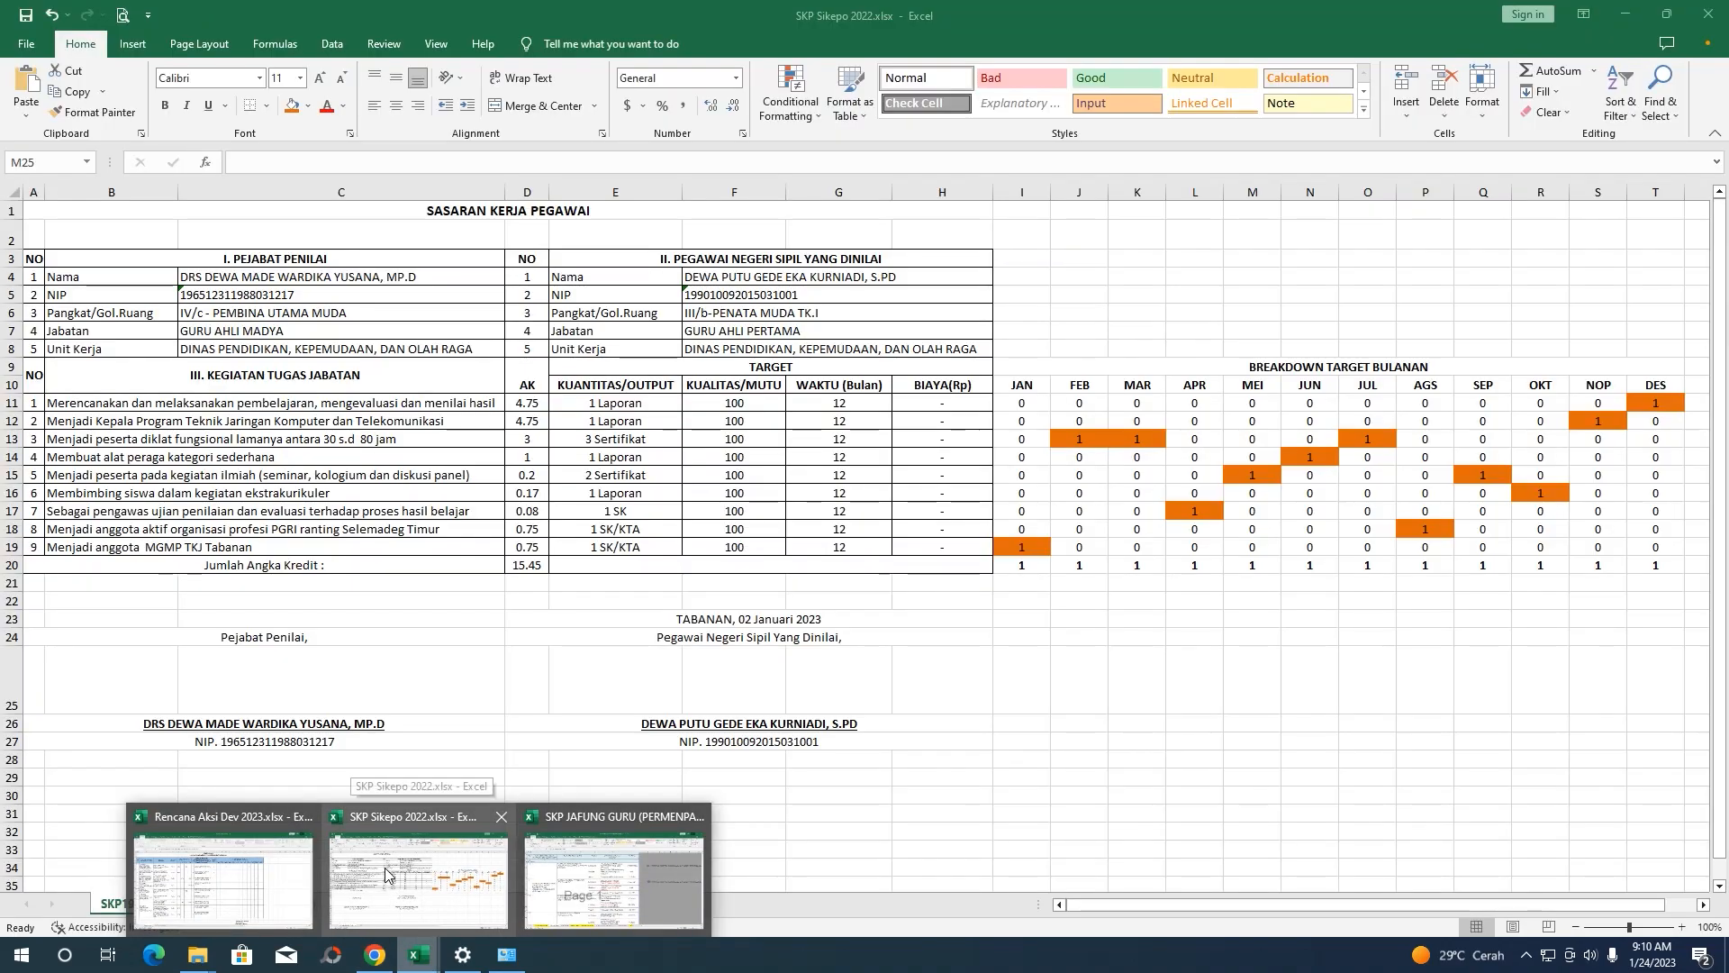
Copy the row 11 activity description from Excel into the form's Uraian field
{"action": "left_click", "coordinate": [385, 875]}
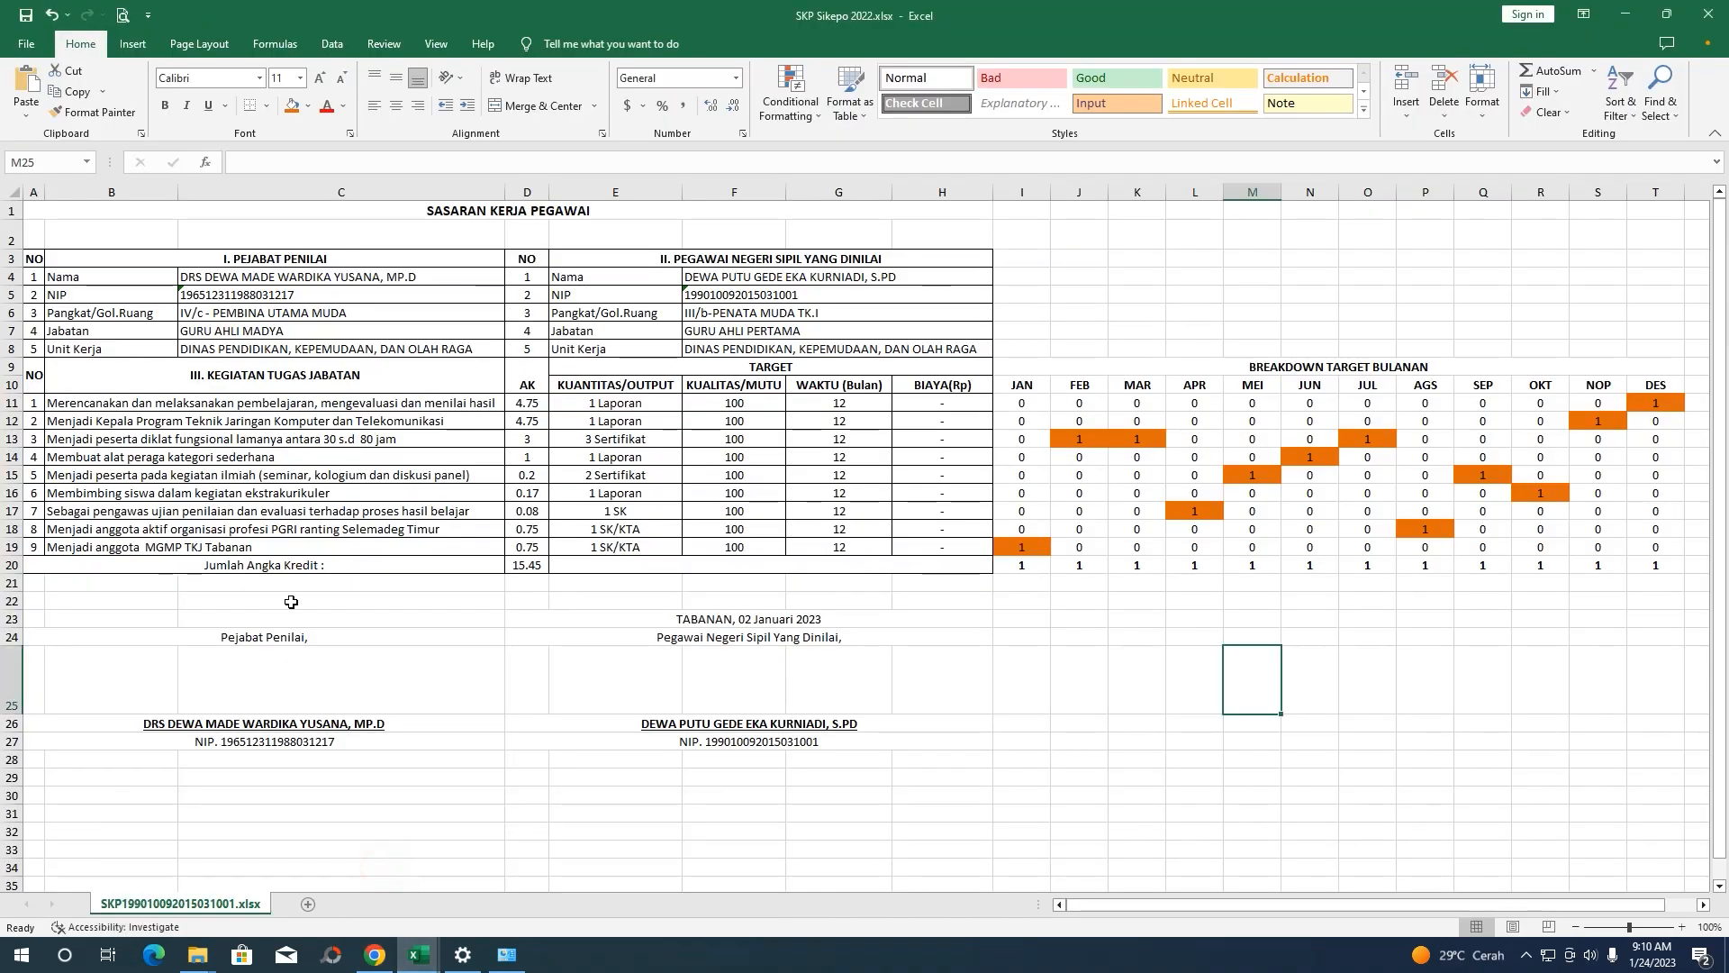
{"action": "left_click", "coordinate": [108, 422]}
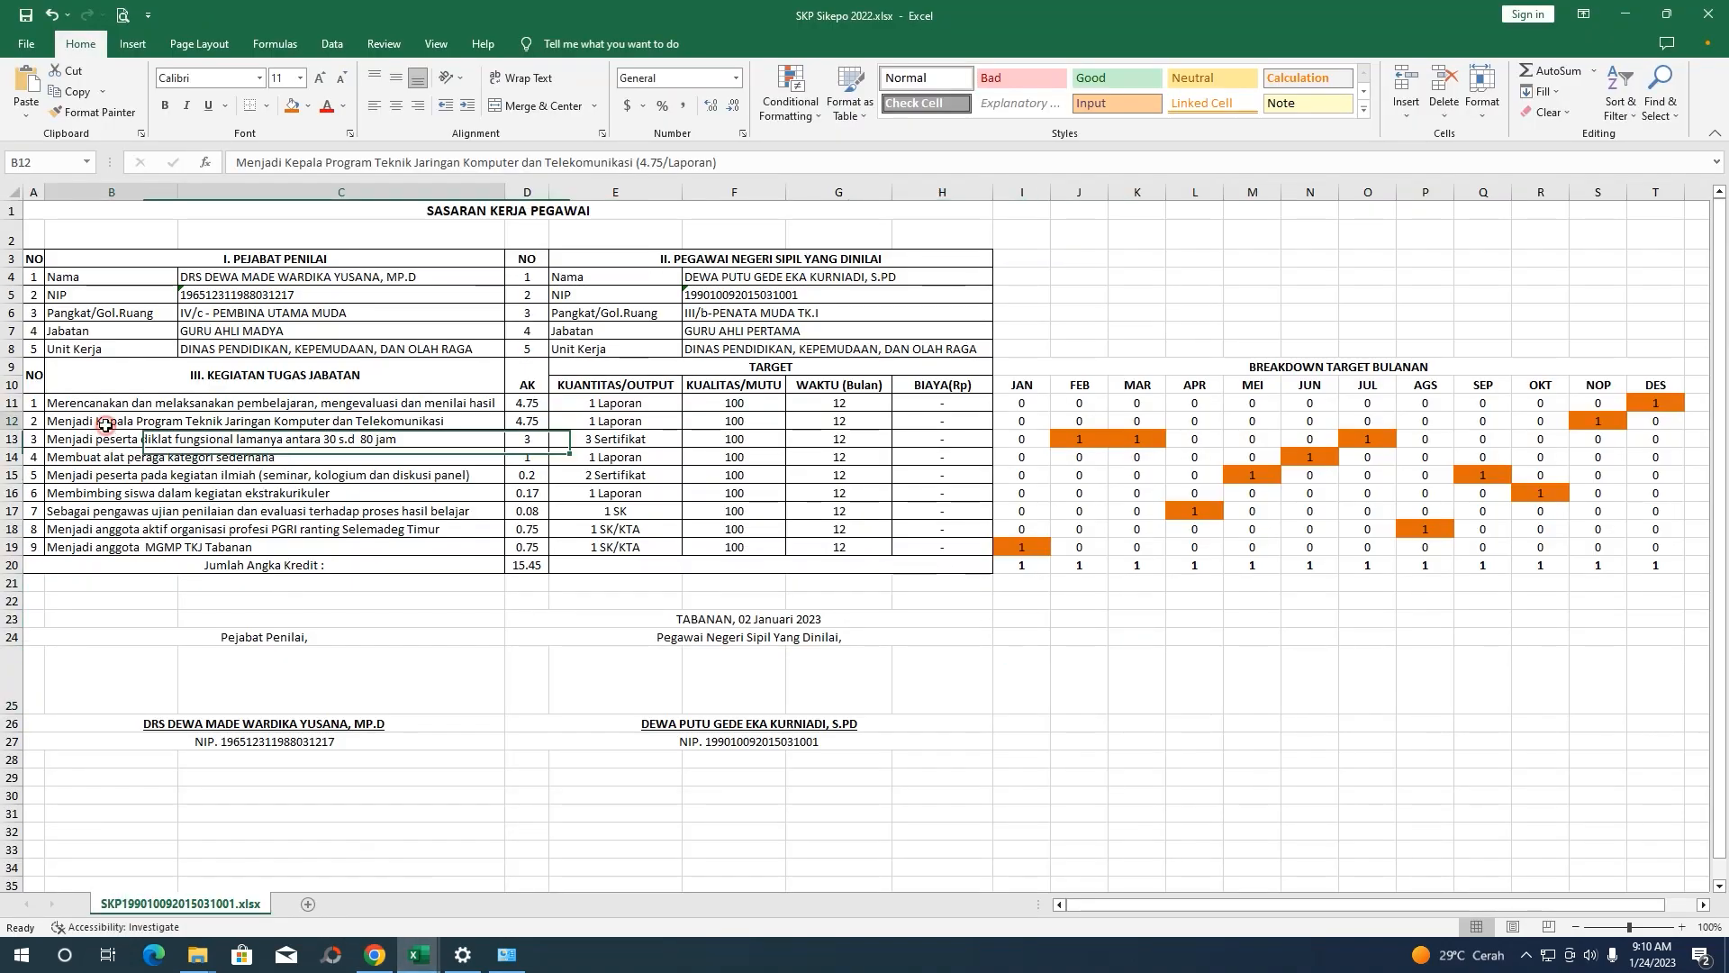
{"action": "left_click", "coordinate": [142, 404]}
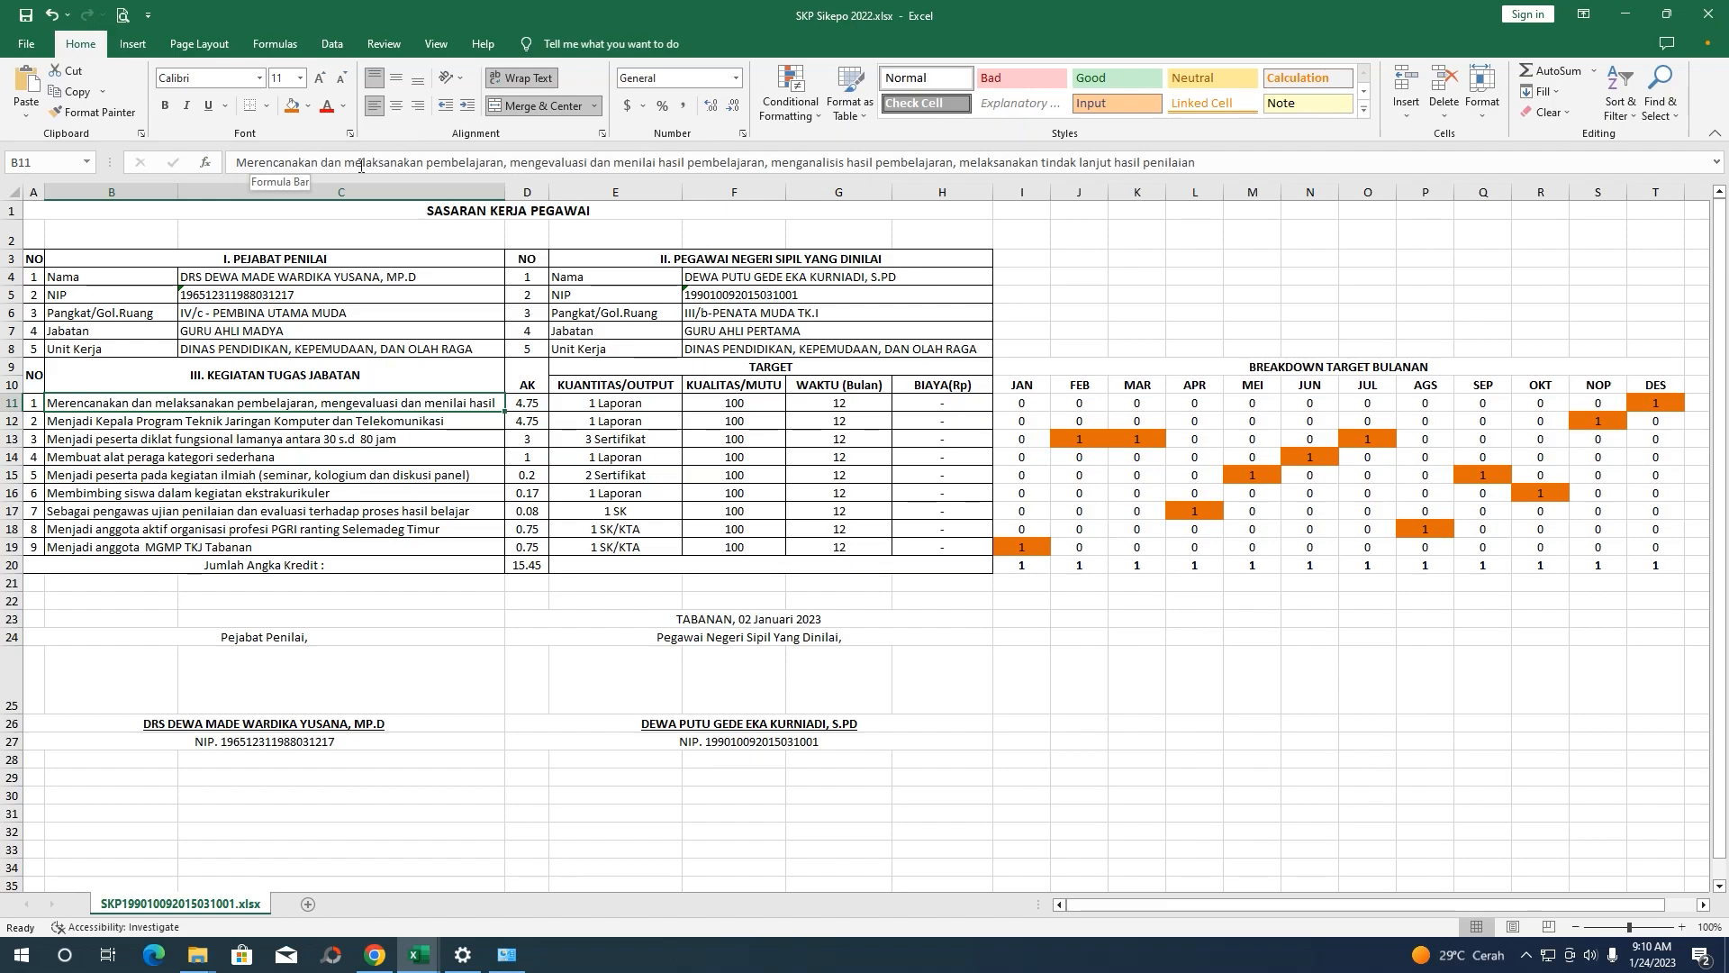
{"action": "left_click_drag", "start_coordinate": [1218, 162], "coordinate": [232, 154]}
{"action": "right_click", "coordinate": [234, 155]}
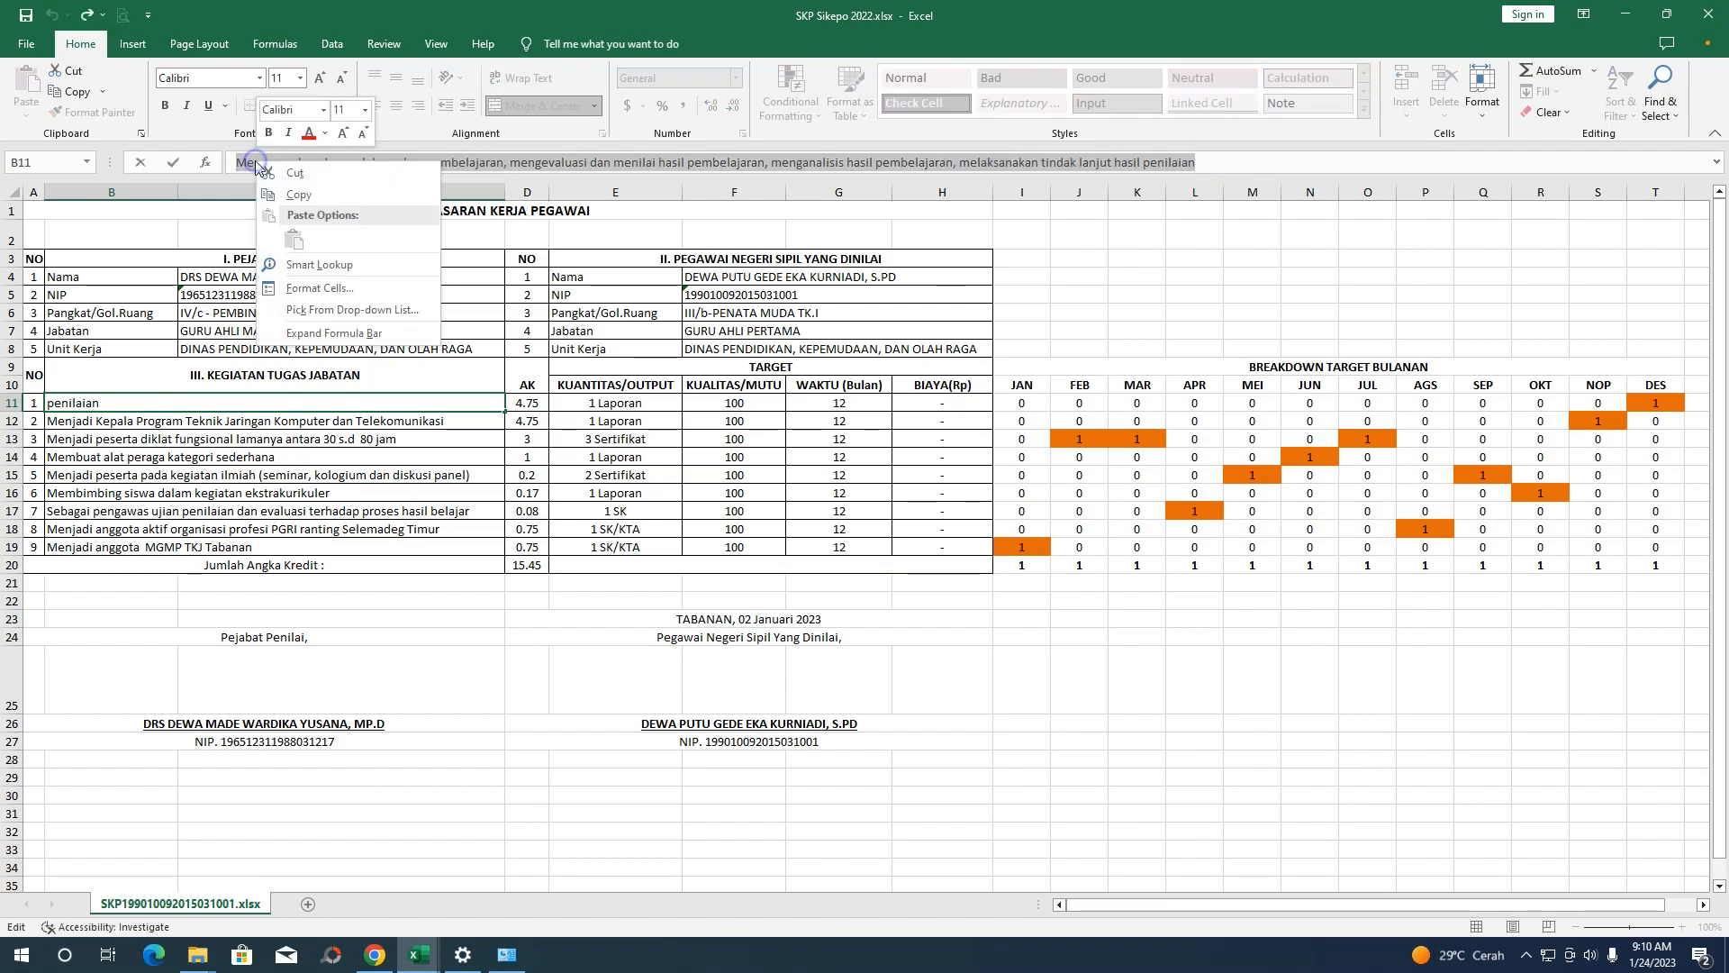
{"action": "left_click", "coordinate": [286, 190]}
{"action": "left_click", "coordinate": [375, 955]}
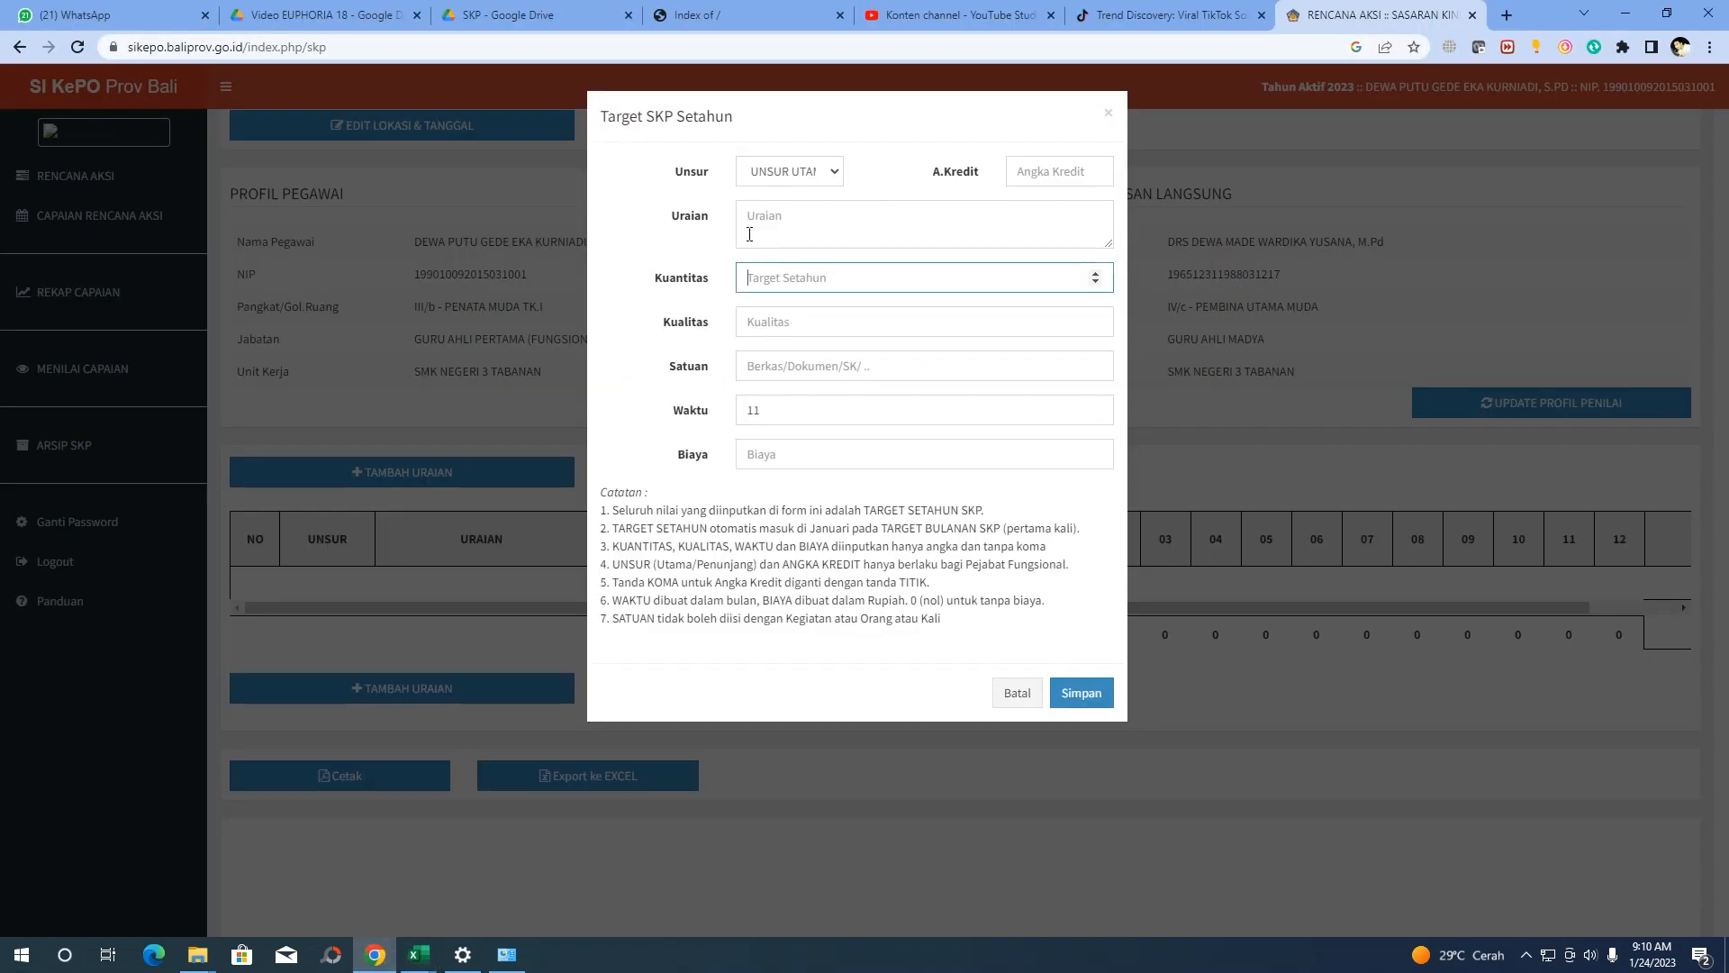
{"action": "right_click", "coordinate": [754, 224]}
{"action": "left_click", "coordinate": [798, 363]}
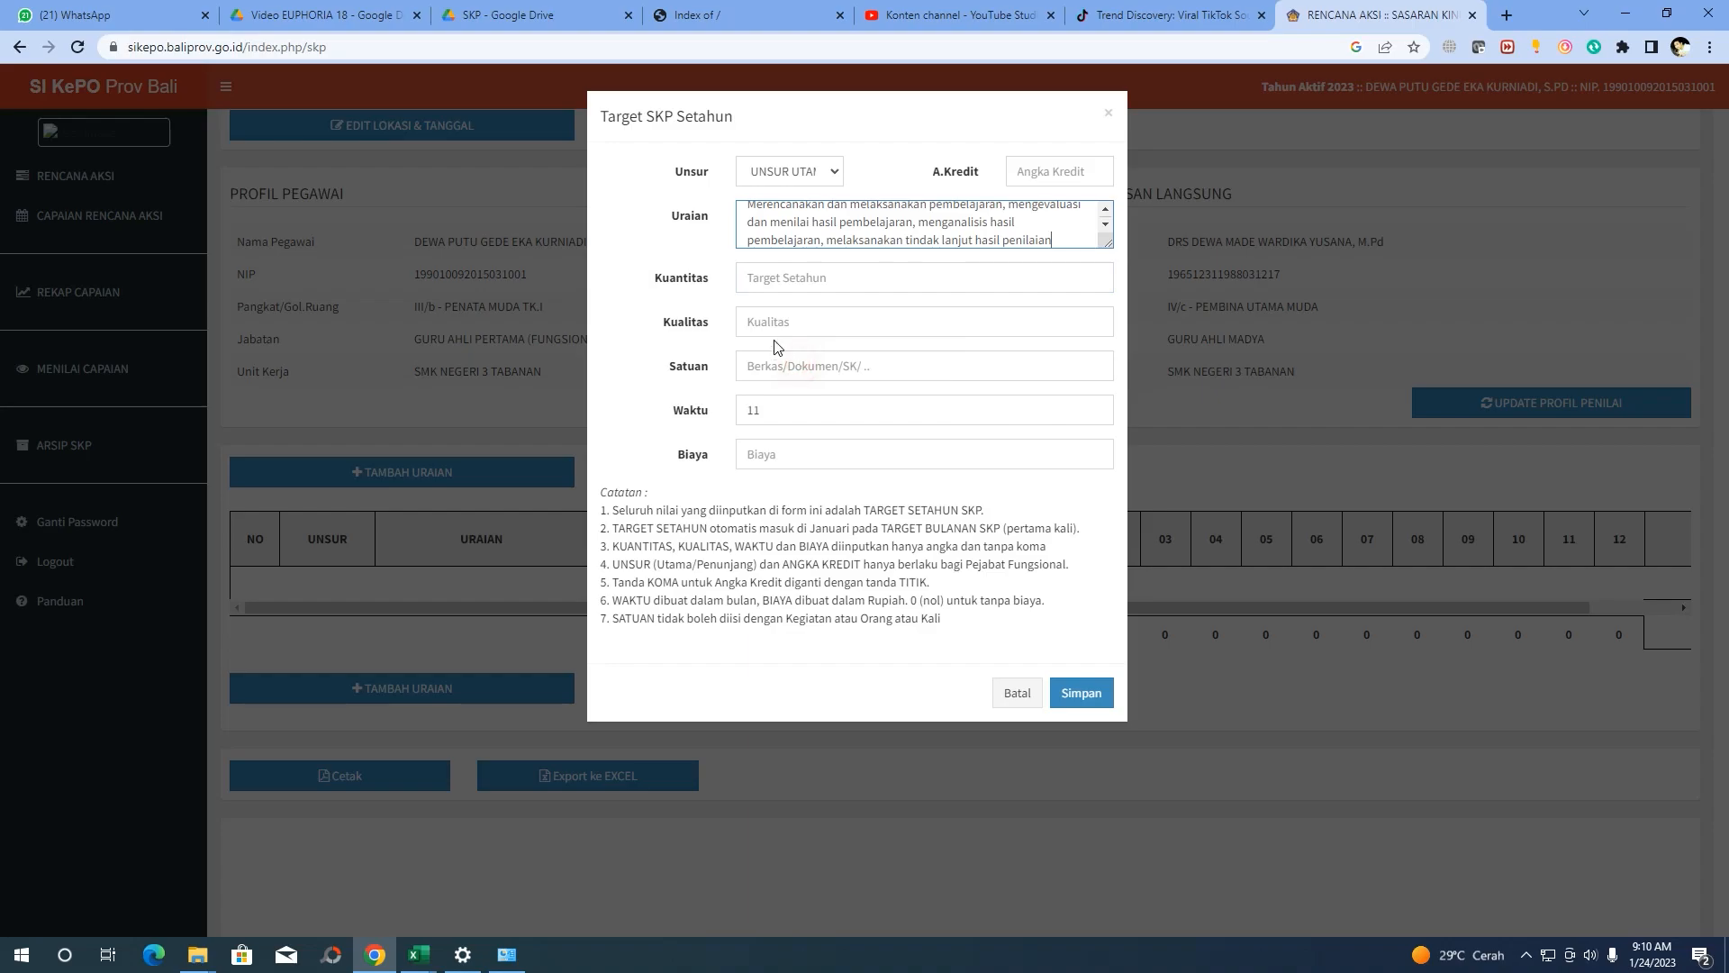
{"action": "left_click", "coordinate": [1041, 168]}
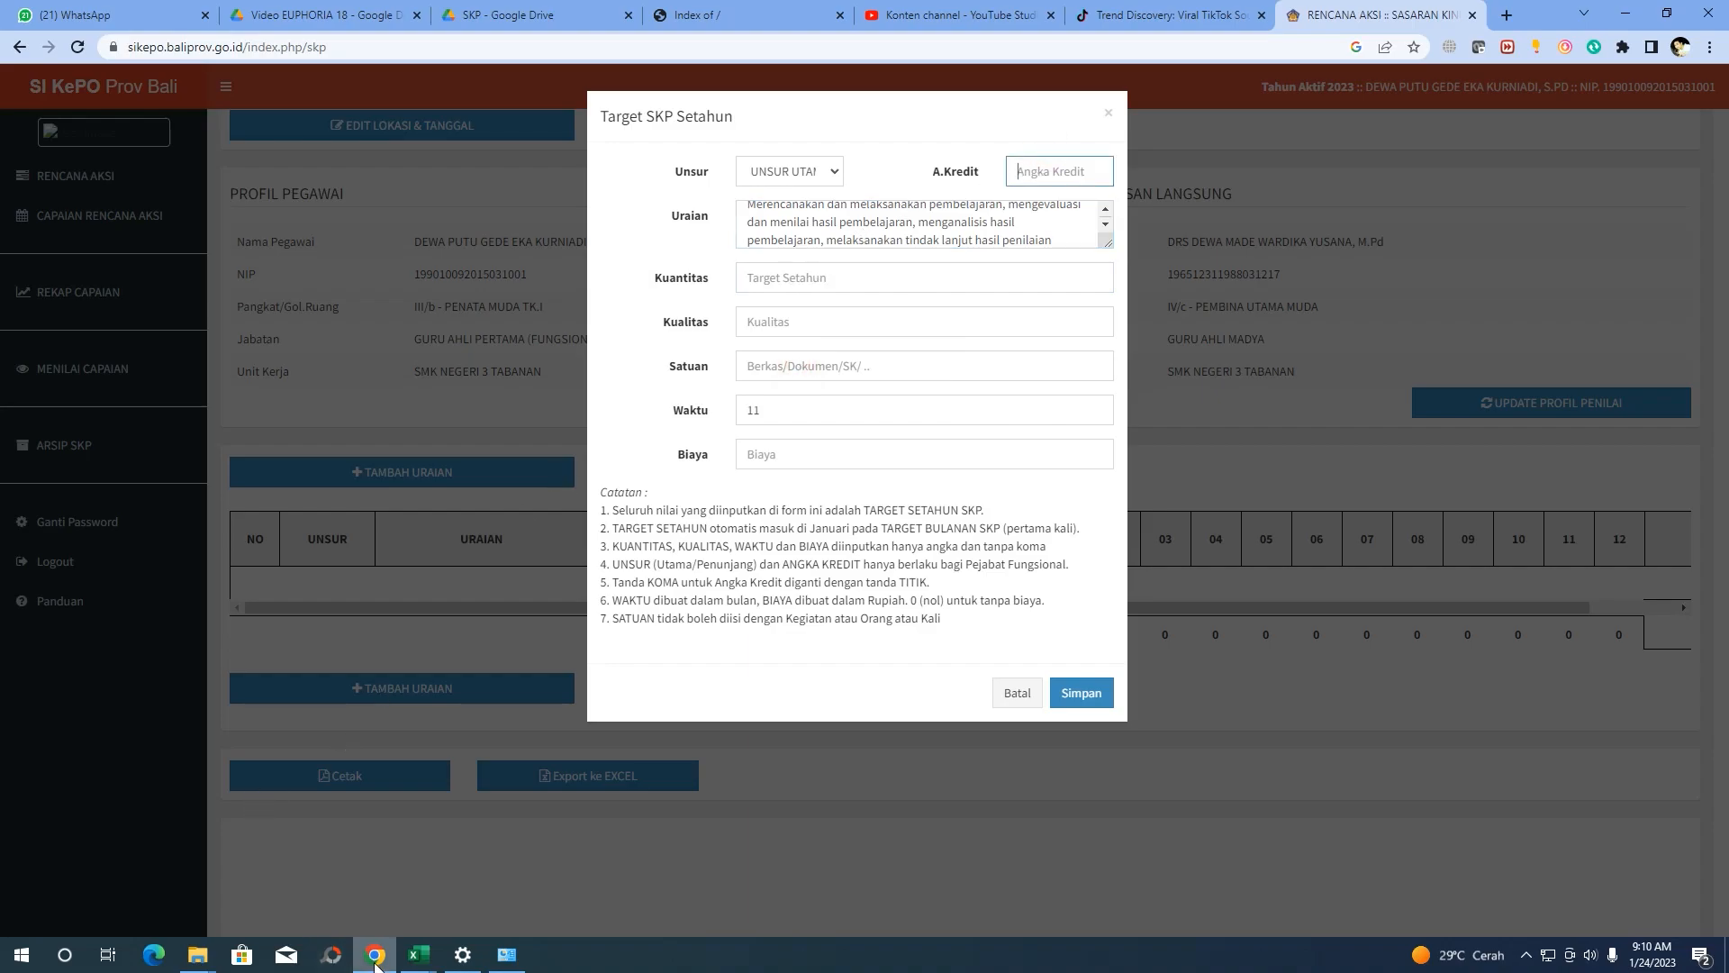
{"action": "left_click", "coordinate": [418, 955]}
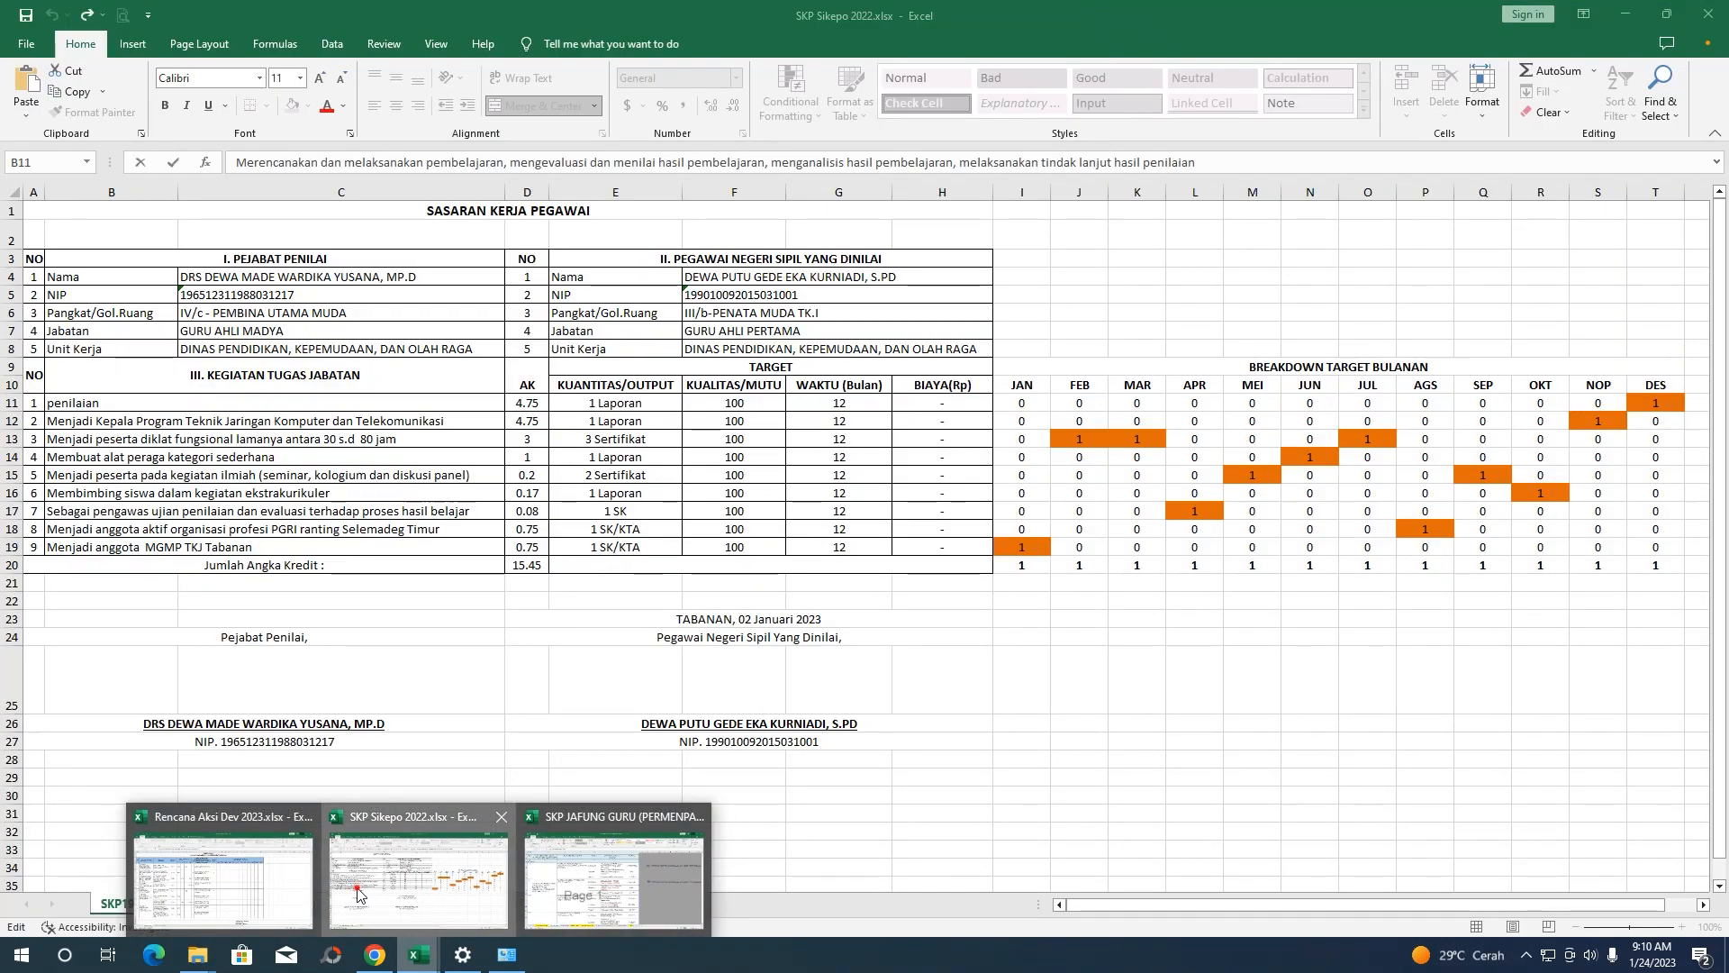
Compare the credit values and activity descriptions of Excel rows 11 and 12
{"action": "left_click", "coordinate": [416, 881]}
{"action": "left_click", "coordinate": [529, 401]}
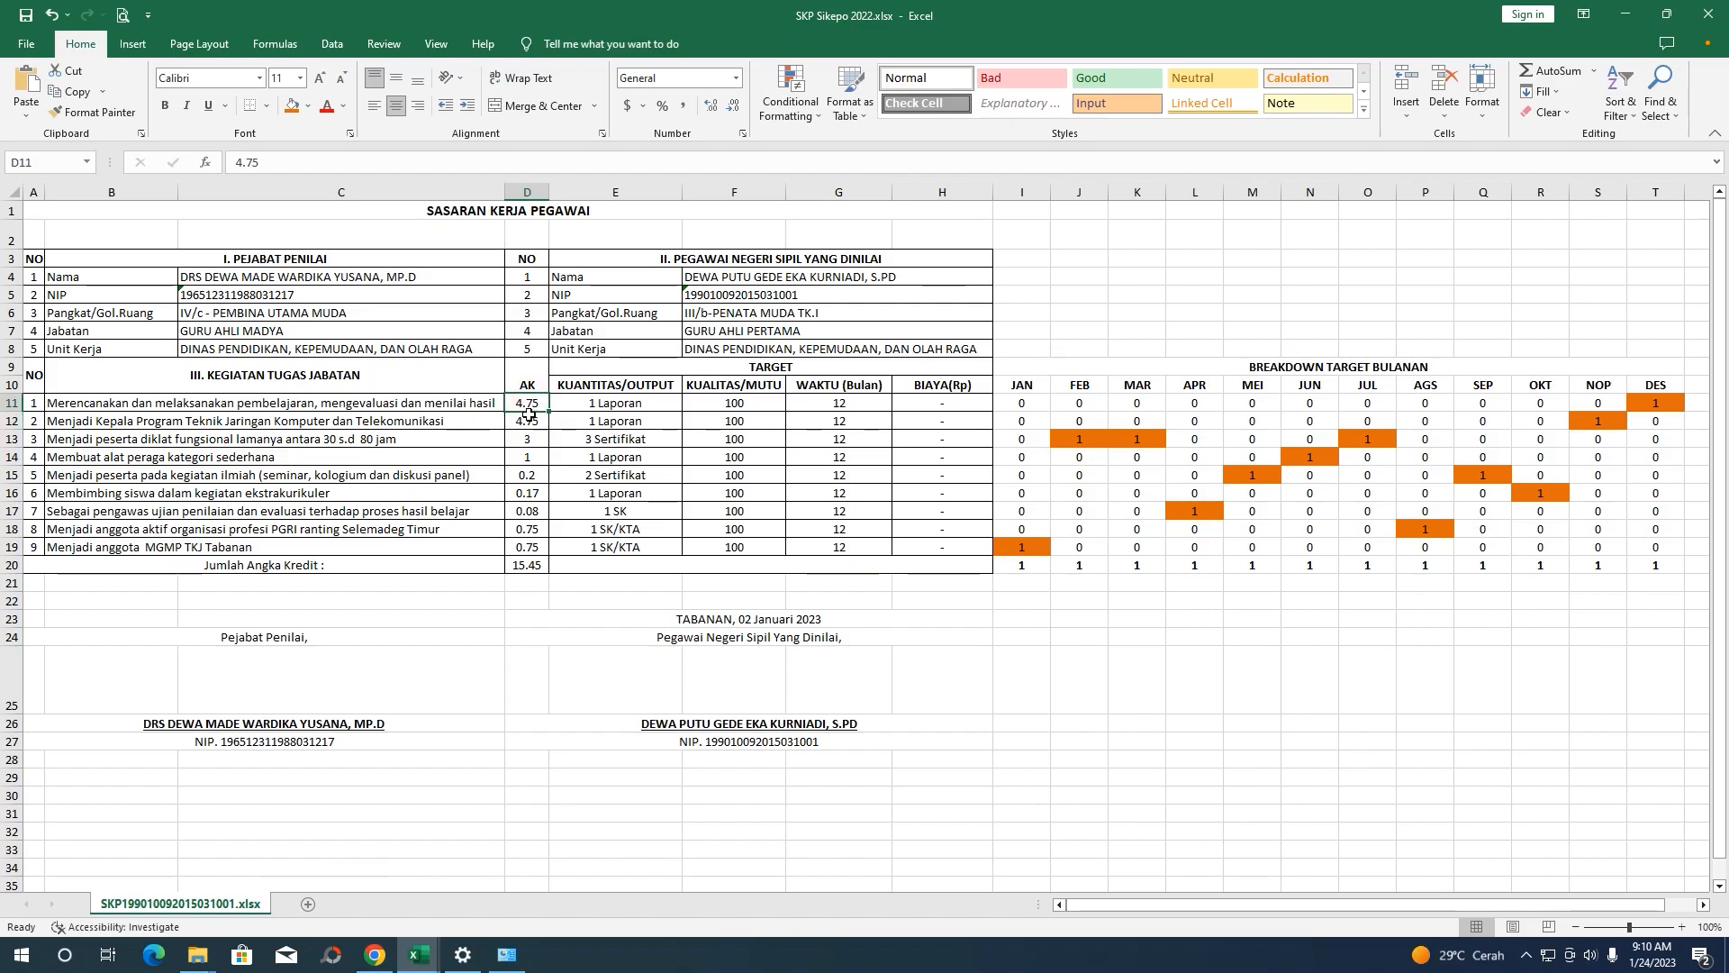
{"action": "left_click", "coordinate": [525, 423]}
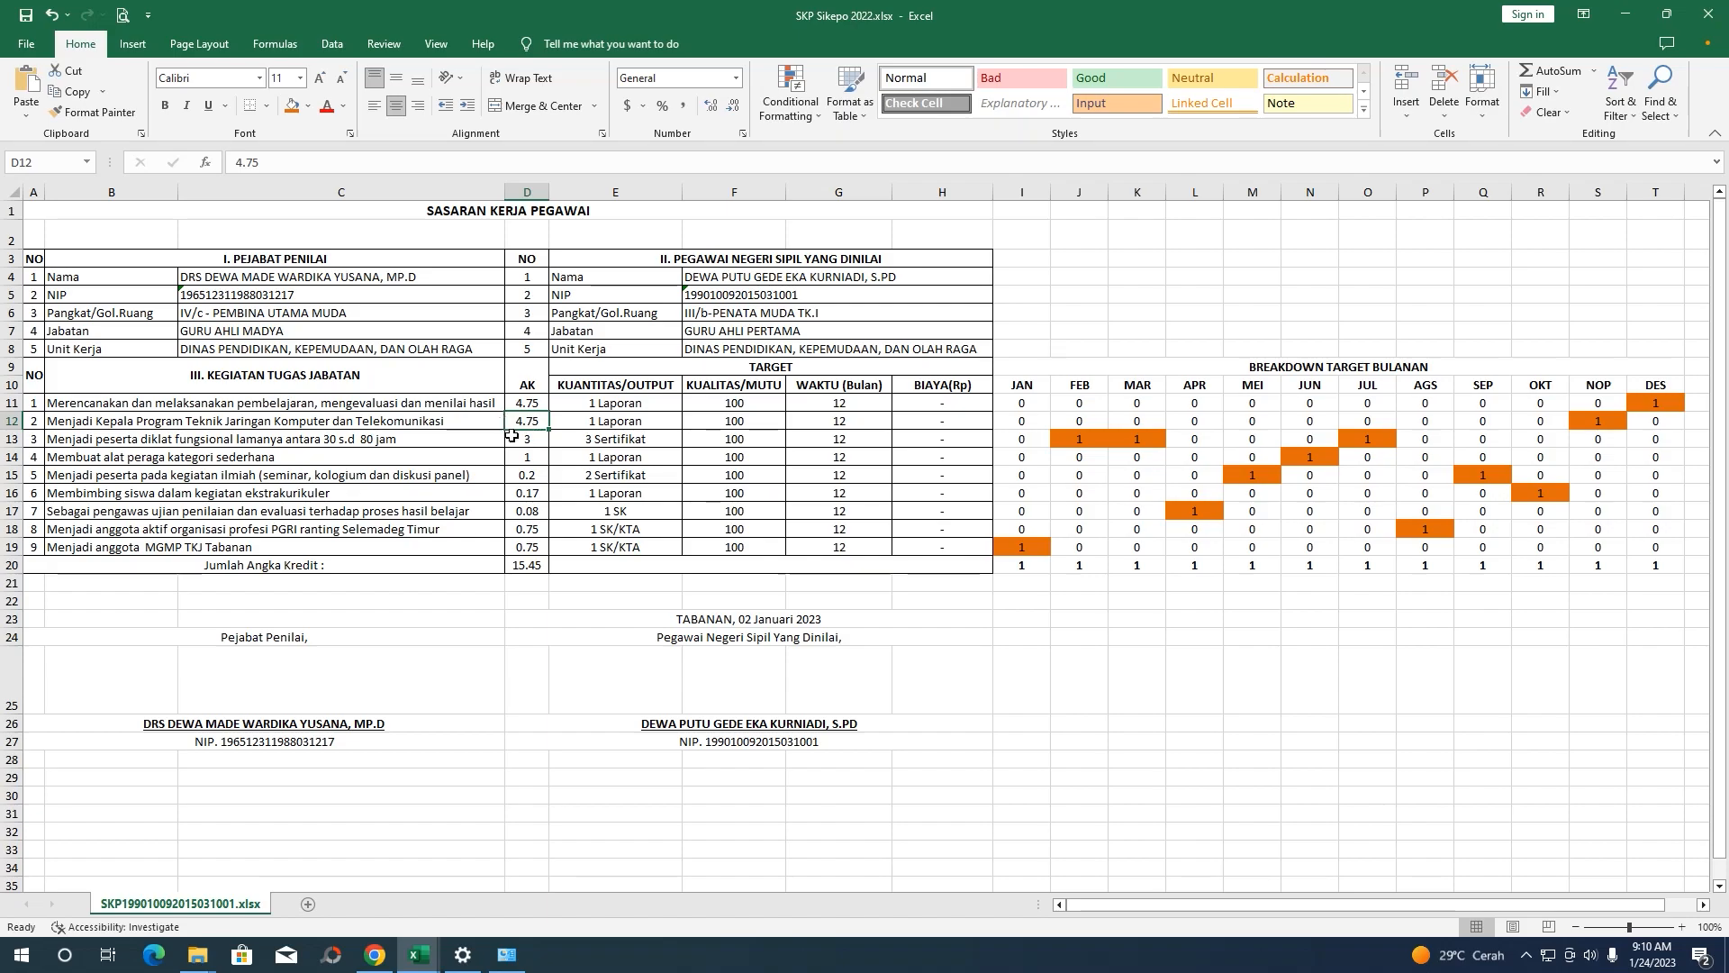
{"action": "left_click", "coordinate": [529, 405]}
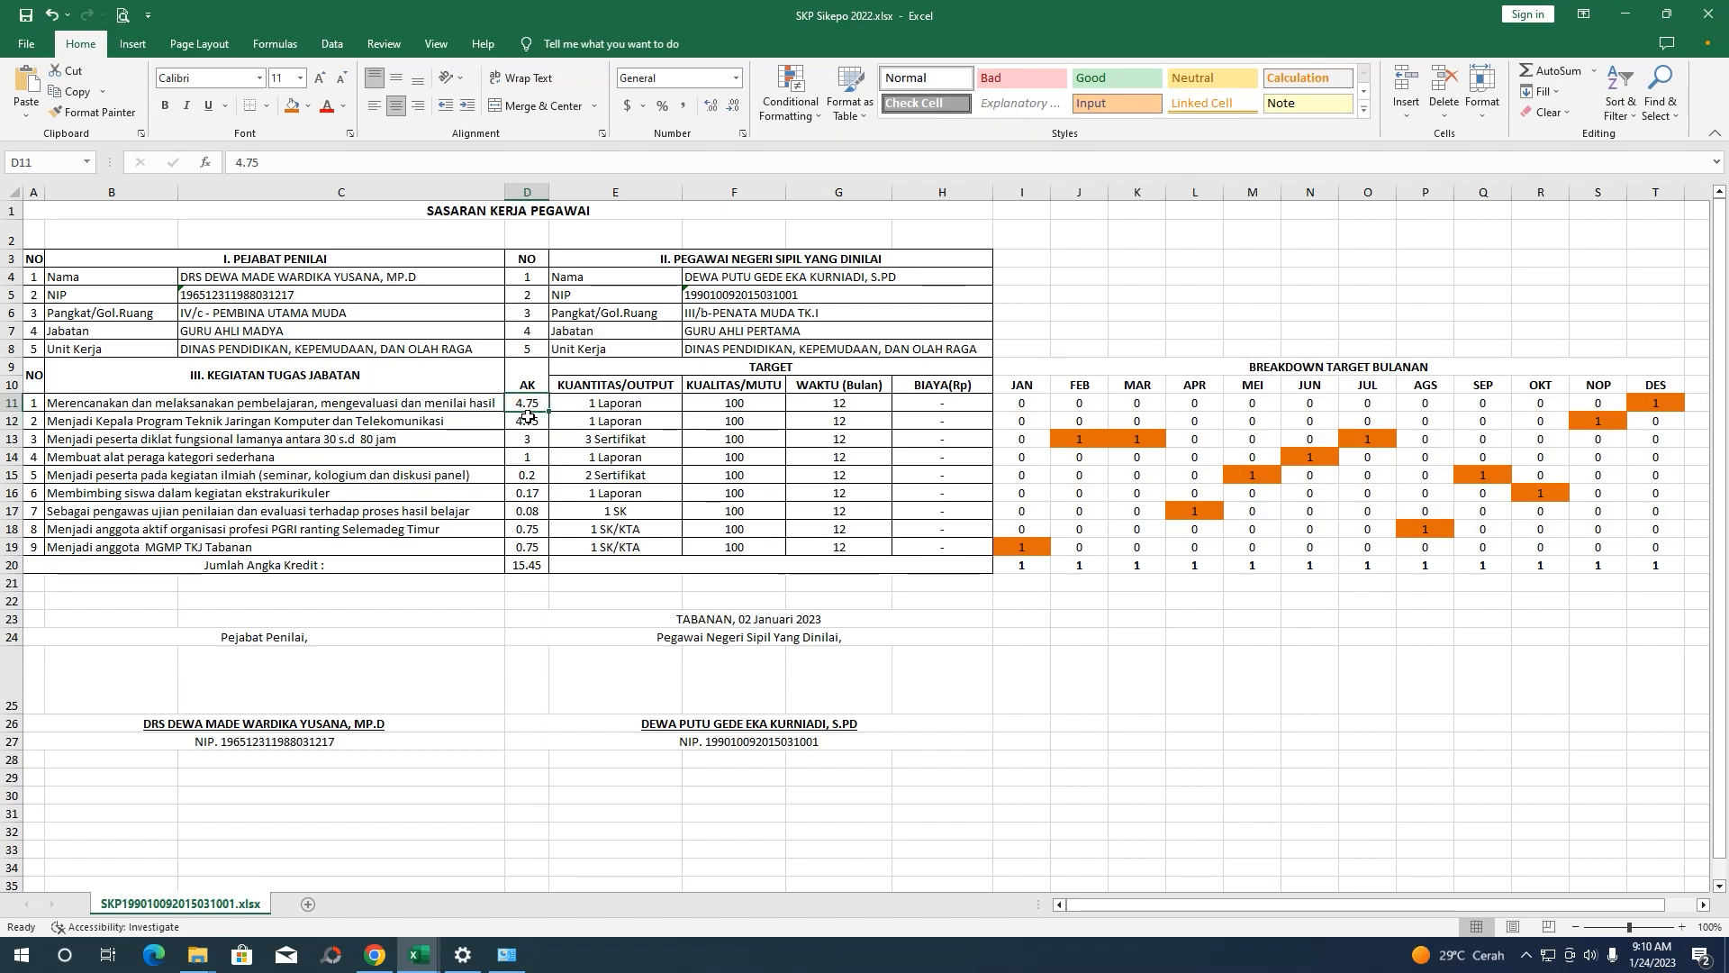
{"action": "left_click", "coordinate": [531, 420]}
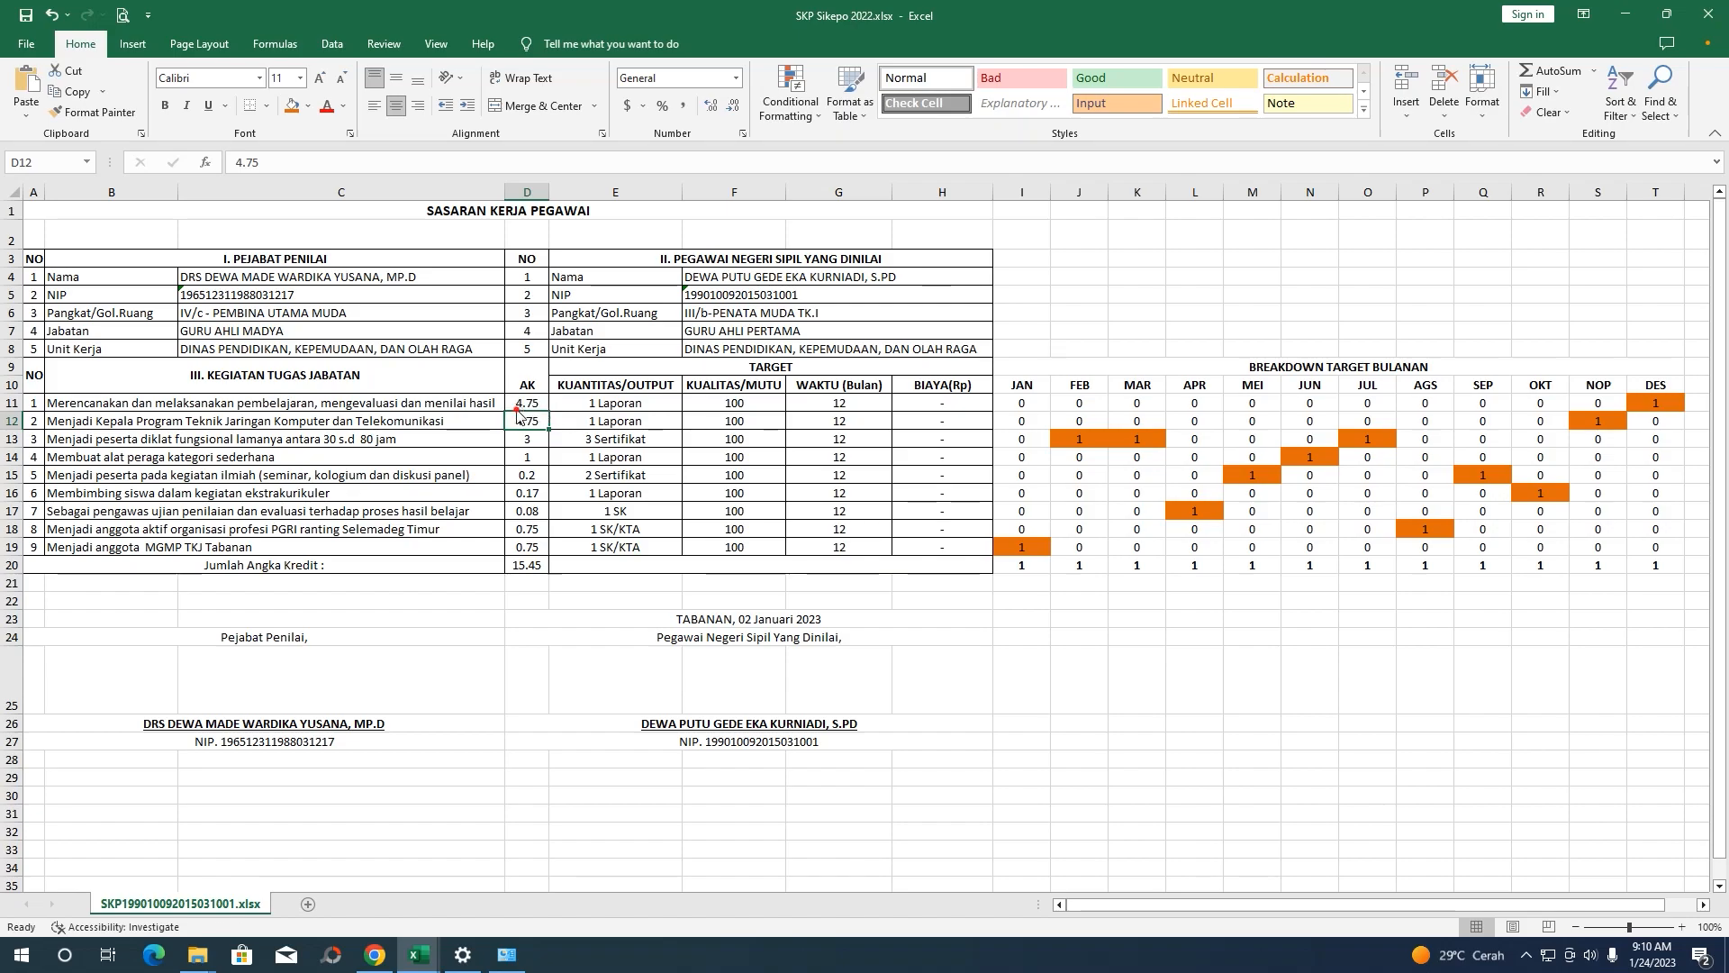
{"action": "left_click", "coordinate": [528, 404]}
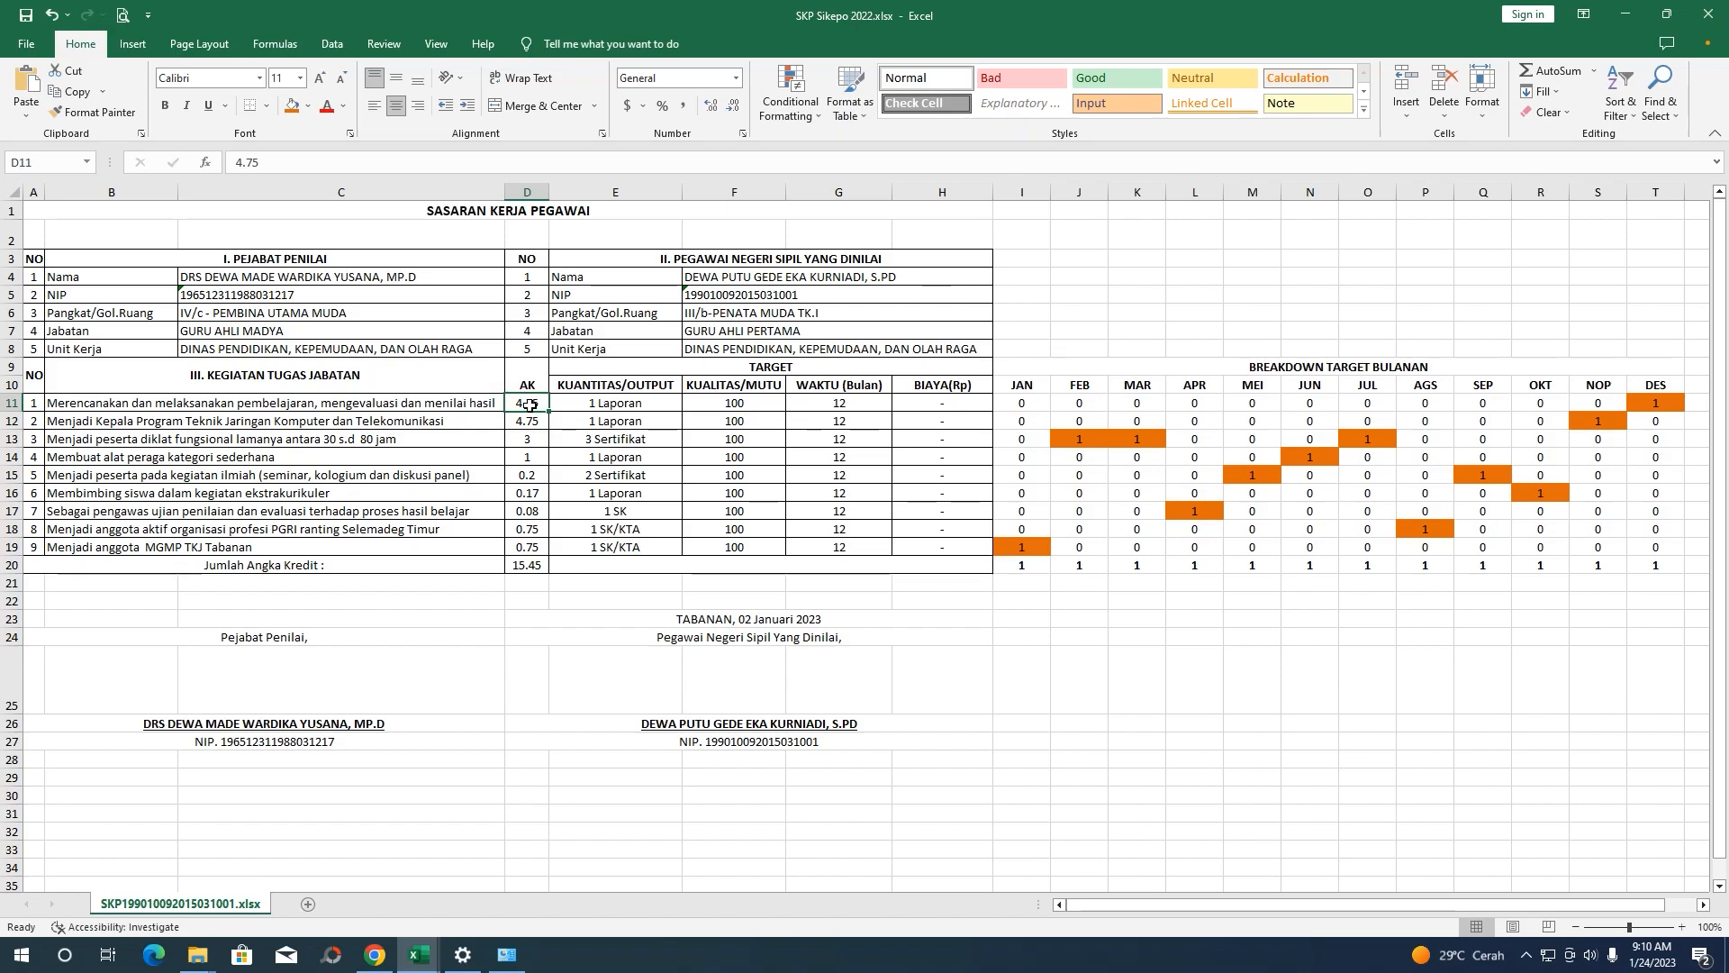
{"action": "left_click", "coordinate": [529, 420]}
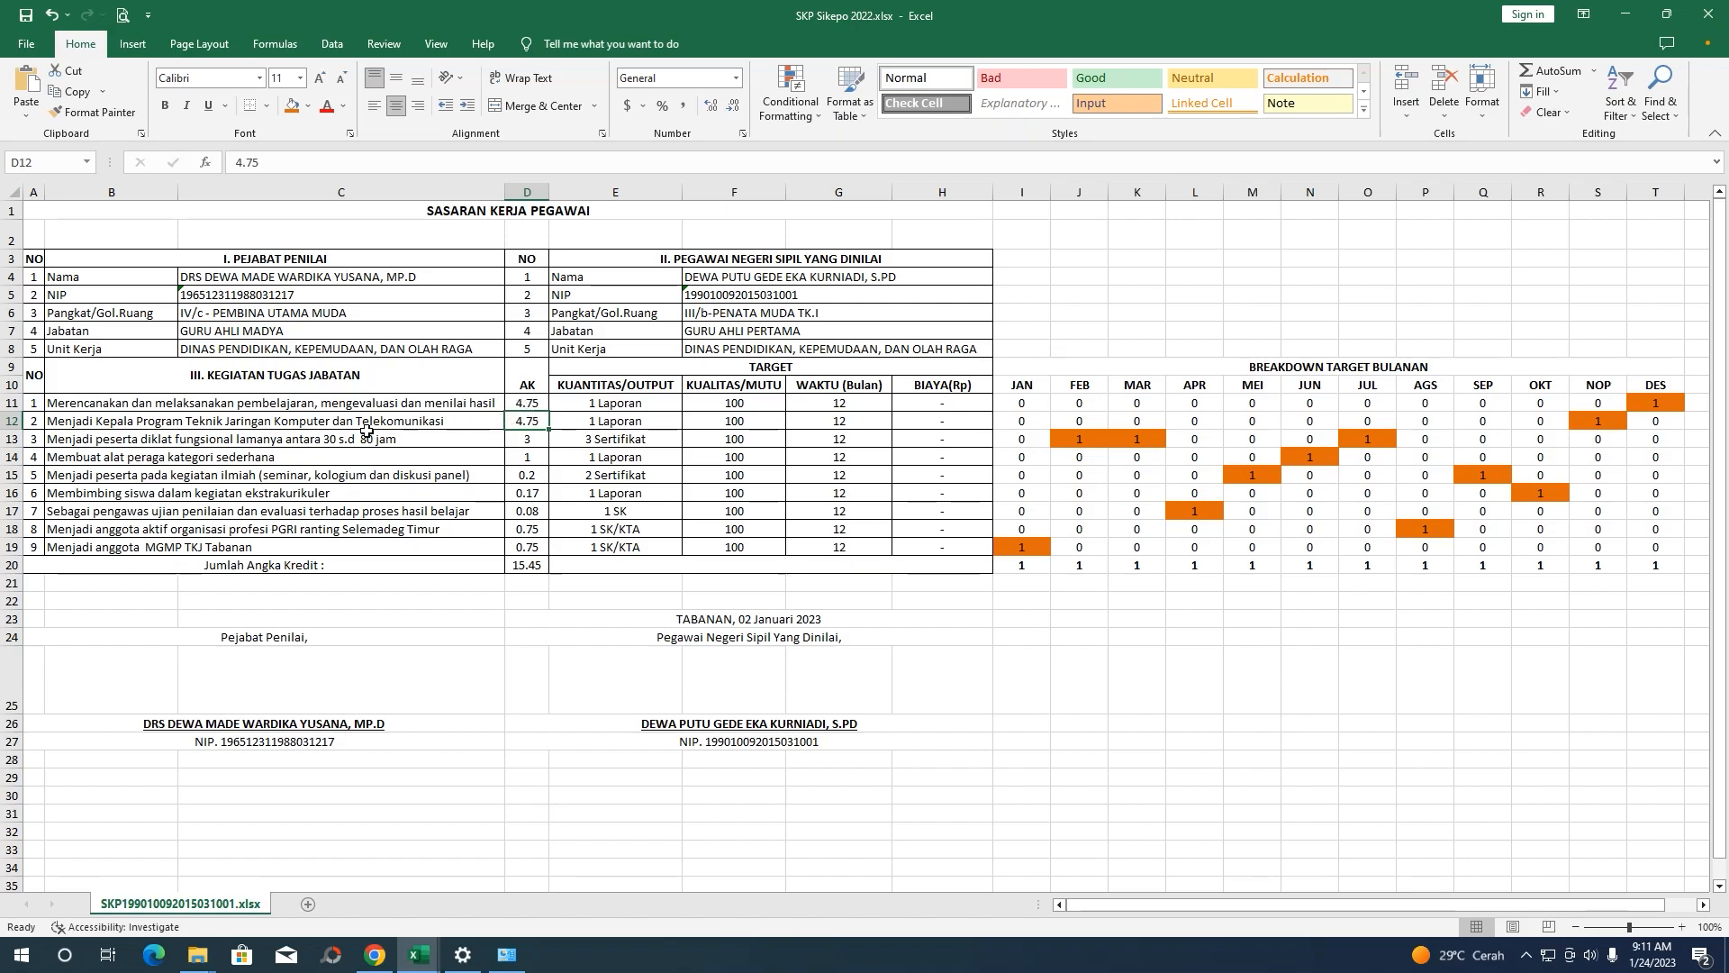
{"action": "left_click", "coordinate": [233, 404]}
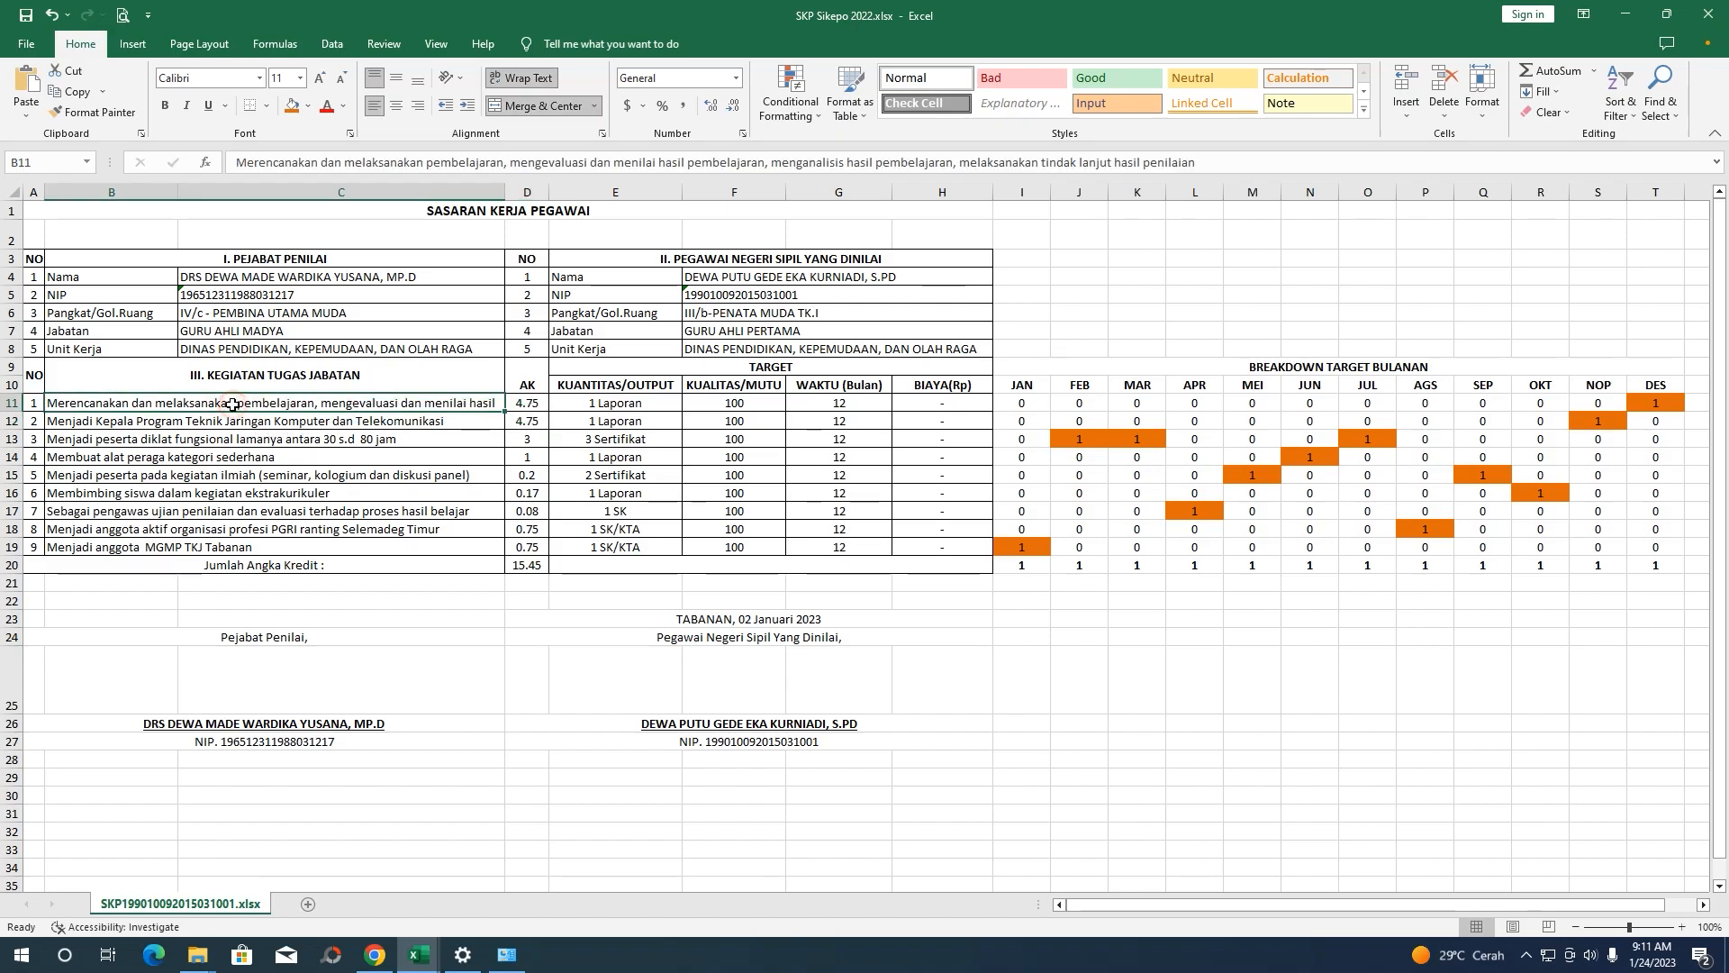
{"action": "left_click", "coordinate": [293, 421]}
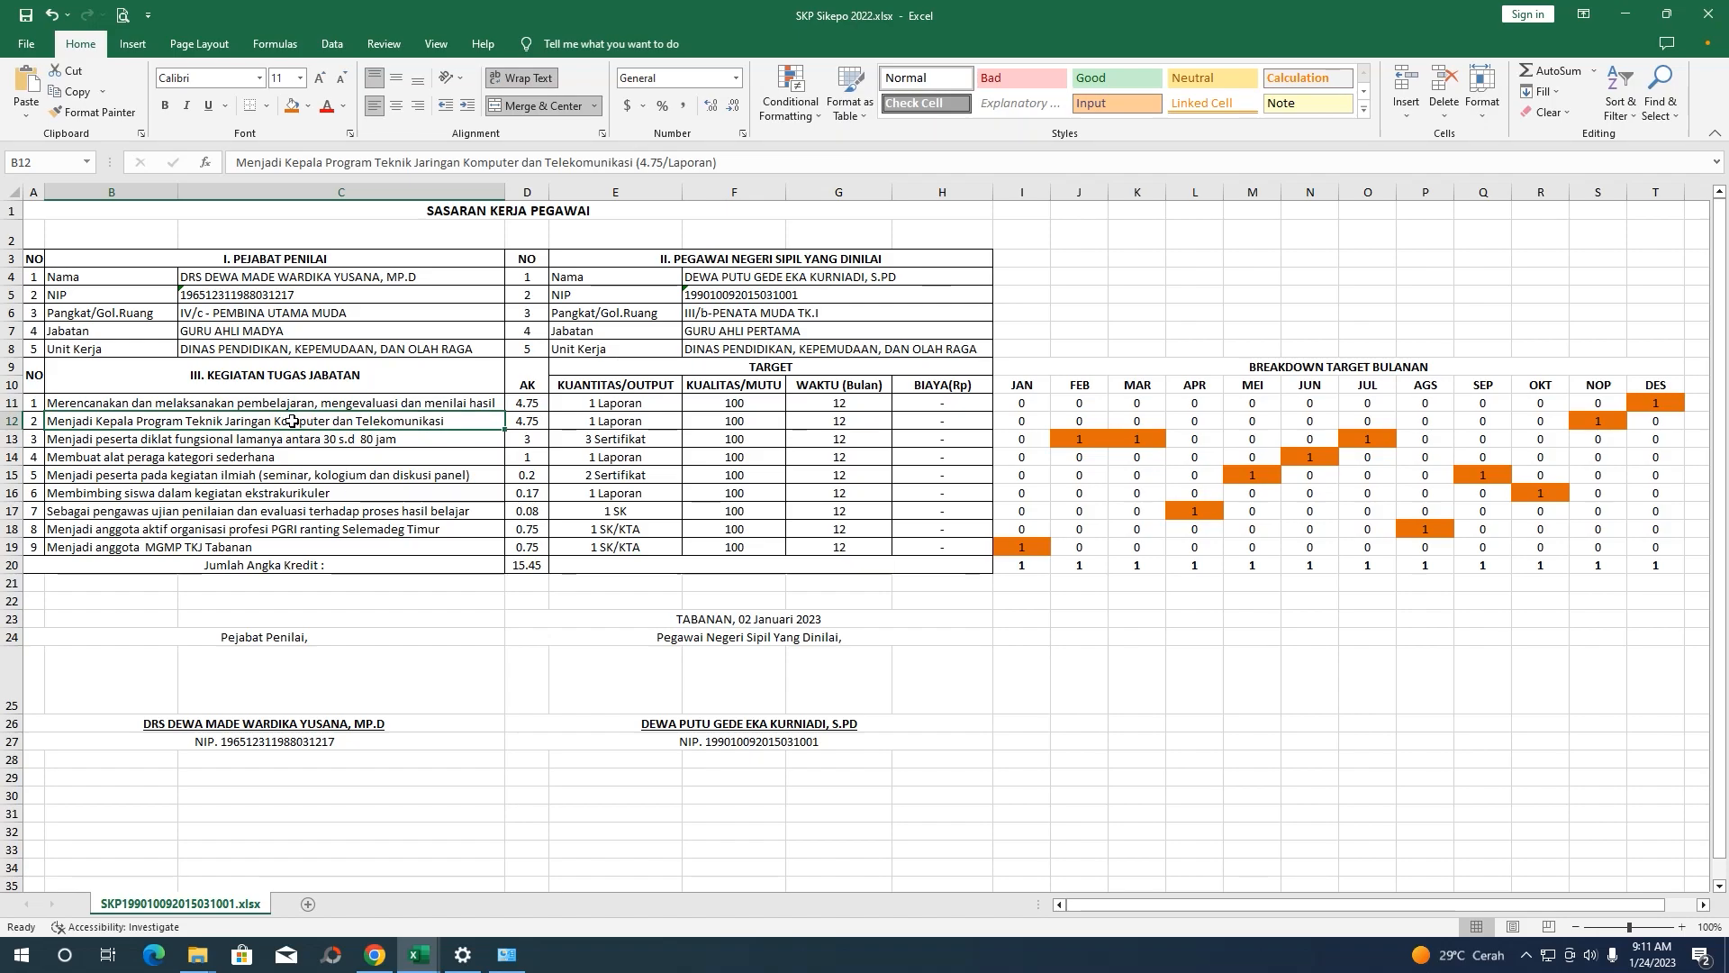
{"action": "left_click", "coordinate": [288, 403]}
{"action": "left_click", "coordinate": [307, 419]}
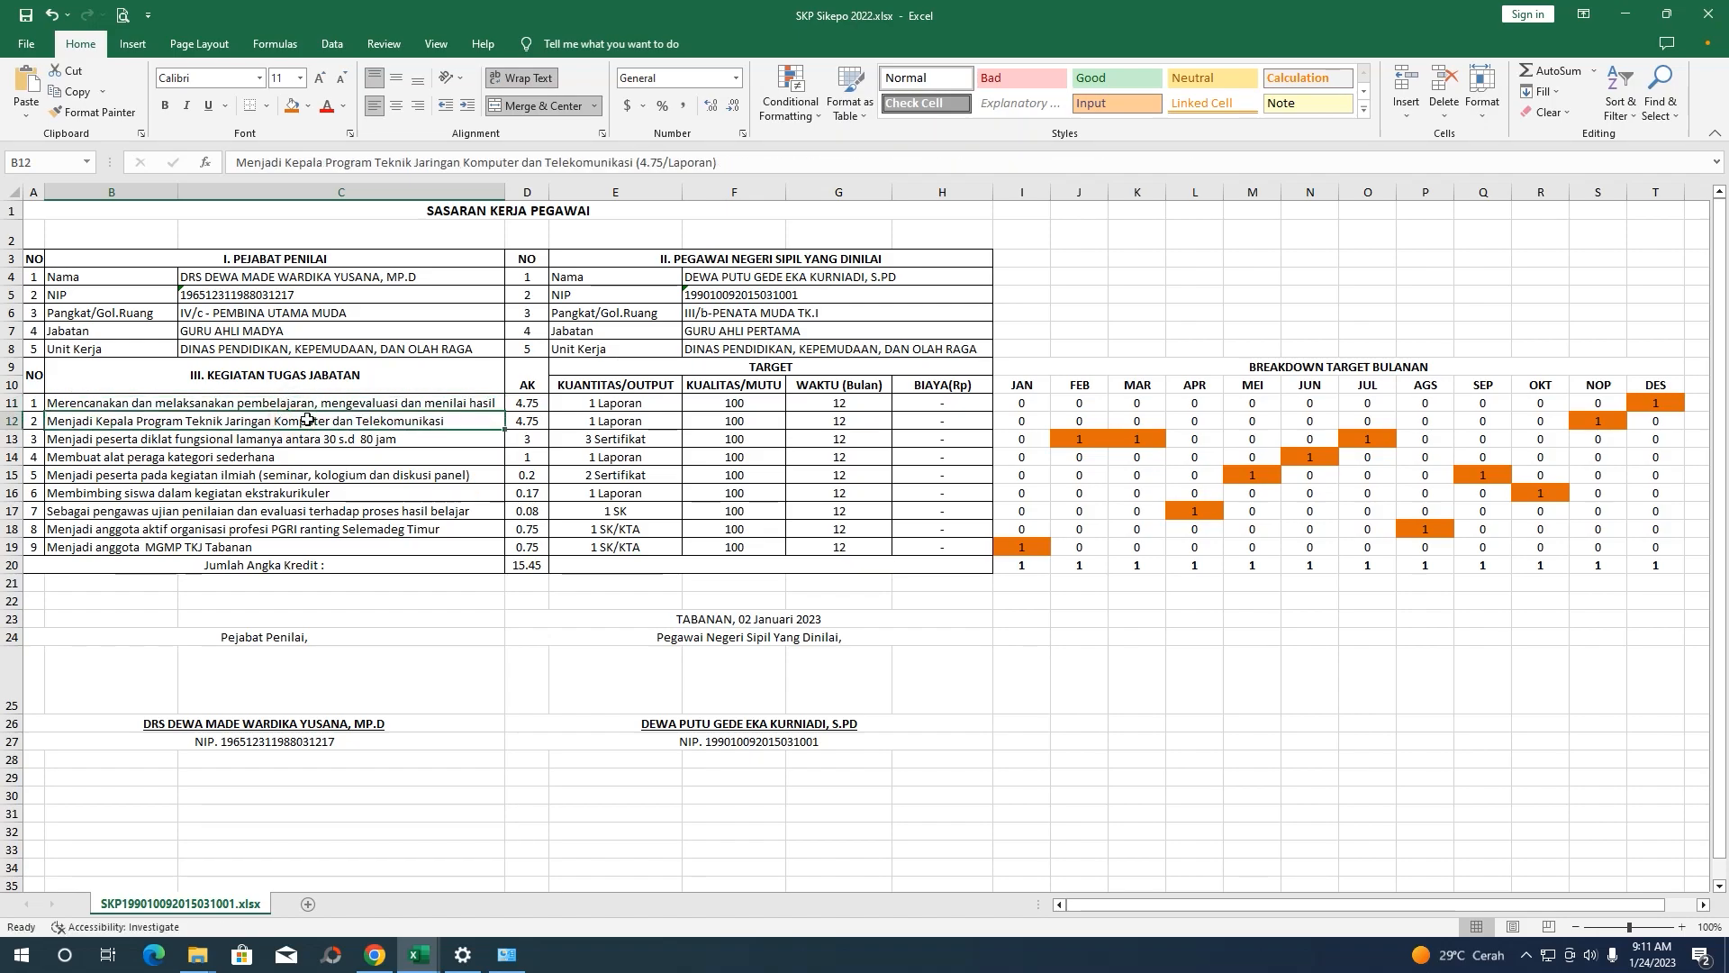
Copy the 4.75 credit from D11 into the form's A.Kredit field
{"action": "left_click", "coordinate": [526, 425]}
{"action": "left_click", "coordinate": [523, 407]}
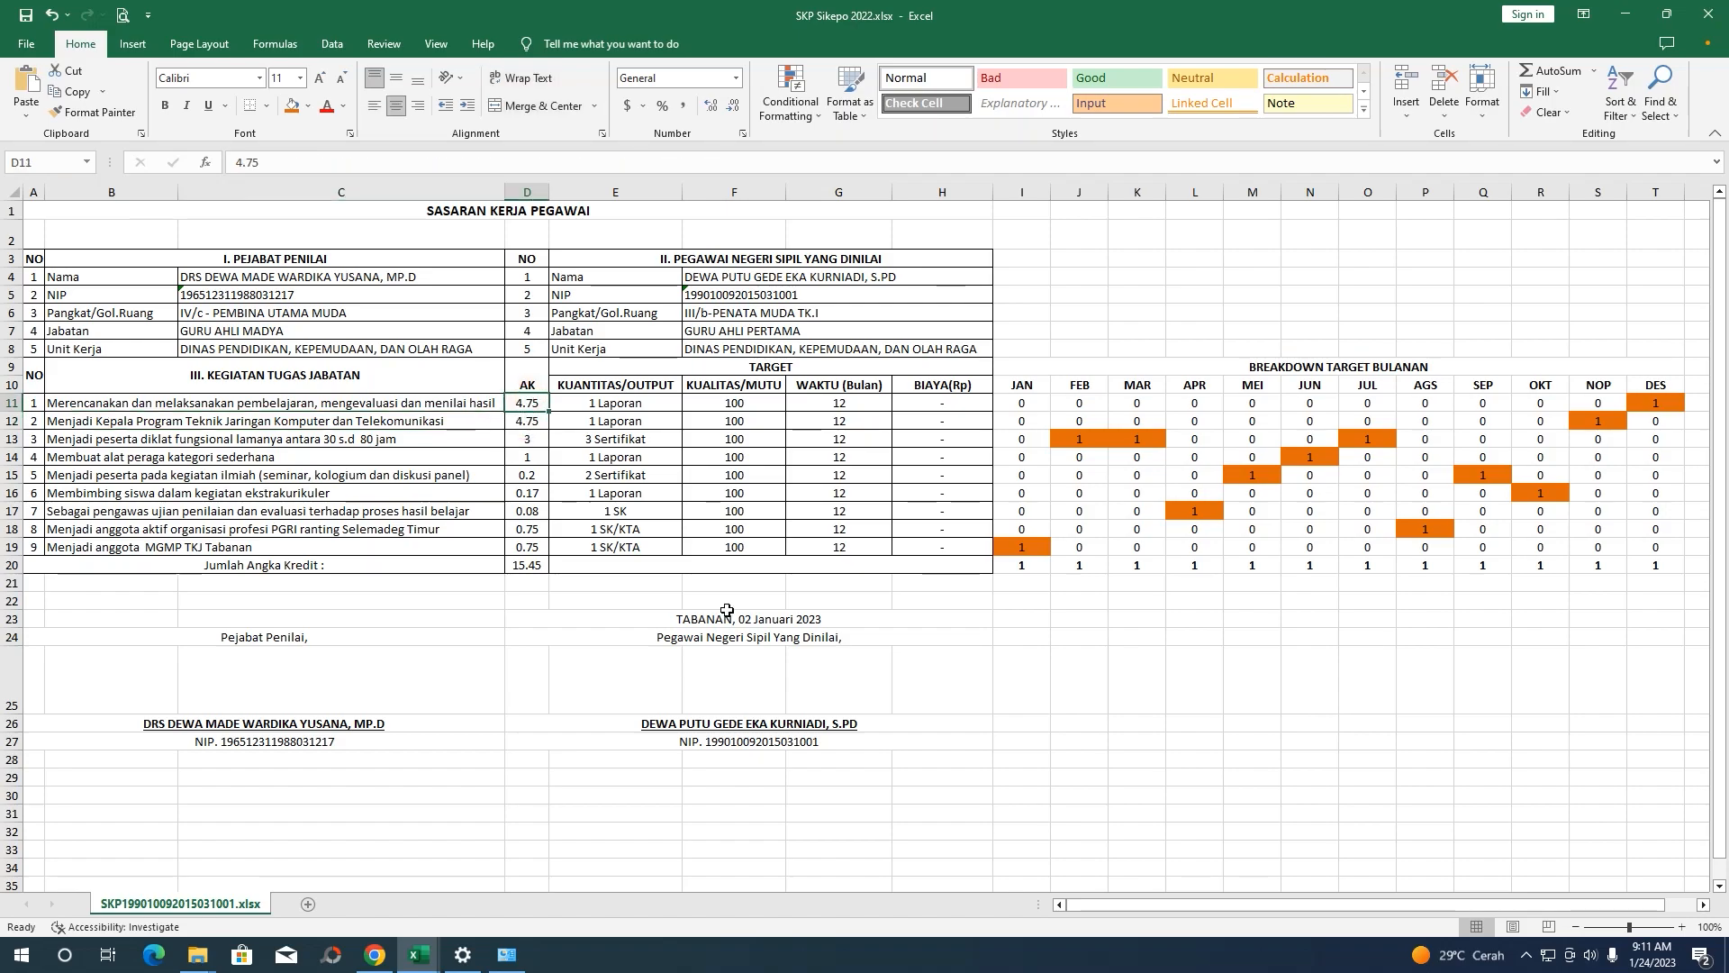
{"action": "left_click_drag", "start_coordinate": [263, 163], "coordinate": [192, 170]}
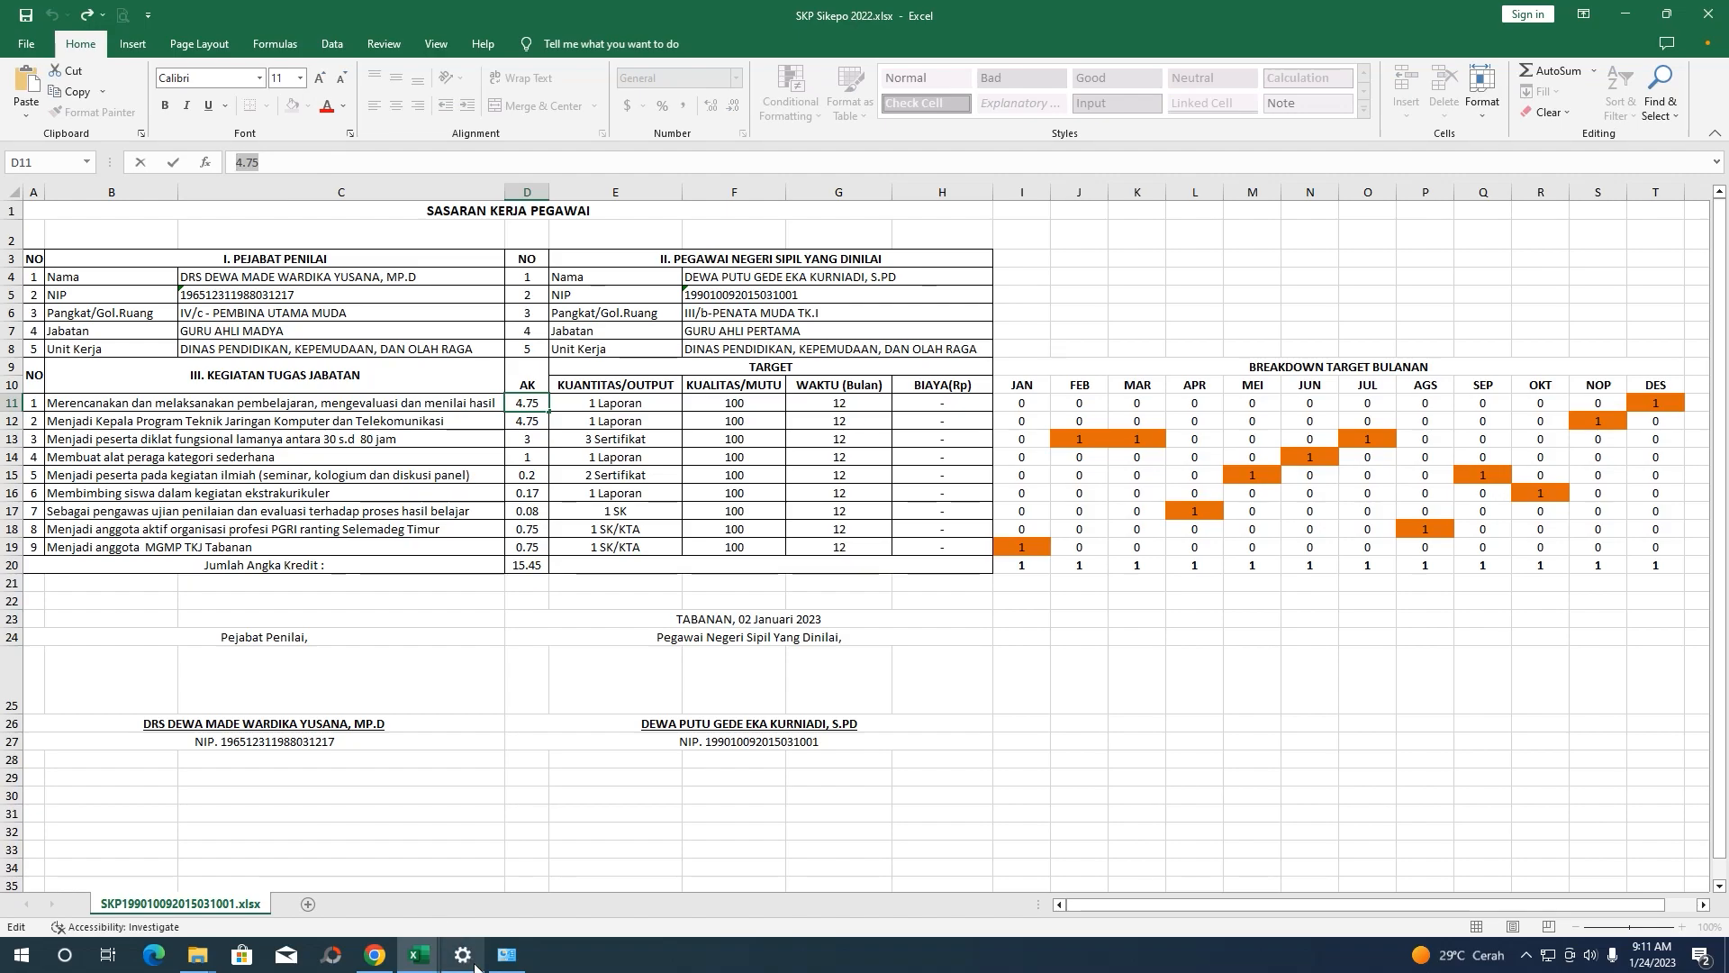
{"action": "left_click", "coordinate": [375, 956]}
{"action": "key", "text": "ctrl+v"}
{"action": "left_click", "coordinate": [824, 279]}
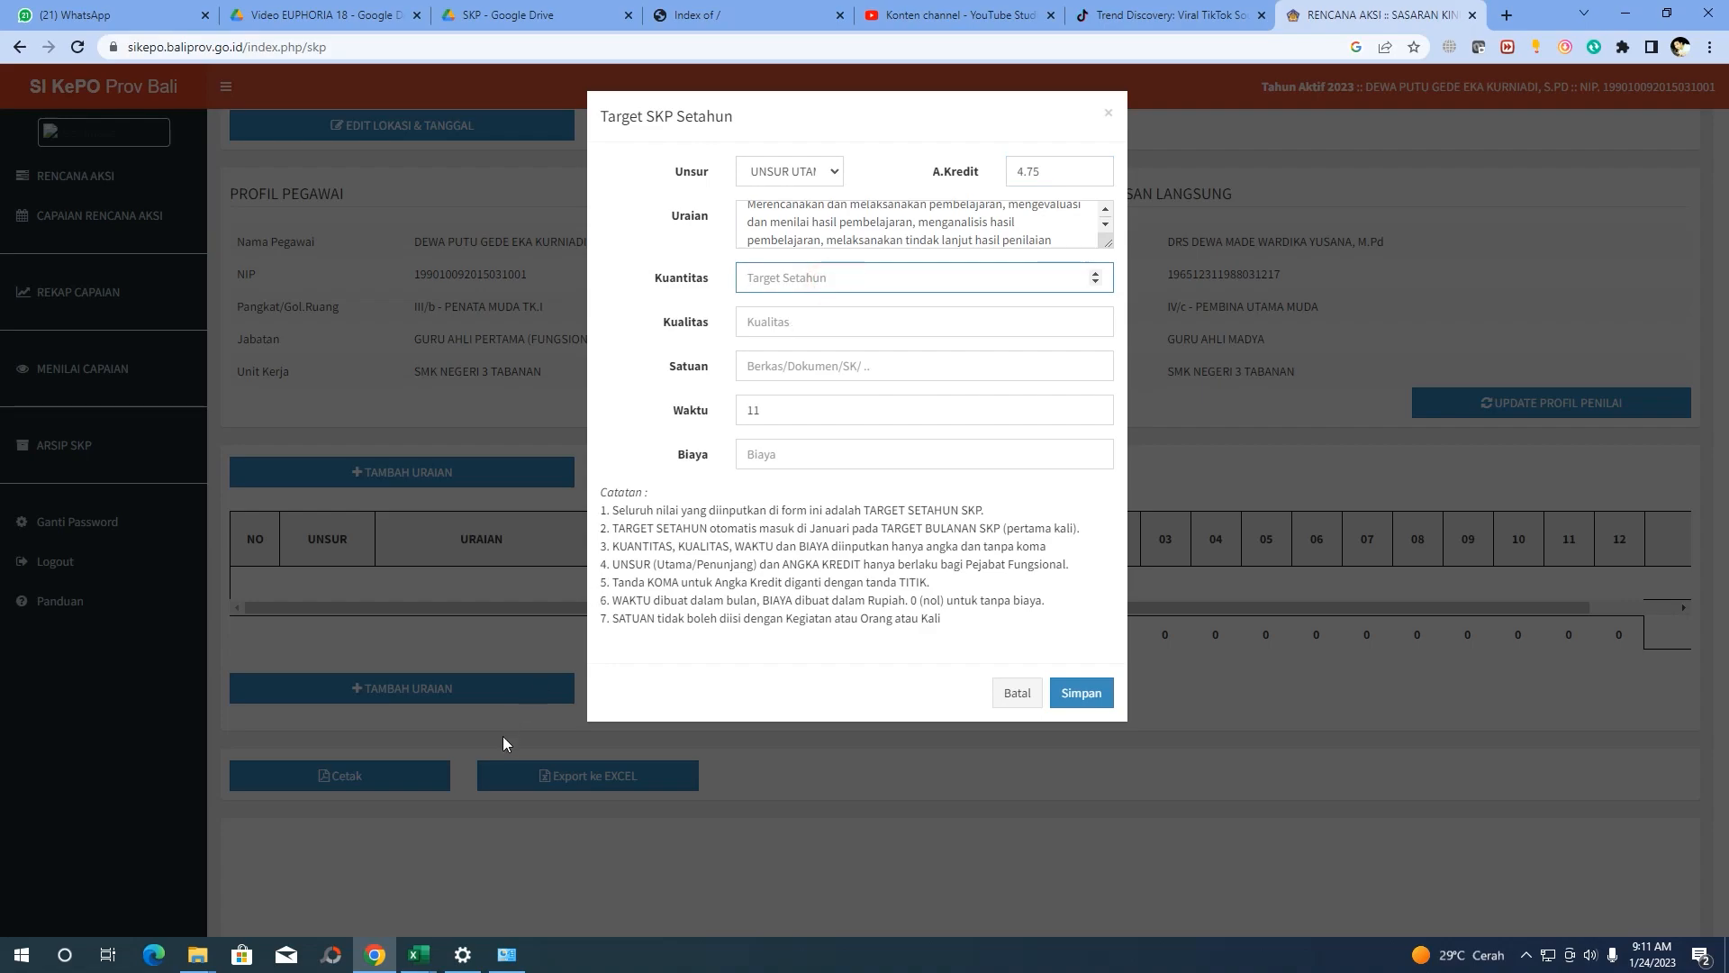
Enter Kuantitas 1 and Kualitas 100, checking the values in Excel row 11
{"action": "left_click", "coordinate": [373, 957]}
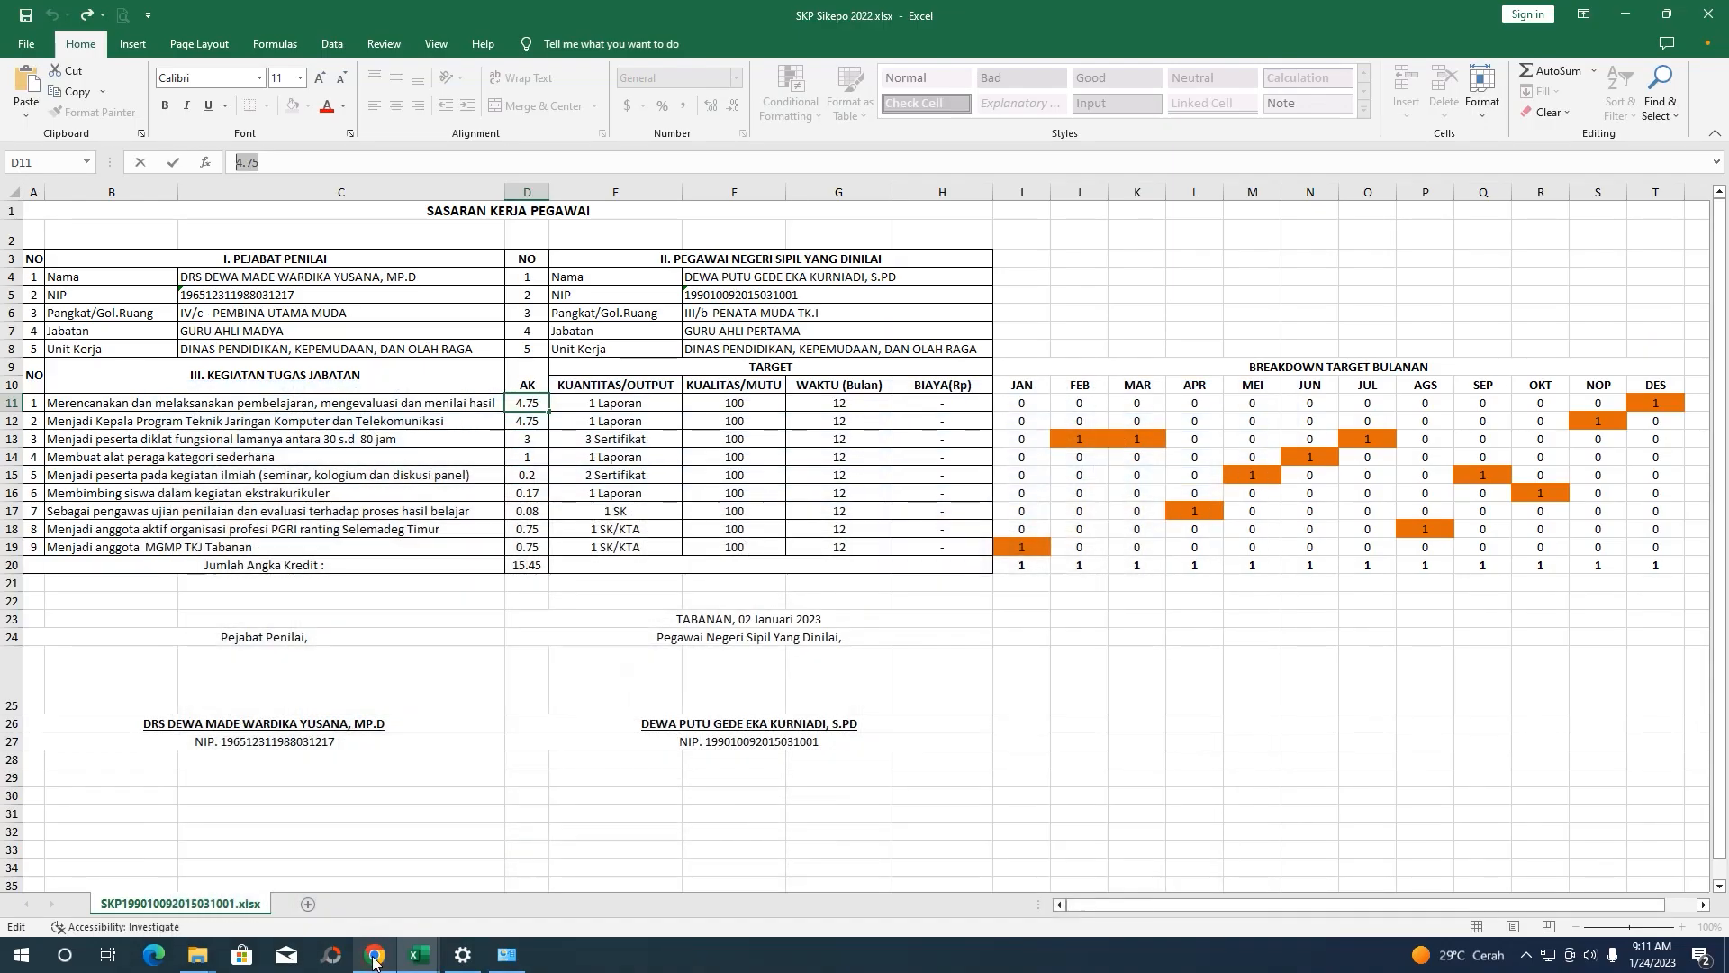
{"action": "left_click", "coordinate": [604, 405]}
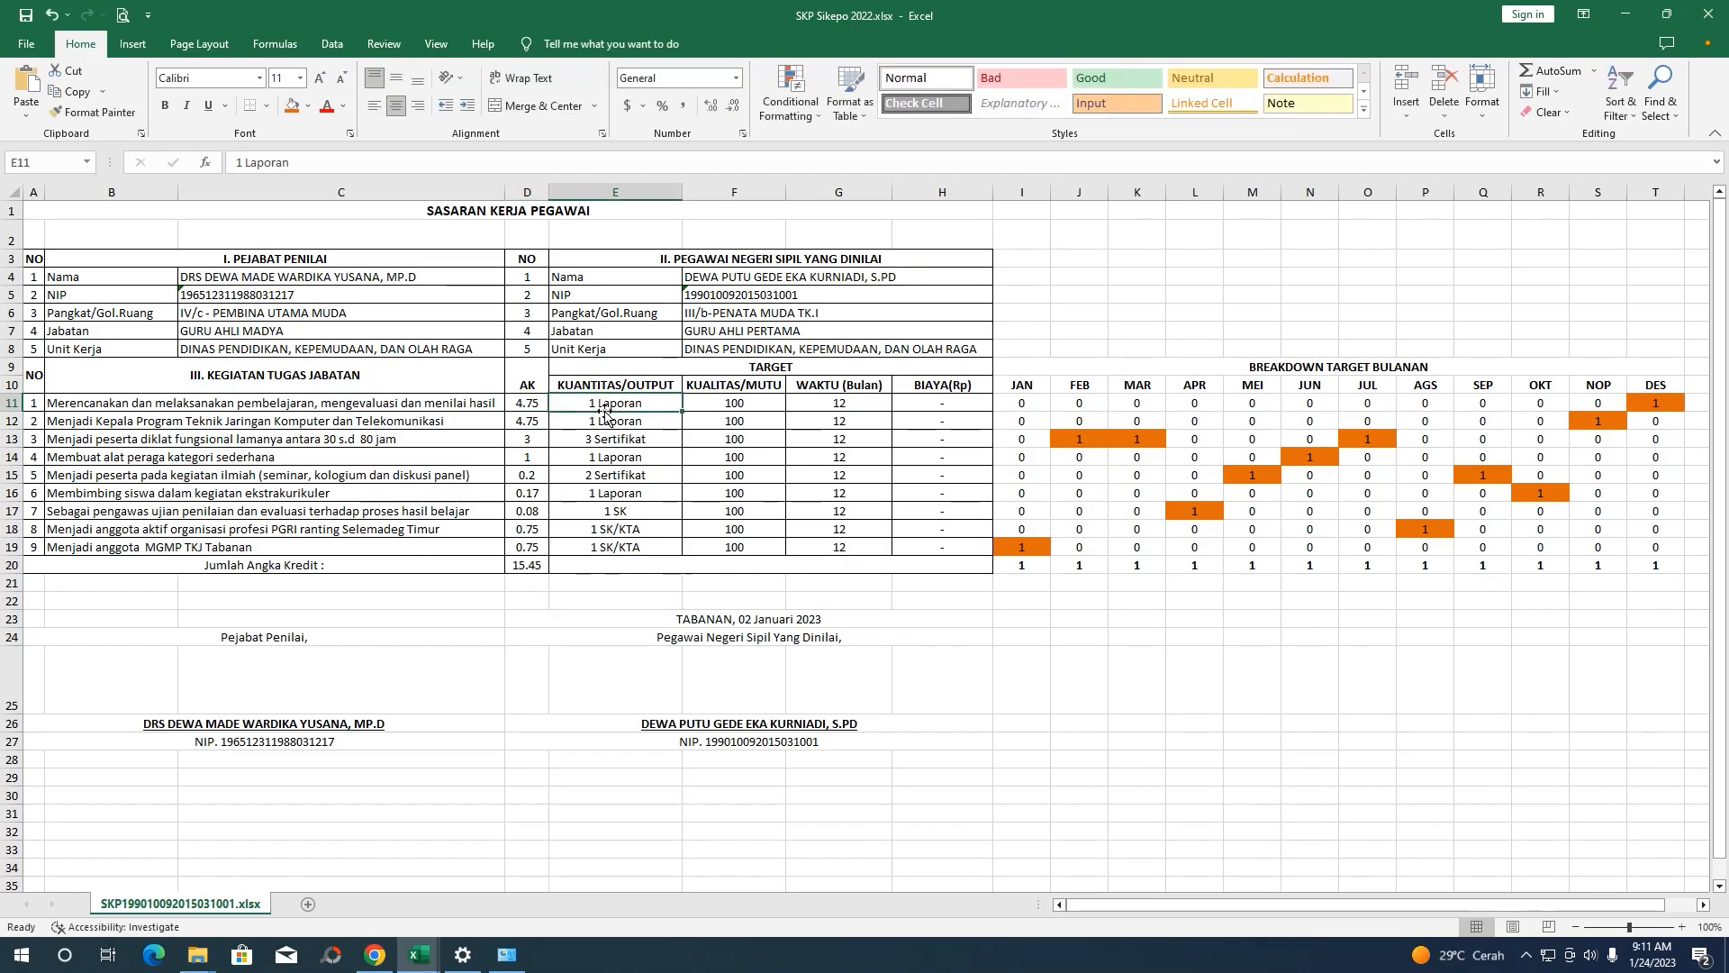
{"action": "left_click", "coordinate": [375, 956]}
{"action": "type", "text": "1"}
{"action": "left_click", "coordinate": [759, 324]}
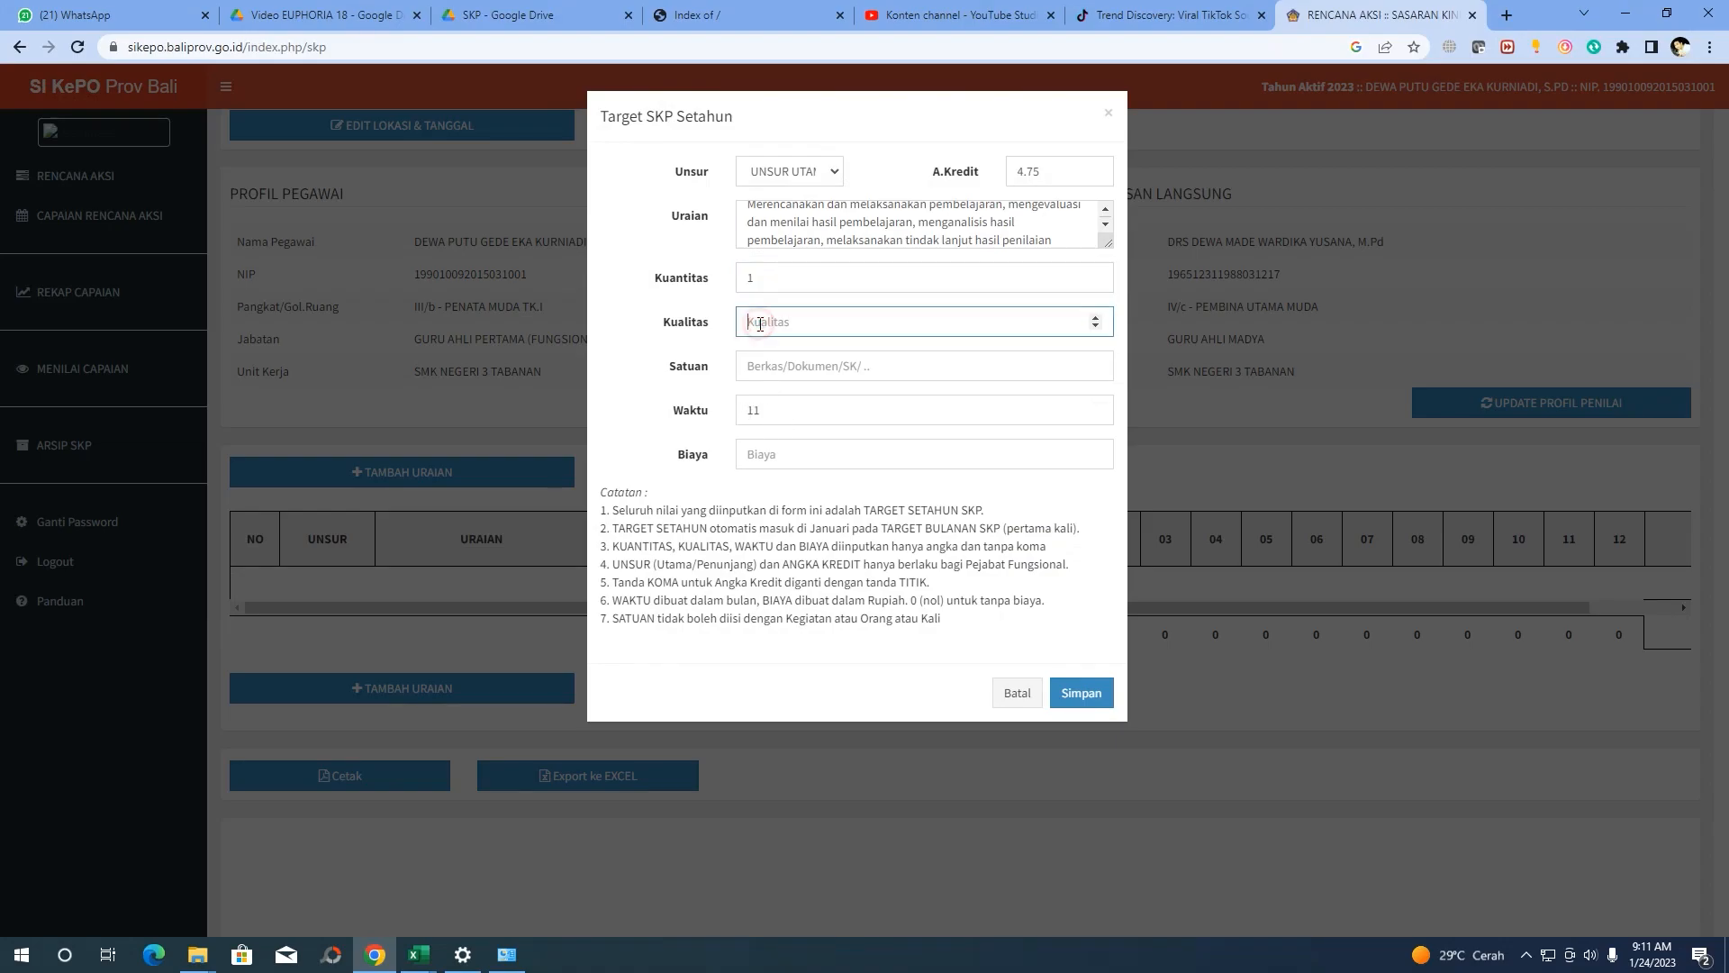
{"action": "left_click", "coordinate": [415, 954]}
{"action": "left_click_drag", "start_coordinate": [731, 403], "coordinate": [726, 531]}
{"action": "left_click", "coordinate": [375, 957]}
{"action": "type", "text": "1"}
Set Satuan to Laporan and change Waktu from 11 to 12 months
{"action": "left_click", "coordinate": [812, 371]}
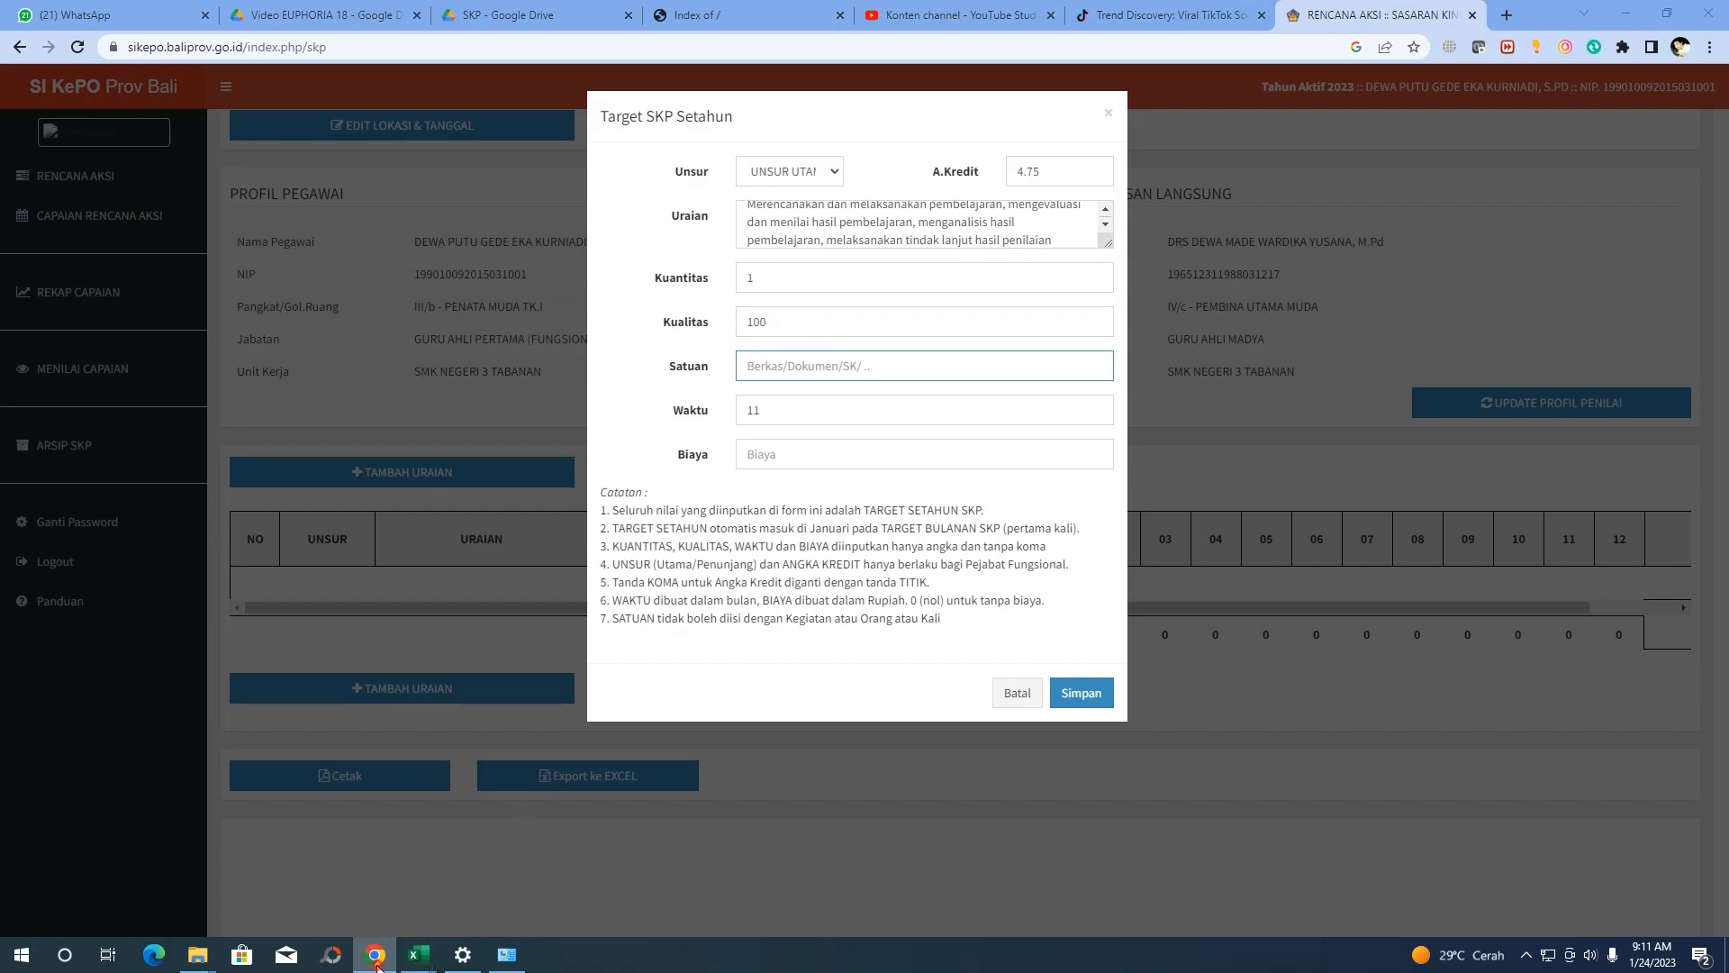
{"action": "left_click", "coordinate": [418, 954]}
{"action": "left_click", "coordinate": [597, 406]}
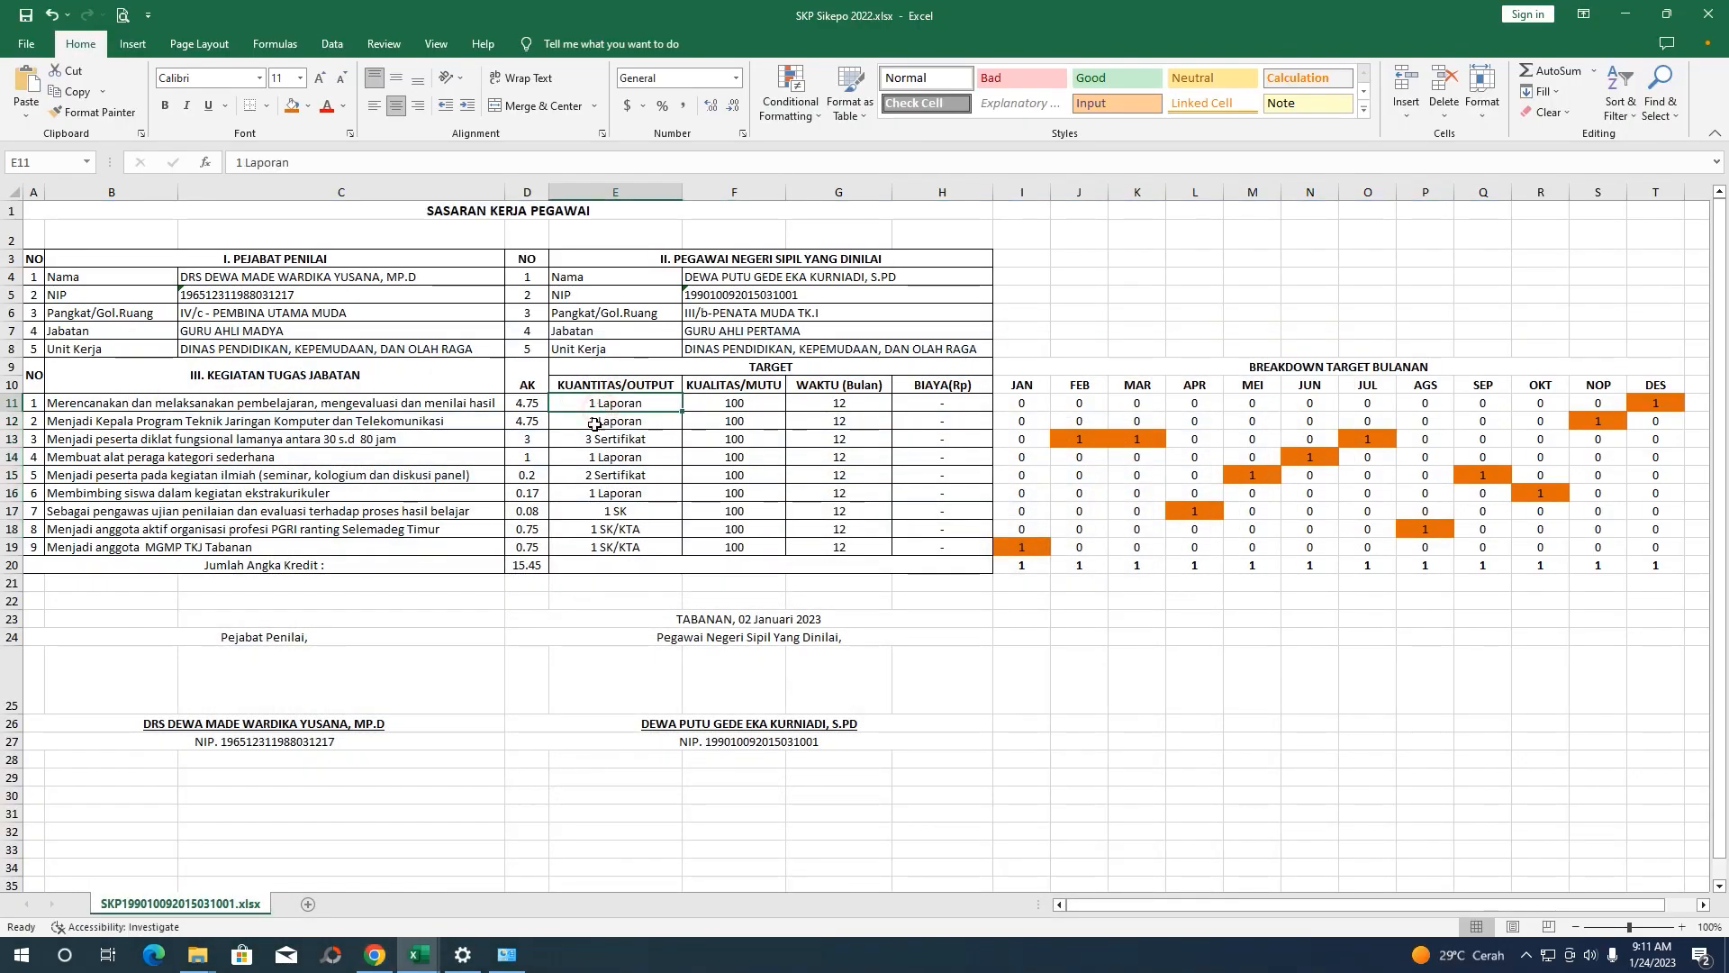
{"action": "left_click", "coordinate": [375, 955]}
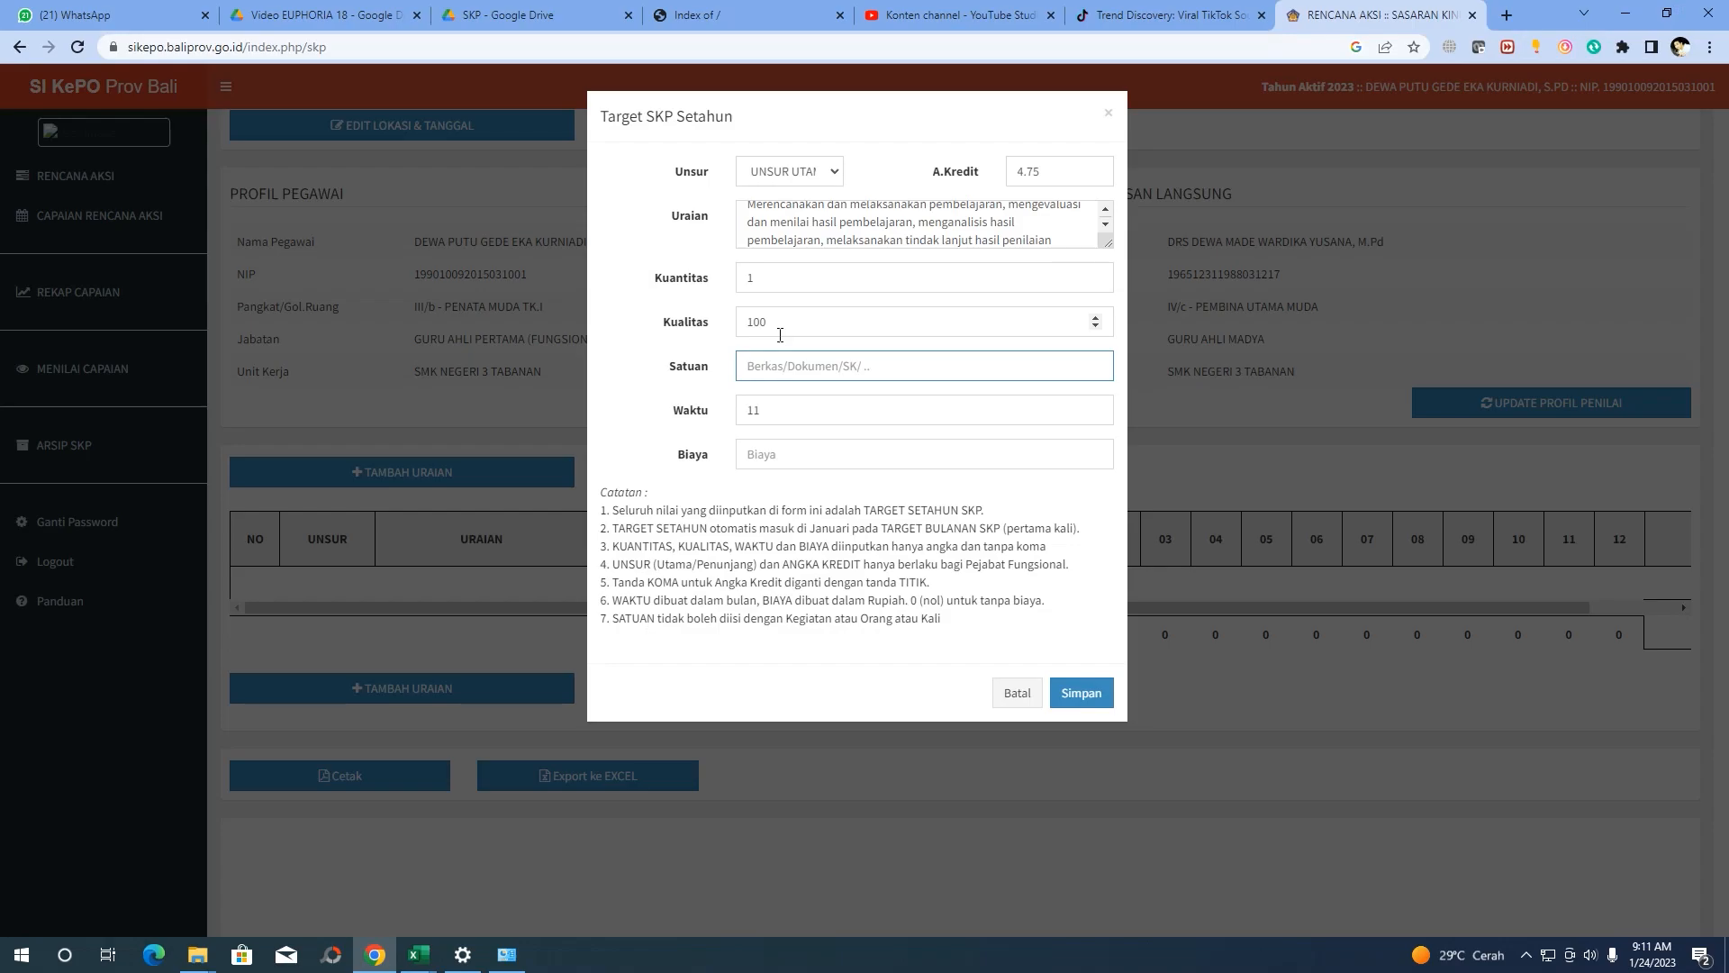
{"action": "type", "text": "Laporan"}
{"action": "left_click_drag", "start_coordinate": [776, 407], "coordinate": [701, 405]}
{"action": "type", "text": "12"}
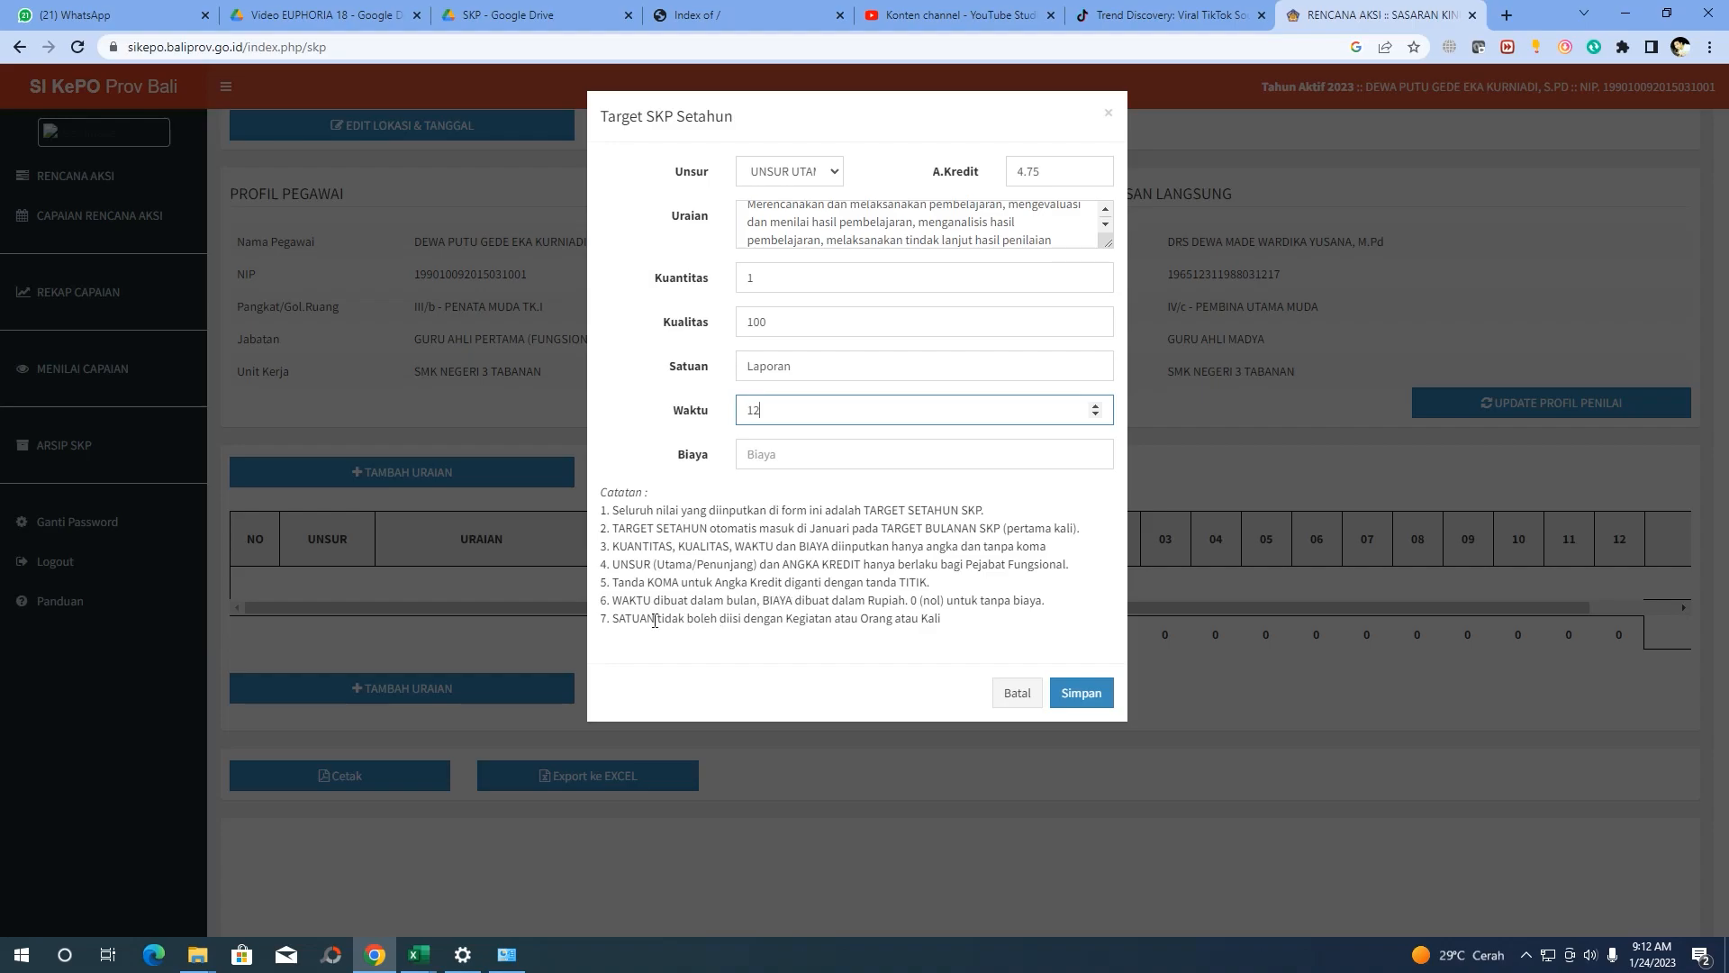
{"action": "left_click", "coordinate": [741, 603]}
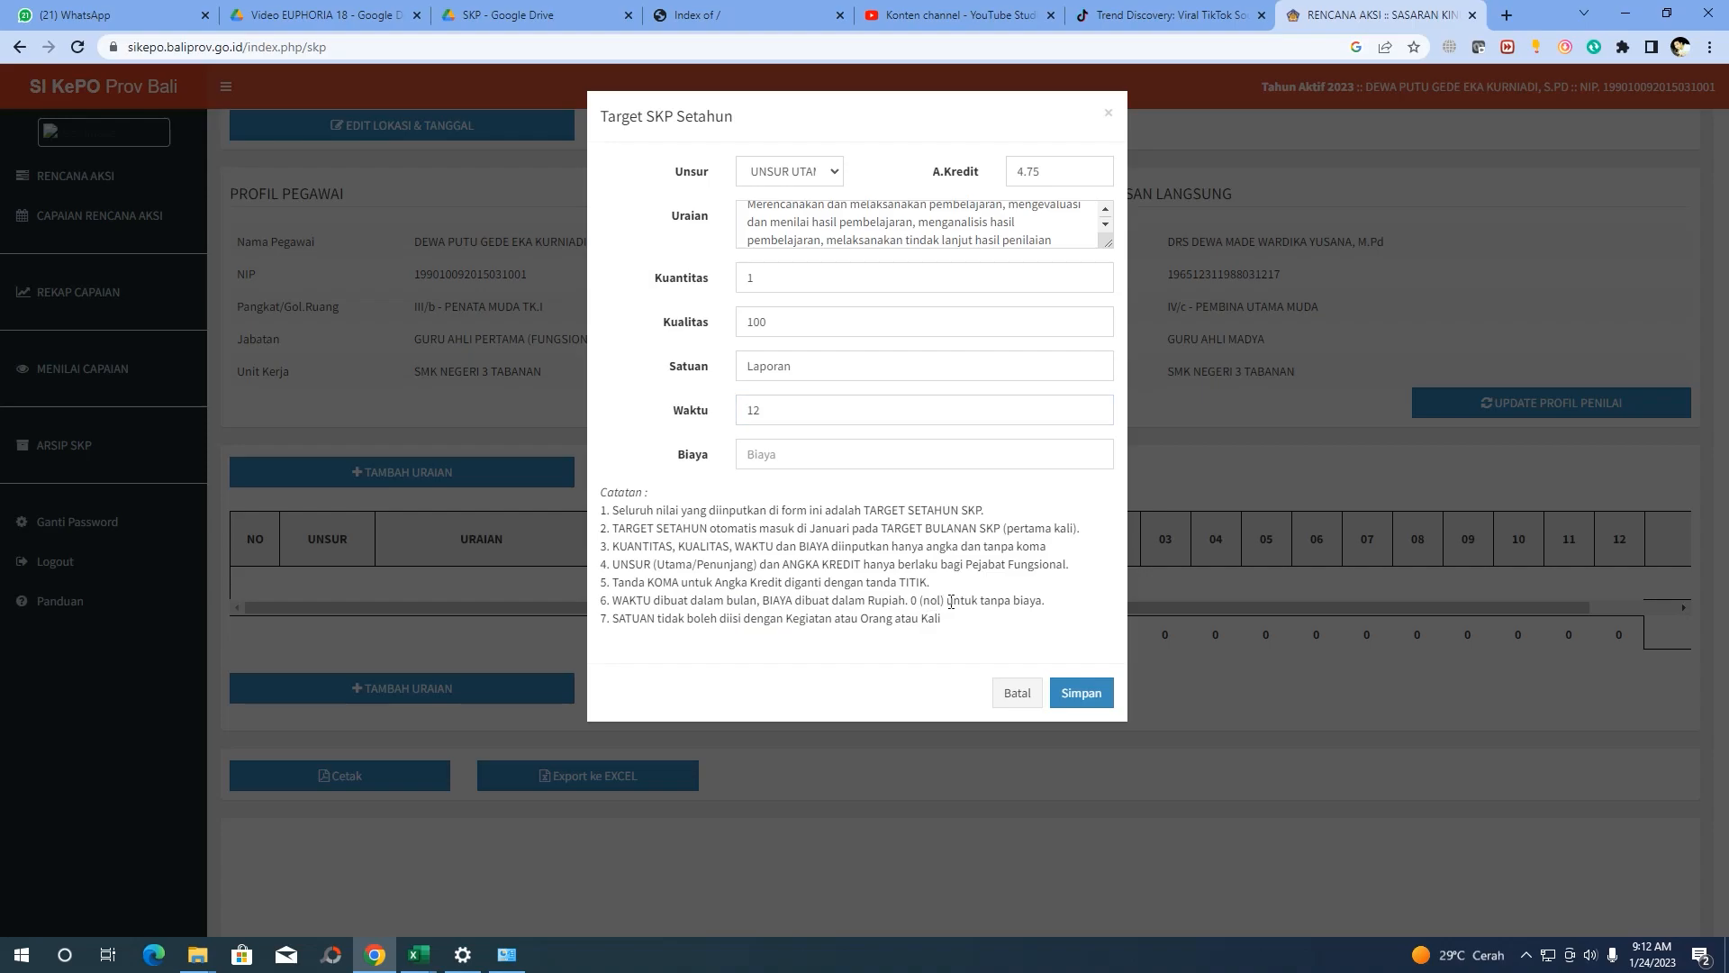
{"action": "left_click", "coordinate": [779, 455]}
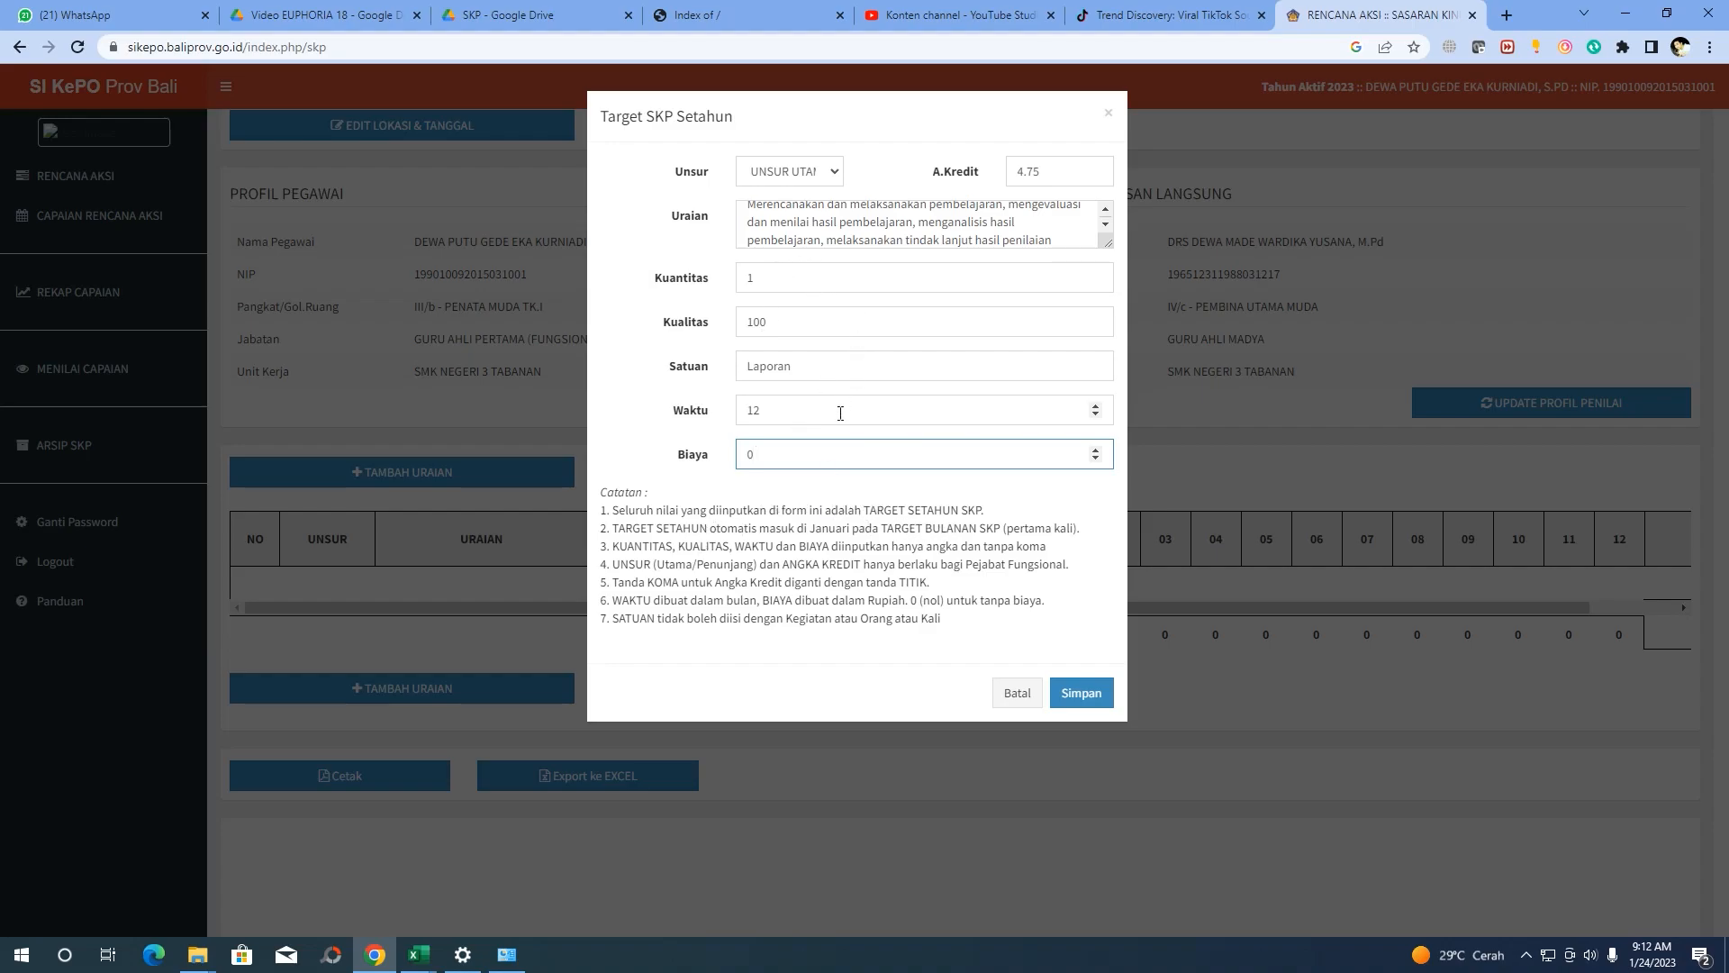
Save the first annual target row, check it in the table, and open a blank target form
{"action": "left_click", "coordinate": [1083, 692]}
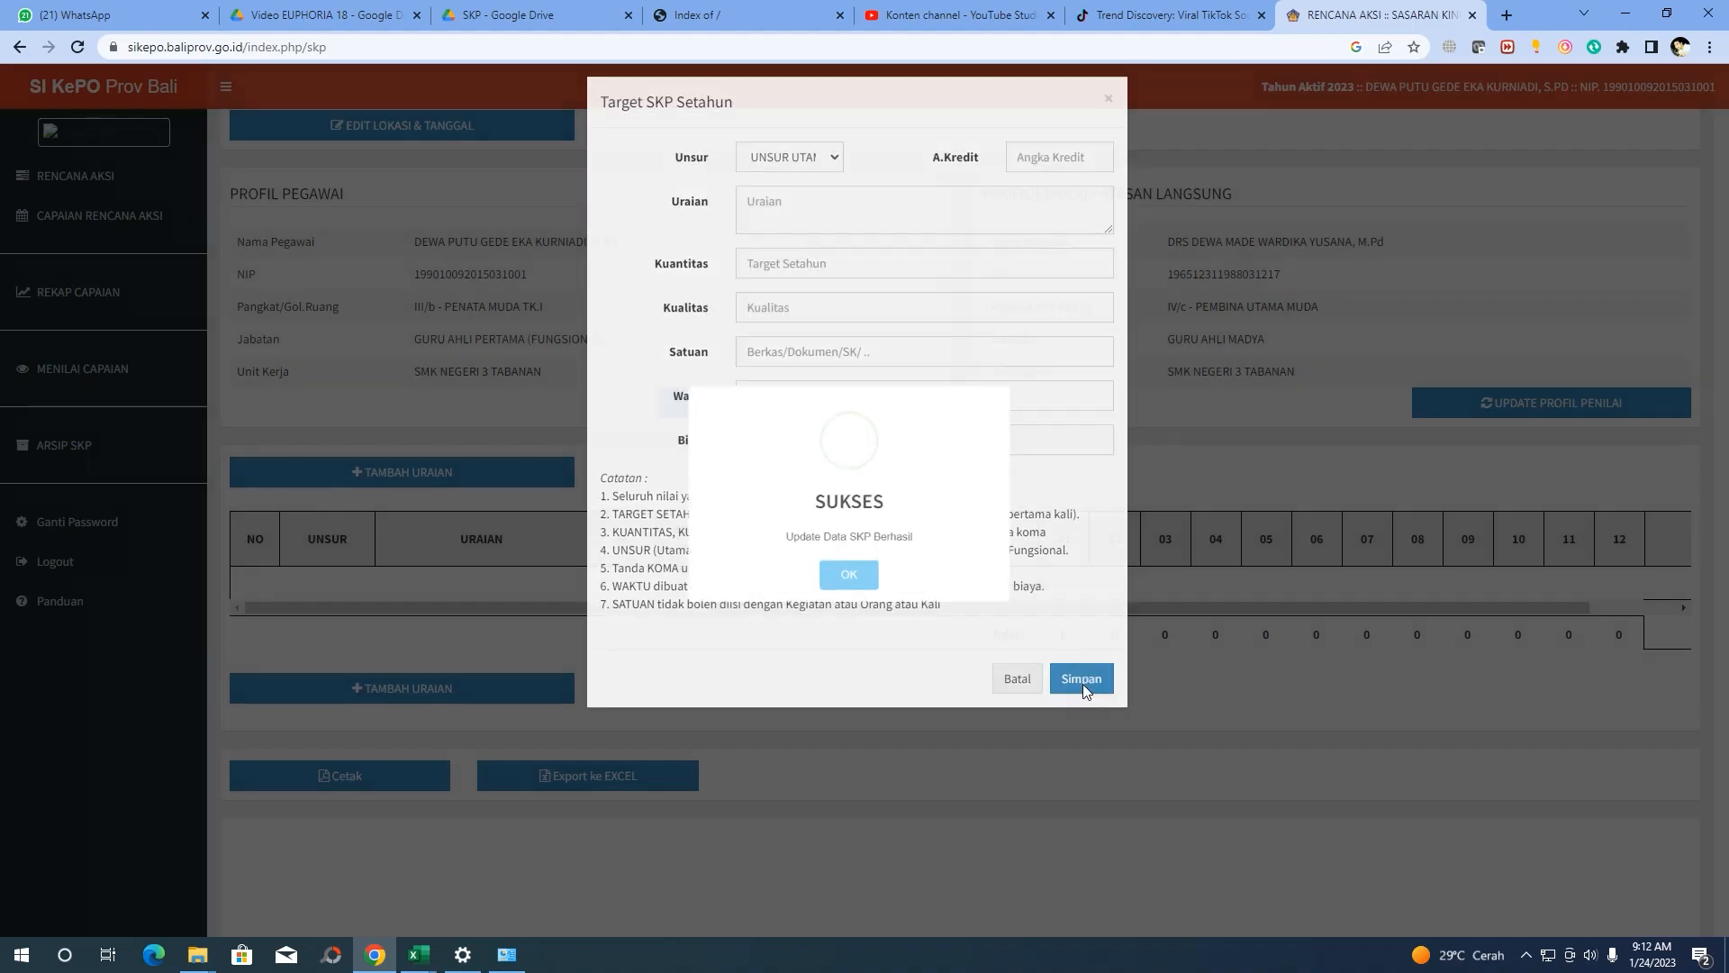
{"action": "left_click", "coordinate": [851, 596]}
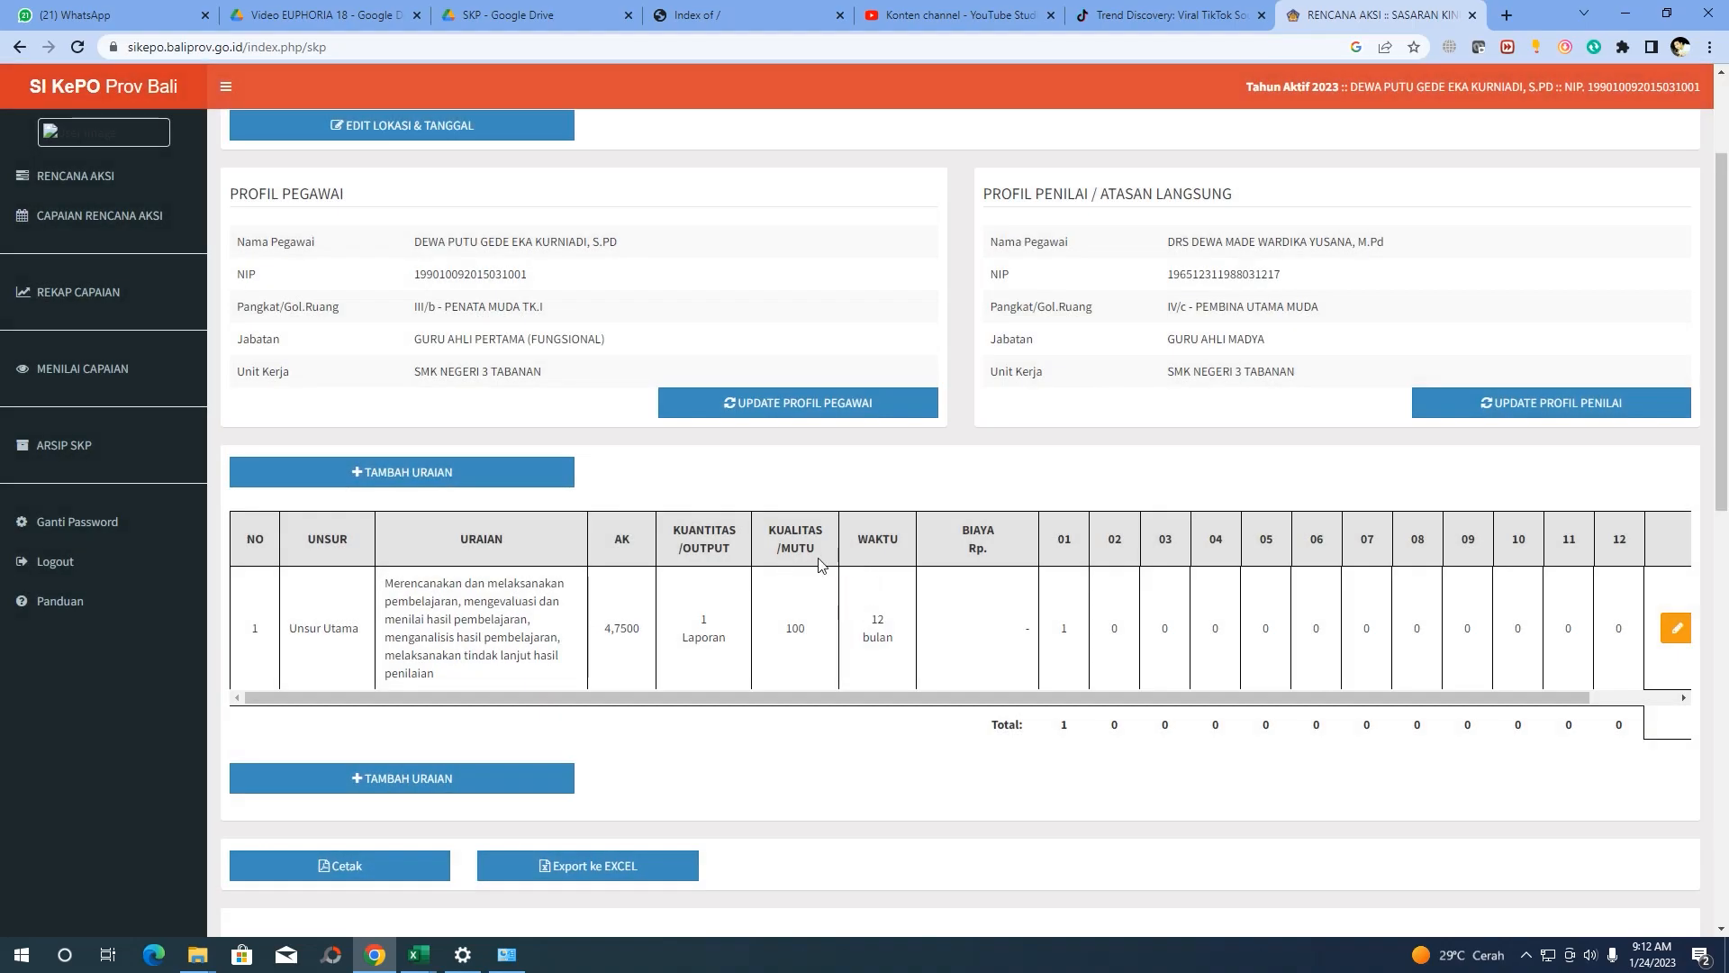
{"action": "scroll", "coordinate": [816, 569], "scroll_direction": "down", "scroll_amount": 1}
{"action": "left_click_drag", "start_coordinate": [629, 604], "coordinate": [397, 597]}
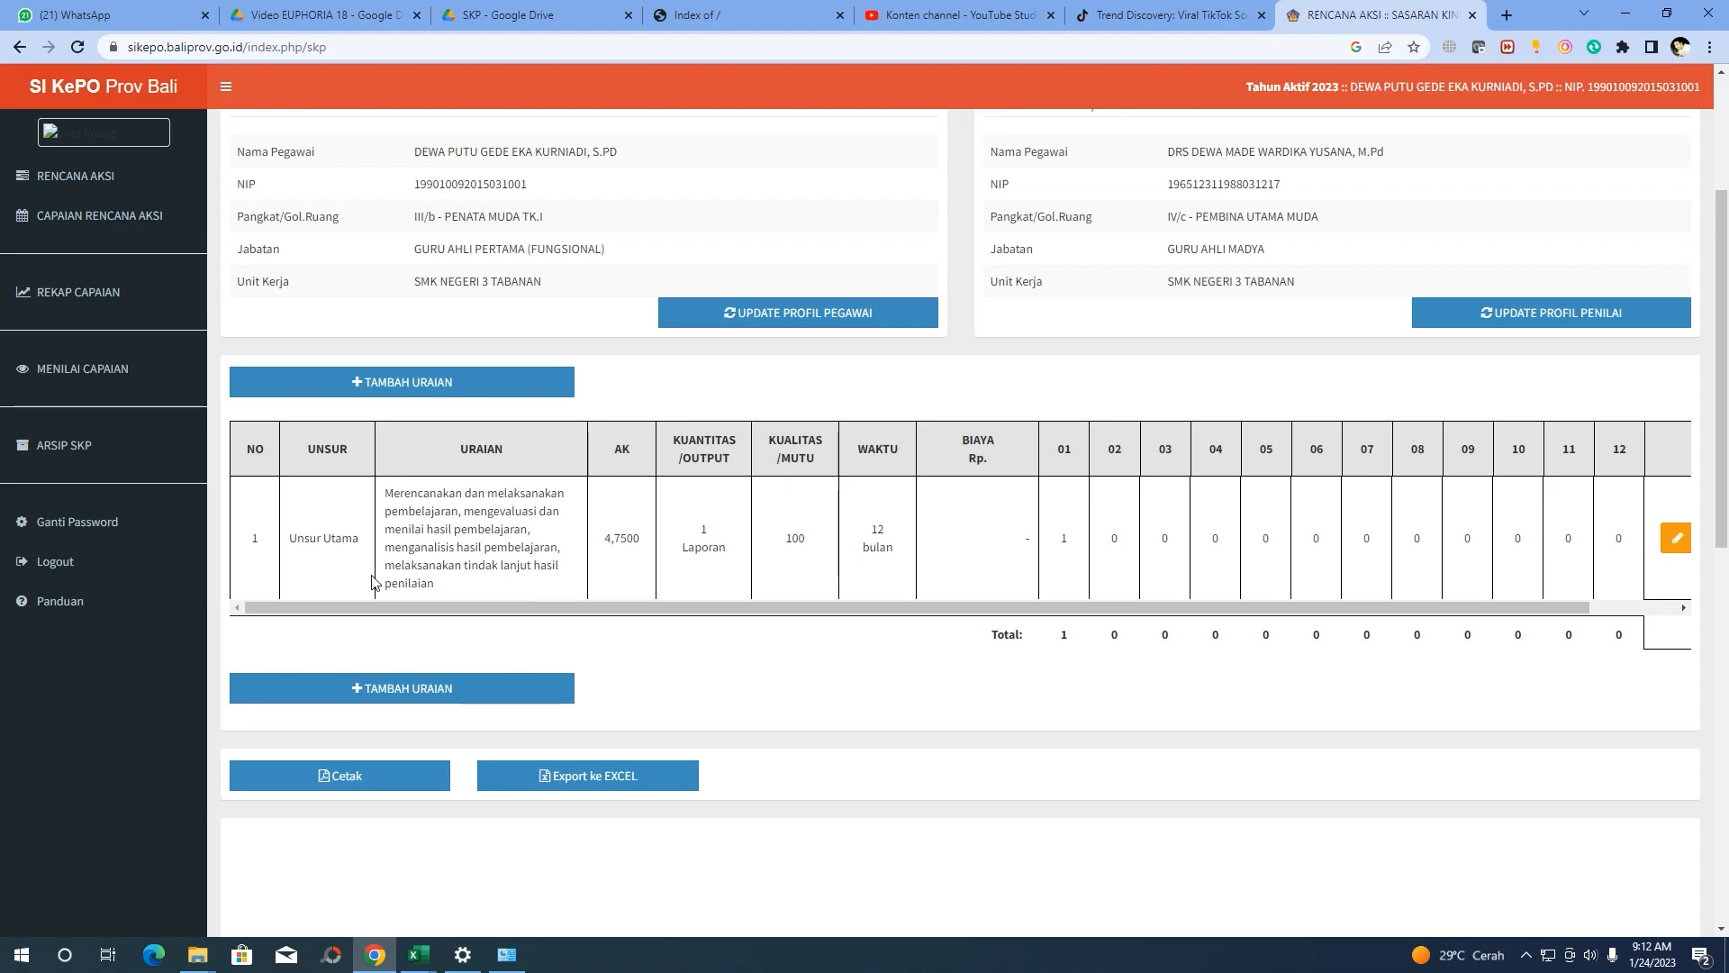
{"action": "left_click", "coordinate": [425, 382]}
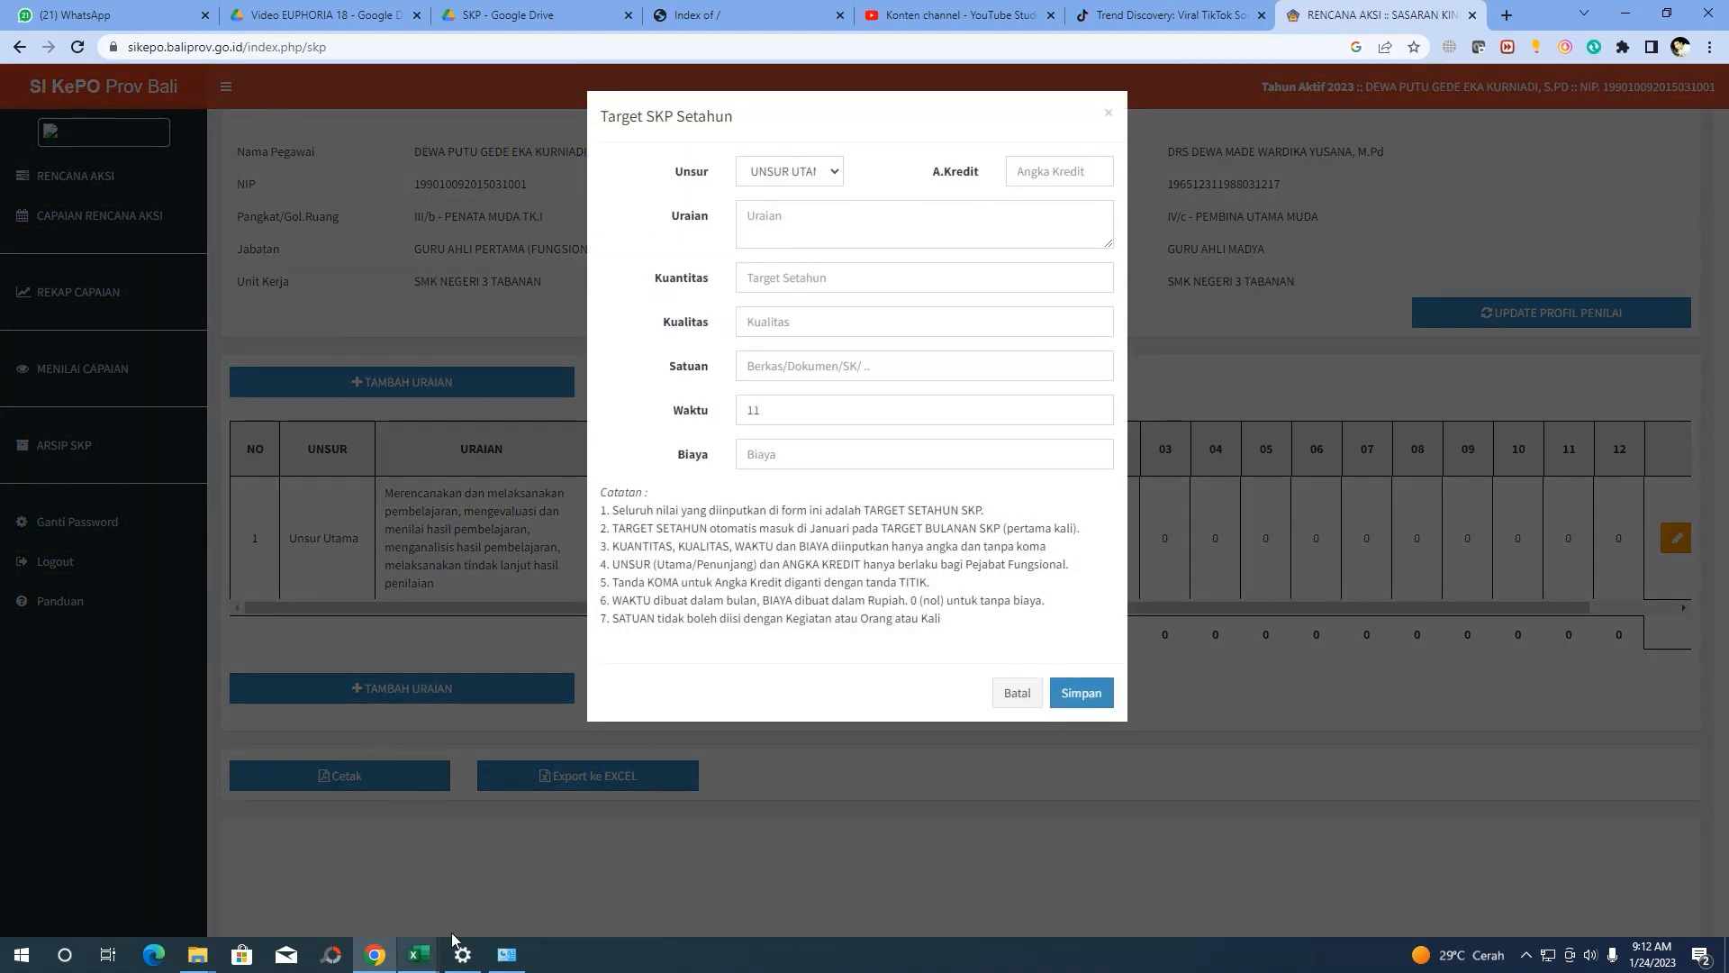
Copy cell B12's activity text from the SKP Sikepo 2022 workbook into the Uraian field
{"action": "mouse_move", "coordinate": [418, 955]}
{"action": "mouse_move", "coordinate": [223, 877]}
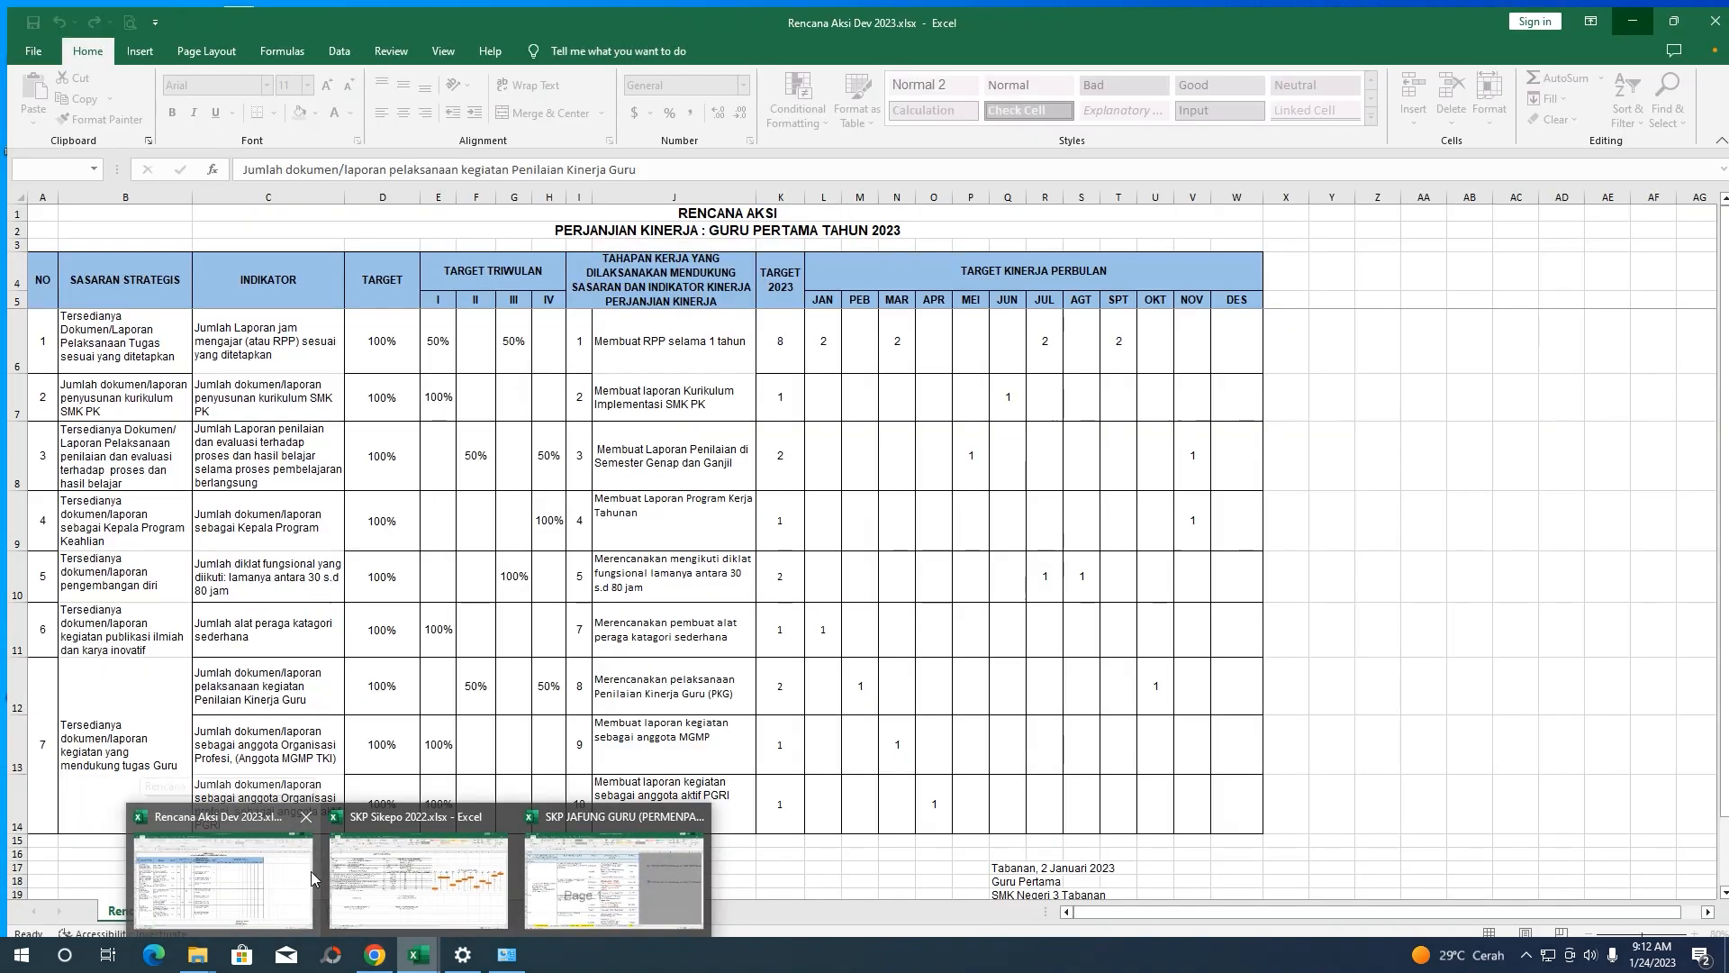
{"action": "left_click", "coordinate": [418, 878]}
{"action": "left_click", "coordinate": [131, 441]}
{"action": "left_click", "coordinate": [118, 423]}
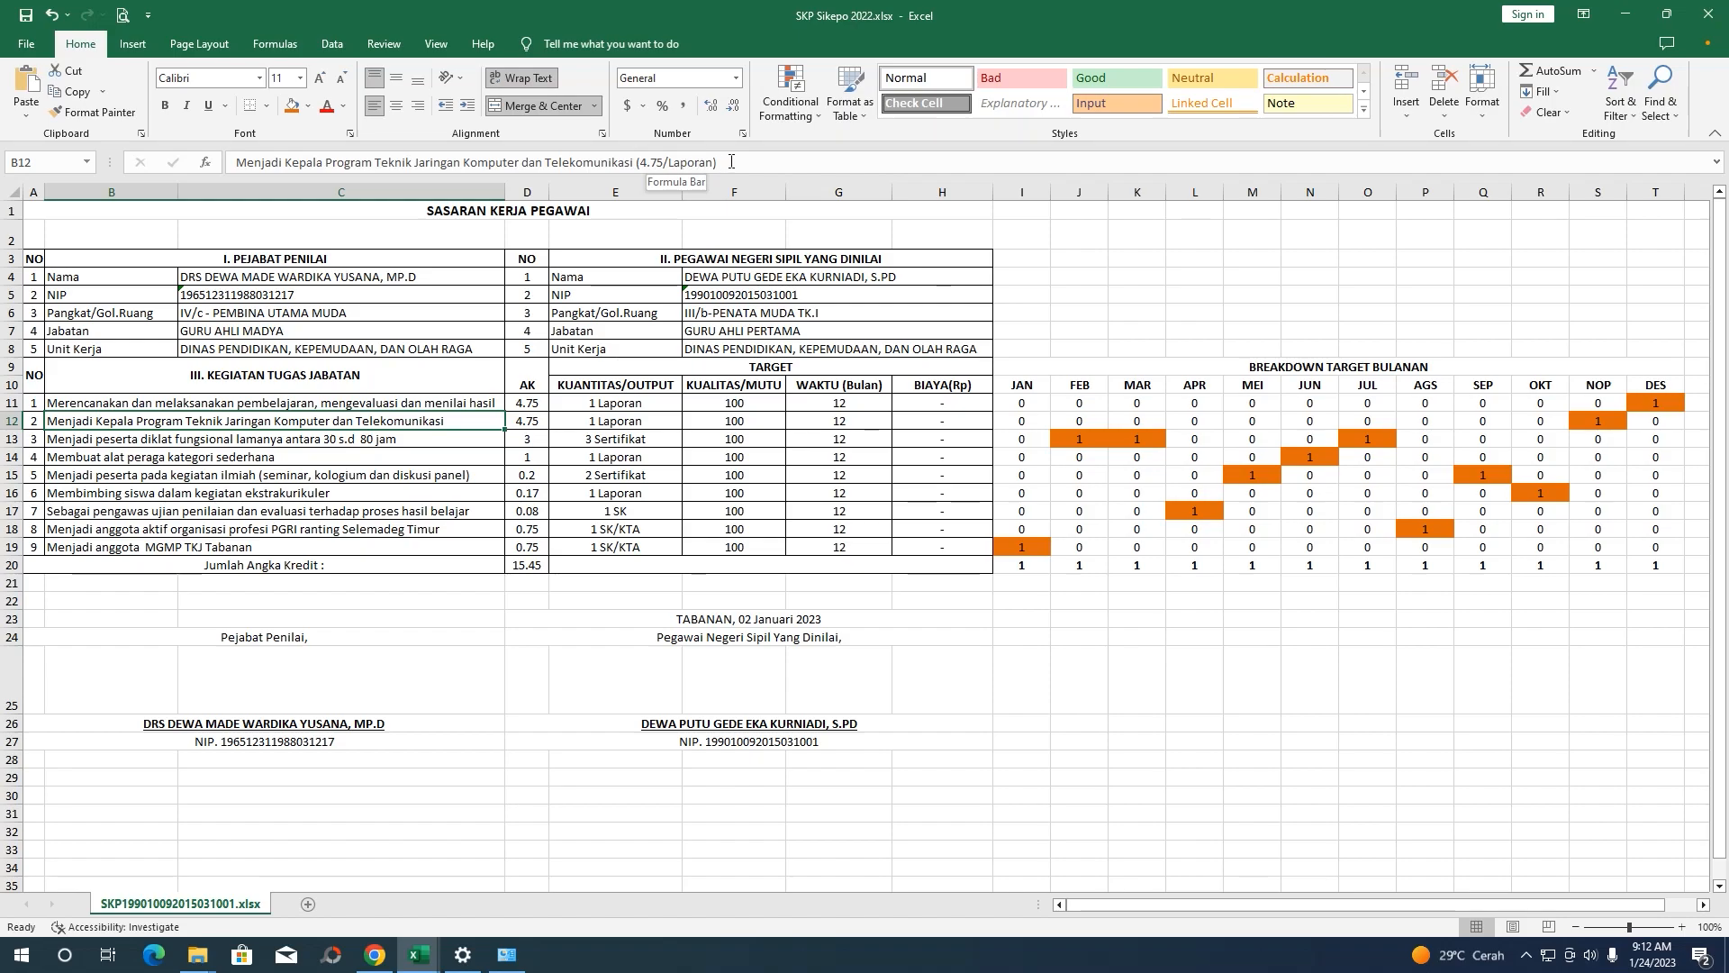
{"action": "left_click_drag", "start_coordinate": [636, 162], "coordinate": [236, 153]}
{"action": "key", "text": "ctrl+c"}
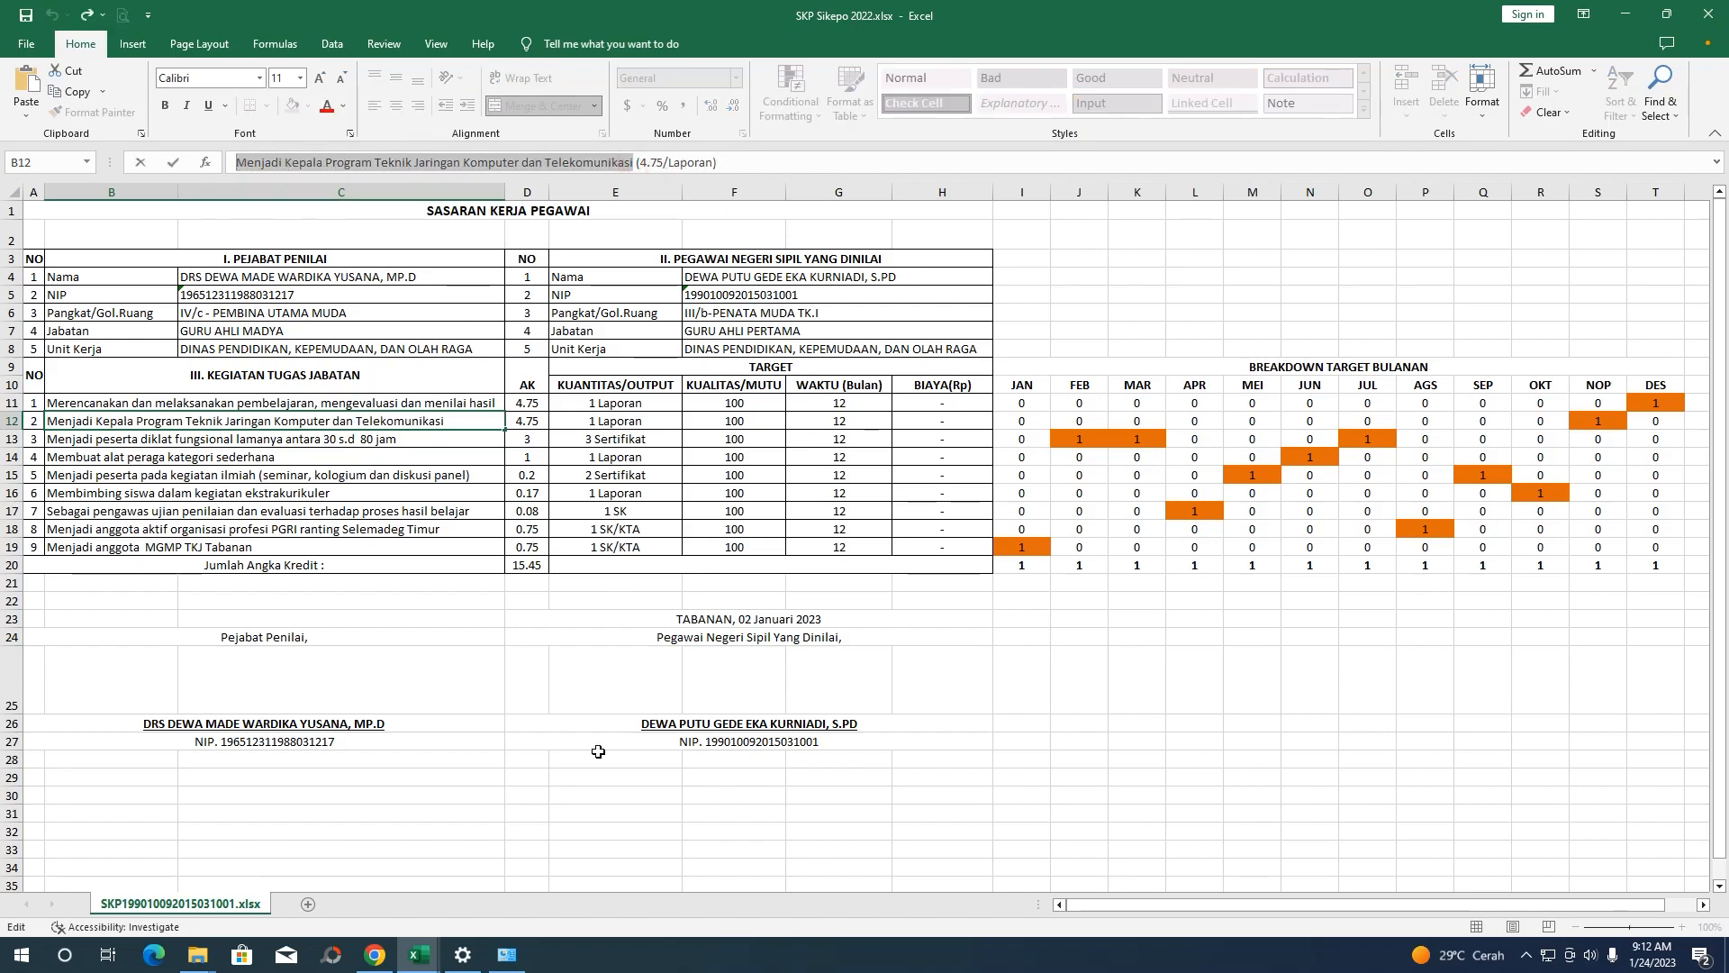
{"action": "left_click", "coordinate": [419, 951]}
{"action": "left_click", "coordinate": [755, 223]}
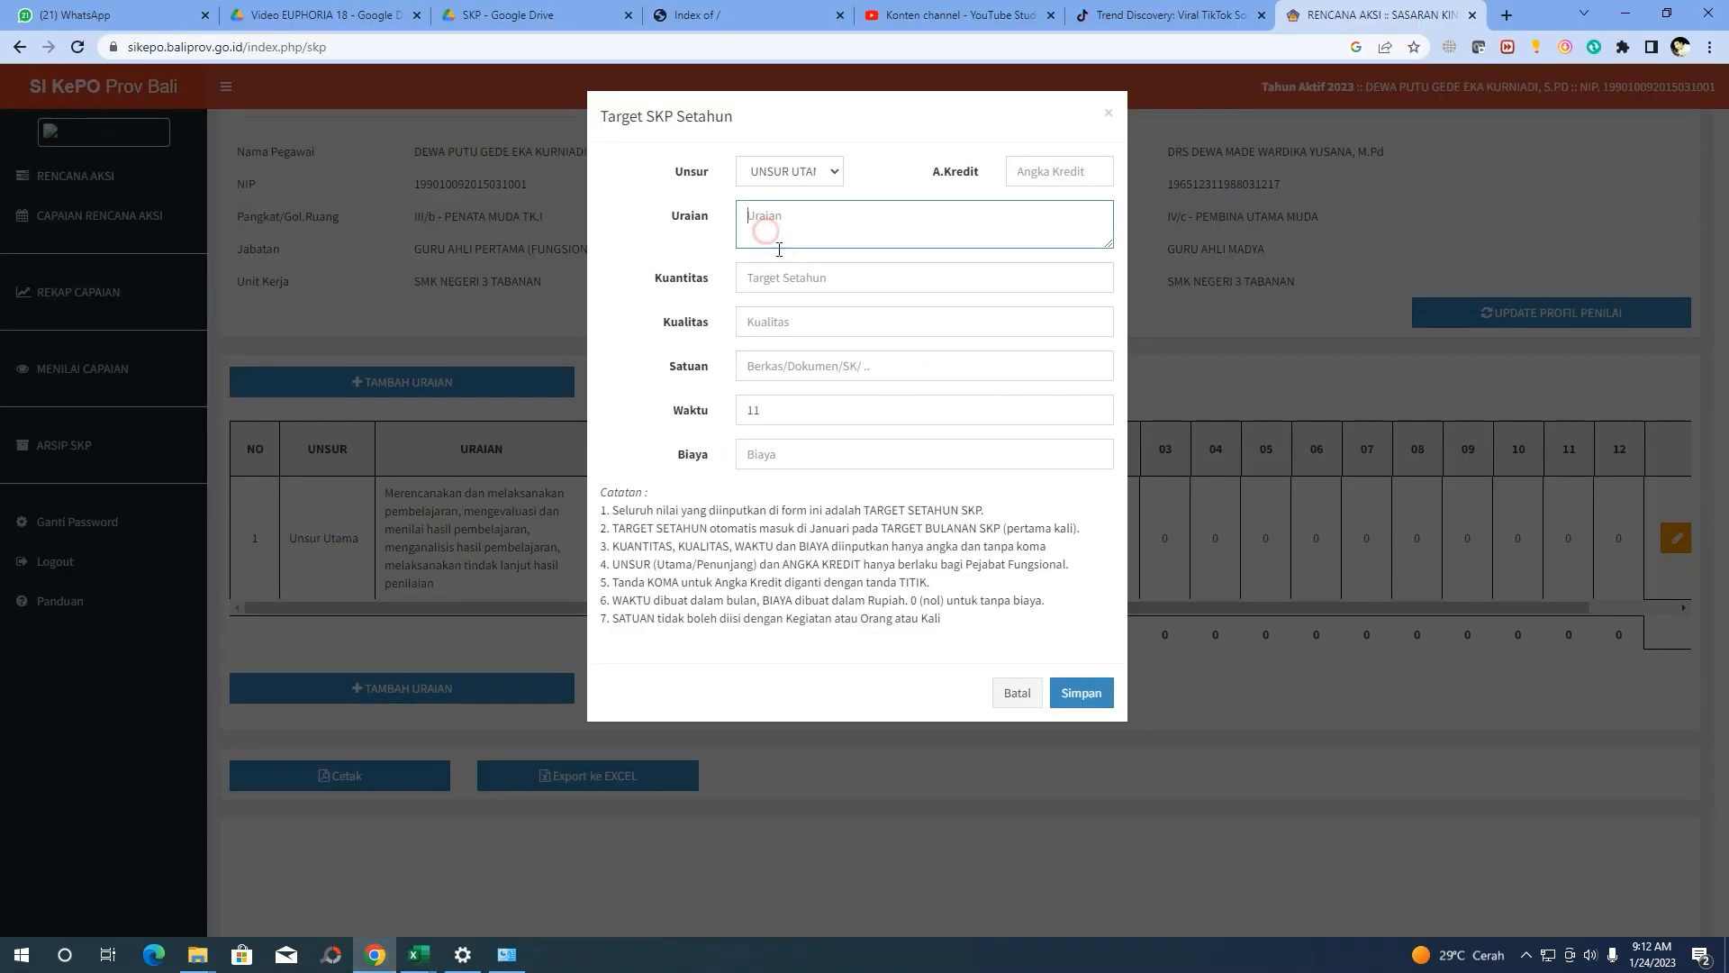
{"action": "key", "text": "ctrl+v"}
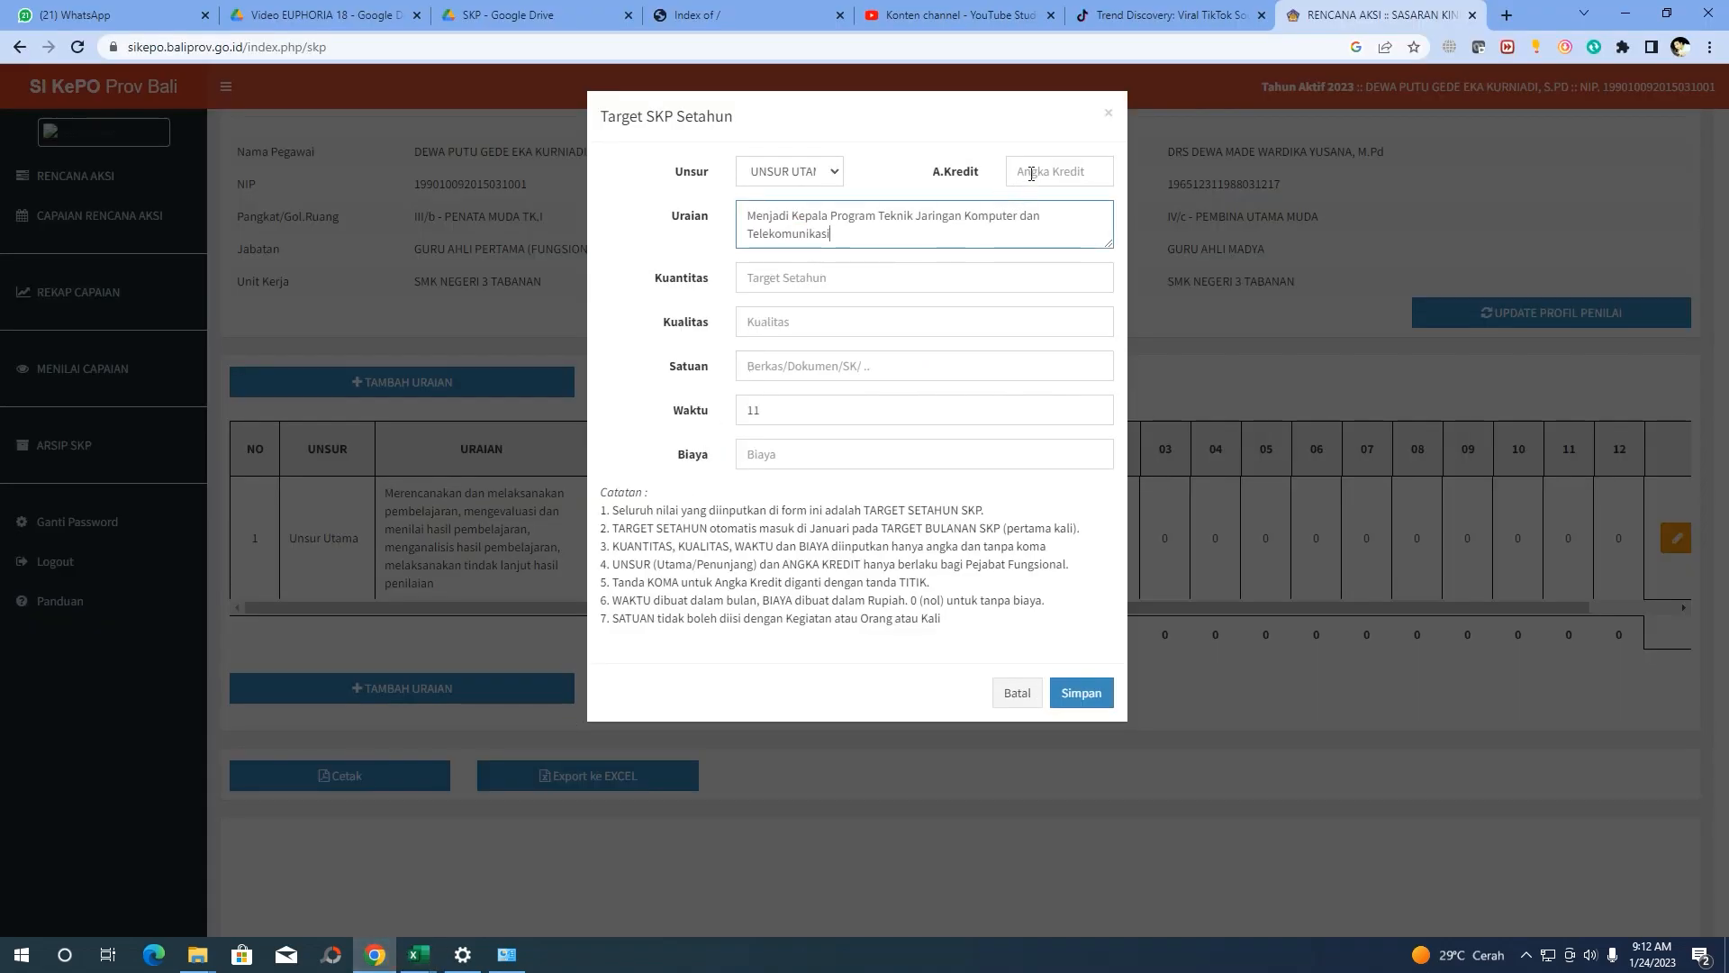
Enter A.Kredit 4.75, Kuantitas 1, Kualitas 100, Satuan Laporan, Waktu 12, Biaya 0, and save the row
{"action": "left_click", "coordinate": [1015, 176]}
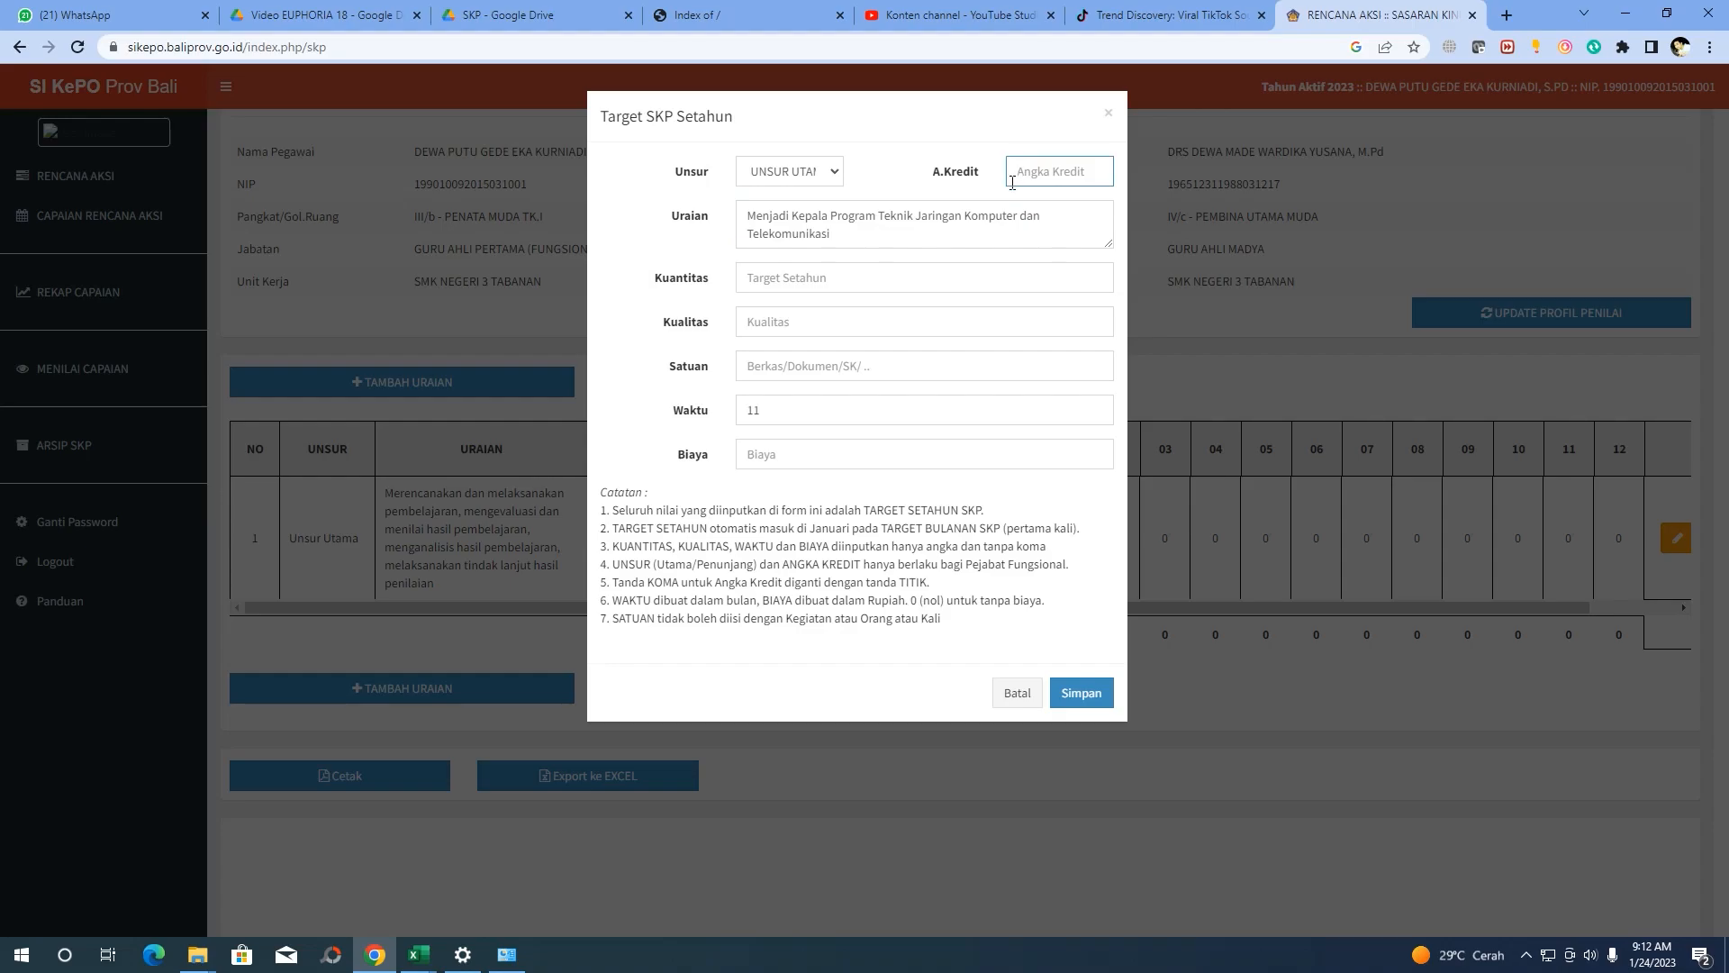
{"action": "type", "text": "4.75"}
{"action": "left_click", "coordinate": [877, 285]}
{"action": "type", "text": "1"}
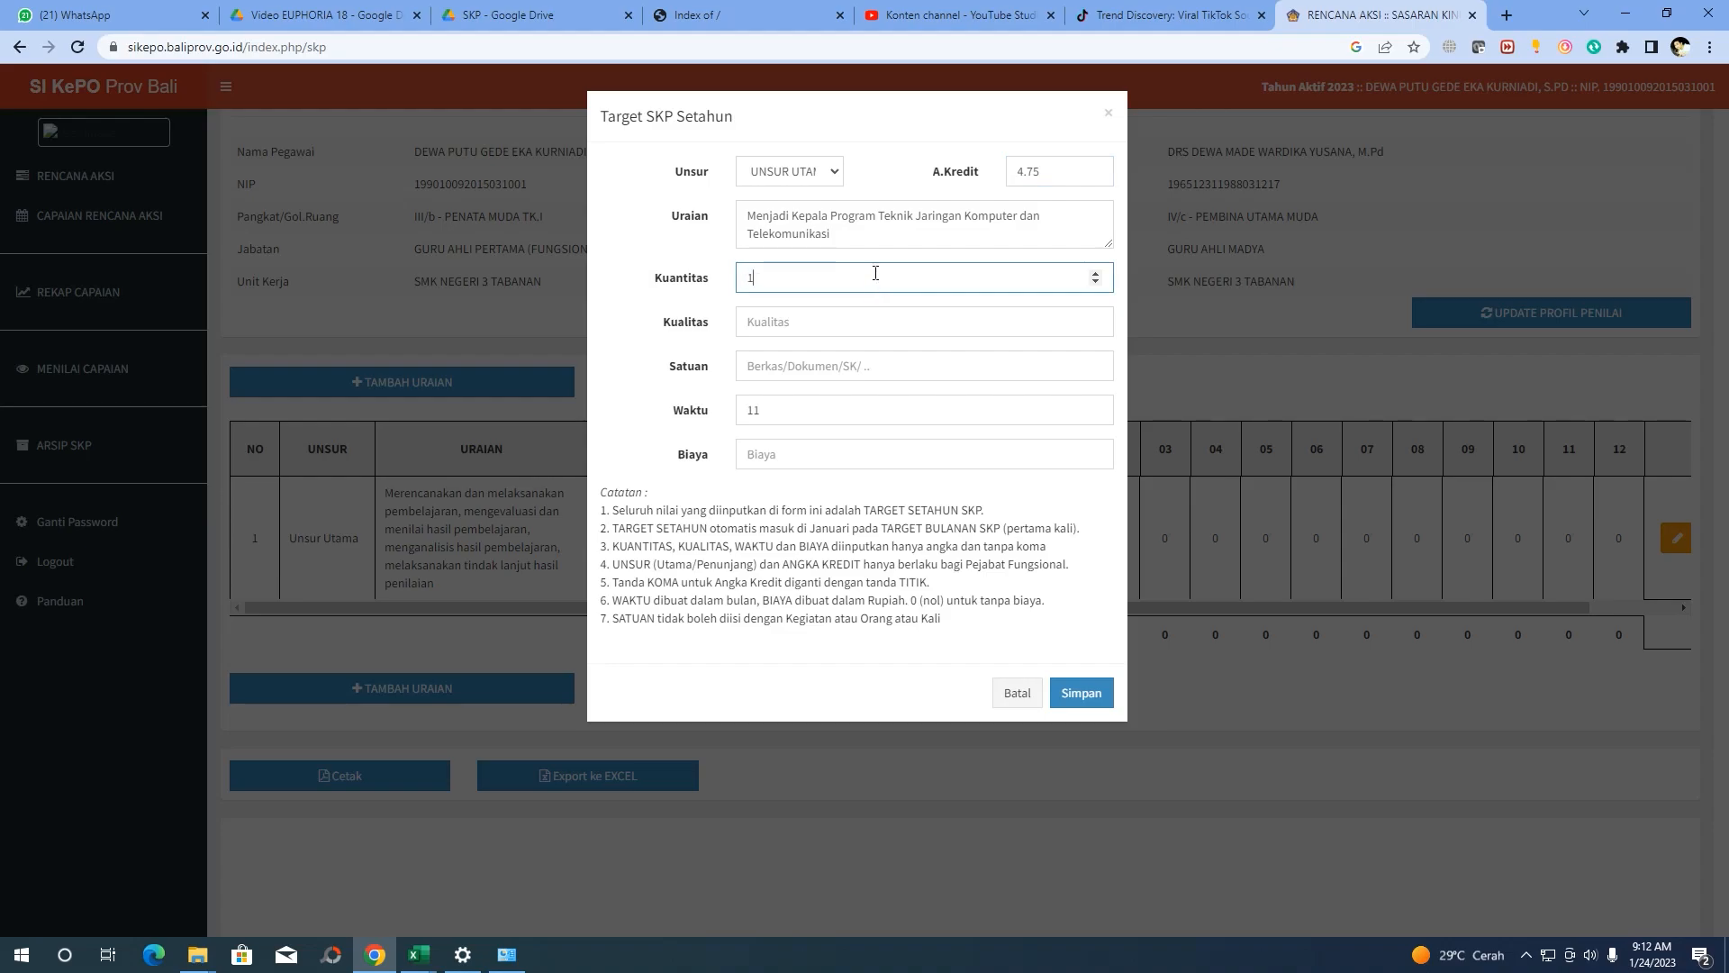
{"action": "left_click", "coordinate": [853, 322]}
{"action": "type", "text": "100"}
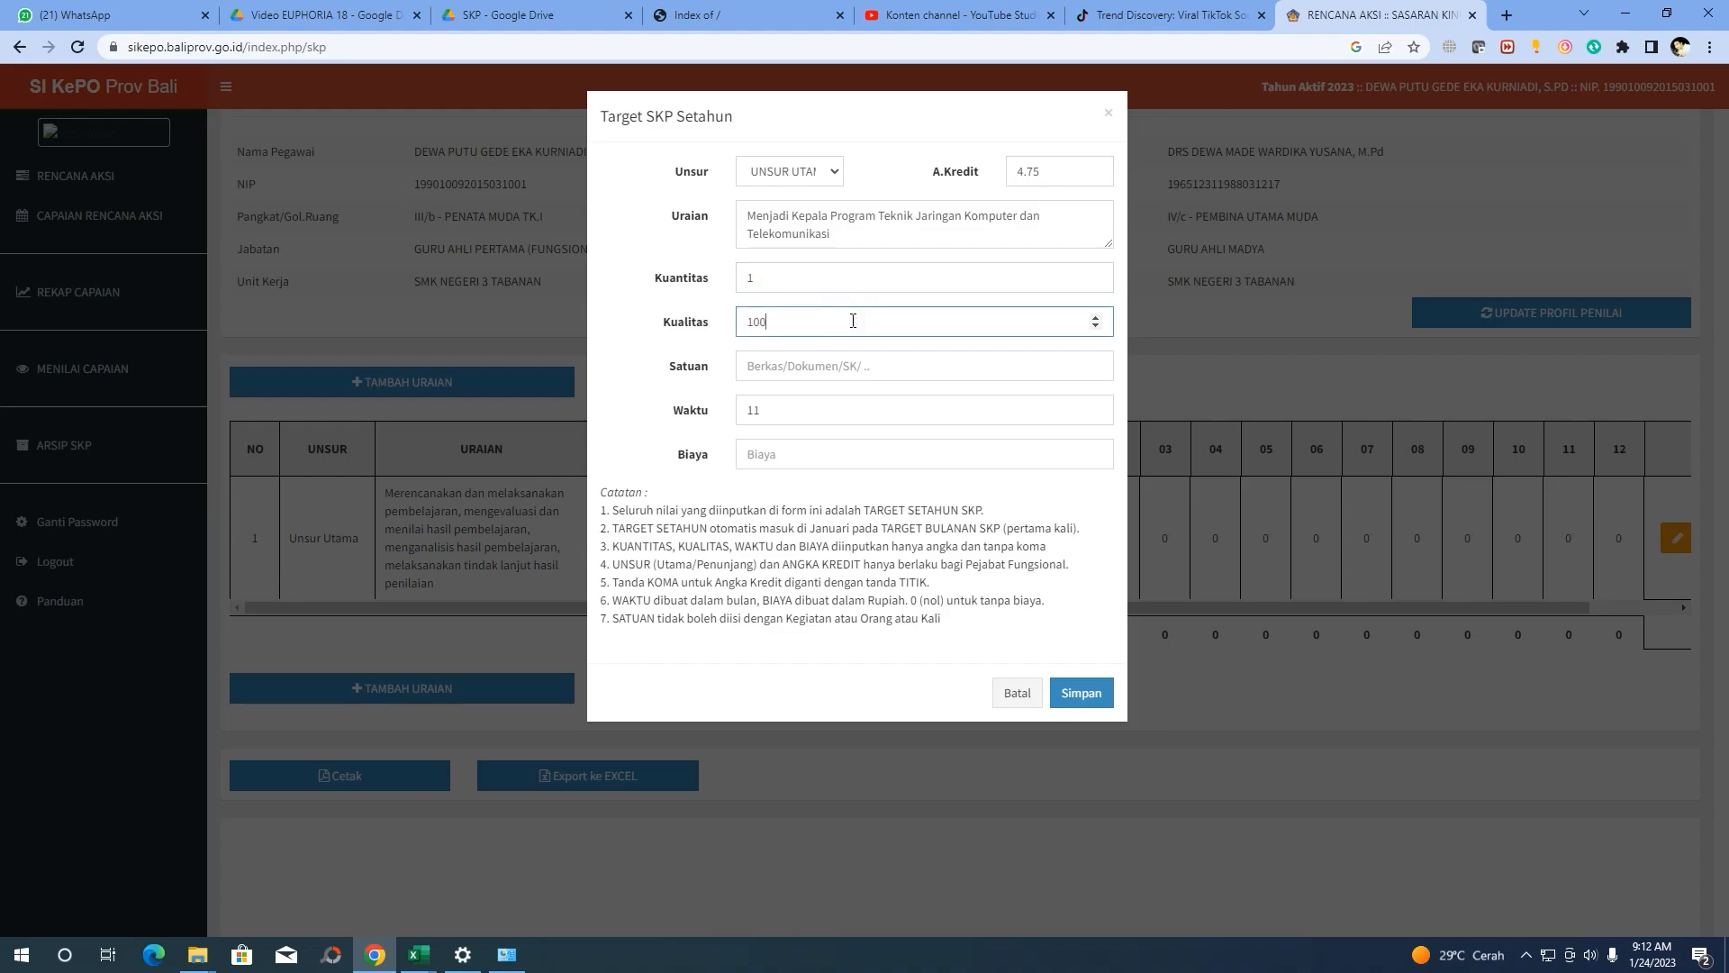
{"action": "left_click", "coordinate": [848, 367]}
{"action": "type", "text": "Laporan"}
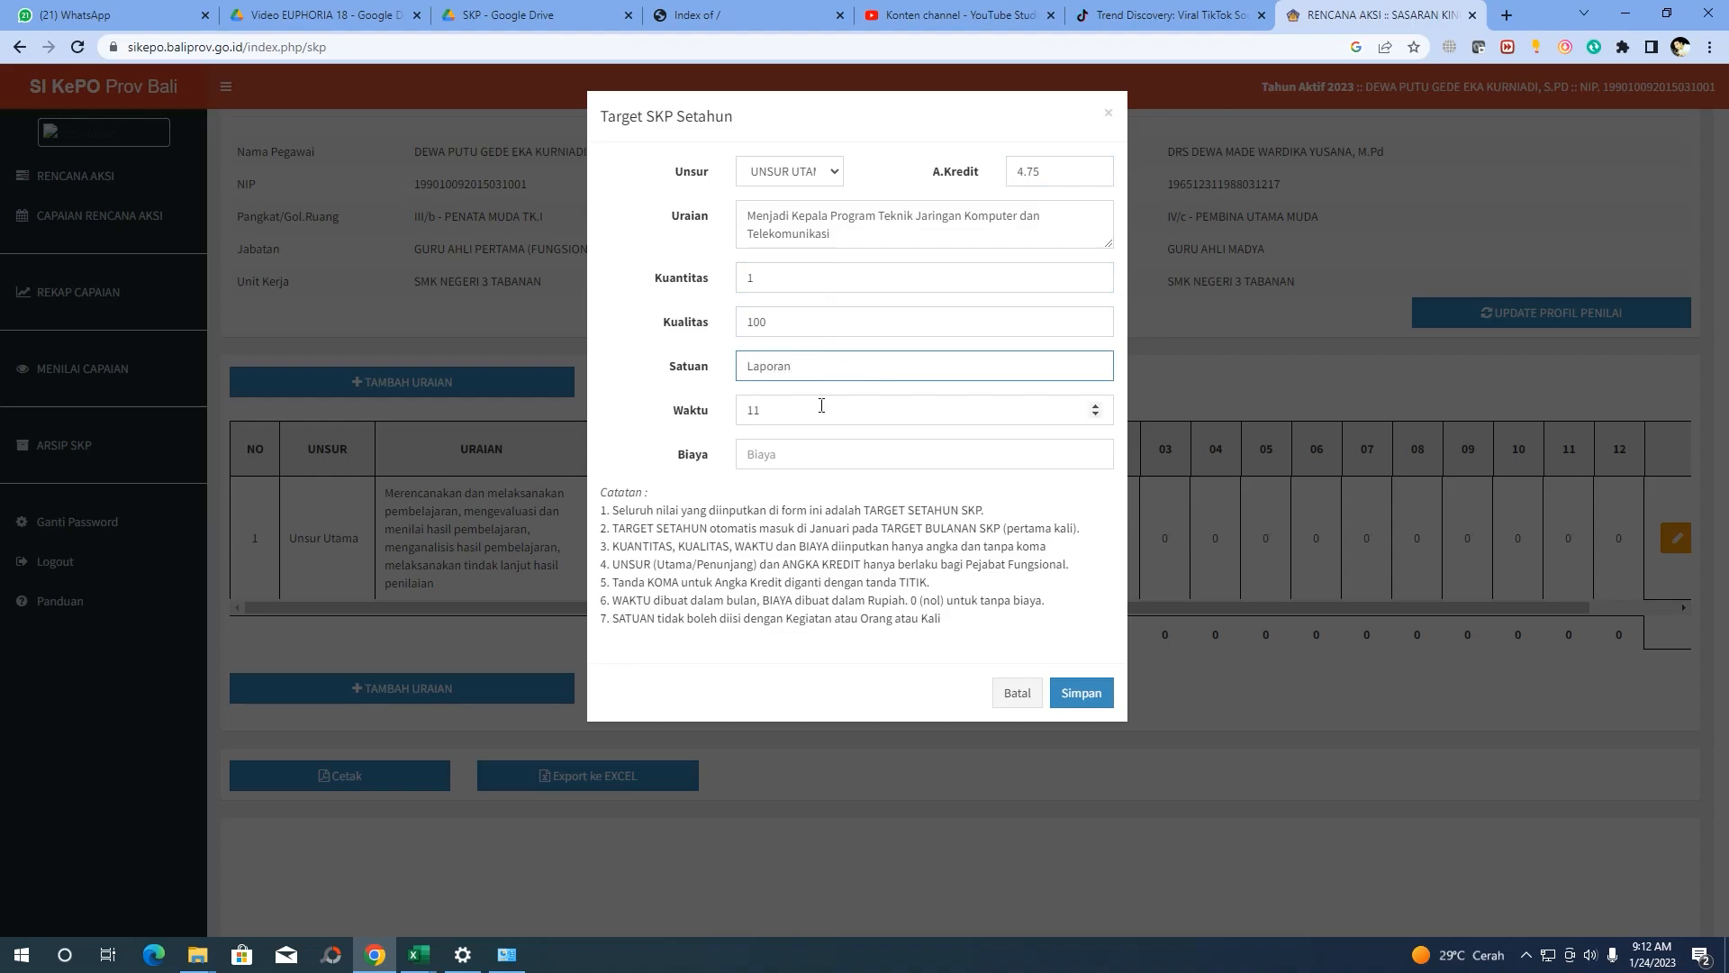
{"action": "left_click", "coordinate": [806, 409]}
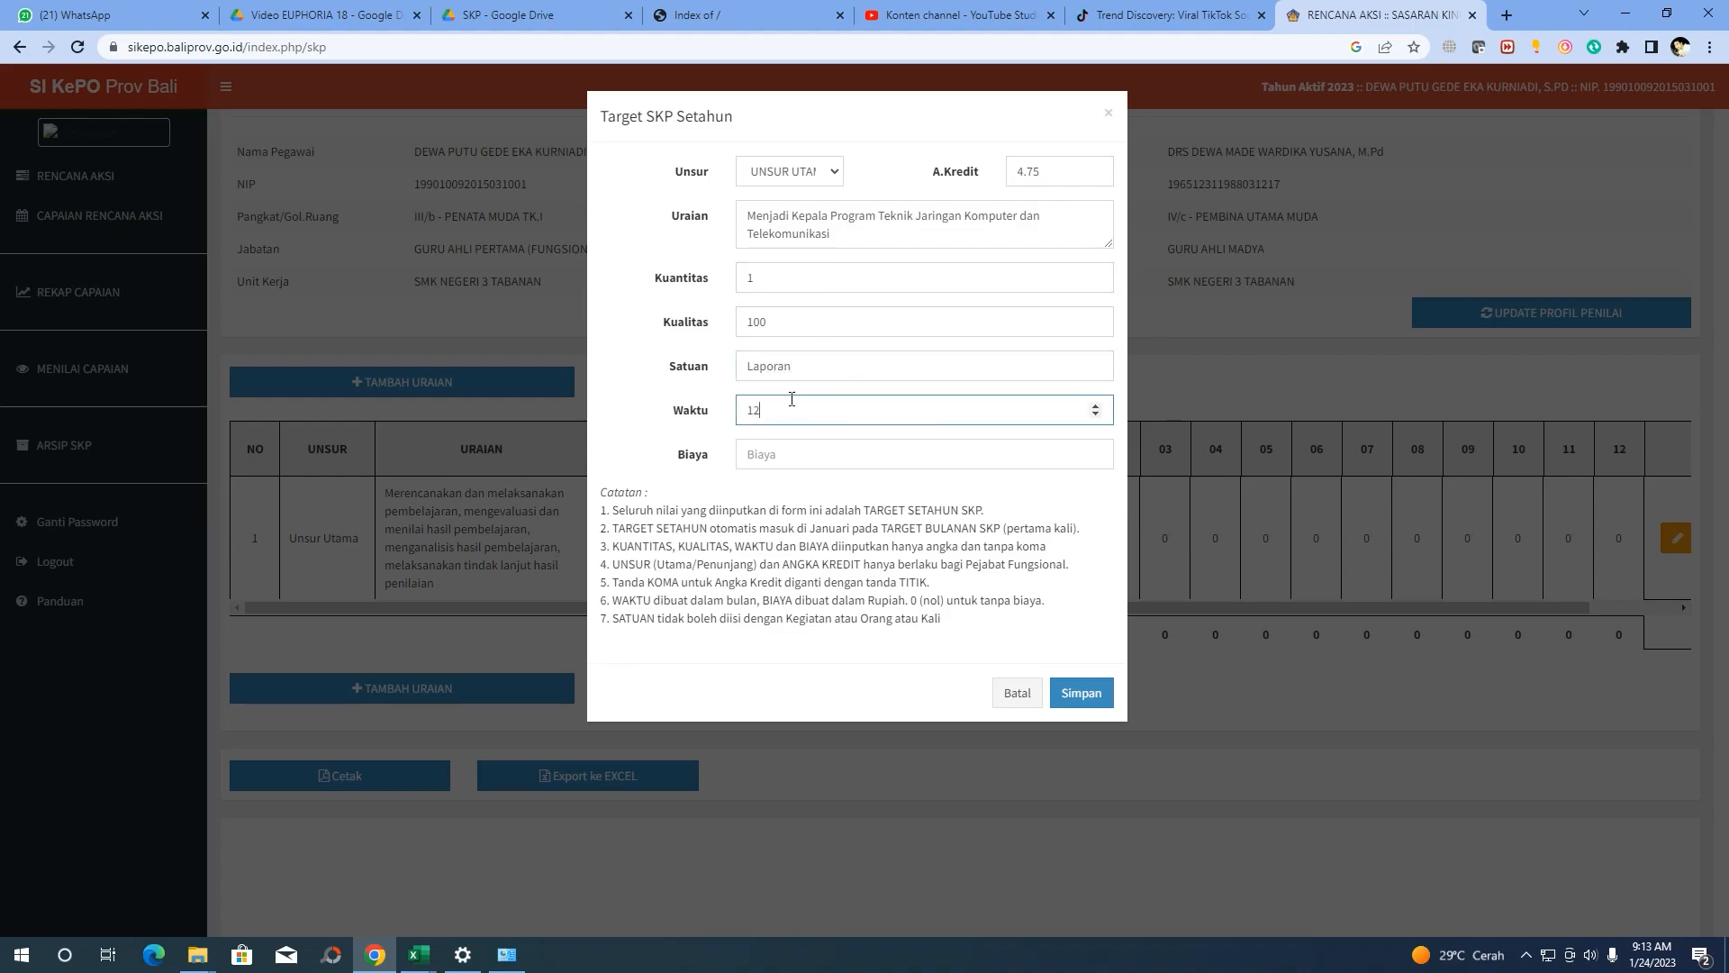
{"action": "left_click", "coordinate": [778, 451]}
{"action": "type", "text": "0"}
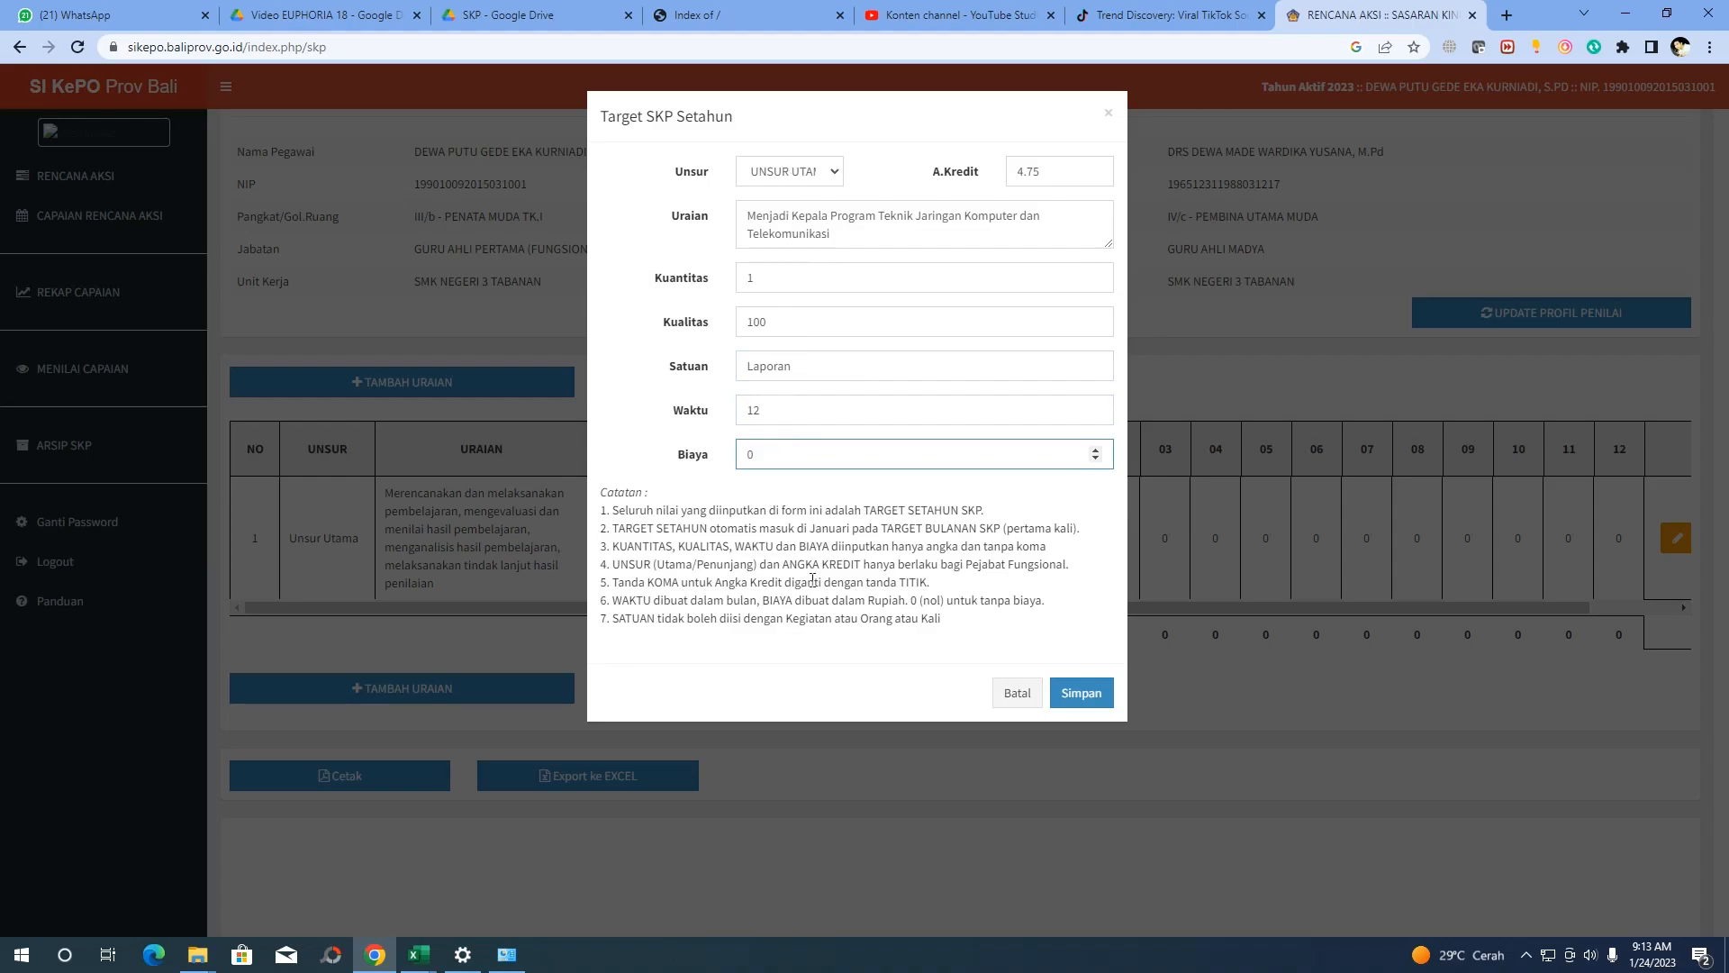
{"action": "left_click", "coordinate": [1085, 695]}
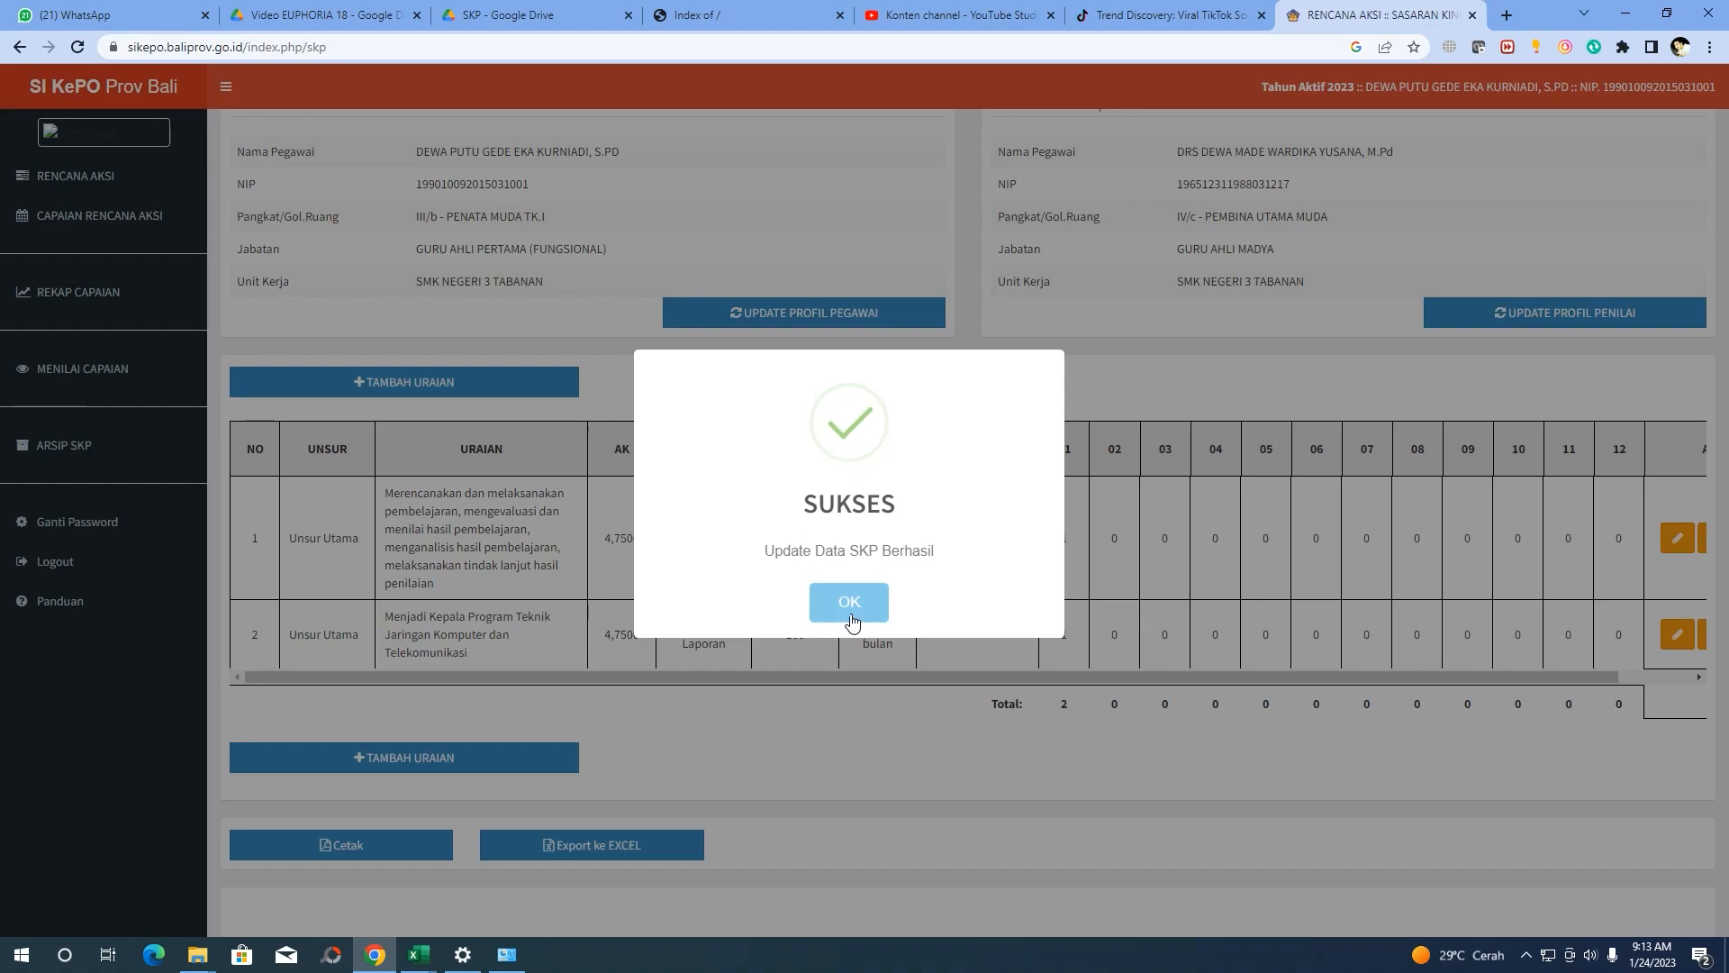
{"action": "left_click", "coordinate": [849, 602]}
{"action": "scroll", "coordinate": [698, 554], "scroll_direction": "down", "scroll_amount": 1}
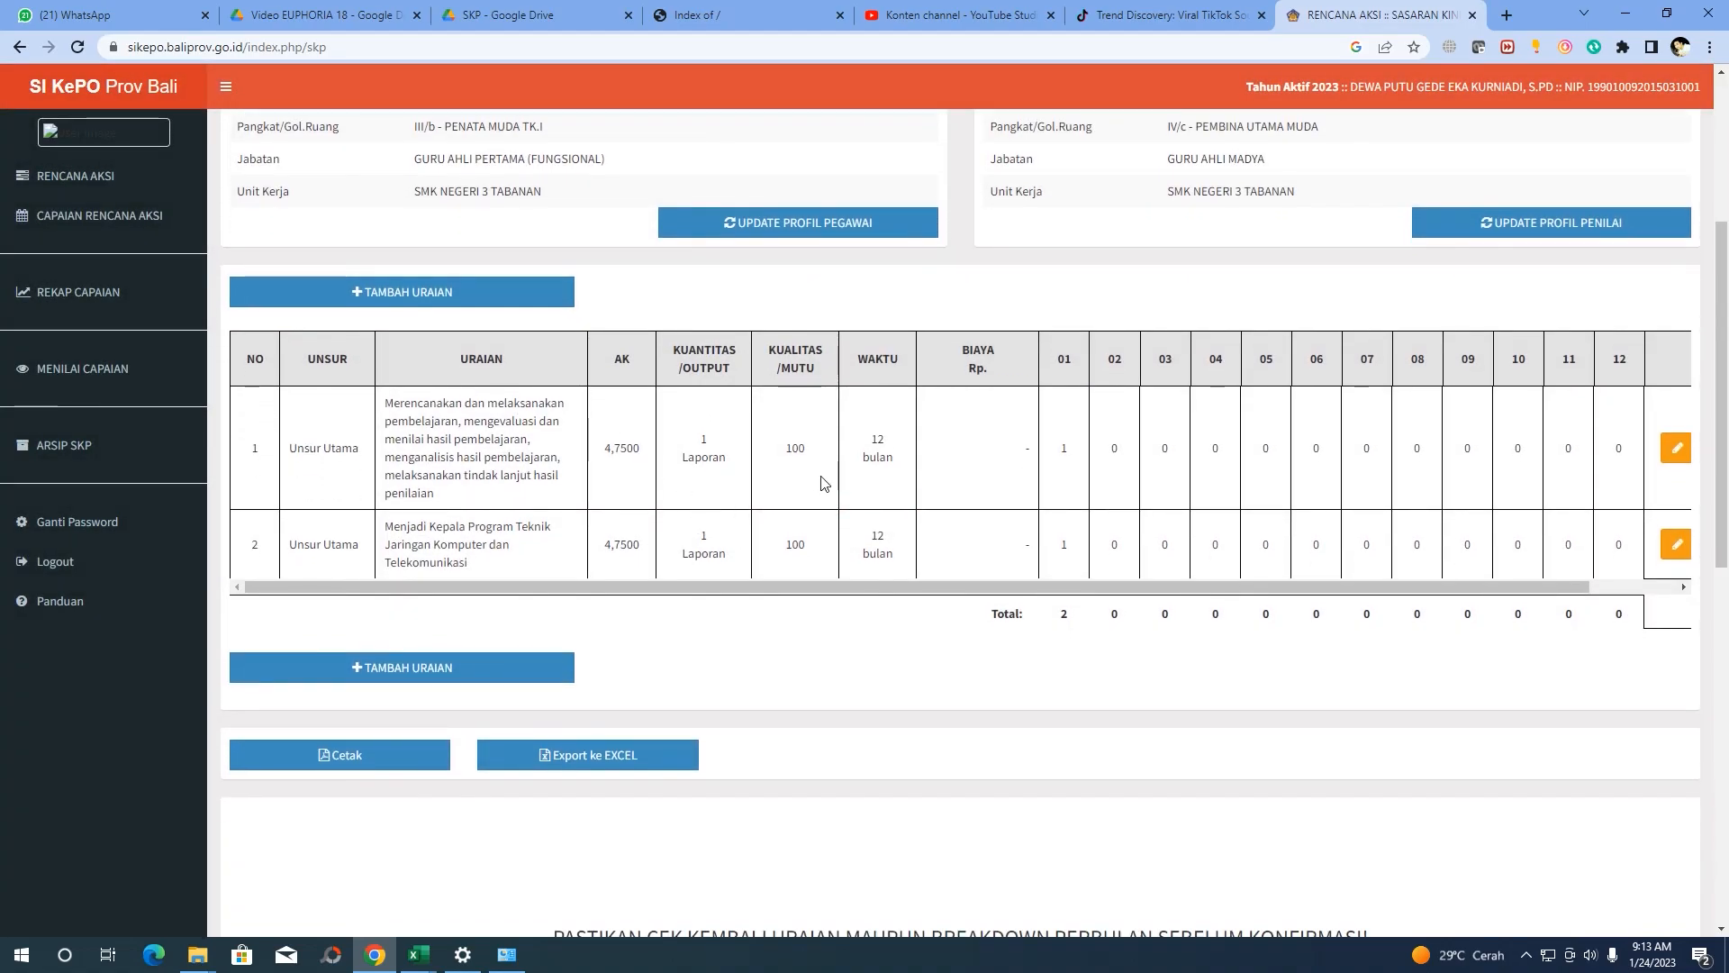
Copy cell B13's diklat fungsional task text from Excel and start a new SIKEPO target form
{"action": "mouse_move", "coordinate": [431, 954]}
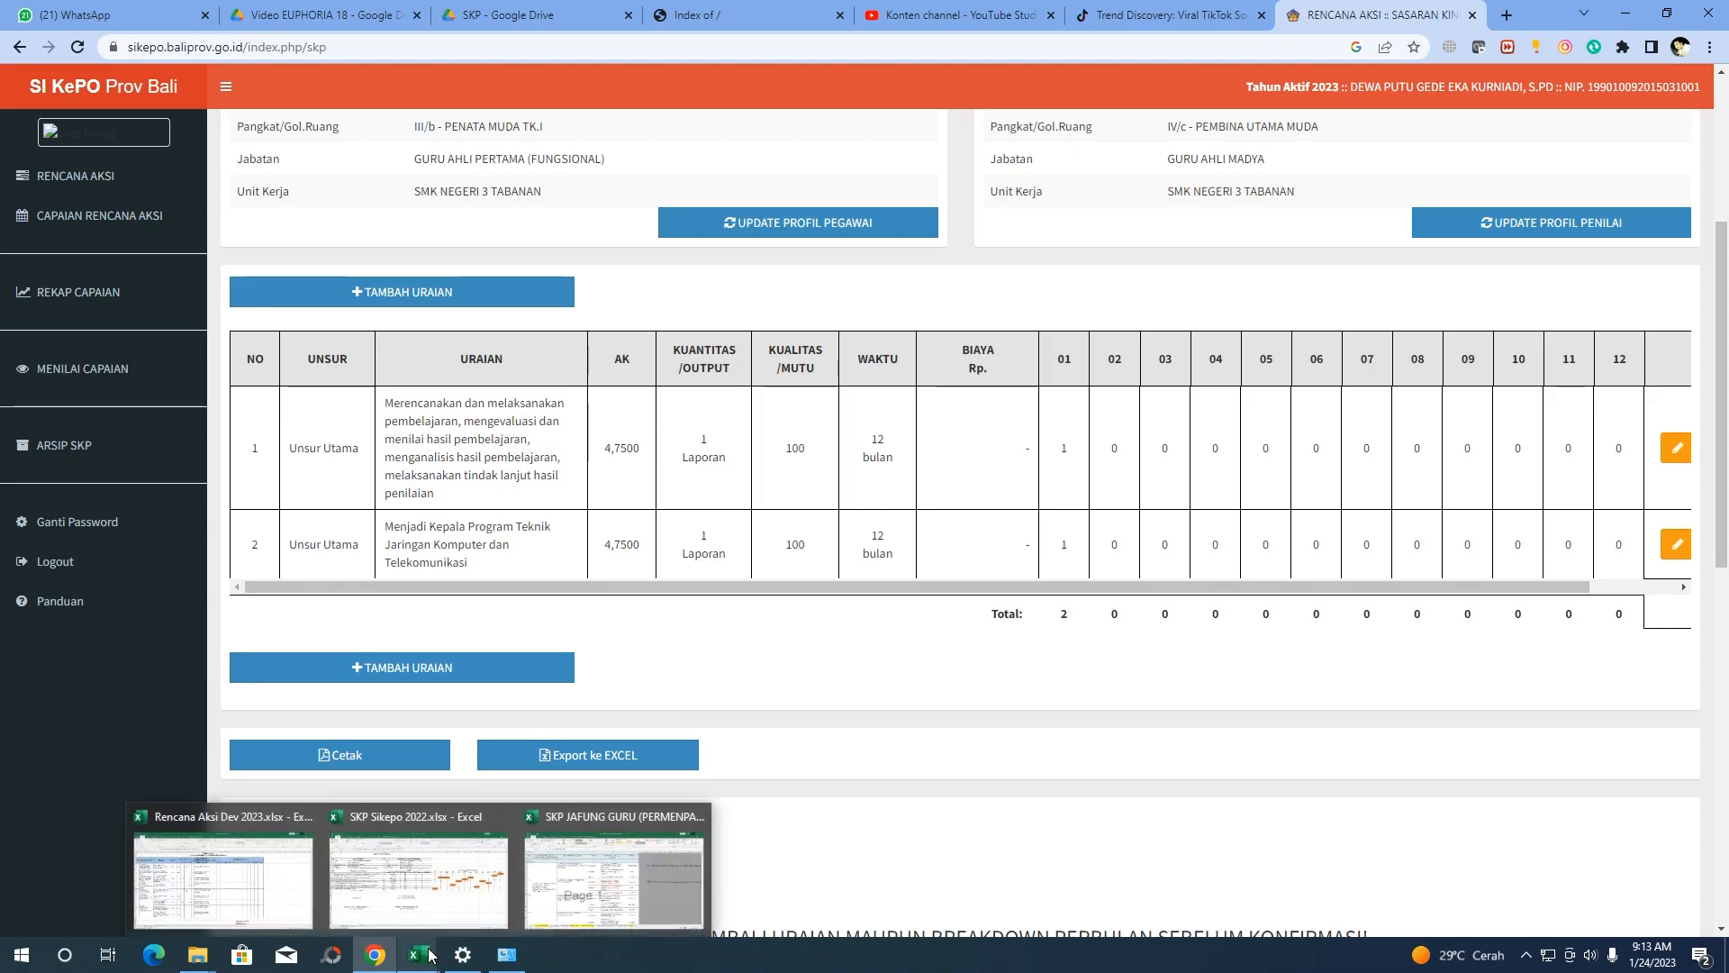
{"action": "left_click", "coordinate": [417, 879]}
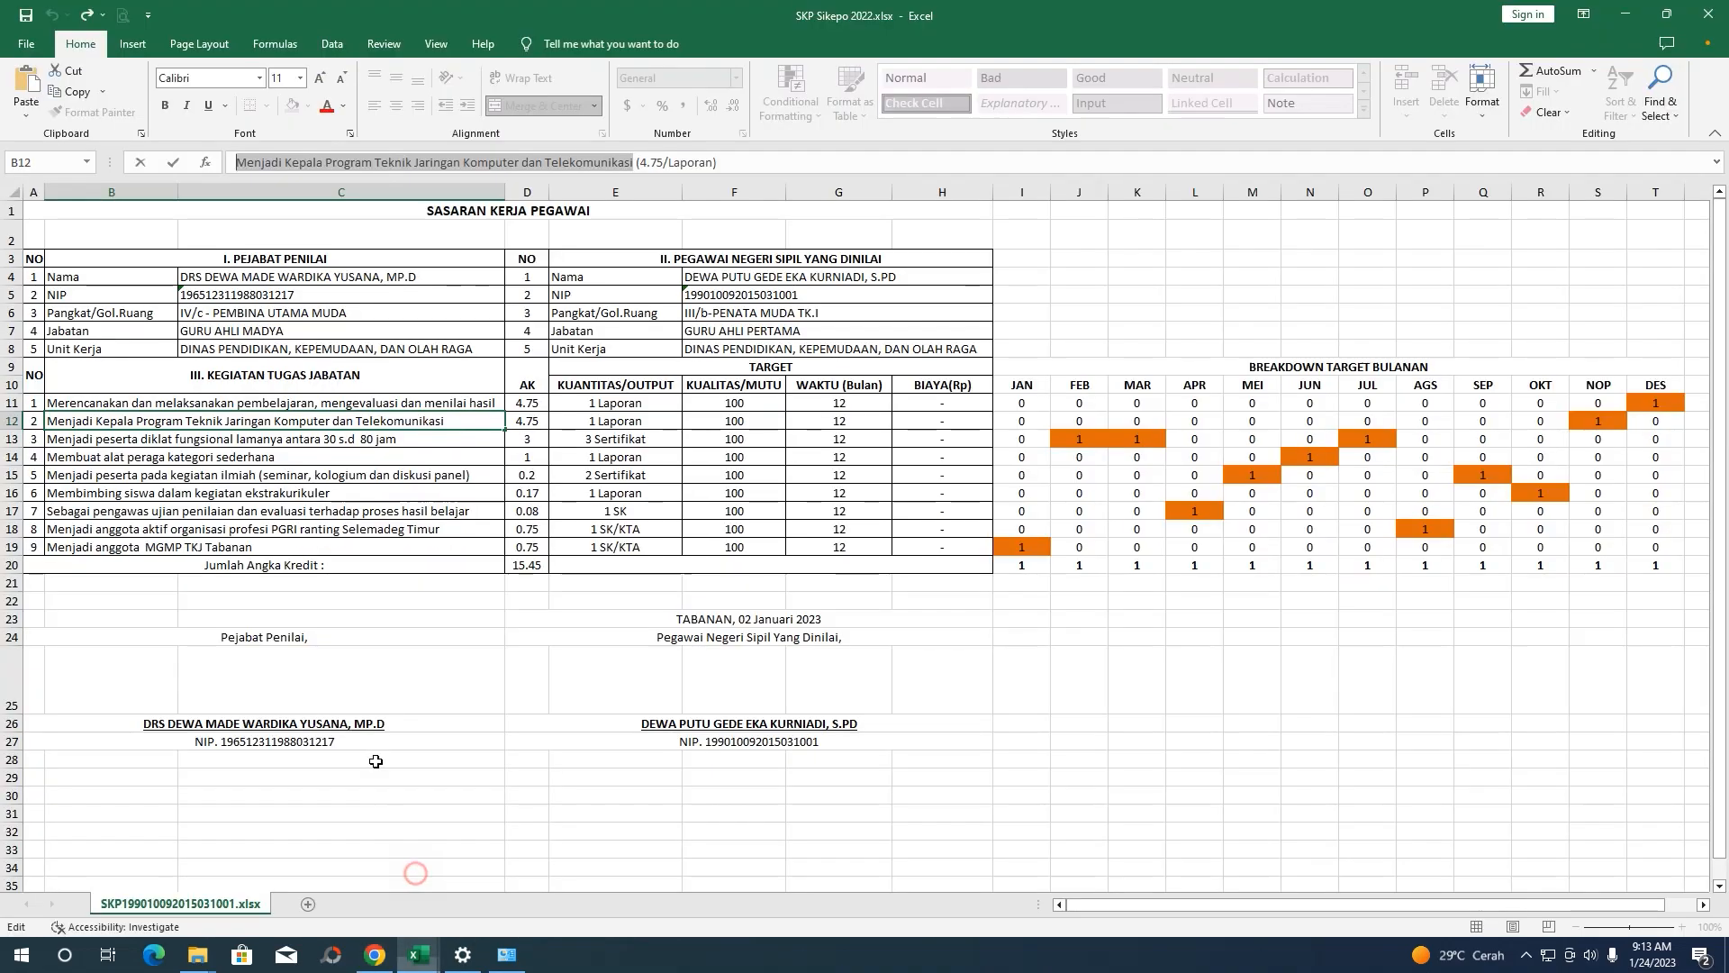
{"action": "left_click", "coordinate": [105, 441]}
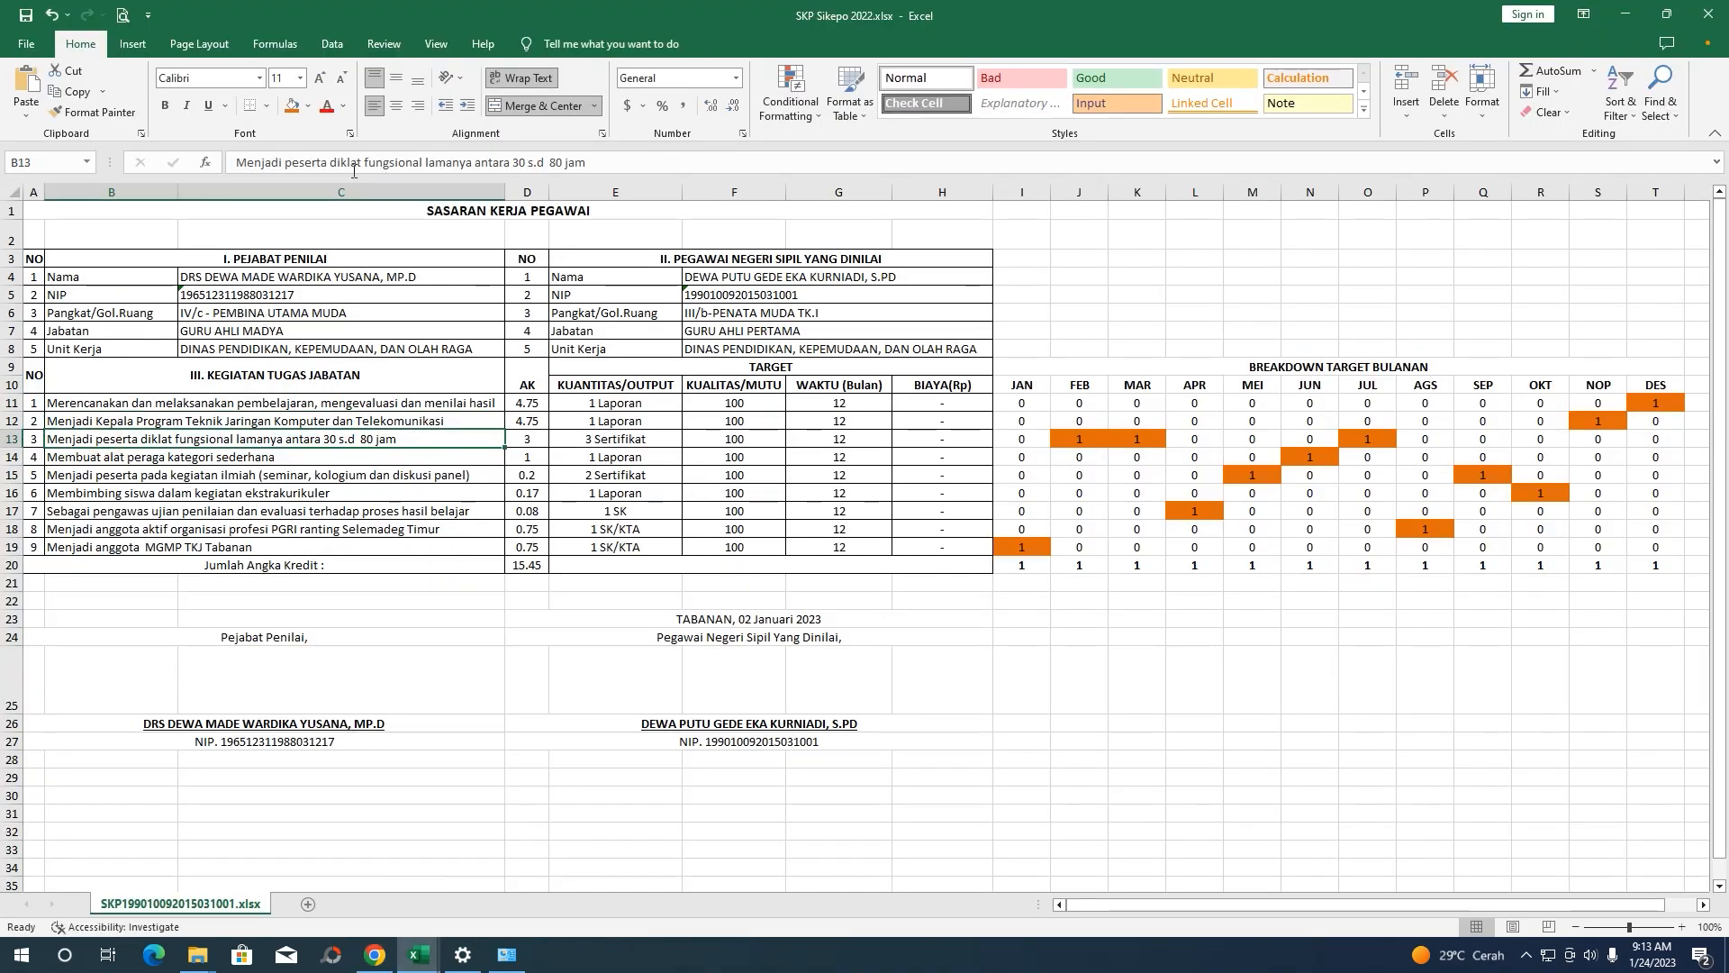
{"action": "left_click_drag", "start_coordinate": [586, 162], "coordinate": [234, 163]}
{"action": "key", "text": "ctrl+c"}
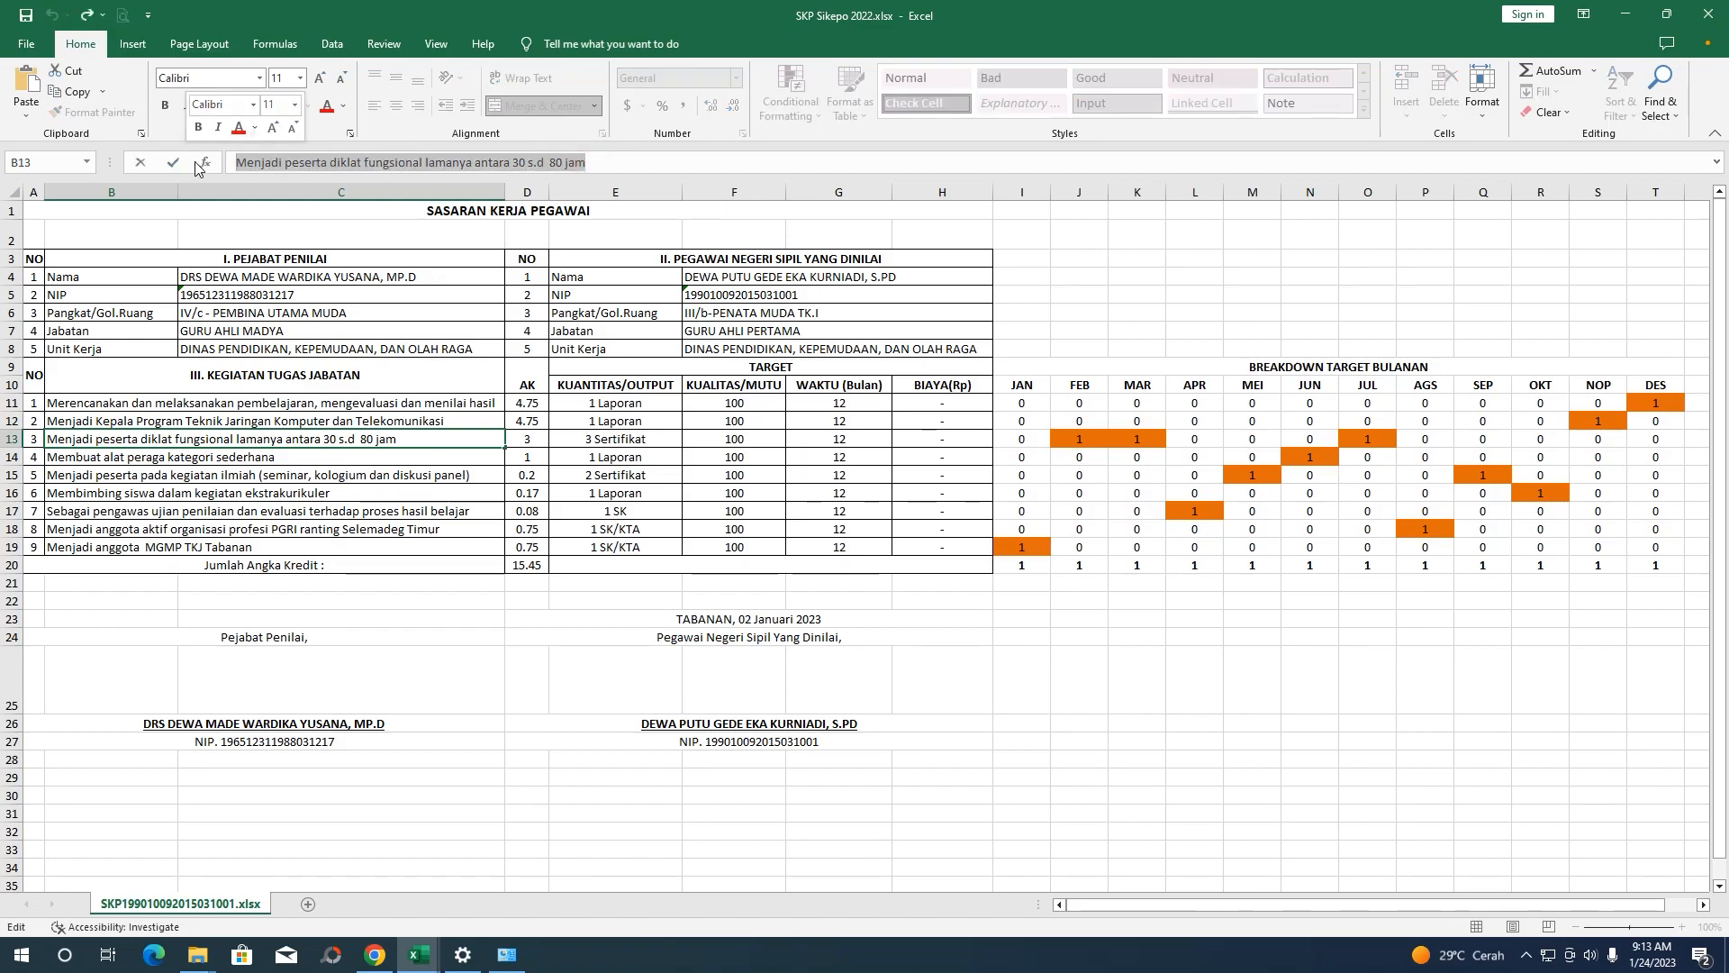
{"action": "left_click", "coordinate": [390, 953]}
{"action": "left_click", "coordinate": [458, 298]}
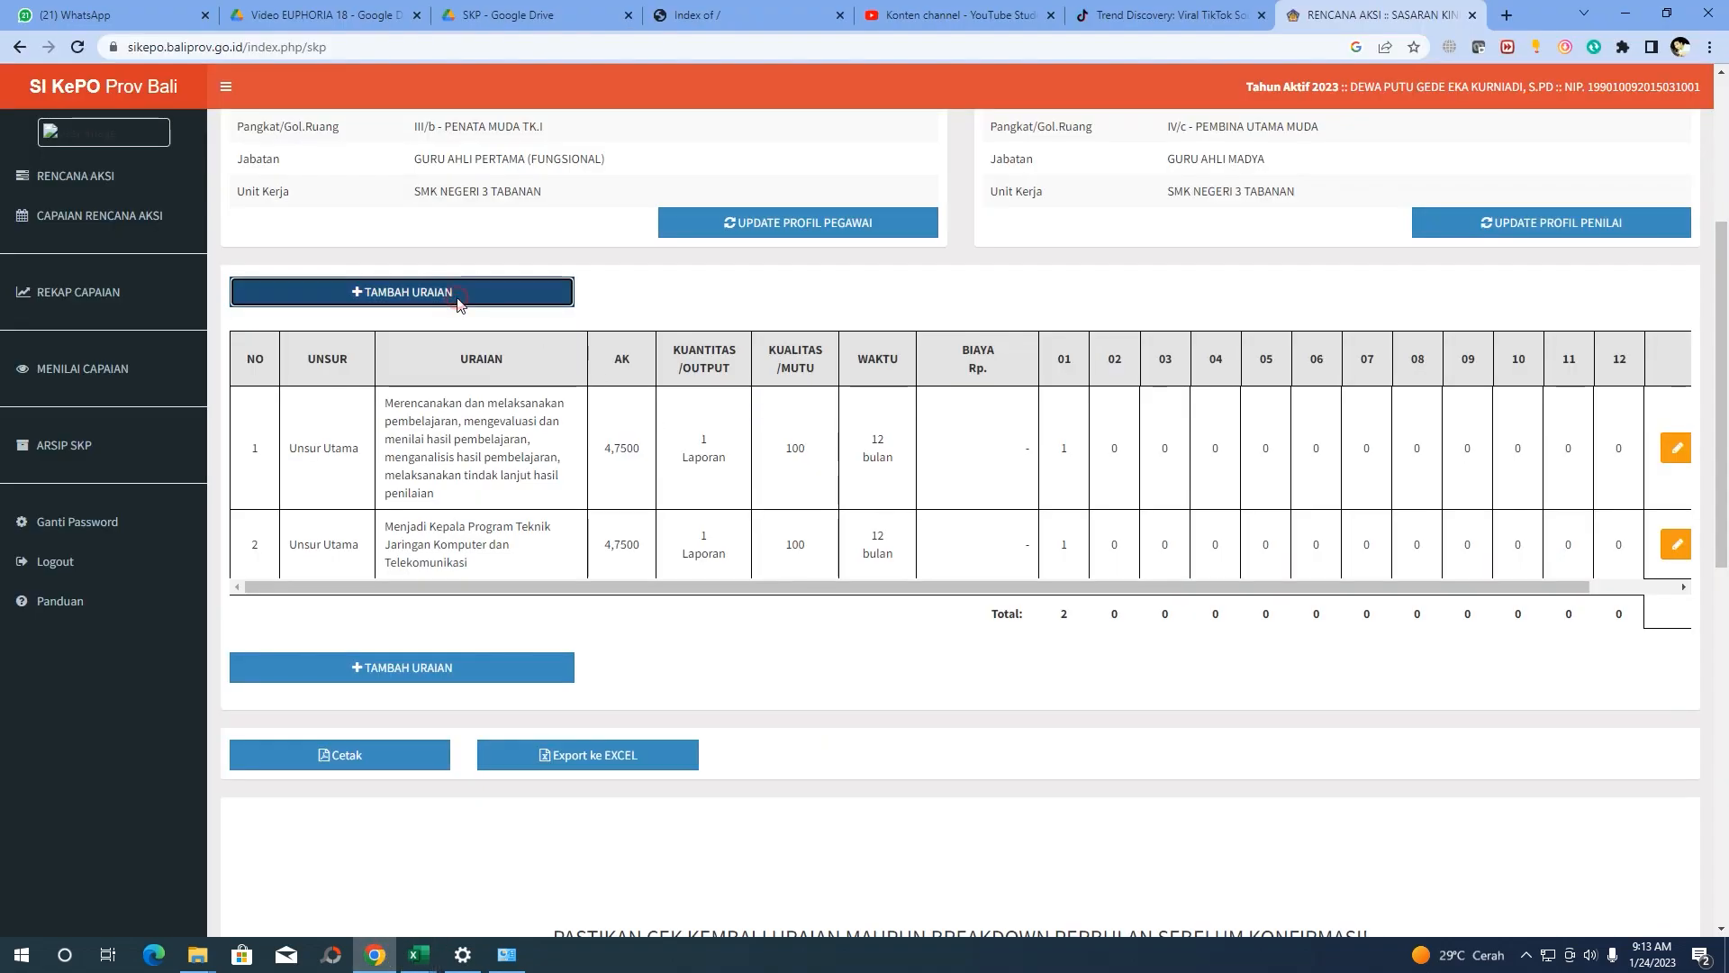
{"action": "left_click", "coordinate": [811, 217]}
Paste the row 13 task into Uraian and check its quantity and credit values in Excel
{"action": "key", "text": "ctrl+v"}
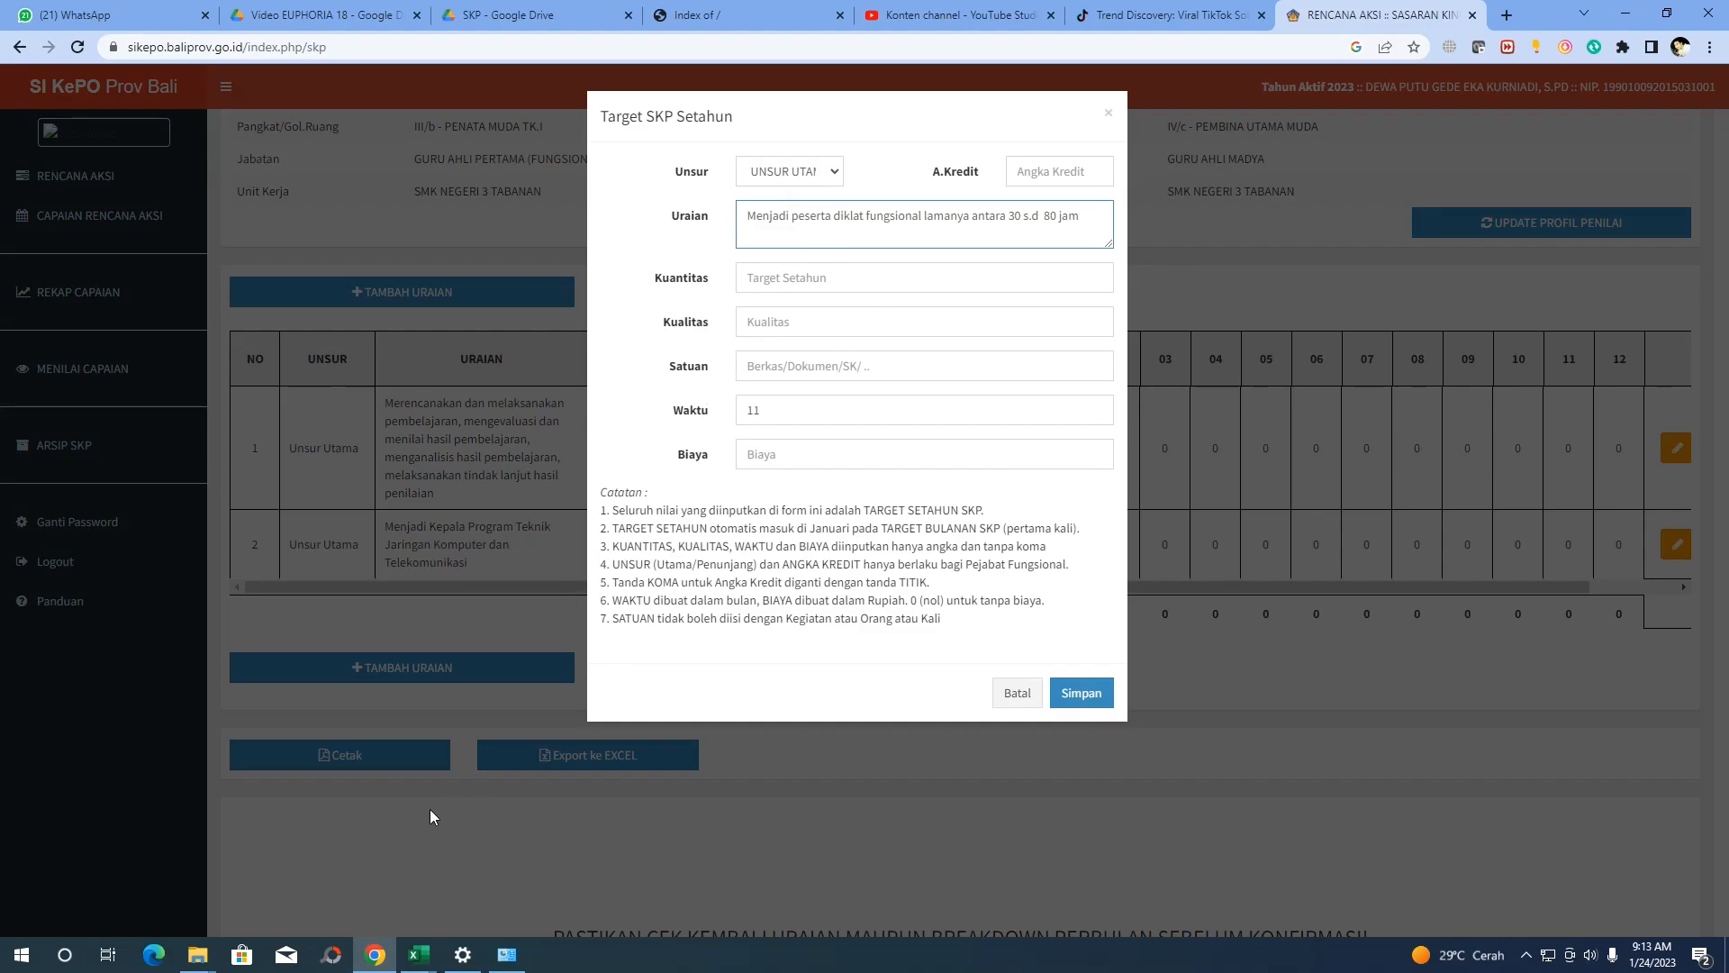
{"action": "left_click", "coordinate": [418, 955]}
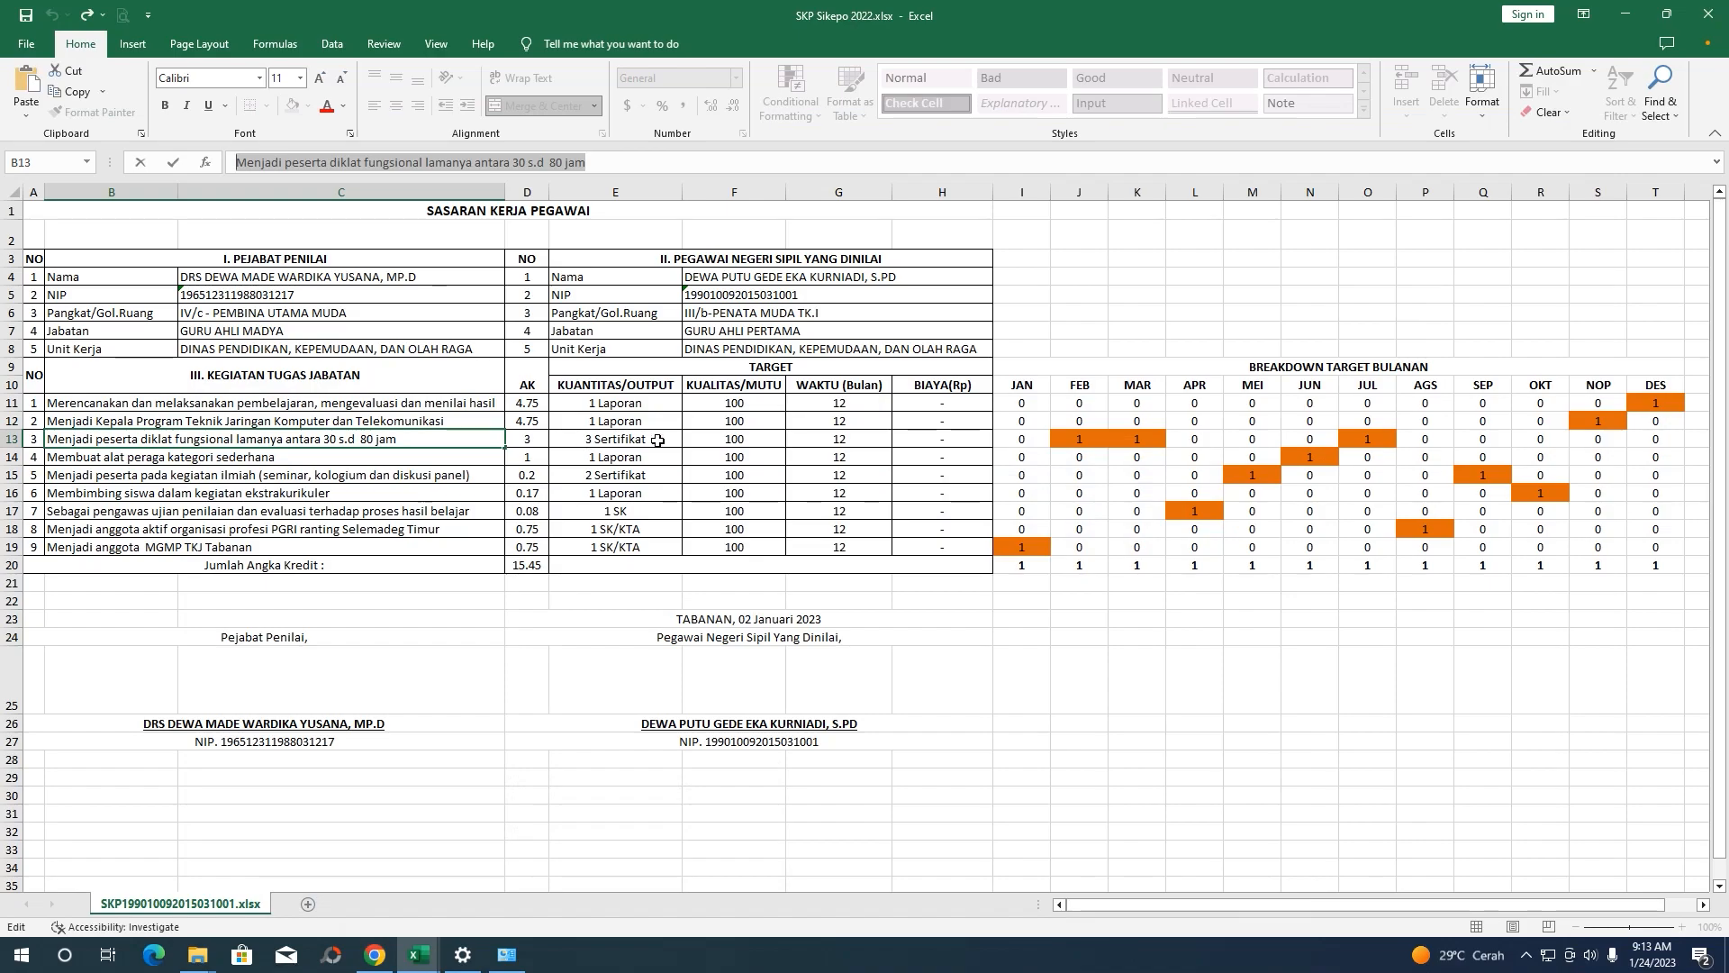
{"action": "left_click", "coordinate": [615, 443]}
{"action": "left_click", "coordinate": [535, 441]}
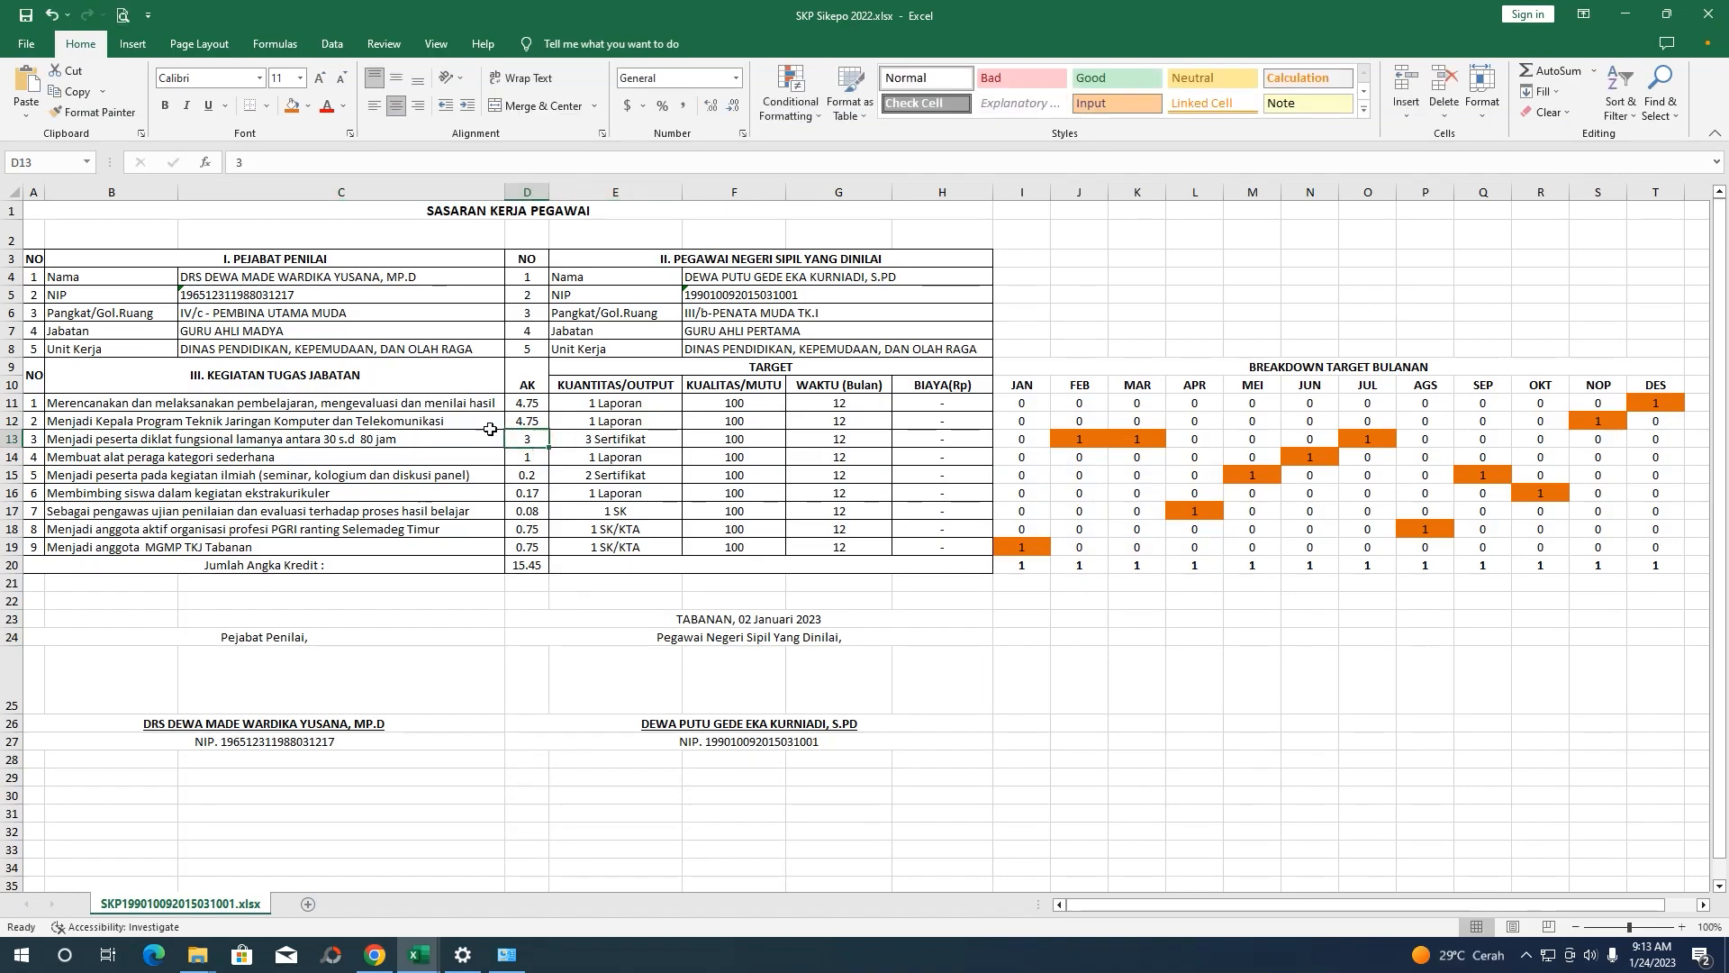
{"action": "left_click", "coordinate": [300, 436]}
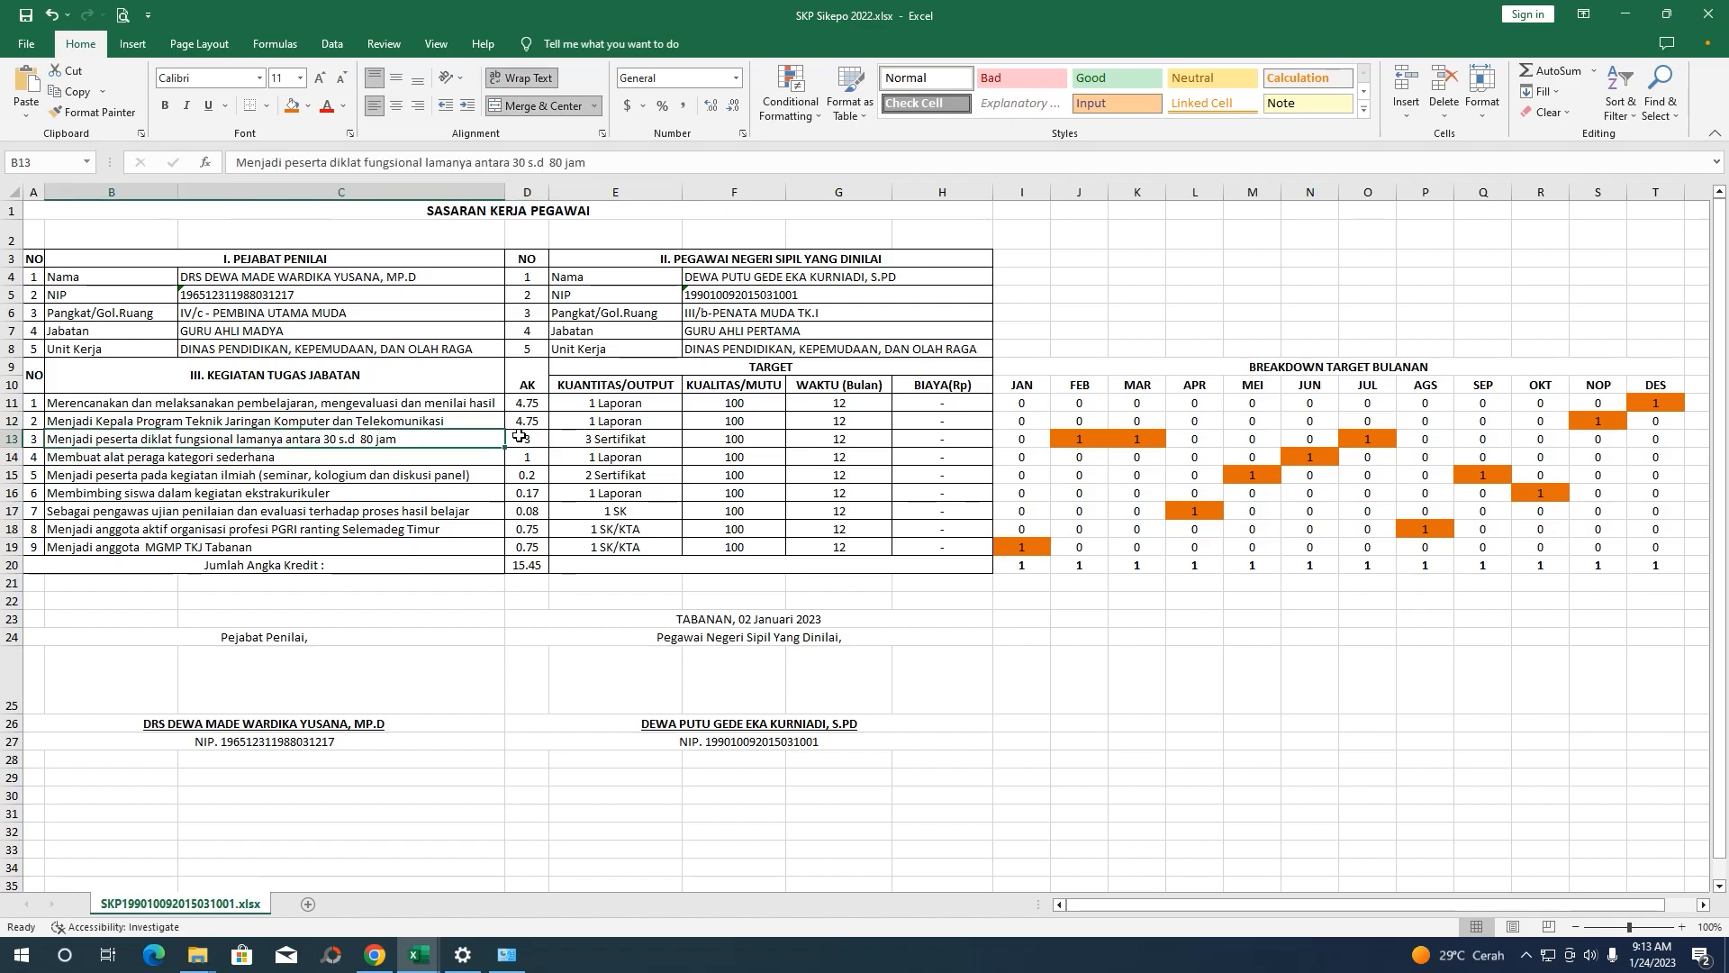
{"action": "mouse_move", "coordinate": [432, 963]}
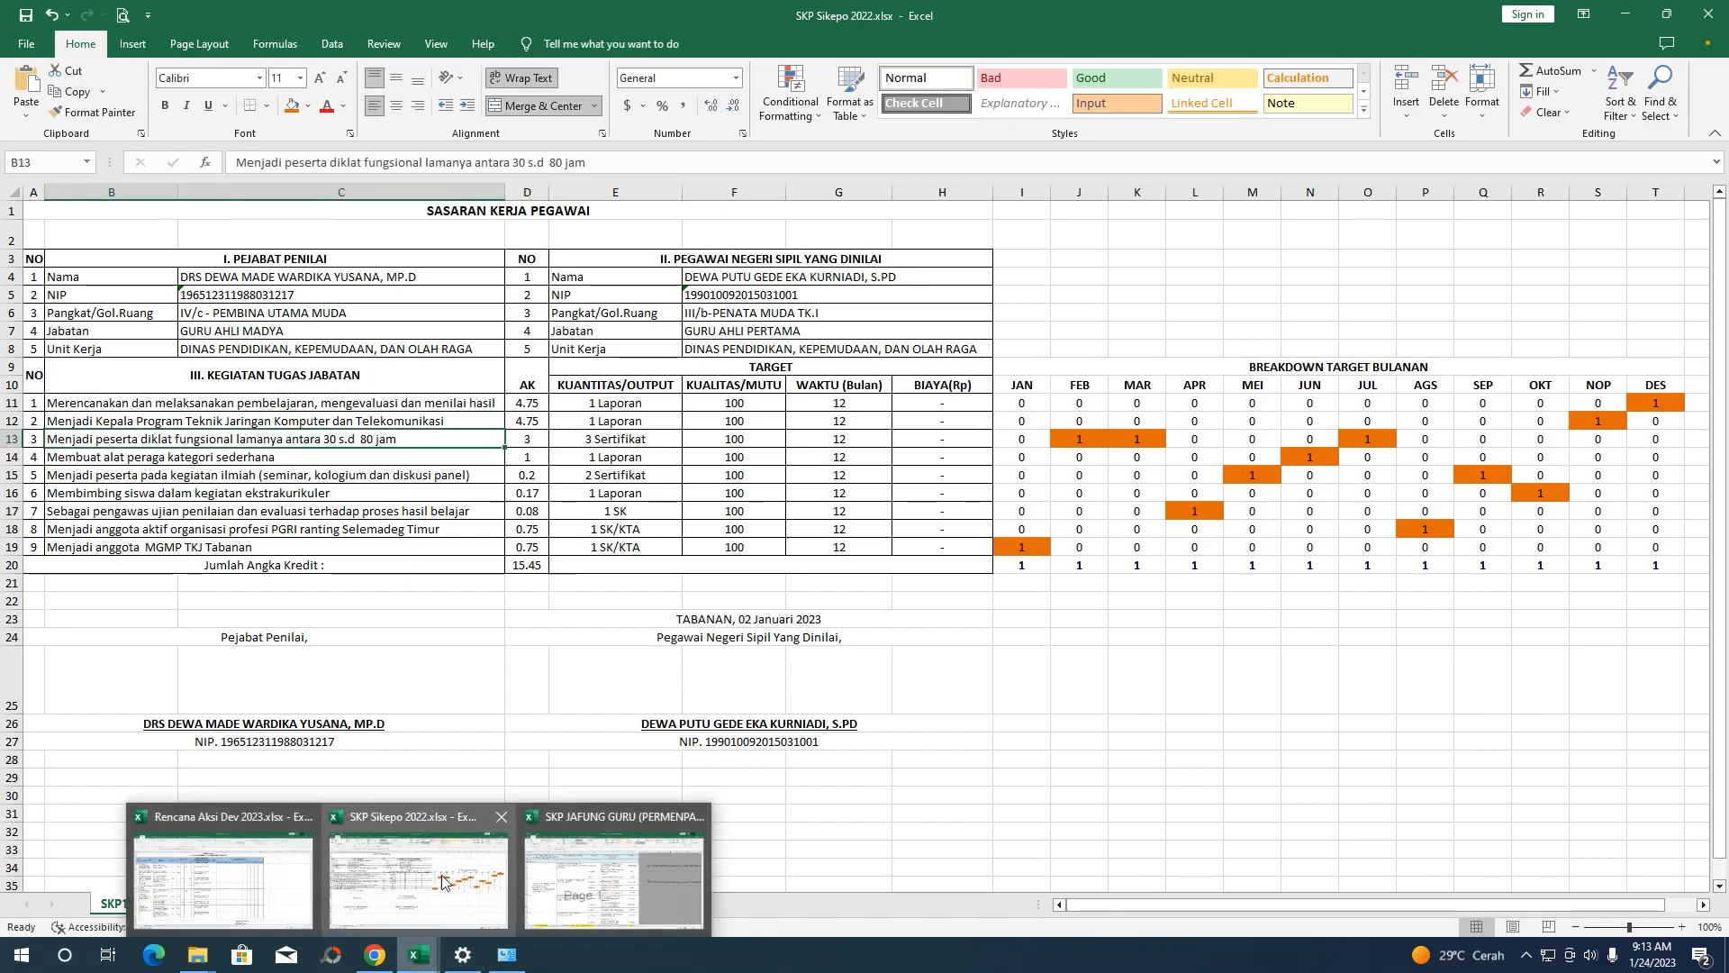
{"action": "mouse_move", "coordinate": [618, 865]}
{"action": "mouse_move", "coordinate": [448, 869]}
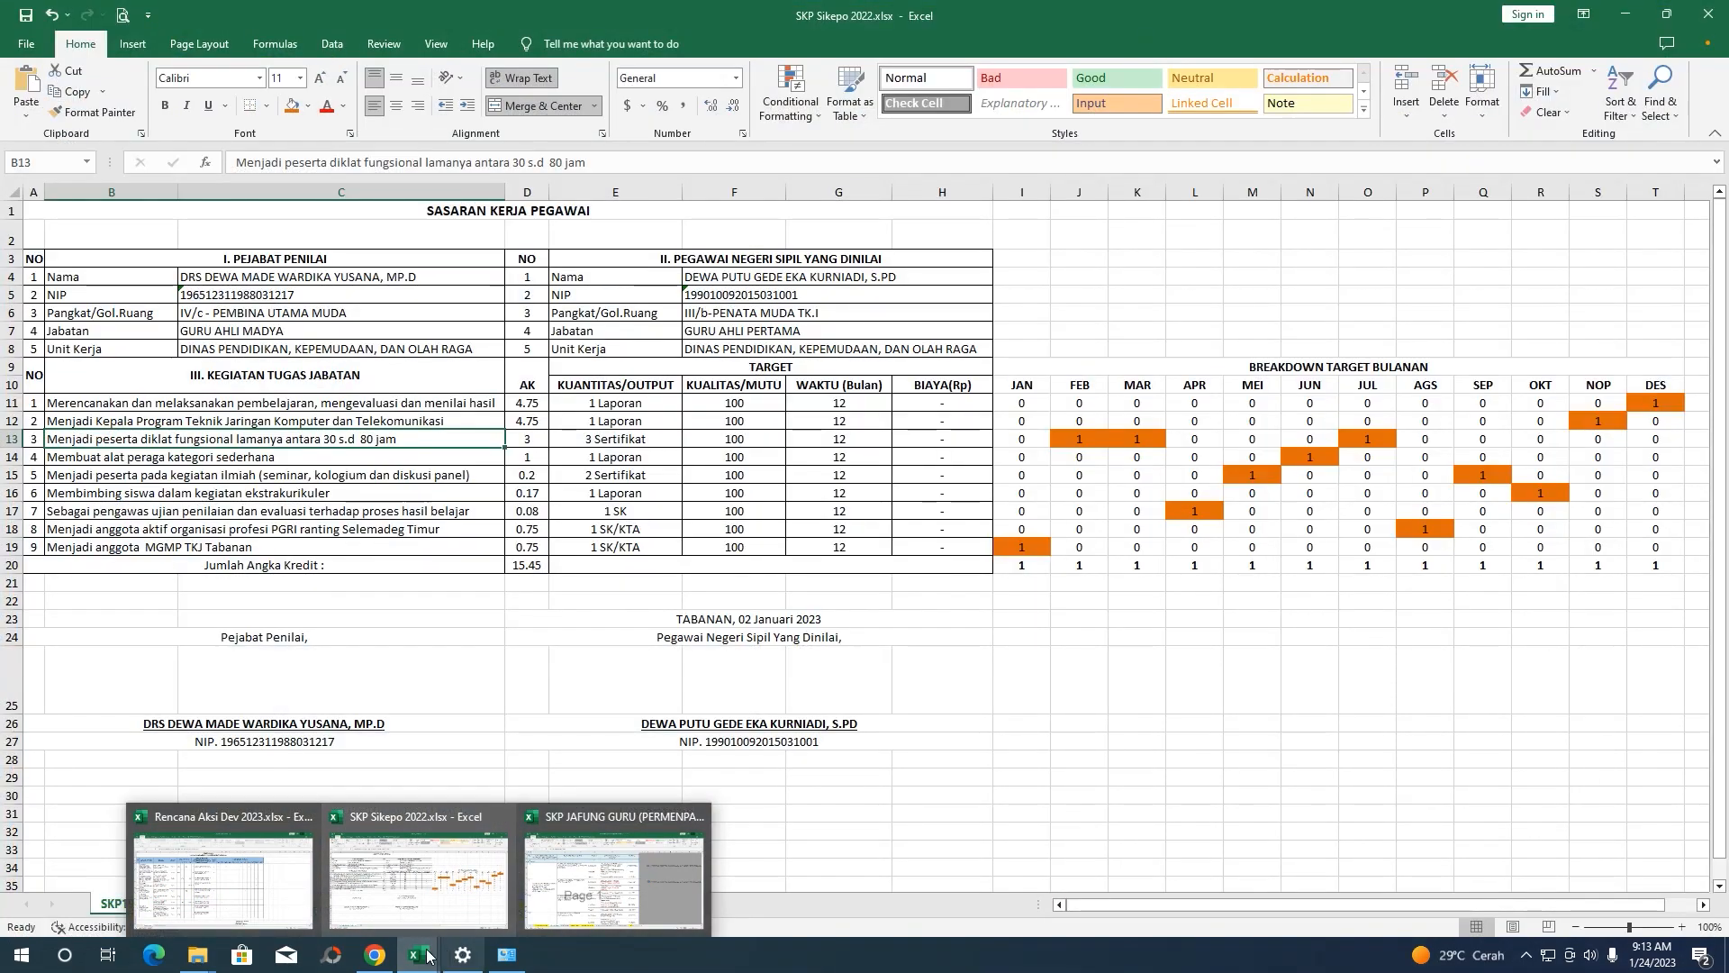
{"action": "left_click", "coordinate": [419, 879]}
{"action": "left_click", "coordinate": [377, 956]}
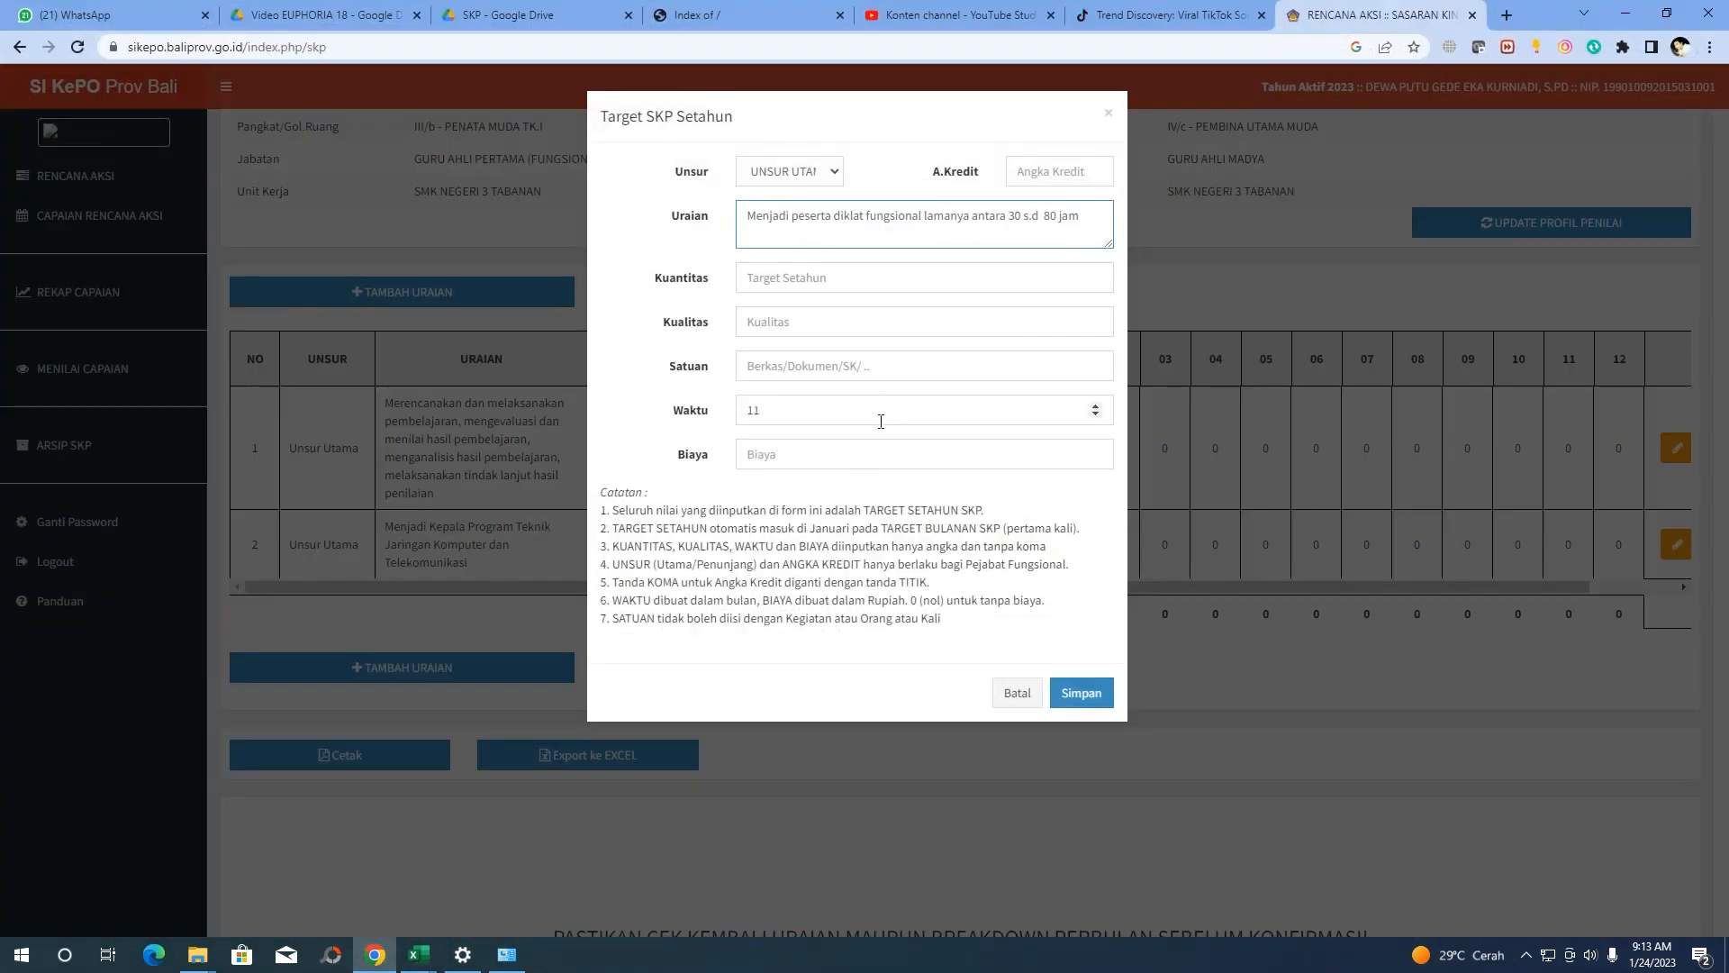
Fill in Kuantitas 3, Kualitas 100, Satuan Sertifikat, Waktu 12, Biaya 0, and save the third row
{"action": "left_click", "coordinate": [757, 278]}
{"action": "left_click", "coordinate": [1038, 173]}
{"action": "type", "text": "1"}
{"action": "left_click", "coordinate": [825, 276]}
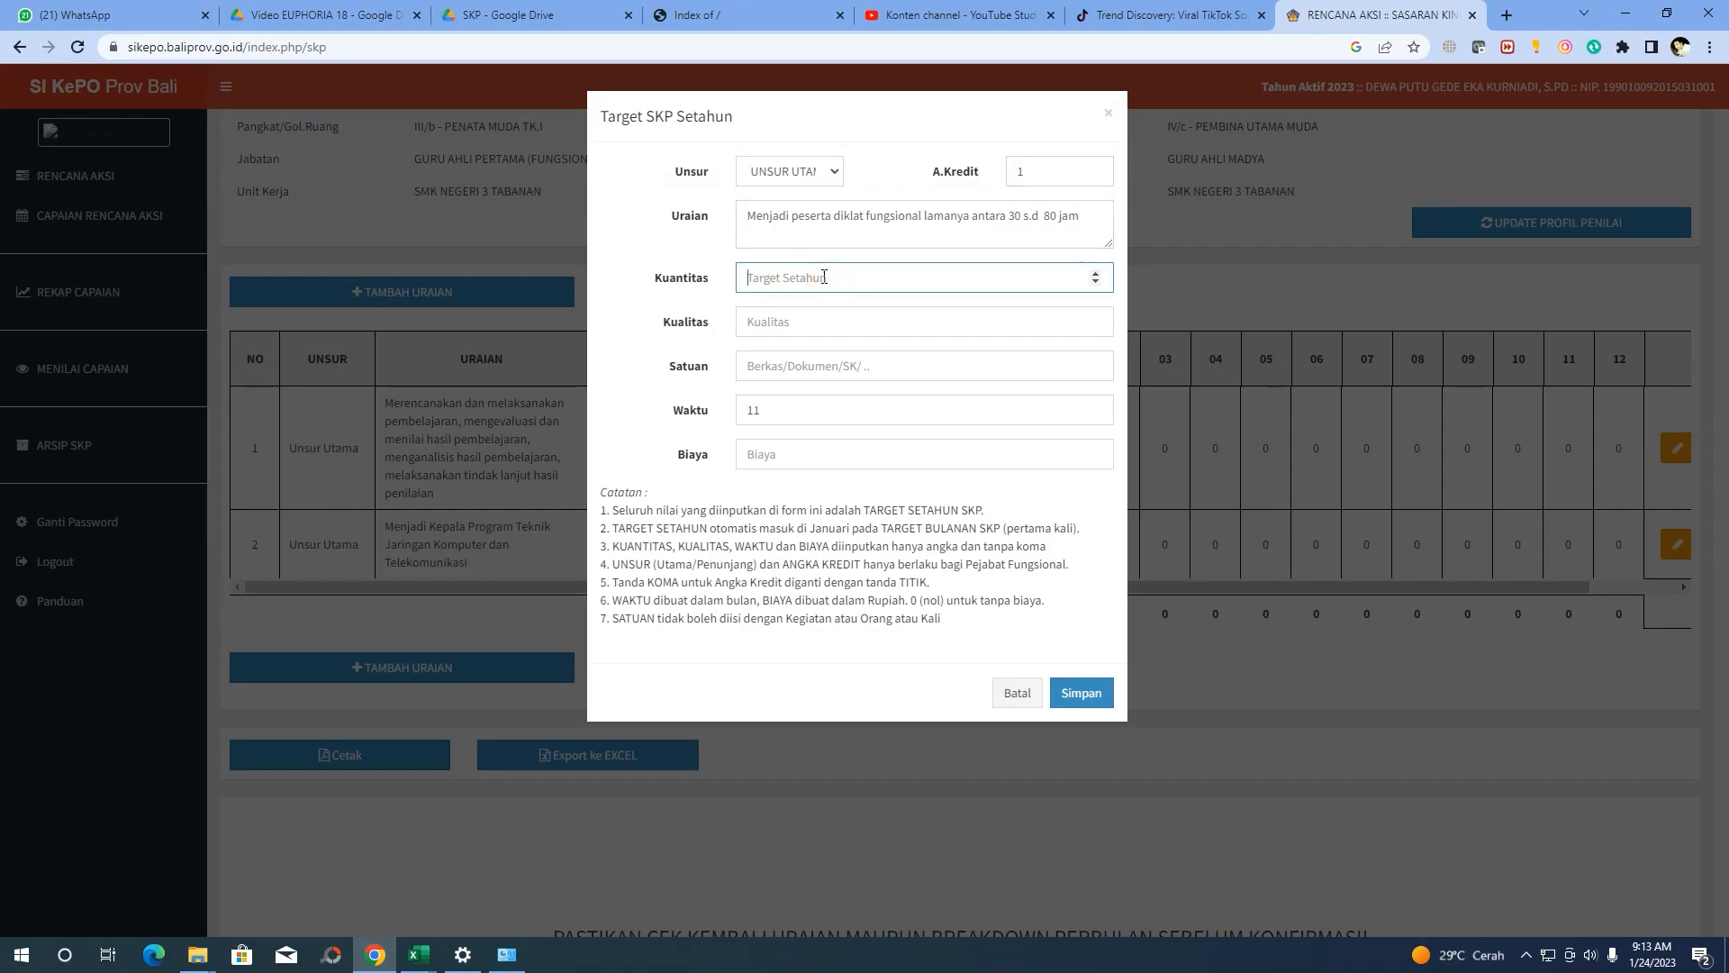
{"action": "type", "text": "3"}
{"action": "left_click", "coordinate": [788, 324]}
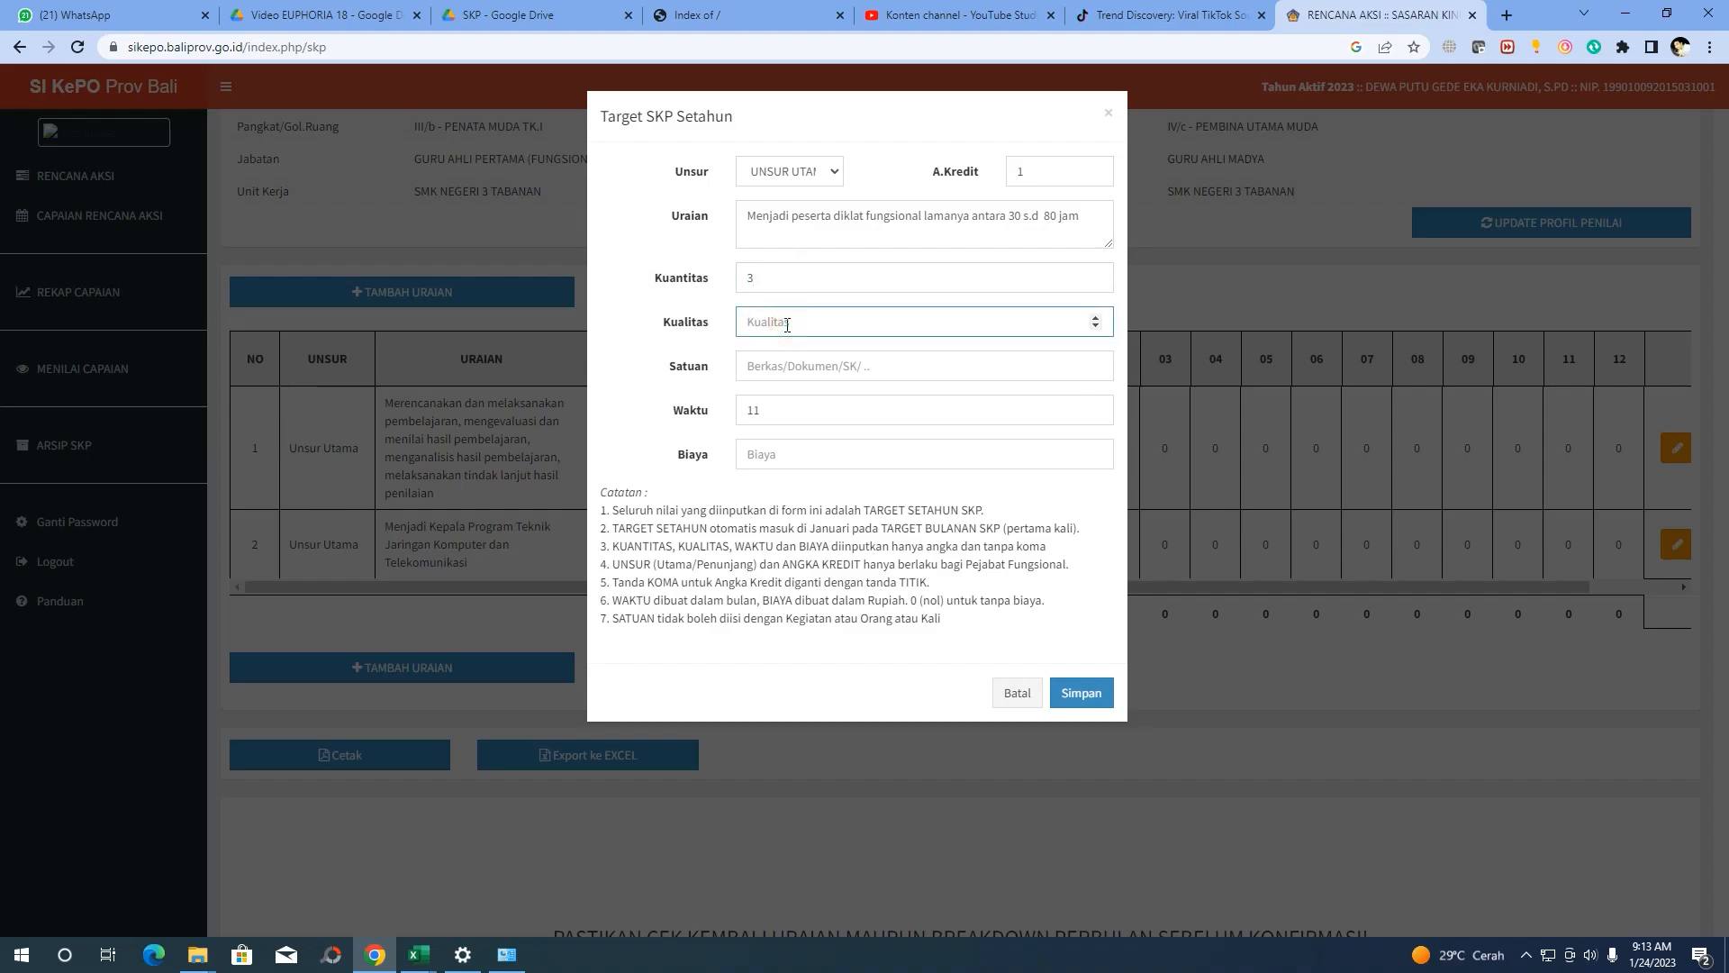
{"action": "type", "text": "100"}
{"action": "left_click", "coordinate": [797, 360]}
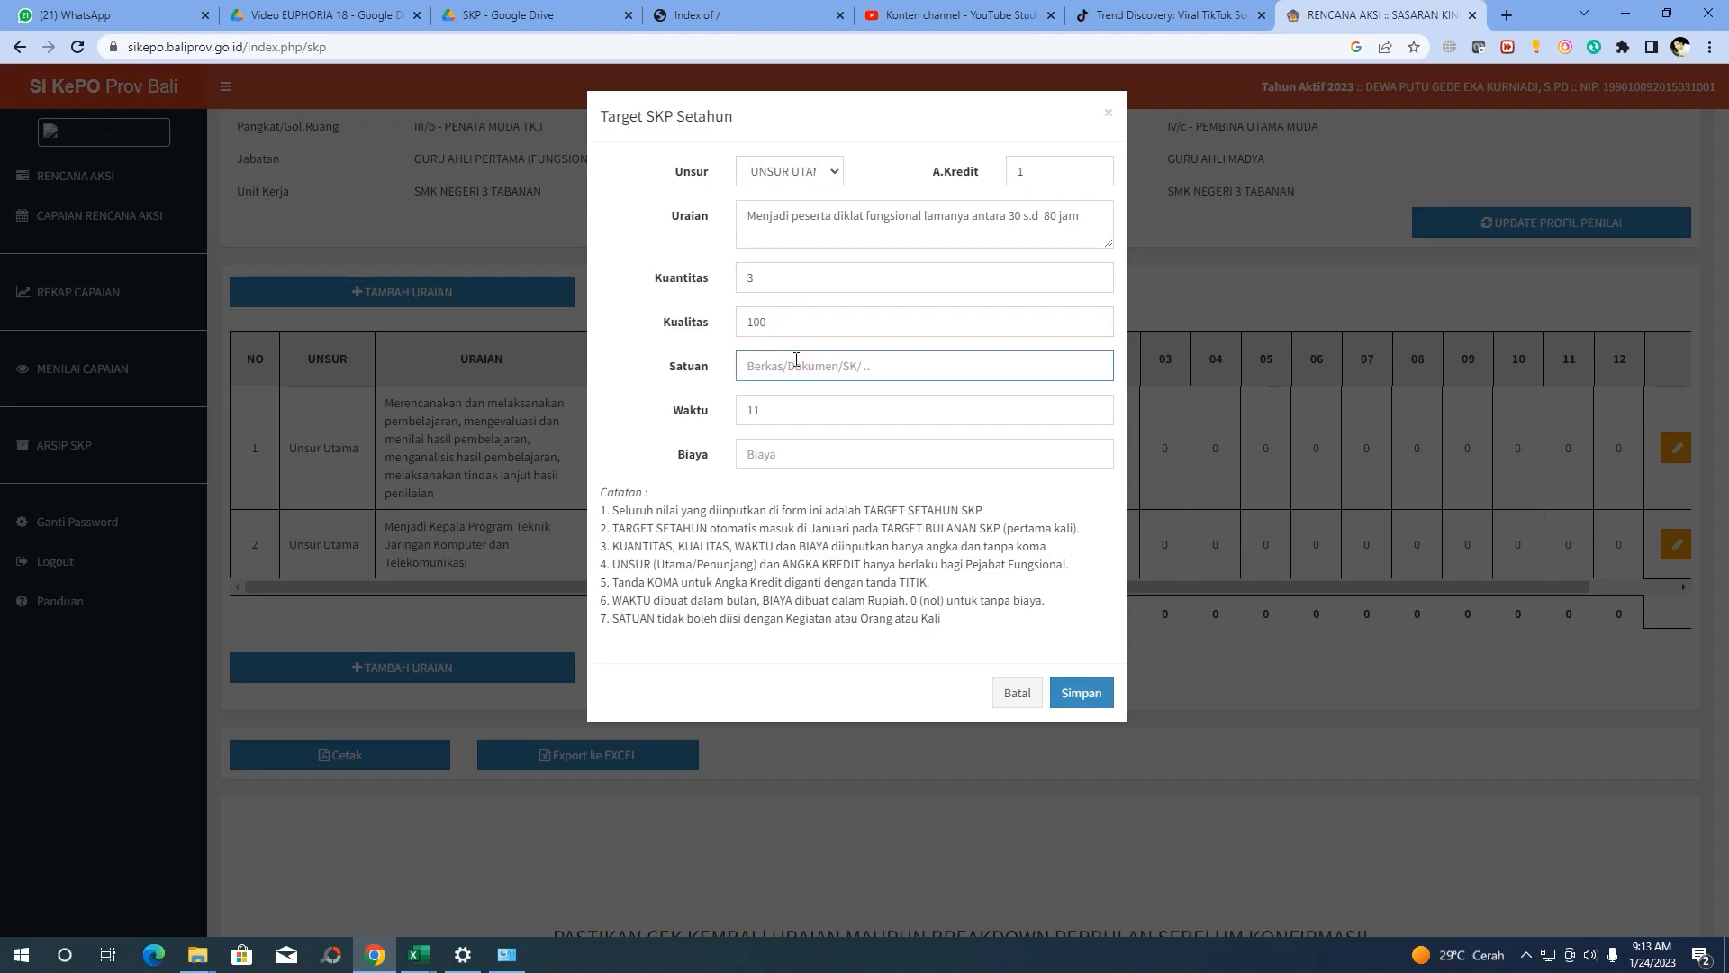
{"action": "left_click", "coordinate": [376, 959]}
{"action": "left_click", "coordinate": [376, 959]}
{"action": "type", "text": "Sertifikat"}
{"action": "left_click", "coordinate": [769, 410]}
{"action": "left_click", "coordinate": [759, 452]}
{"action": "type", "text": "0"}
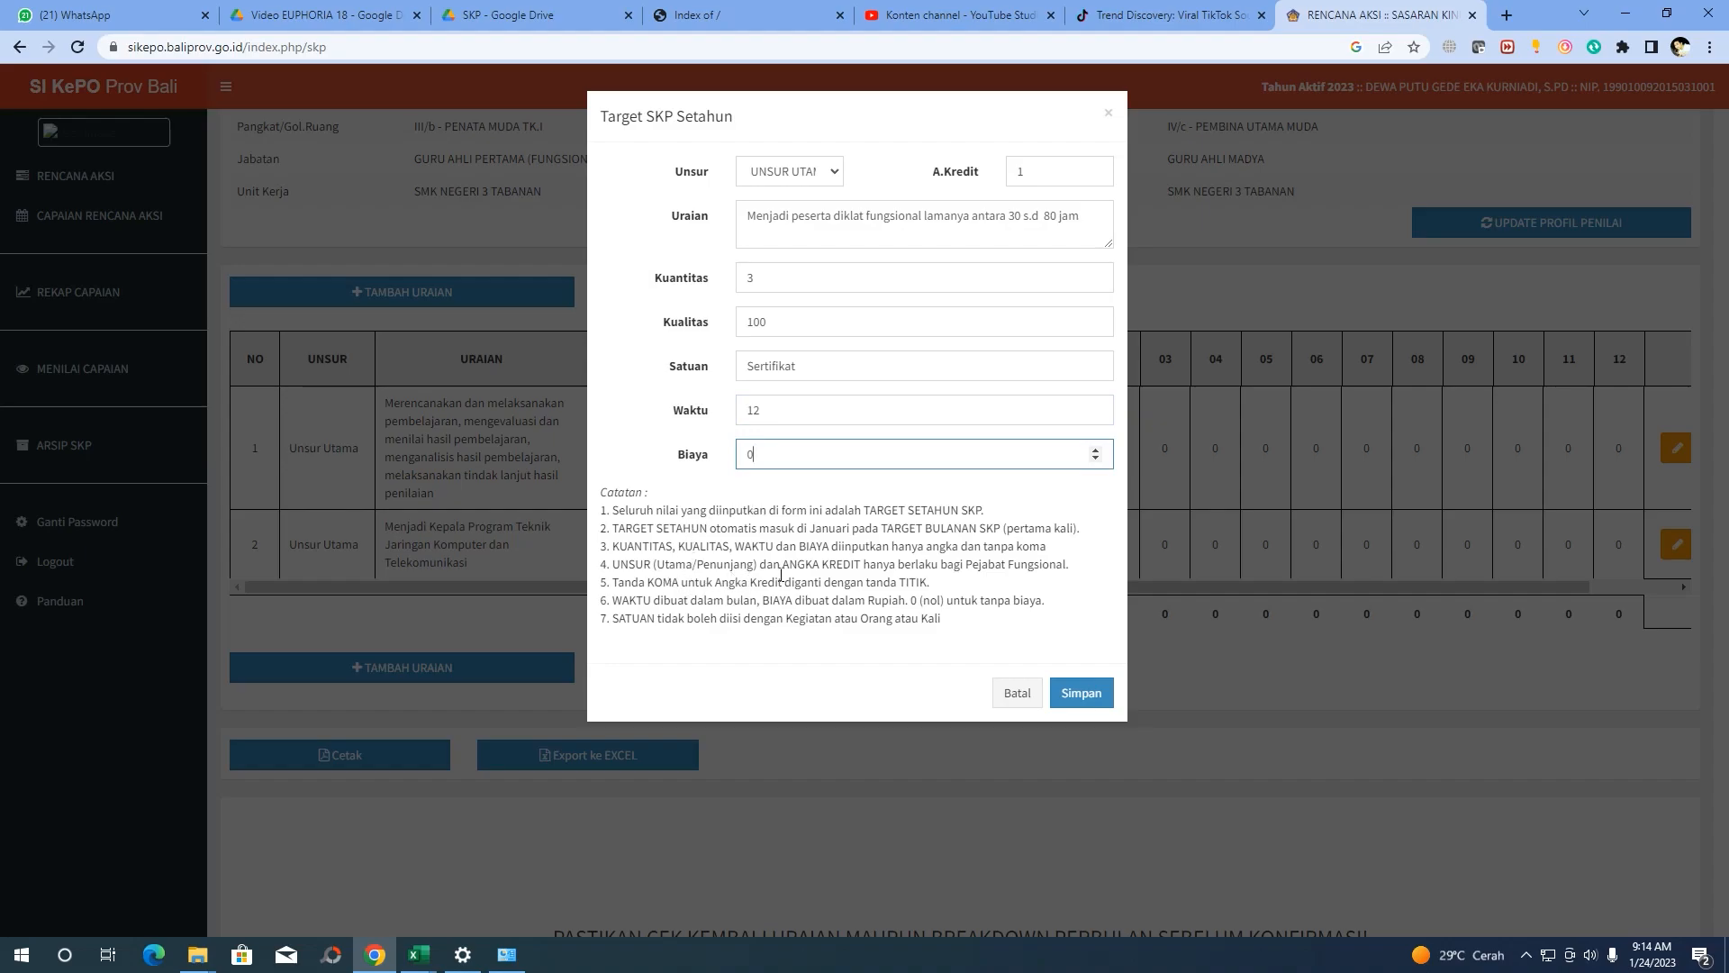
{"action": "left_click", "coordinate": [1083, 693]}
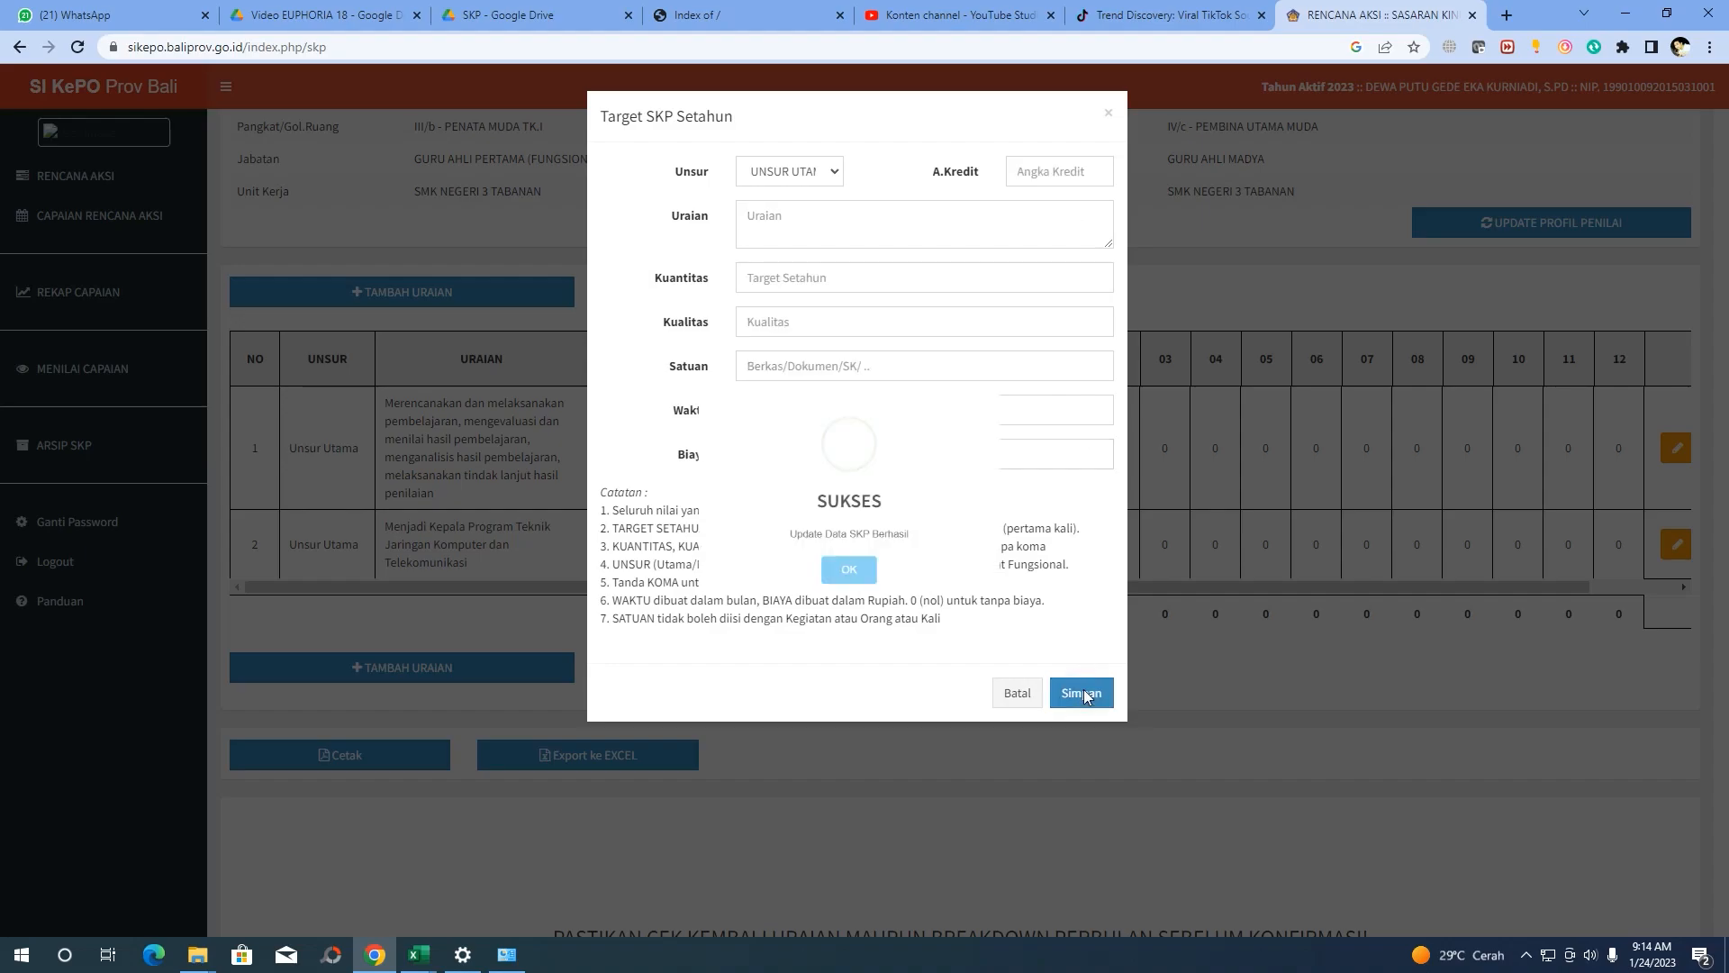
{"action": "left_click", "coordinate": [856, 607]}
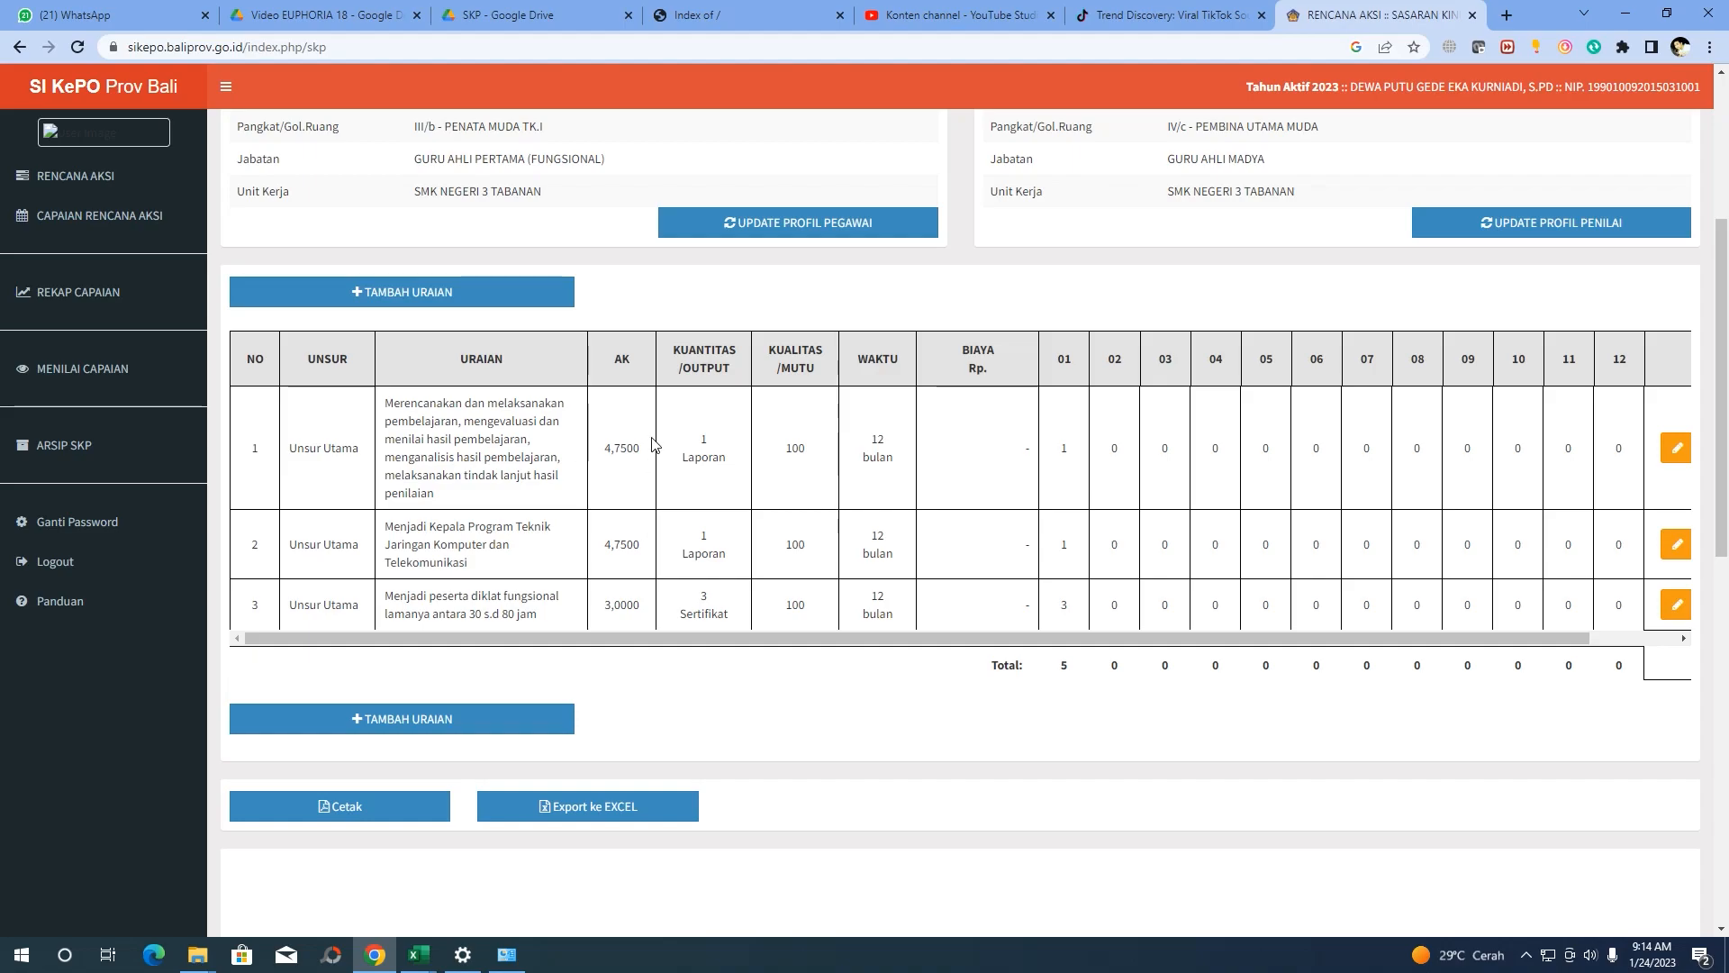
Start a new target form and paste row 14's 'Membuat alat peraga kategori sederhana' into Uraian
{"action": "scroll", "coordinate": [620, 541], "scroll_direction": "down", "scroll_amount": 1}
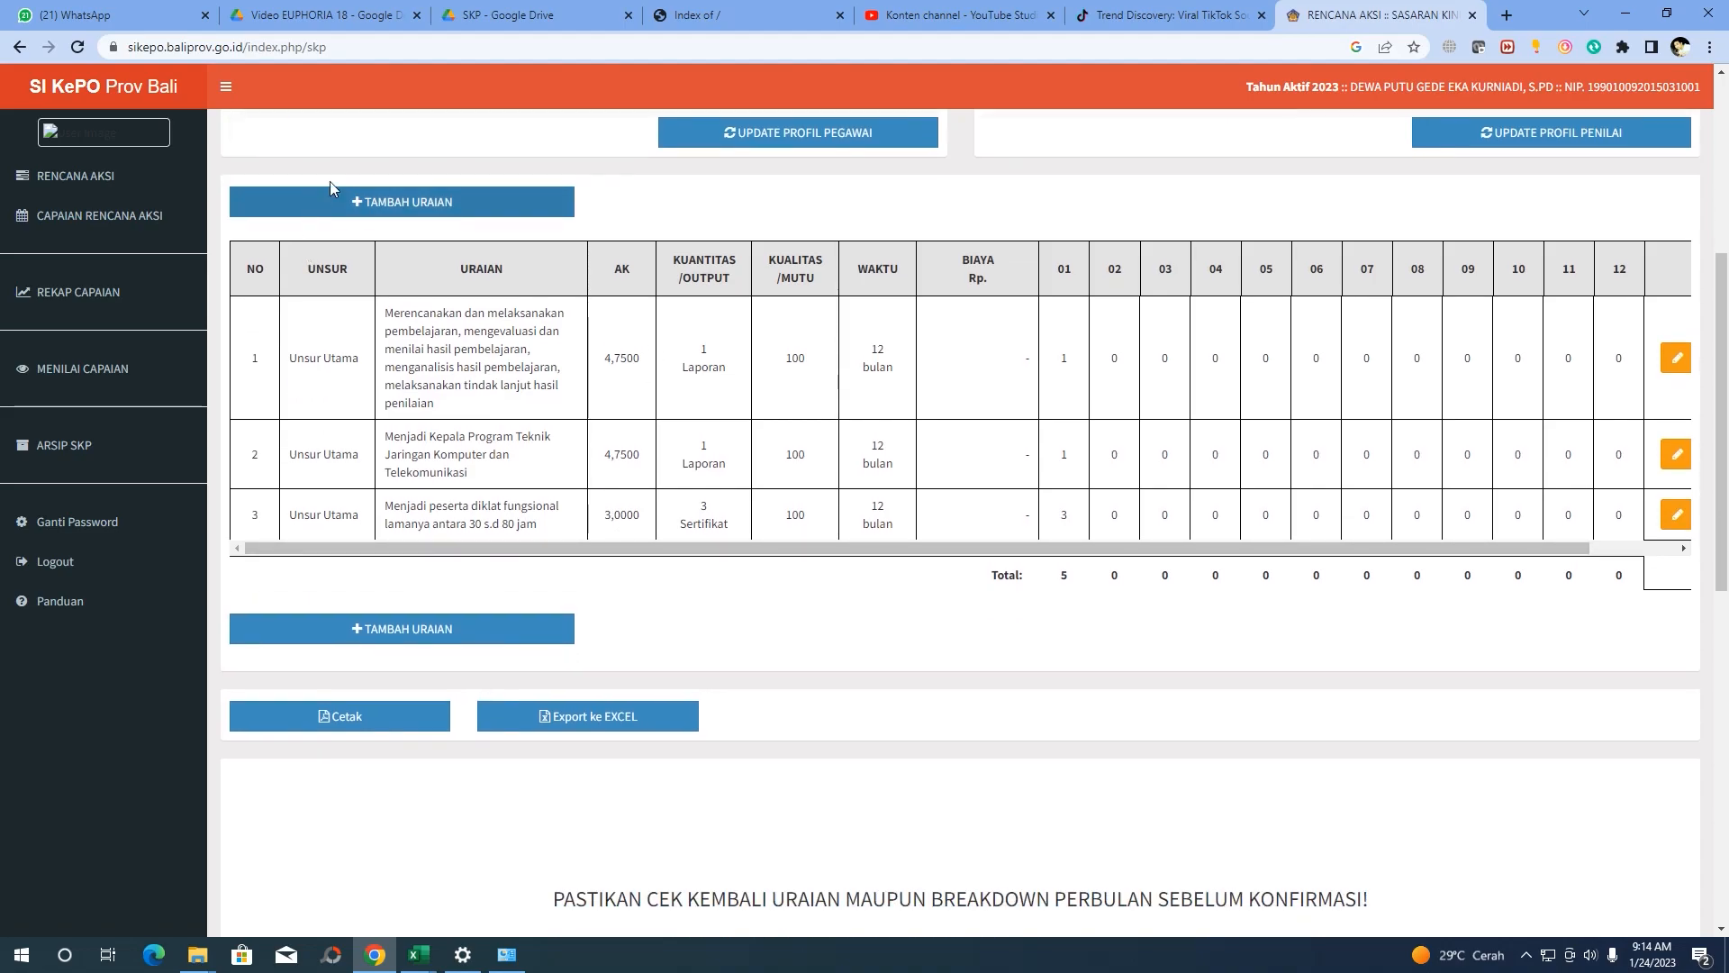
{"action": "left_click", "coordinate": [411, 208]}
{"action": "mouse_move", "coordinate": [421, 953]}
{"action": "left_click", "coordinate": [477, 856]}
{"action": "left_click", "coordinate": [85, 452]}
{"action": "left_click_drag", "start_coordinate": [475, 164], "coordinate": [180, 171]}
{"action": "key", "text": "ctrl+c"}
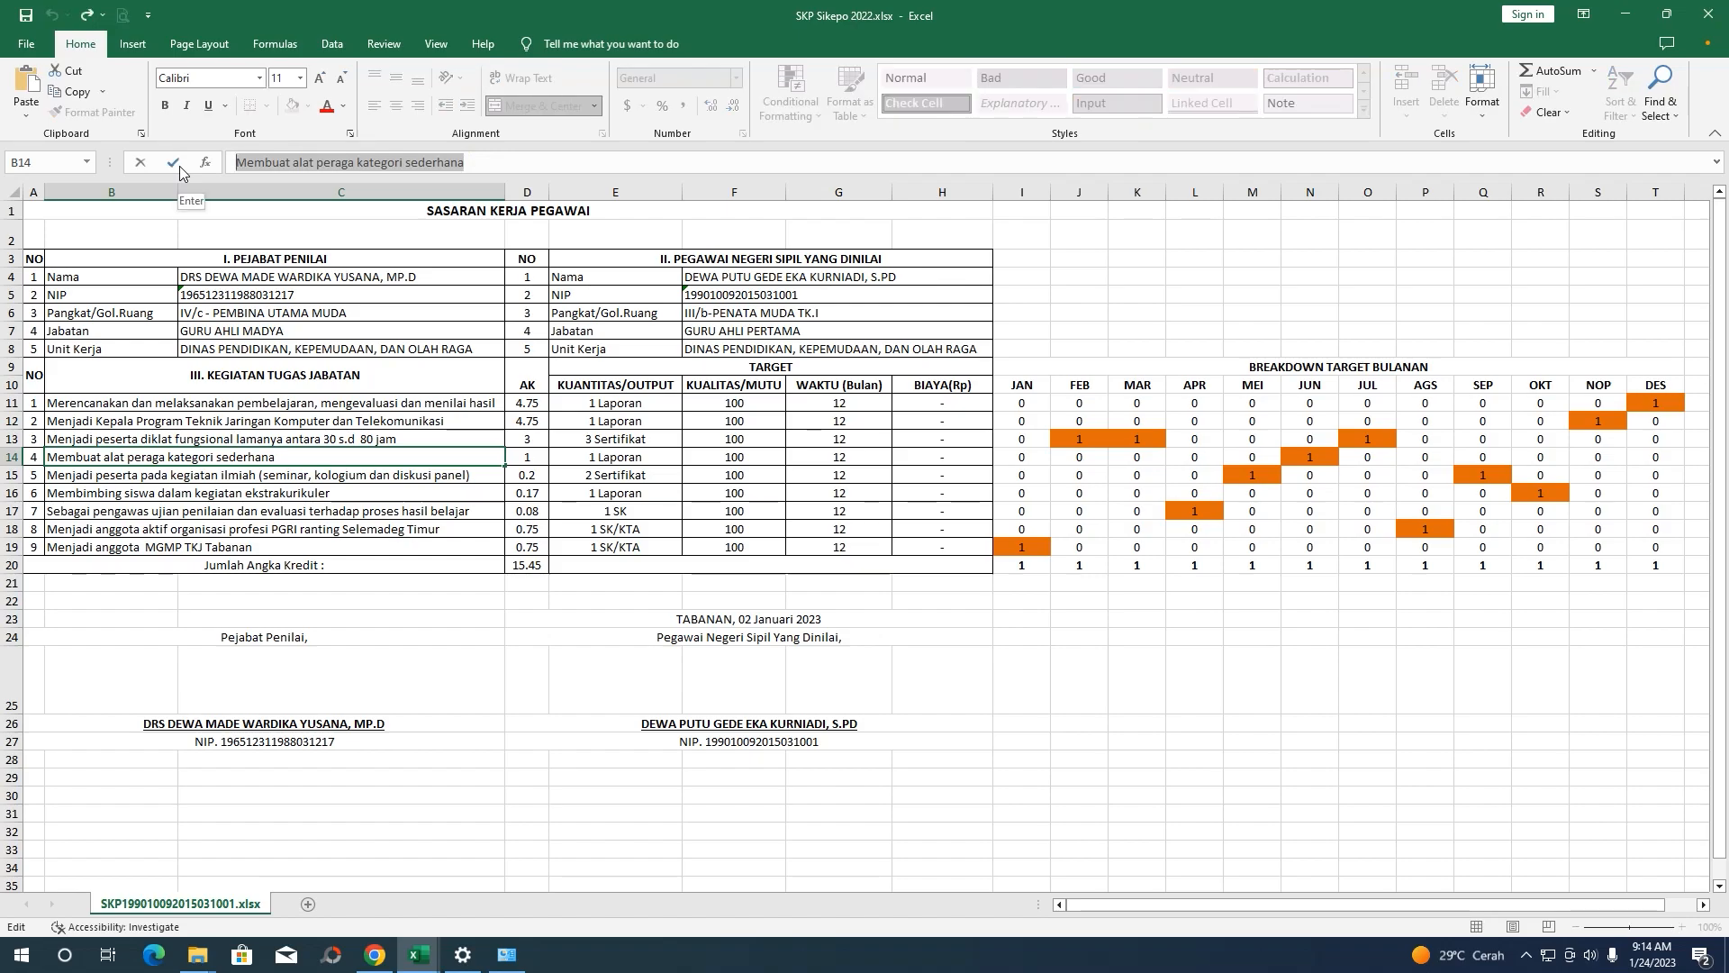
{"action": "left_click", "coordinate": [418, 955]}
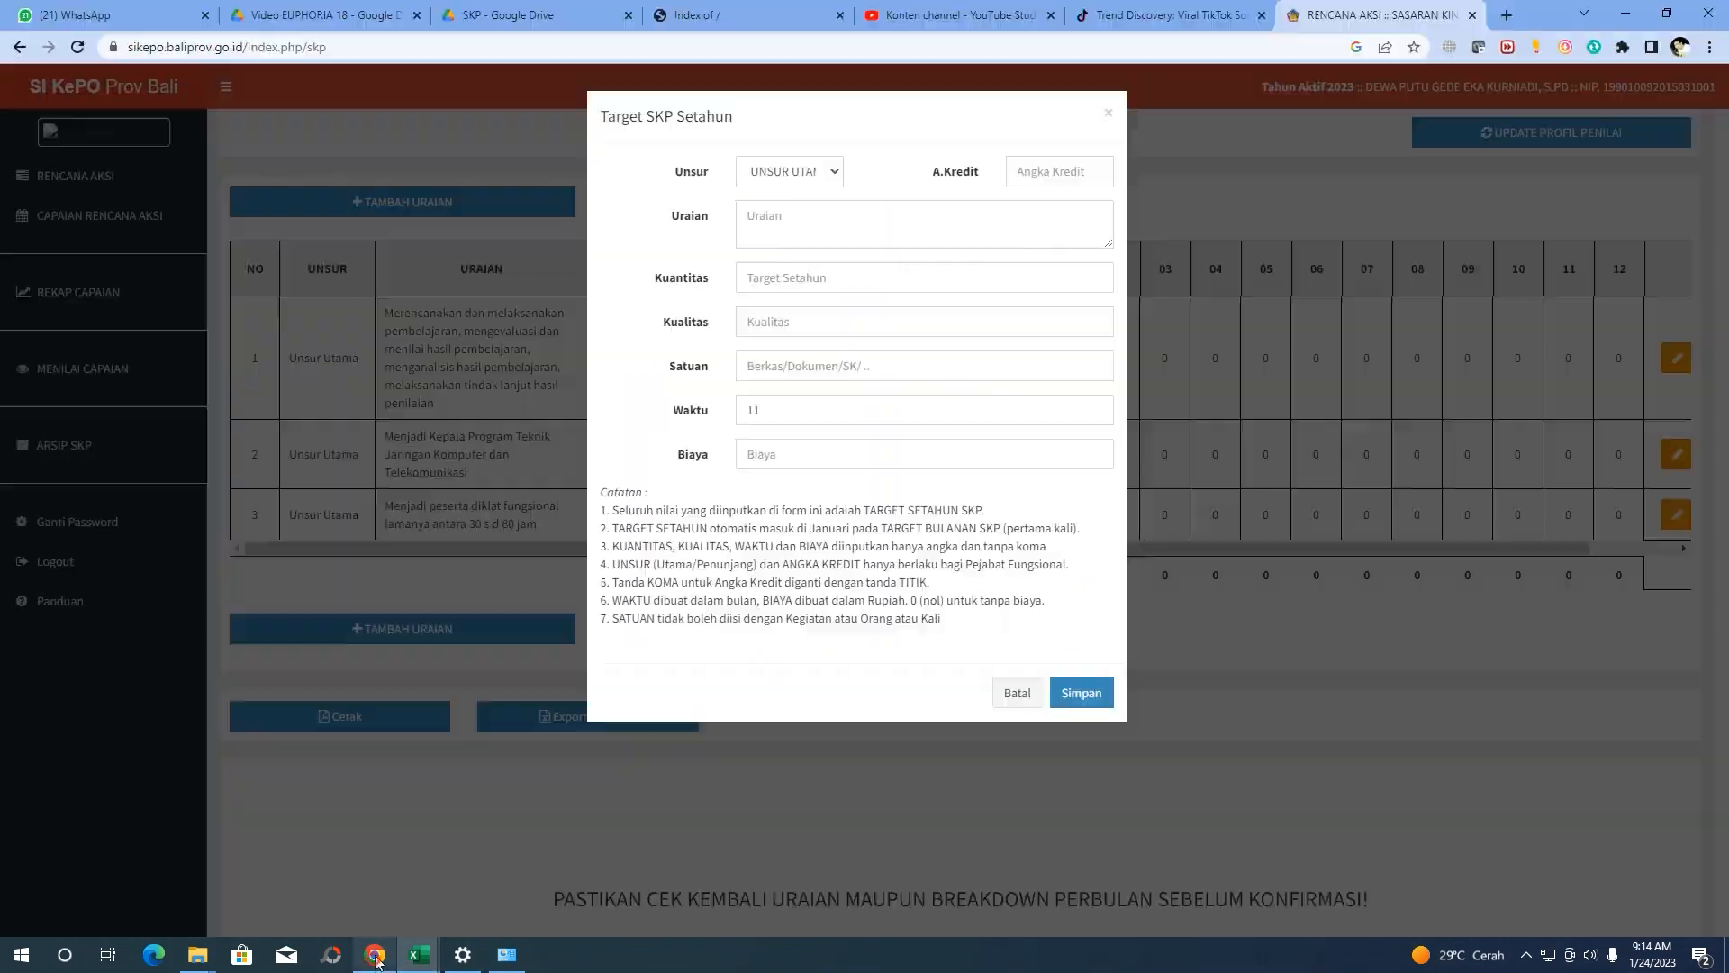
{"action": "key", "text": "alt+Tab"}
{"action": "left_click", "coordinate": [791, 229]}
{"action": "key", "text": "ctrl+v"}
Enter Kuantitas 1, Kualitas 100 and Satuan Laporan, confirming the unit in the Excel sheet
{"action": "left_click", "coordinate": [785, 276]}
{"action": "type", "text": "1"}
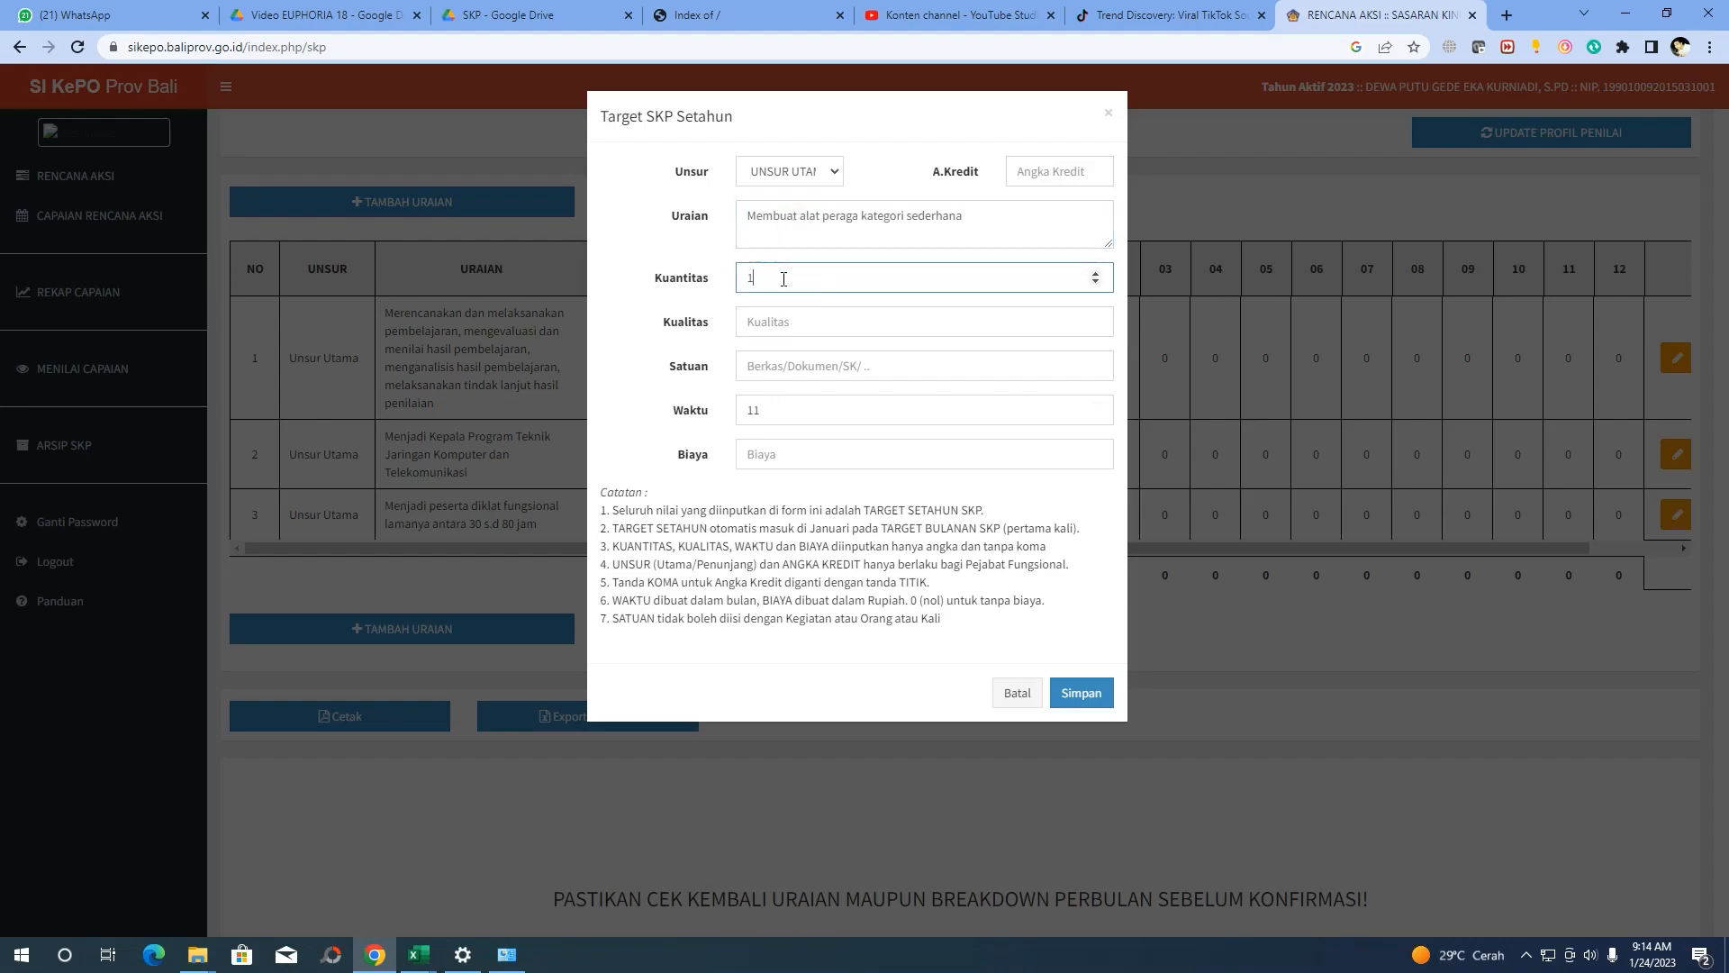
{"action": "left_click", "coordinate": [789, 319]}
{"action": "type", "text": "100"}
{"action": "left_click", "coordinate": [844, 356]}
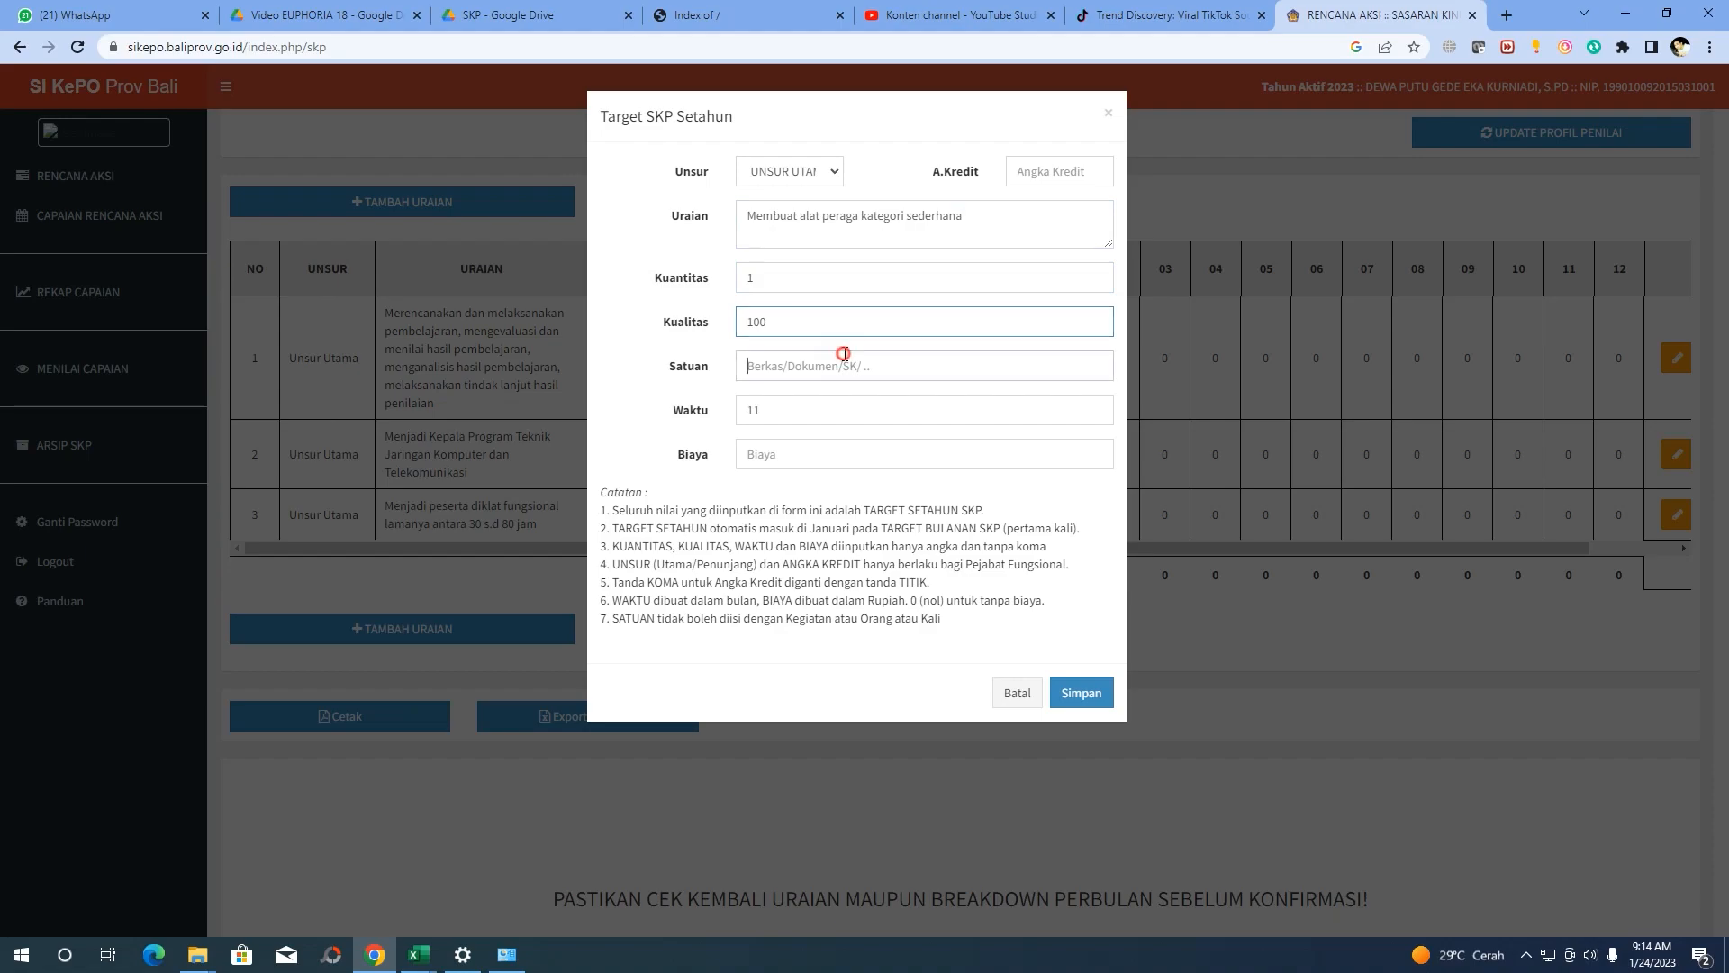
{"action": "left_click", "coordinate": [372, 960]}
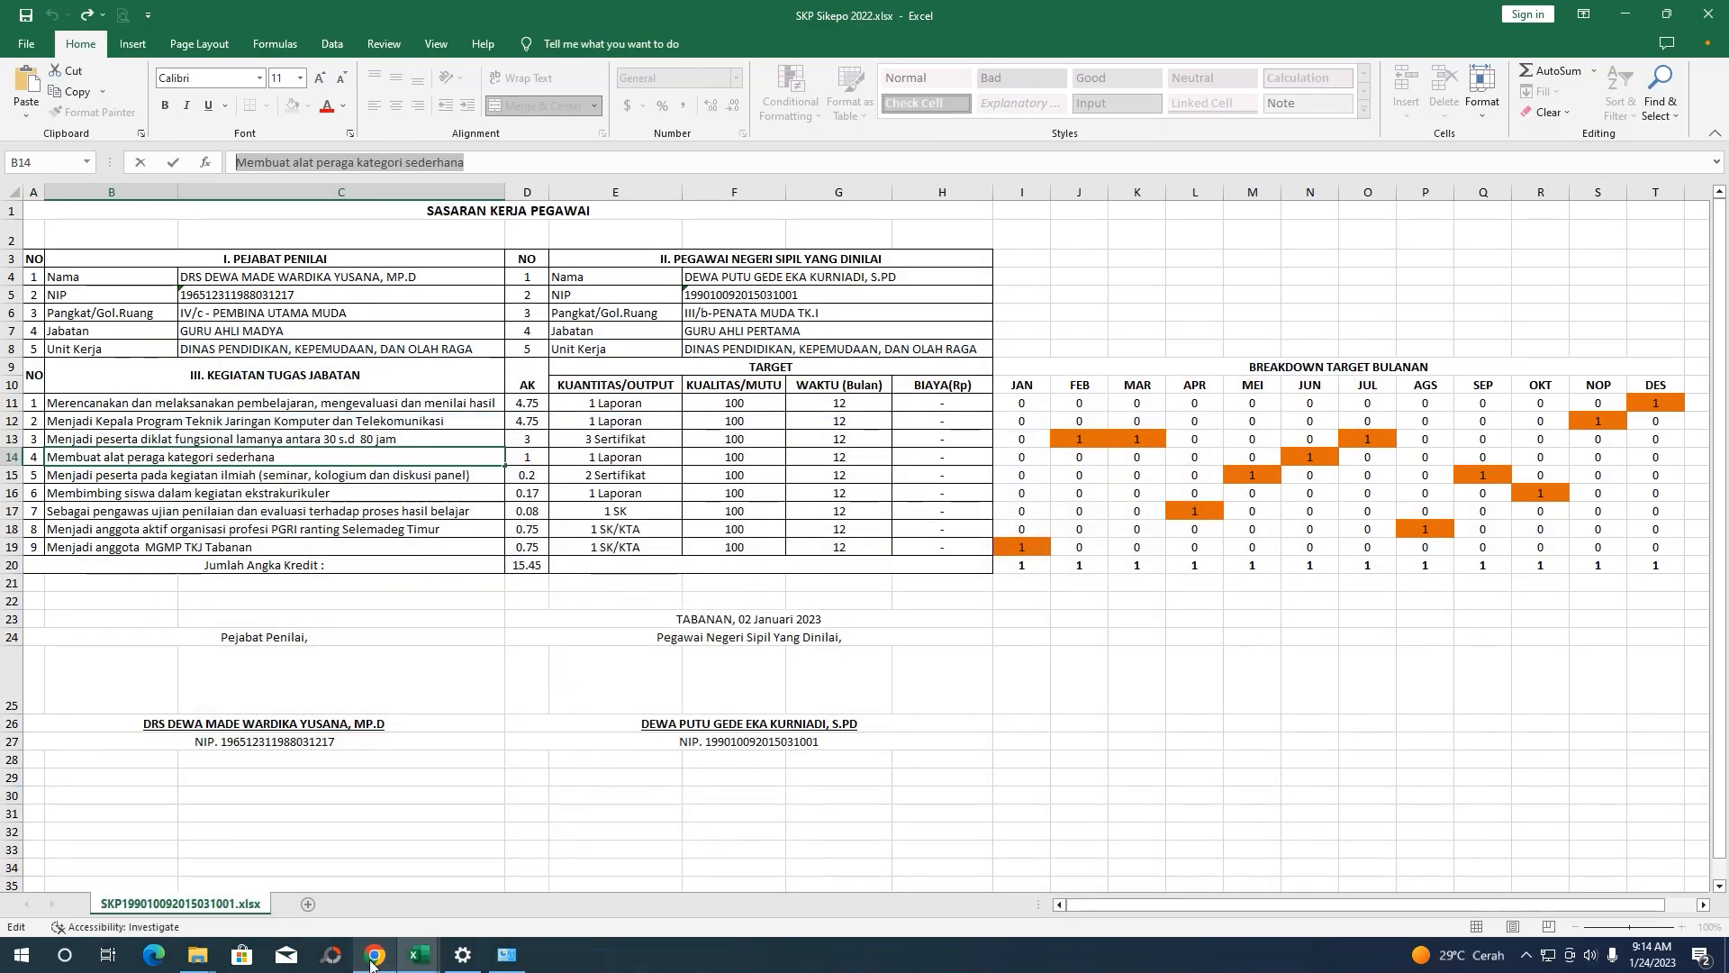
{"action": "left_click", "coordinate": [594, 457]}
{"action": "left_click", "coordinate": [380, 956]}
{"action": "type", "text": "Laporan"}
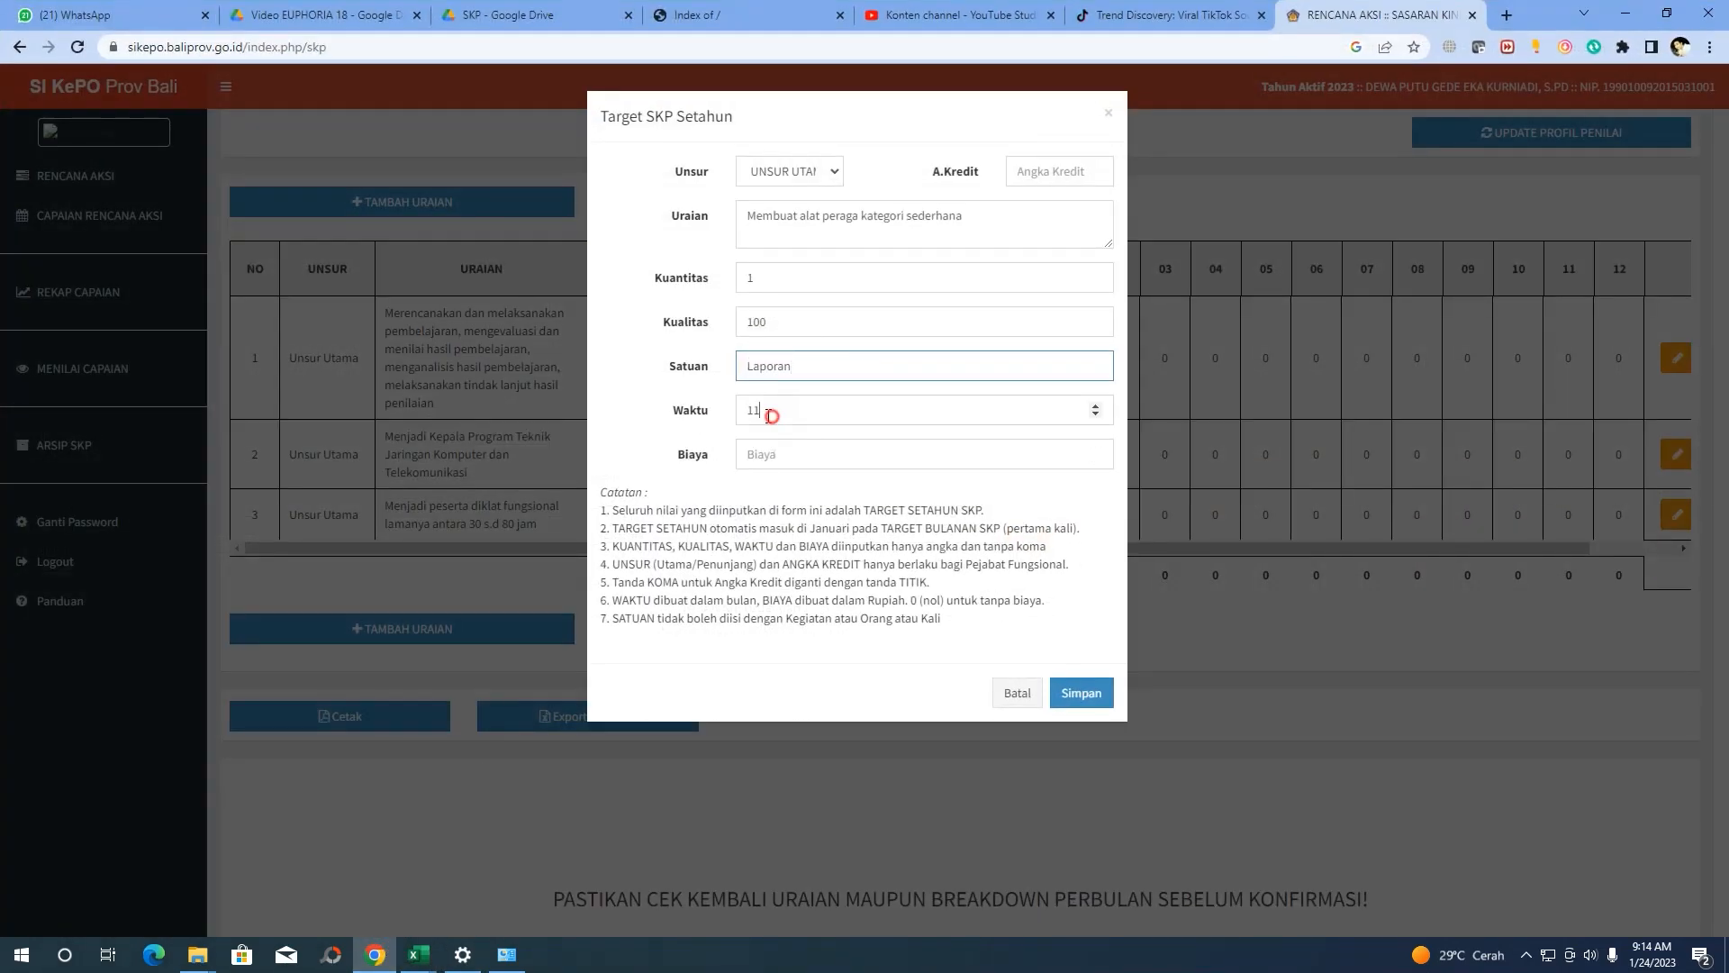
Set Waktu 12, Biaya 0 and A.Kredit 1, then save the fourth target row
{"action": "double_click", "coordinate": [769, 410]}
{"action": "type", "text": "12"}
{"action": "left_click", "coordinate": [748, 463]}
{"action": "type", "text": "0"}
{"action": "left_click", "coordinate": [1077, 695]}
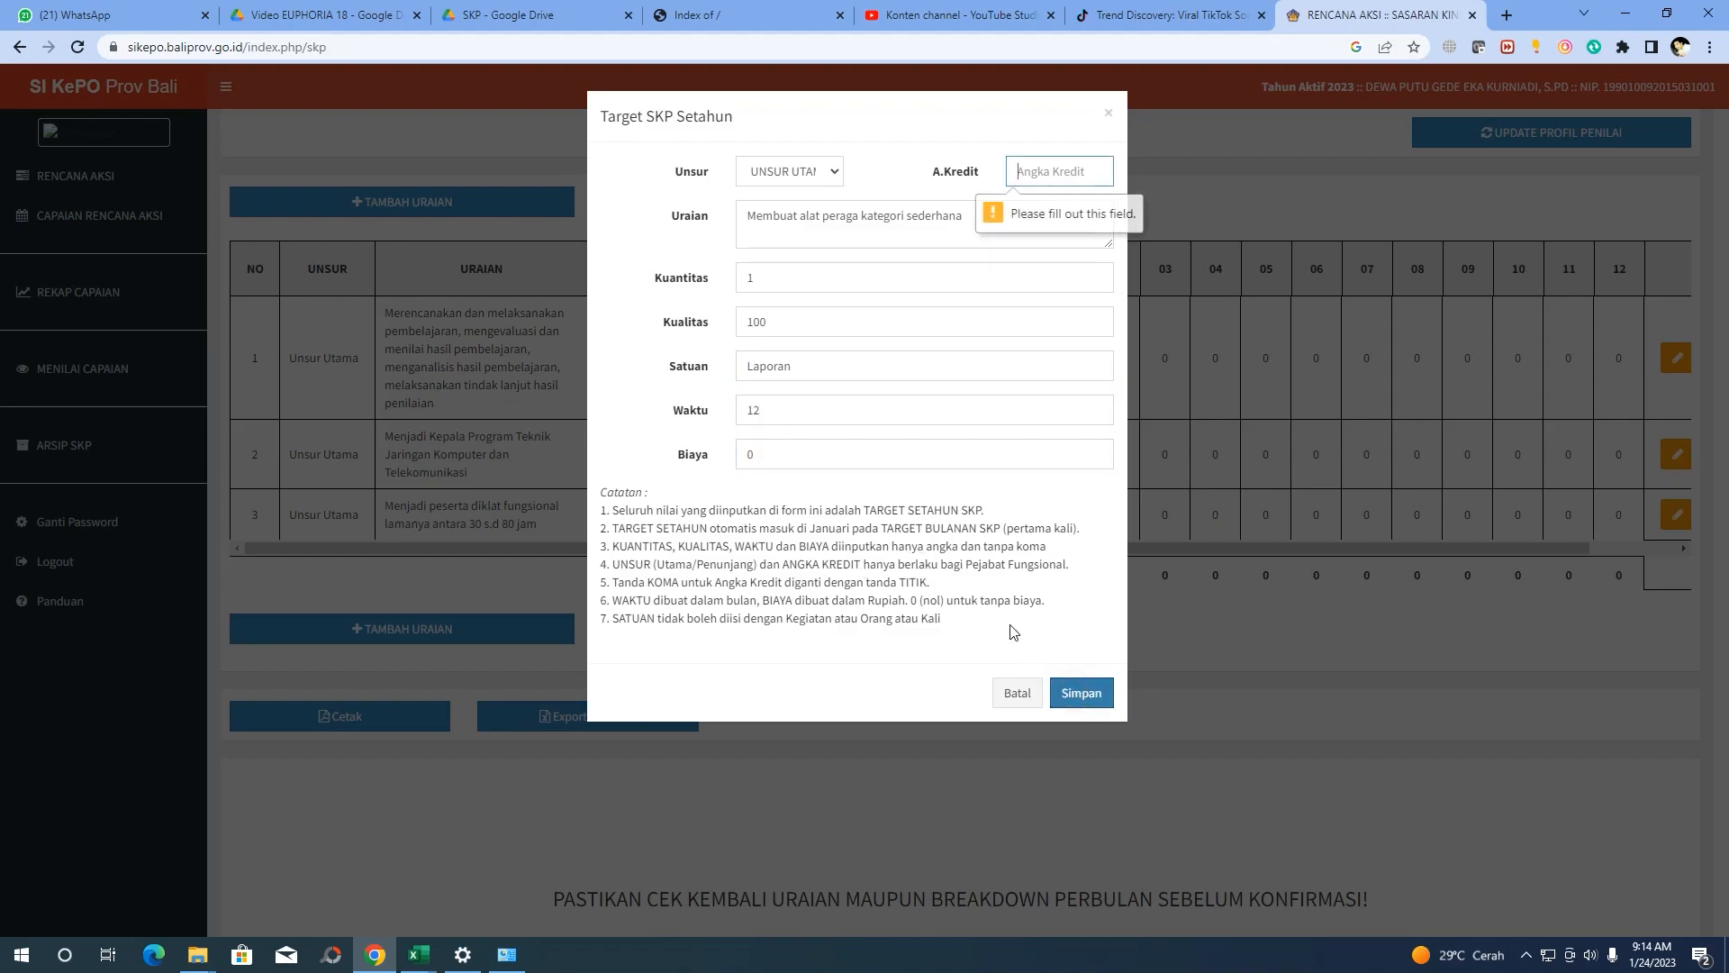
{"action": "type", "text": "1"}
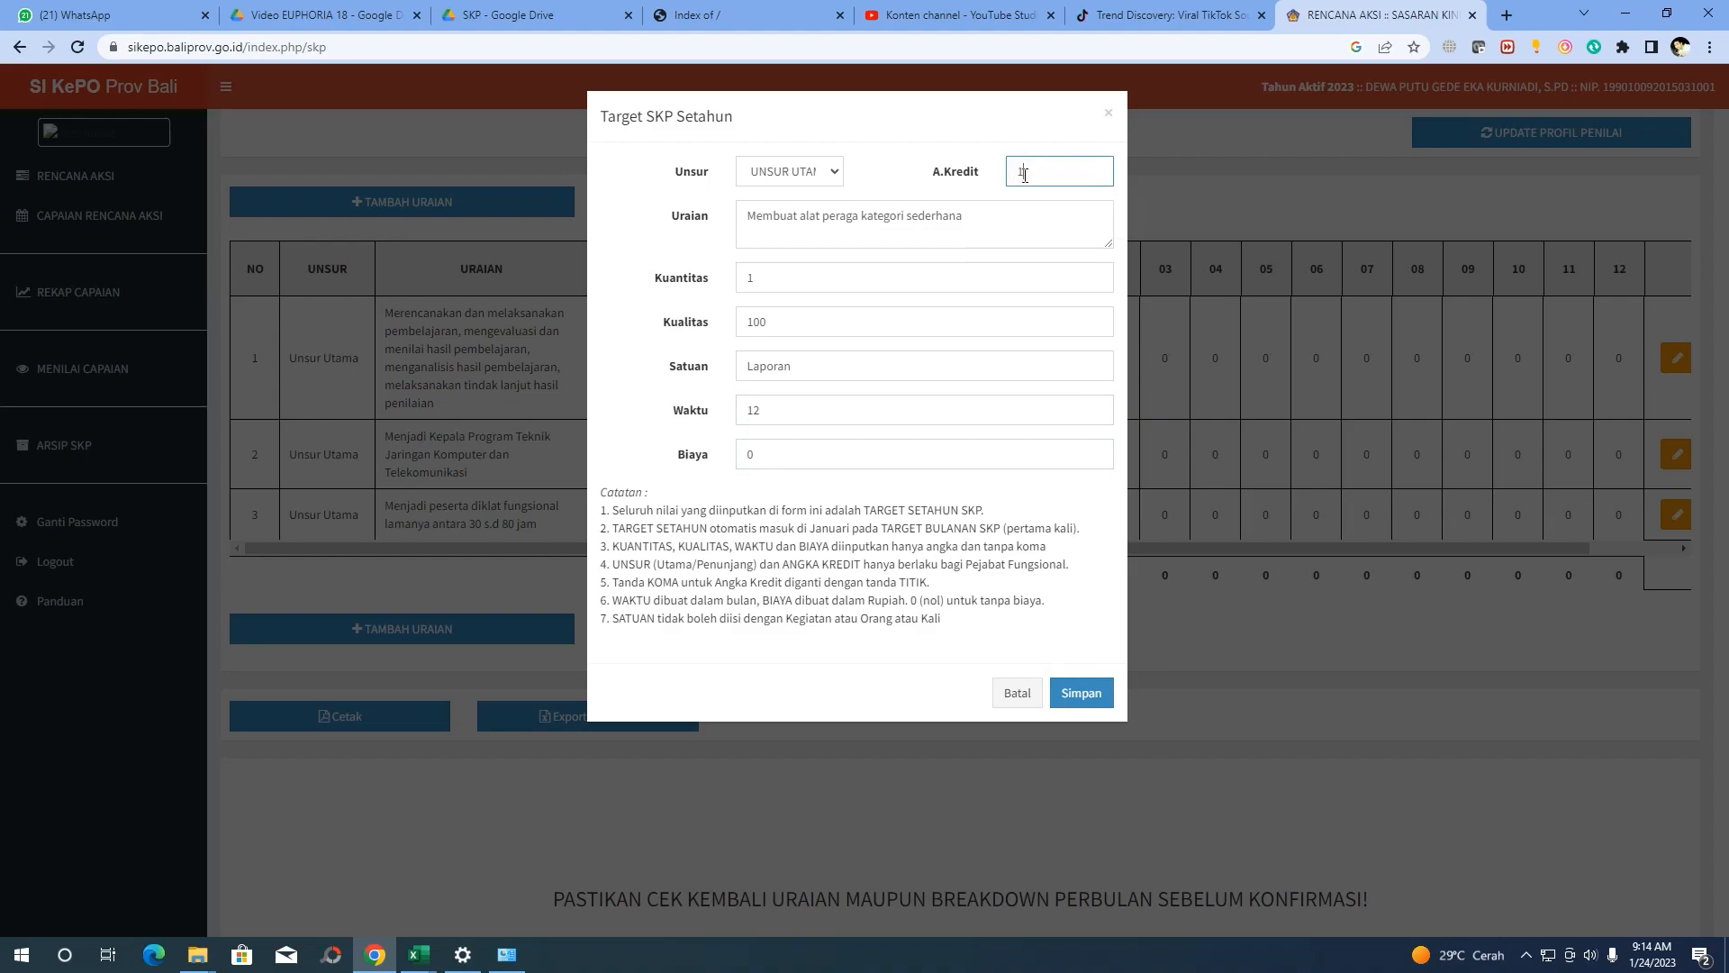
{"action": "left_click", "coordinate": [1085, 694]}
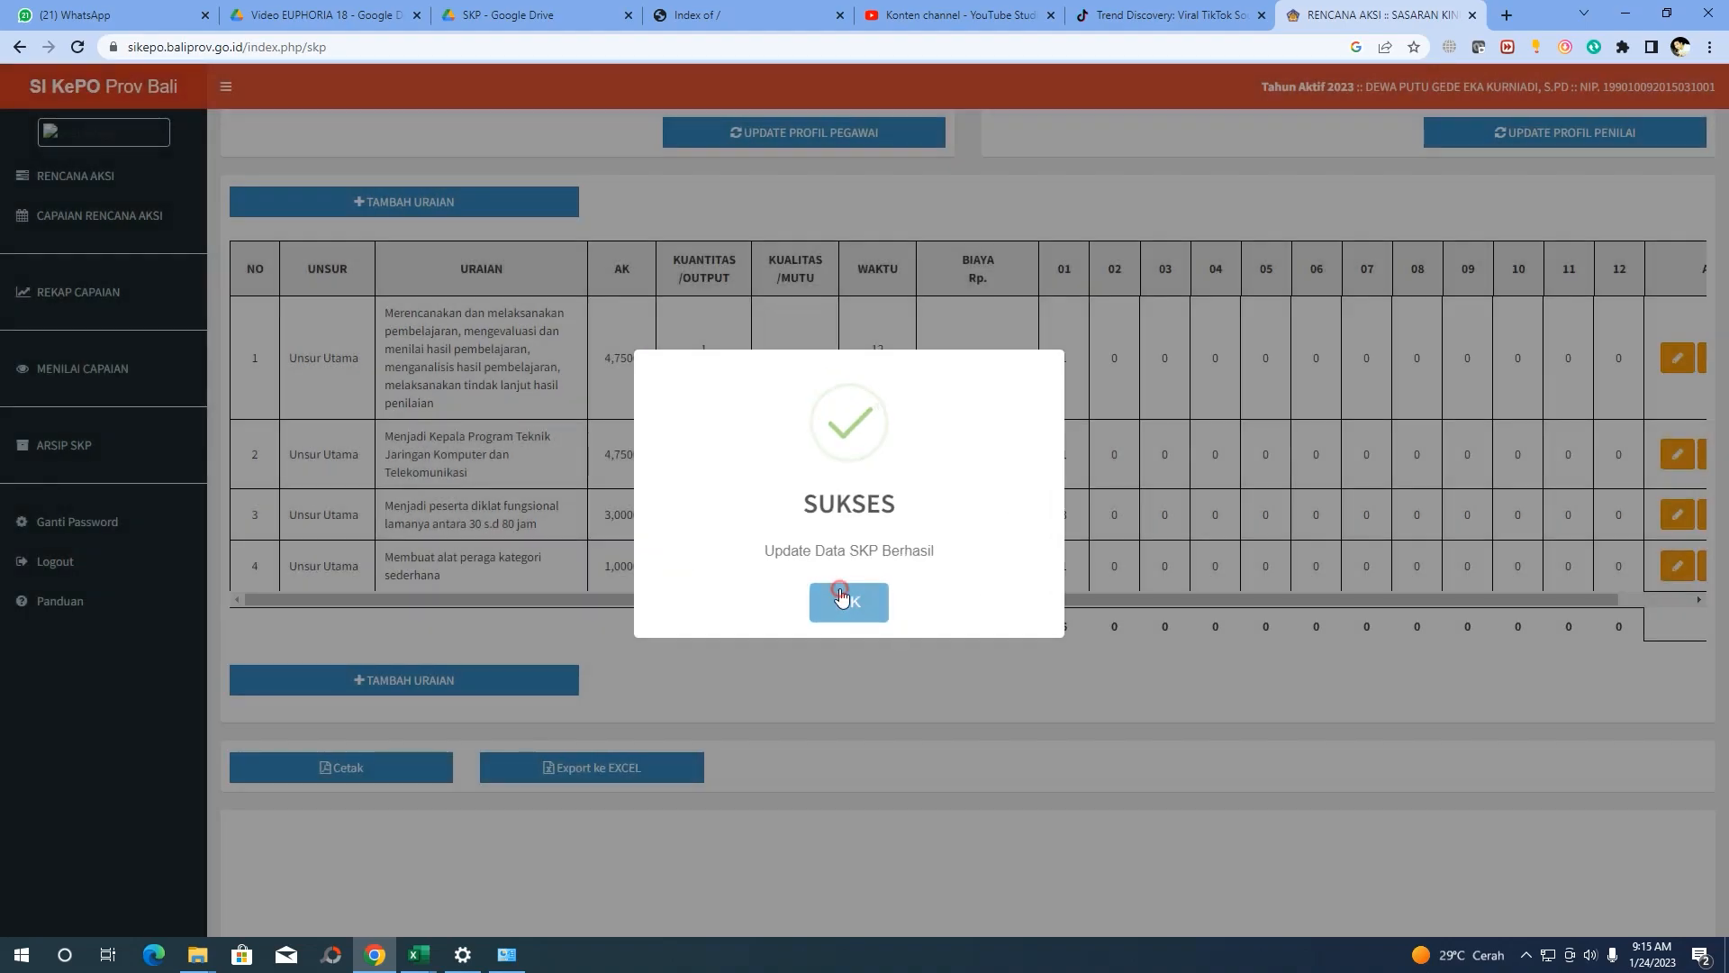
{"action": "left_click", "coordinate": [846, 598]}
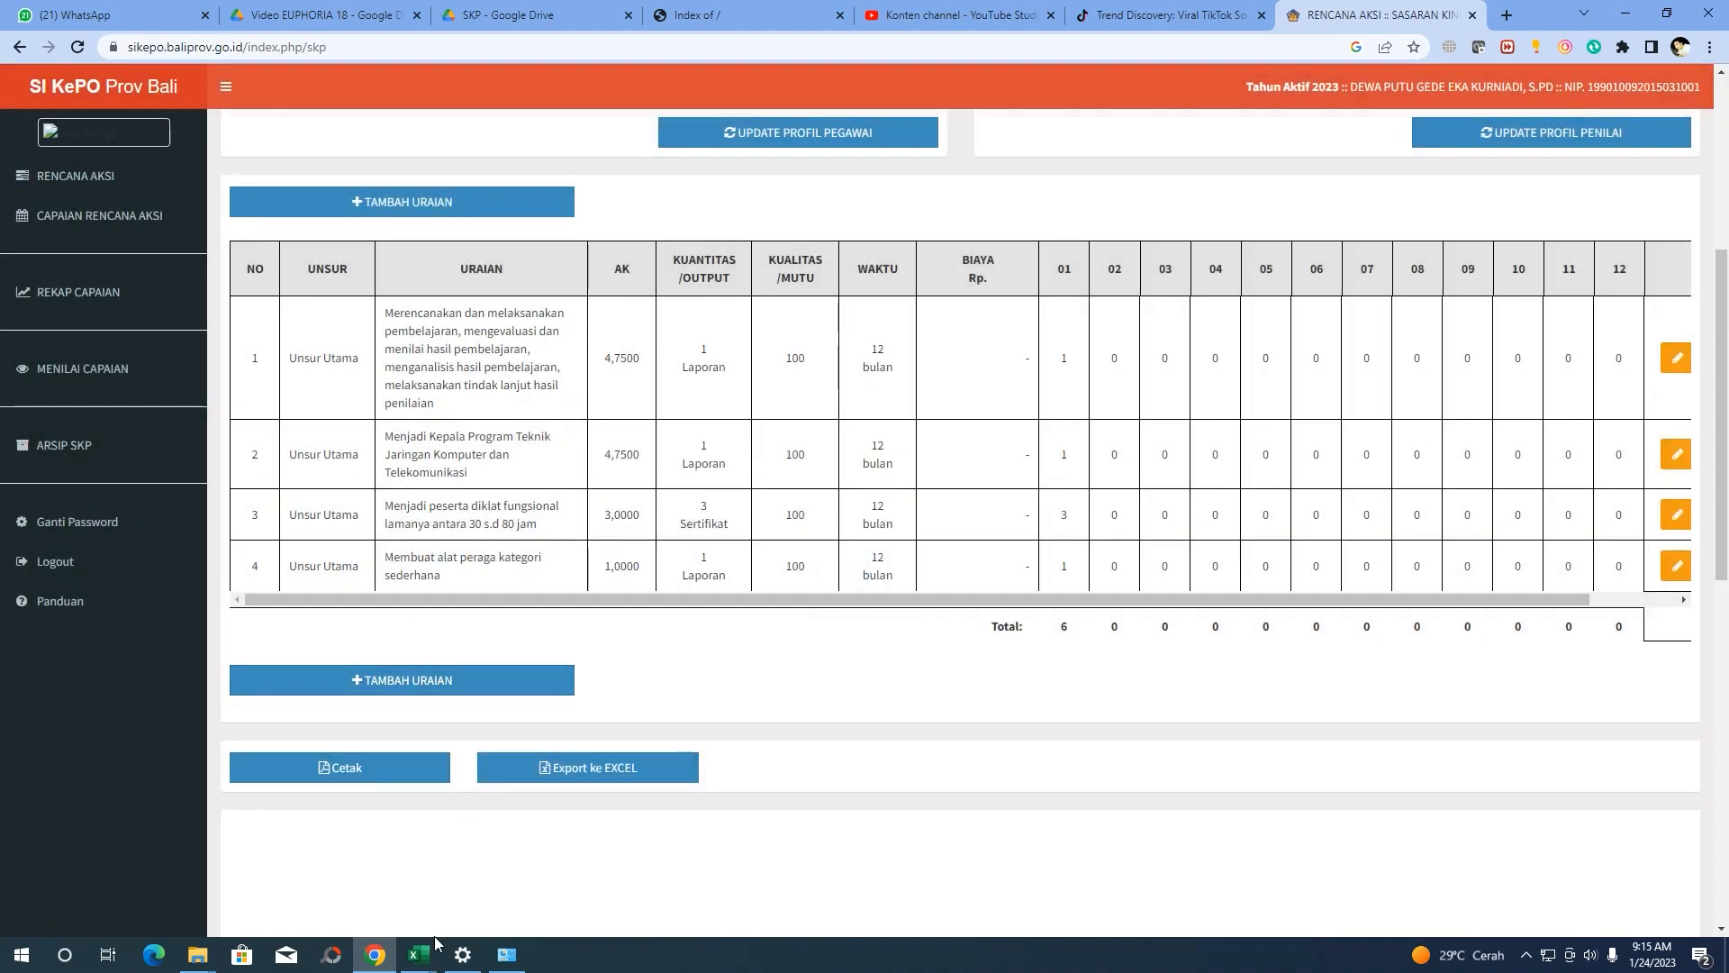
Select row 15's seminar and panel-discussion activity text in Excel, then return to SIKEPO
{"action": "mouse_move", "coordinate": [418, 962]}
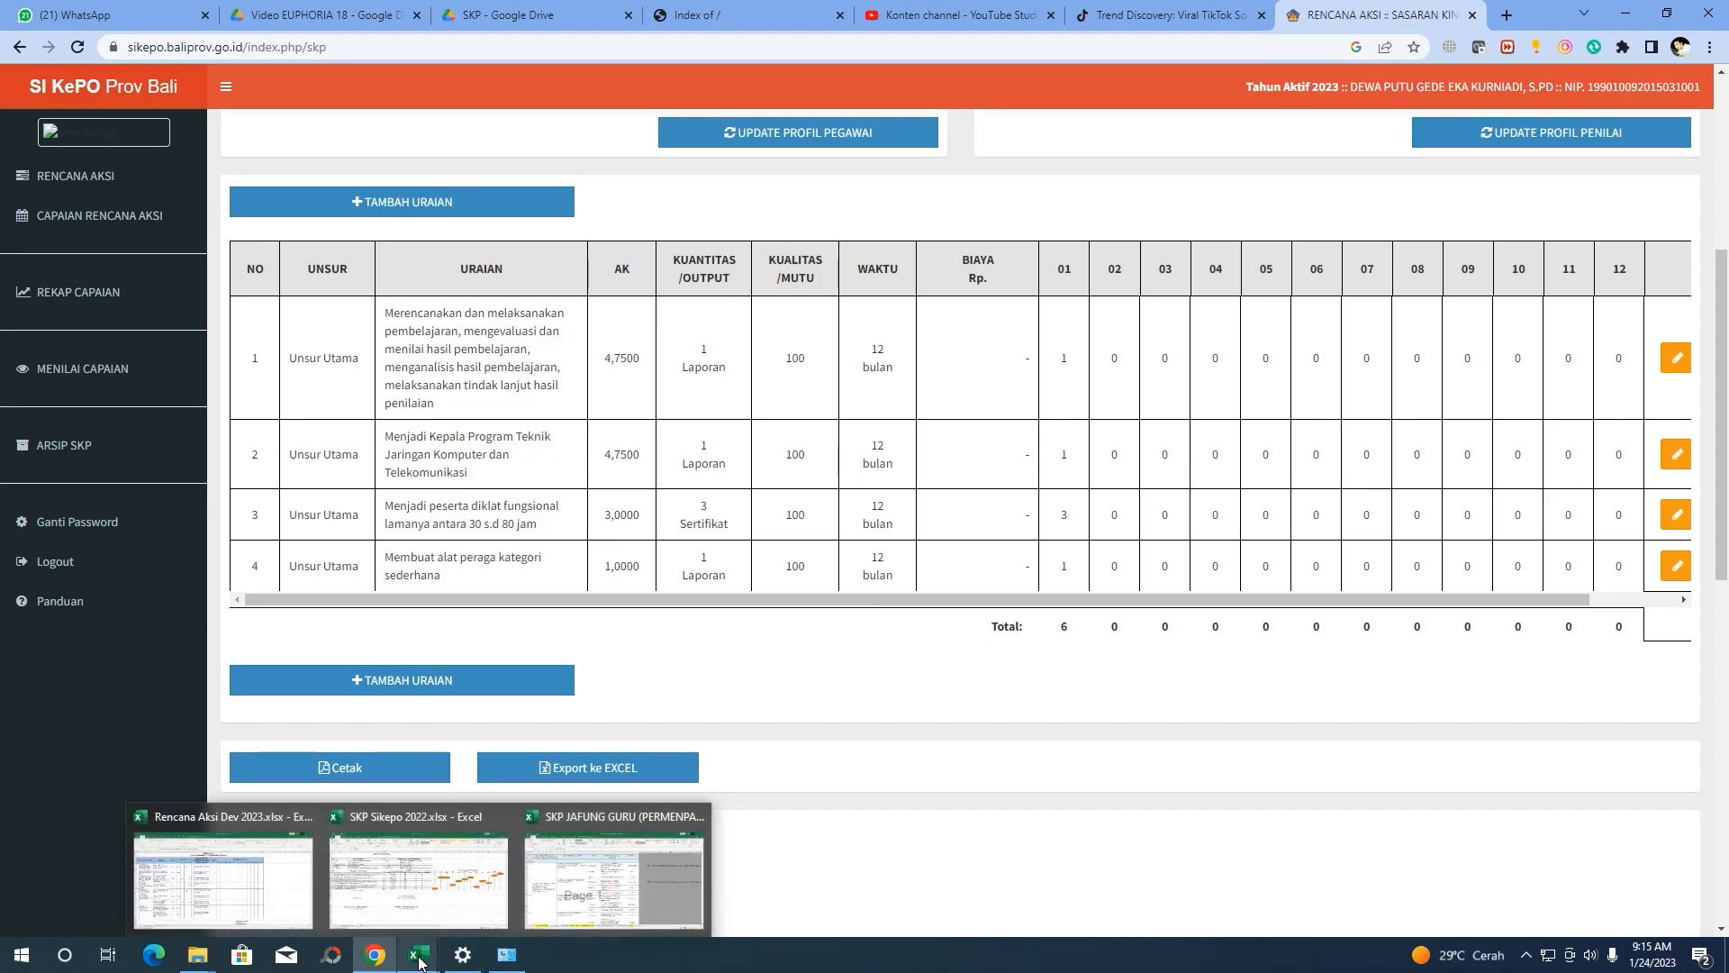
{"action": "left_click", "coordinate": [430, 898]}
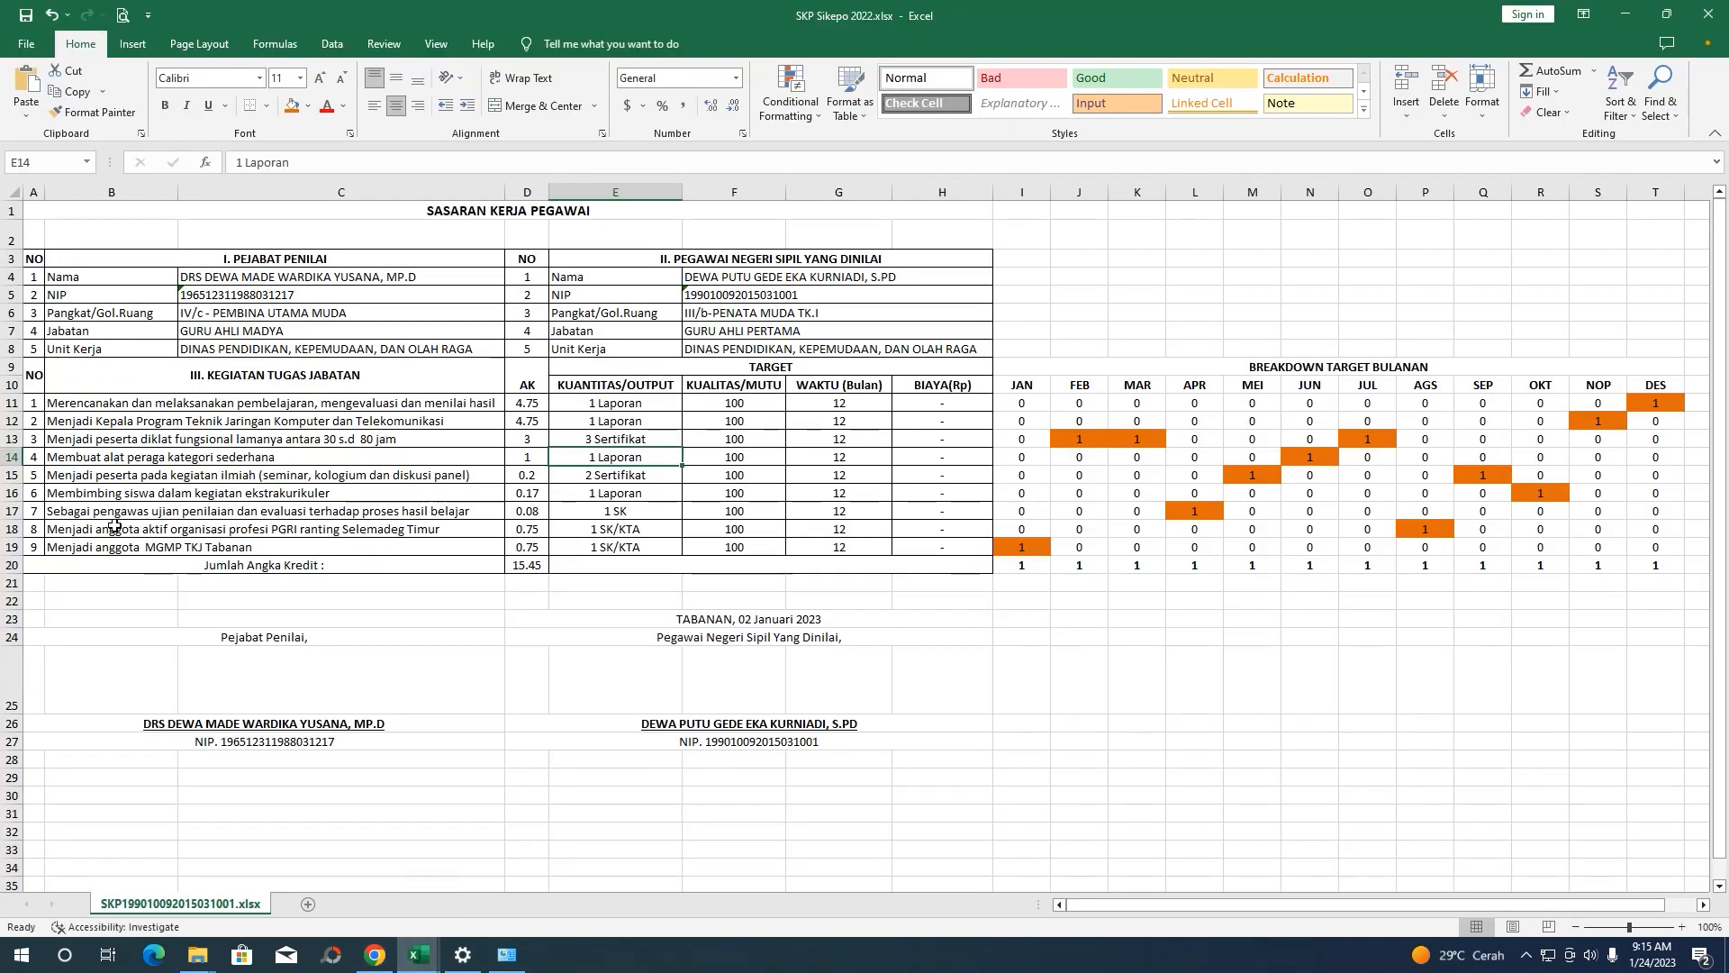
{"action": "left_click", "coordinate": [118, 475]}
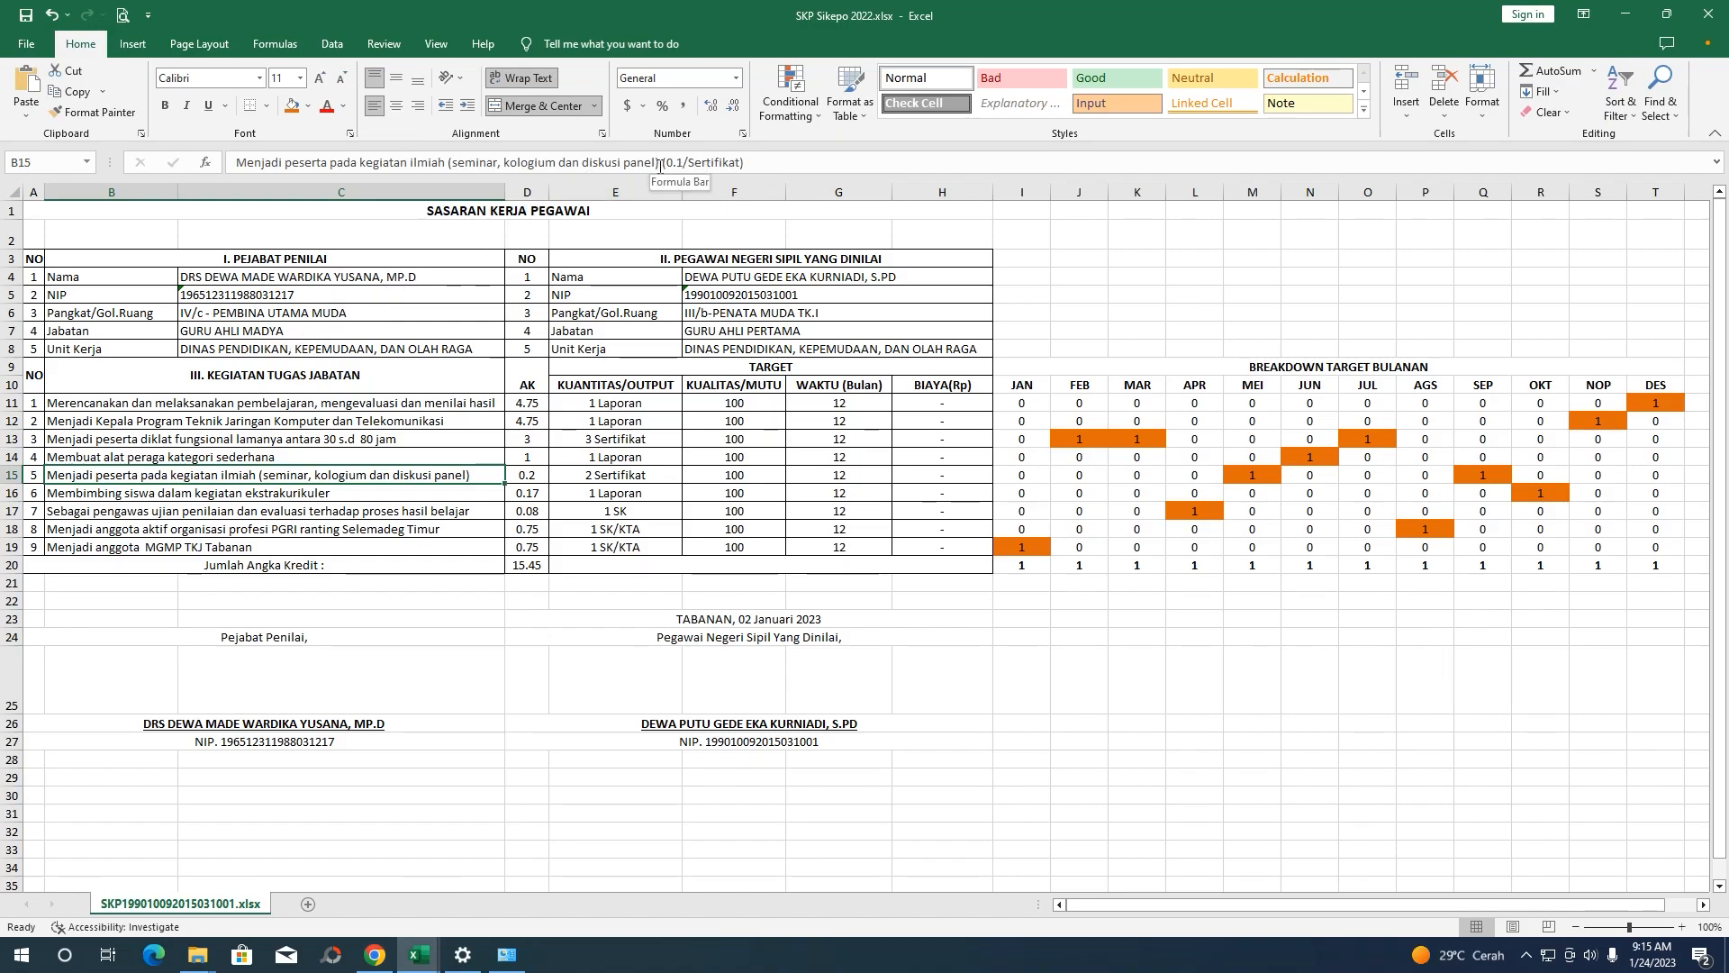
{"action": "left_click_drag", "start_coordinate": [659, 165], "coordinate": [97, 162]}
{"action": "key", "text": "ctrl+c"}
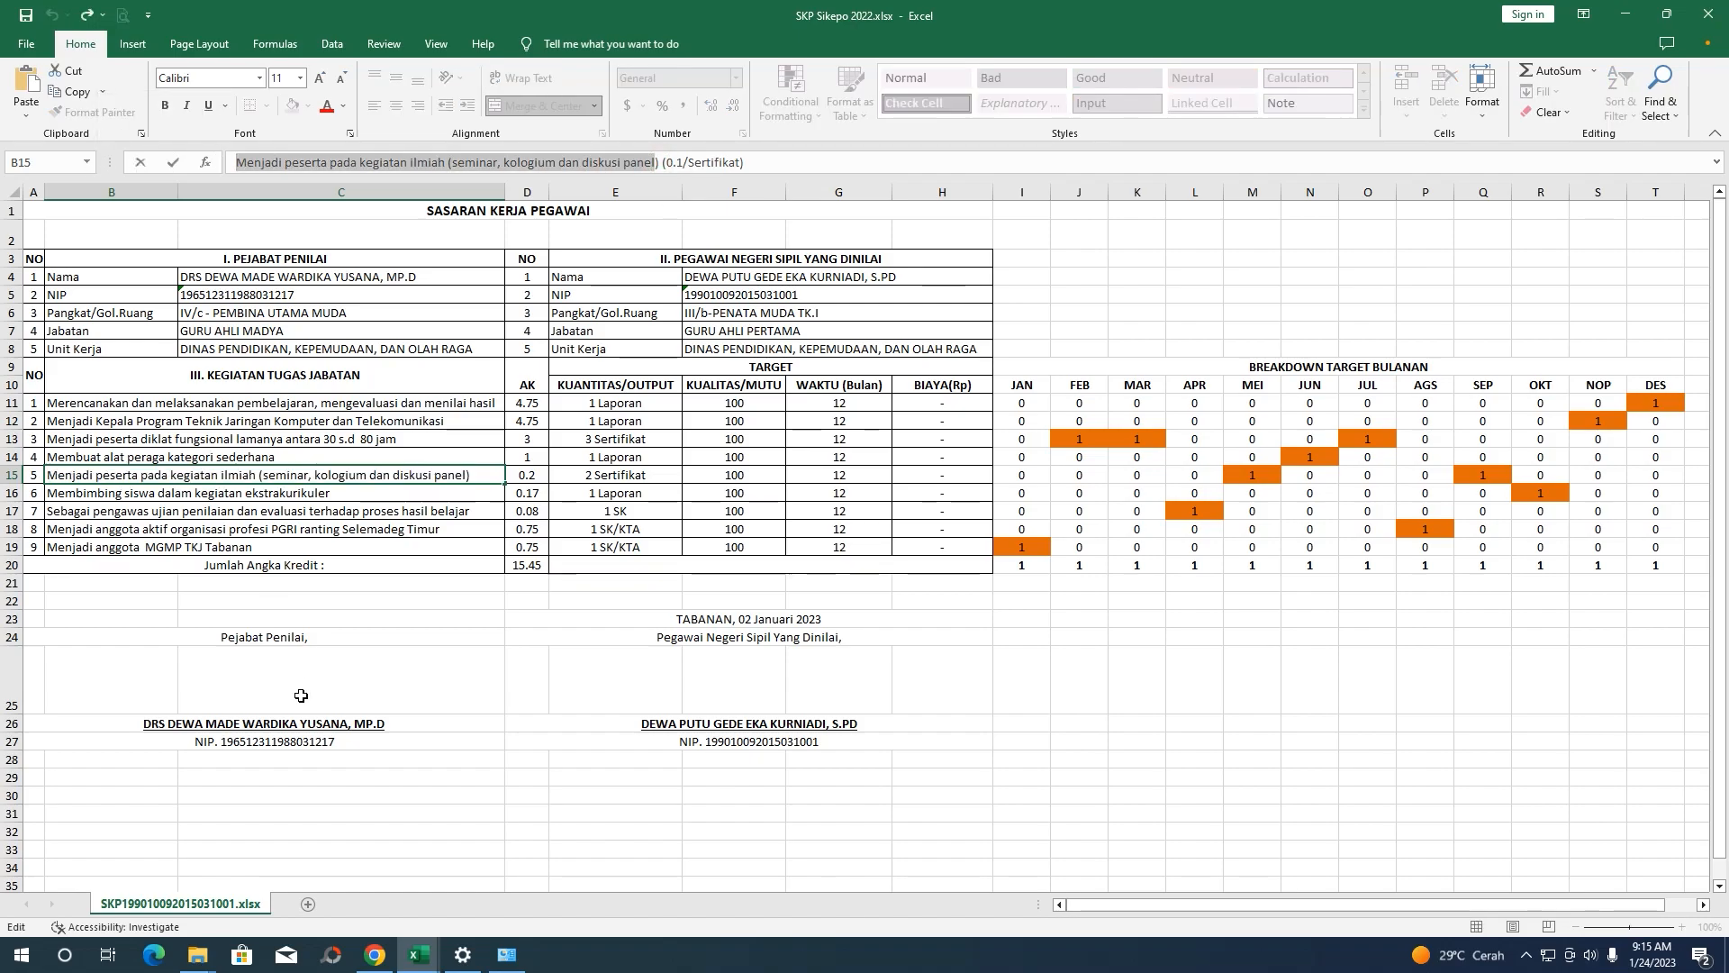
{"action": "mouse_move", "coordinate": [418, 955]}
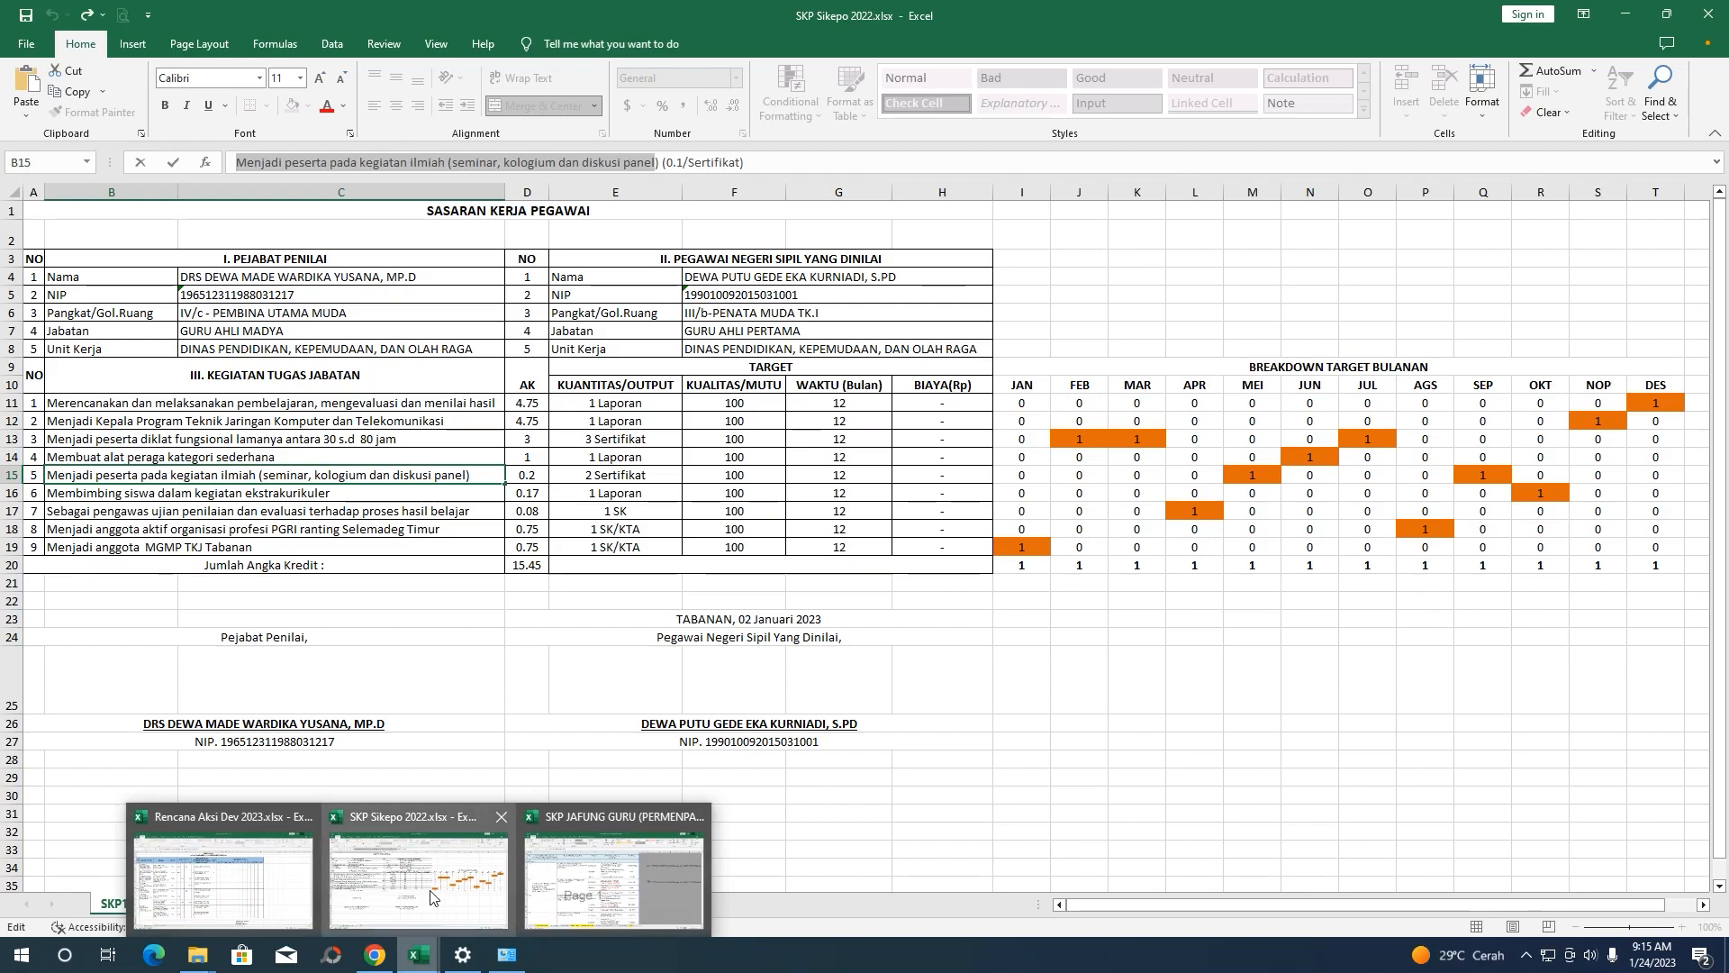
{"action": "left_click", "coordinate": [377, 951]}
Open a new target form, paste the row 15 activity, and enter AK 0.2, Kuantitas 2, Kualitas 100
{"action": "left_click", "coordinate": [401, 202]}
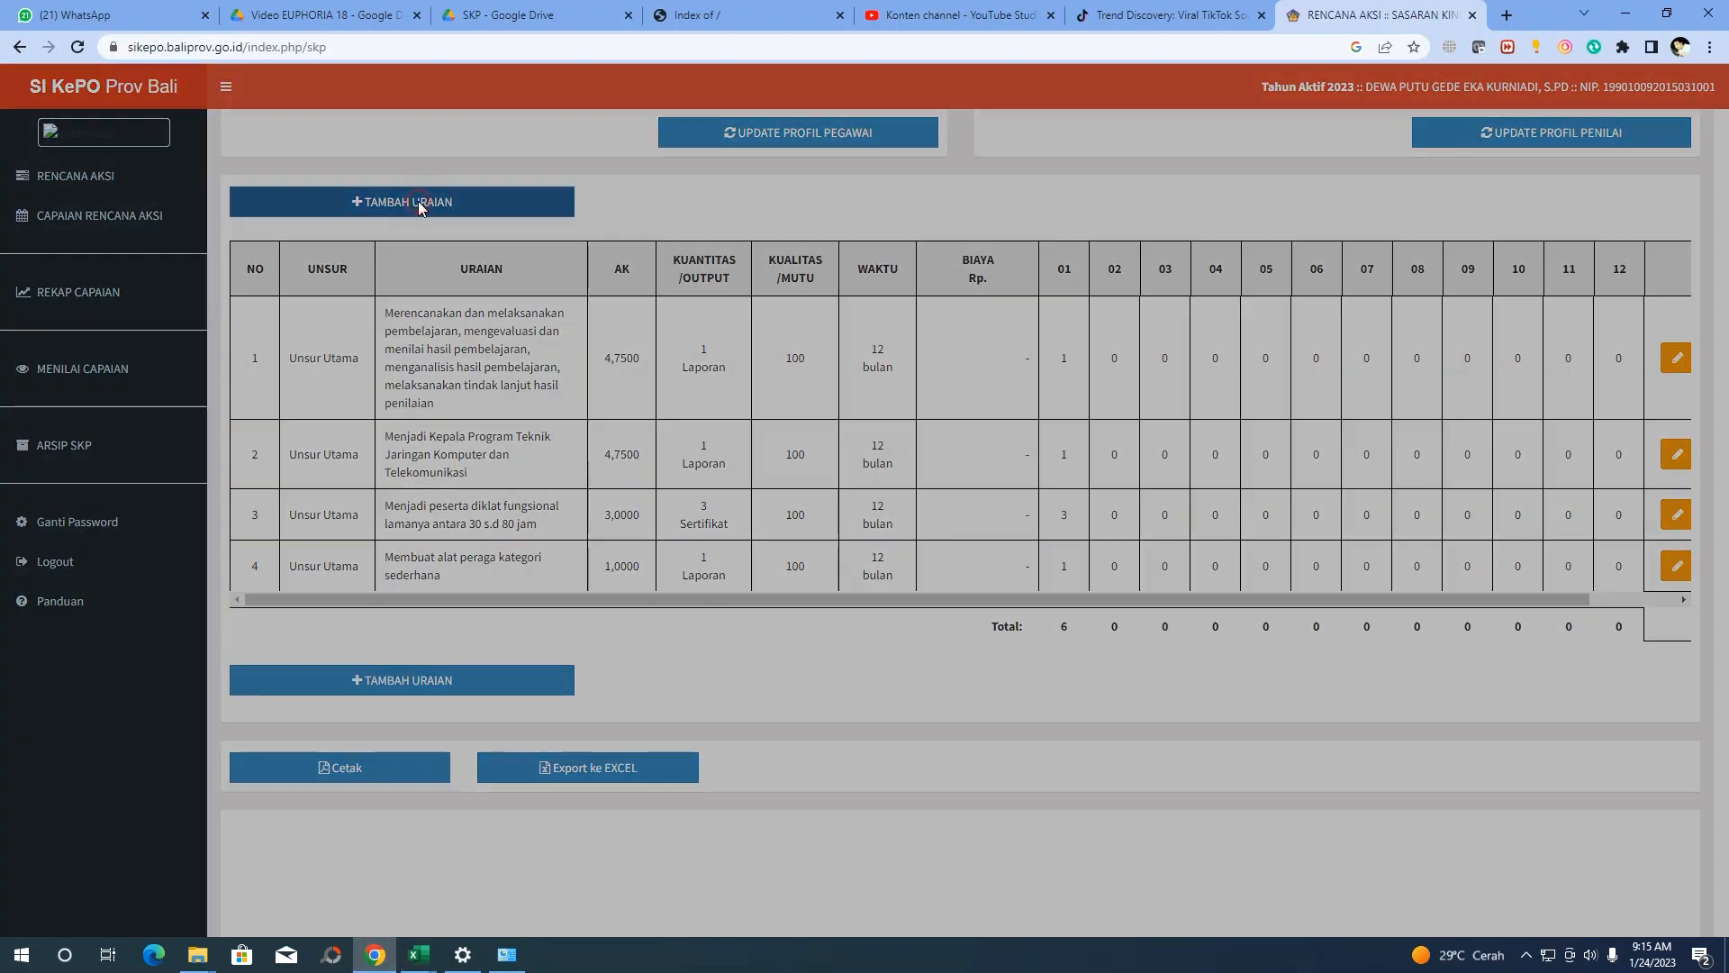
{"action": "left_click", "coordinate": [771, 221]}
{"action": "key", "text": "ctrl+v"}
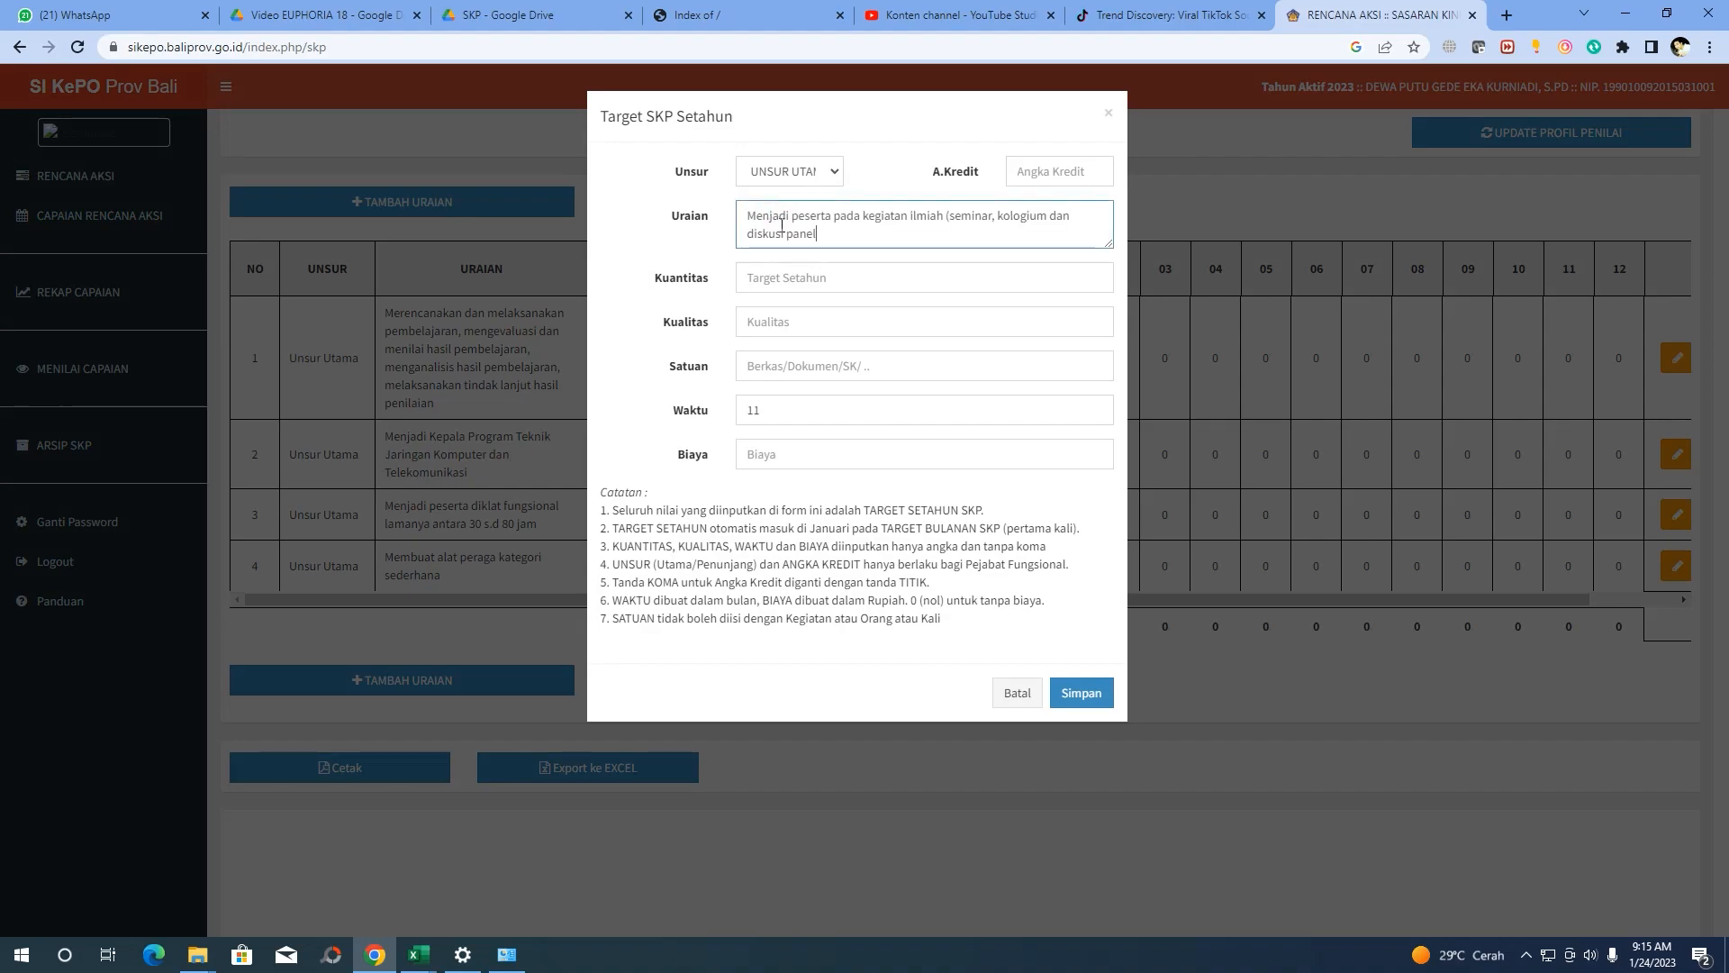
{"action": "left_click", "coordinate": [1016, 170]}
{"action": "type", "text": "0.1"}
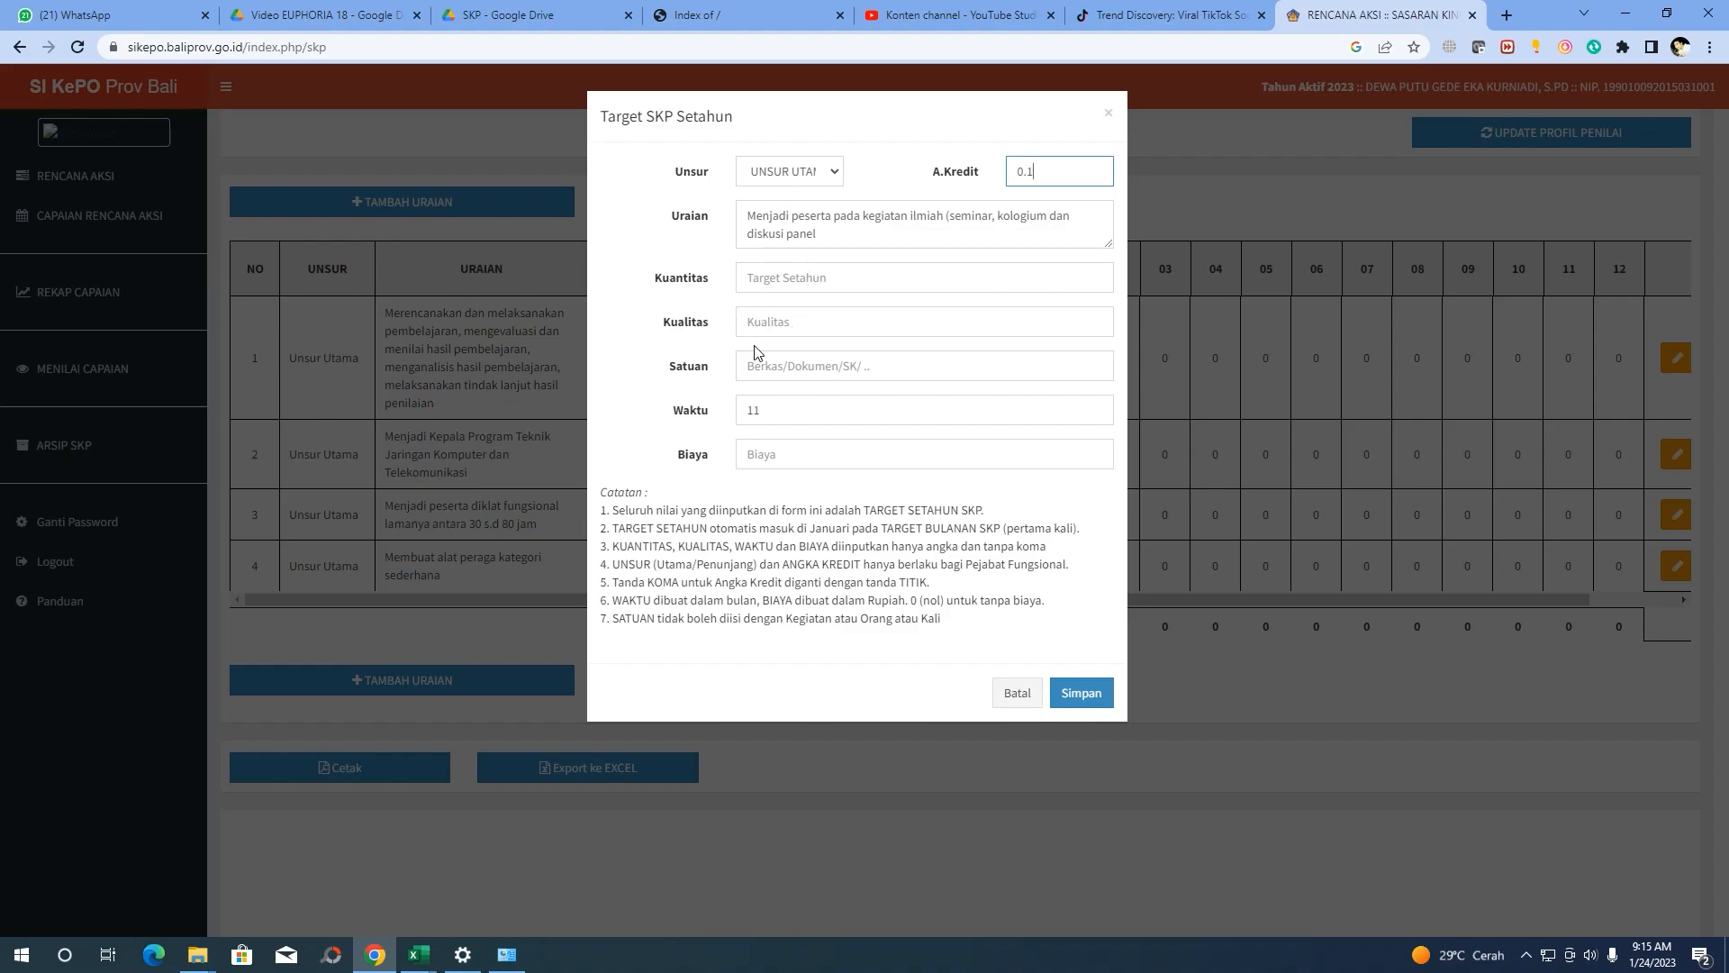
{"action": "left_click", "coordinate": [835, 278]}
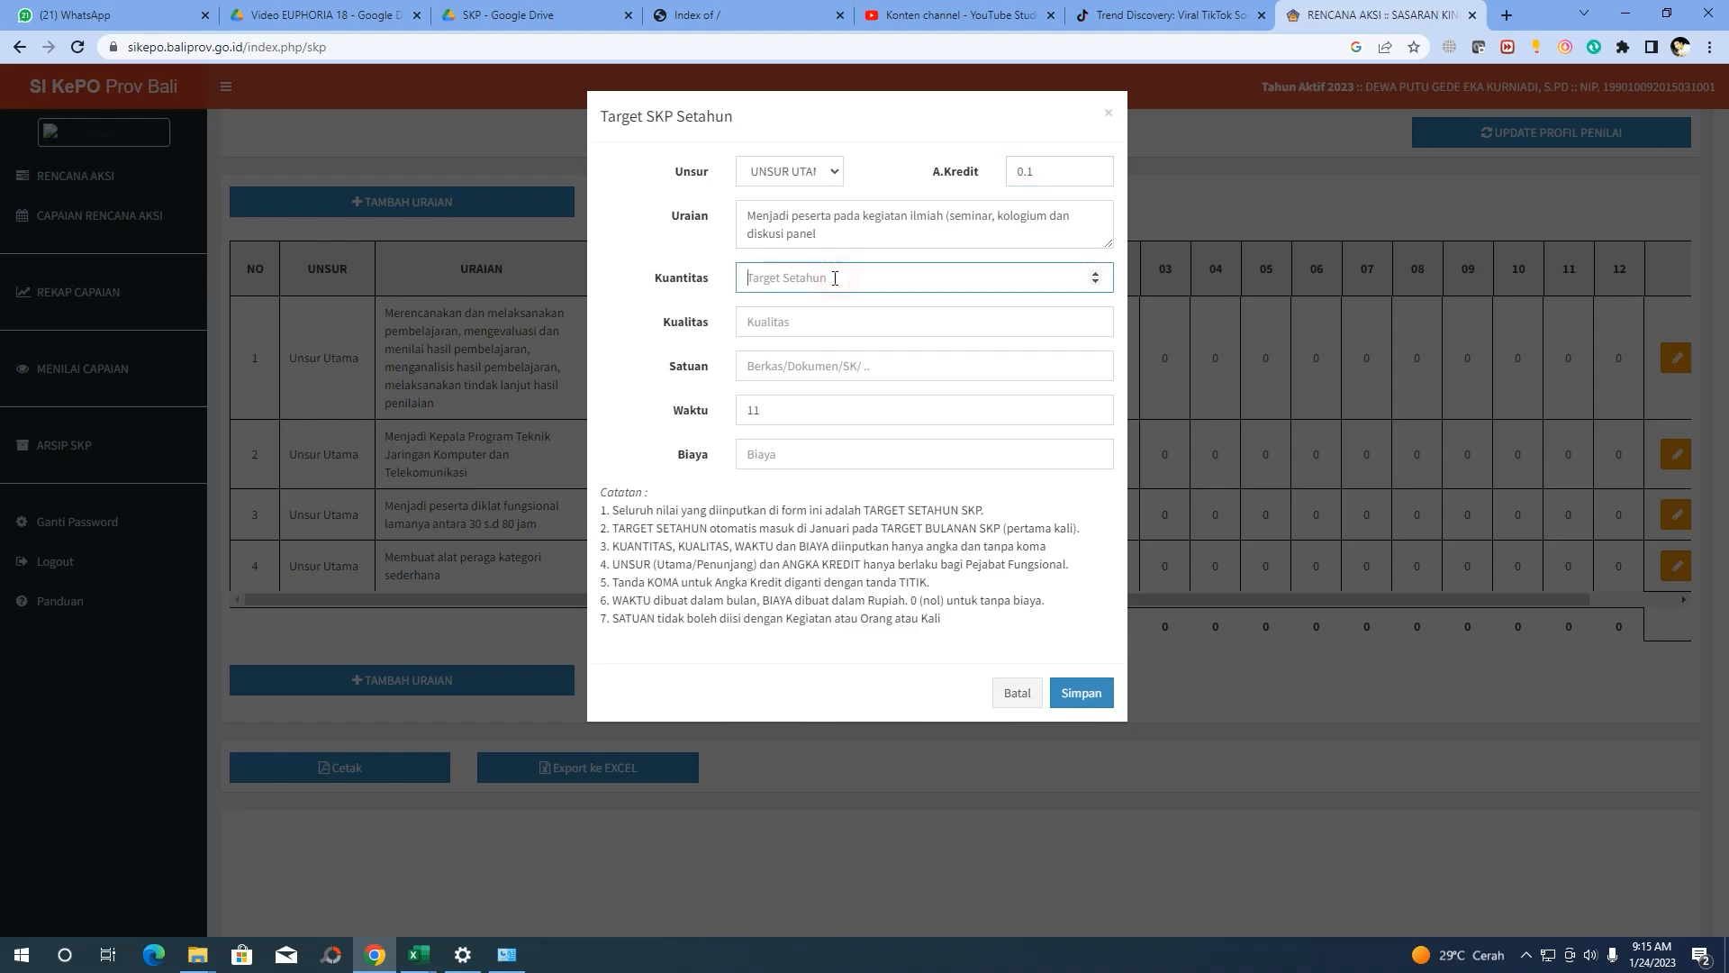
{"action": "type", "text": "2"}
{"action": "left_click", "coordinate": [793, 322]}
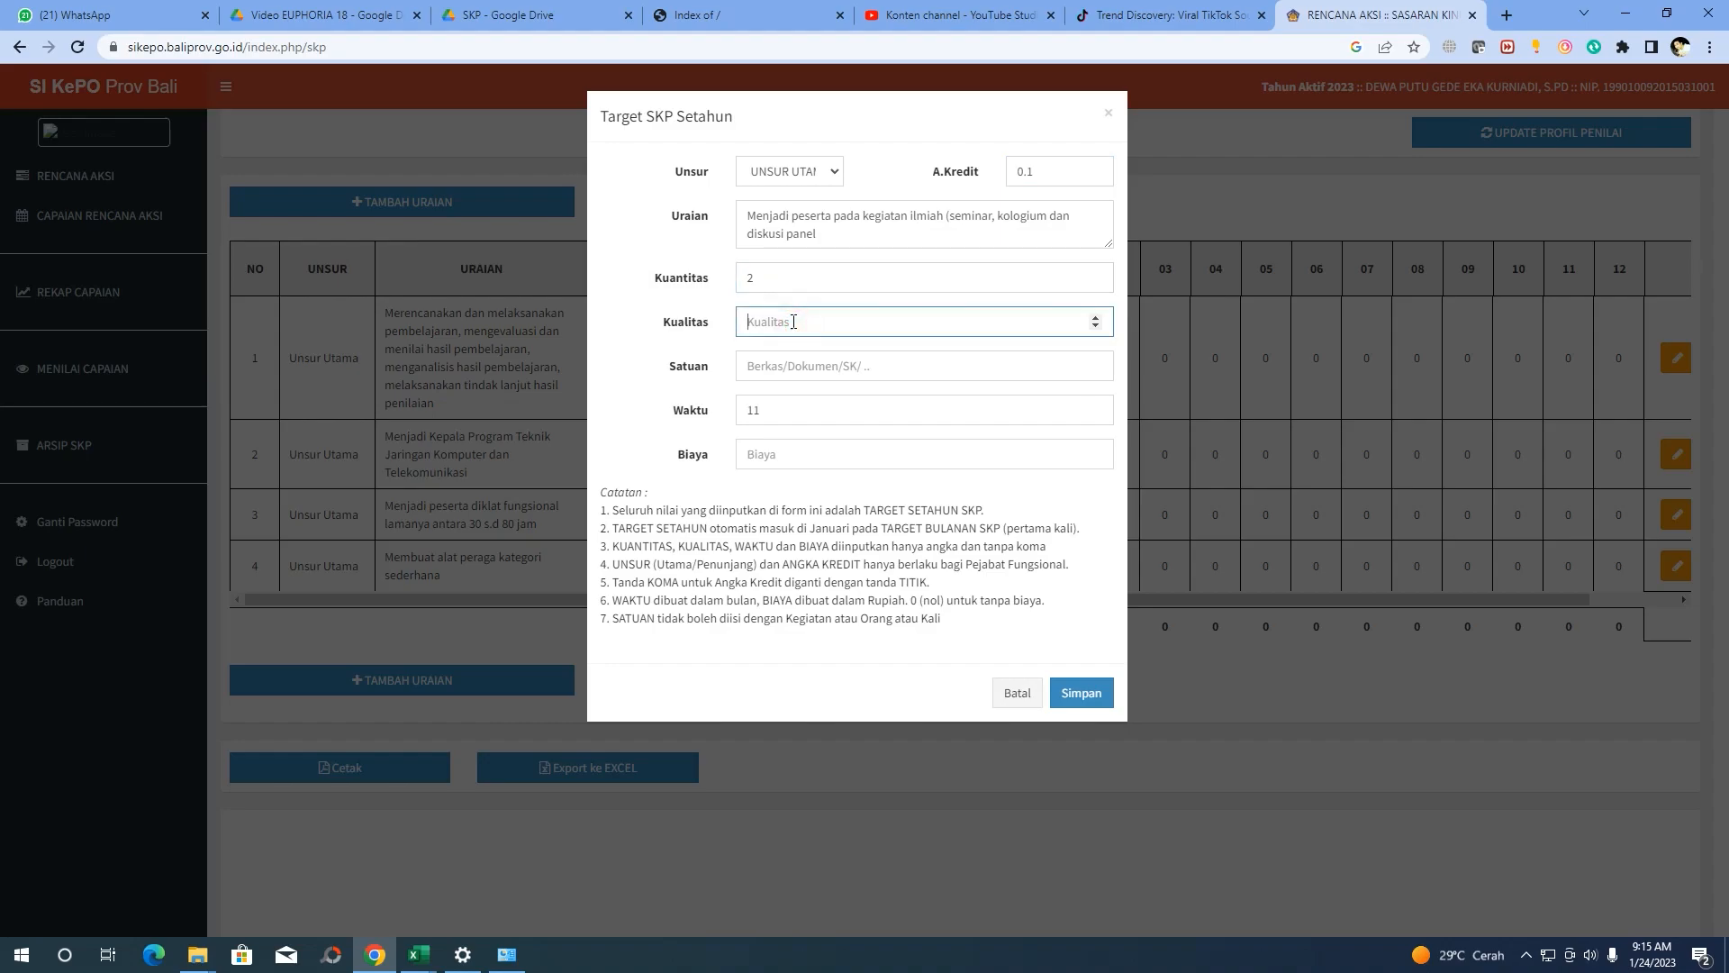
{"action": "type", "text": "100"}
{"action": "left_click", "coordinate": [791, 371]}
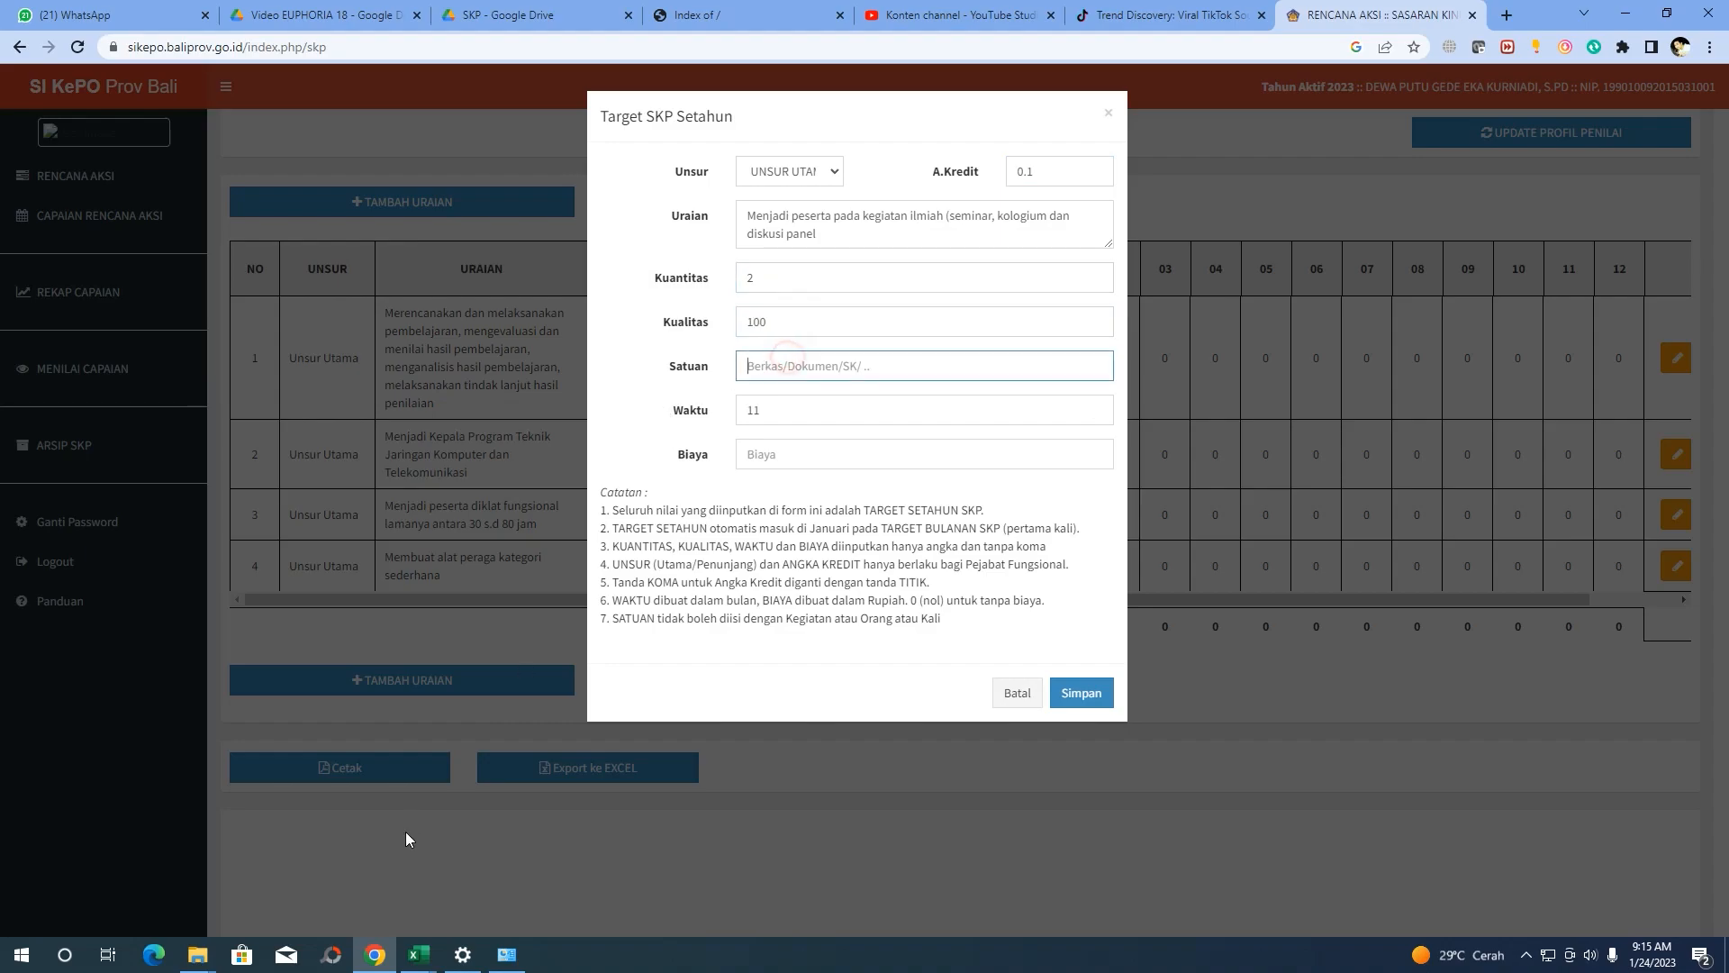
Set Satuan Sertifikat, checked in Excel, then Waktu 12 and Biaya 0, and save the fifth row
{"action": "left_click", "coordinate": [402, 962]}
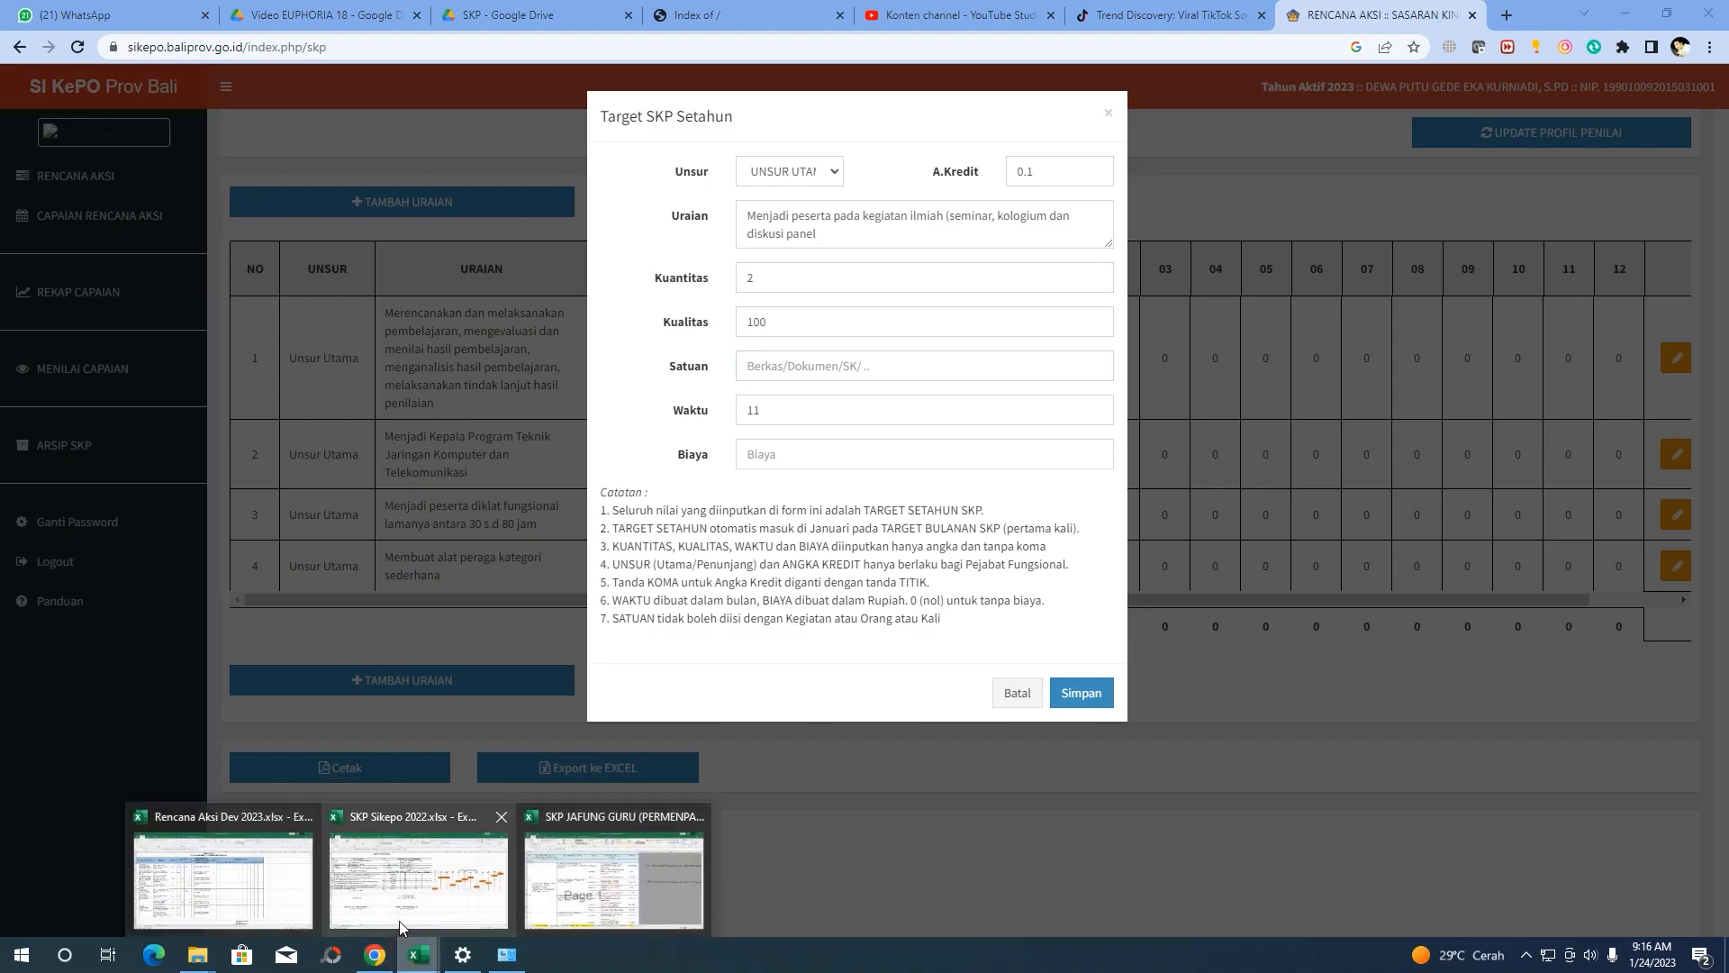
{"action": "left_click", "coordinate": [404, 901]}
{"action": "left_click", "coordinate": [587, 475]}
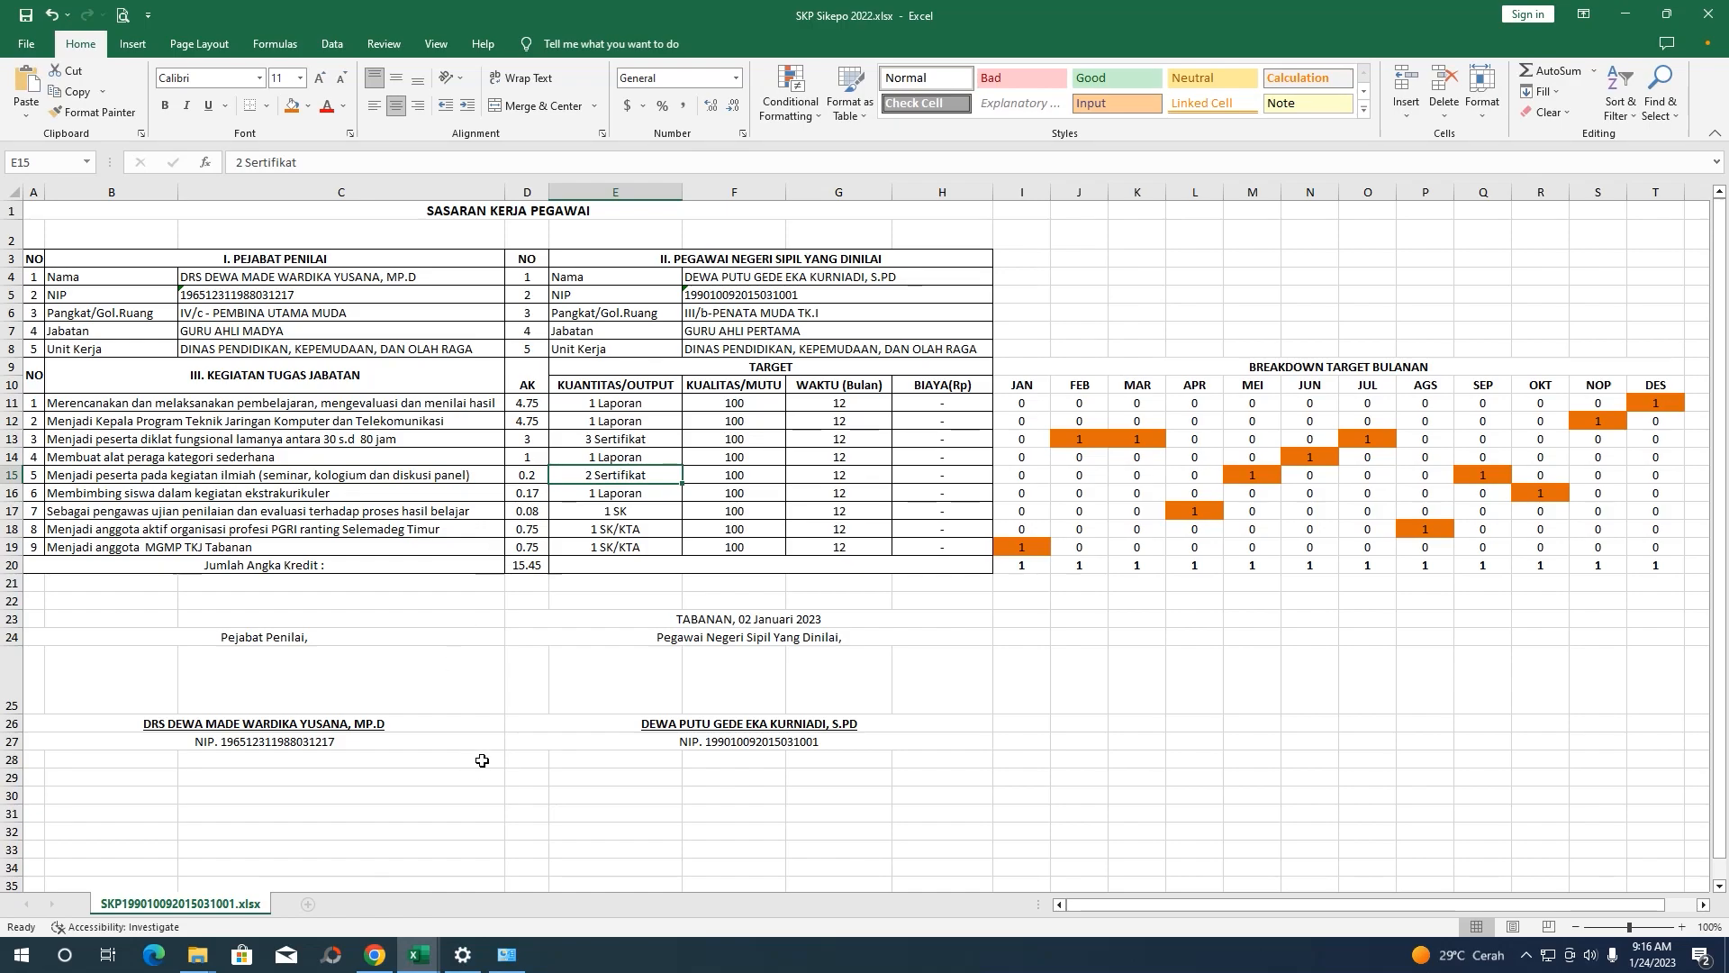
{"action": "left_click", "coordinate": [1625, 14]}
{"action": "type", "text": "Sertifikat"}
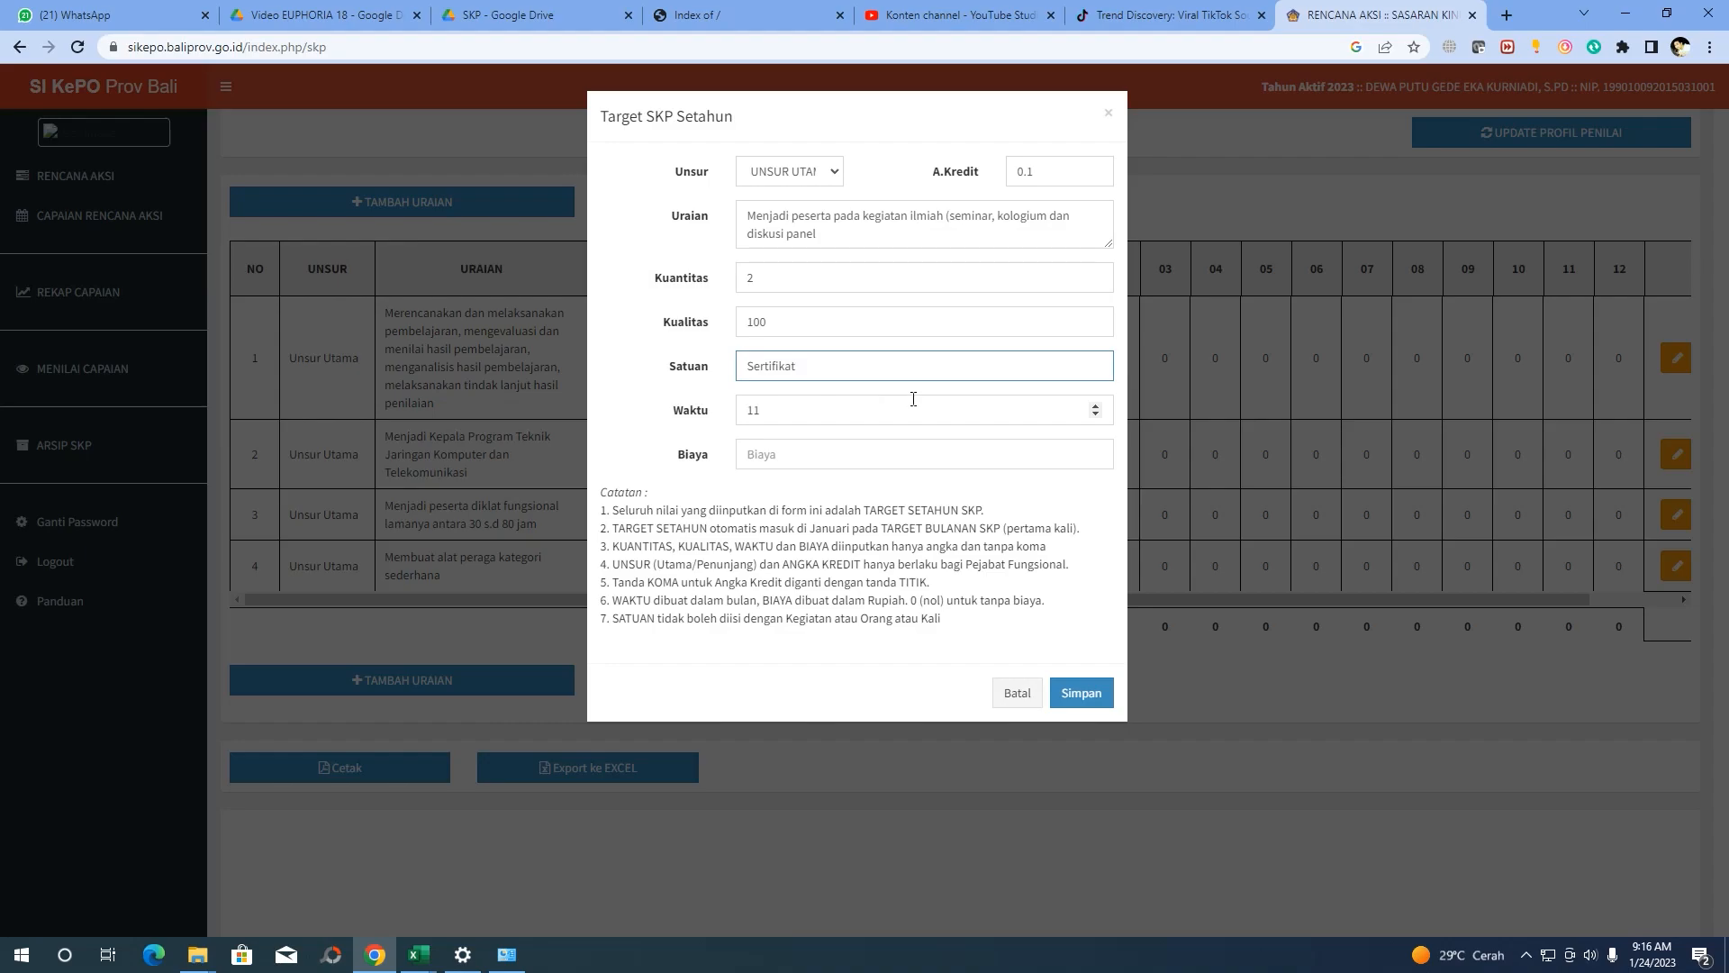
{"action": "double_click", "coordinate": [838, 409]}
{"action": "type", "text": "12"}
{"action": "left_click", "coordinate": [757, 450]}
{"action": "type", "text": "0"}
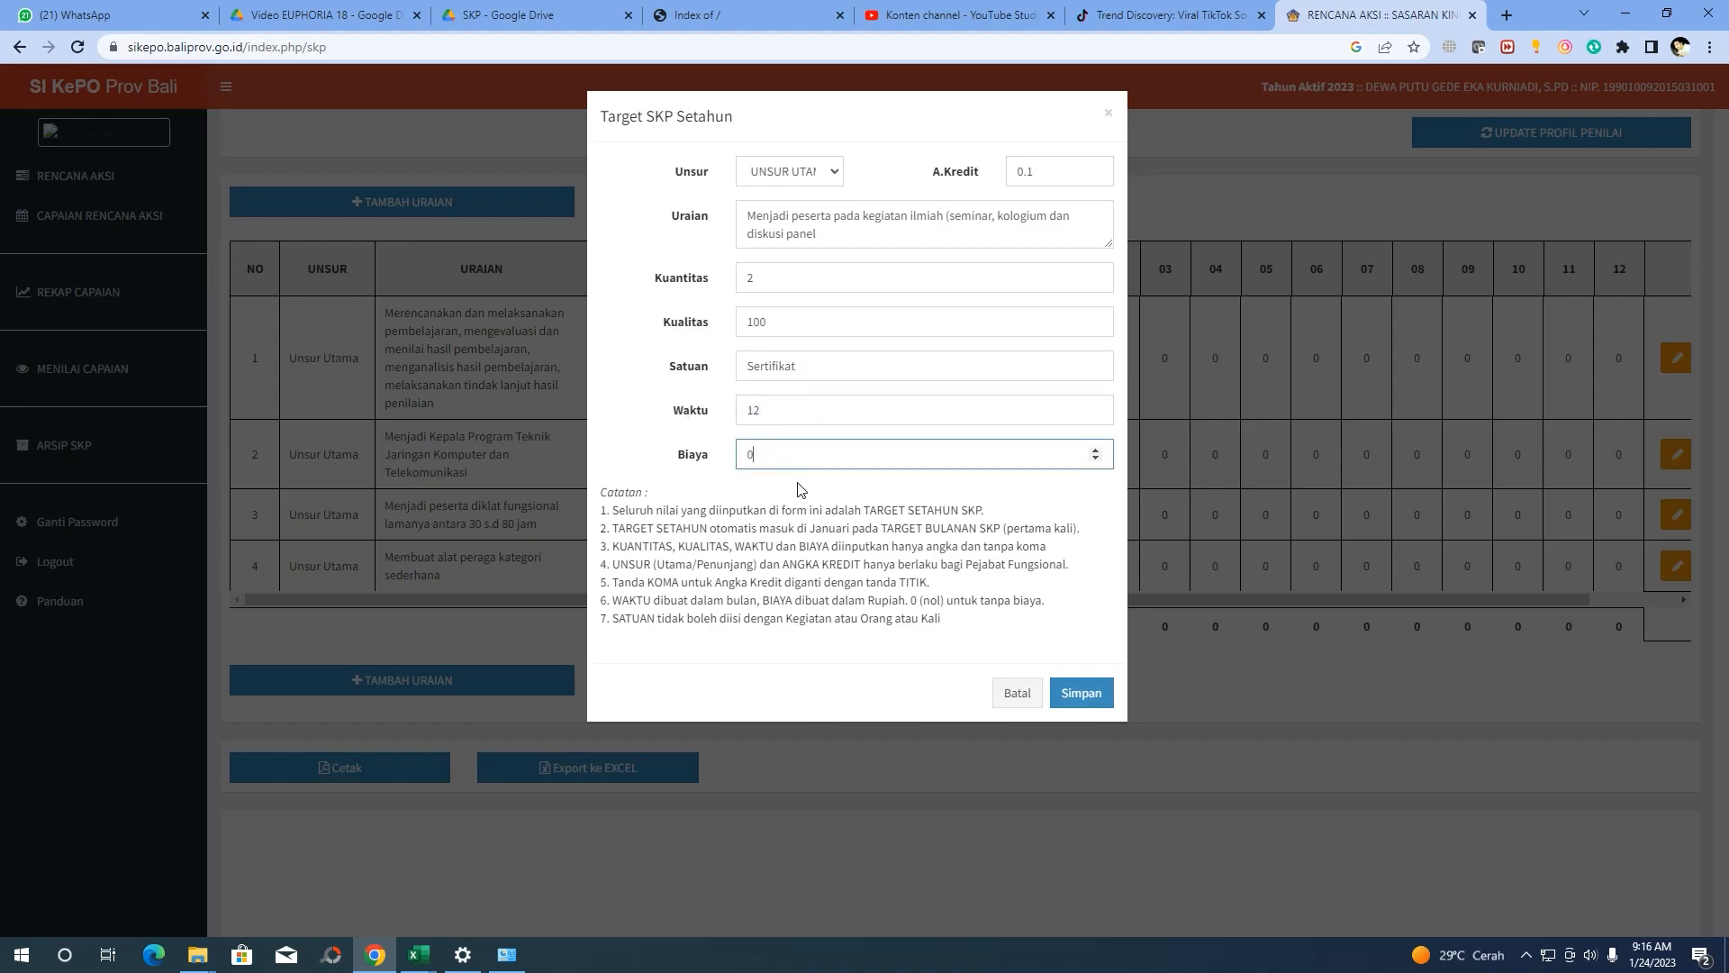
{"action": "left_click", "coordinate": [1092, 695]}
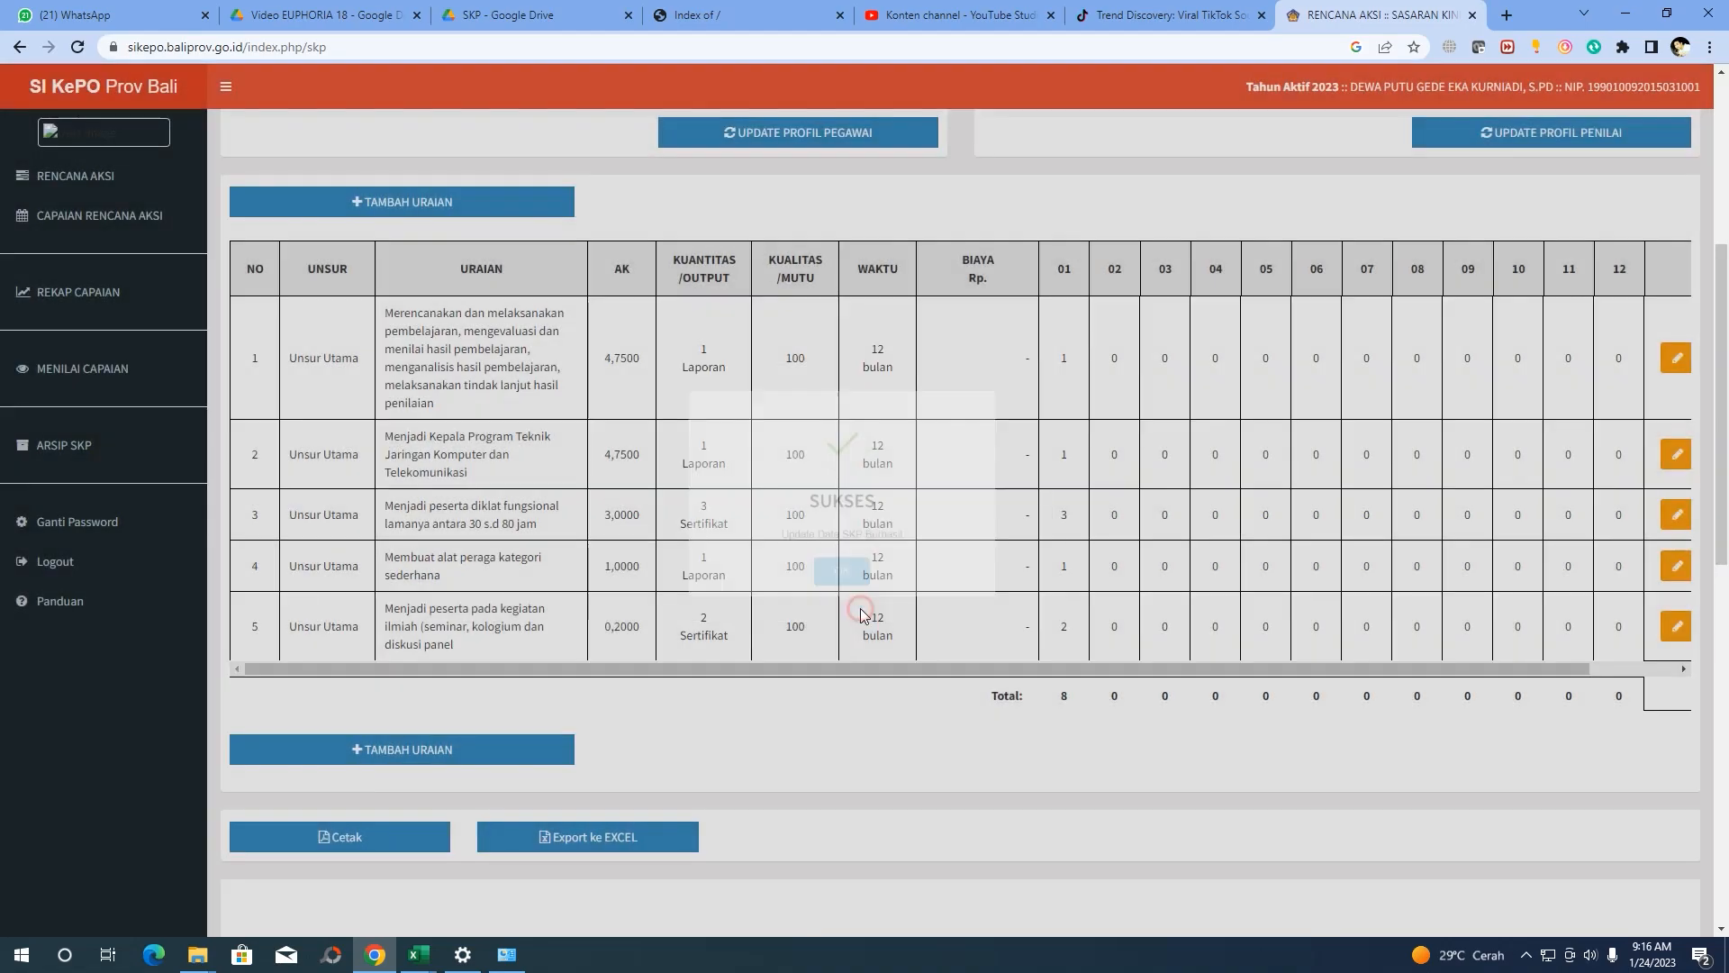
{"action": "scroll", "coordinate": [490, 516], "scroll_direction": "down", "scroll_amount": 1}
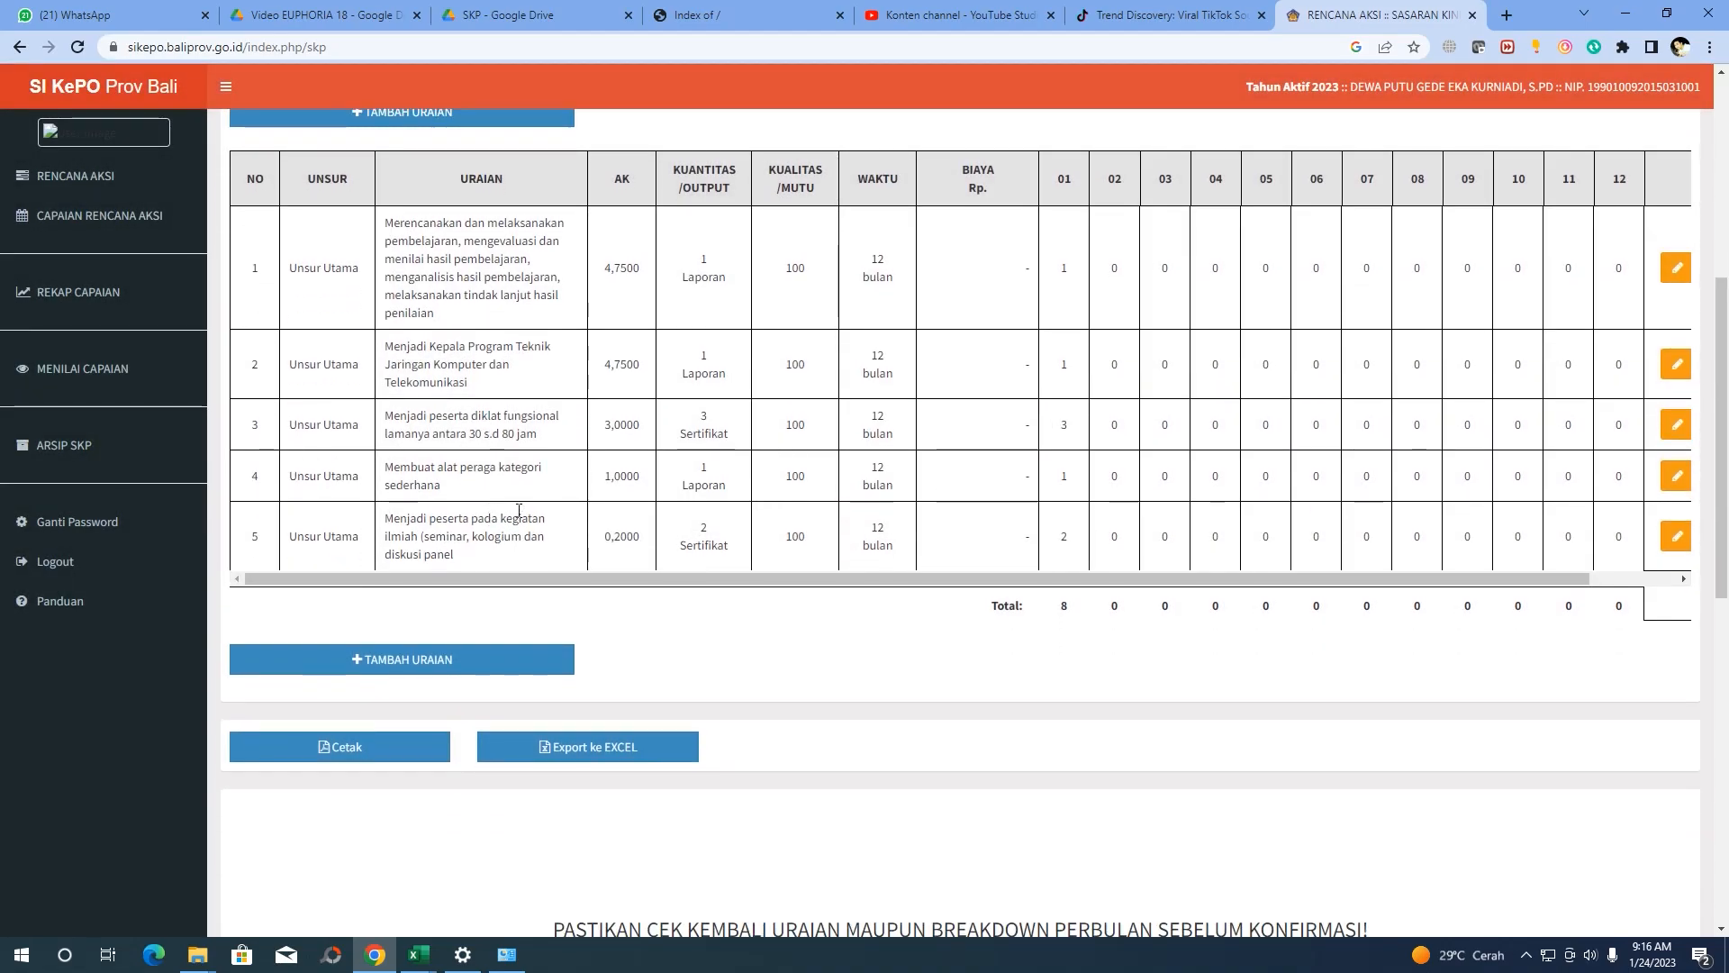
{"action": "scroll", "coordinate": [469, 500], "scroll_direction": "up", "scroll_amount": 1}
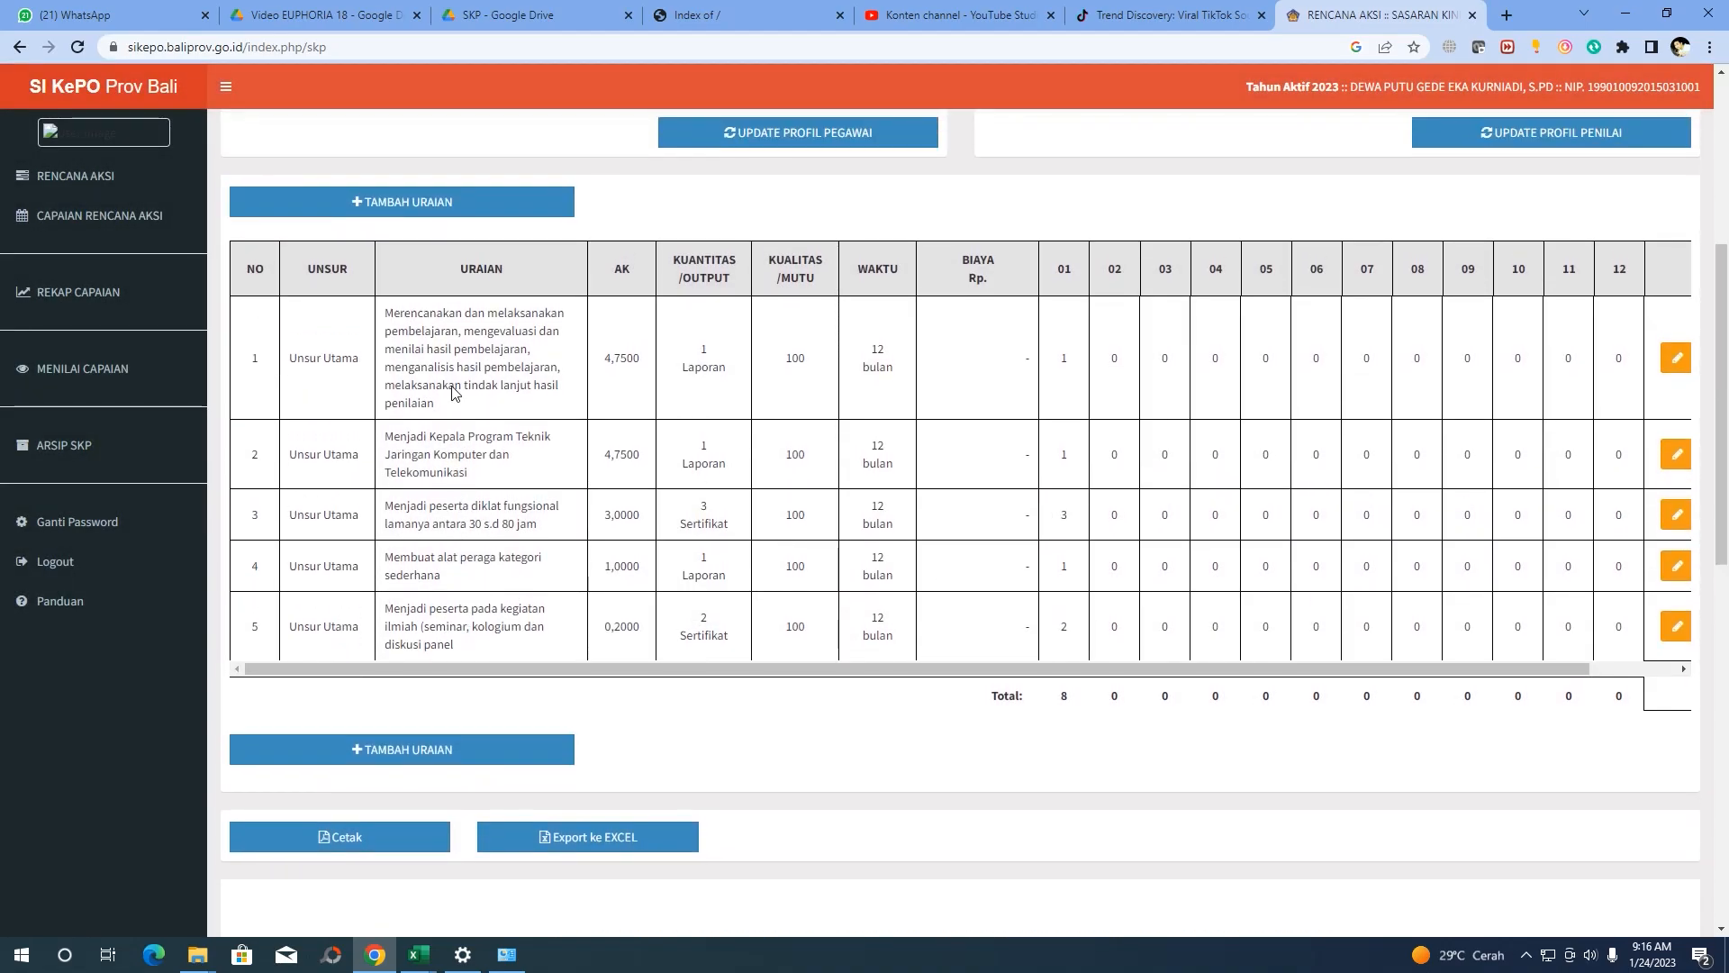
{"action": "left_click", "coordinate": [459, 202]}
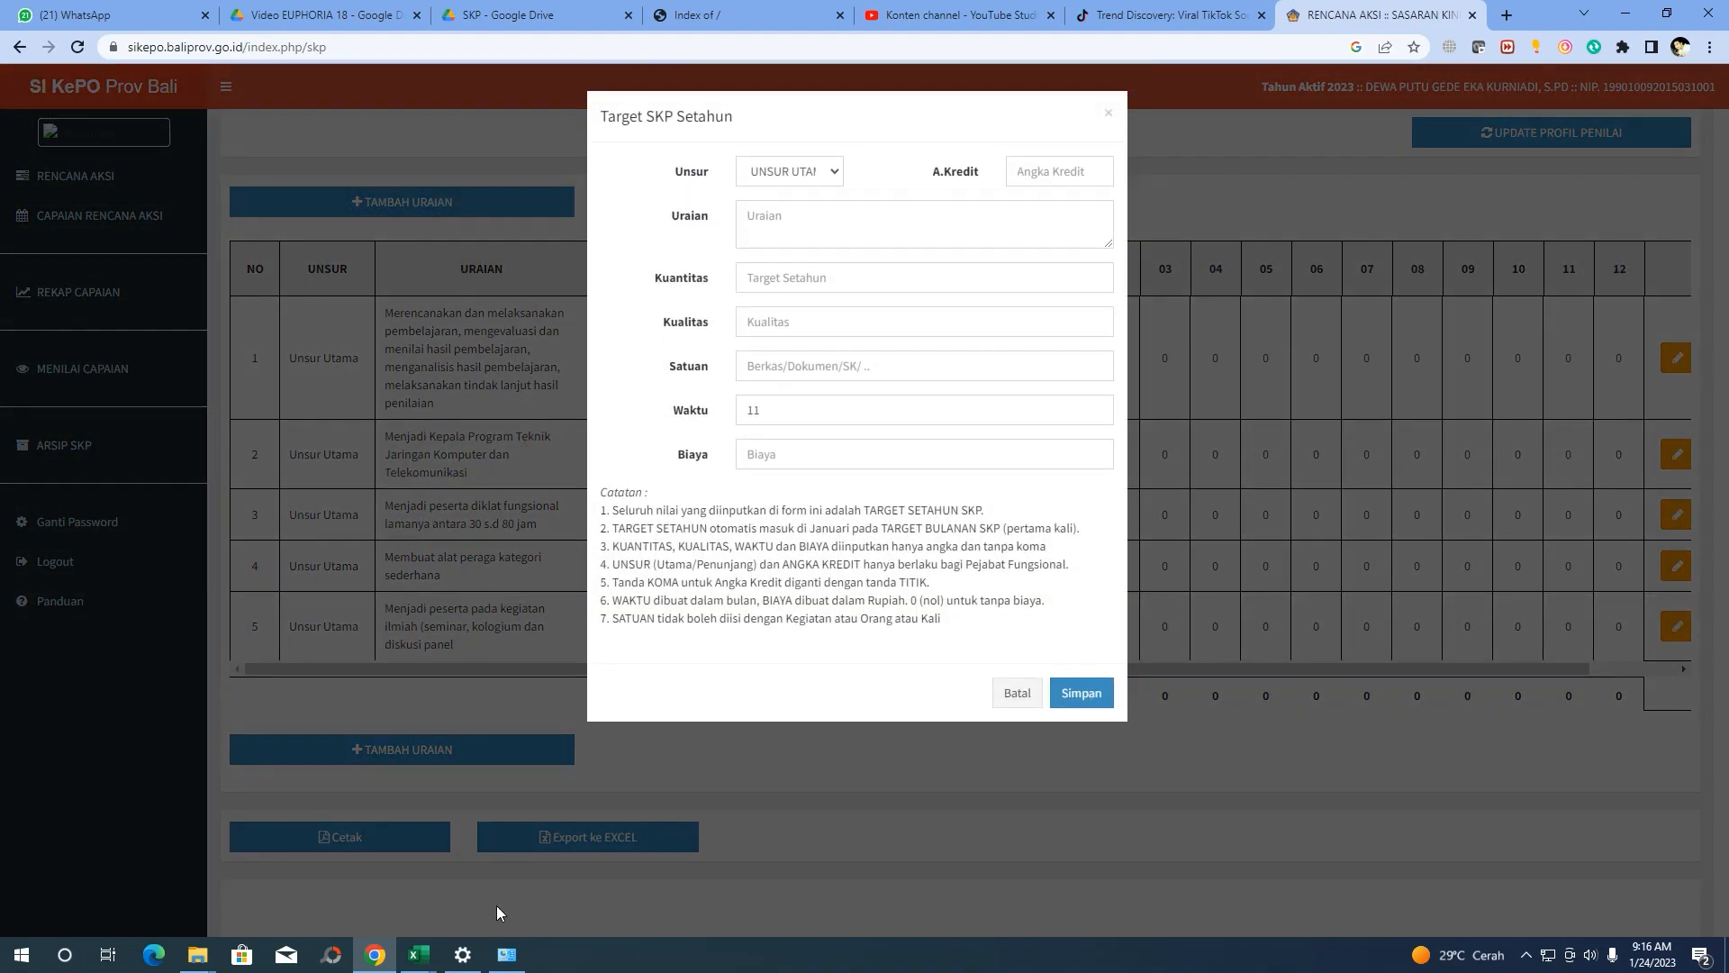
{"action": "mouse_move", "coordinate": [417, 959]}
{"action": "left_click", "coordinate": [450, 869]}
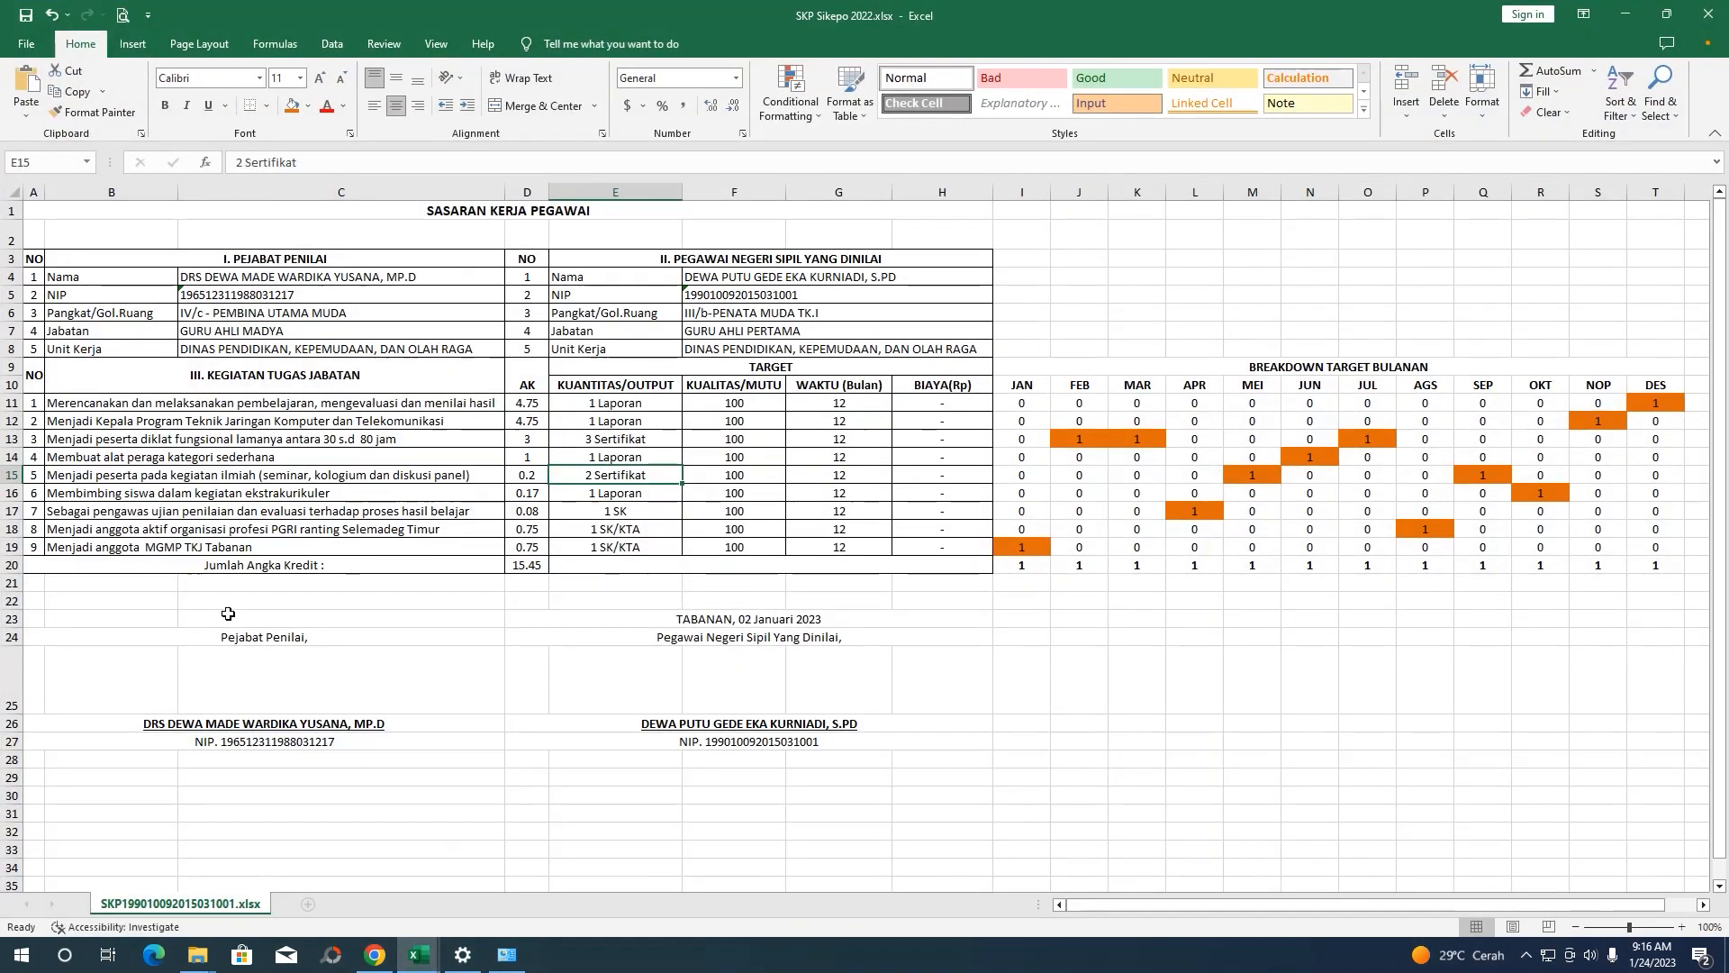
{"action": "left_click", "coordinate": [160, 478]}
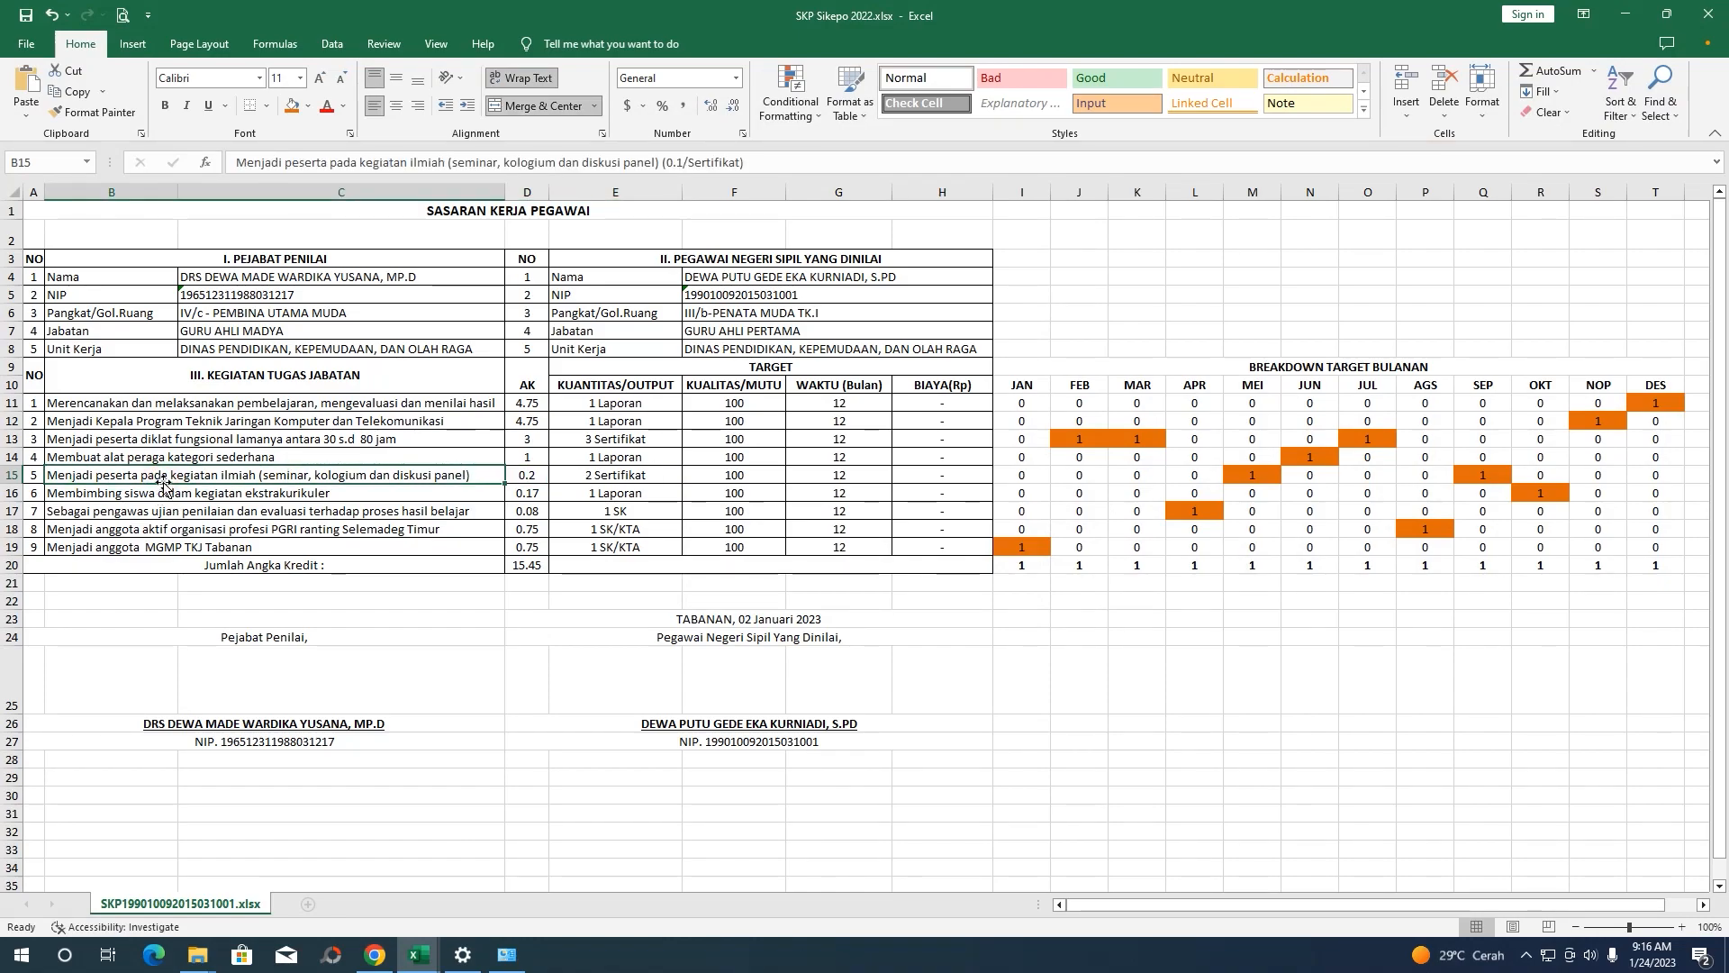
{"action": "key", "text": "Down"}
{"action": "key", "text": "Down"}
{"action": "left_click", "coordinate": [157, 493]}
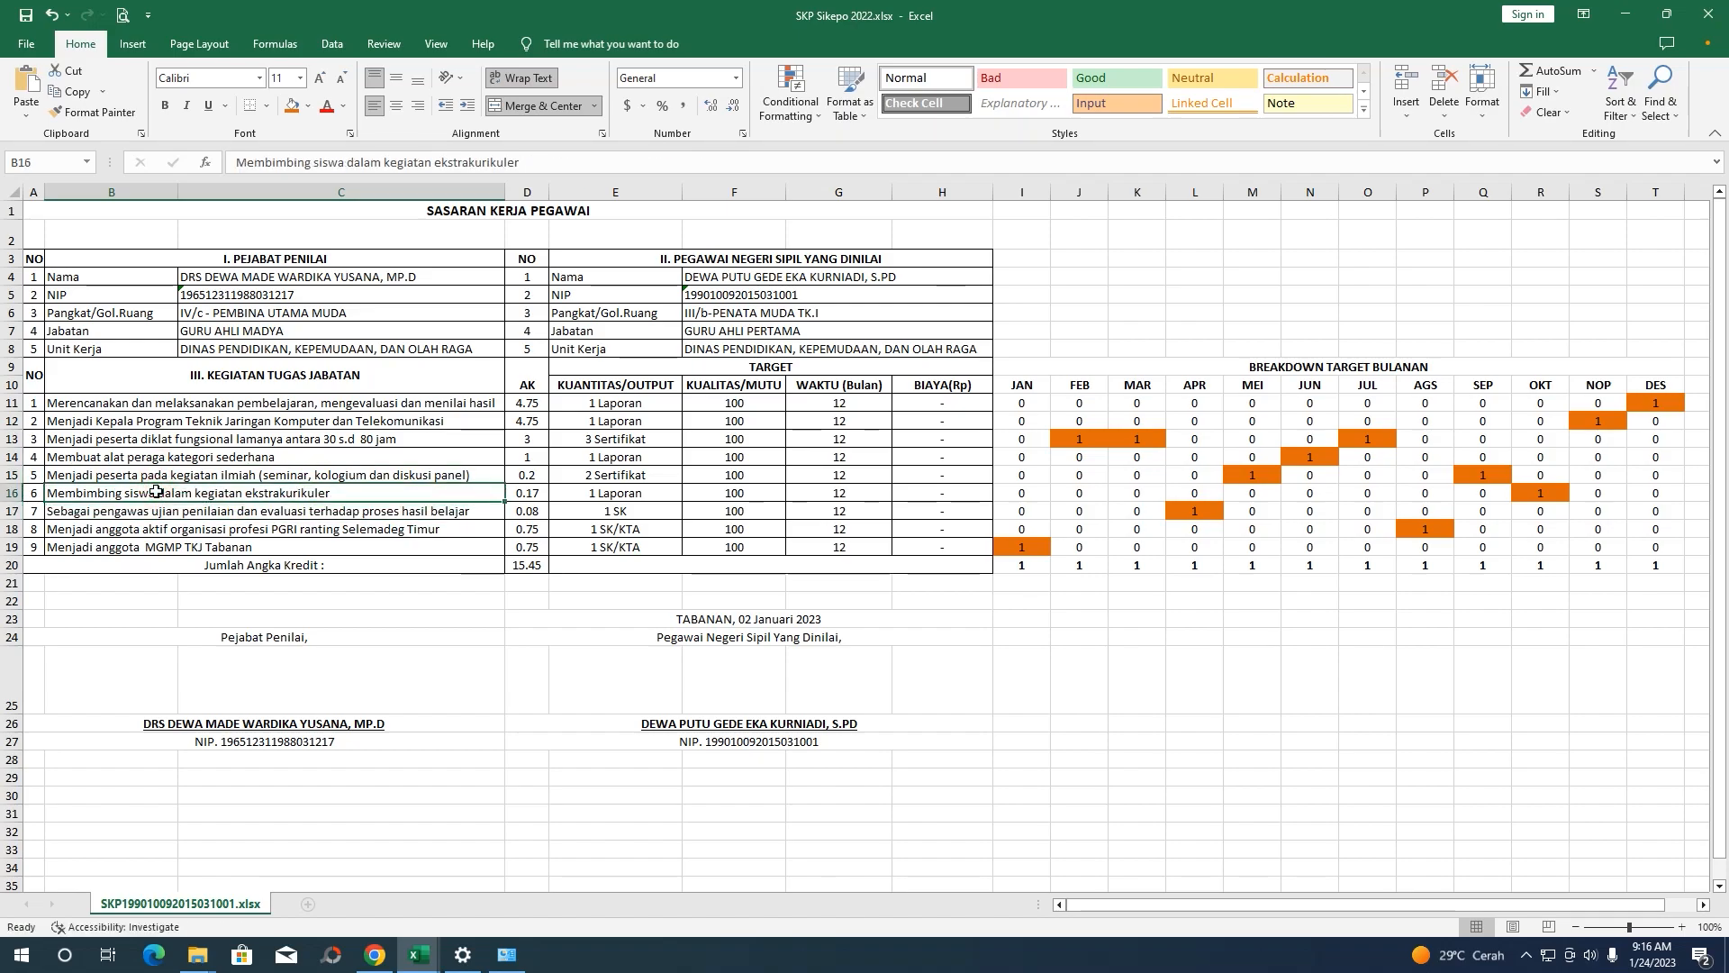
{"action": "left_click", "coordinate": [376, 958]}
{"action": "left_click", "coordinate": [1002, 694]}
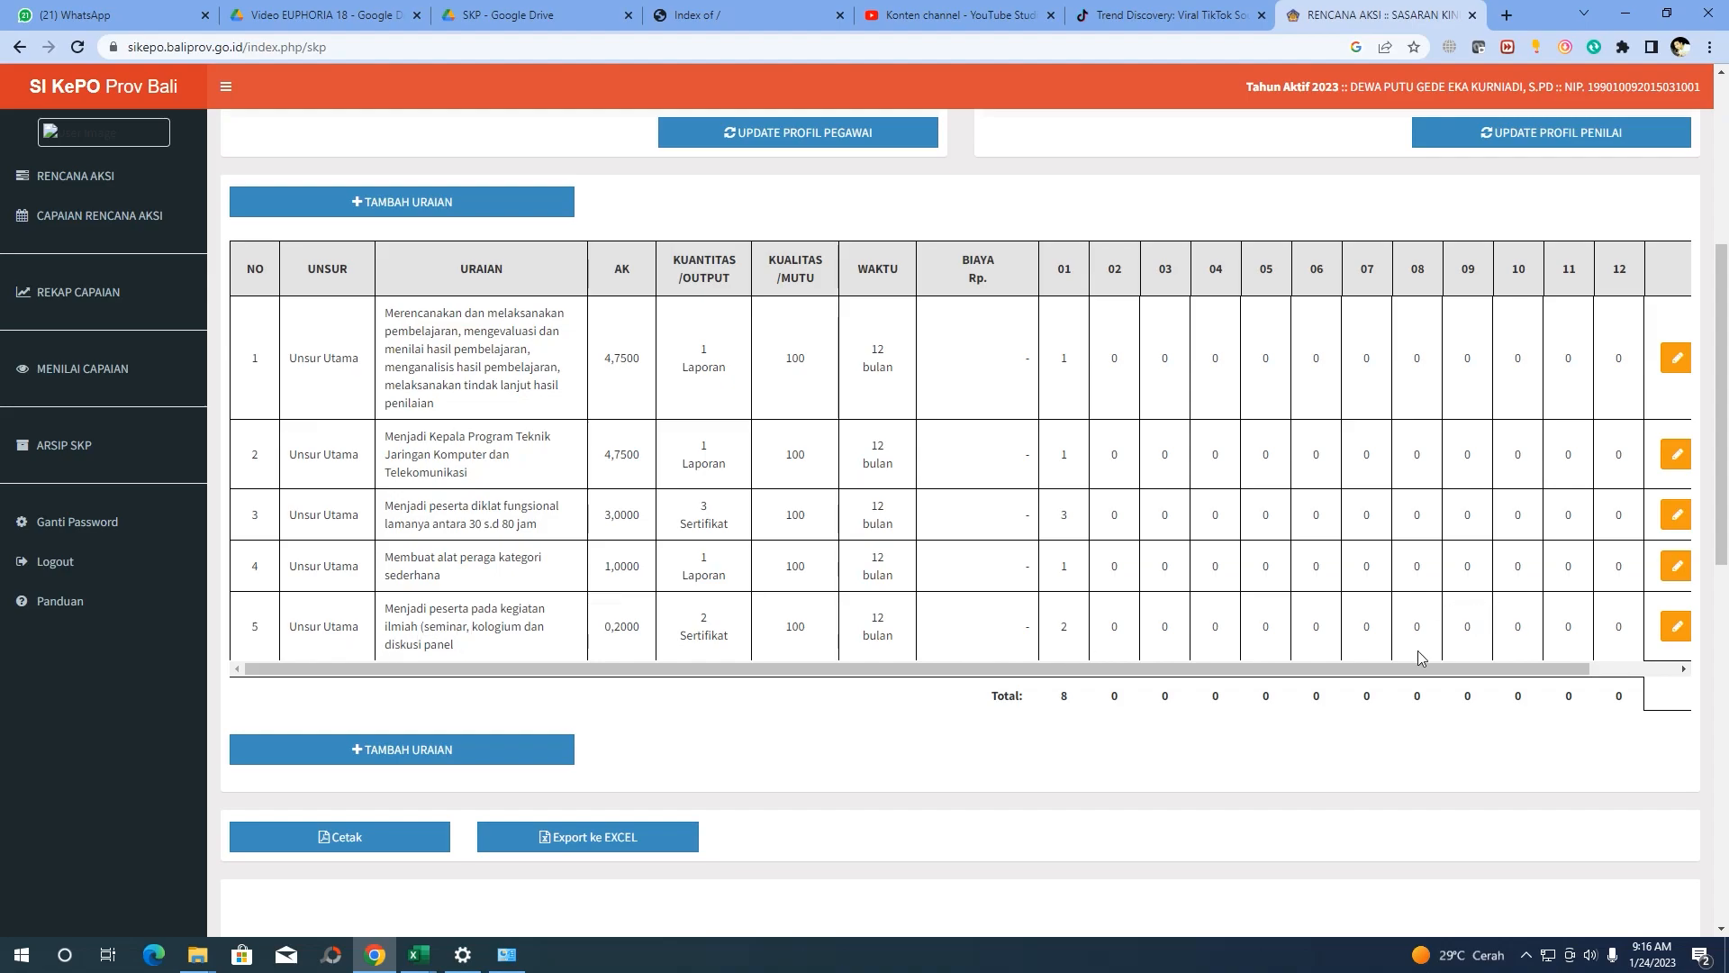
{"action": "left_click_drag", "start_coordinate": [1491, 670], "coordinate": [1578, 669]}
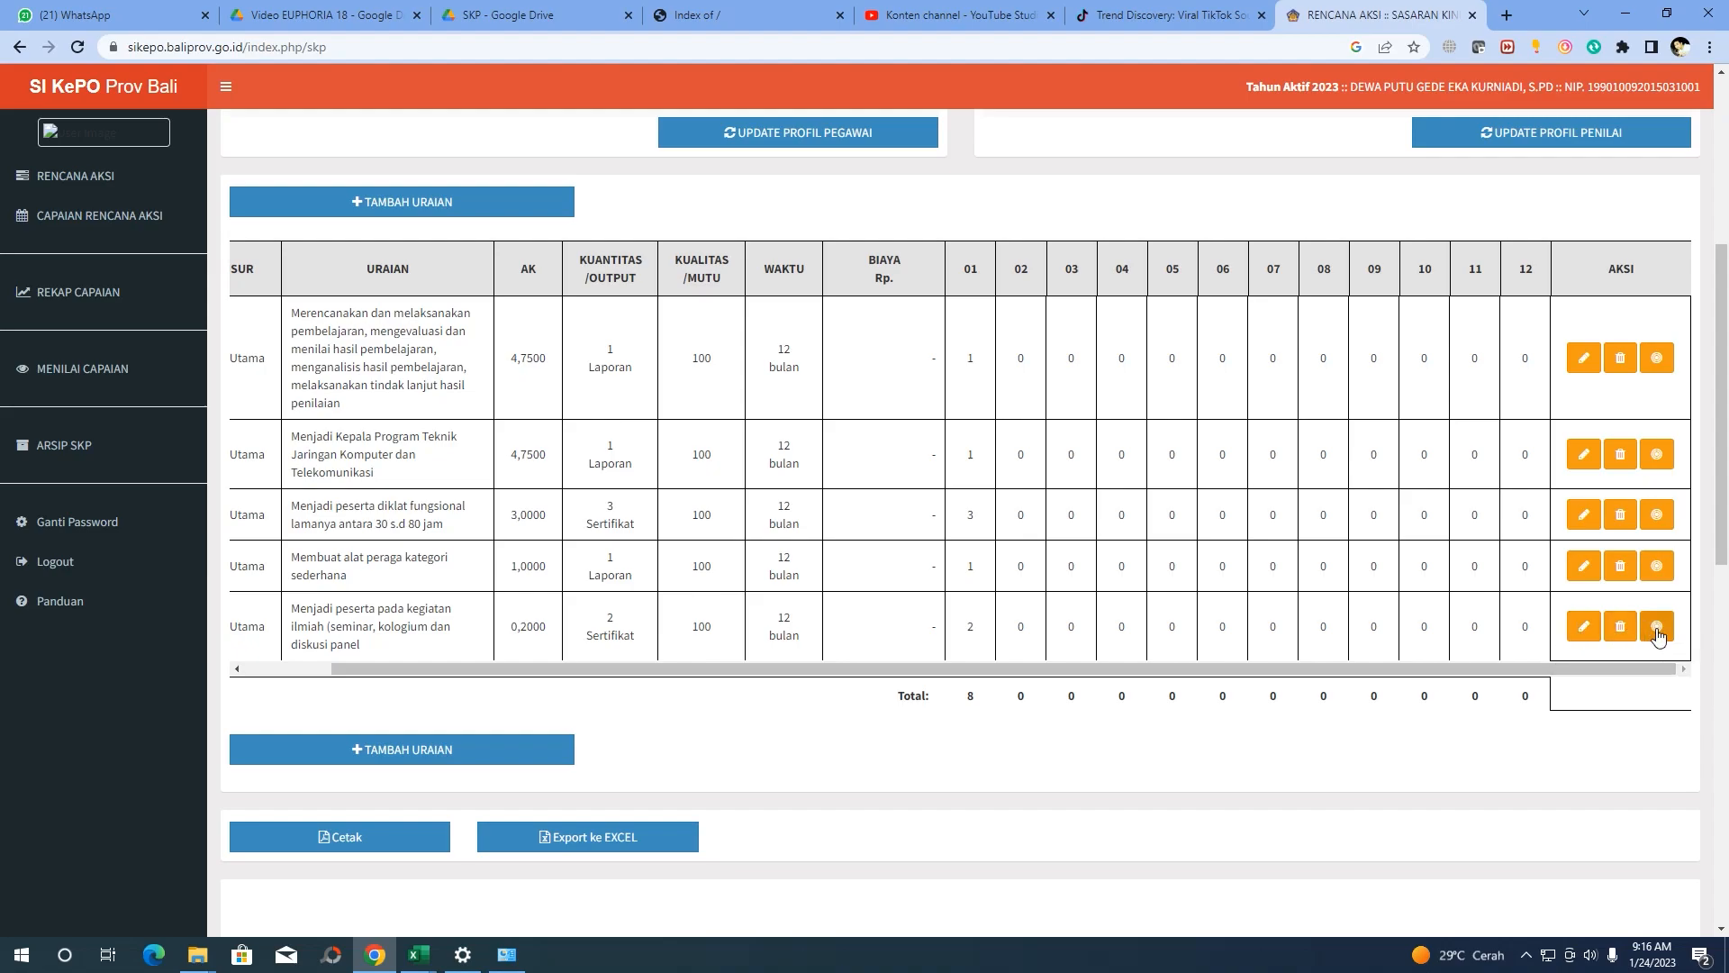
Change row 5's Unsur to UNSUR PENUNJANG and save the edit
{"action": "left_click", "coordinate": [1582, 629]}
{"action": "left_click", "coordinate": [789, 171]}
{"action": "left_click", "coordinate": [786, 206]}
{"action": "left_click", "coordinate": [1061, 693]}
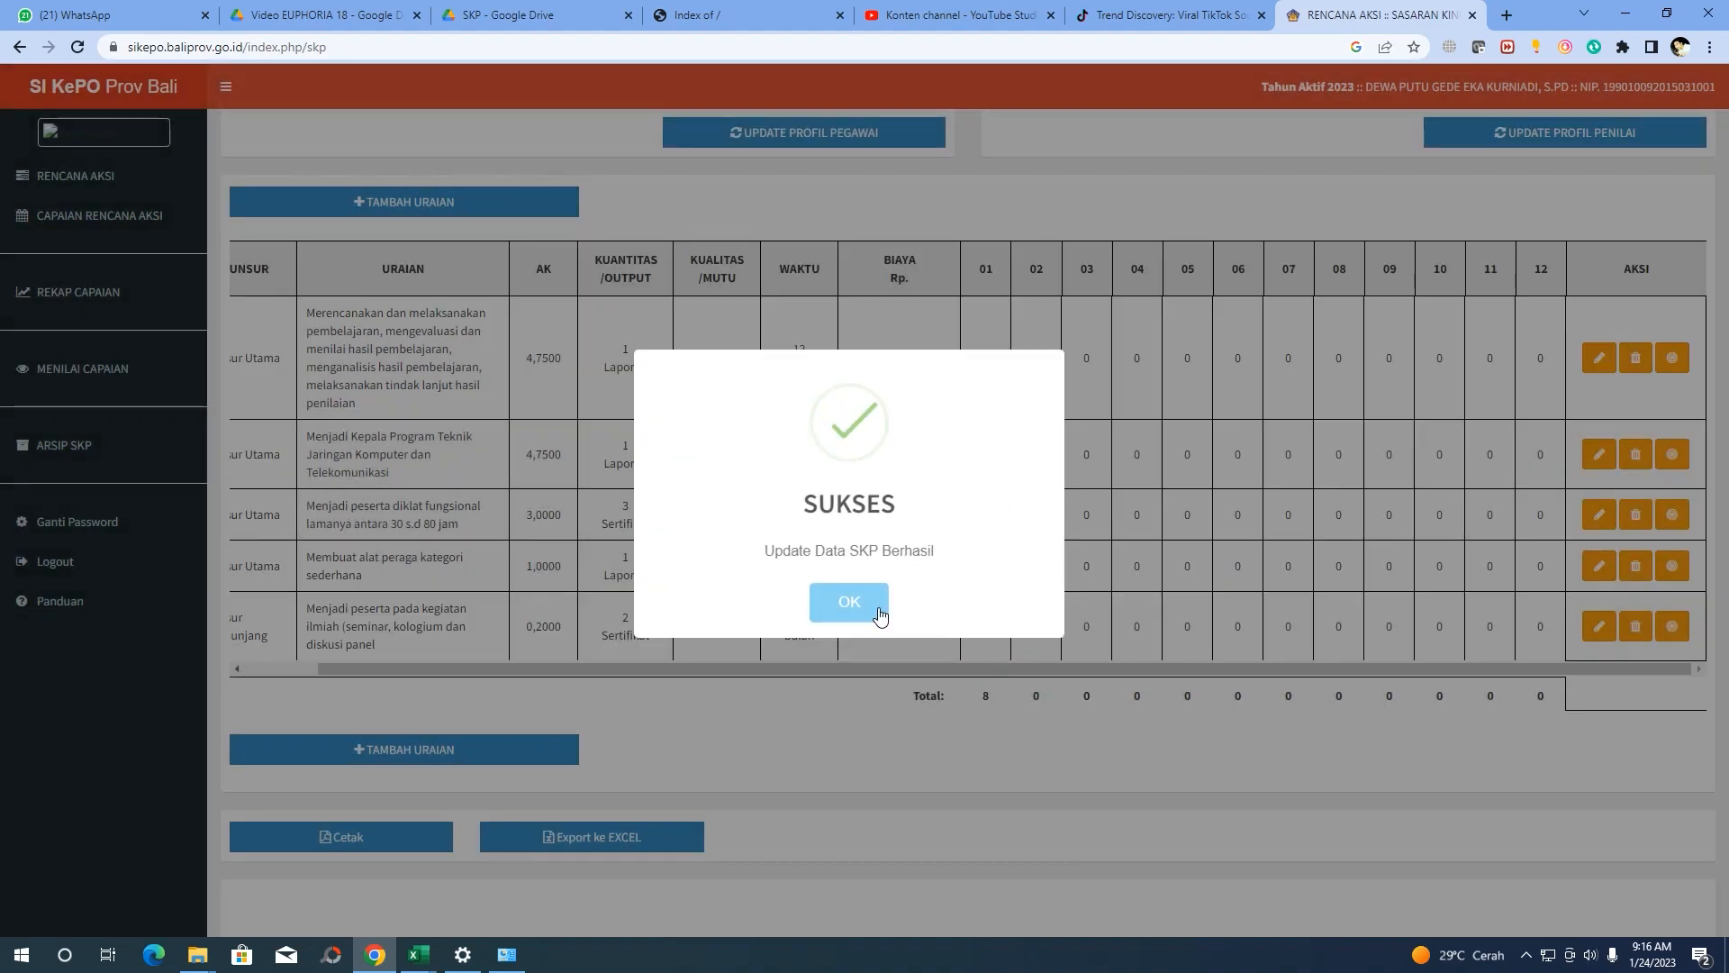
{"action": "left_click", "coordinate": [878, 610]}
{"action": "left_click_drag", "start_coordinate": [452, 668], "coordinate": [245, 677]}
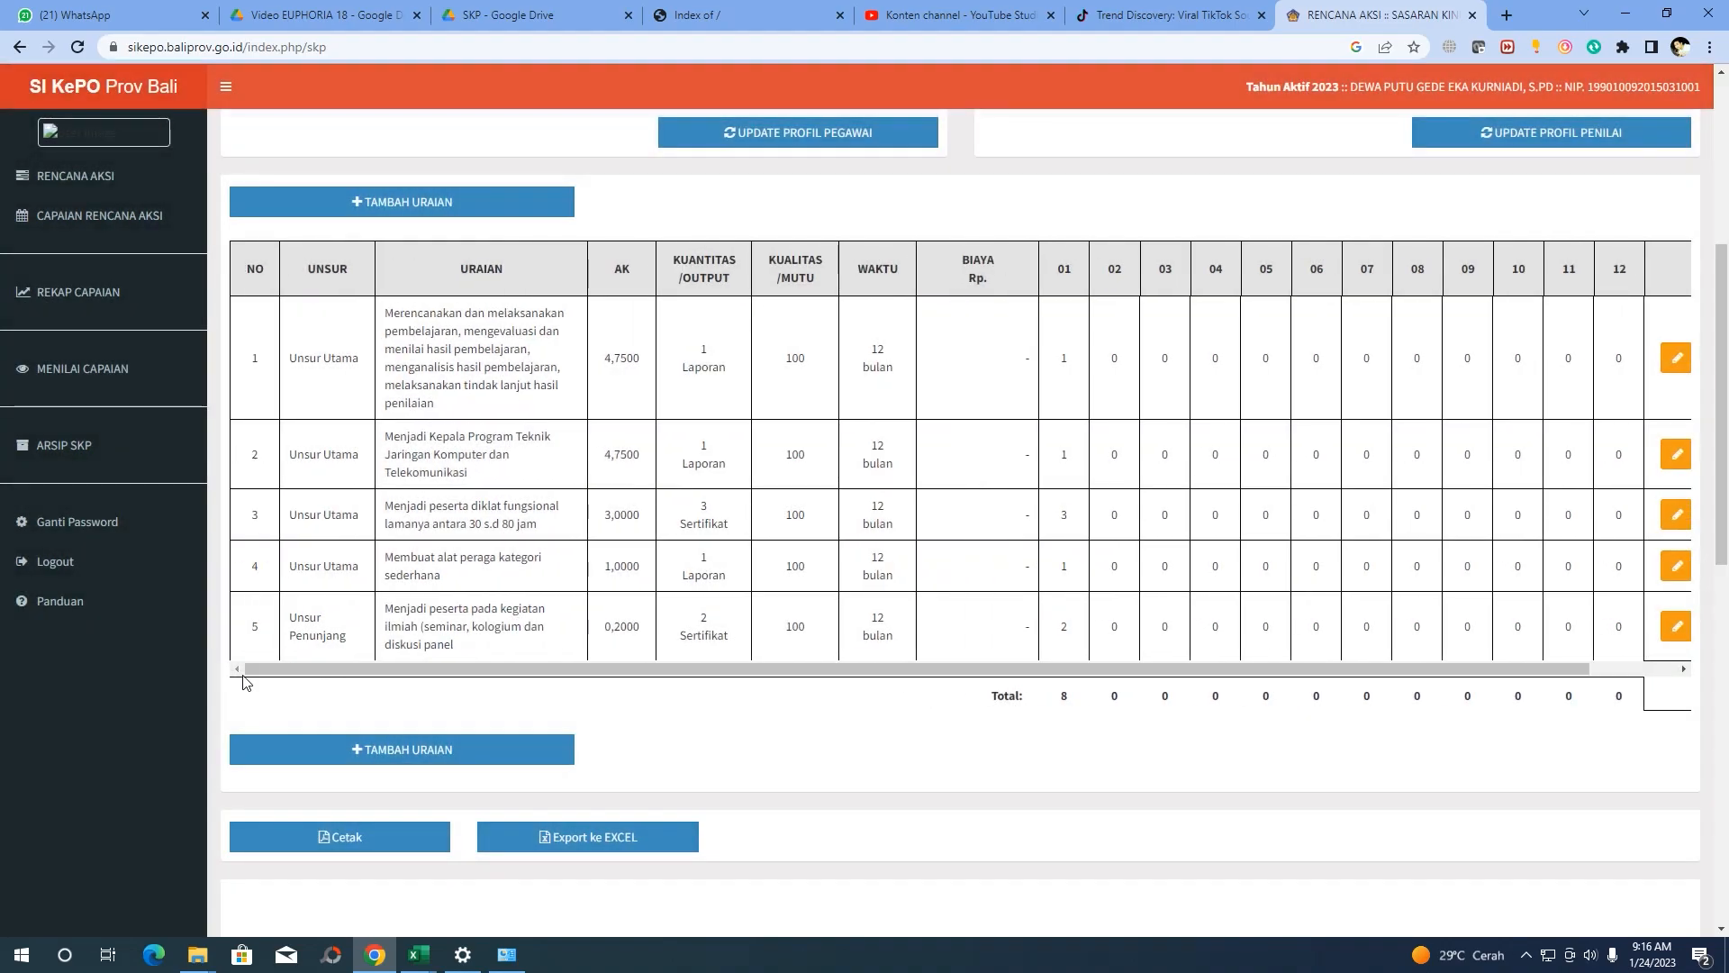
{"action": "scroll", "coordinate": [435, 513], "scroll_direction": "down", "scroll_amount": 2}
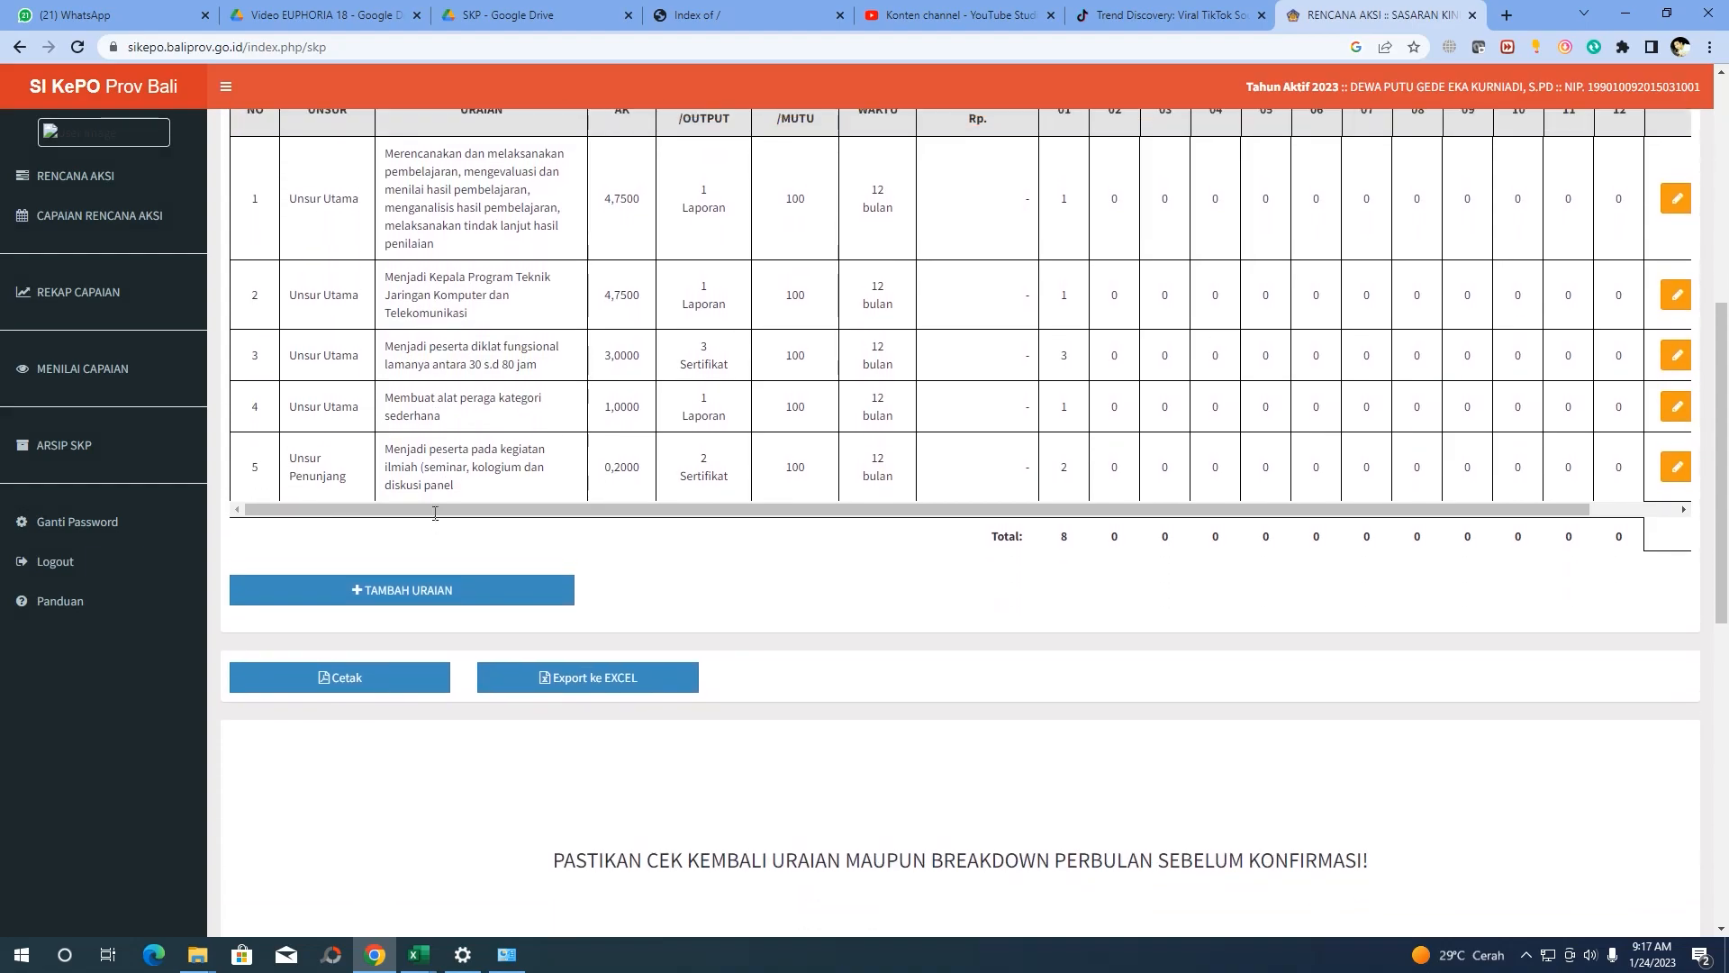
{"action": "scroll", "coordinate": [428, 515], "scroll_direction": "up", "scroll_amount": 1}
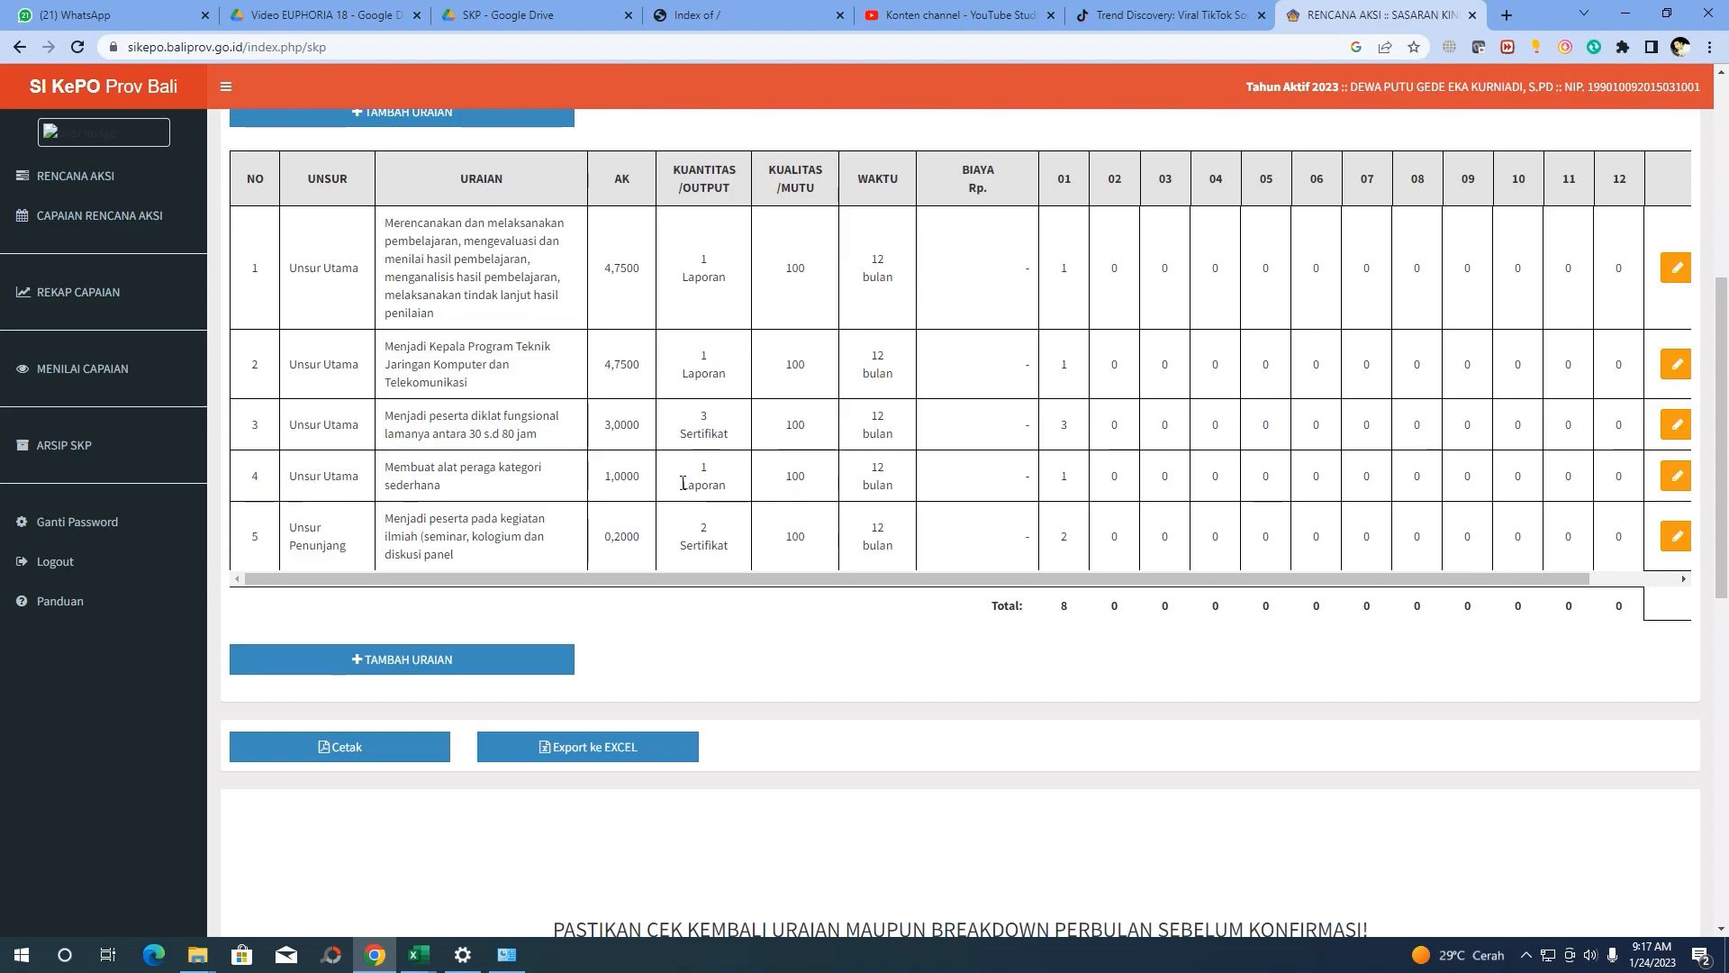
{"action": "left_click_drag", "start_coordinate": [1263, 583], "coordinate": [1353, 582]}
Change row 4's Unsur to UNSUR PENUNJANG and save the edit
{"action": "left_click", "coordinate": [1584, 476]}
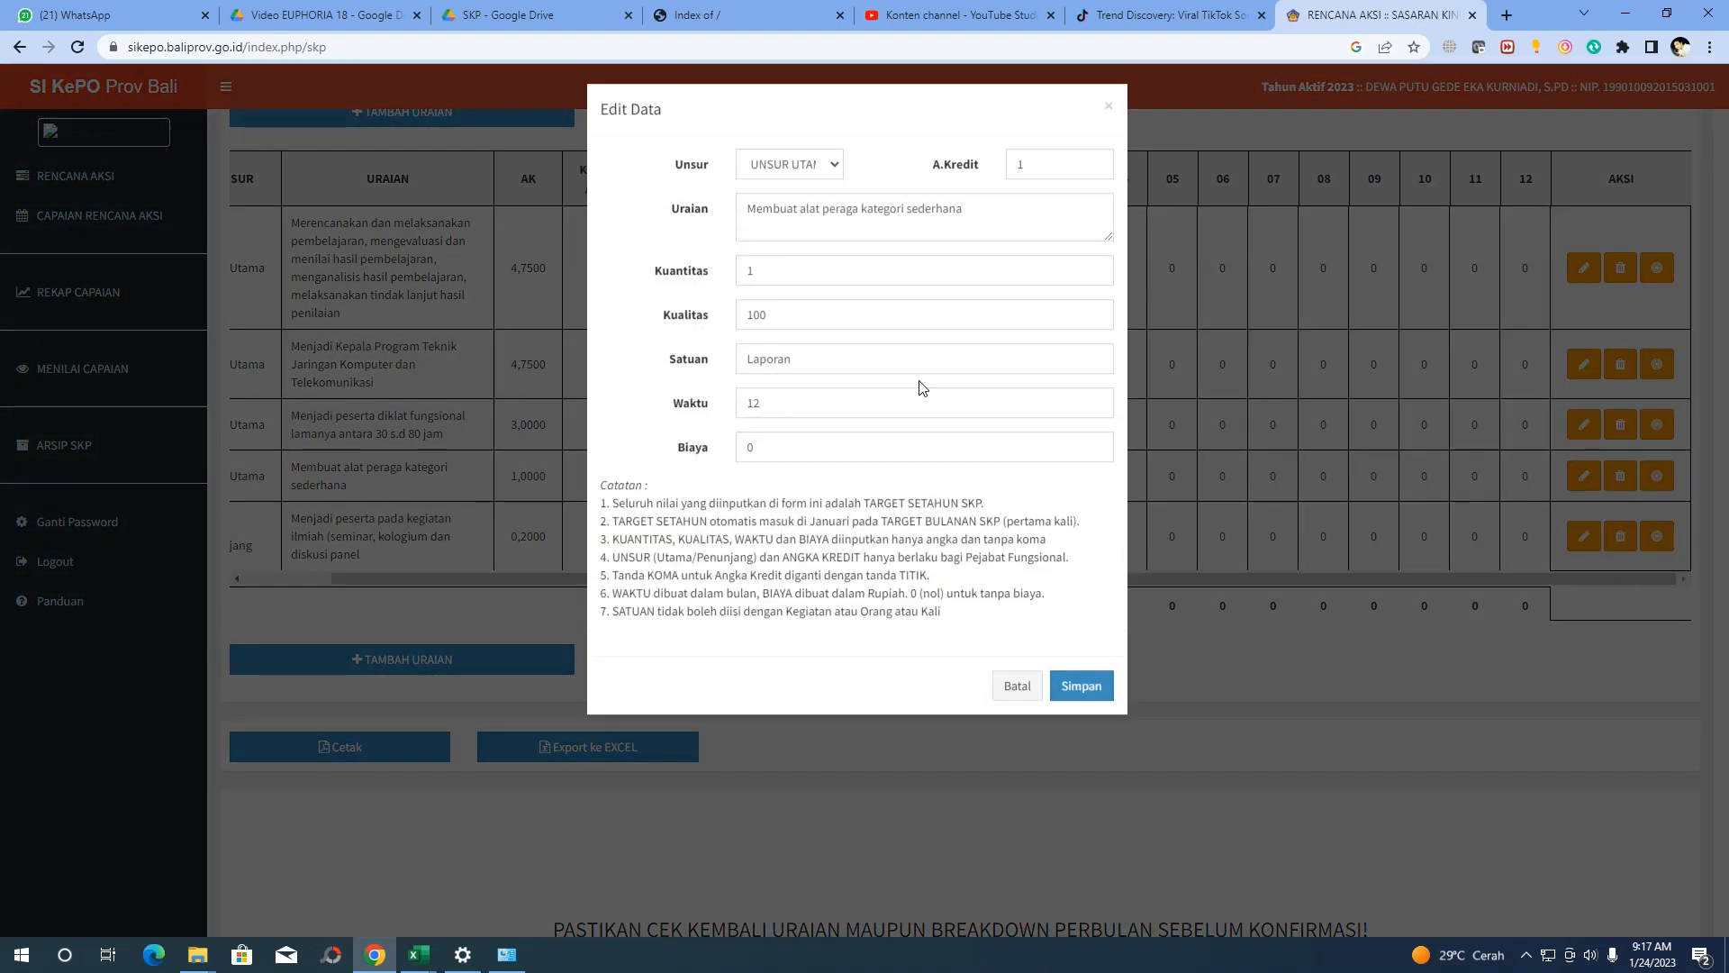
{"action": "left_click", "coordinate": [830, 168]}
{"action": "left_click", "coordinate": [803, 207]}
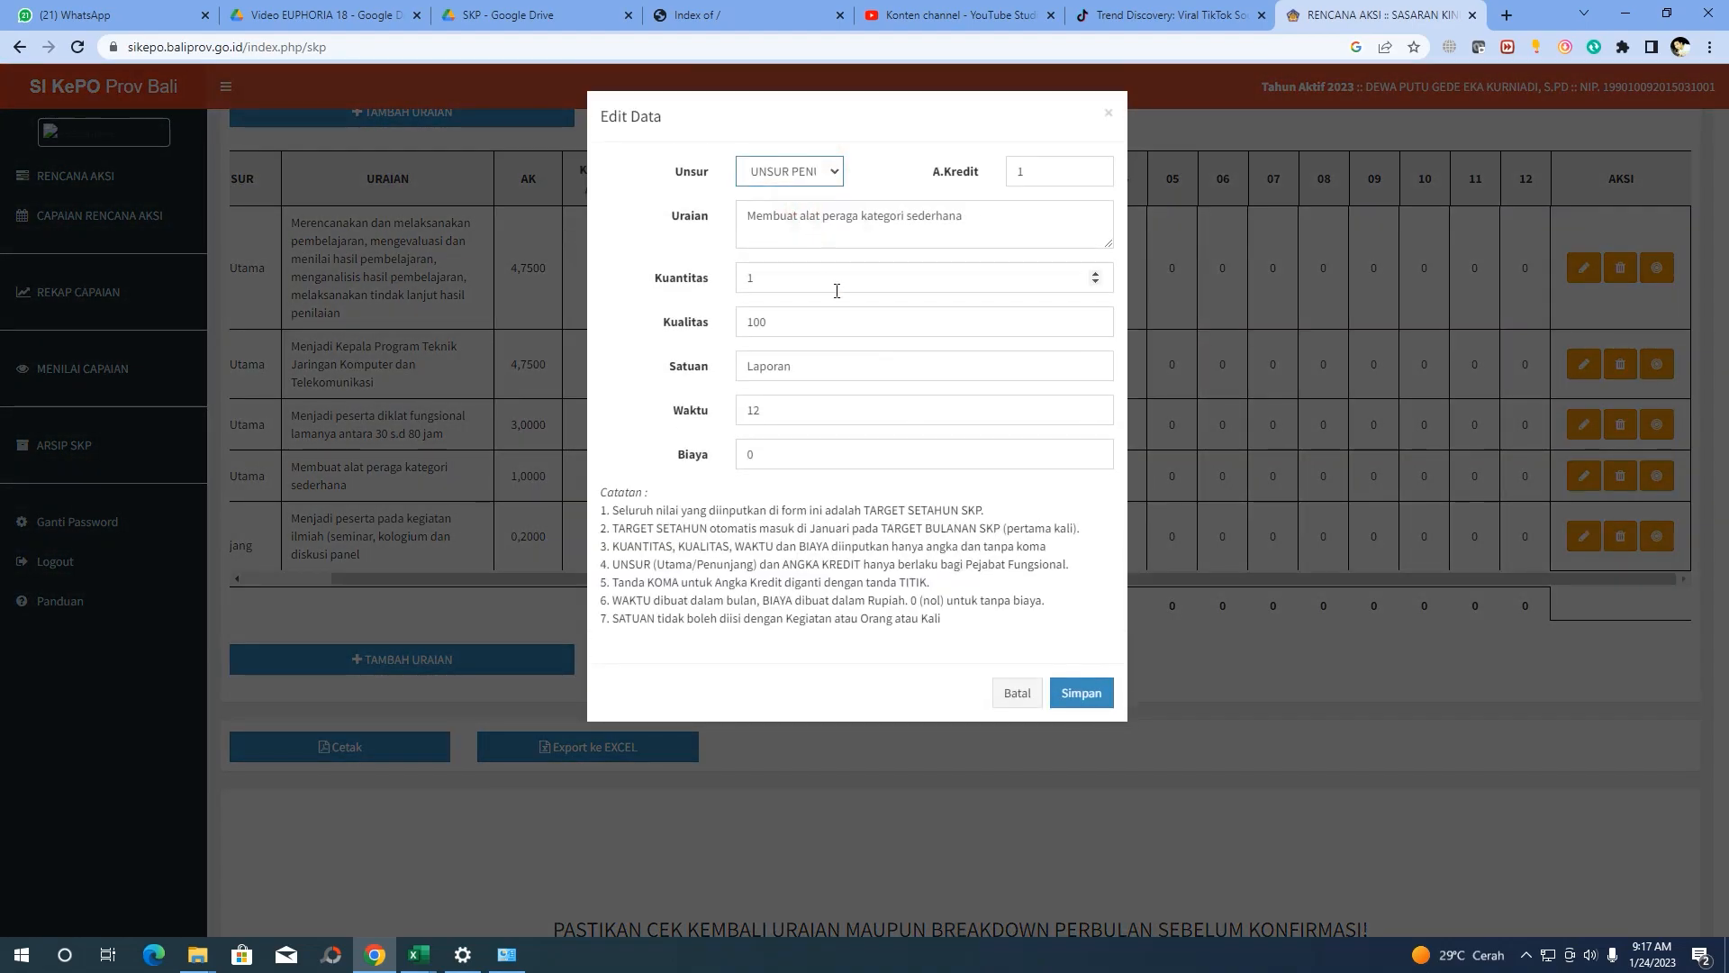
{"action": "left_click", "coordinate": [1082, 694]}
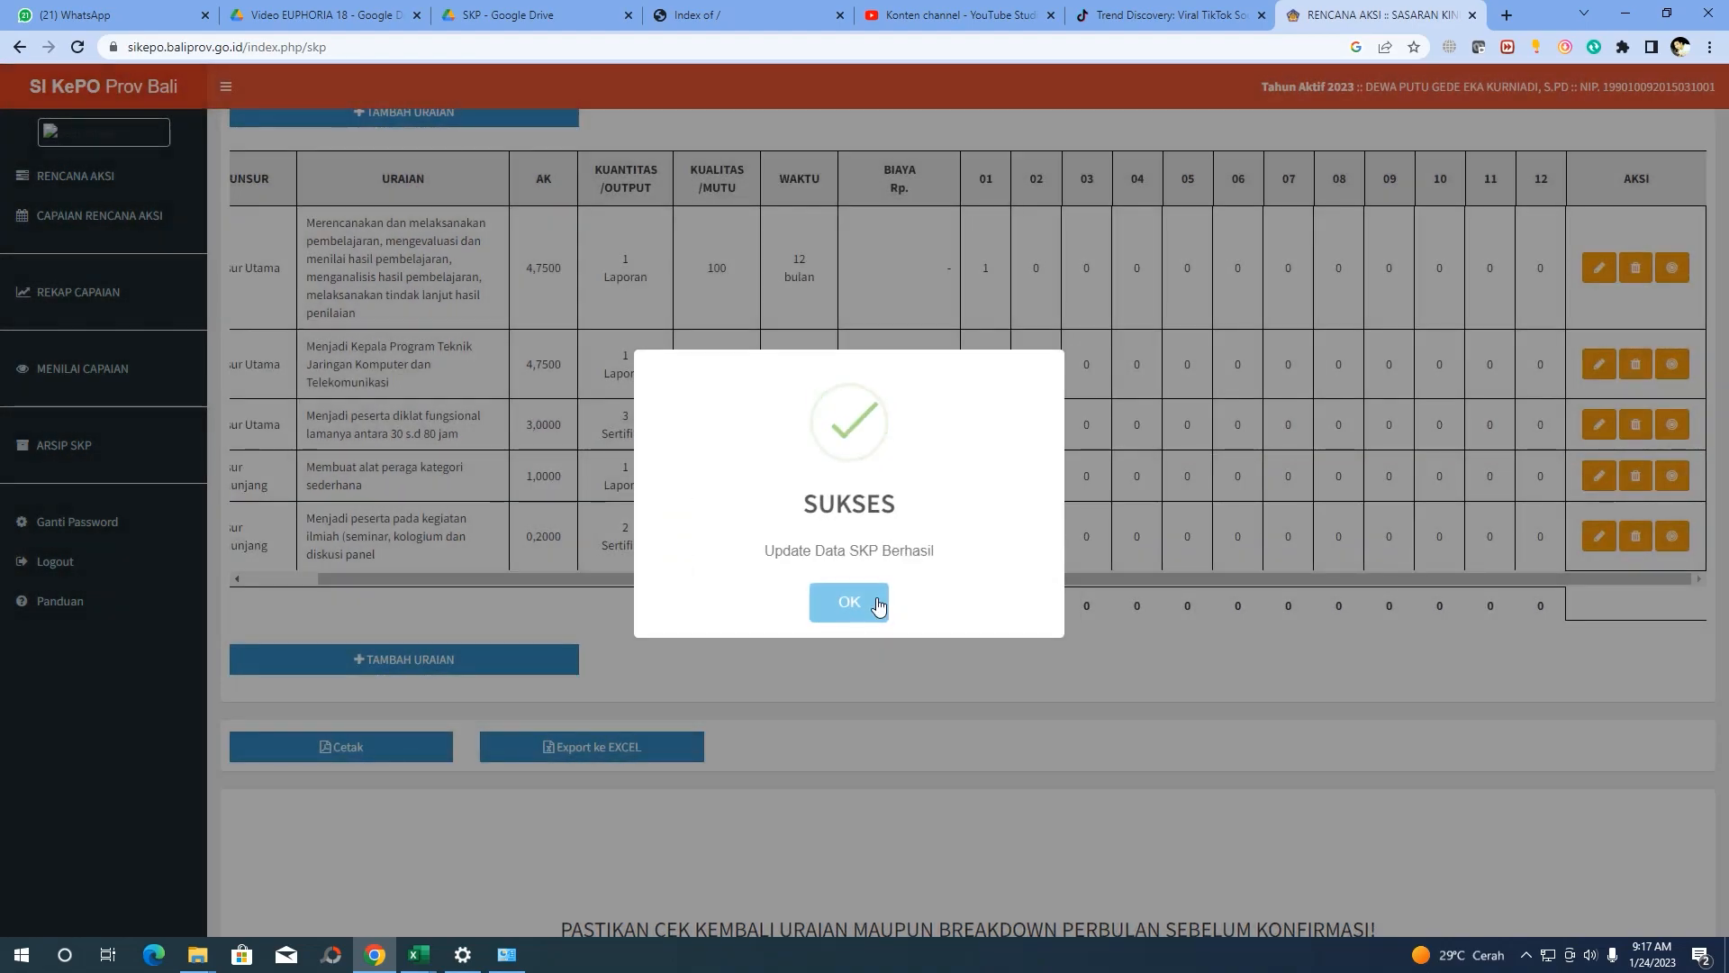
{"action": "left_click", "coordinate": [878, 599]}
{"action": "left_click_drag", "start_coordinate": [707, 579], "coordinate": [509, 579]}
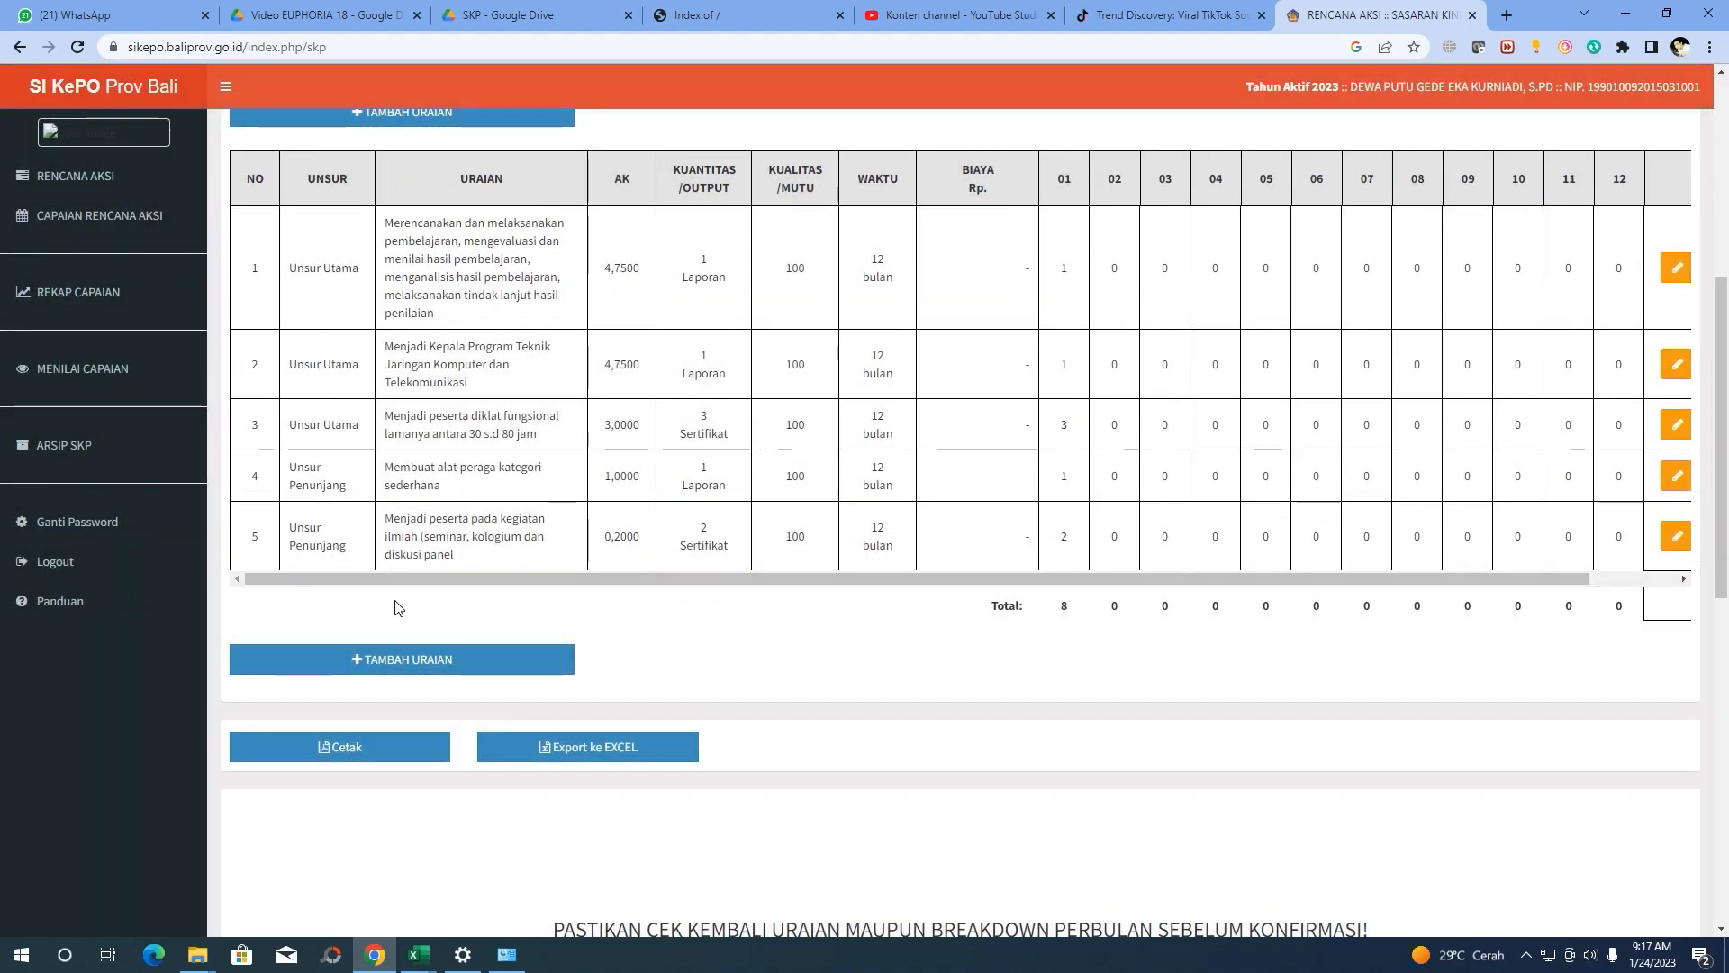
Open a new target form and paste the row 16 ekstrakurikuler mentoring text into Uraian
{"action": "scroll", "coordinate": [401, 634], "scroll_direction": "up", "scroll_amount": 2}
{"action": "left_click", "coordinate": [375, 297]}
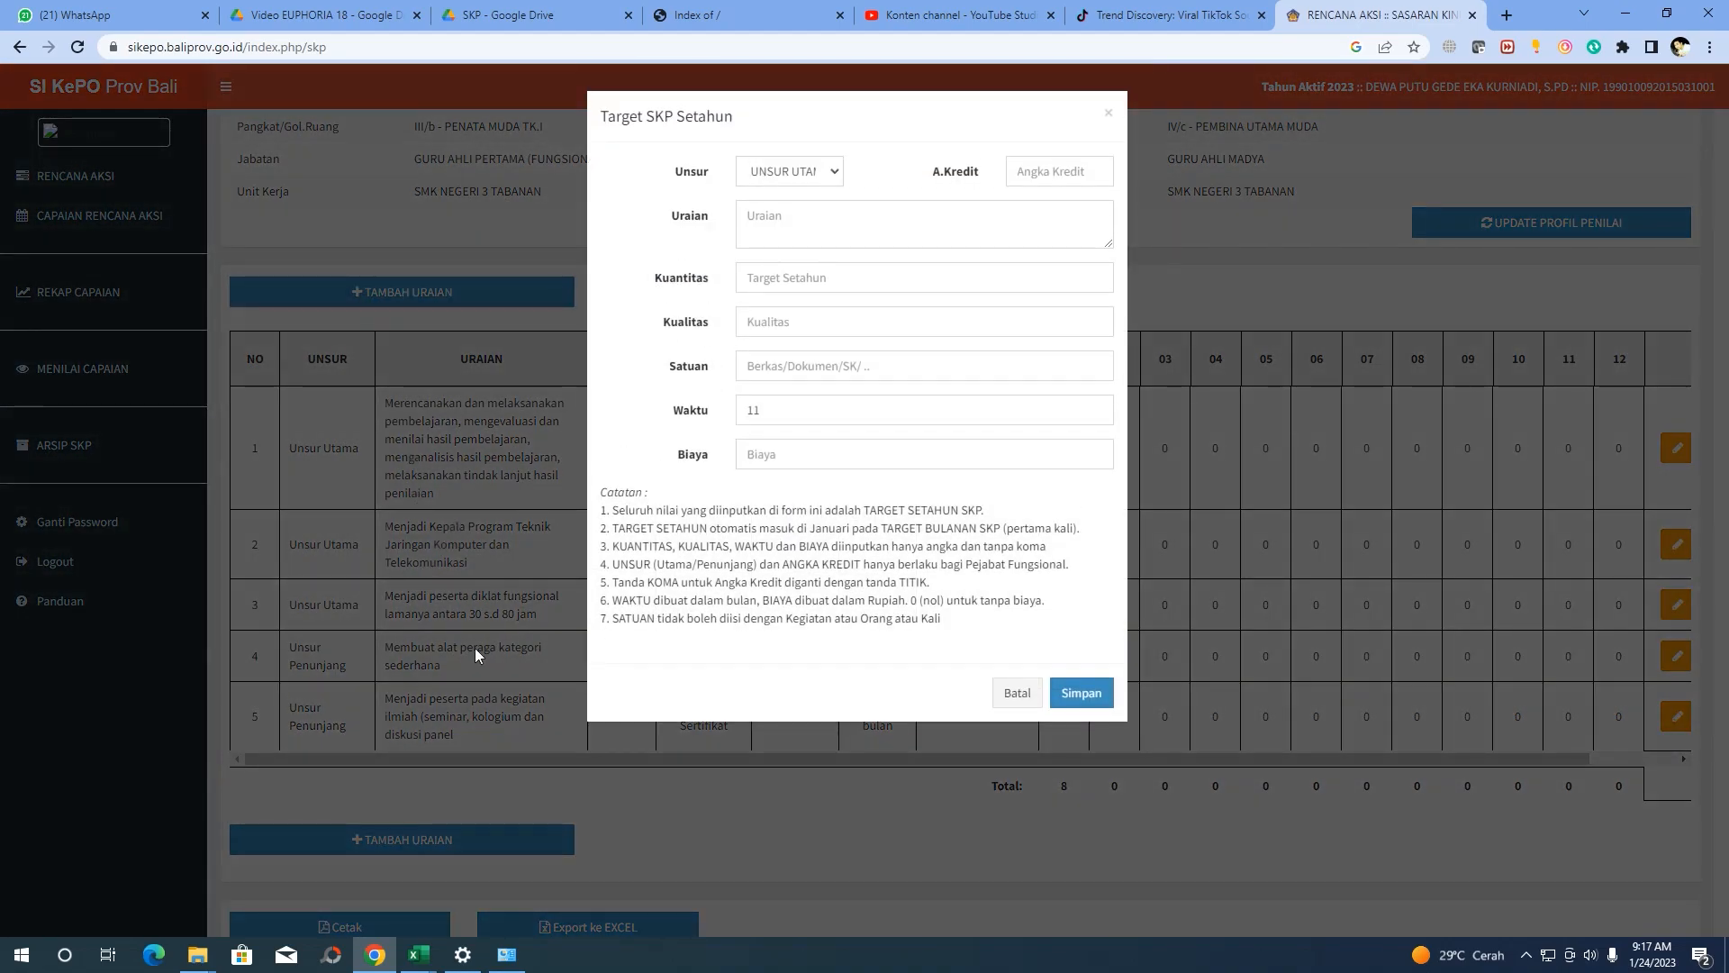
{"action": "mouse_move", "coordinate": [417, 956]}
{"action": "left_click", "coordinate": [385, 890]}
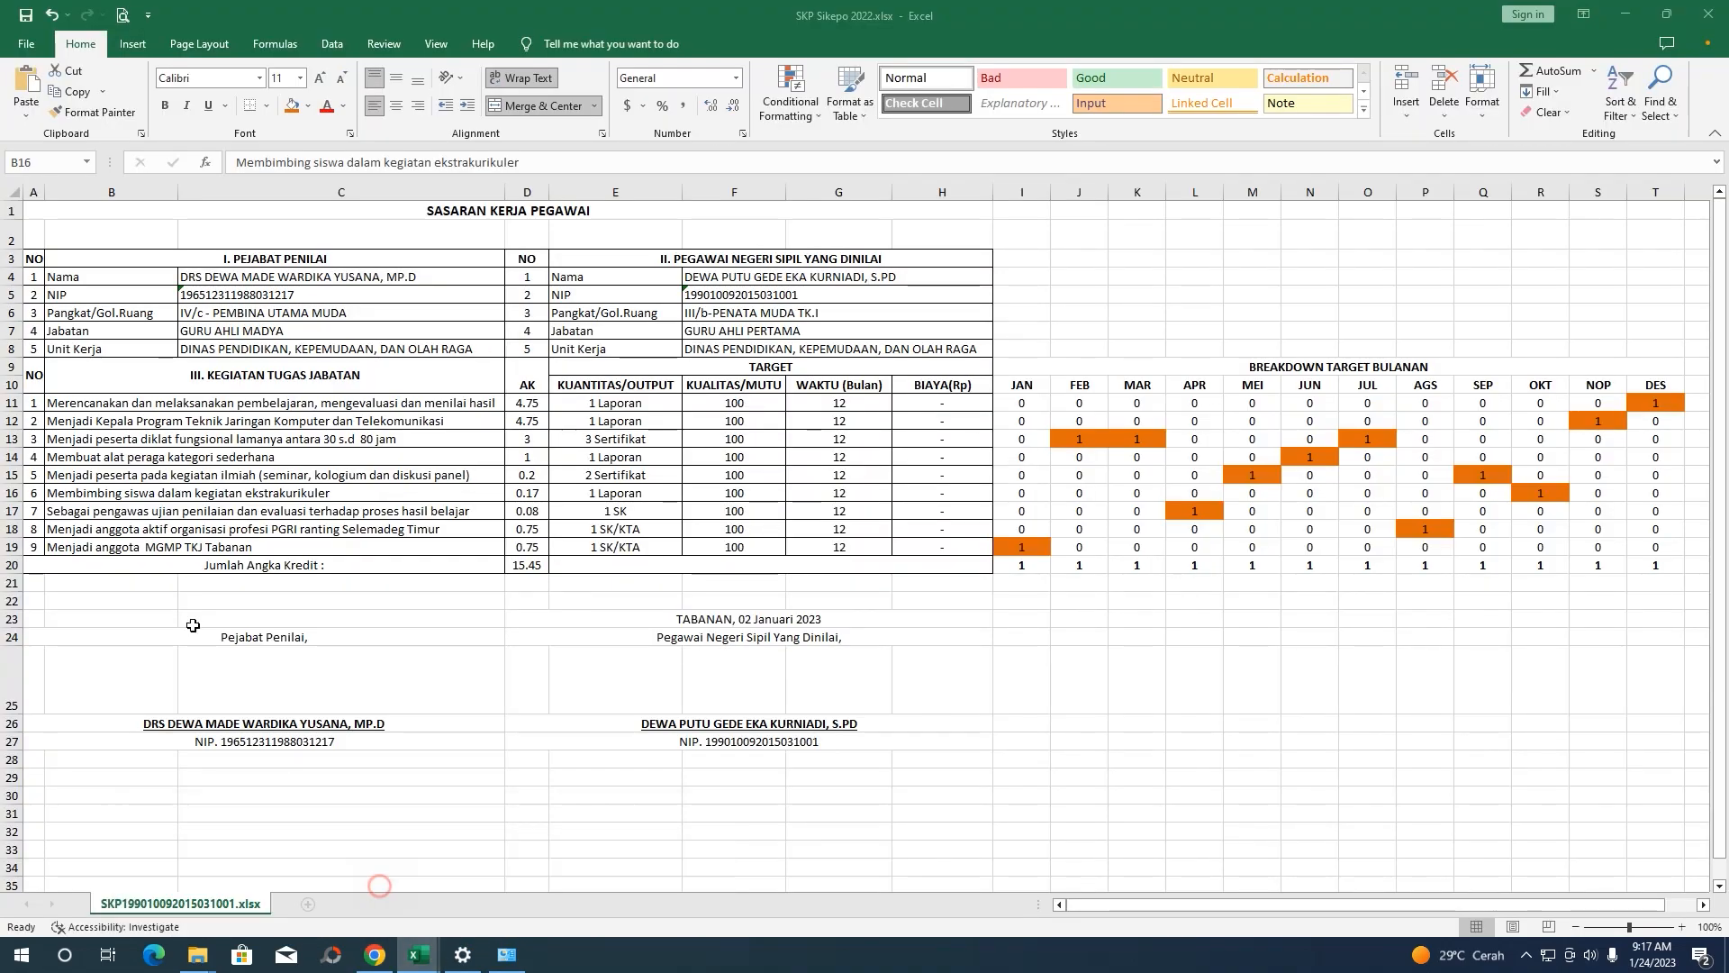
{"action": "left_click", "coordinate": [157, 474]}
{"action": "left_click", "coordinate": [154, 494]}
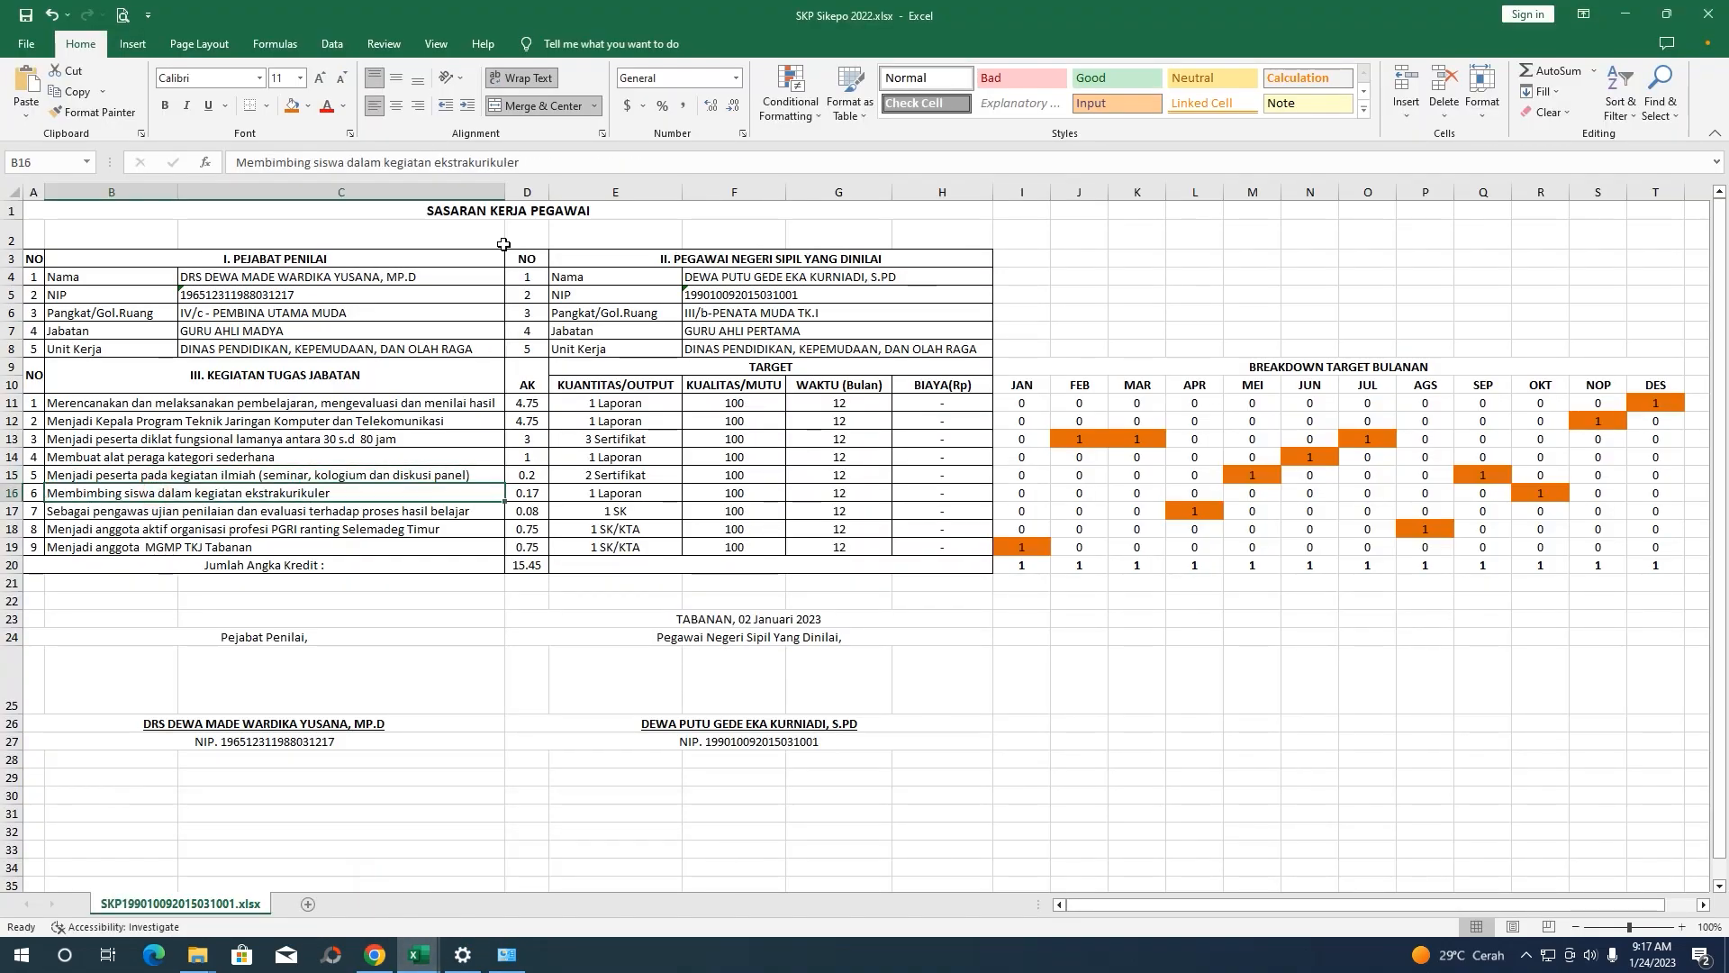
{"action": "left_click_drag", "start_coordinate": [530, 163], "coordinate": [42, 147]}
{"action": "key", "text": "ctrl+c"}
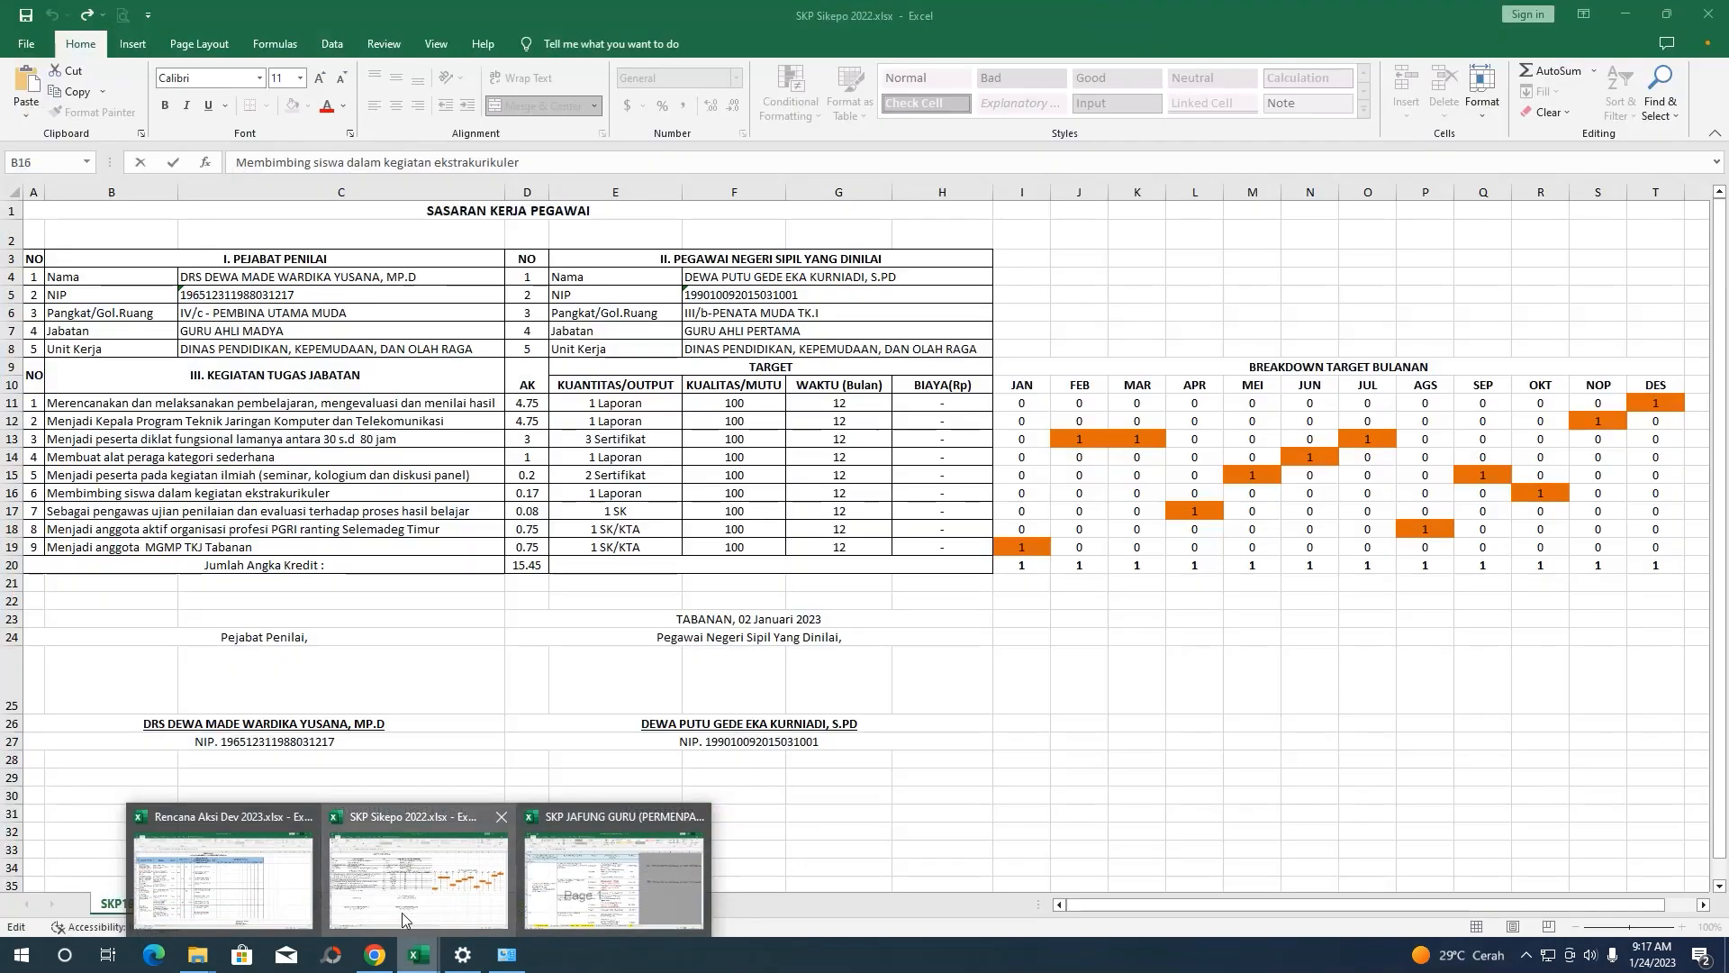
{"action": "left_click", "coordinate": [376, 954]}
{"action": "left_click", "coordinate": [763, 205]}
{"action": "key", "text": "ctrl+v"}
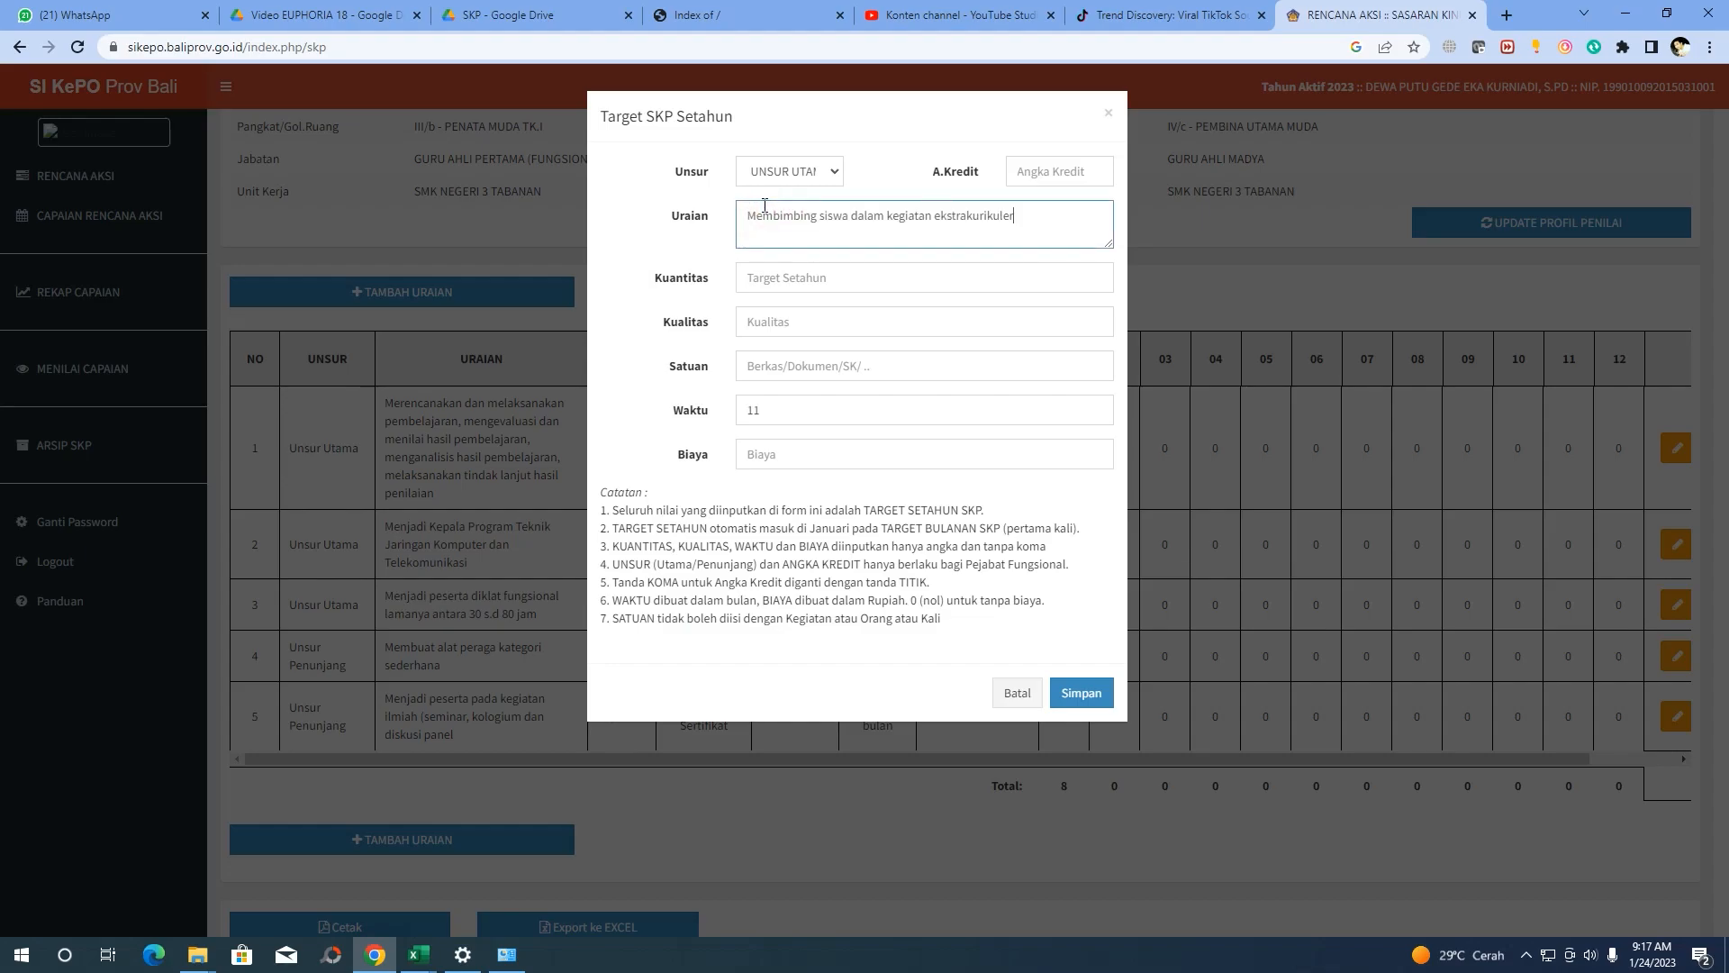
Enter credit 0.17, quantity 1, unit Laporan and a 12-month duration
{"action": "mouse_move", "coordinate": [417, 955]}
{"action": "left_click", "coordinate": [475, 897]}
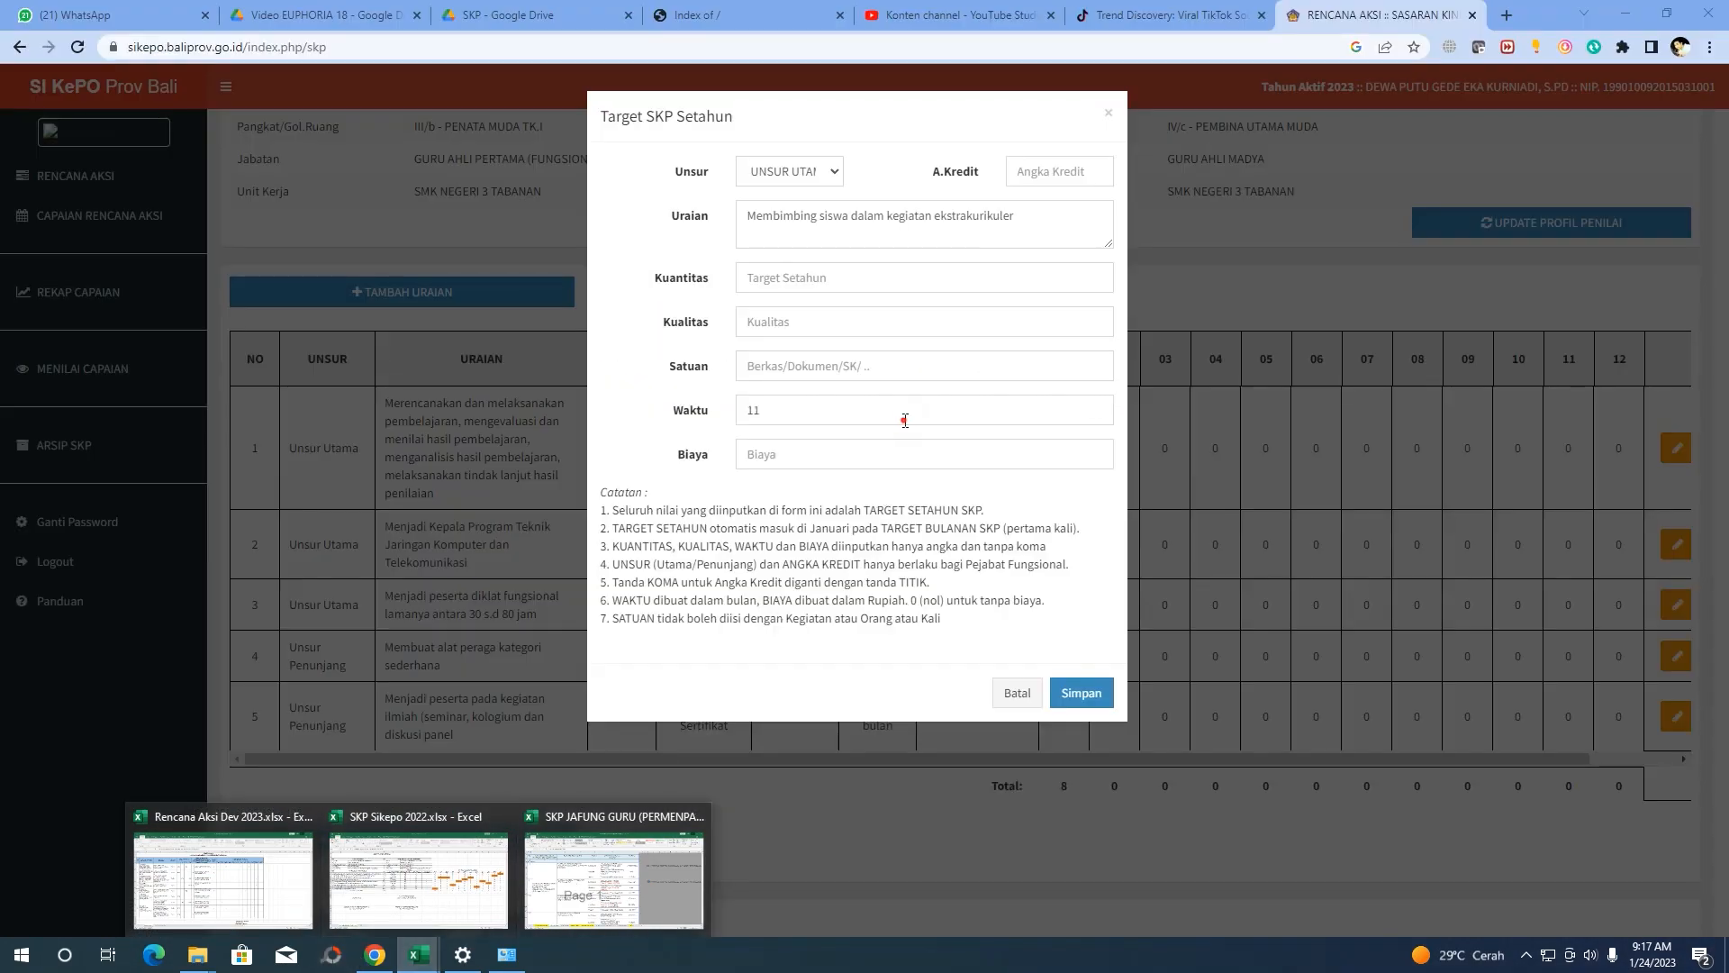
{"action": "left_click", "coordinate": [1012, 171]}
{"action": "type", "text": "0.17"}
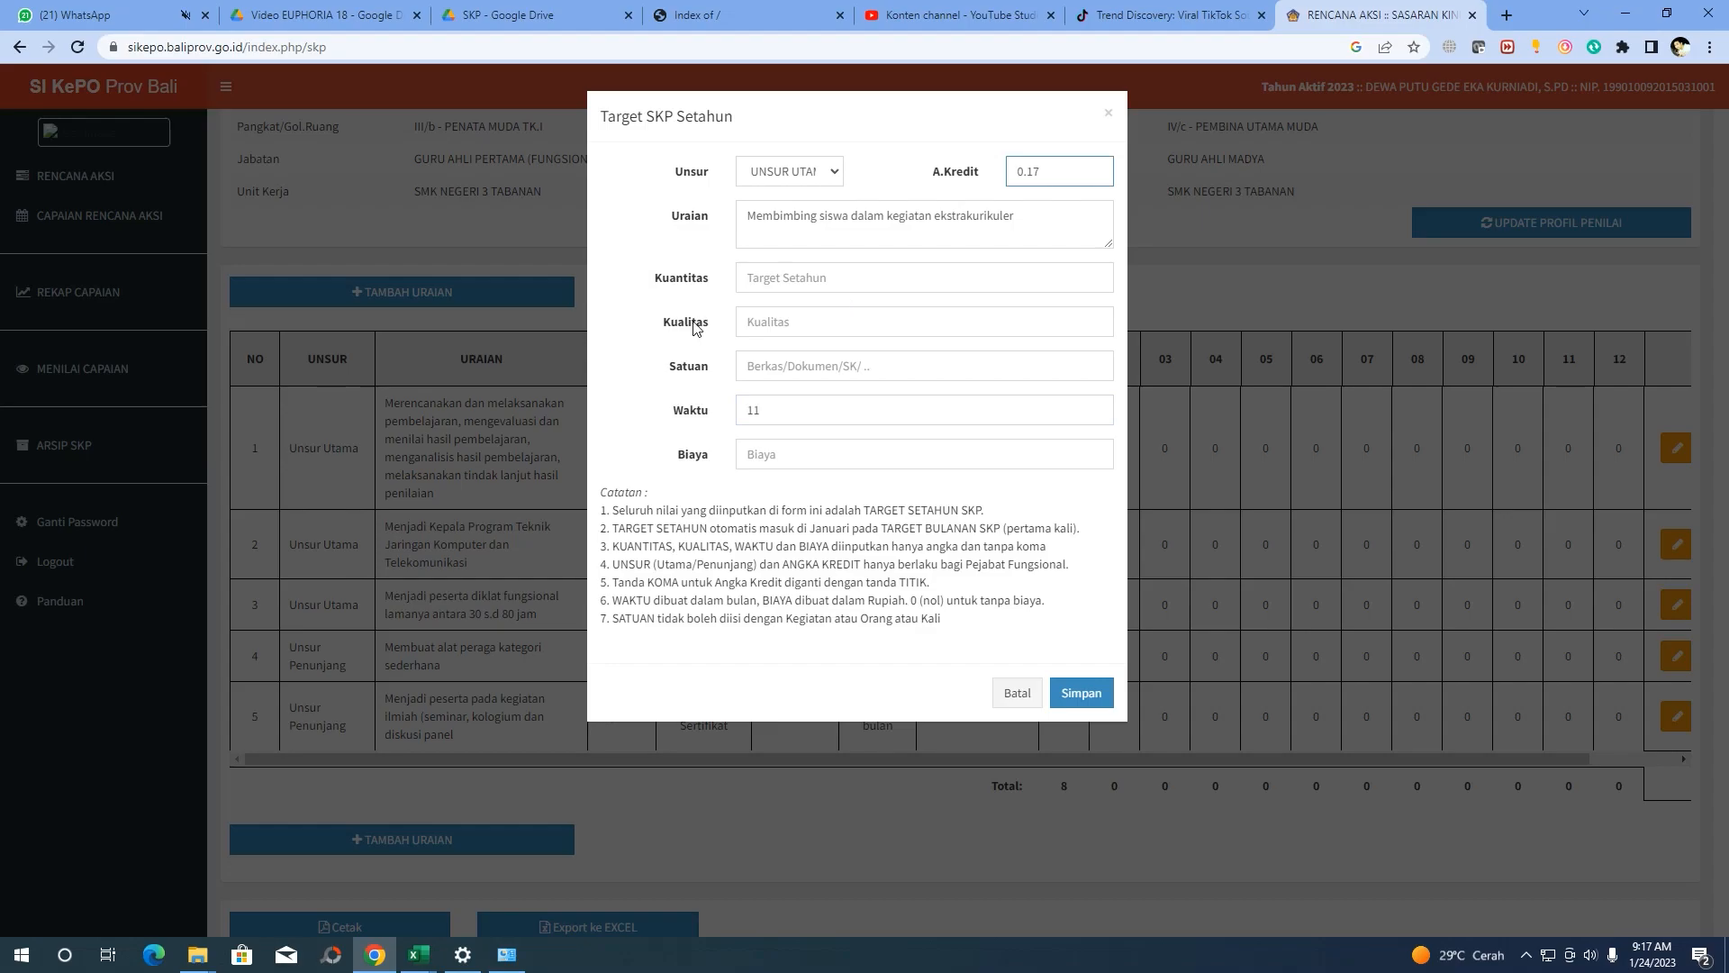
{"action": "left_click", "coordinate": [755, 278]}
{"action": "type", "text": "1"}
{"action": "left_click", "coordinate": [777, 328]}
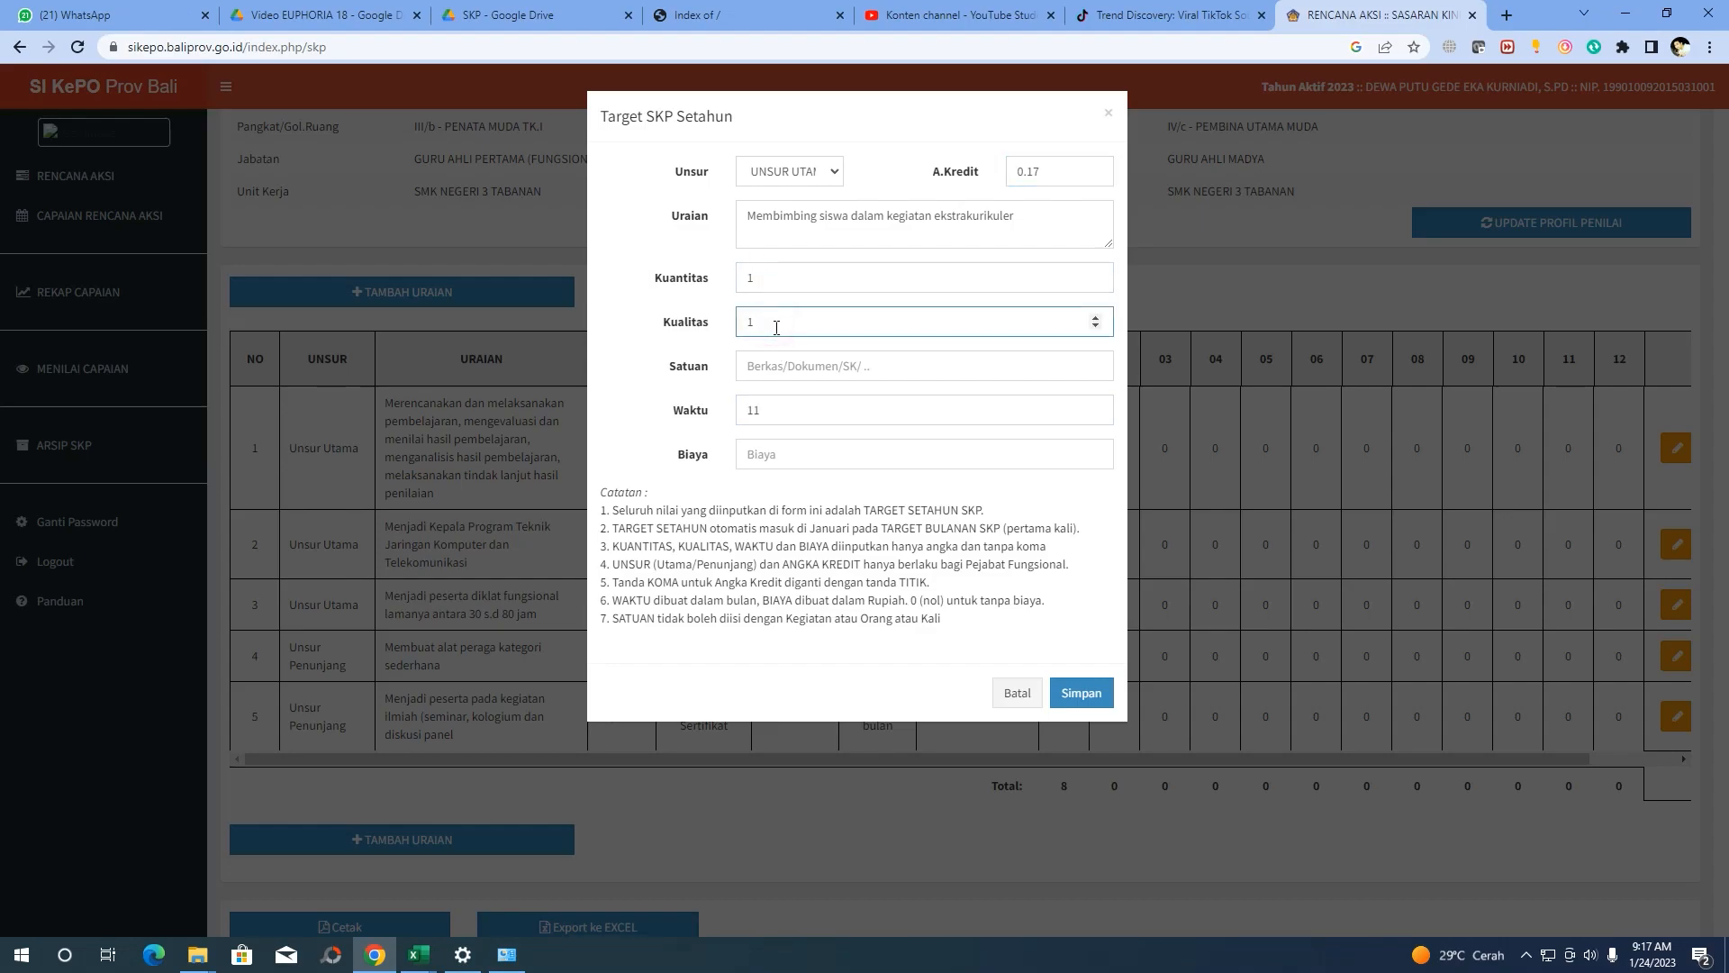
{"action": "left_click", "coordinate": [773, 364]}
{"action": "type", "text": "Laporan"}
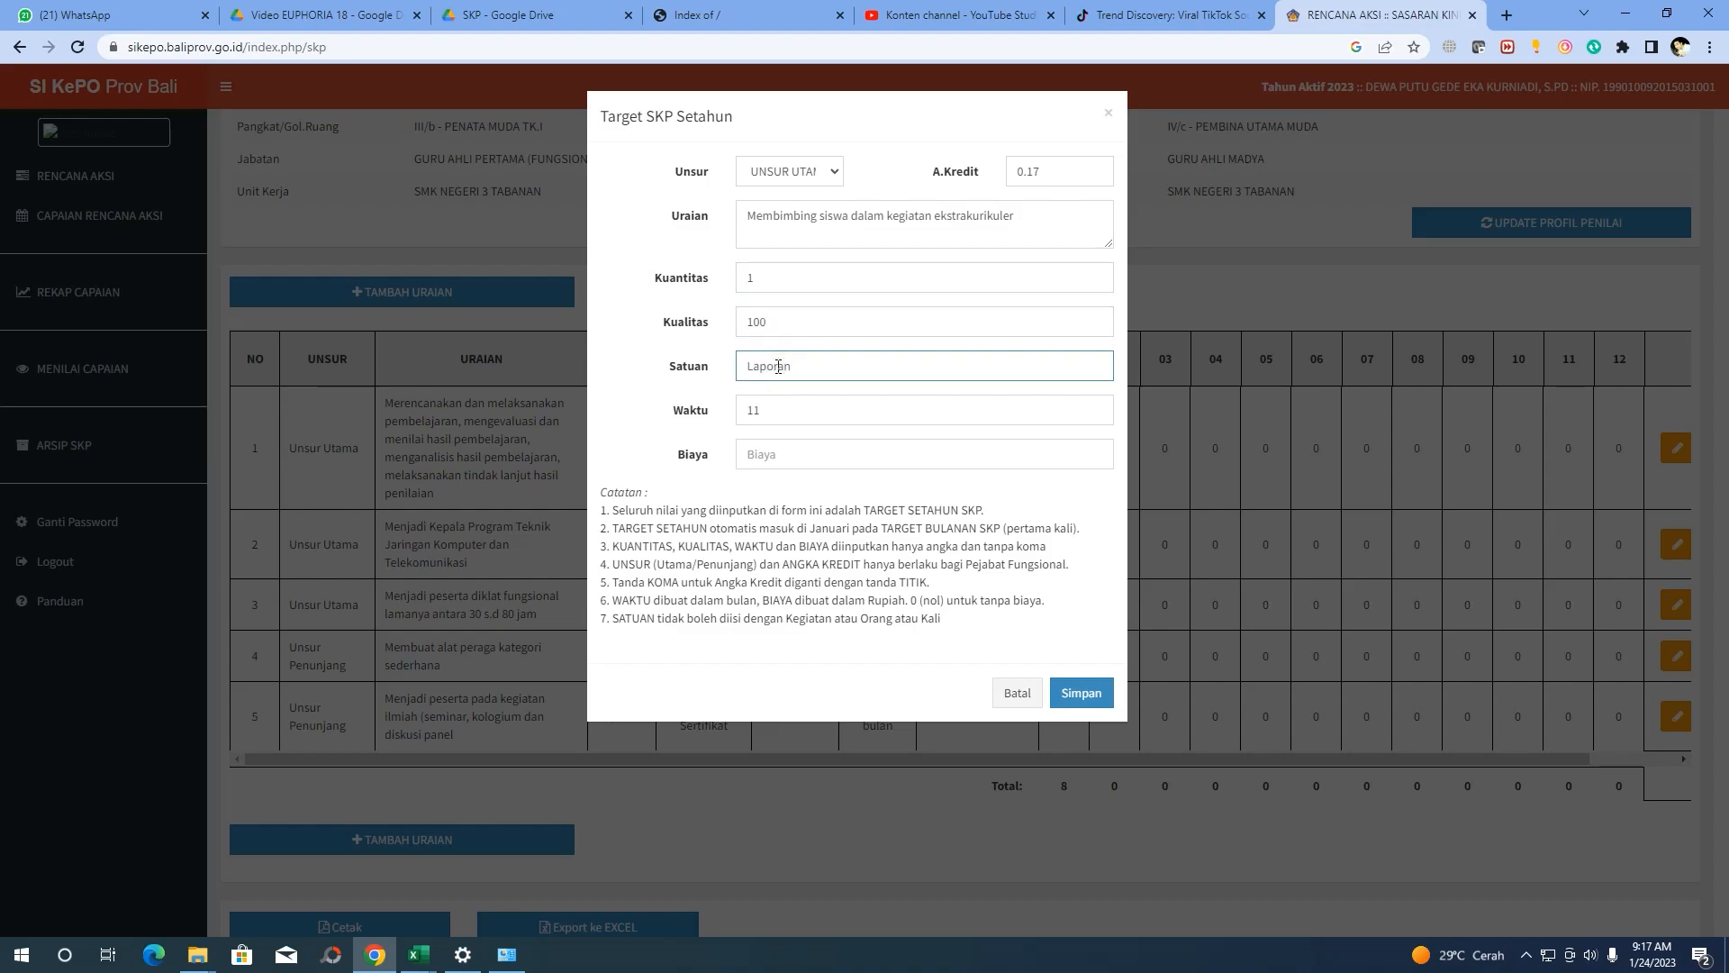
{"action": "double_click", "coordinate": [778, 409]}
{"action": "type", "text": "12"}
{"action": "left_click", "coordinate": [755, 454]}
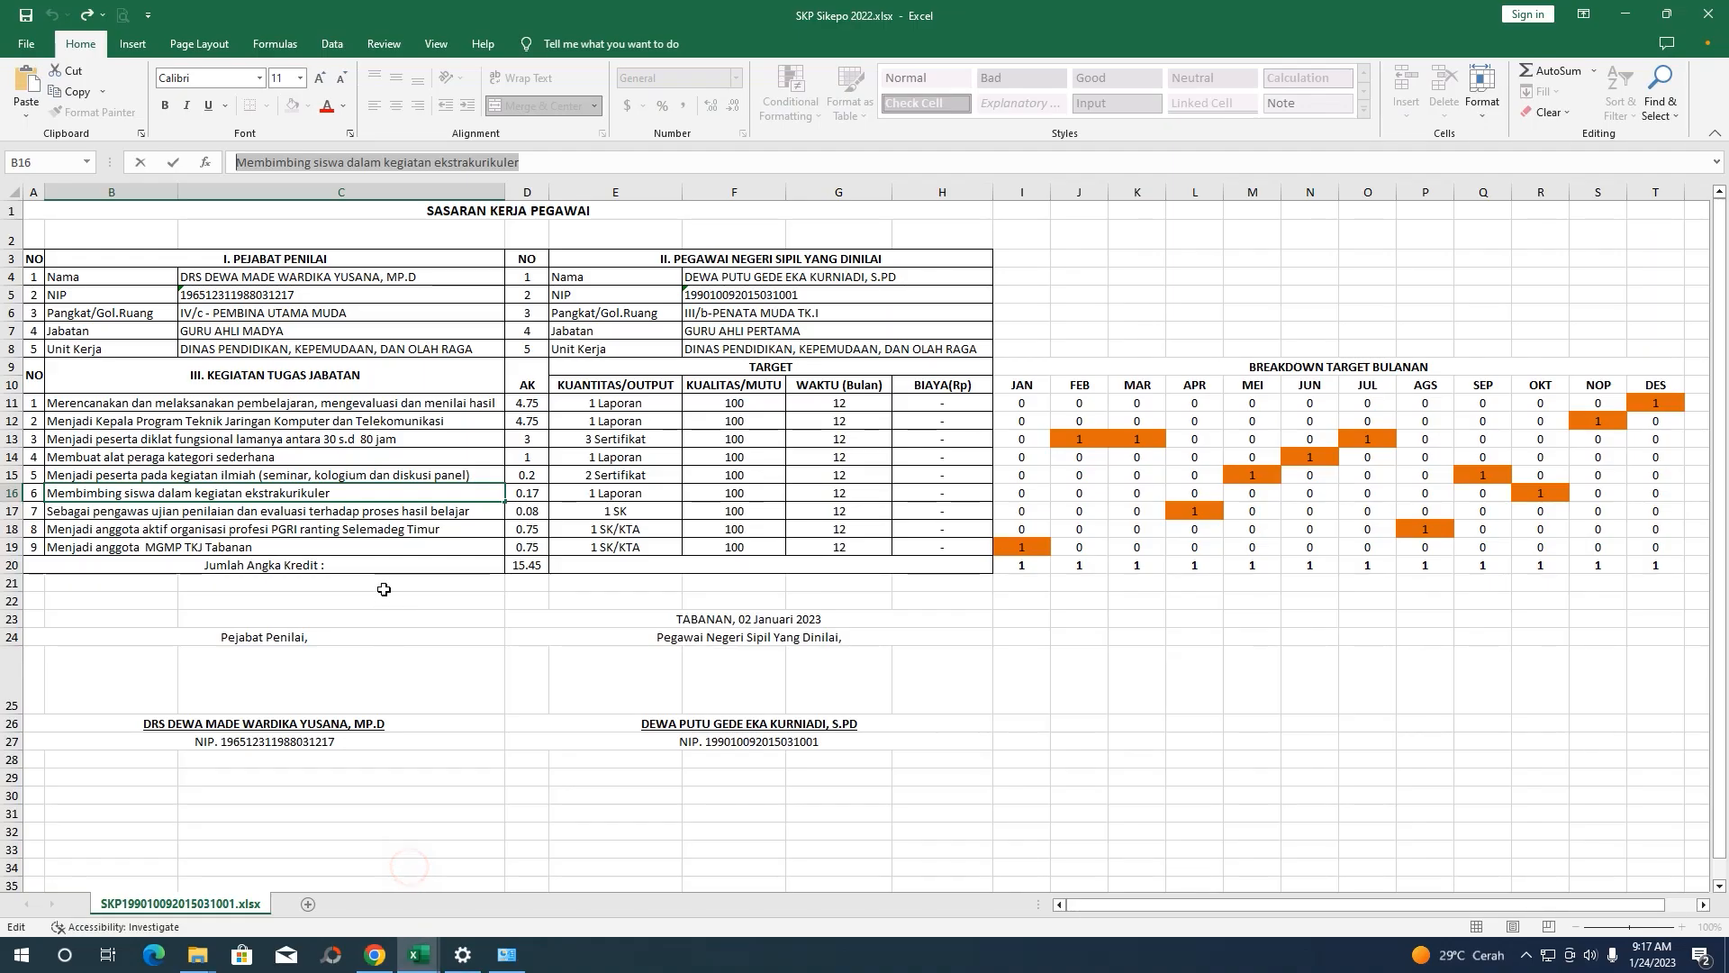
Verify row 16's figures and unit in the workbook, then save the ekstrakurikuler target
{"action": "left_click", "coordinate": [410, 866]}
{"action": "left_click", "coordinate": [610, 498]}
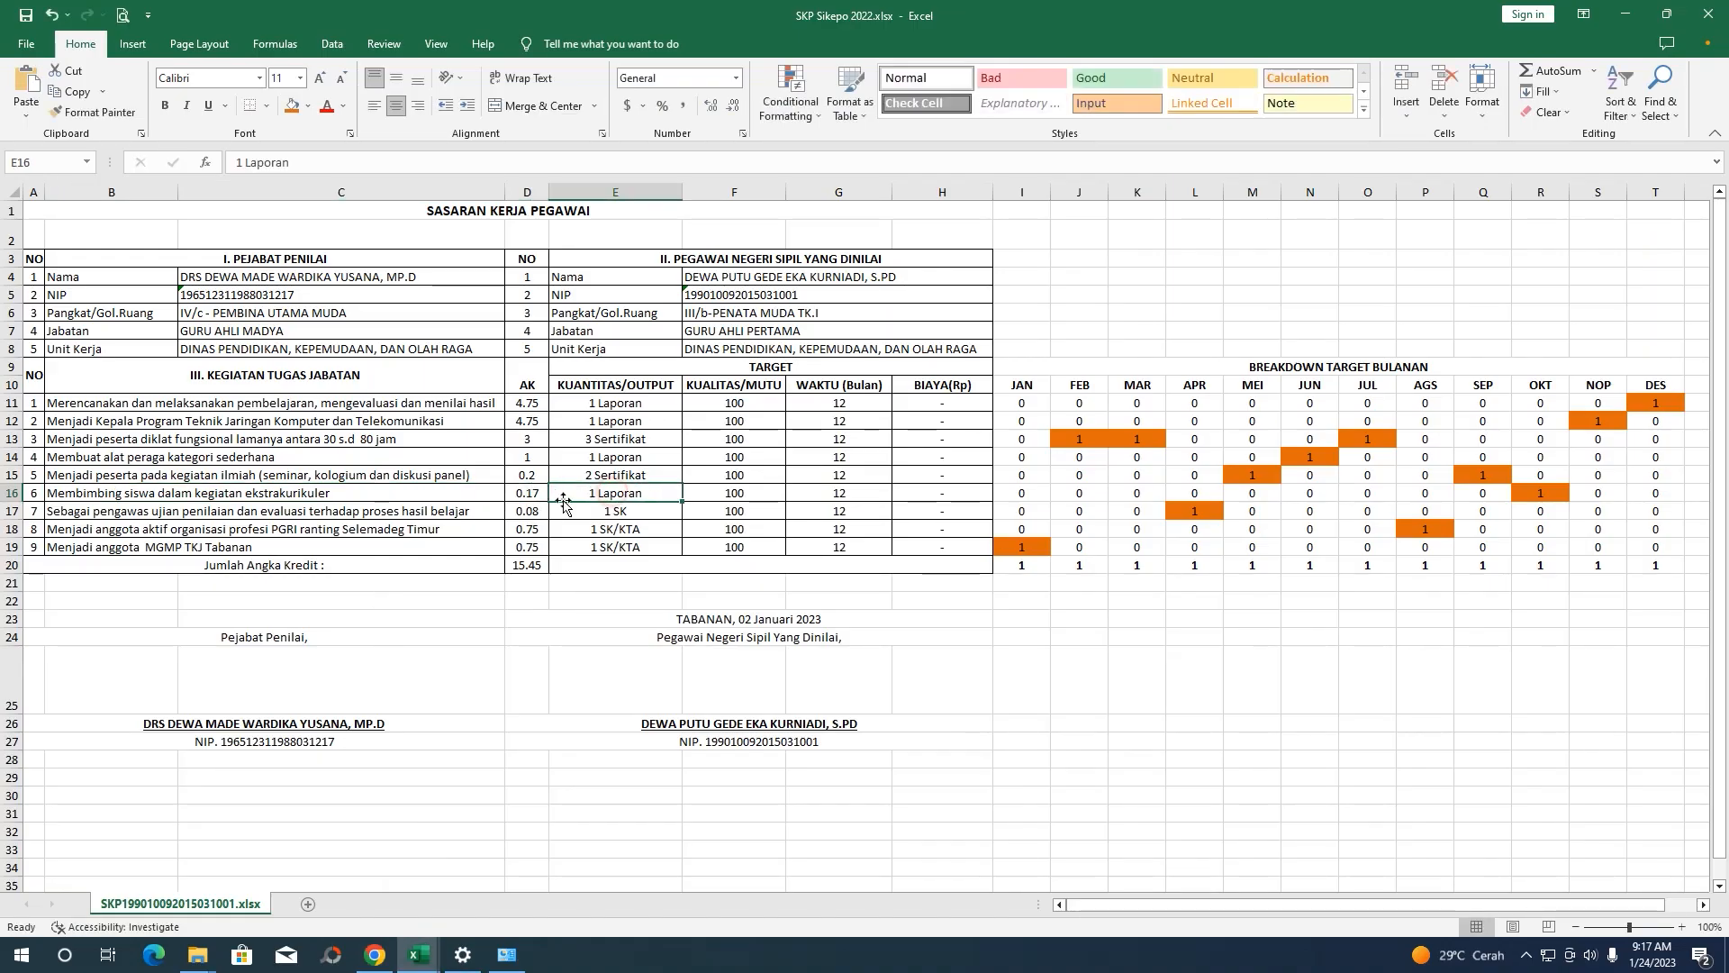
{"action": "left_click", "coordinate": [1626, 14]}
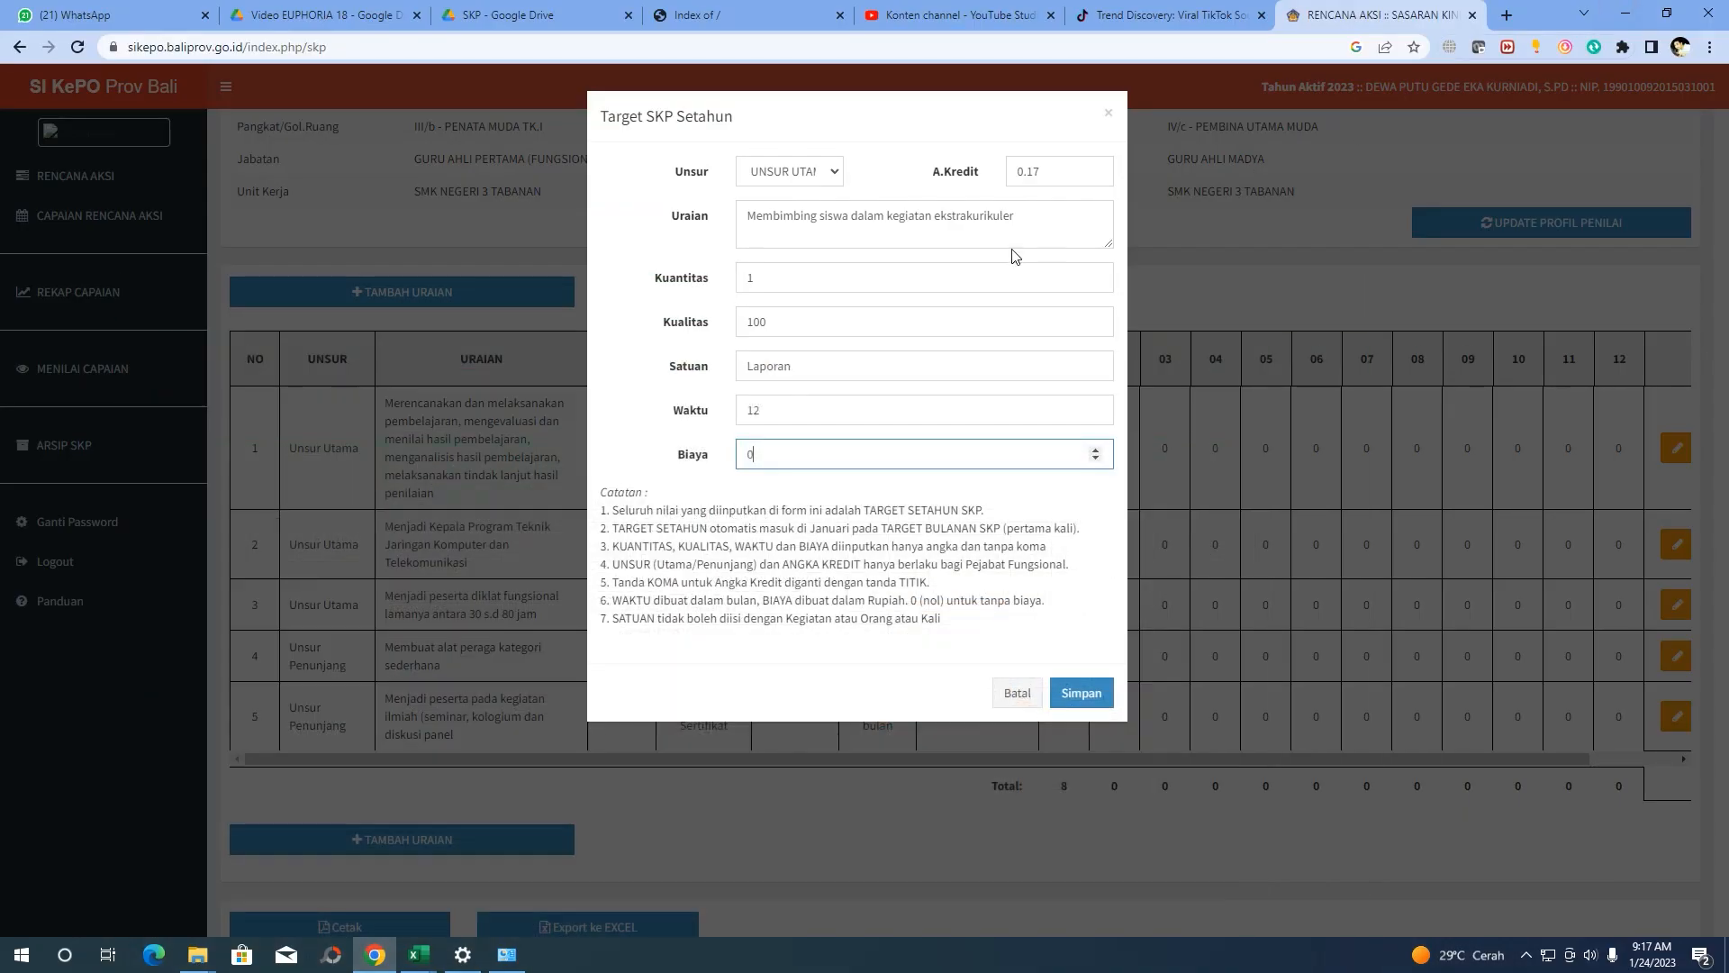
{"action": "left_click", "coordinate": [1077, 698]}
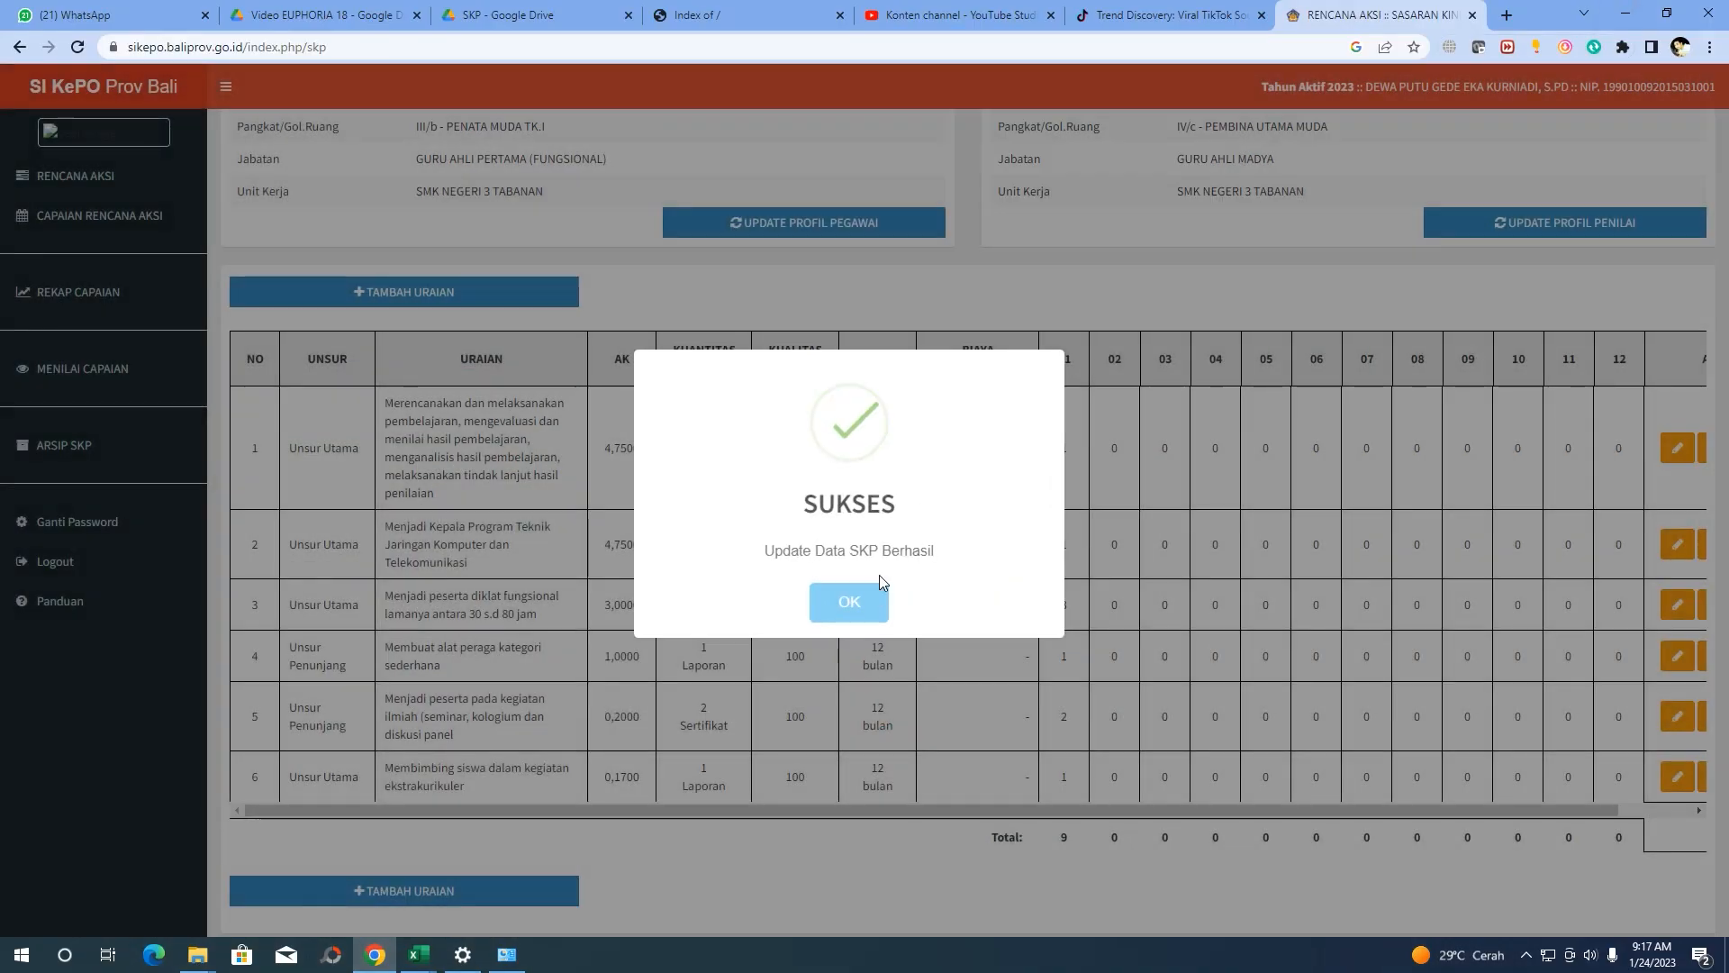
{"action": "left_click", "coordinate": [844, 598]}
{"action": "scroll", "coordinate": [666, 541], "scroll_direction": "down", "scroll_amount": 3}
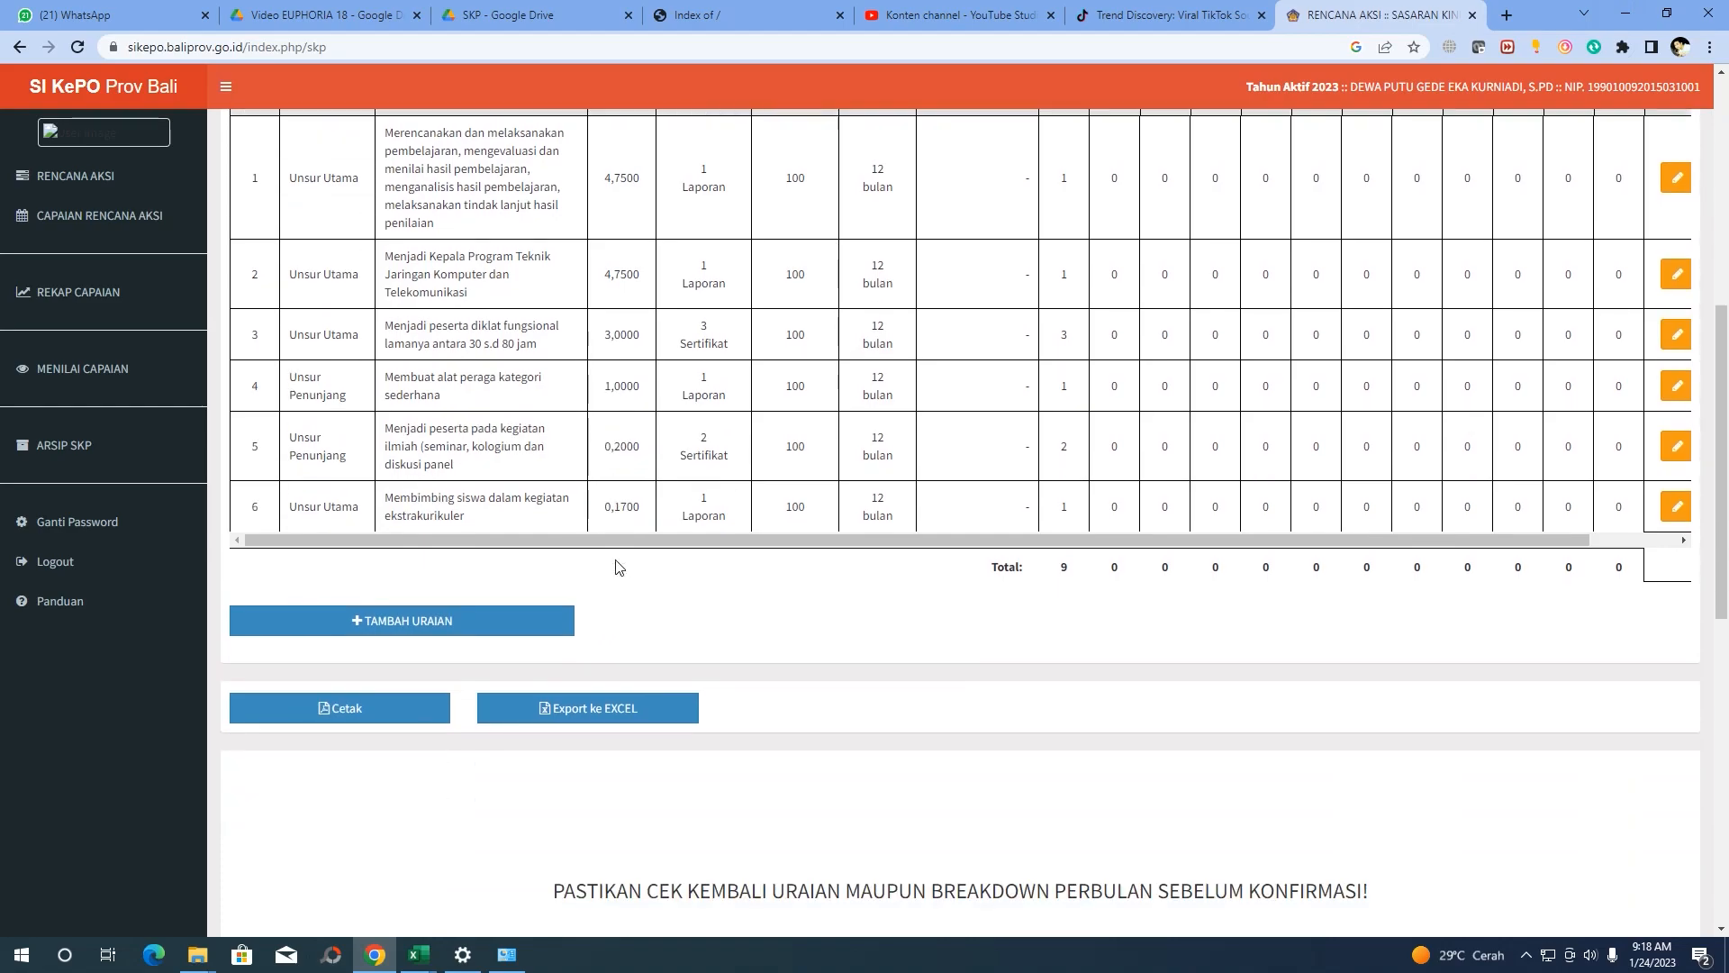
{"action": "scroll", "coordinate": [579, 495], "scroll_direction": "up", "scroll_amount": 1}
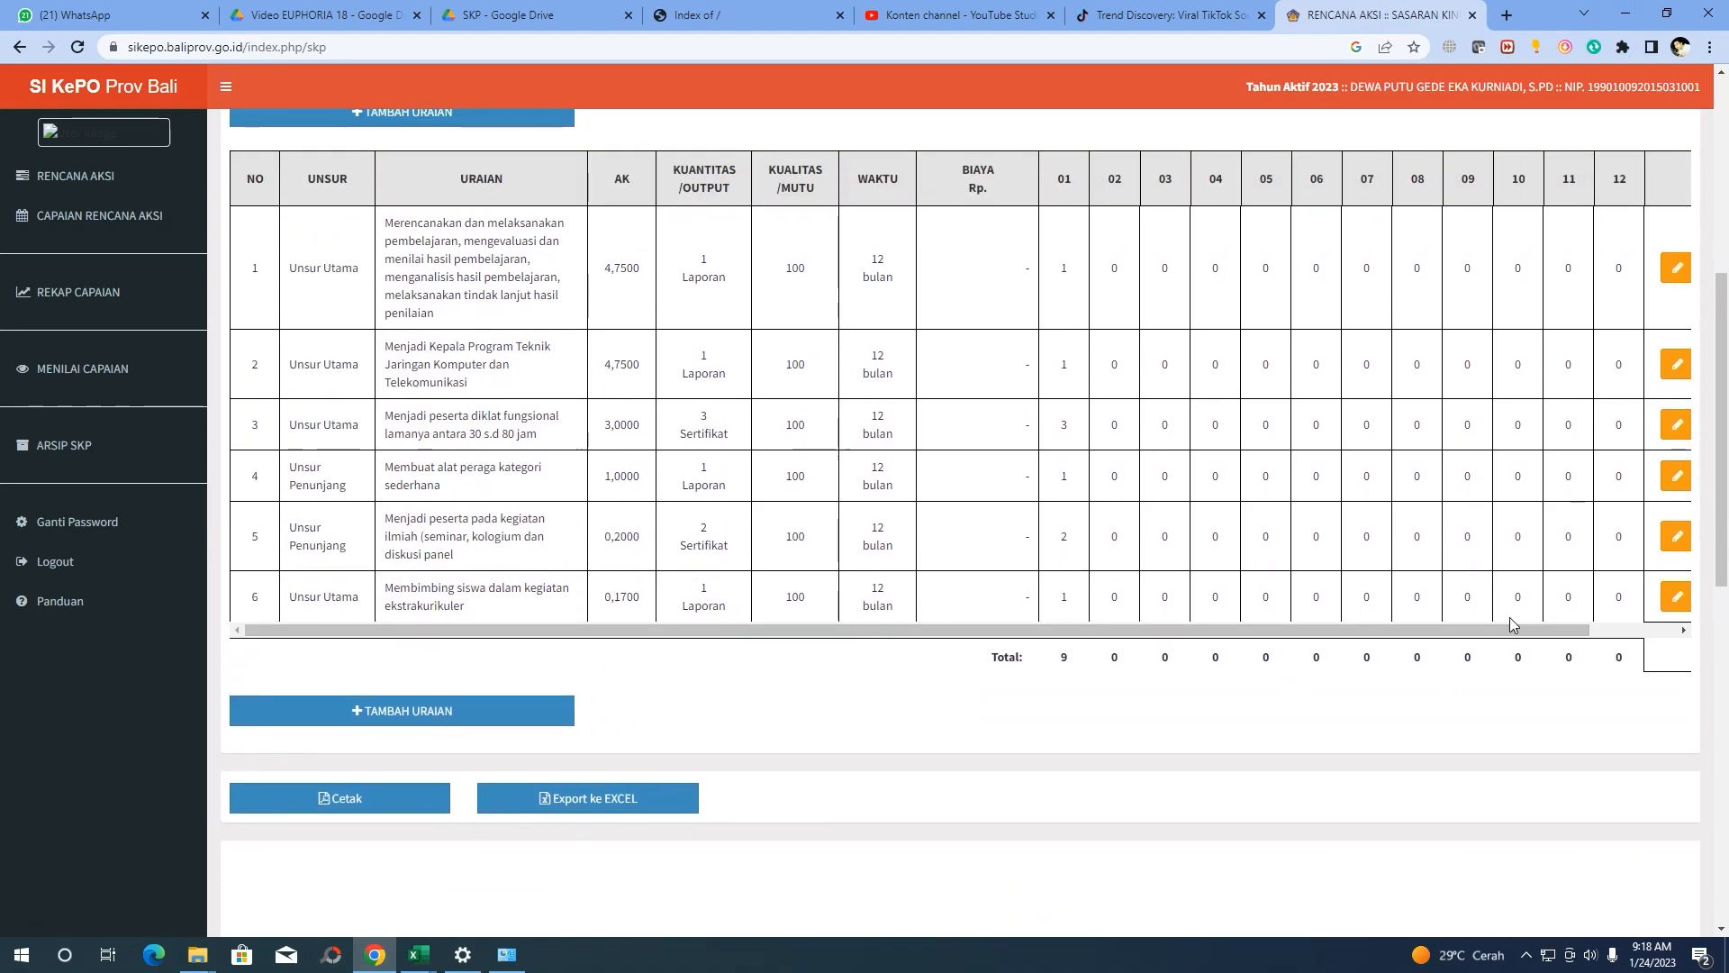
Change row 6's element to Unsur Penunjang, save, and start another target entry
{"action": "left_click", "coordinate": [1676, 596]}
{"action": "left_click", "coordinate": [791, 171]}
{"action": "left_click", "coordinate": [793, 213]}
{"action": "left_click", "coordinate": [1071, 690]}
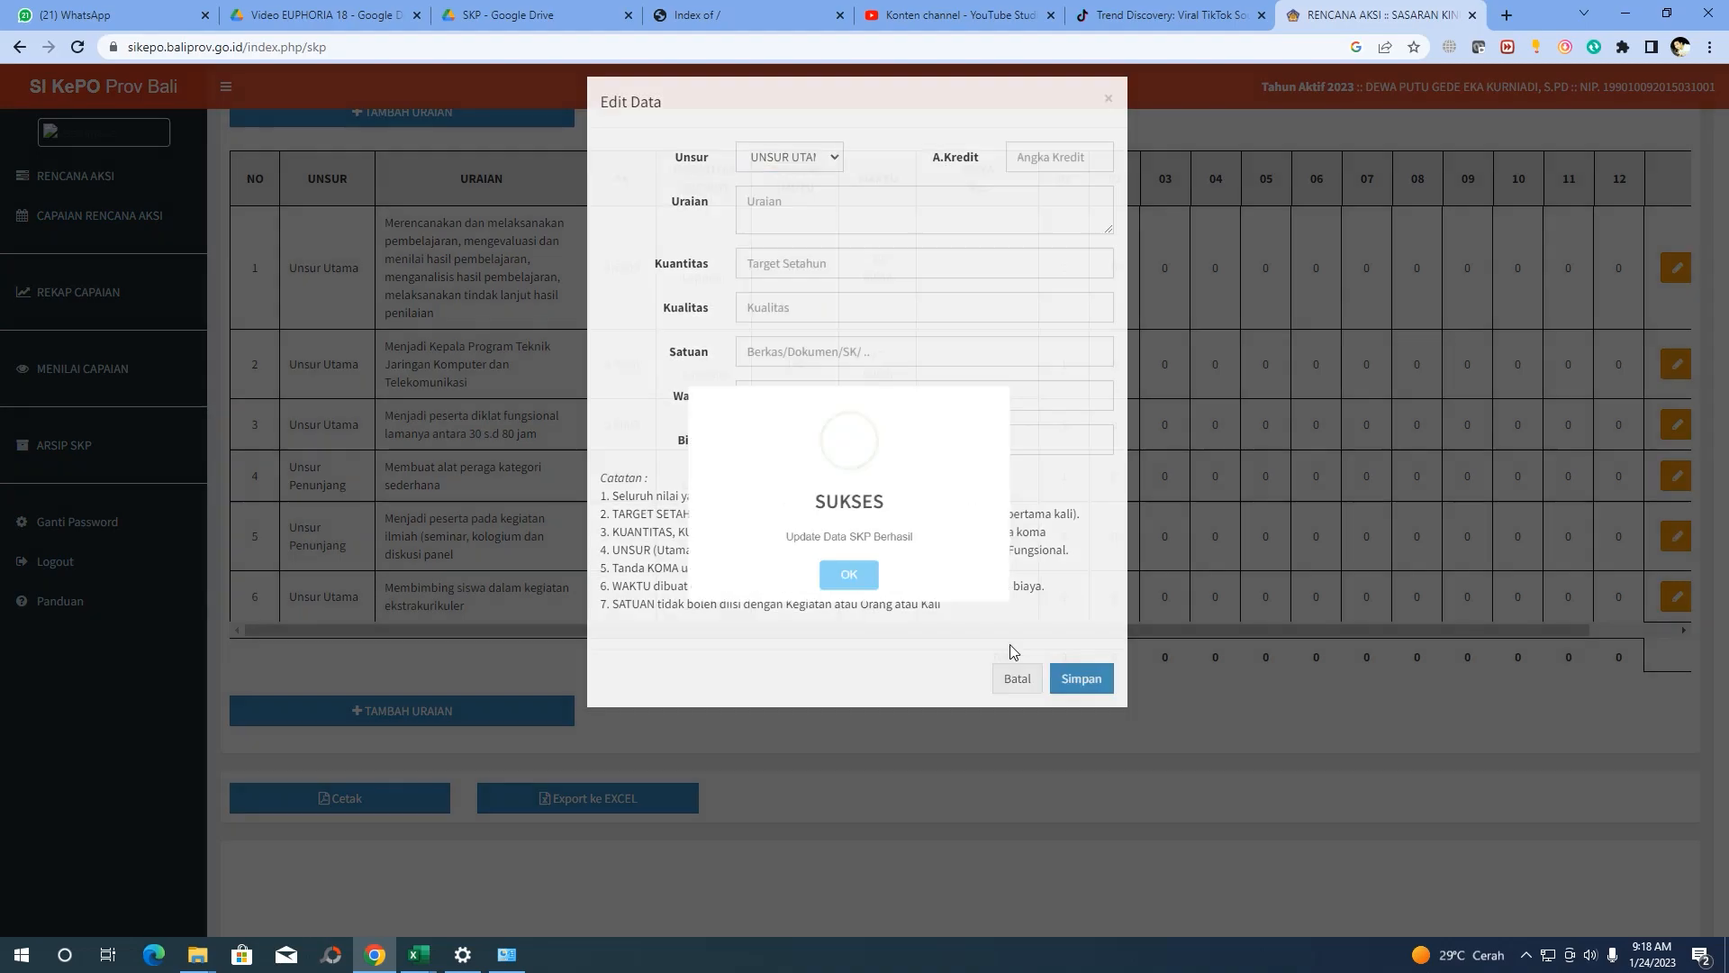
{"action": "left_click", "coordinate": [856, 598]}
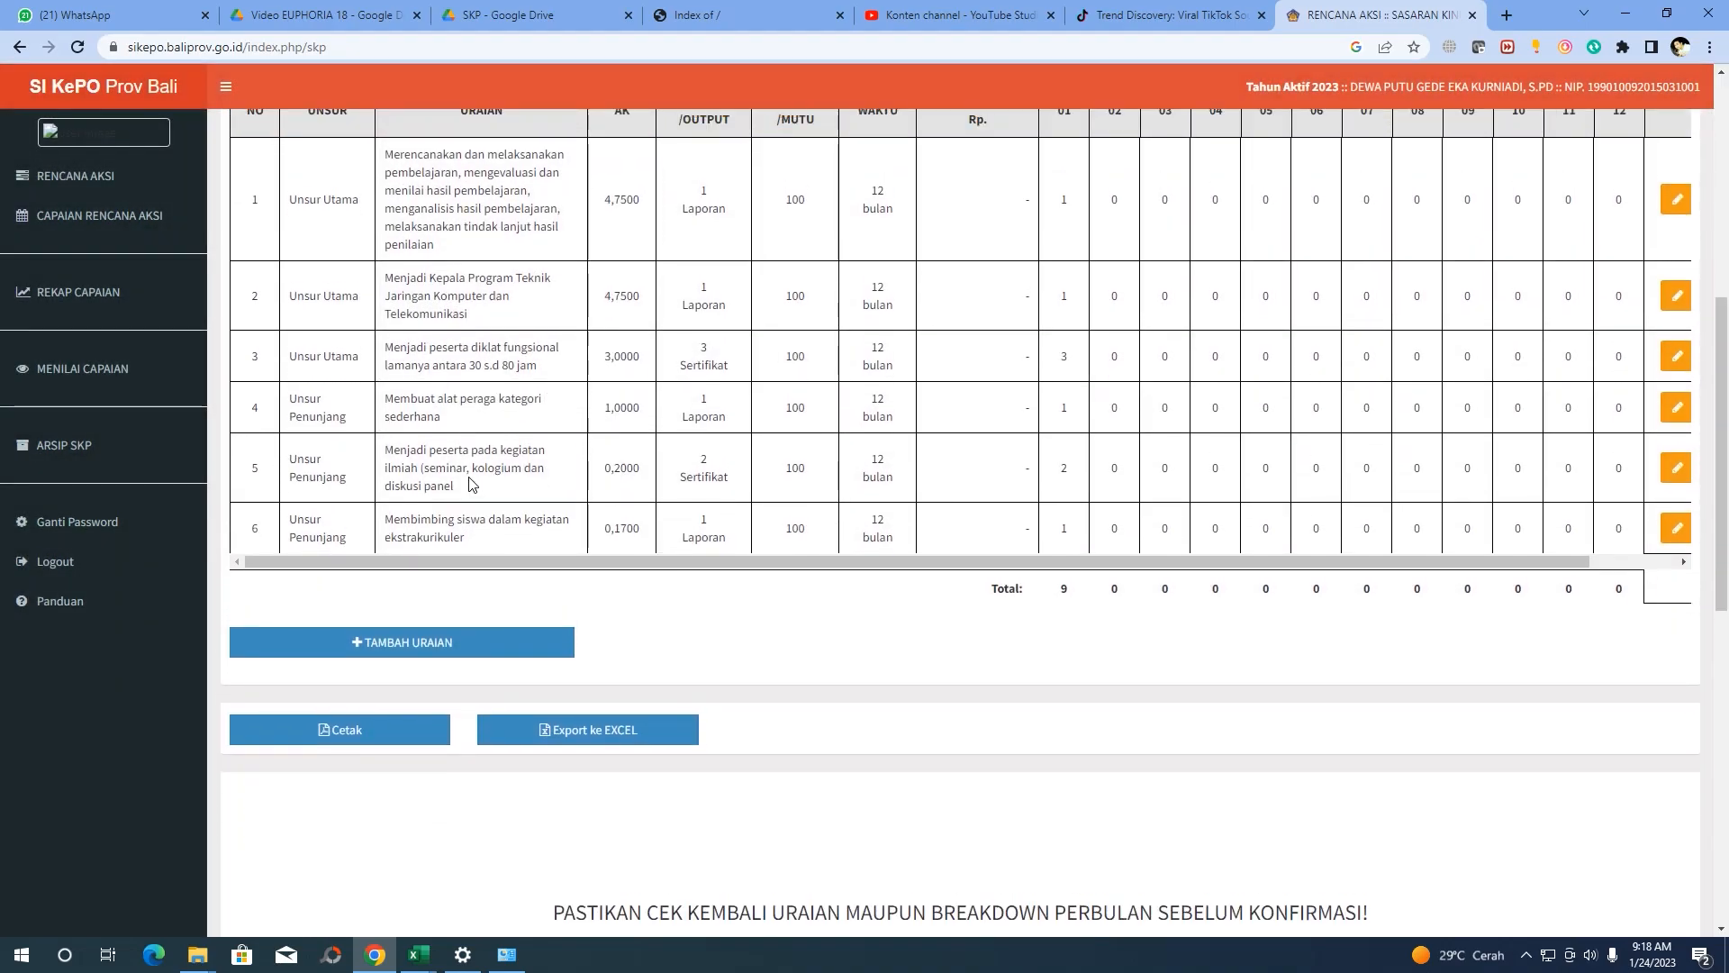
{"action": "left_click", "coordinate": [473, 711]}
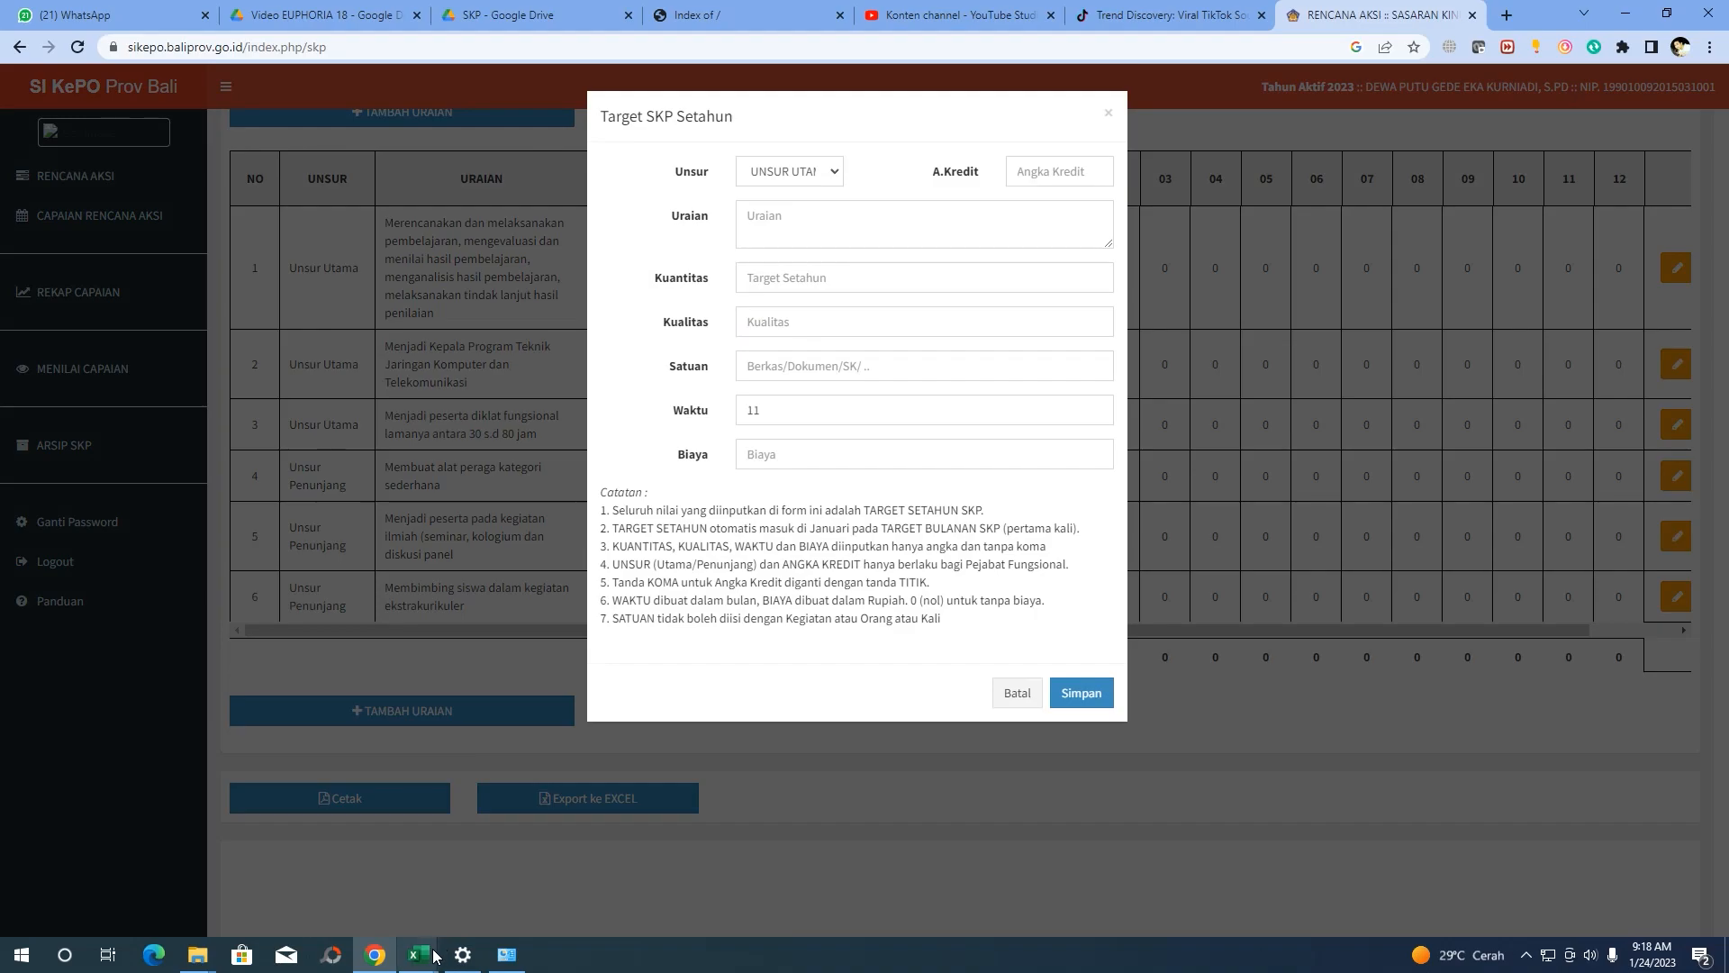
Set the new entry to Unsur Penunjang and paste row 17's exam-supervision text as Uraian
{"action": "left_click", "coordinate": [819, 173]}
{"action": "left_click", "coordinate": [814, 209]}
{"action": "mouse_move", "coordinate": [417, 953]}
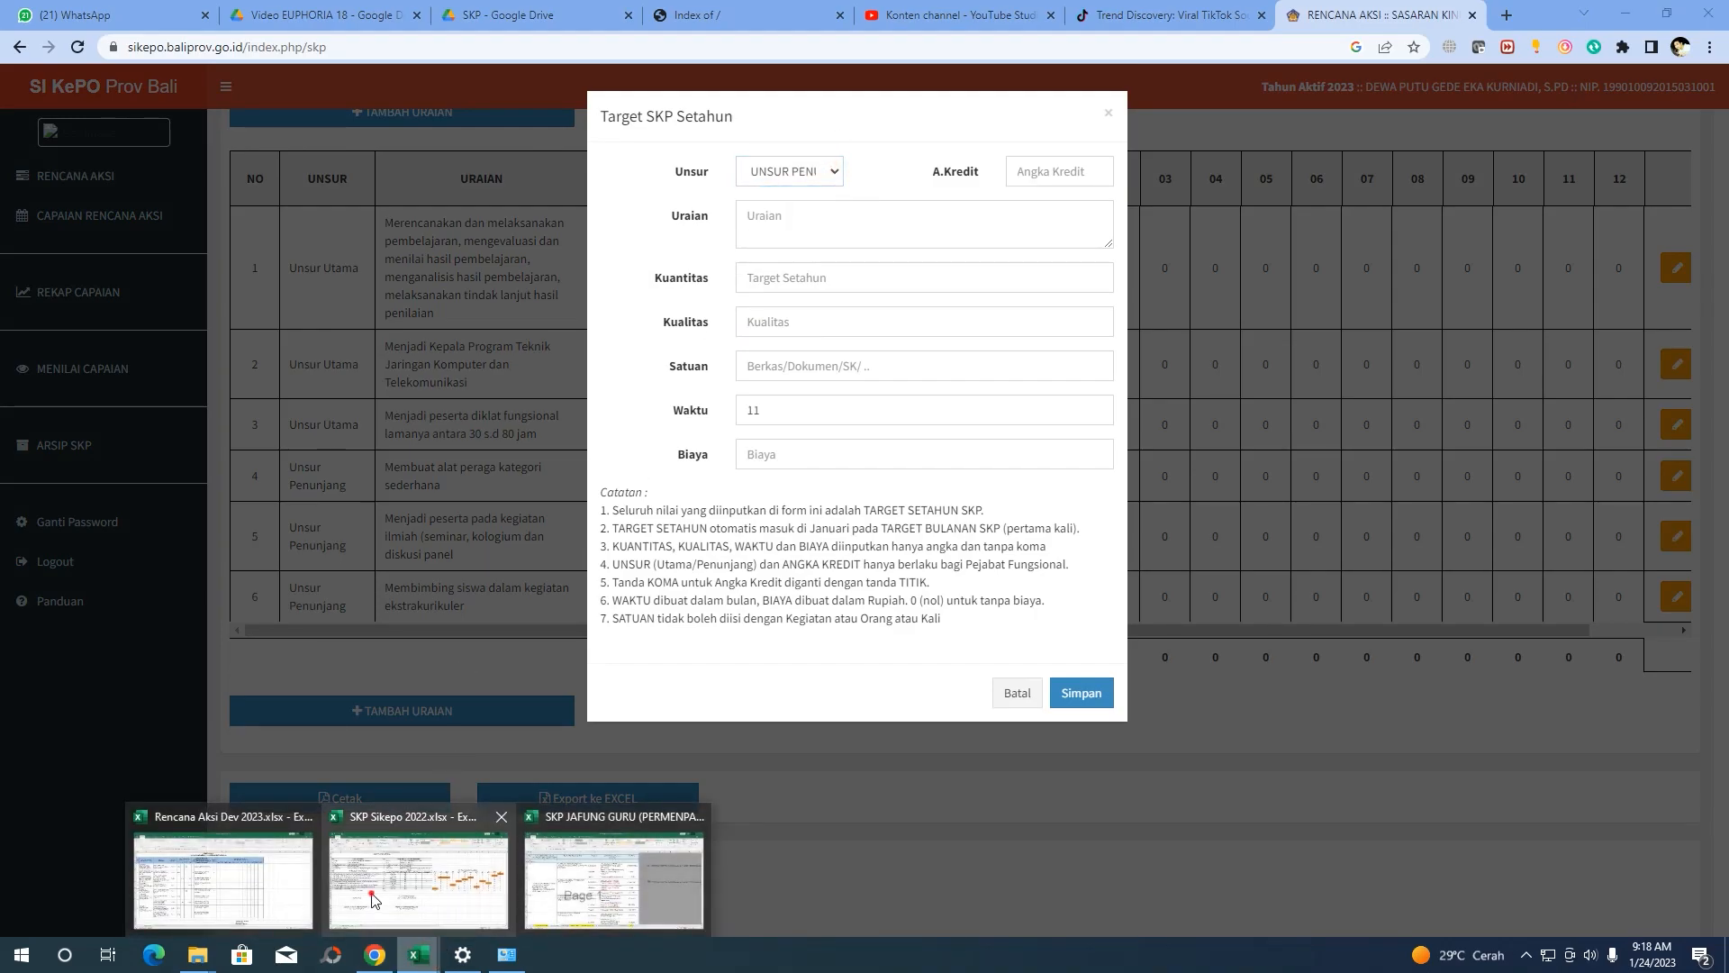
{"action": "left_click", "coordinate": [376, 896]}
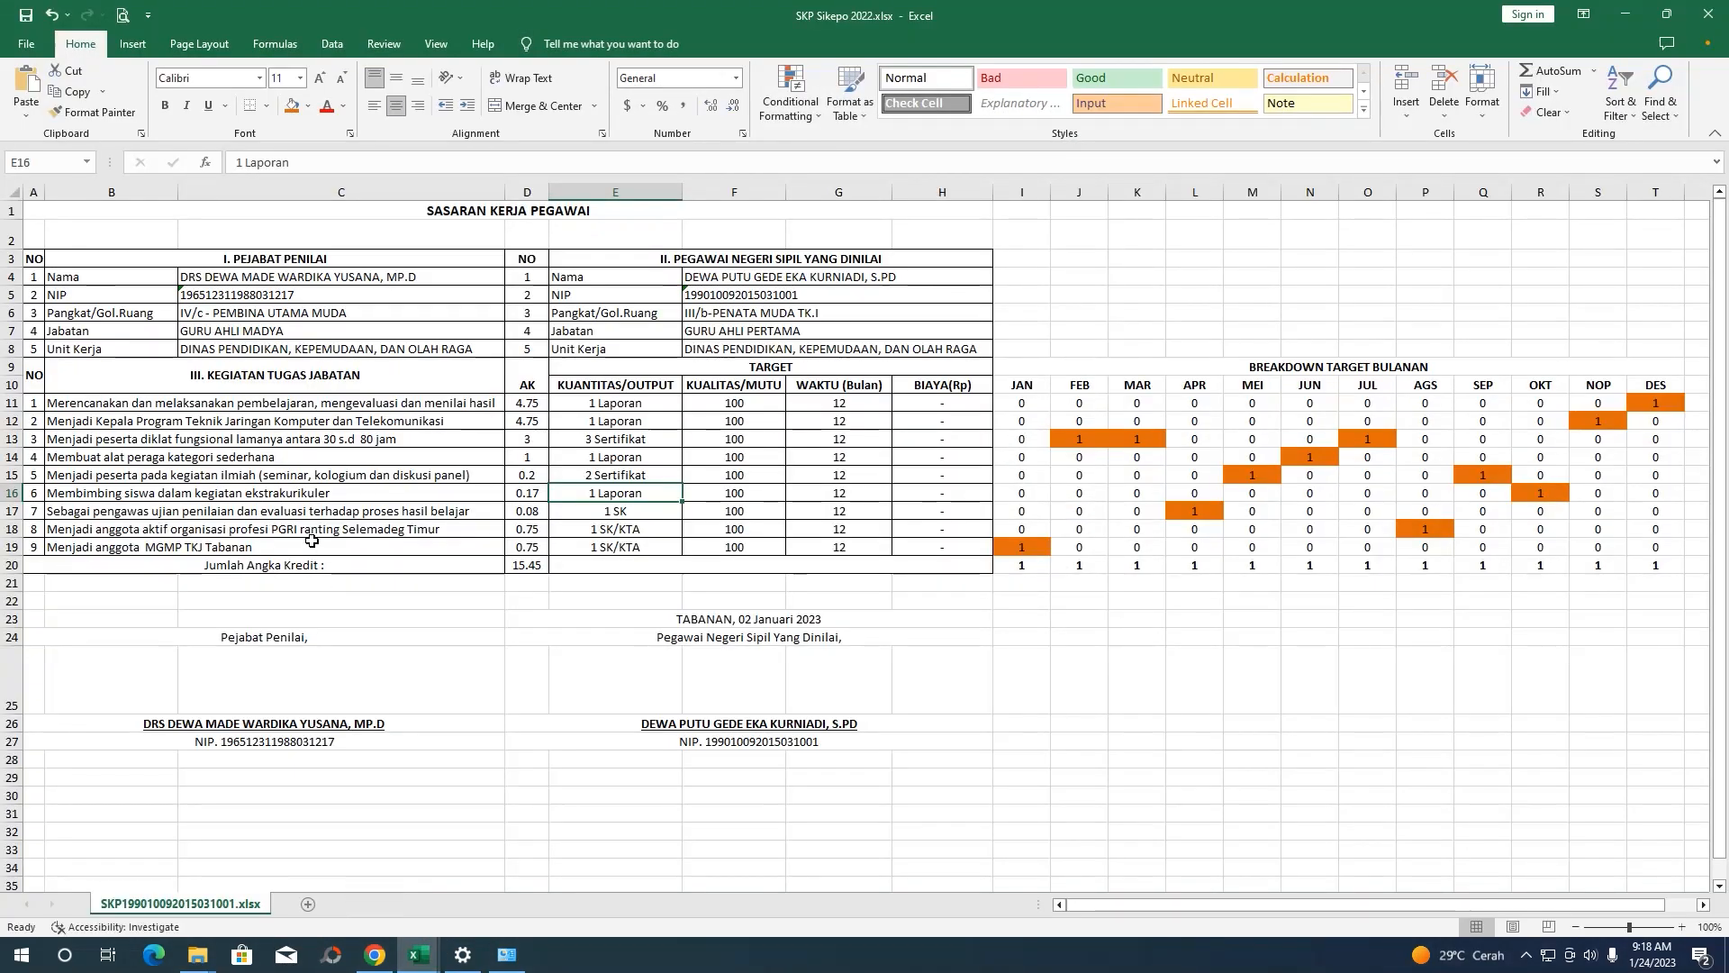
{"action": "left_click", "coordinate": [127, 510]}
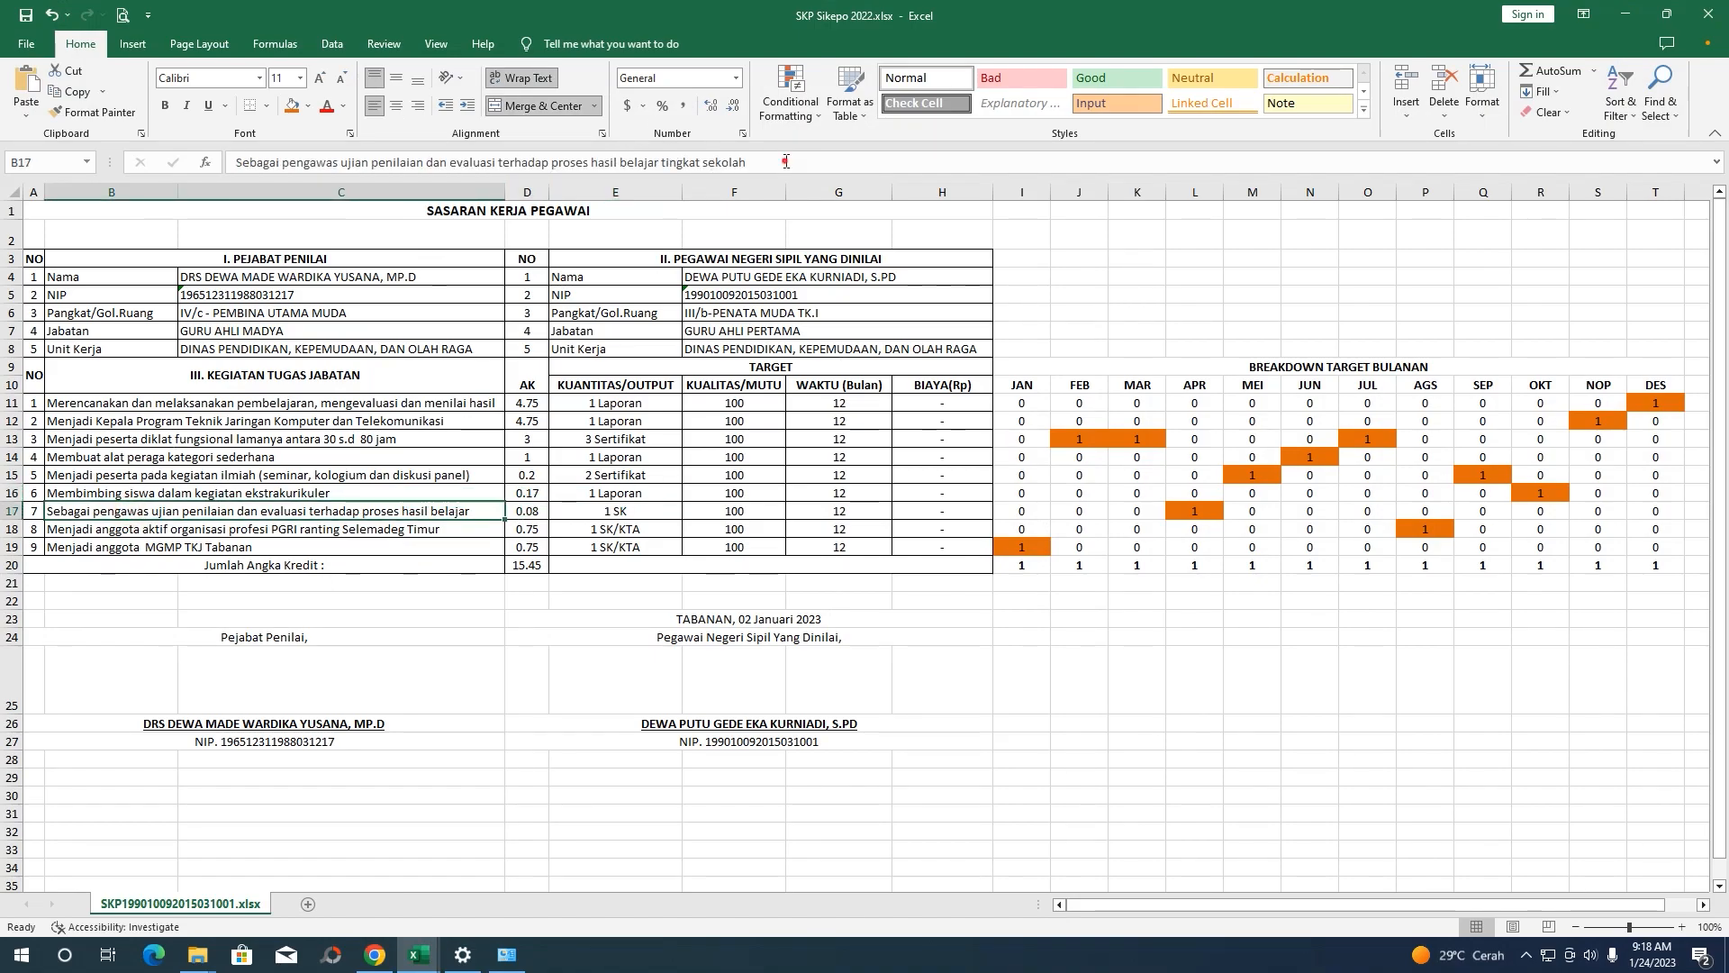
{"action": "left_click_drag", "start_coordinate": [785, 161], "coordinate": [233, 162]}
{"action": "key", "text": "ctrl+c"}
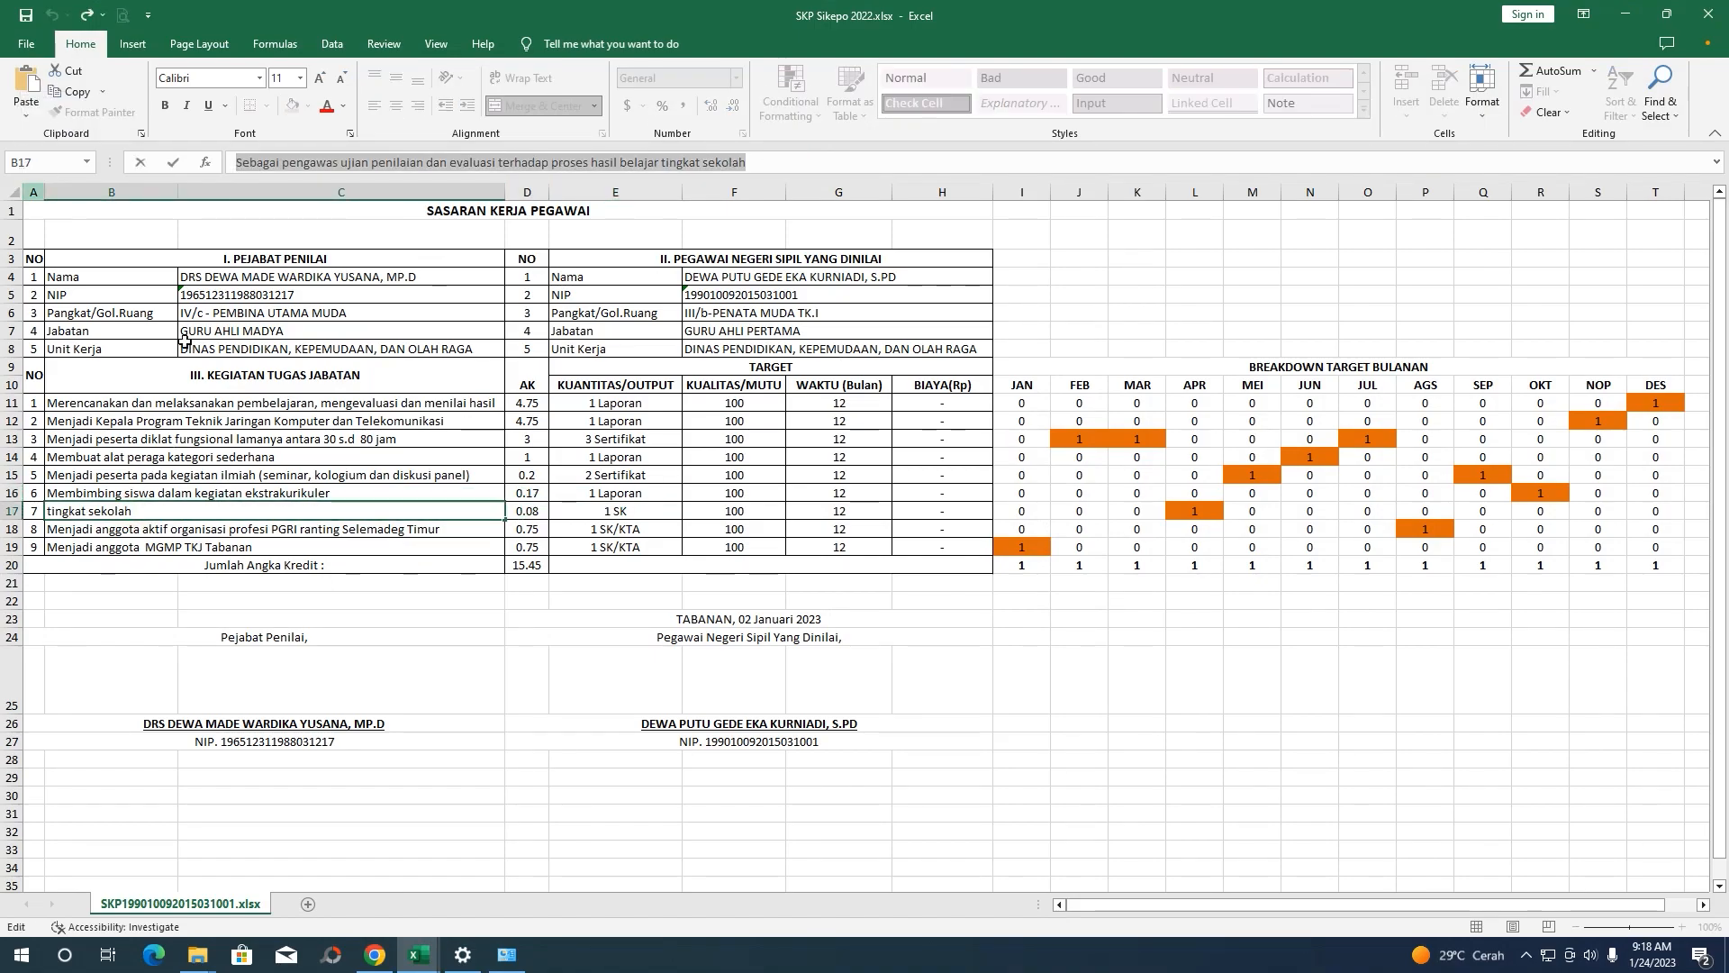
{"action": "left_click", "coordinate": [379, 957]}
{"action": "left_click", "coordinate": [799, 225]}
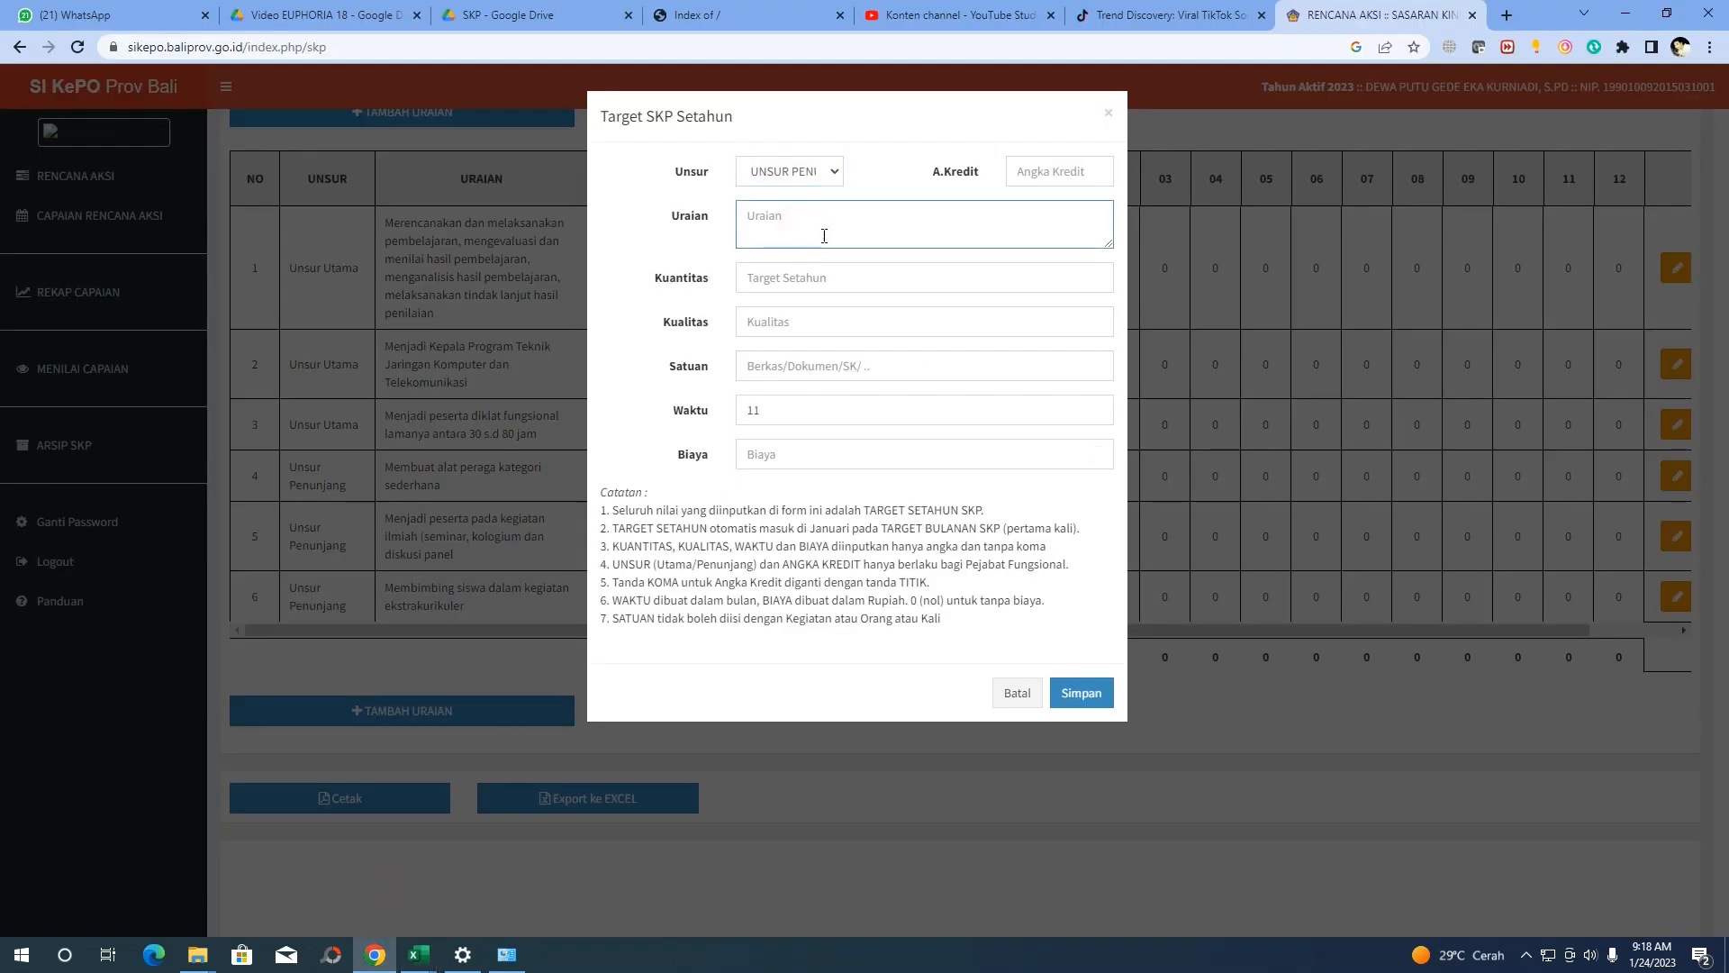
{"action": "key", "text": "ctrl+v"}
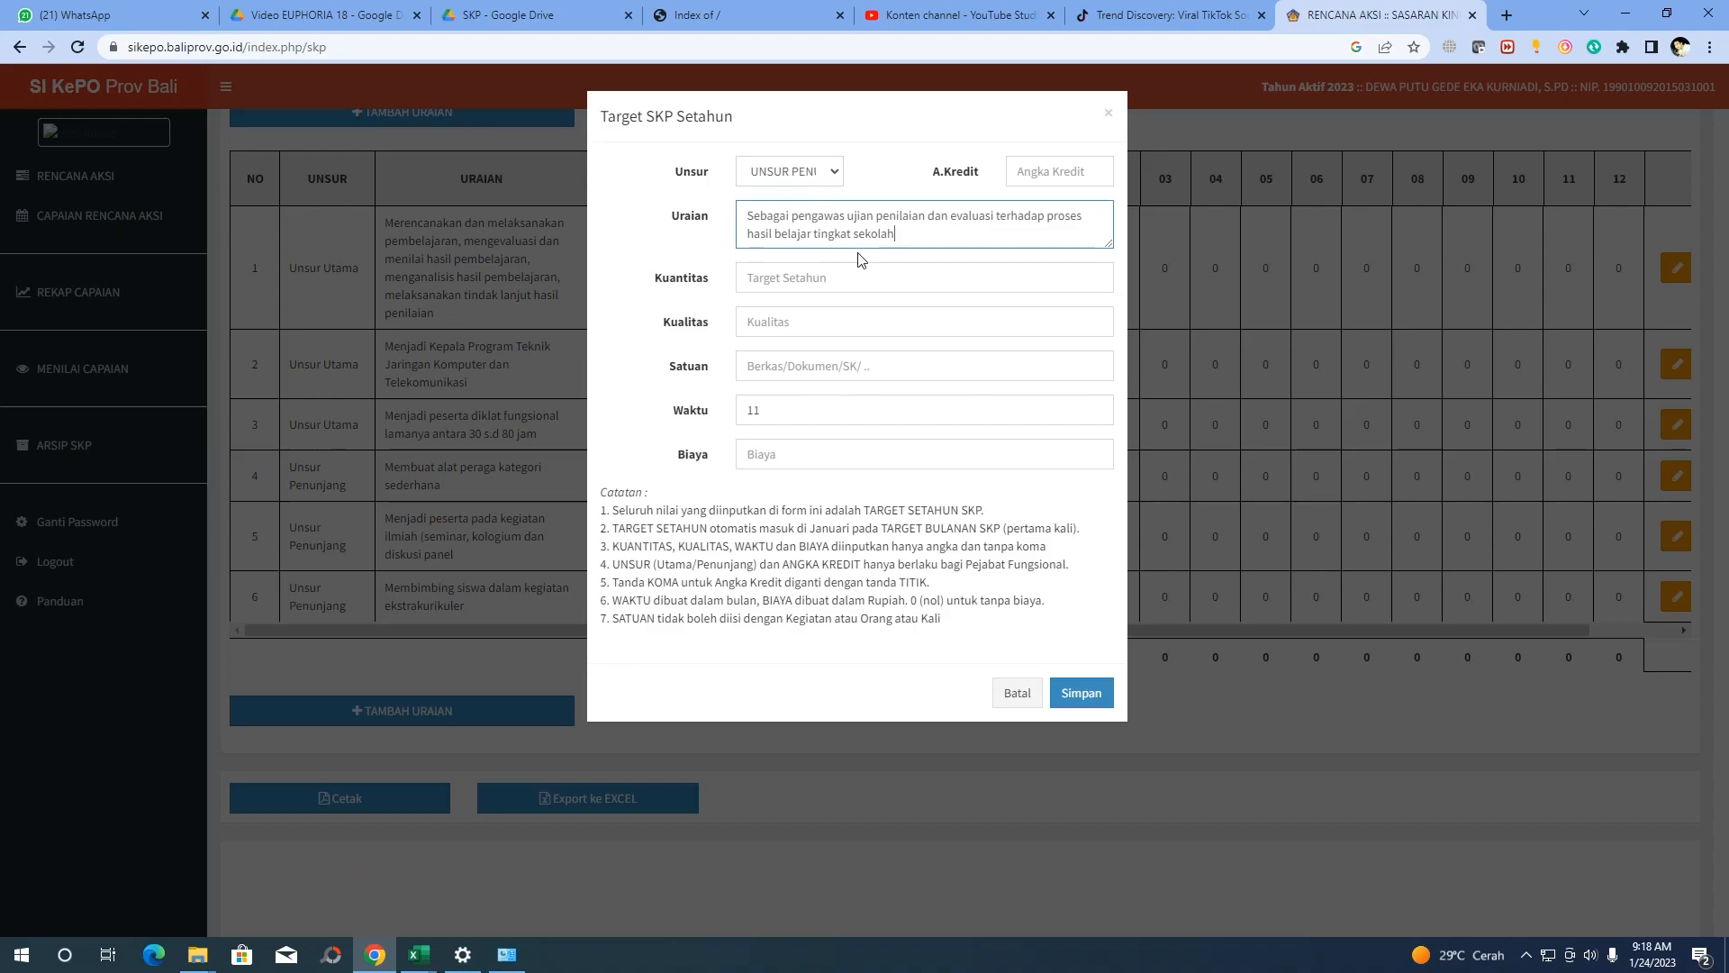
Look up row 17's 0.08 credit value in the workbook for the credit field
{"action": "left_click", "coordinate": [1027, 173]}
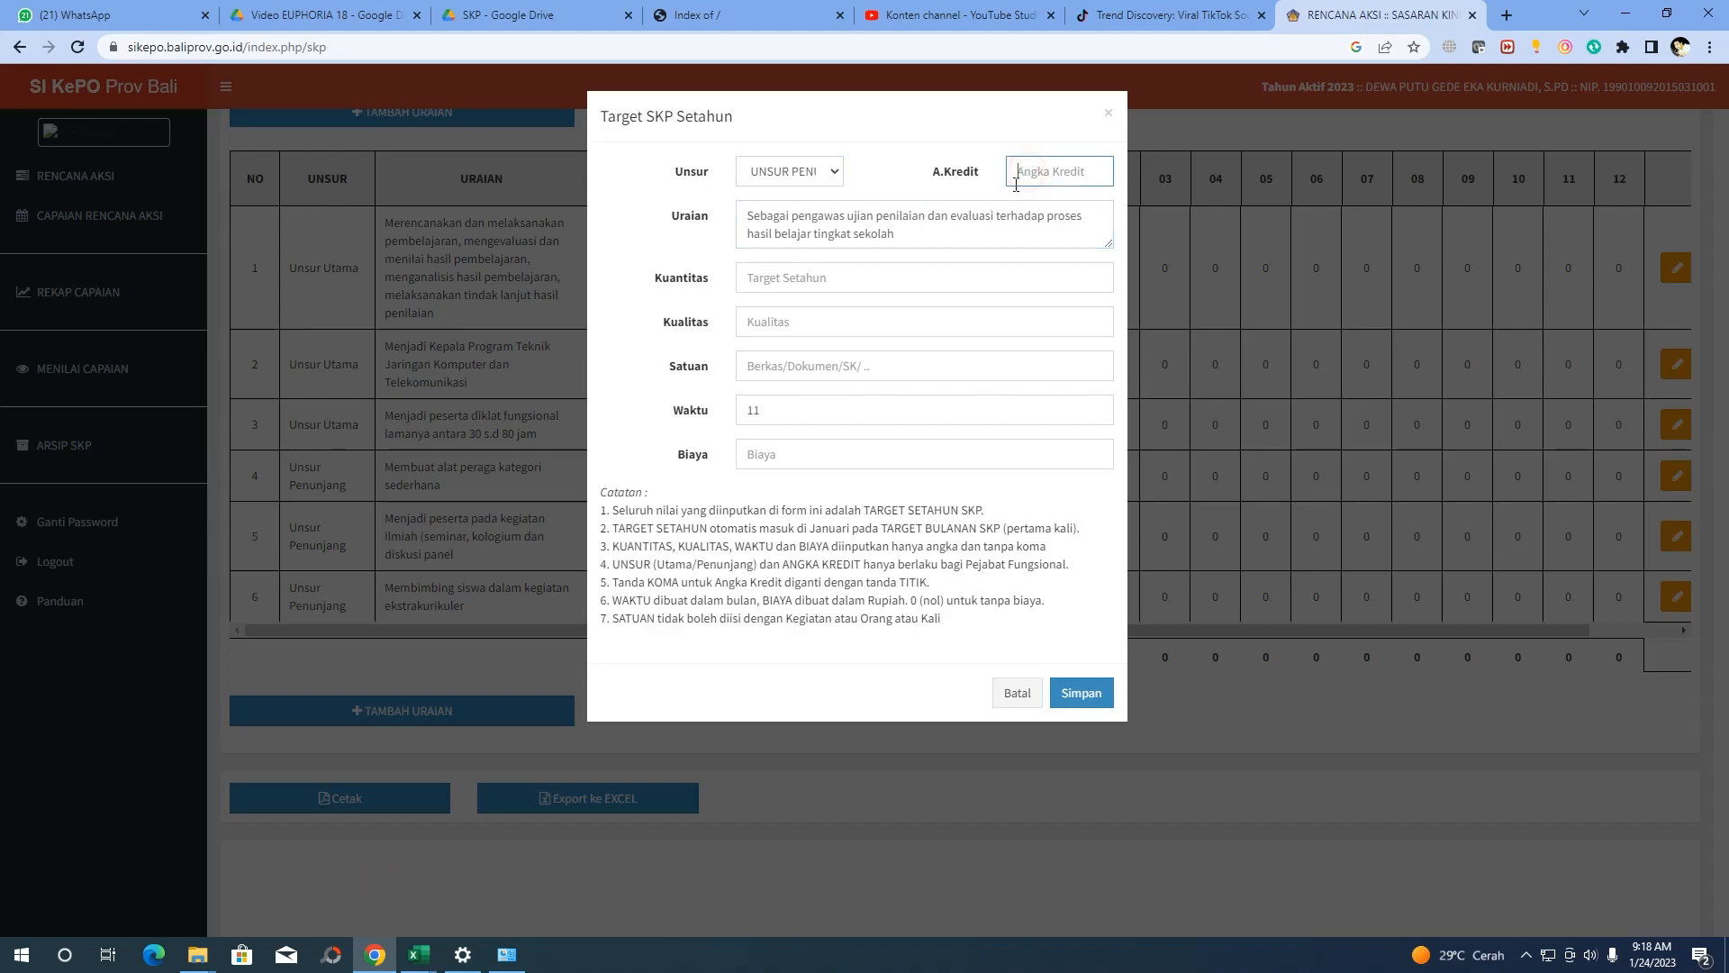
{"action": "left_click", "coordinate": [946, 231]}
{"action": "left_click", "coordinate": [1042, 171]}
{"action": "mouse_move", "coordinate": [372, 959]}
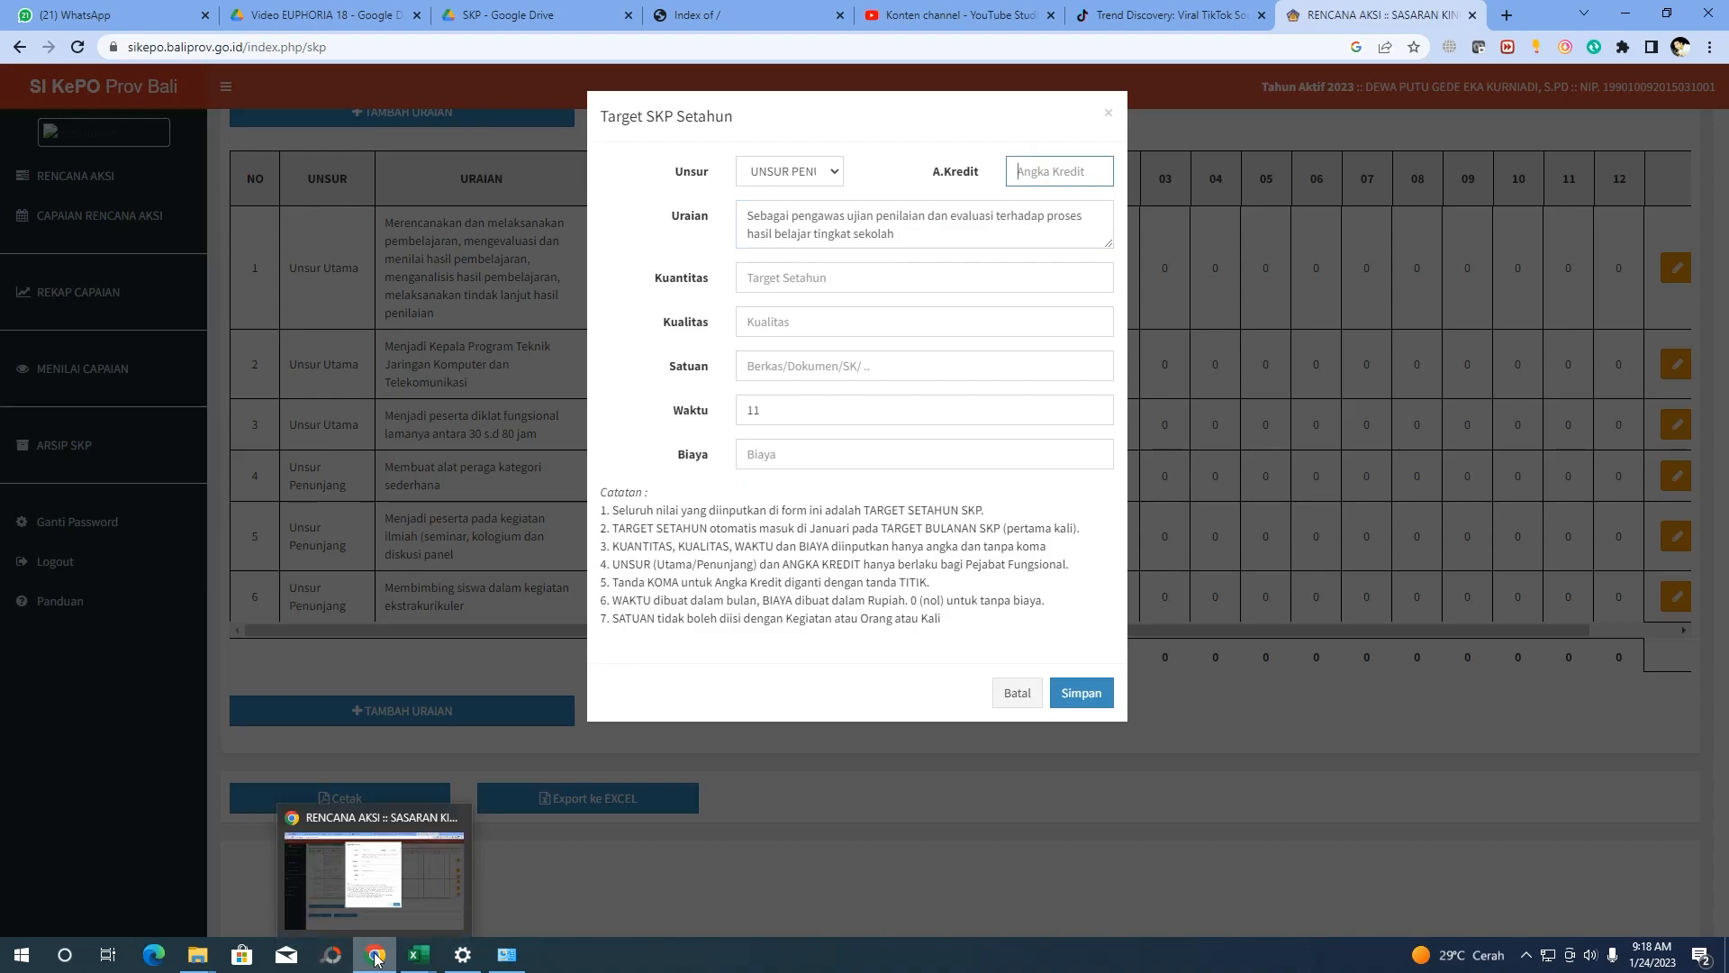
{"action": "mouse_move", "coordinate": [200, 962]}
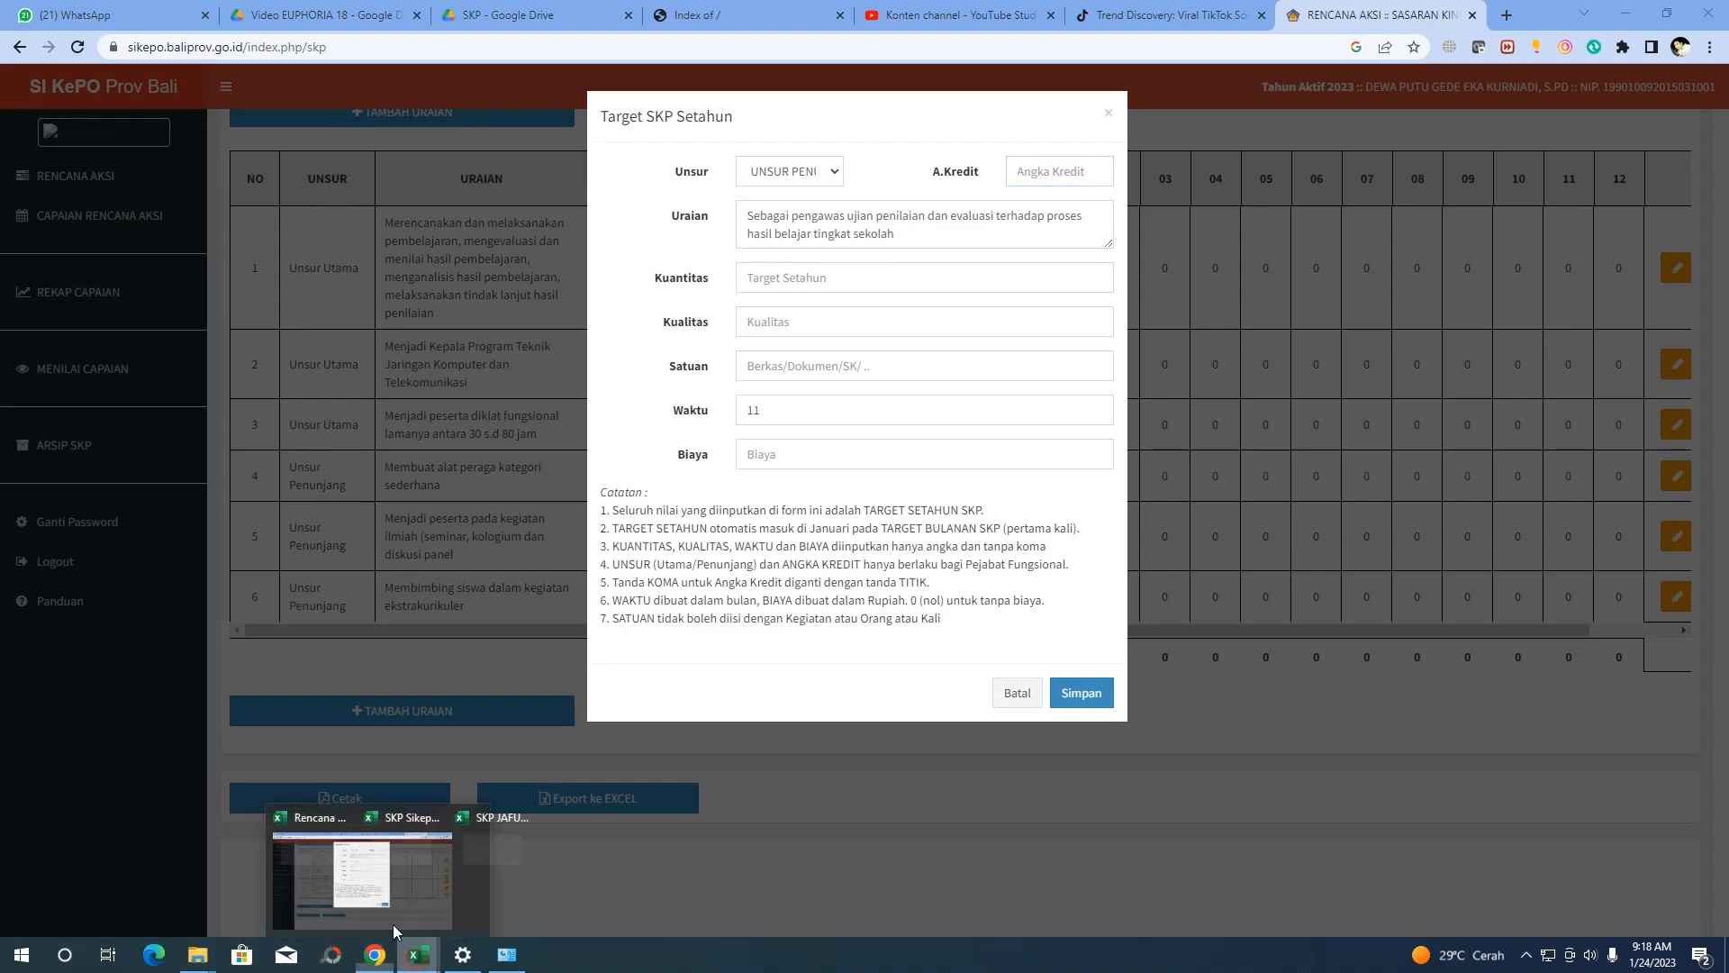
{"action": "left_click", "coordinate": [424, 878]}
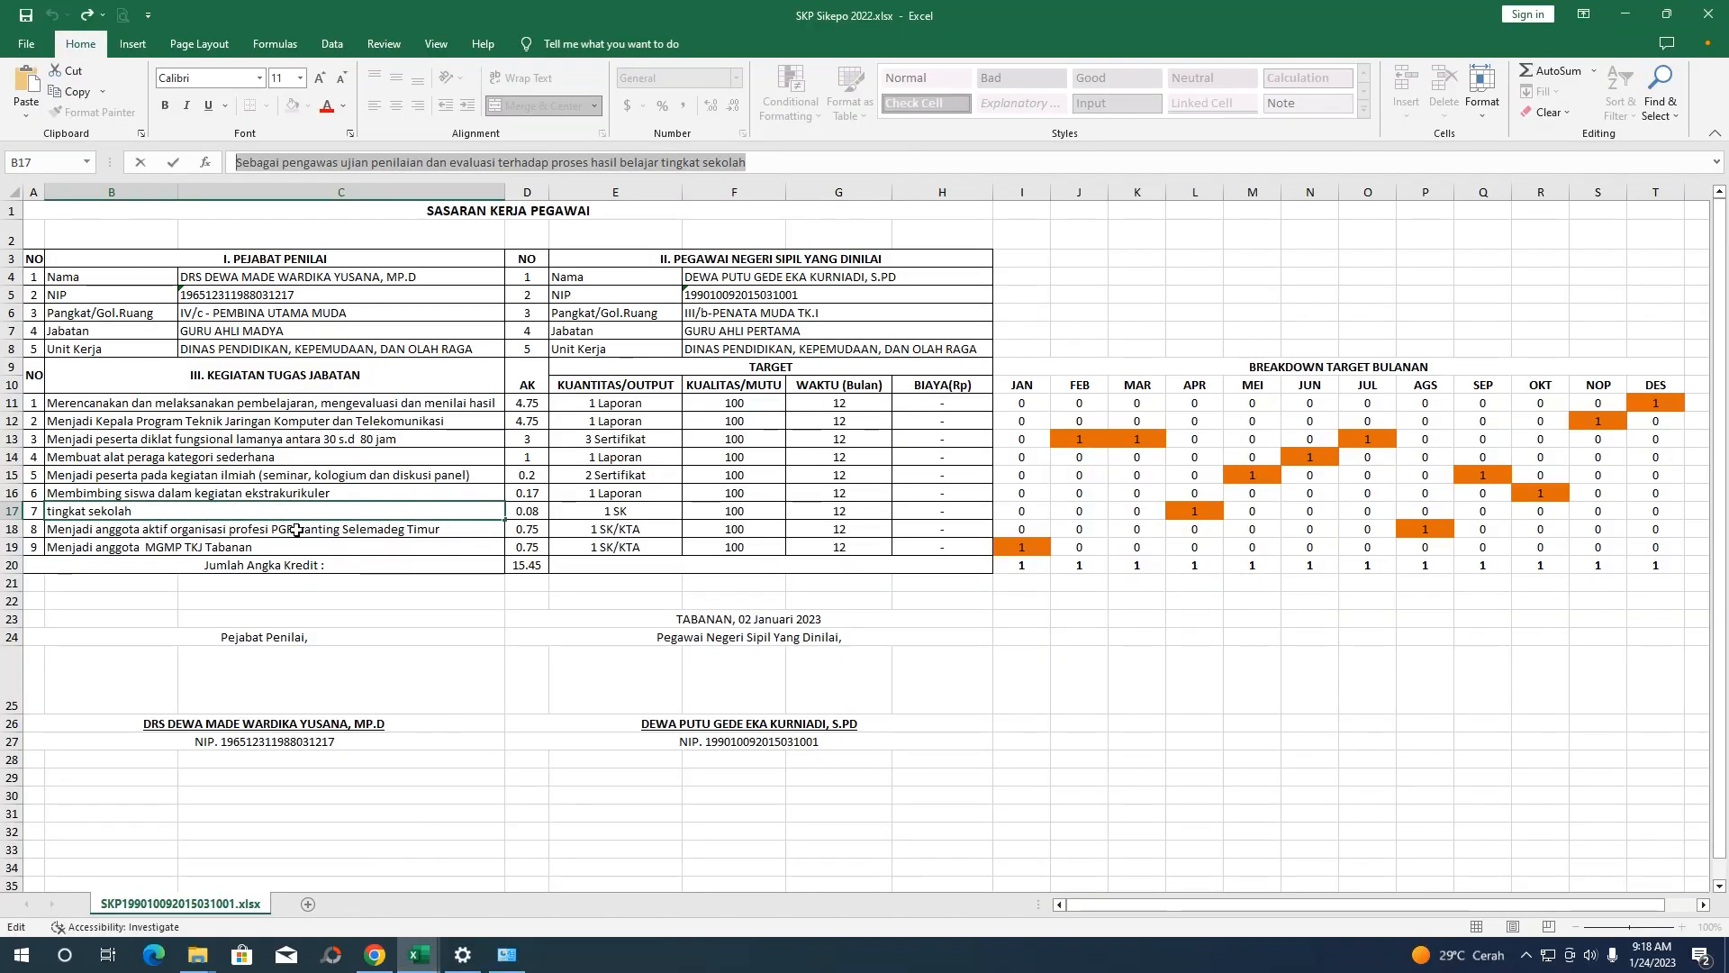
{"action": "left_click", "coordinate": [544, 581]}
{"action": "left_click", "coordinate": [527, 512]}
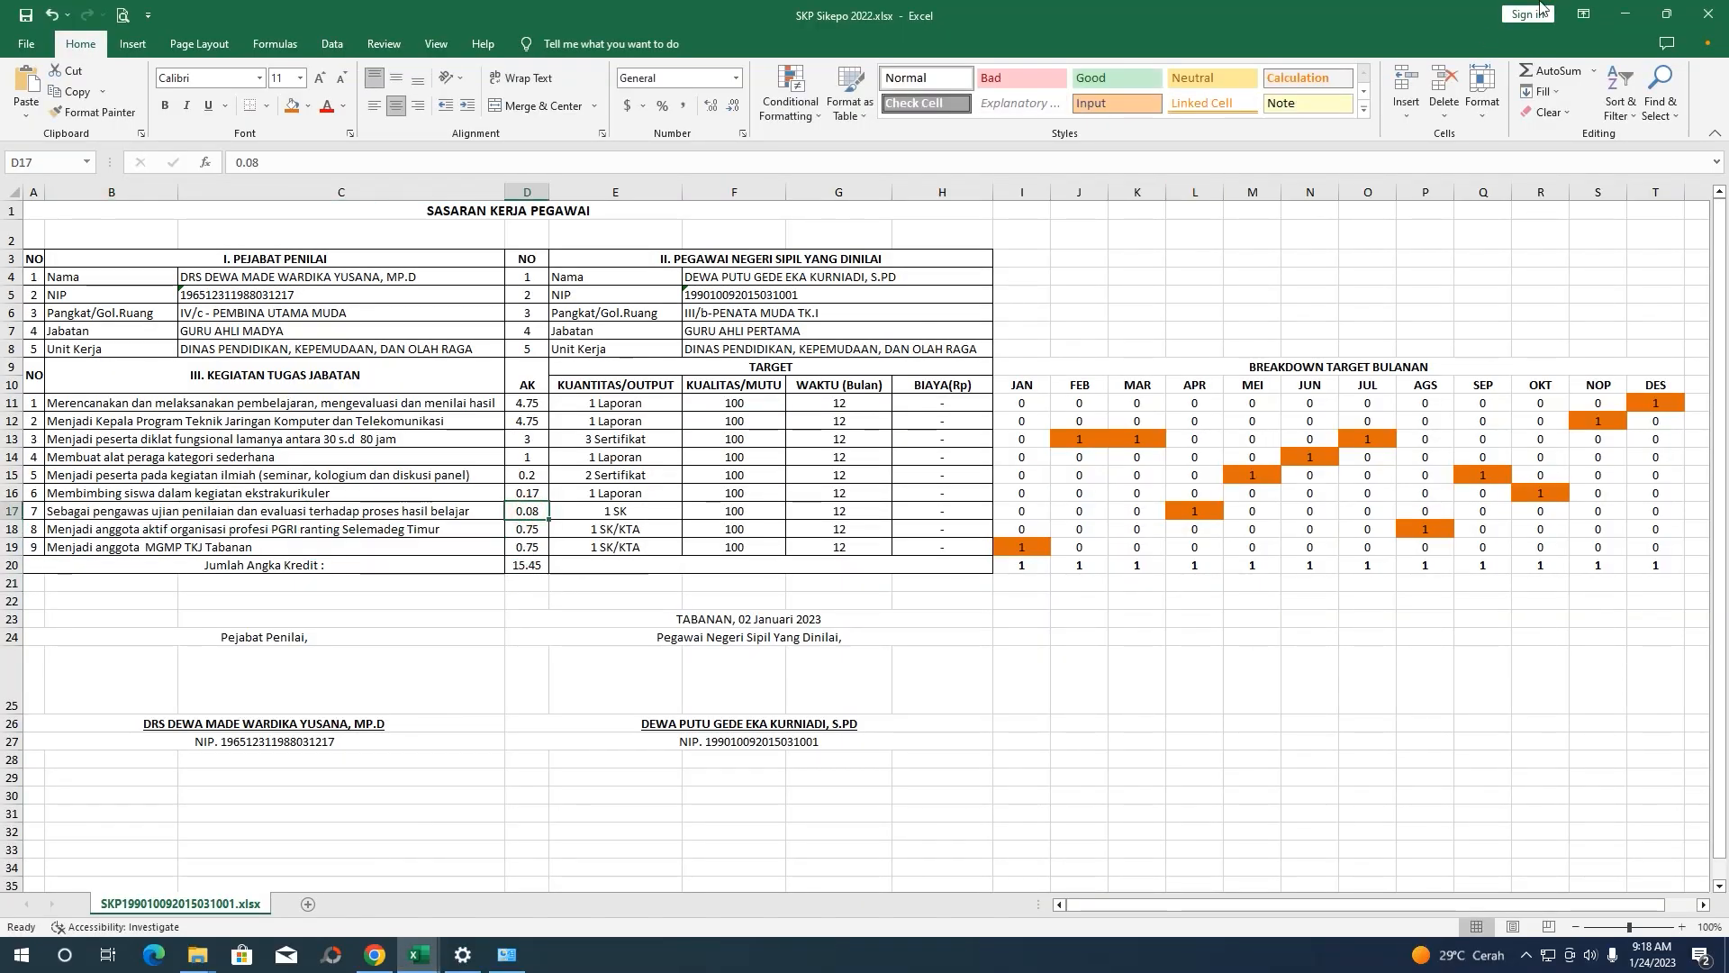
{"action": "left_click", "coordinate": [1625, 14]}
Fill in quantity 1, quality 100, unit SK and a 12-month duration
{"action": "left_click", "coordinate": [794, 281]}
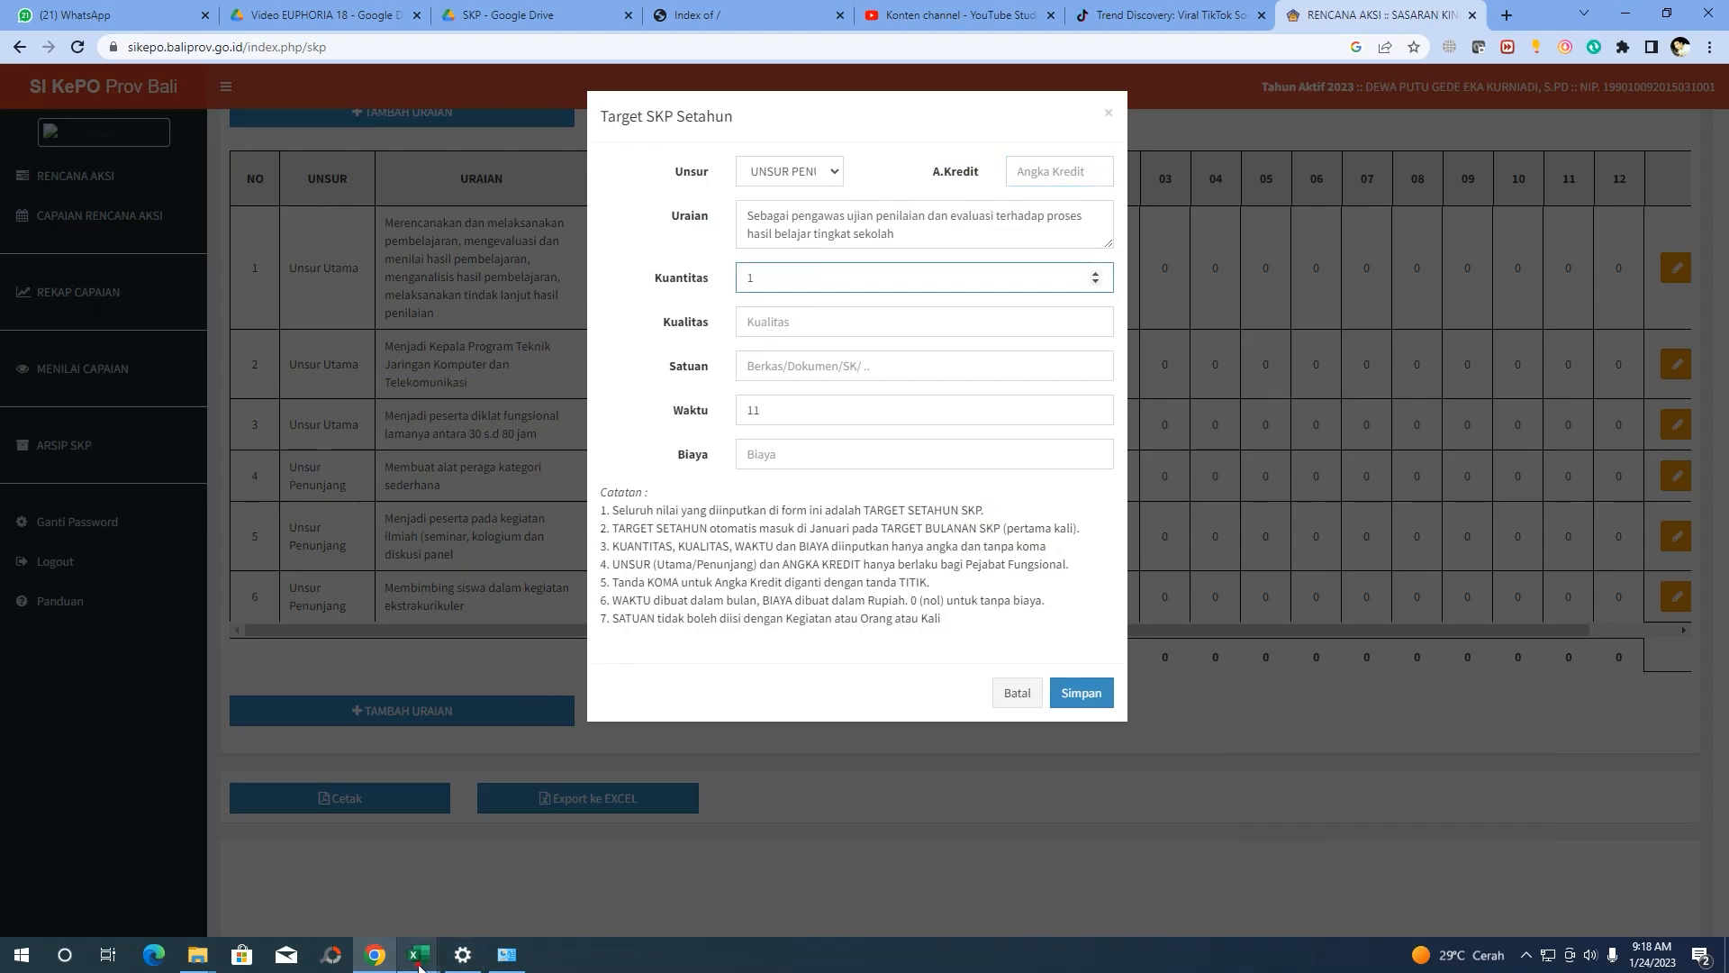
{"action": "mouse_move", "coordinate": [418, 955]}
{"action": "mouse_move", "coordinate": [408, 870]}
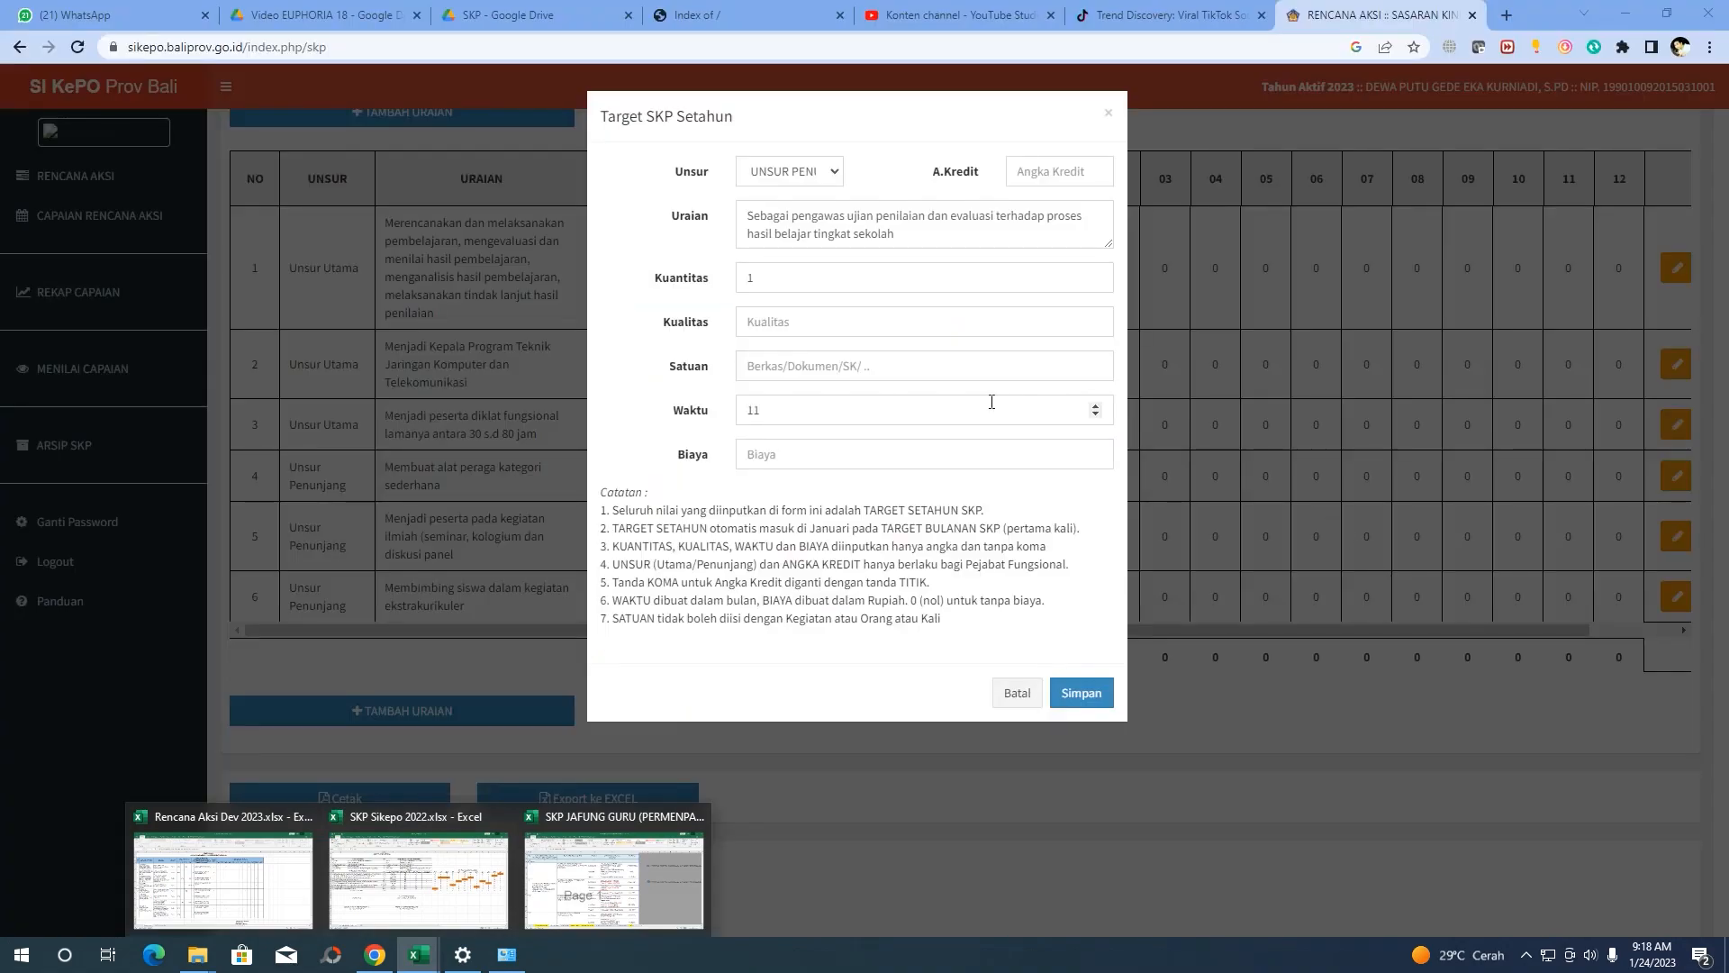
{"action": "left_click", "coordinate": [991, 402]}
{"action": "left_click", "coordinate": [790, 331]}
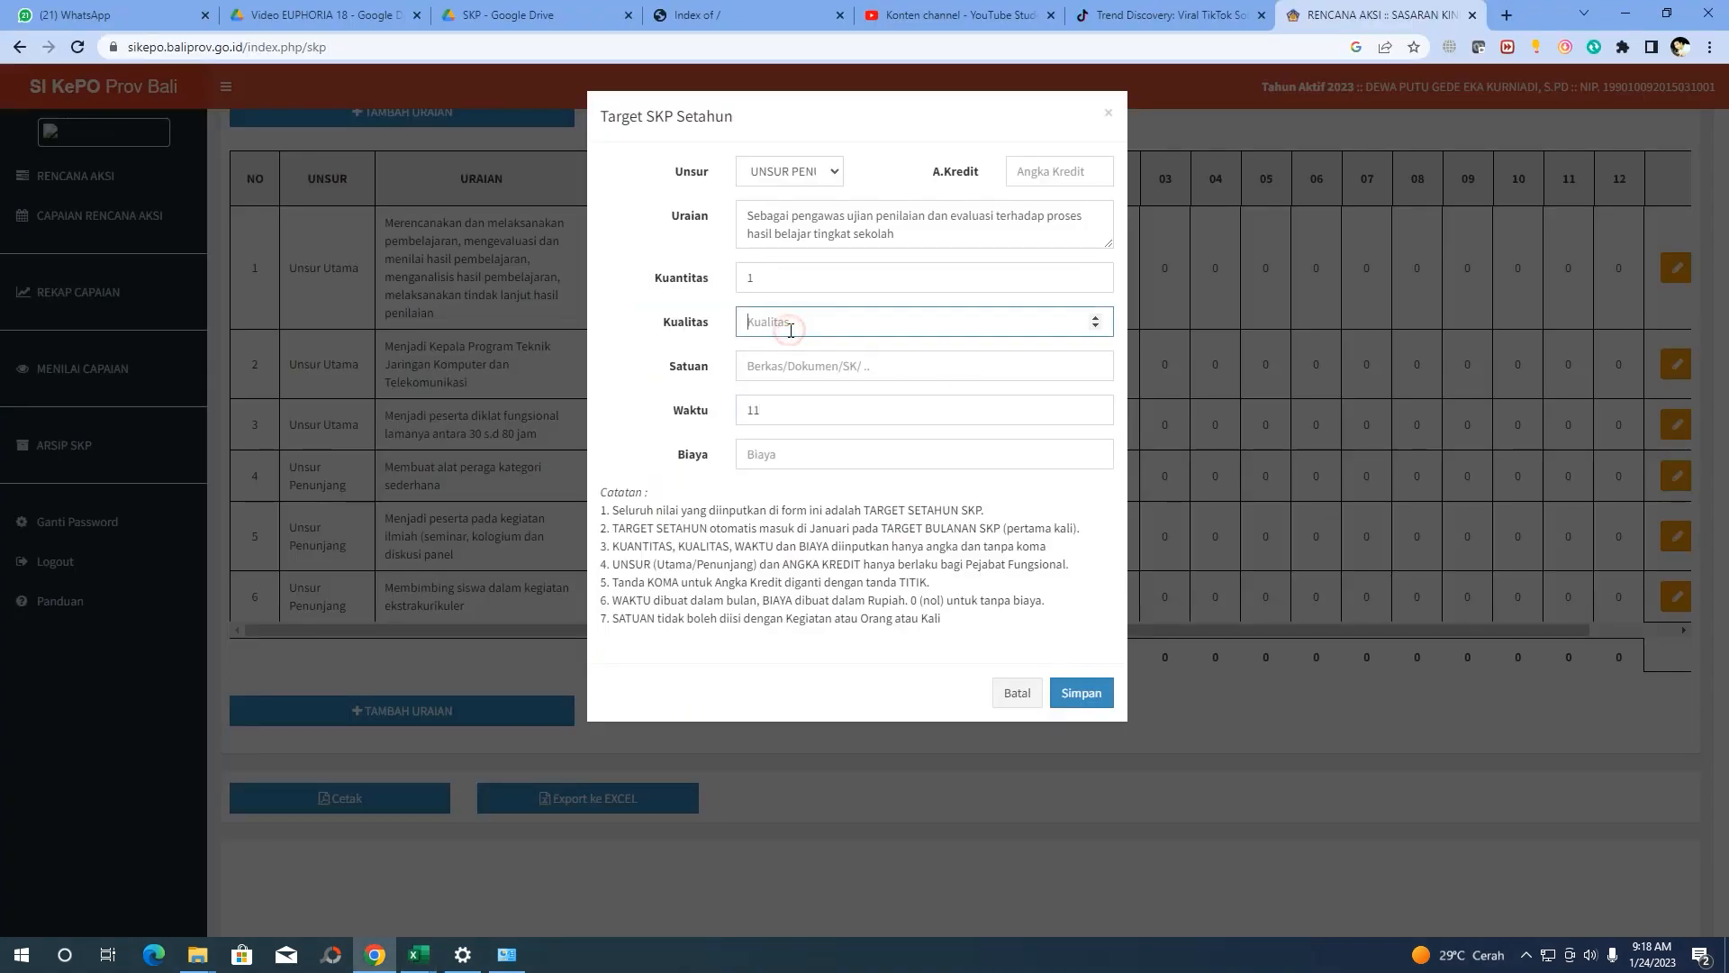
{"action": "left_click", "coordinate": [809, 367]}
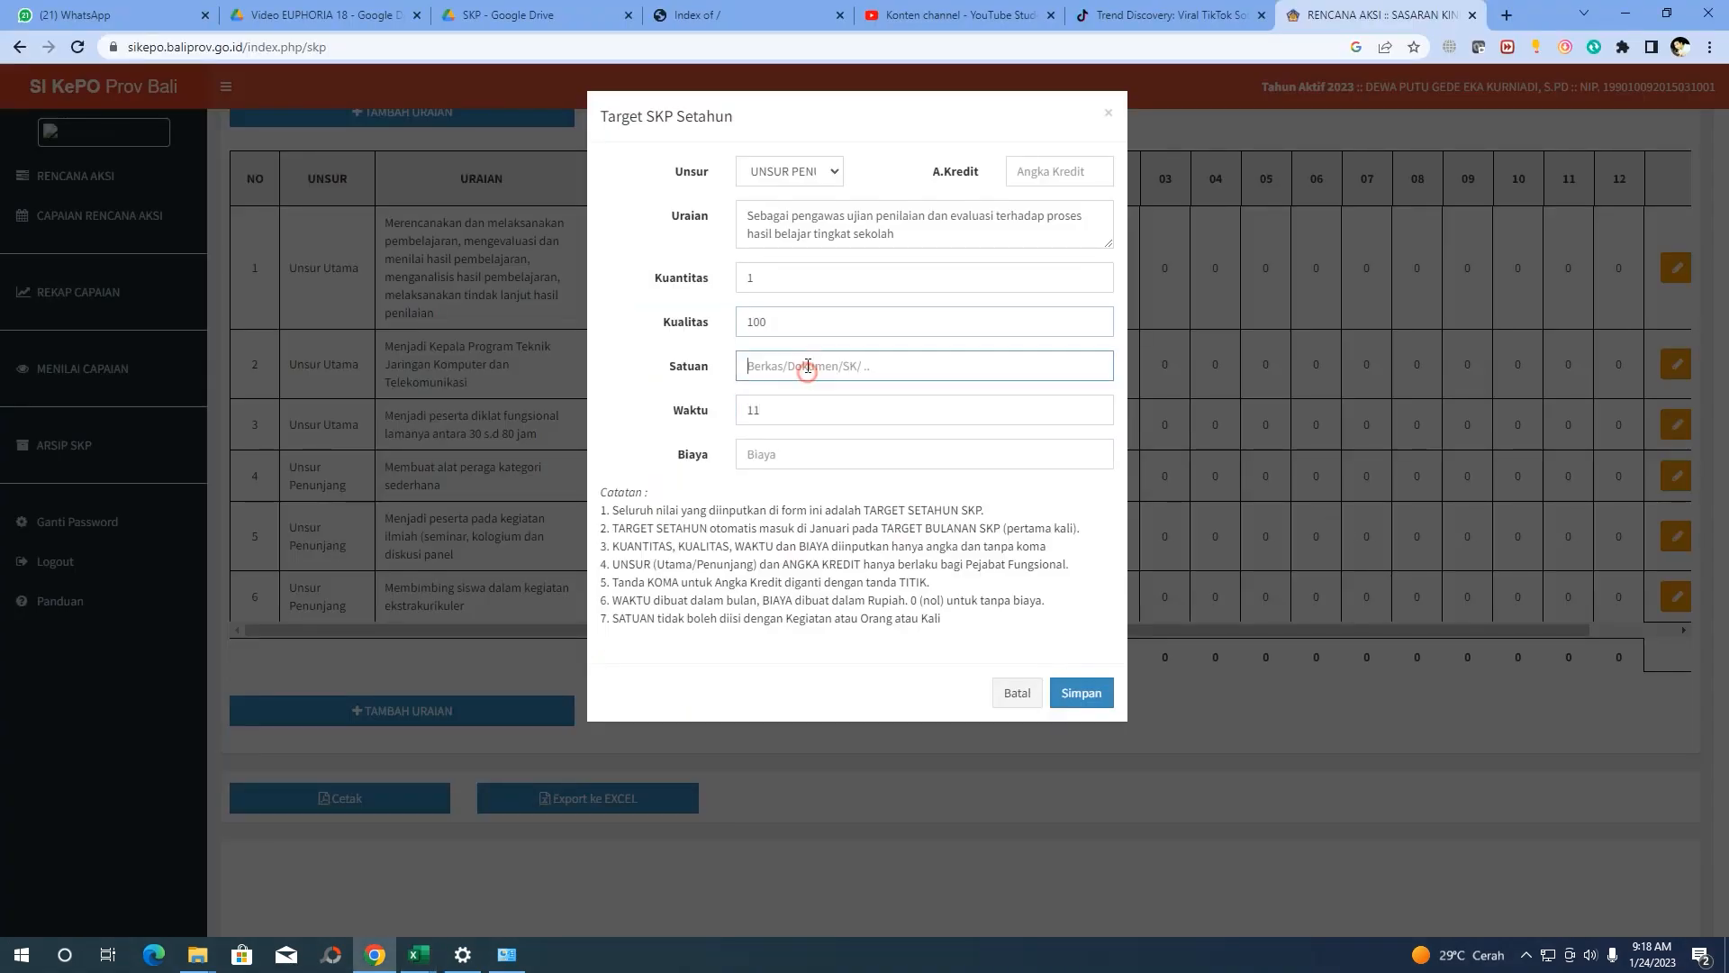
{"action": "type", "text": "SK"}
{"action": "key", "text": "Tab"}
{"action": "left_click", "coordinate": [750, 443]}
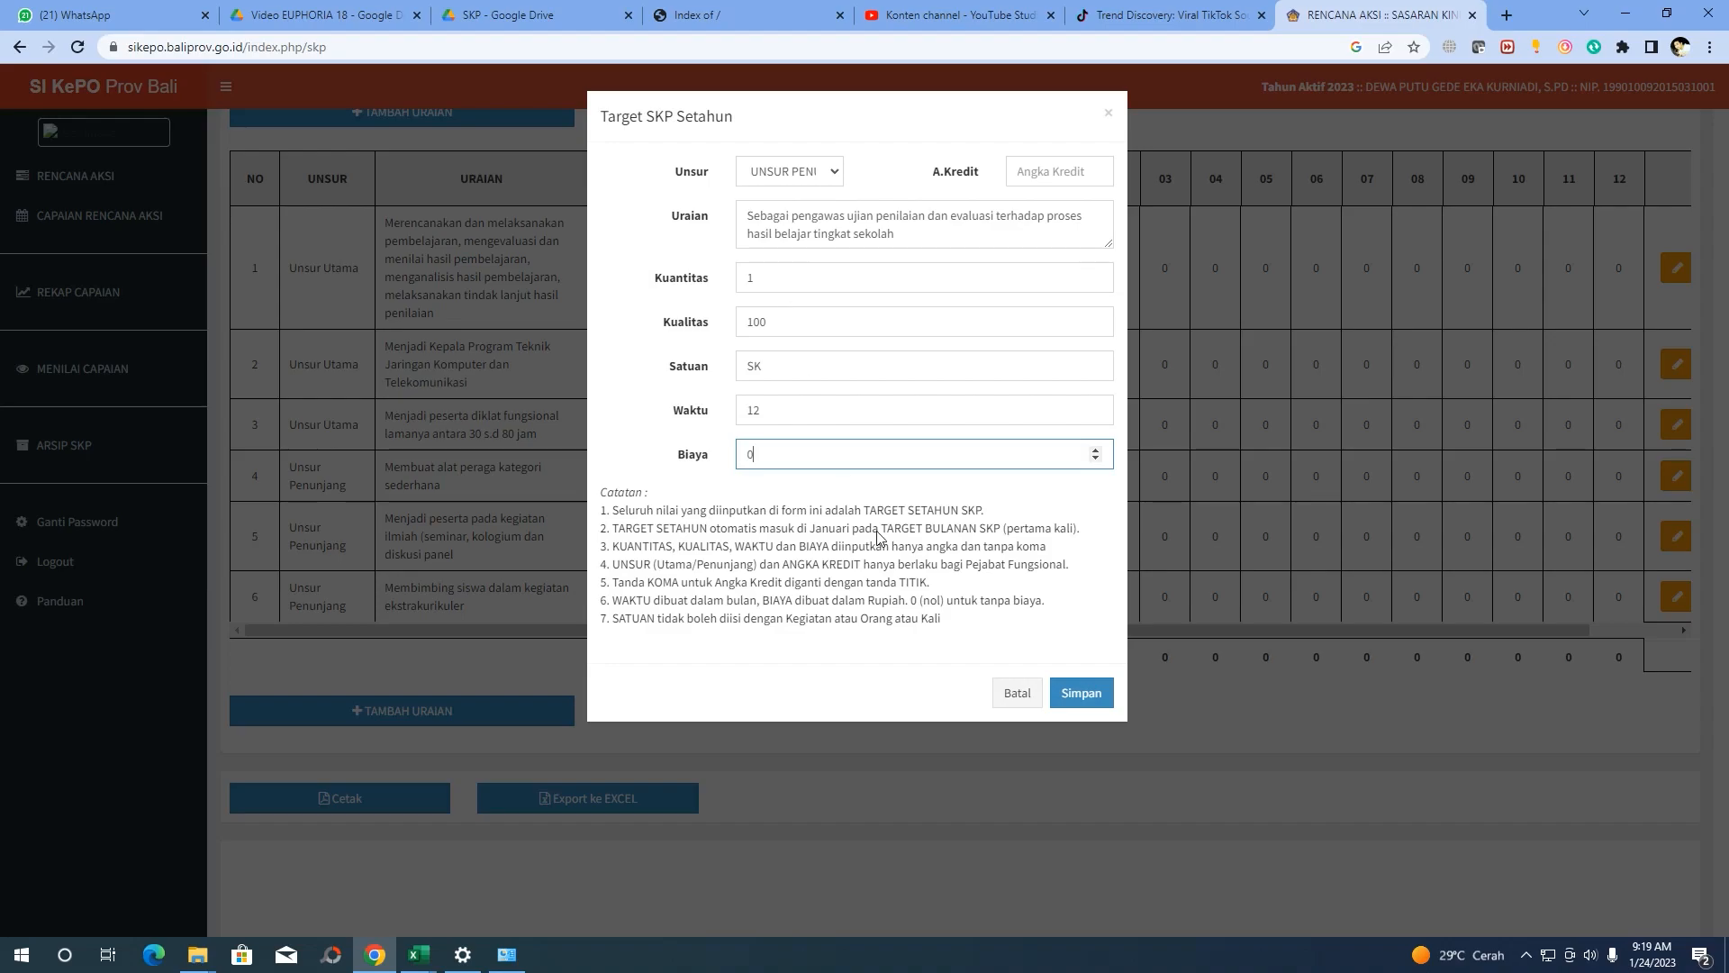
Enter the 0.08 credit and save the exam-supervision target
{"action": "left_click", "coordinate": [1085, 711]}
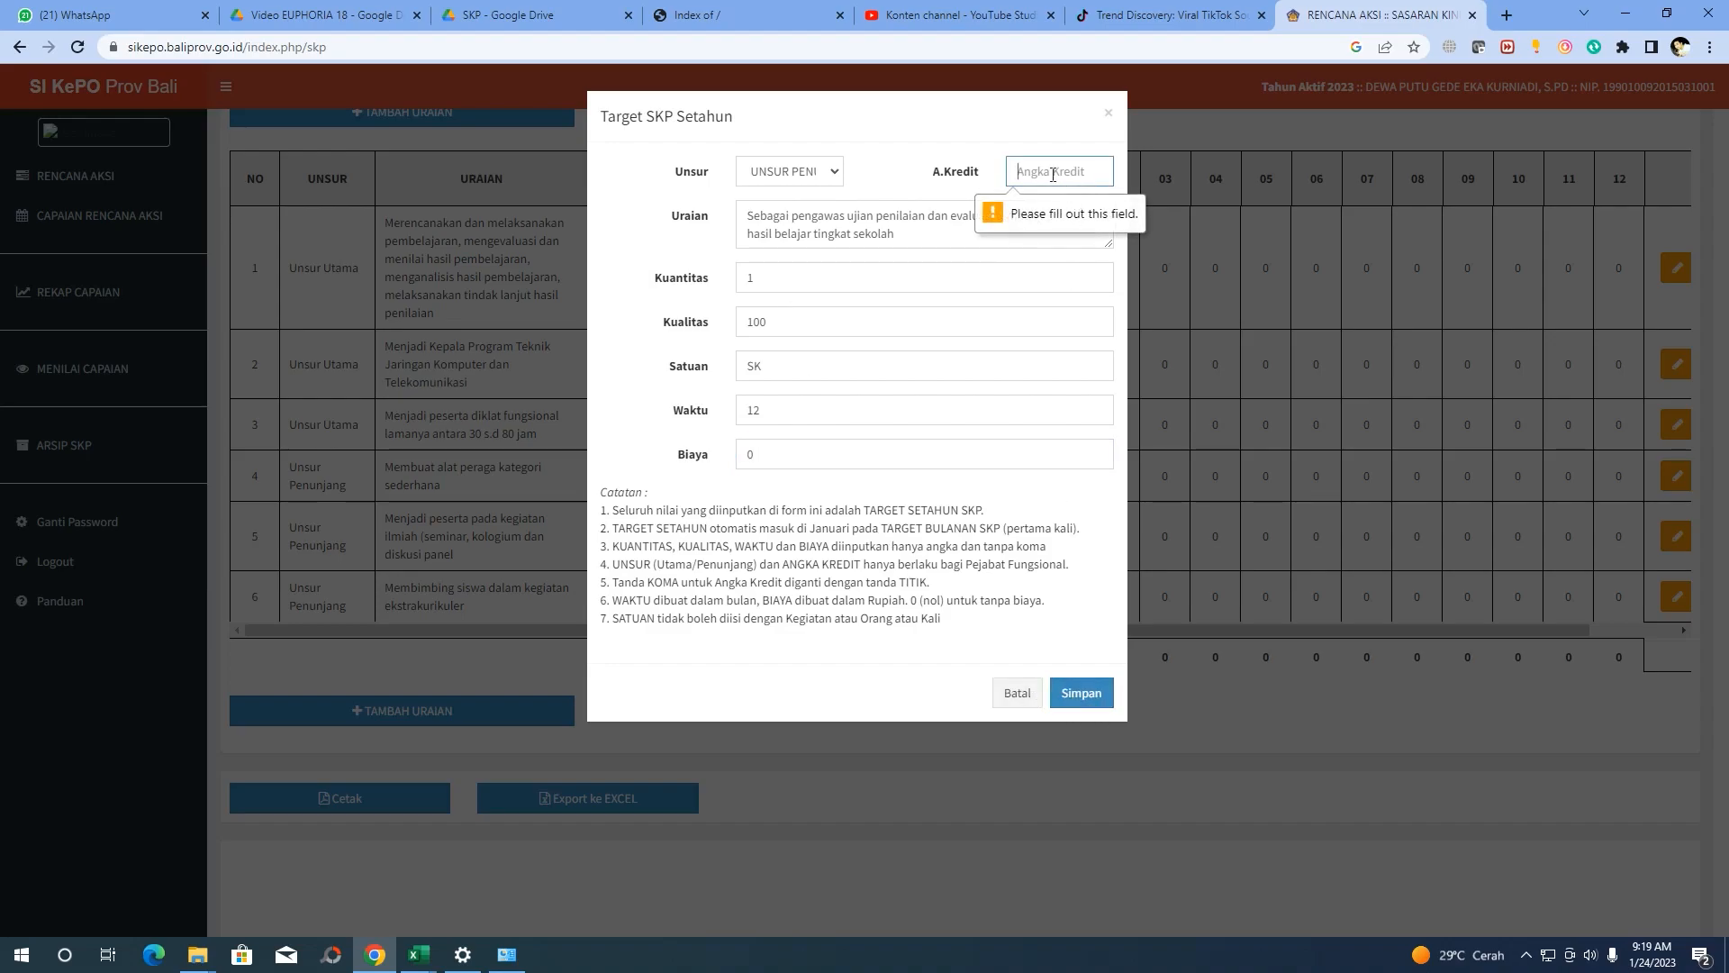
{"action": "type", "text": "0.08"}
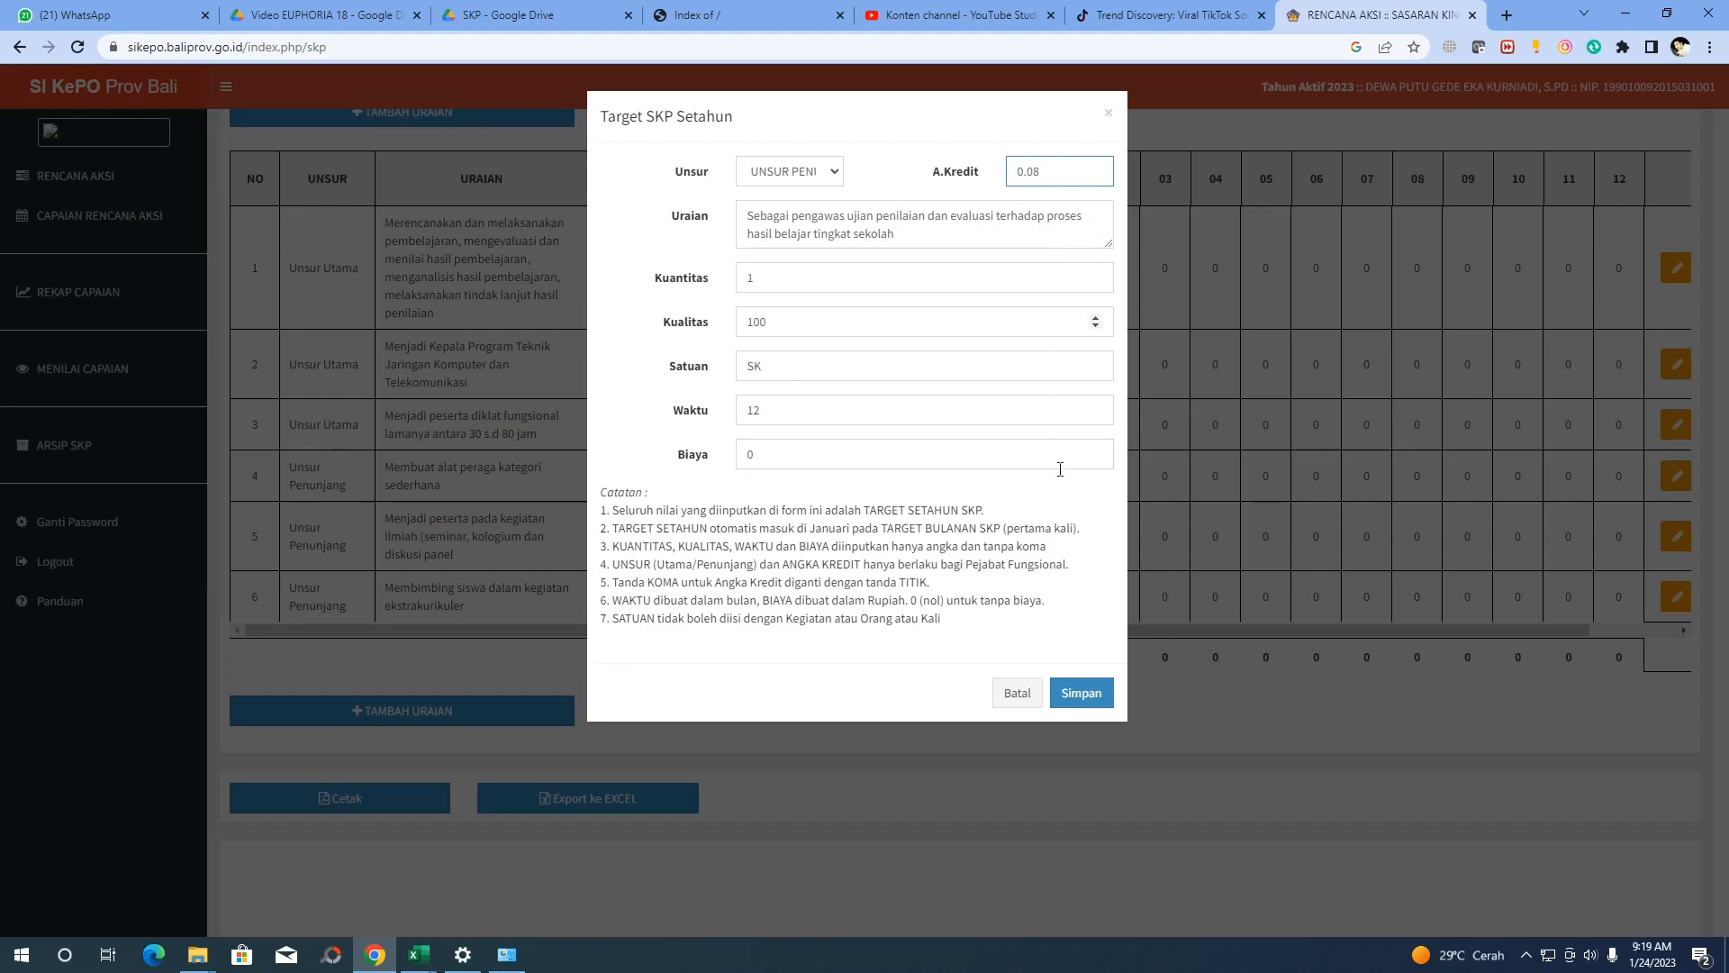
{"action": "left_click", "coordinate": [1084, 694]}
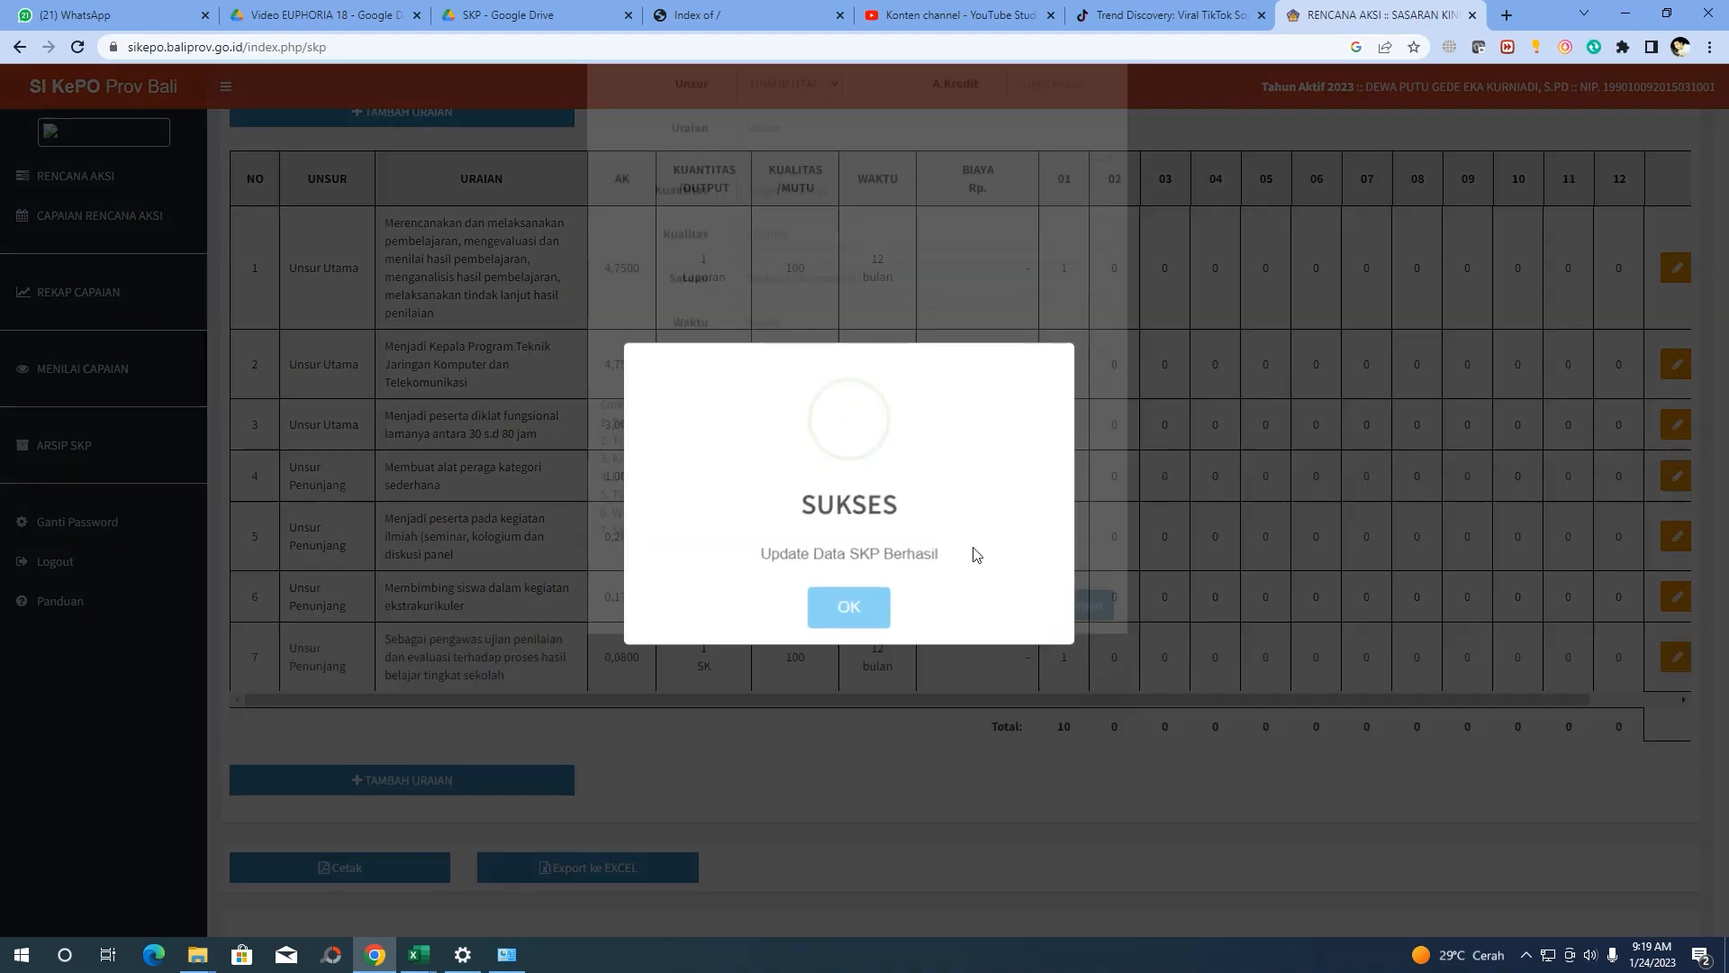
{"action": "left_click", "coordinate": [835, 604]}
{"action": "scroll", "coordinate": [500, 487], "scroll_direction": "down", "scroll_amount": 3}
Copy the row 18 PGRI membership activity text from the SKP Sikepo 2022 workbook
{"action": "scroll", "coordinate": [397, 494], "scroll_direction": "up", "scroll_amount": 3}
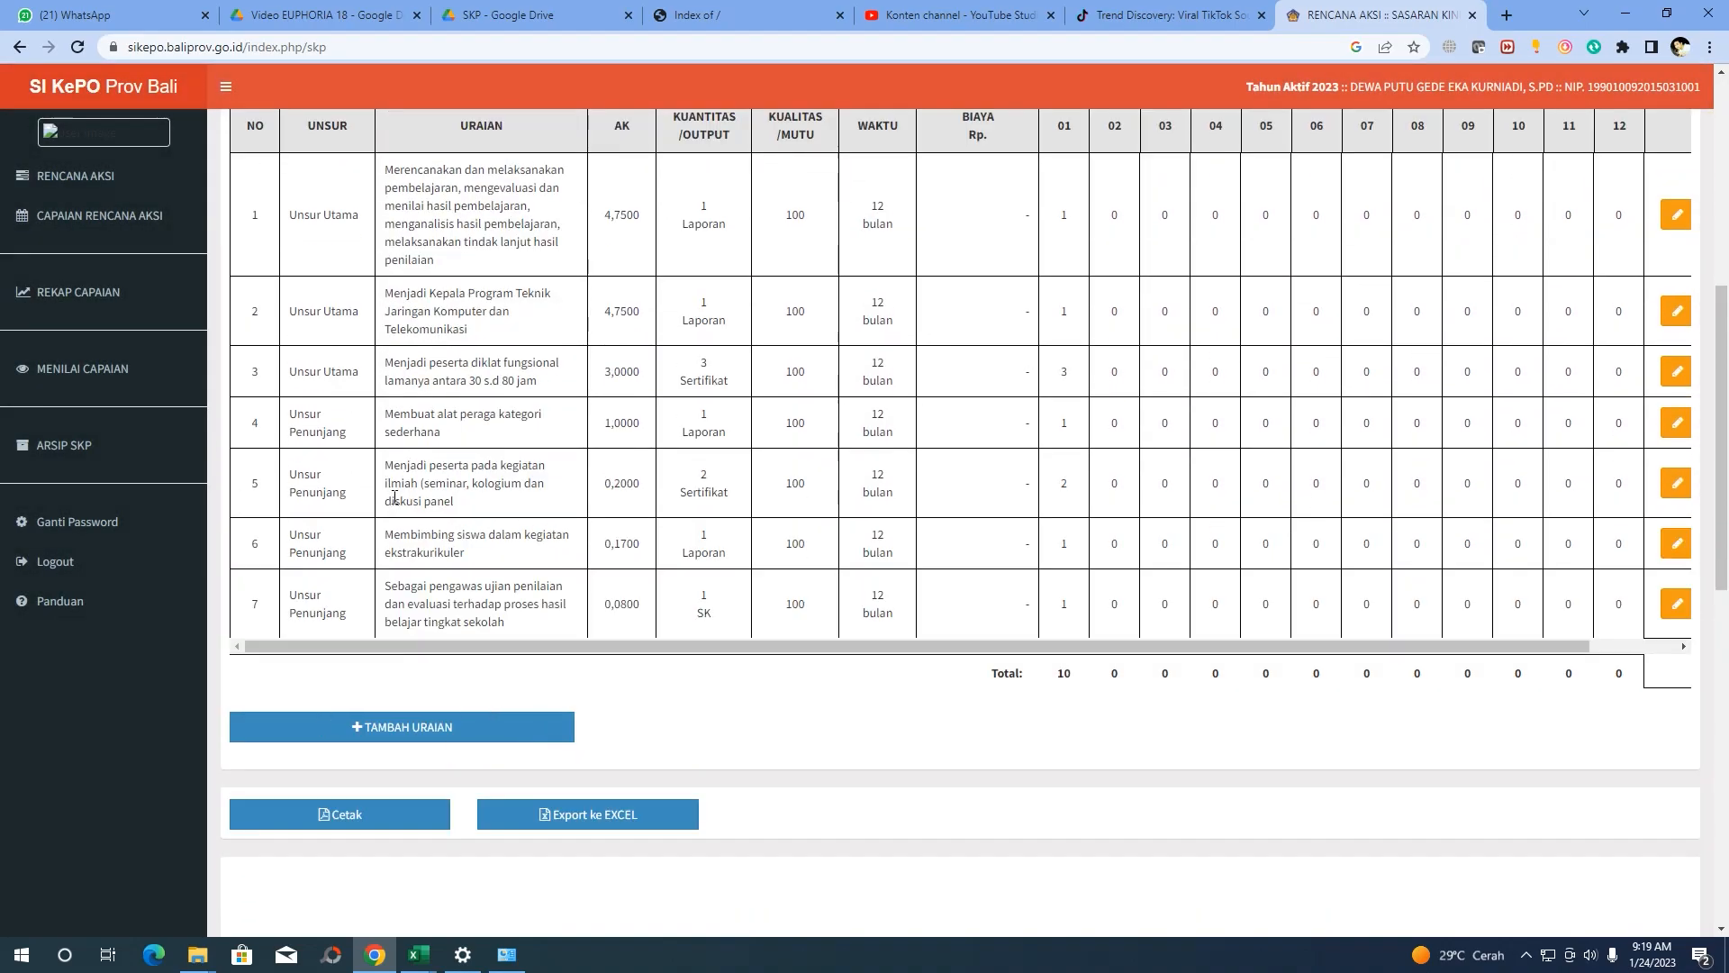
{"action": "left_click", "coordinate": [418, 955]}
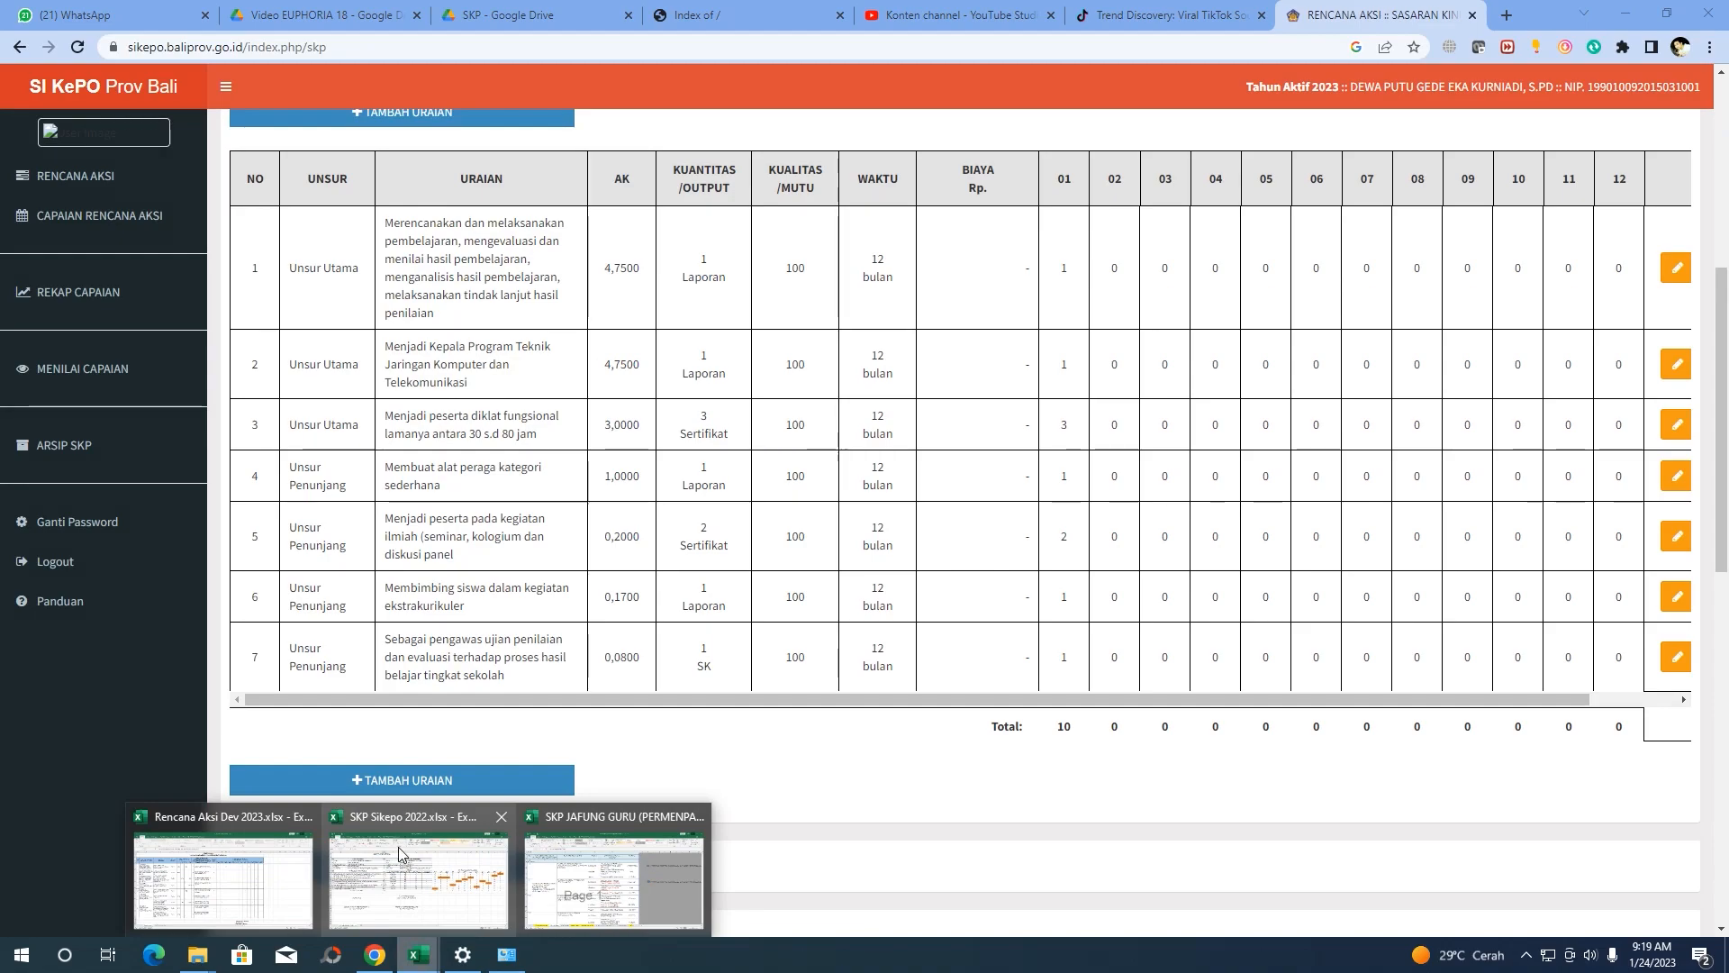
{"action": "left_click", "coordinate": [225, 865]}
{"action": "left_click", "coordinate": [130, 532]}
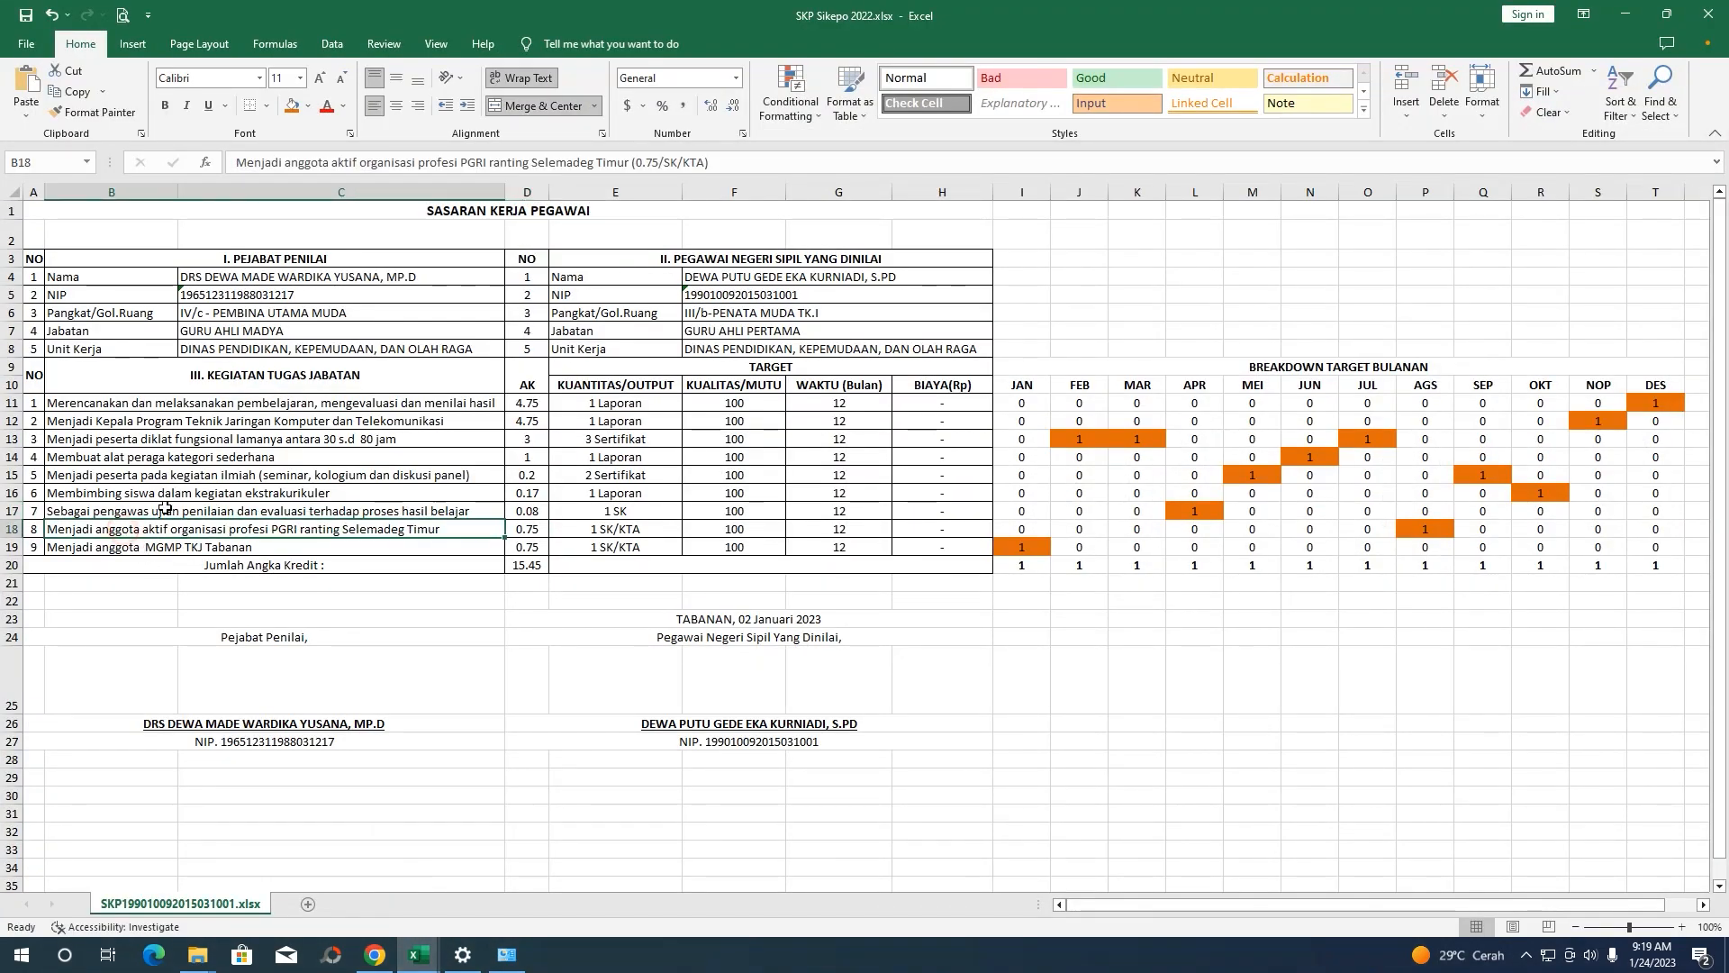
{"action": "left_click_drag", "start_coordinate": [630, 163], "coordinate": [237, 163]}
{"action": "key", "text": "ctrl+c"}
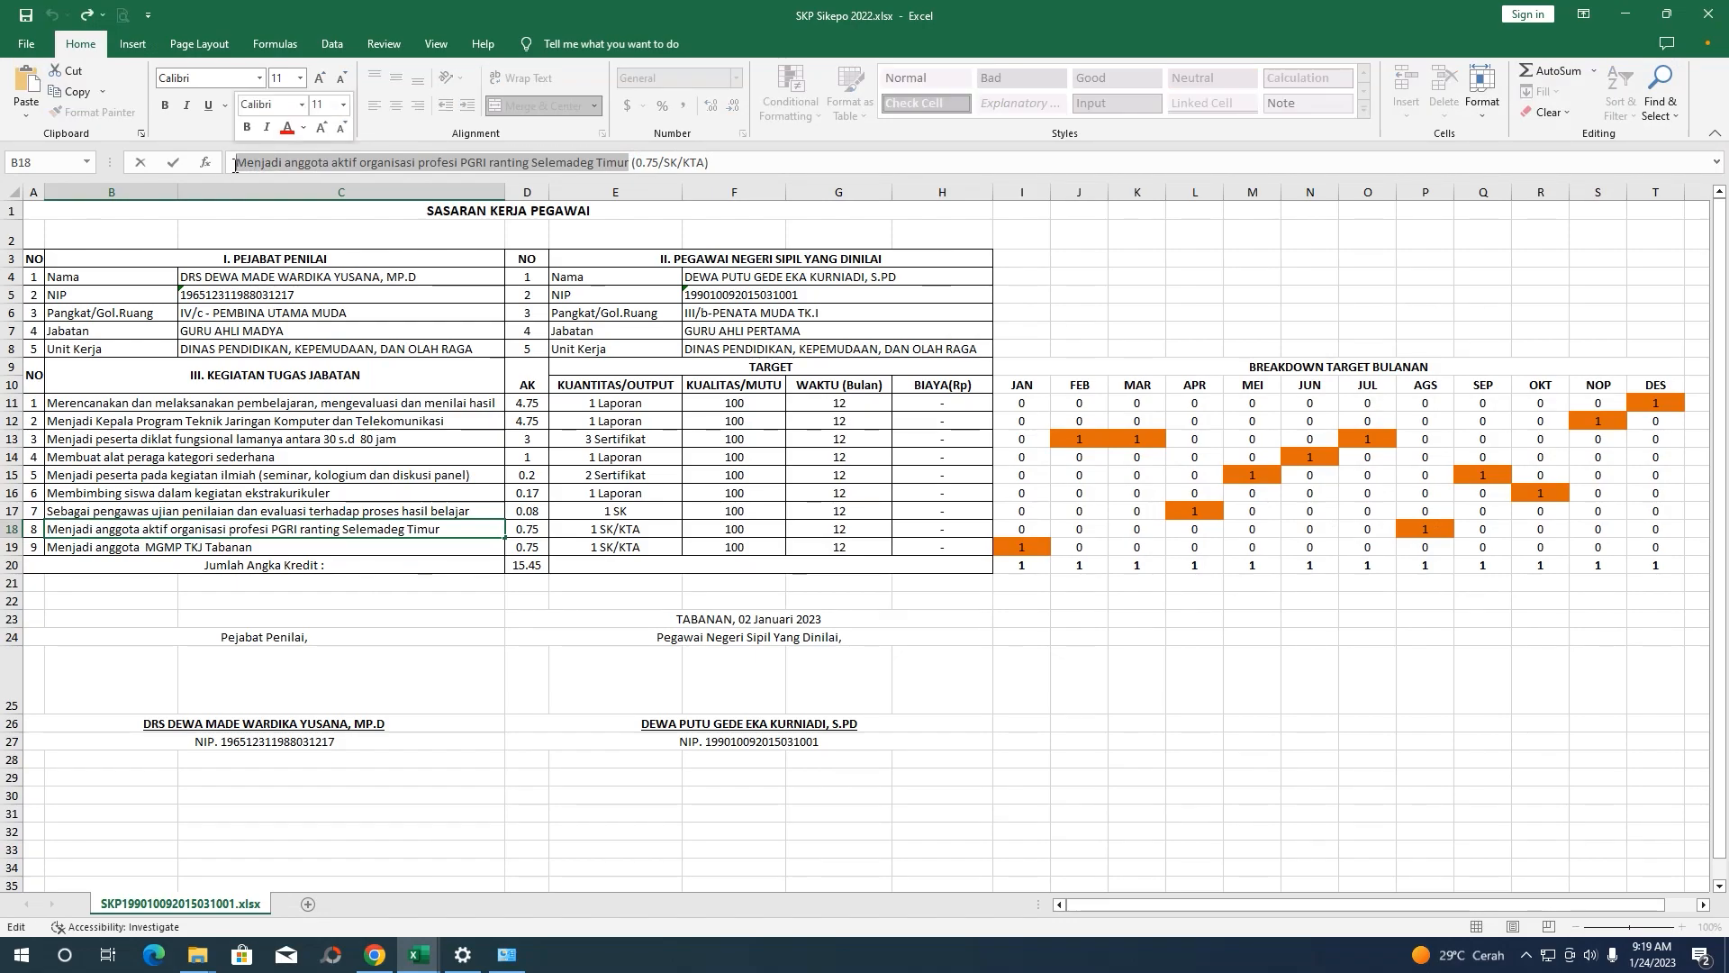
{"action": "left_click", "coordinate": [375, 955]}
Start a new target as Unsur Penunjang with the PGRI membership description pasted in
{"action": "left_click", "coordinate": [421, 777]}
{"action": "left_click", "coordinate": [450, 472]}
{"action": "left_click", "coordinate": [775, 173]}
{"action": "left_click", "coordinate": [772, 213]}
{"action": "left_click", "coordinate": [771, 227]}
{"action": "key", "text": "ctrl+v"}
Enter quantity 1 and quality, checking the row 18 unit in cell E18
{"action": "left_click", "coordinate": [763, 278]}
{"action": "type", "text": "1"}
{"action": "left_click", "coordinate": [757, 316]}
{"action": "type", "text": "1"}
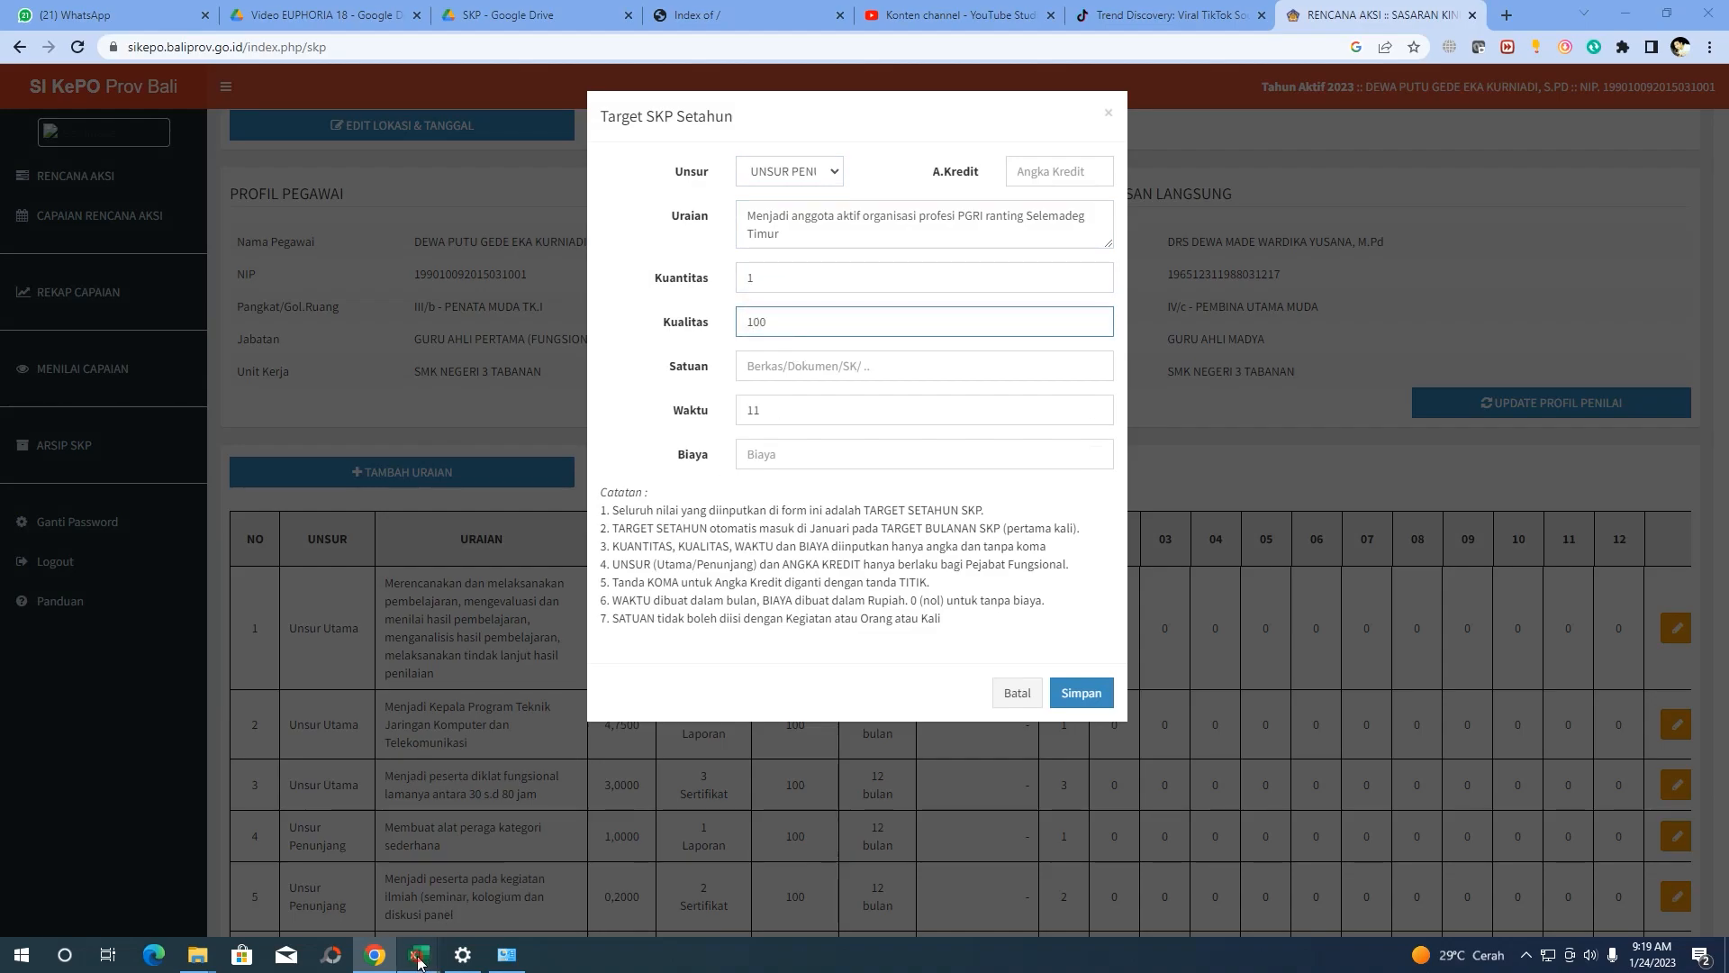
{"action": "left_click", "coordinate": [447, 872]}
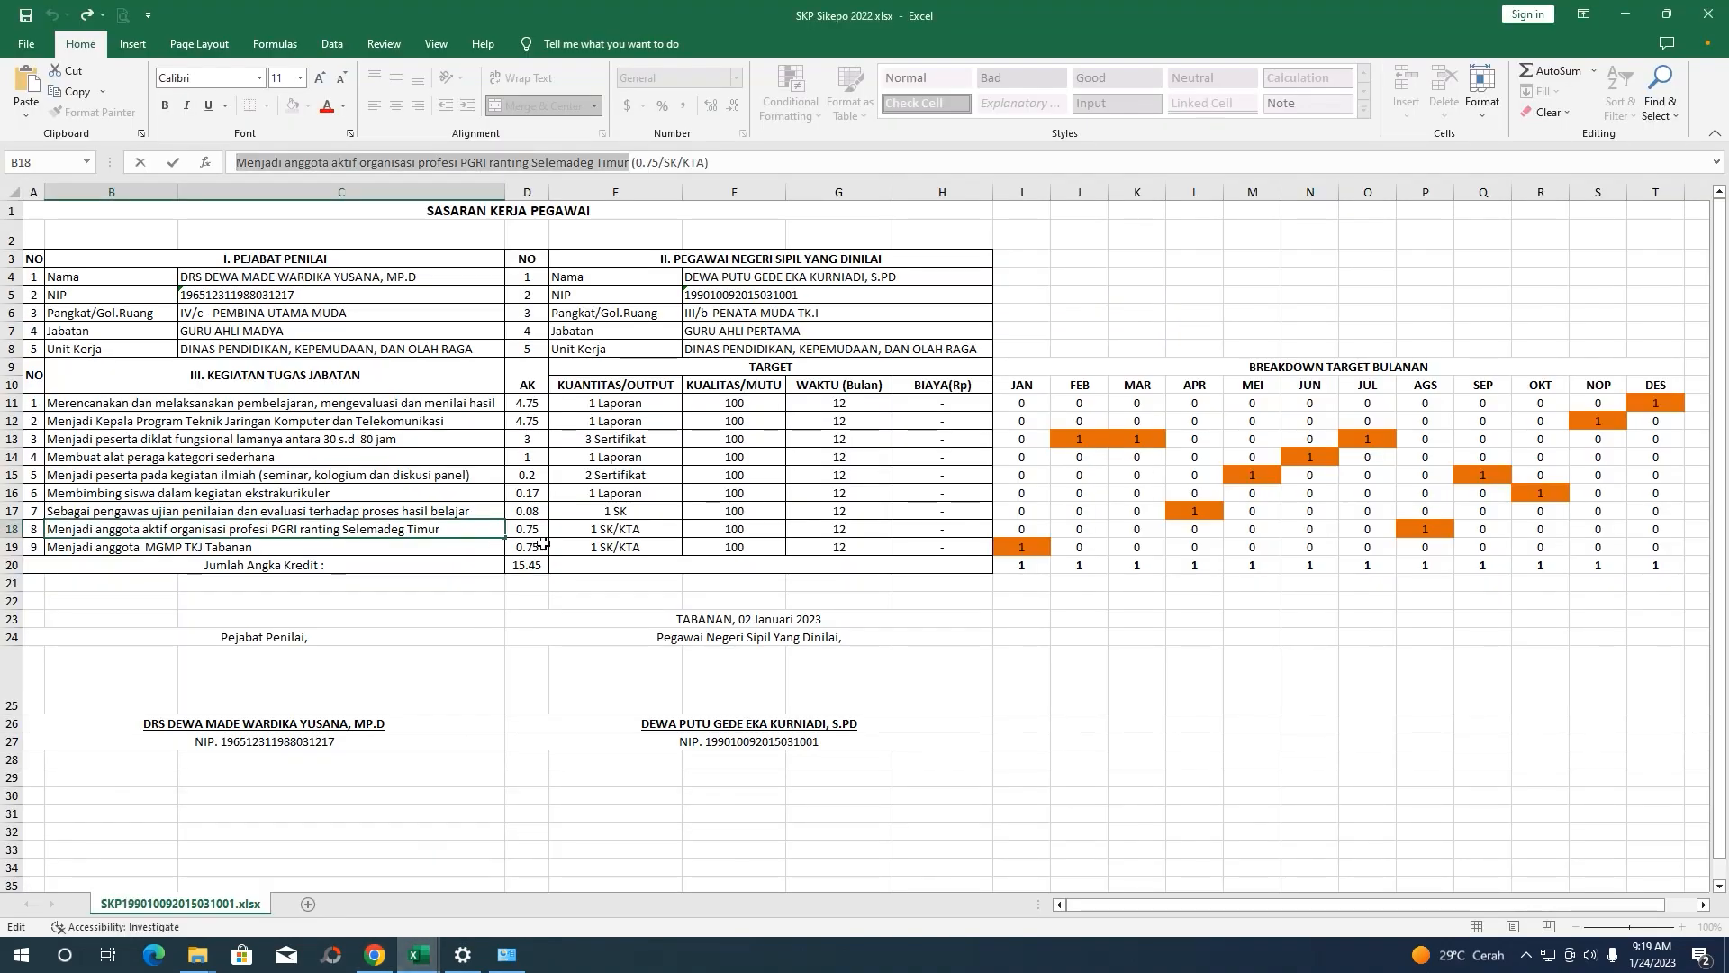
{"action": "left_click", "coordinate": [470, 531]}
{"action": "left_click", "coordinate": [553, 531]}
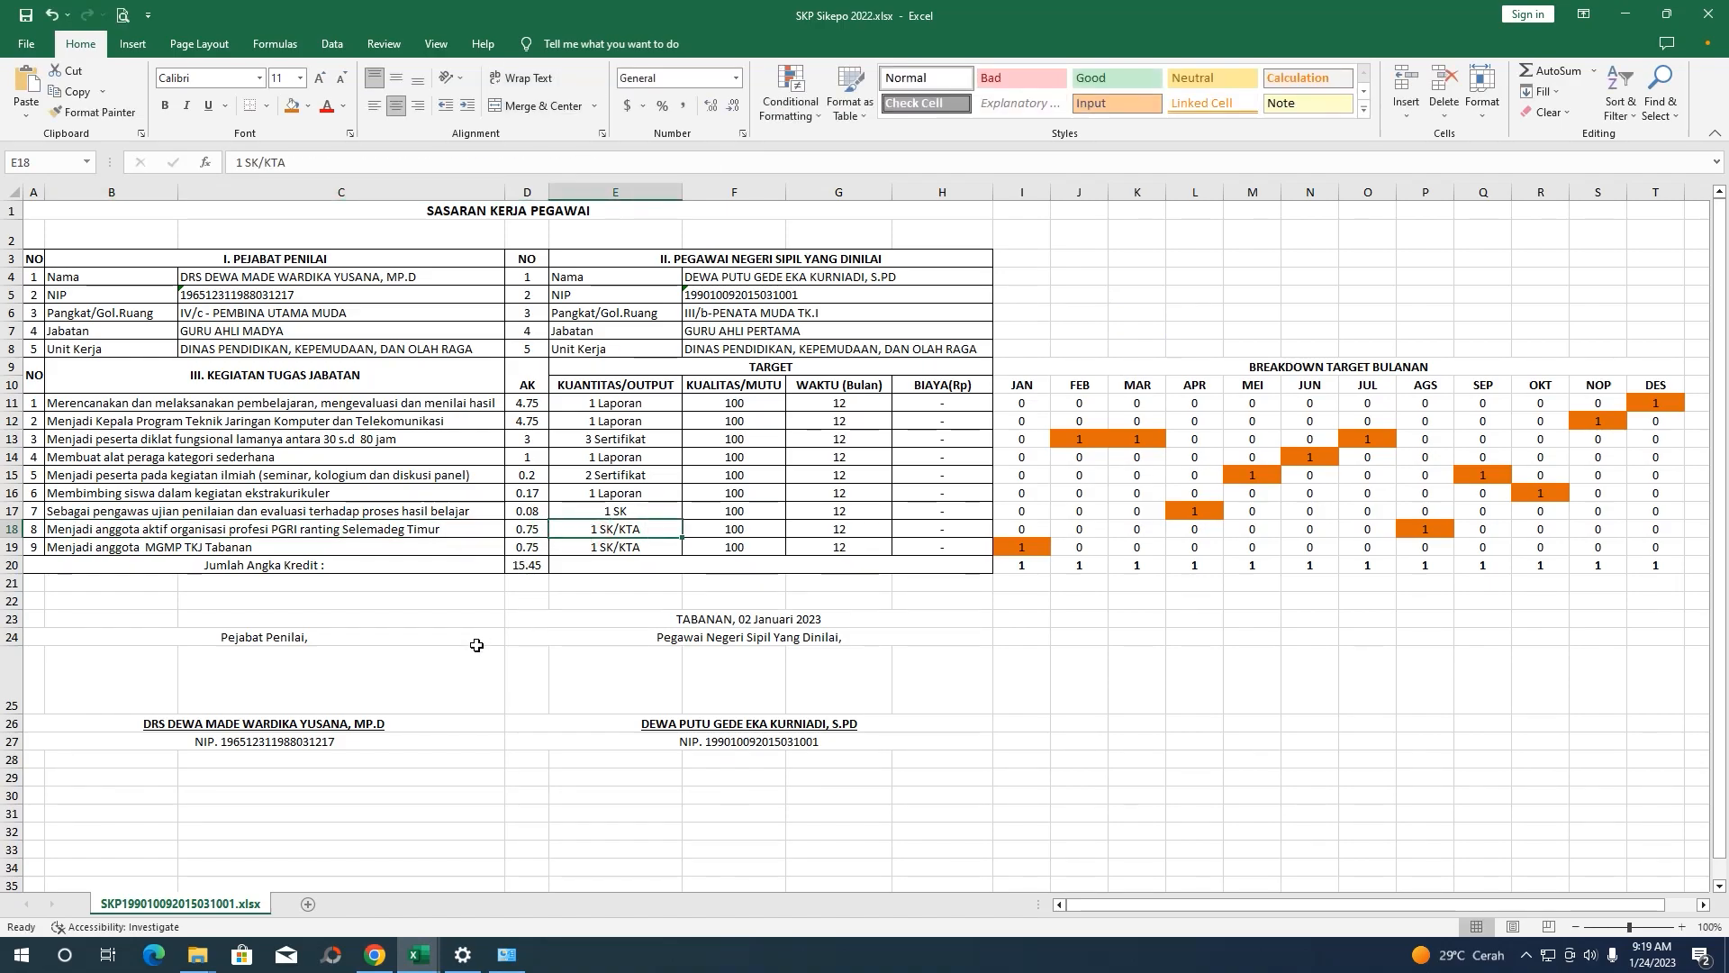
{"action": "mouse_move", "coordinate": [375, 962]}
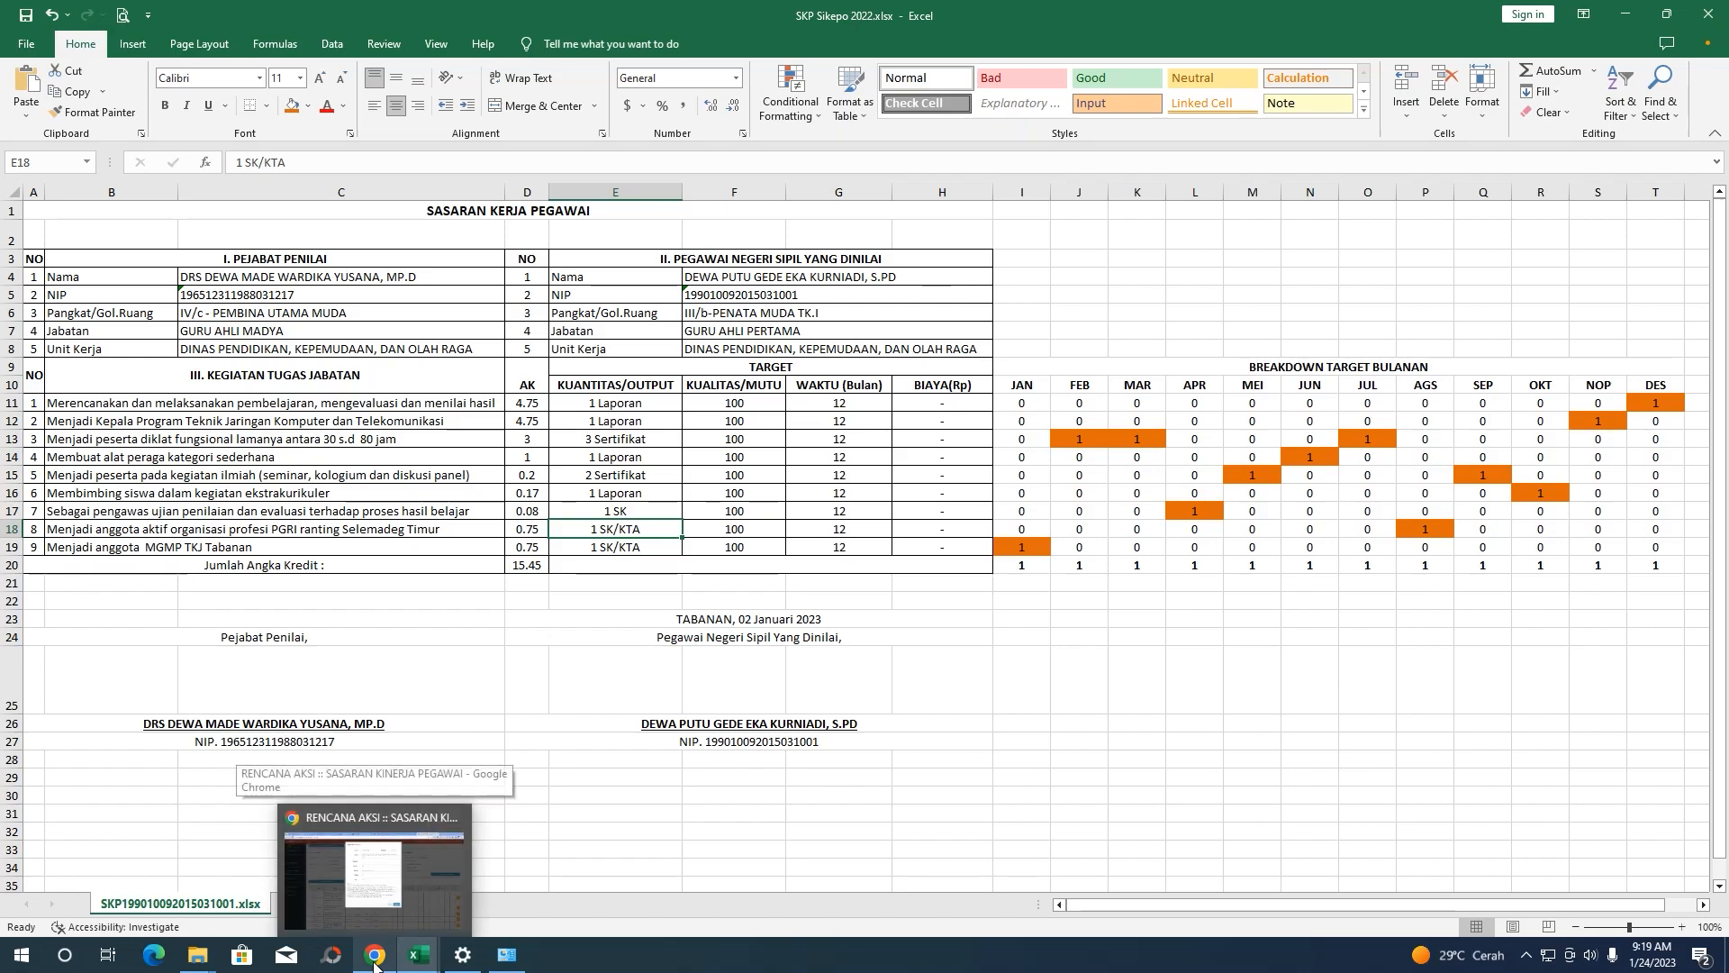
{"action": "left_click", "coordinate": [400, 874]}
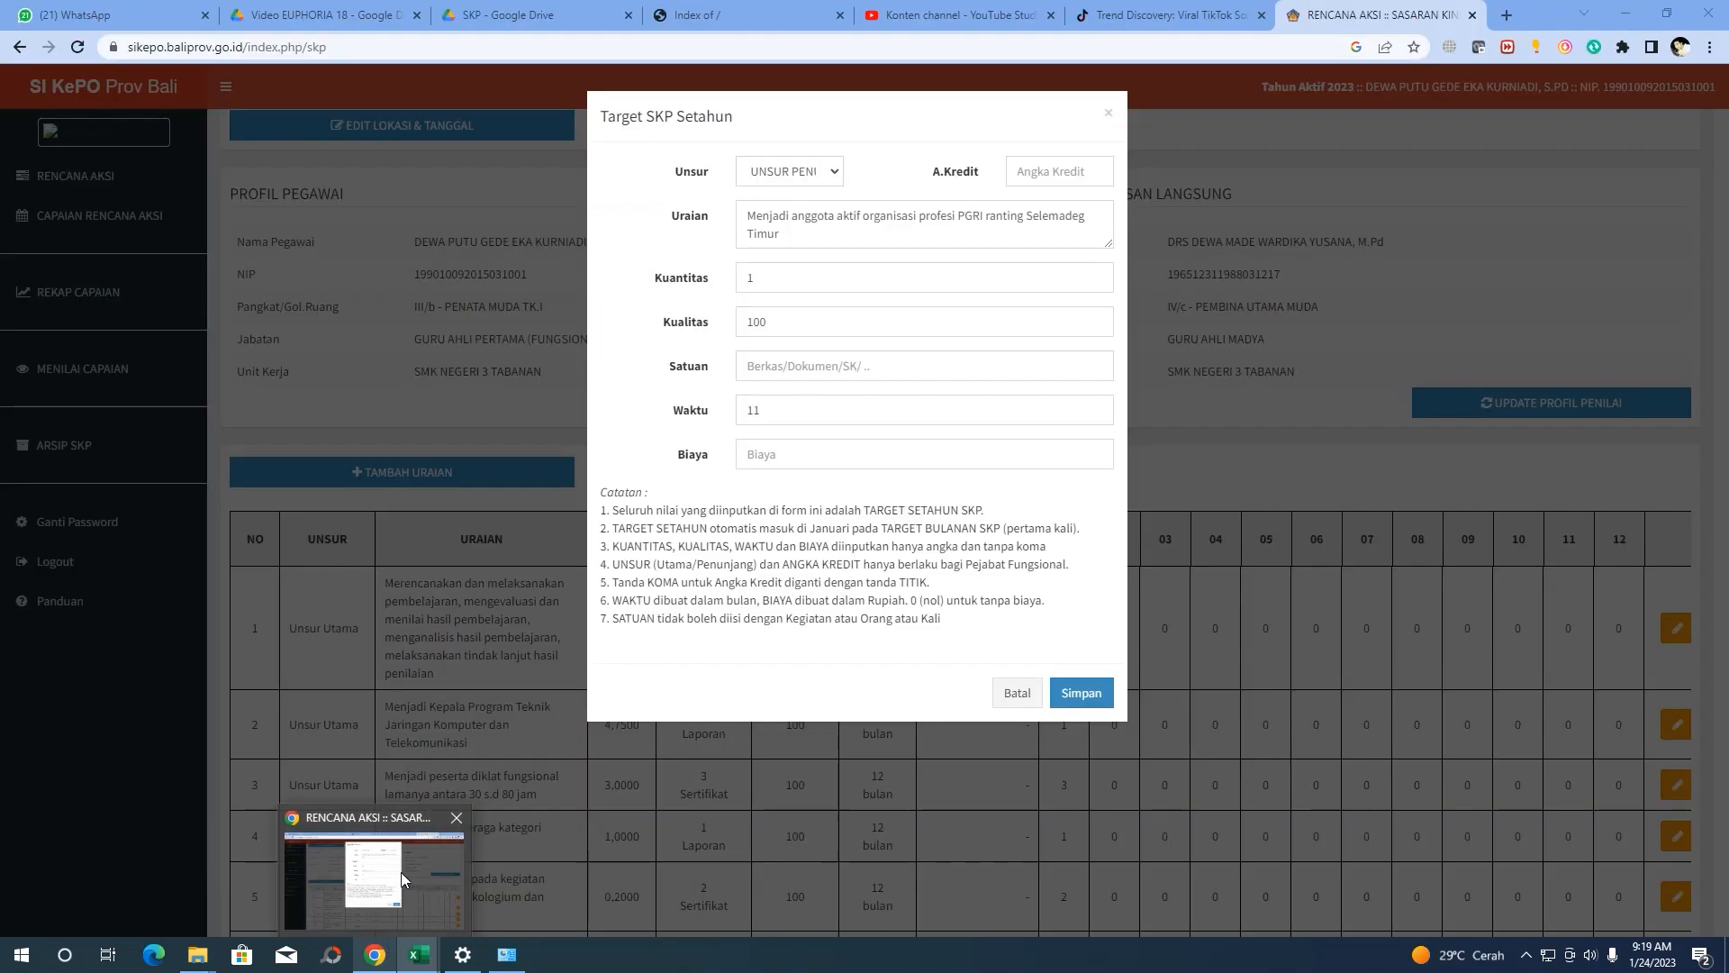
Fill in credit 0.75, unit SK/KTA, 12-month duration and cost 0
{"action": "left_click", "coordinate": [1037, 172]}
{"action": "type", "text": "0.75"}
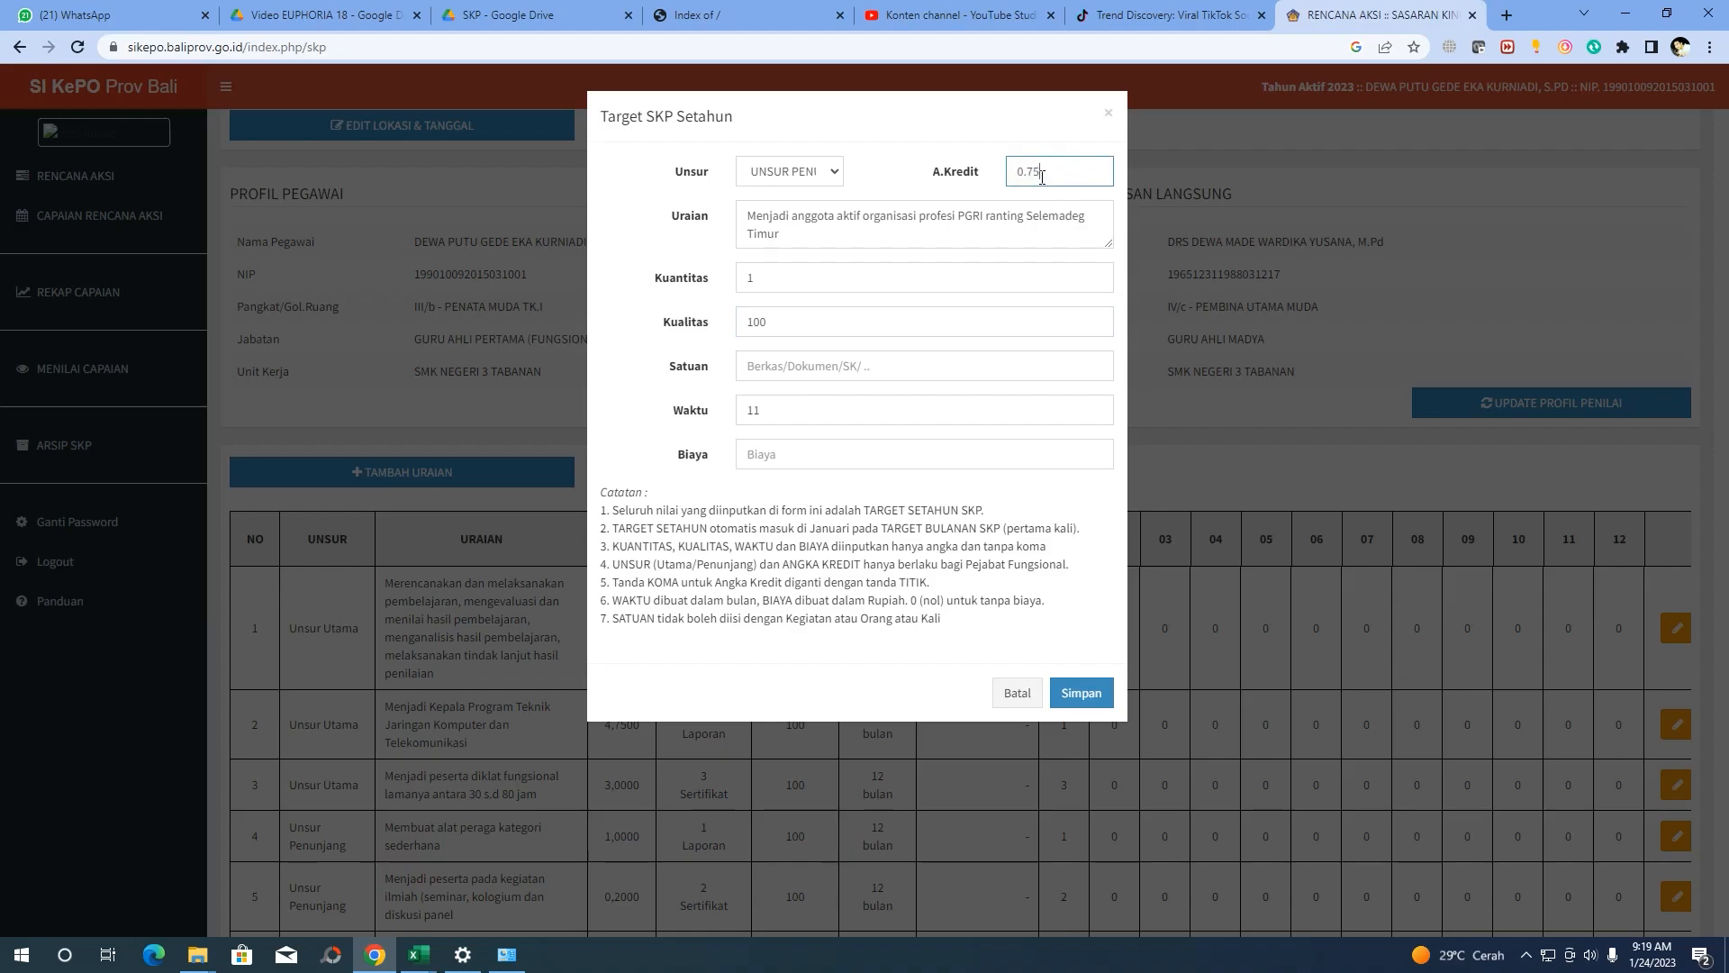
{"action": "left_click", "coordinate": [804, 360]}
{"action": "type", "text": "Sk"}
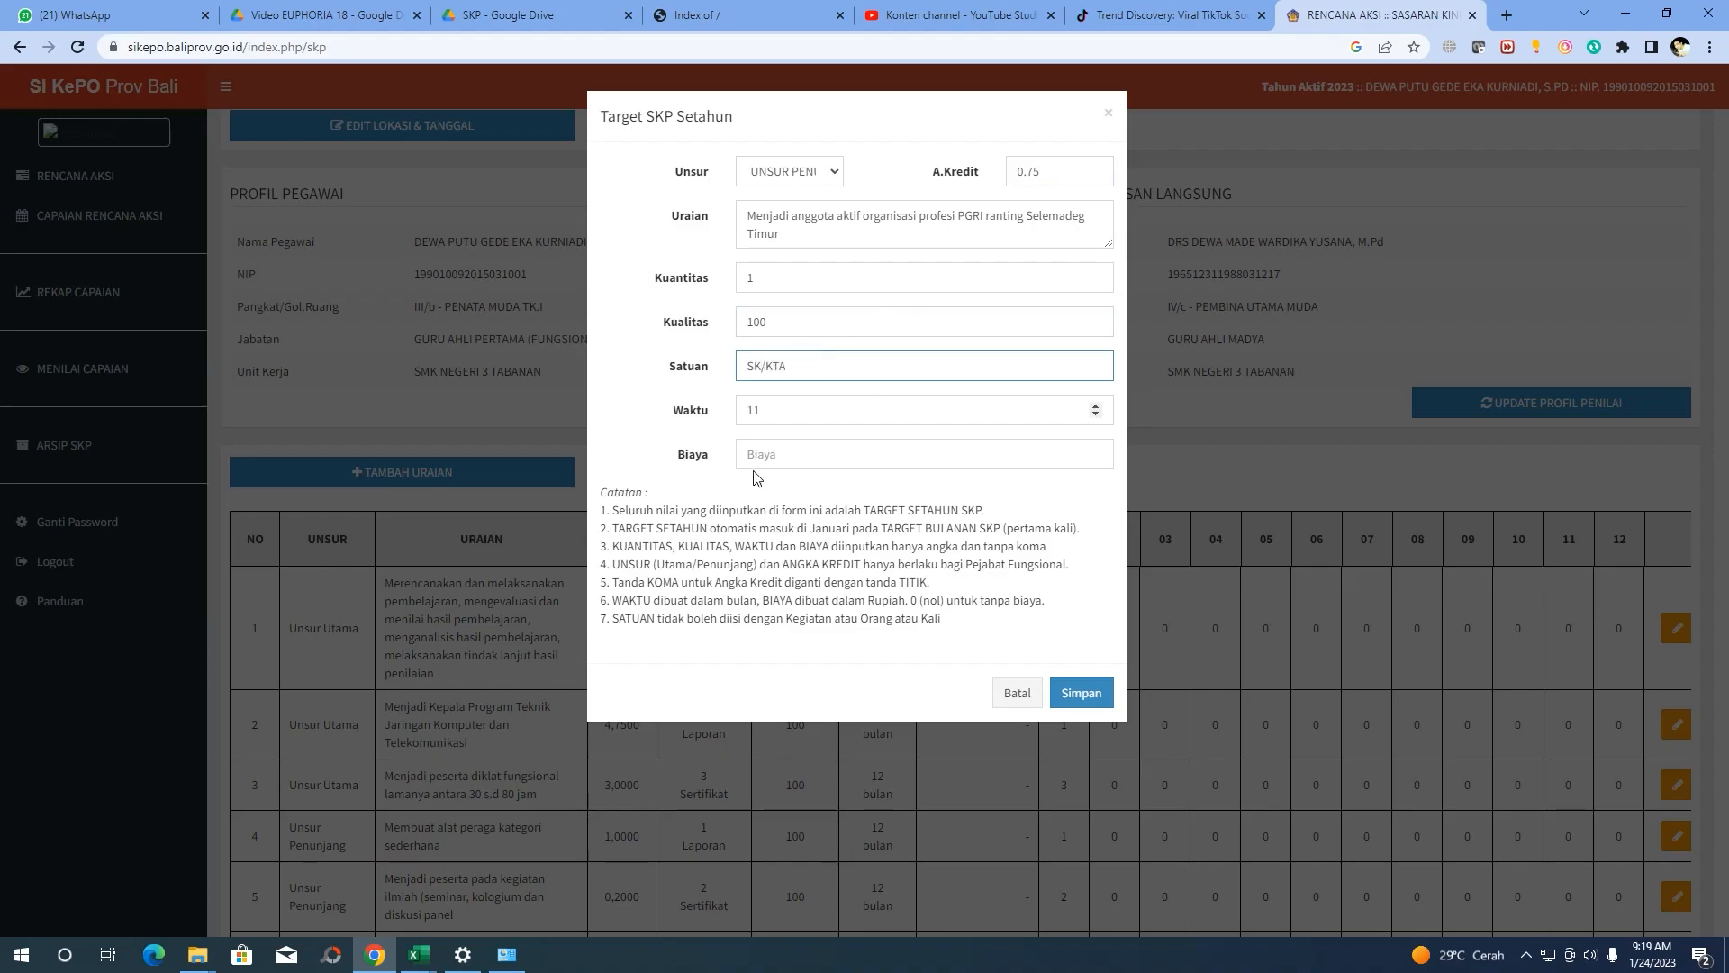
{"action": "double_click", "coordinate": [768, 410]}
{"action": "type", "text": "12"}
{"action": "left_click", "coordinate": [770, 448]}
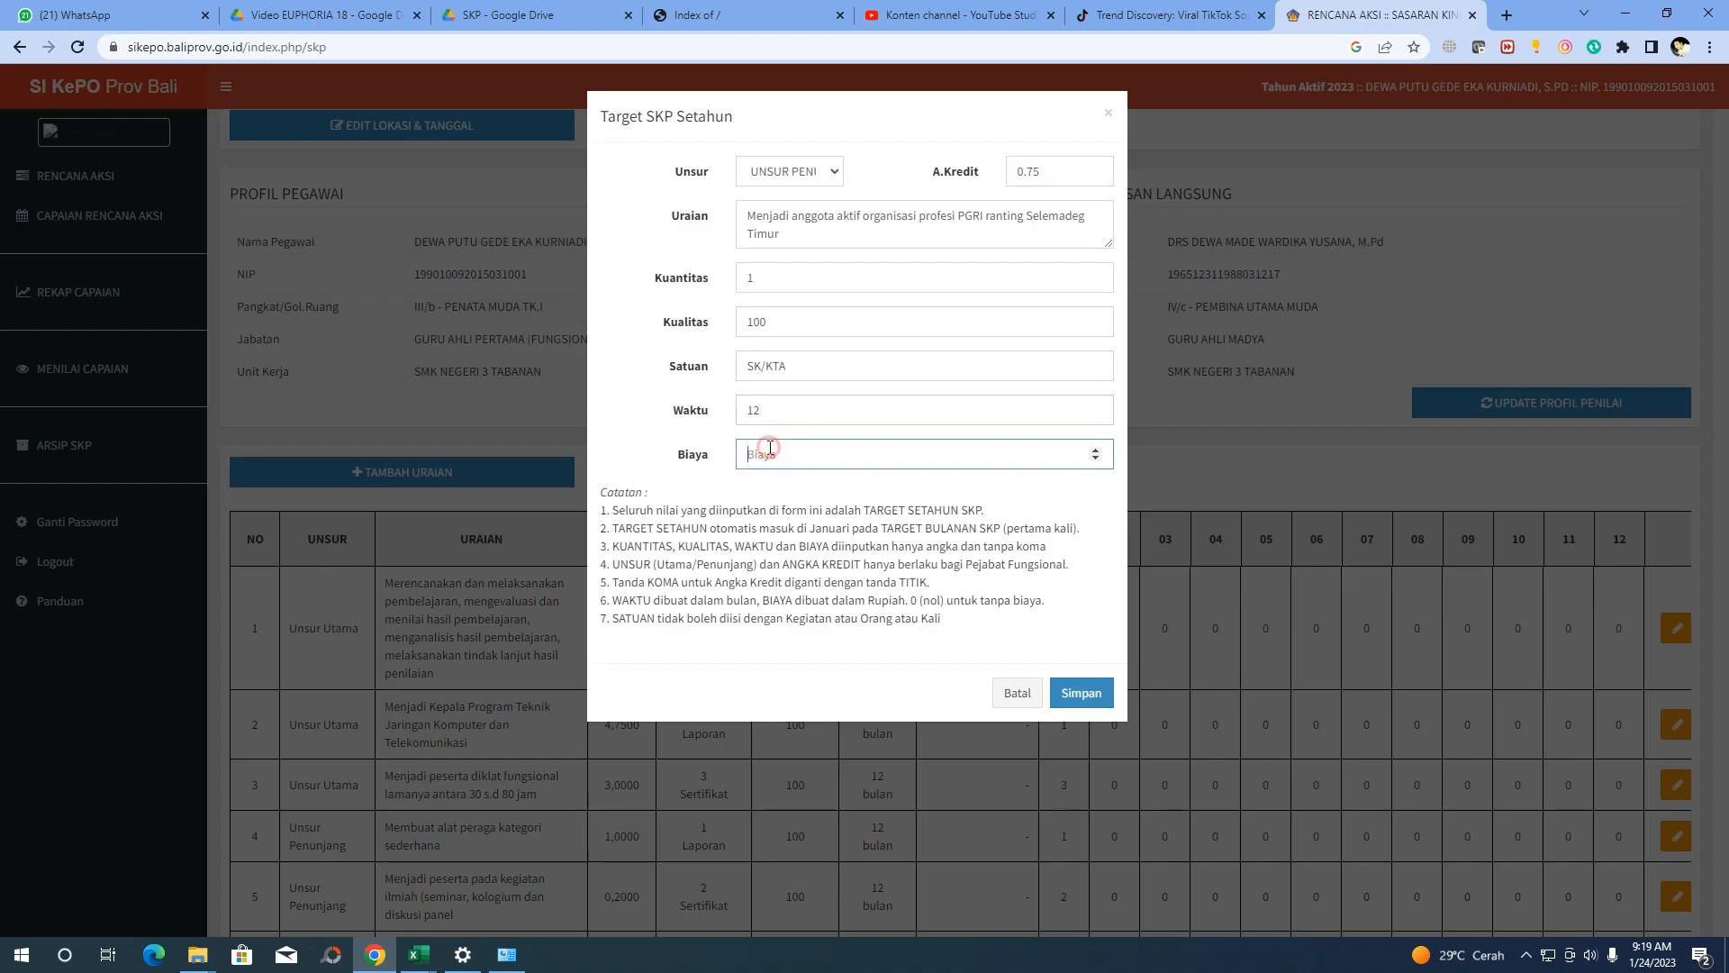
{"action": "type", "text": "0"}
Save the PGRI membership target and start another new target form
{"action": "left_click", "coordinate": [1080, 692]}
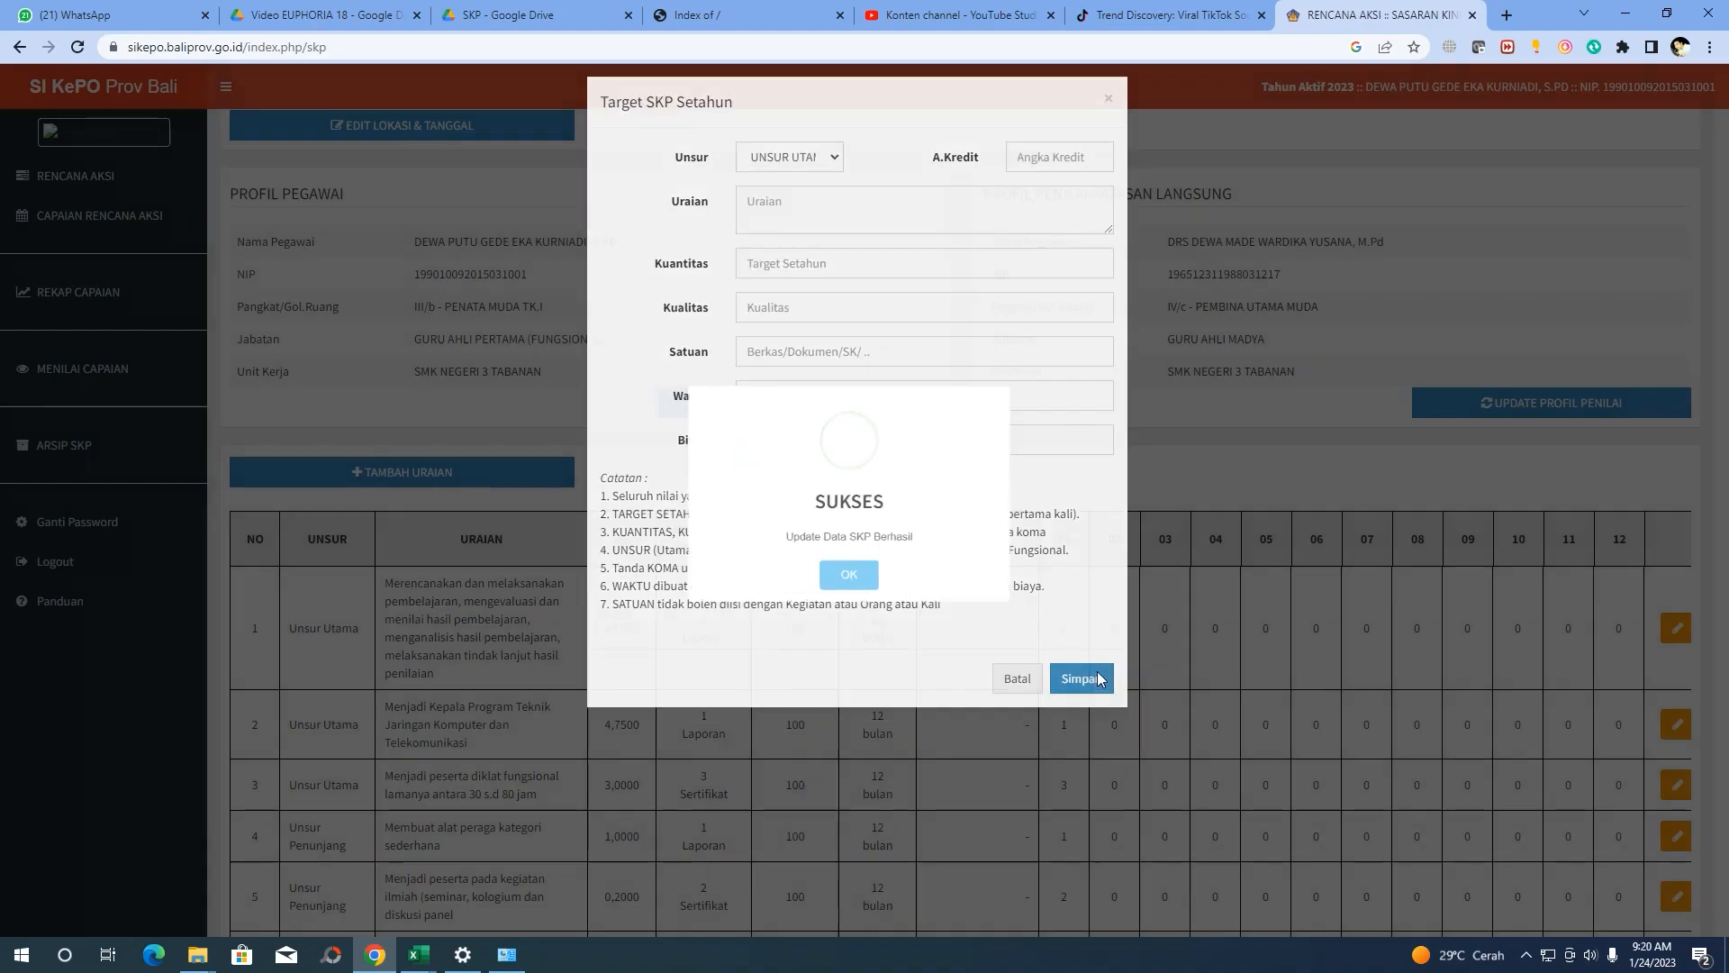
{"action": "left_click", "coordinate": [858, 588]}
{"action": "scroll", "coordinate": [860, 567], "scroll_direction": "down", "scroll_amount": 4}
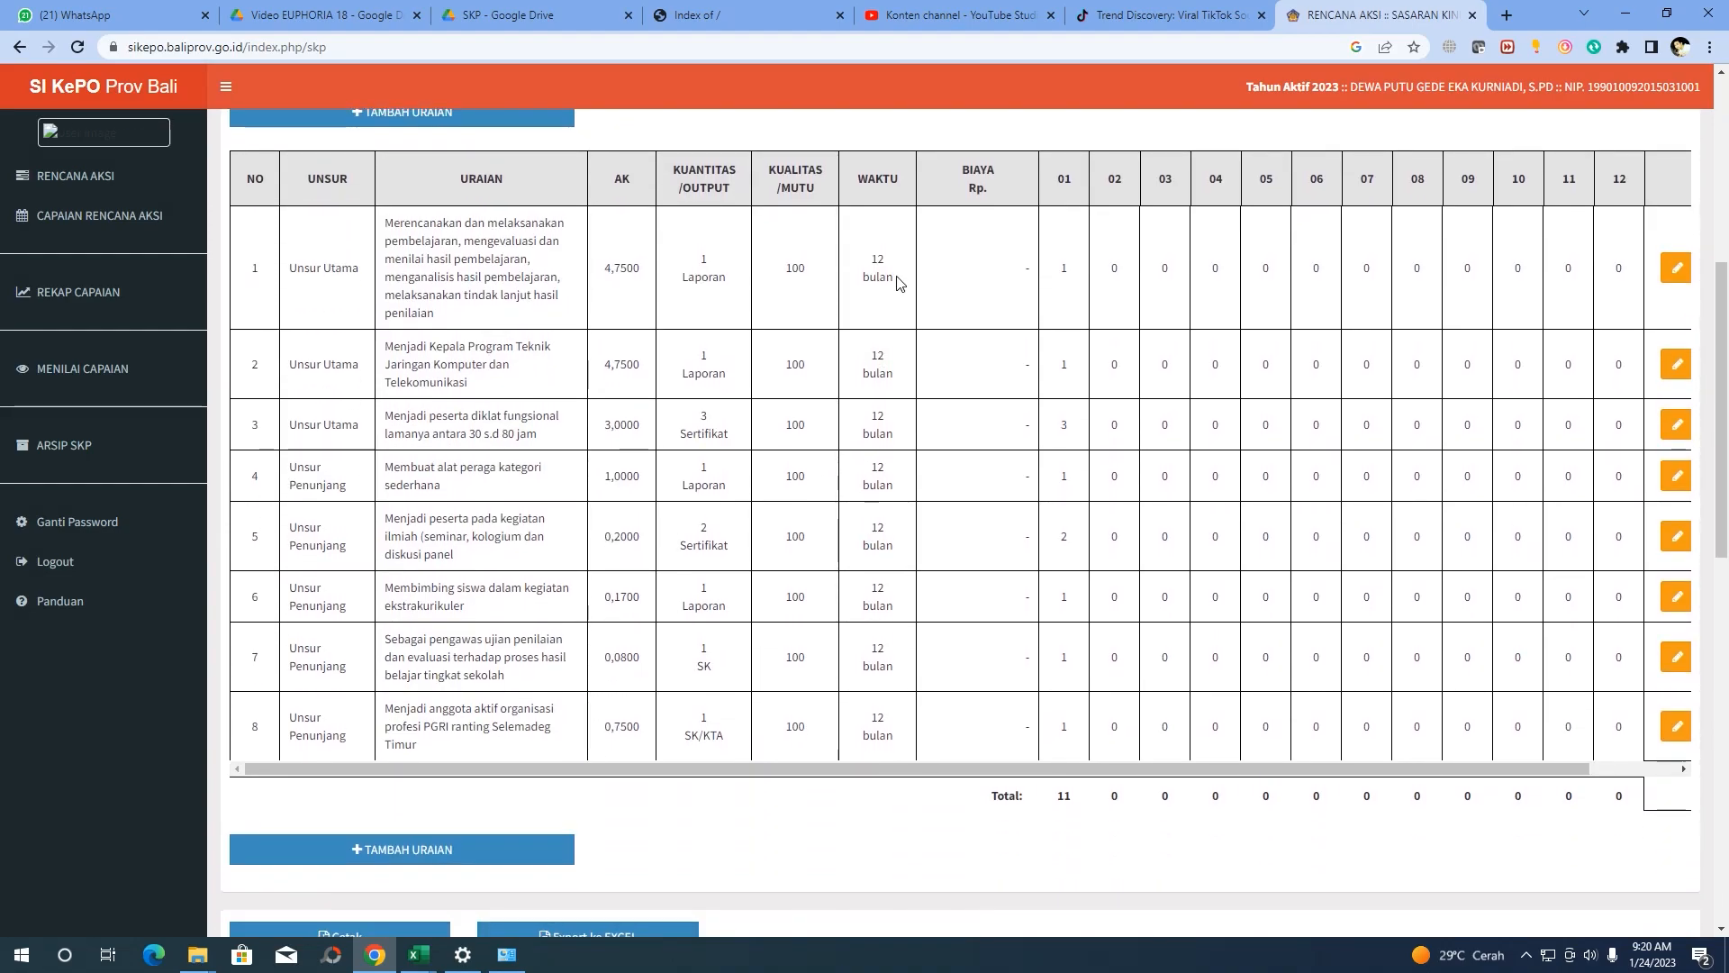
{"action": "scroll", "coordinate": [420, 346], "scroll_direction": "up", "scroll_amount": 1}
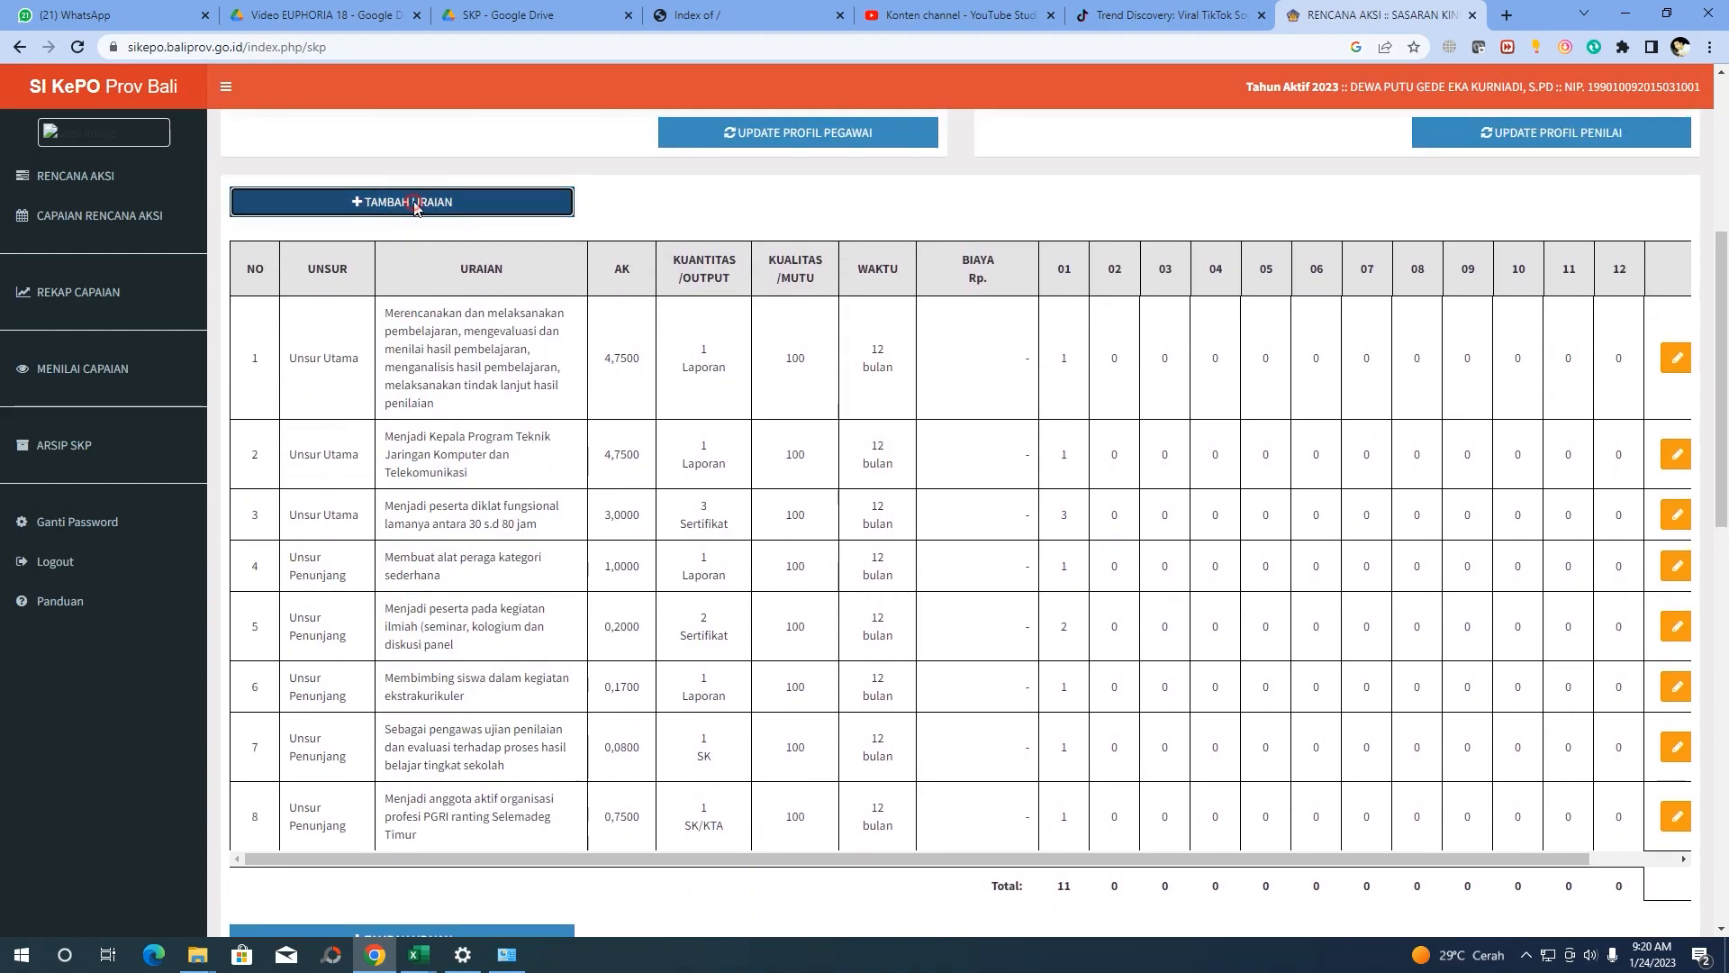
{"action": "left_click", "coordinate": [402, 201]}
Copy the MGMP TKJ Tabanan activity from B19 into the form's description
{"action": "mouse_move", "coordinate": [421, 956]}
{"action": "left_click", "coordinate": [450, 869]}
{"action": "left_click", "coordinate": [125, 546]}
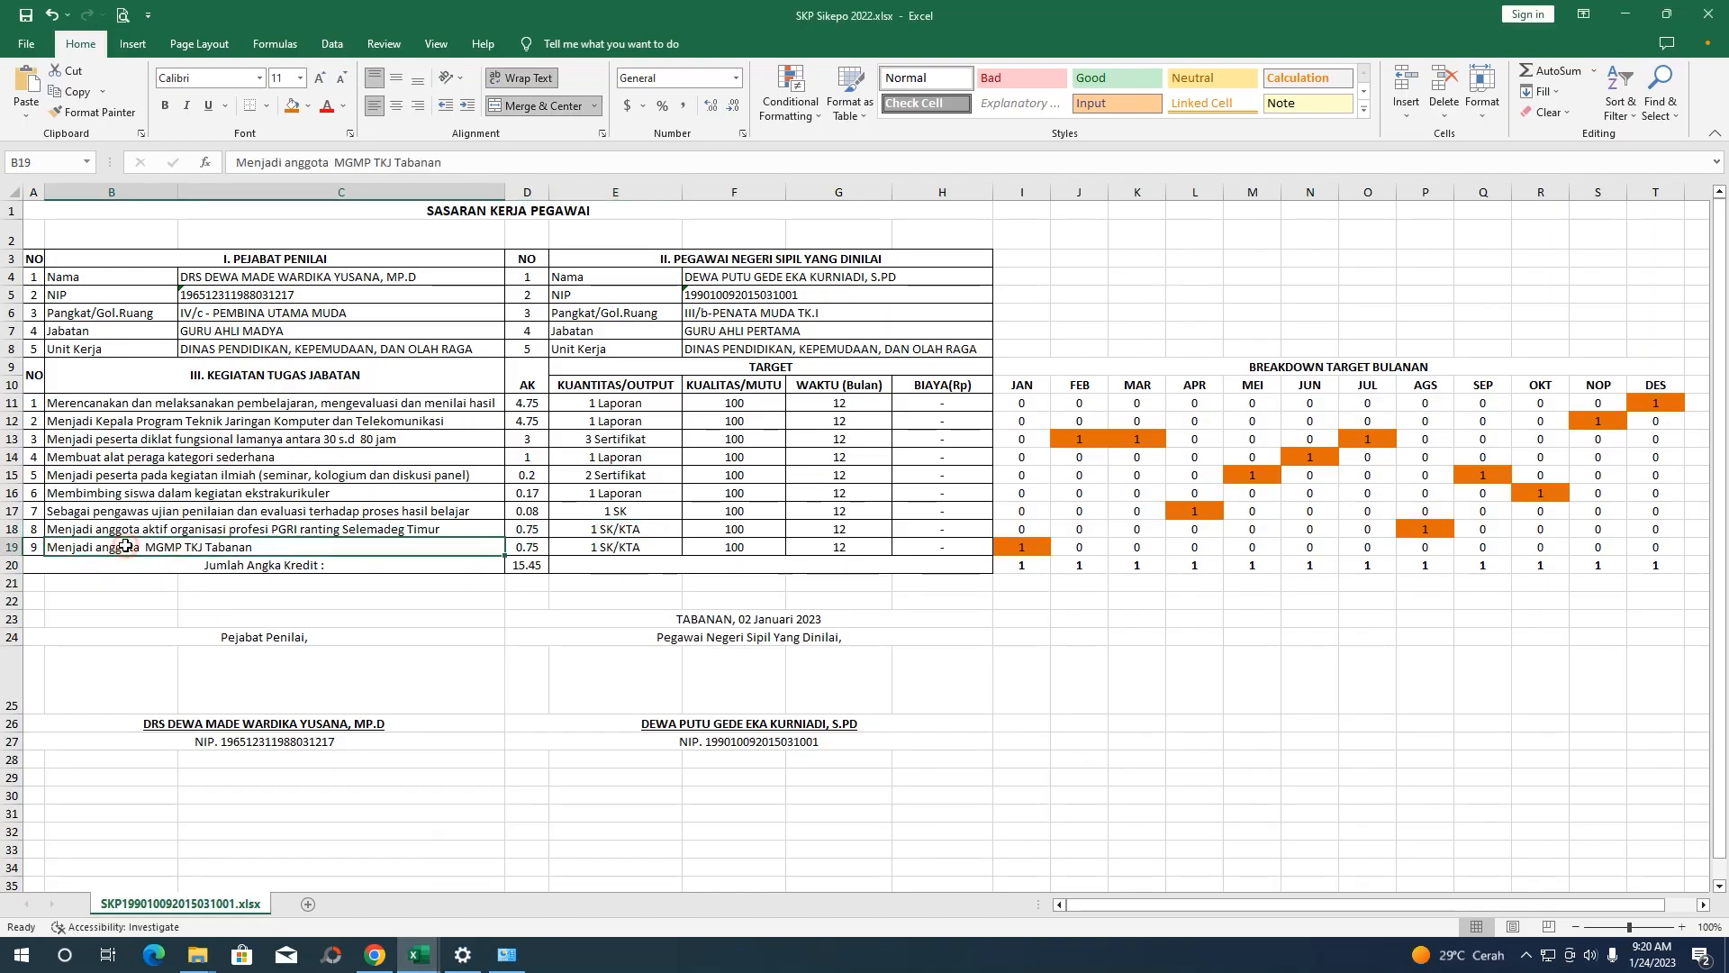
{"action": "left_click_drag", "start_coordinate": [509, 162], "coordinate": [214, 140]}
{"action": "key", "text": "ctrl+c"}
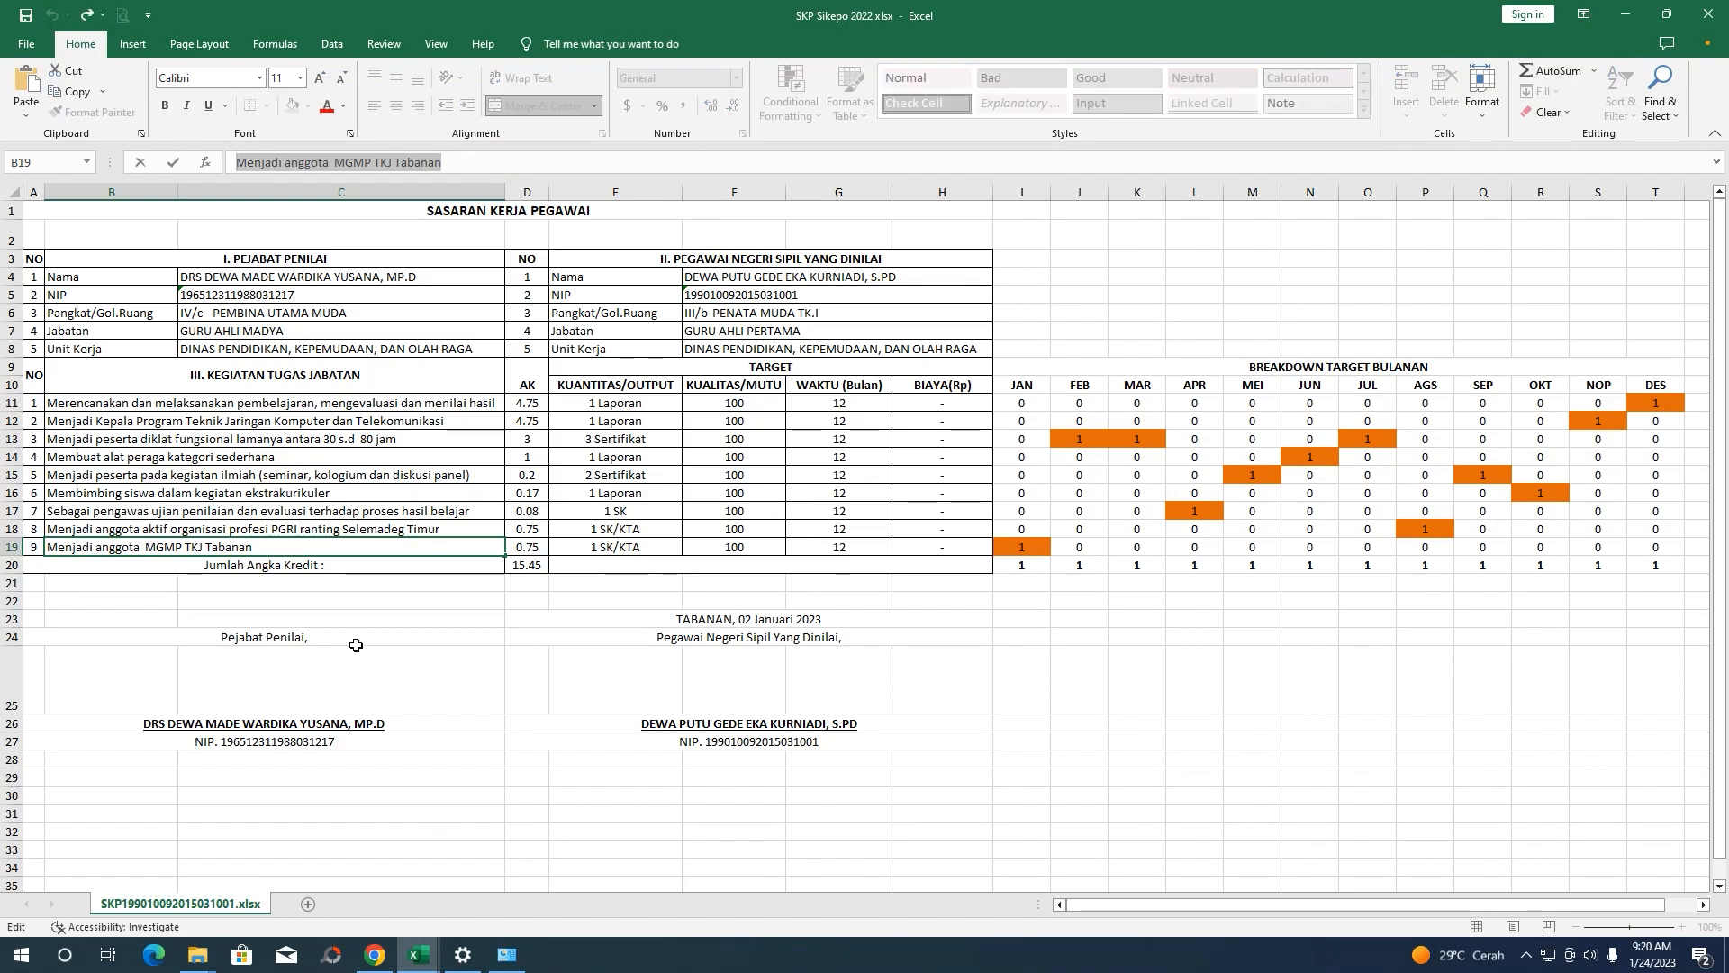
{"action": "left_click", "coordinate": [418, 956]}
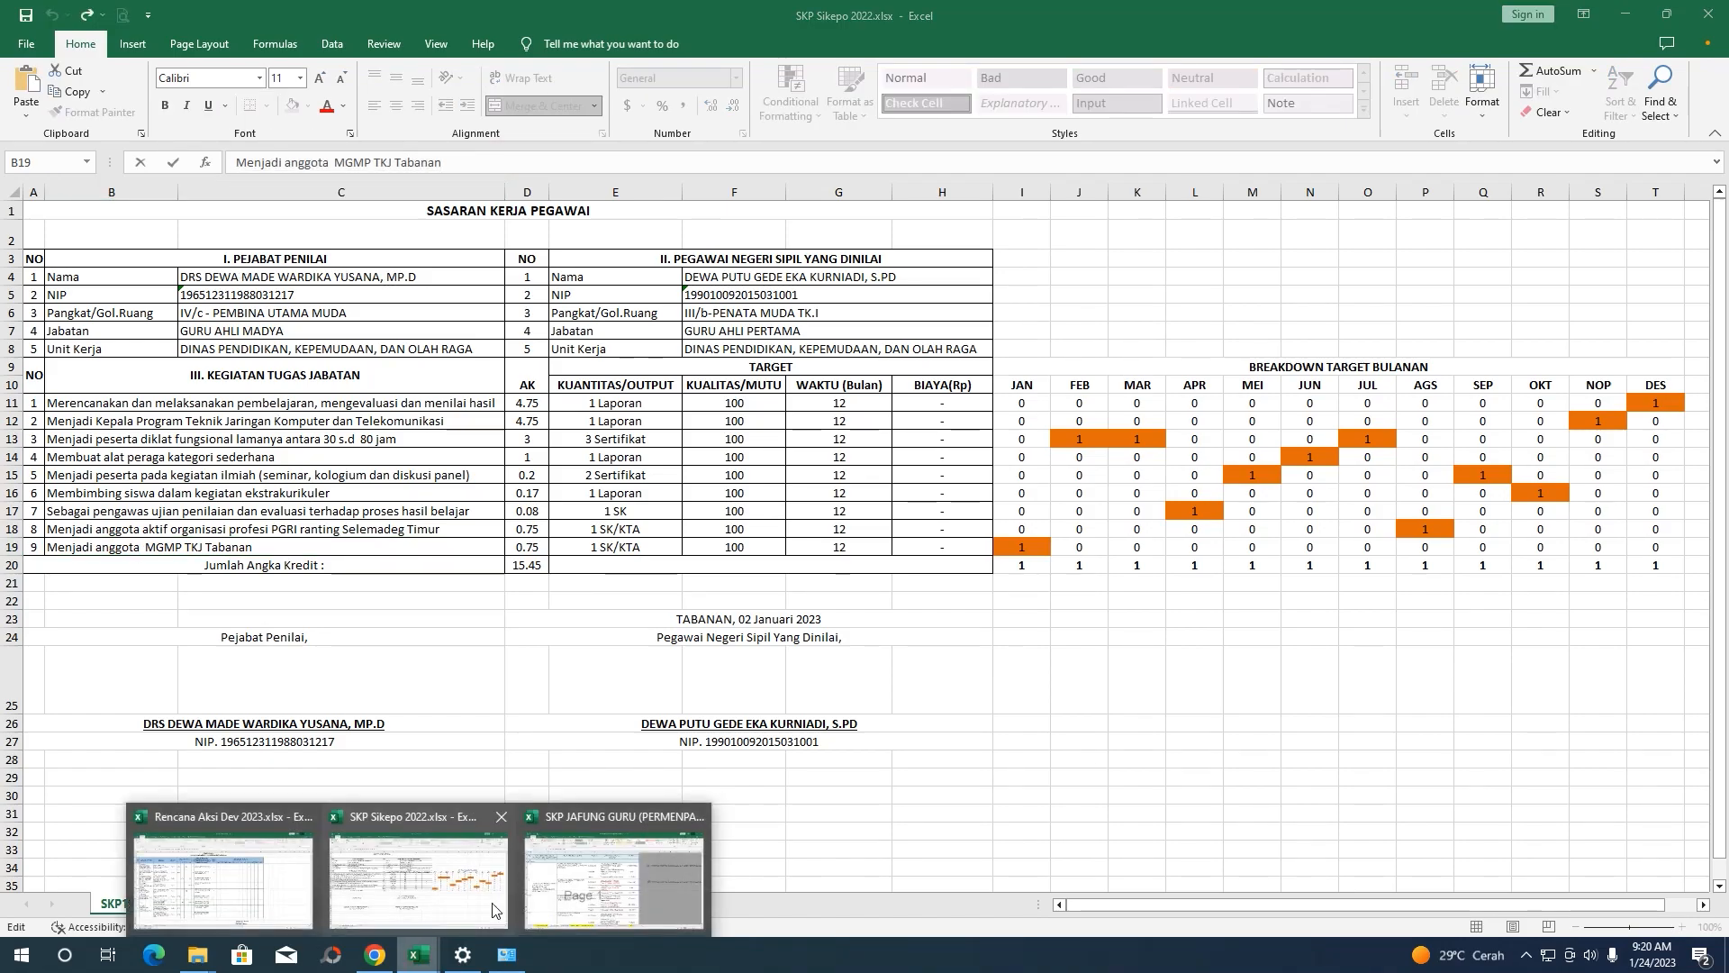
{"action": "left_click", "coordinate": [375, 957]}
{"action": "left_click", "coordinate": [762, 216]}
{"action": "key", "text": "ctrl+v"}
Set element Unsur Penunjang, credit 0.75, quantity 1 and quality 100
{"action": "left_click", "coordinate": [783, 172]}
{"action": "left_click", "coordinate": [784, 208]}
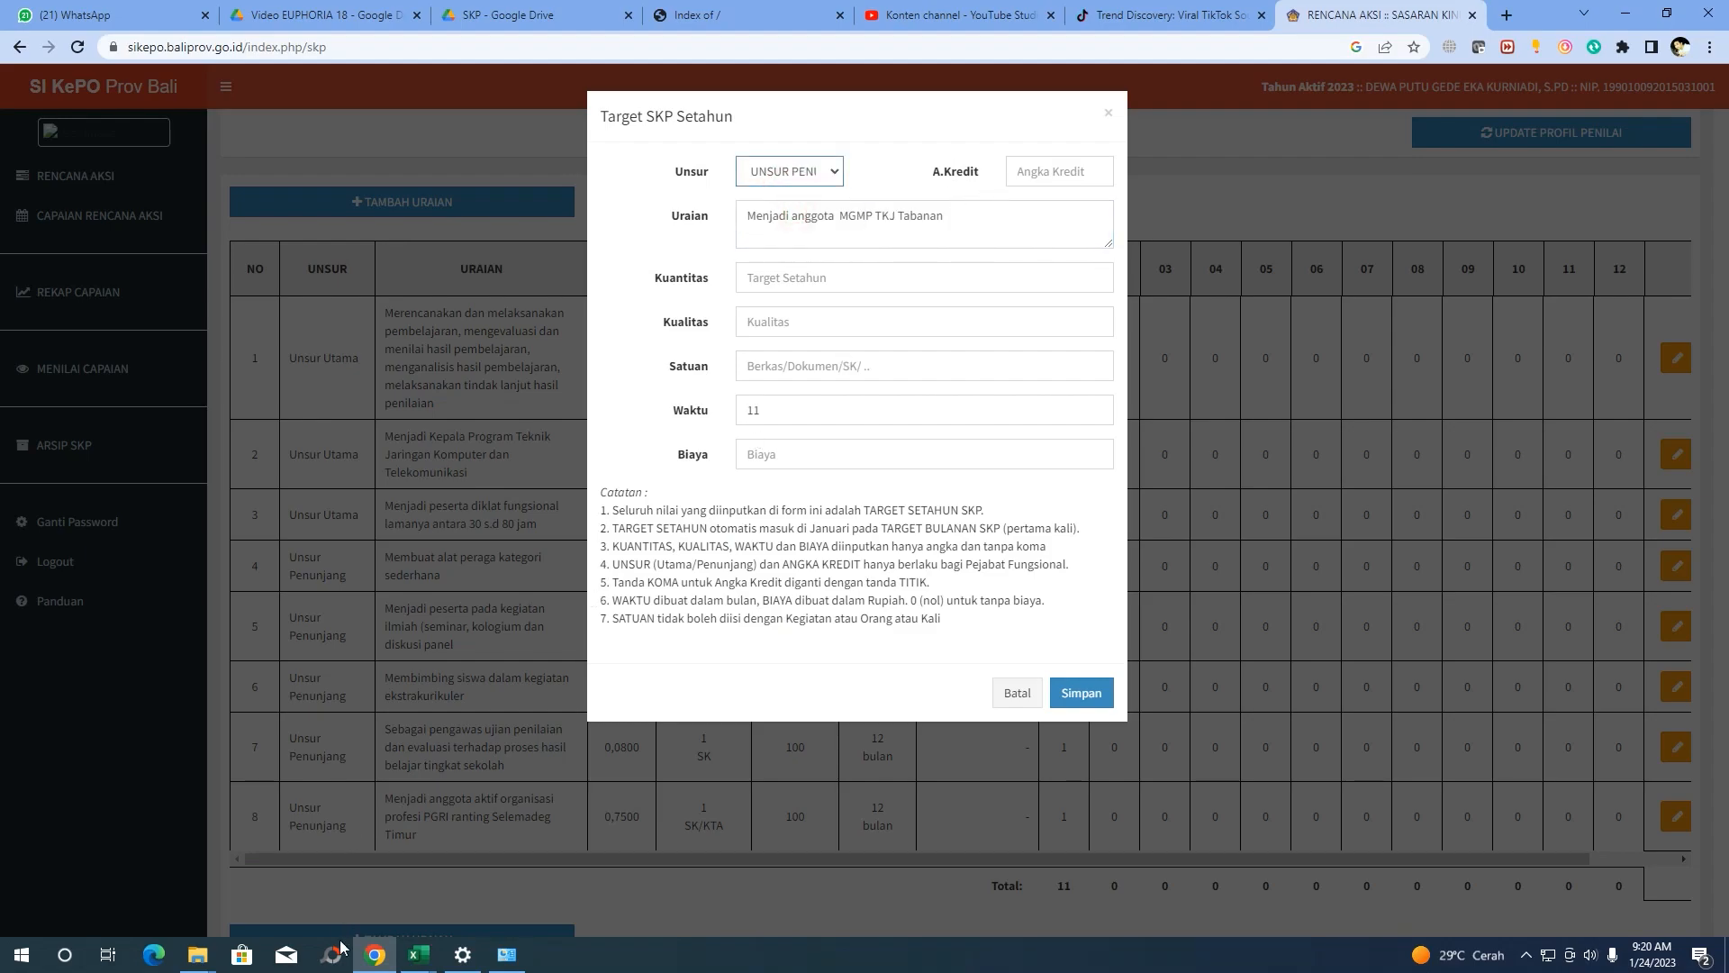
{"action": "left_click", "coordinate": [375, 956]}
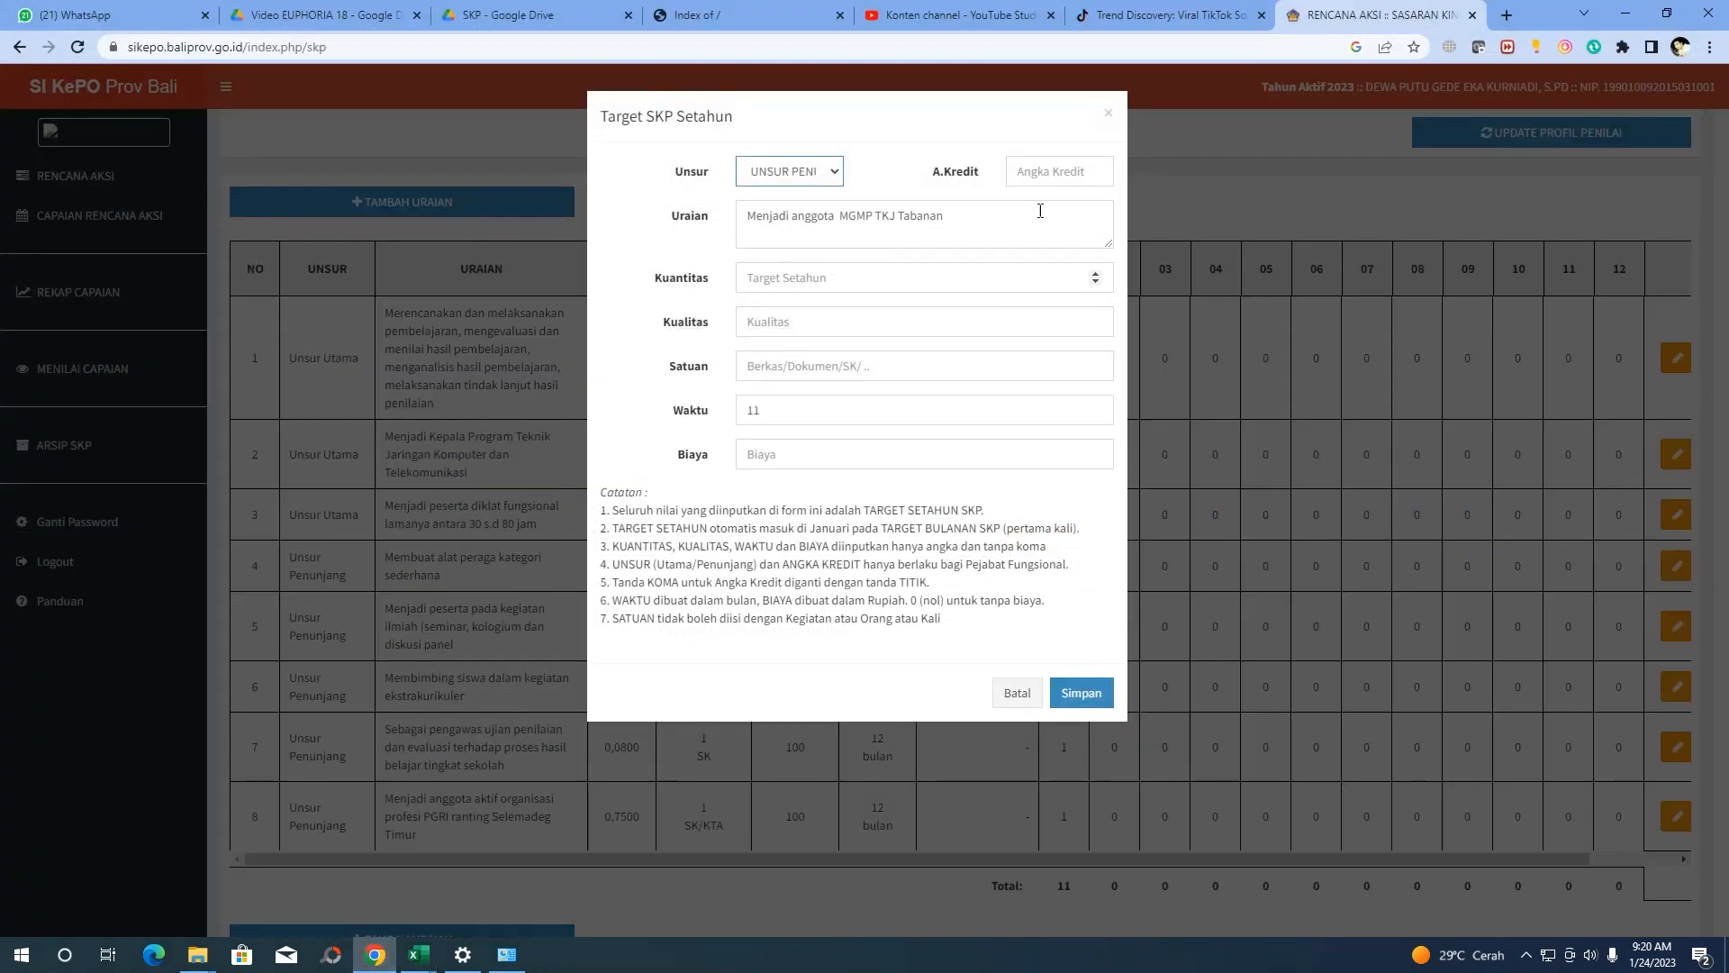
{"action": "left_click", "coordinate": [1045, 172]}
{"action": "type", "text": "0.75"}
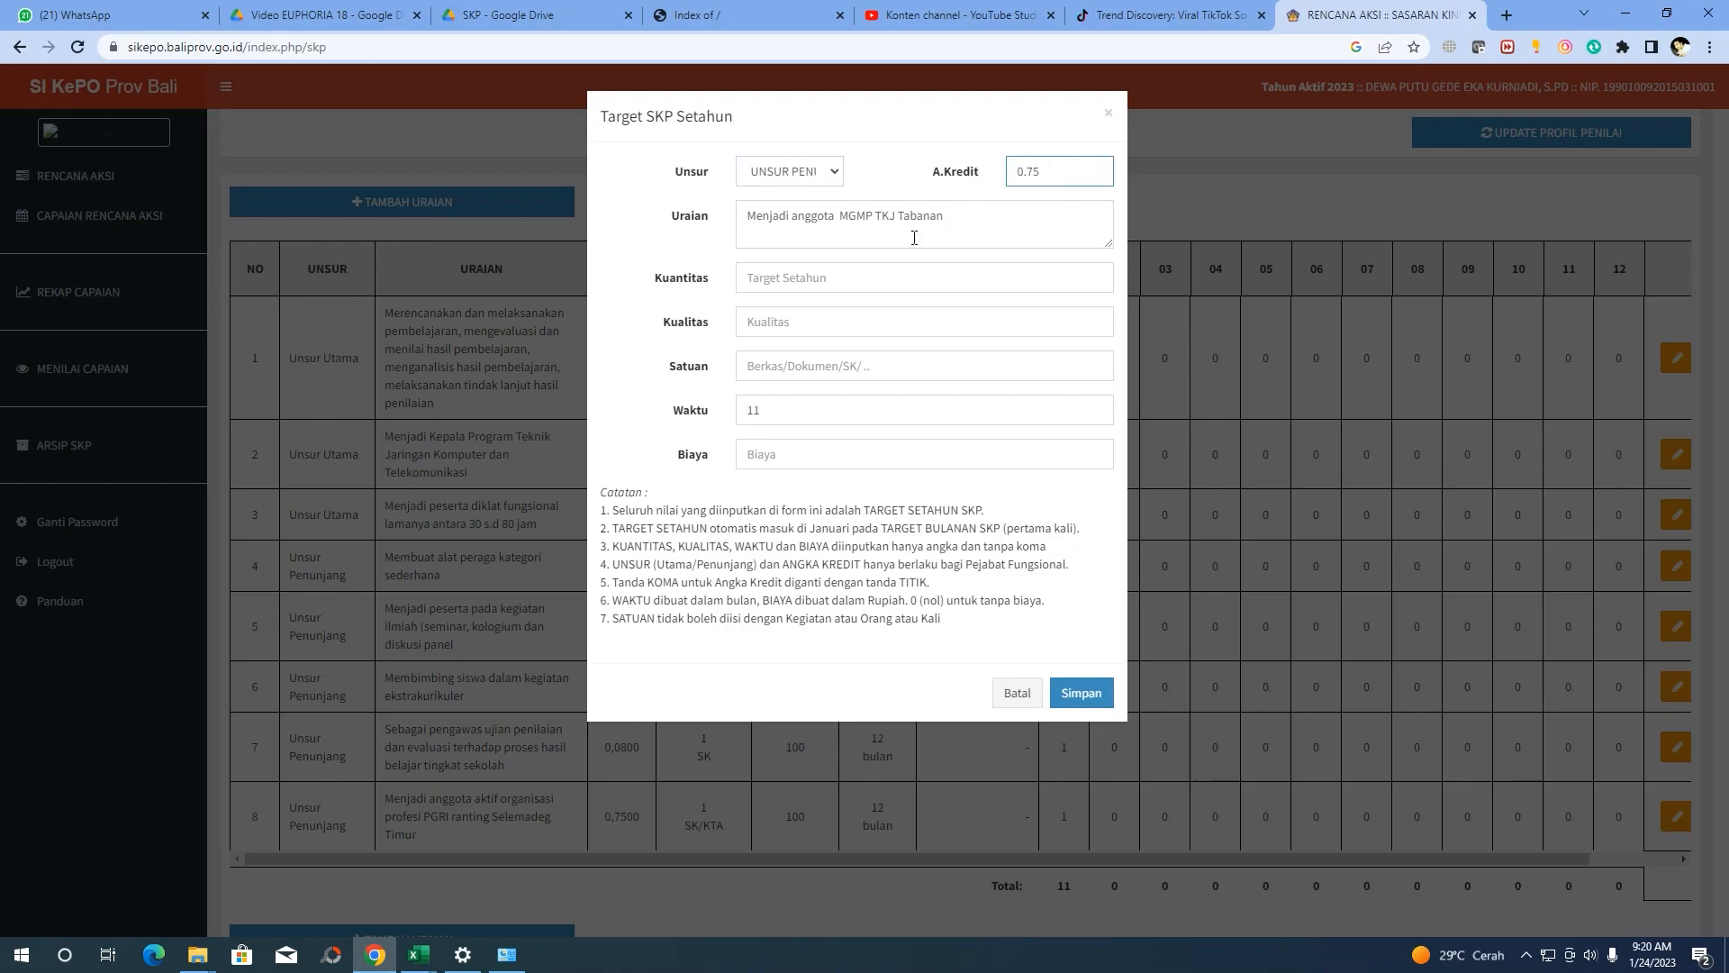
{"action": "left_click", "coordinate": [846, 266]}
{"action": "type", "text": "1"}
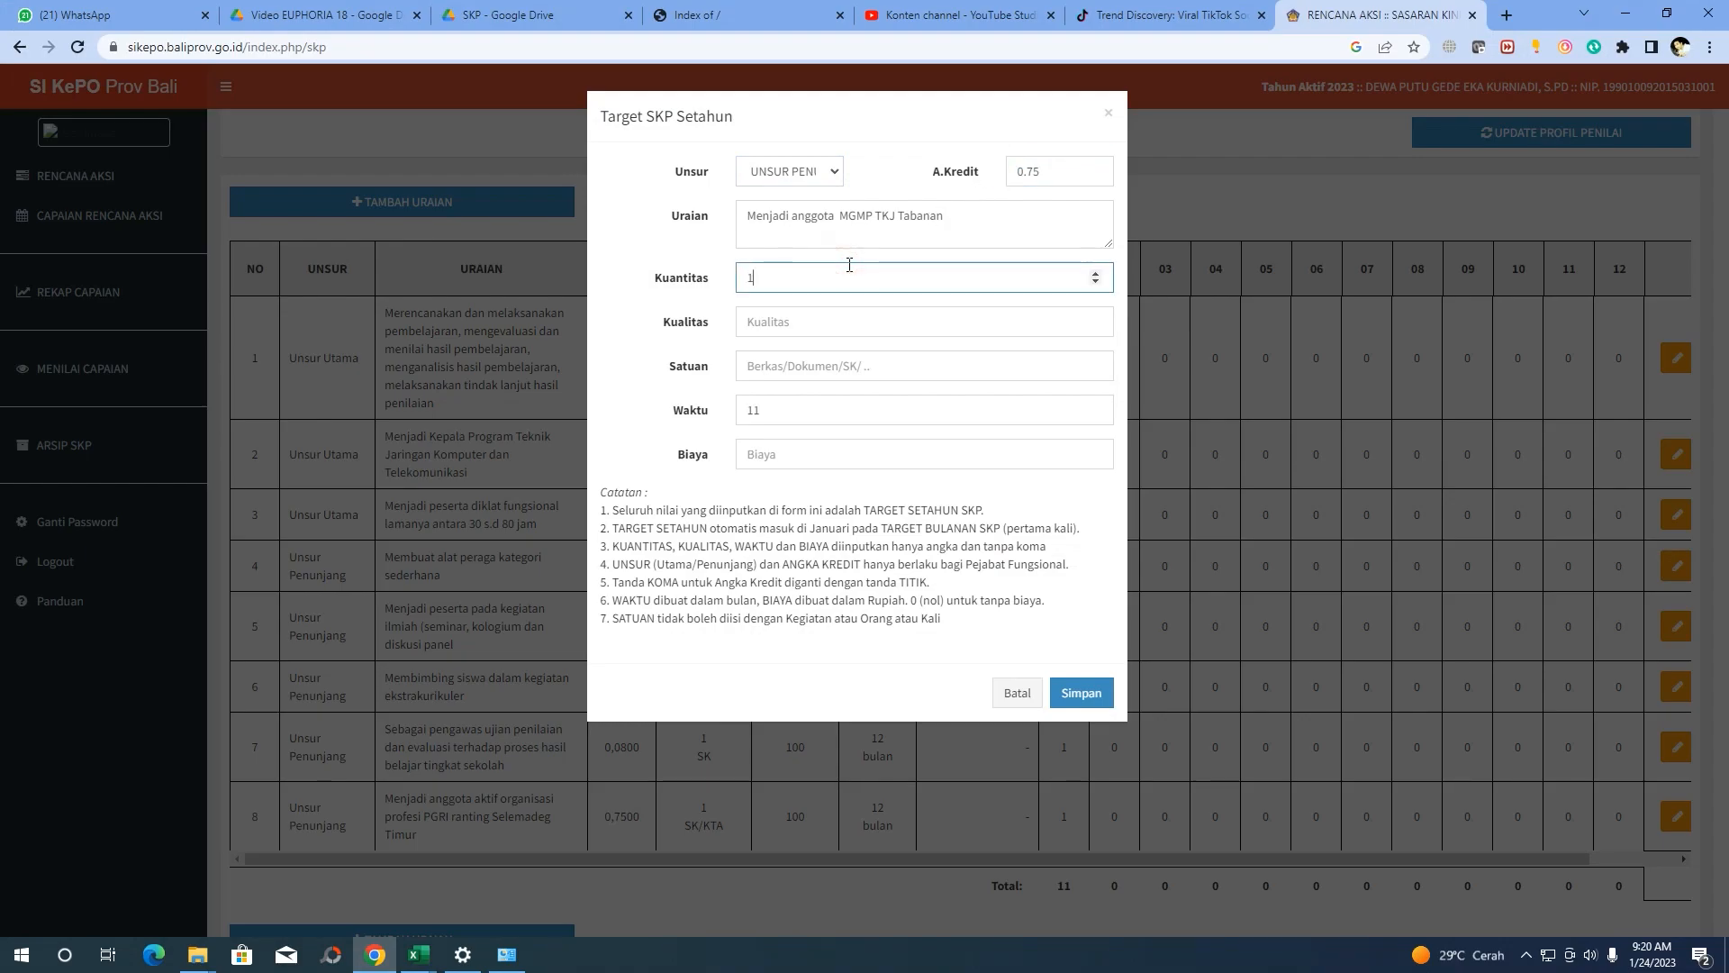
{"action": "left_click", "coordinate": [804, 317]}
{"action": "type", "text": "100"}
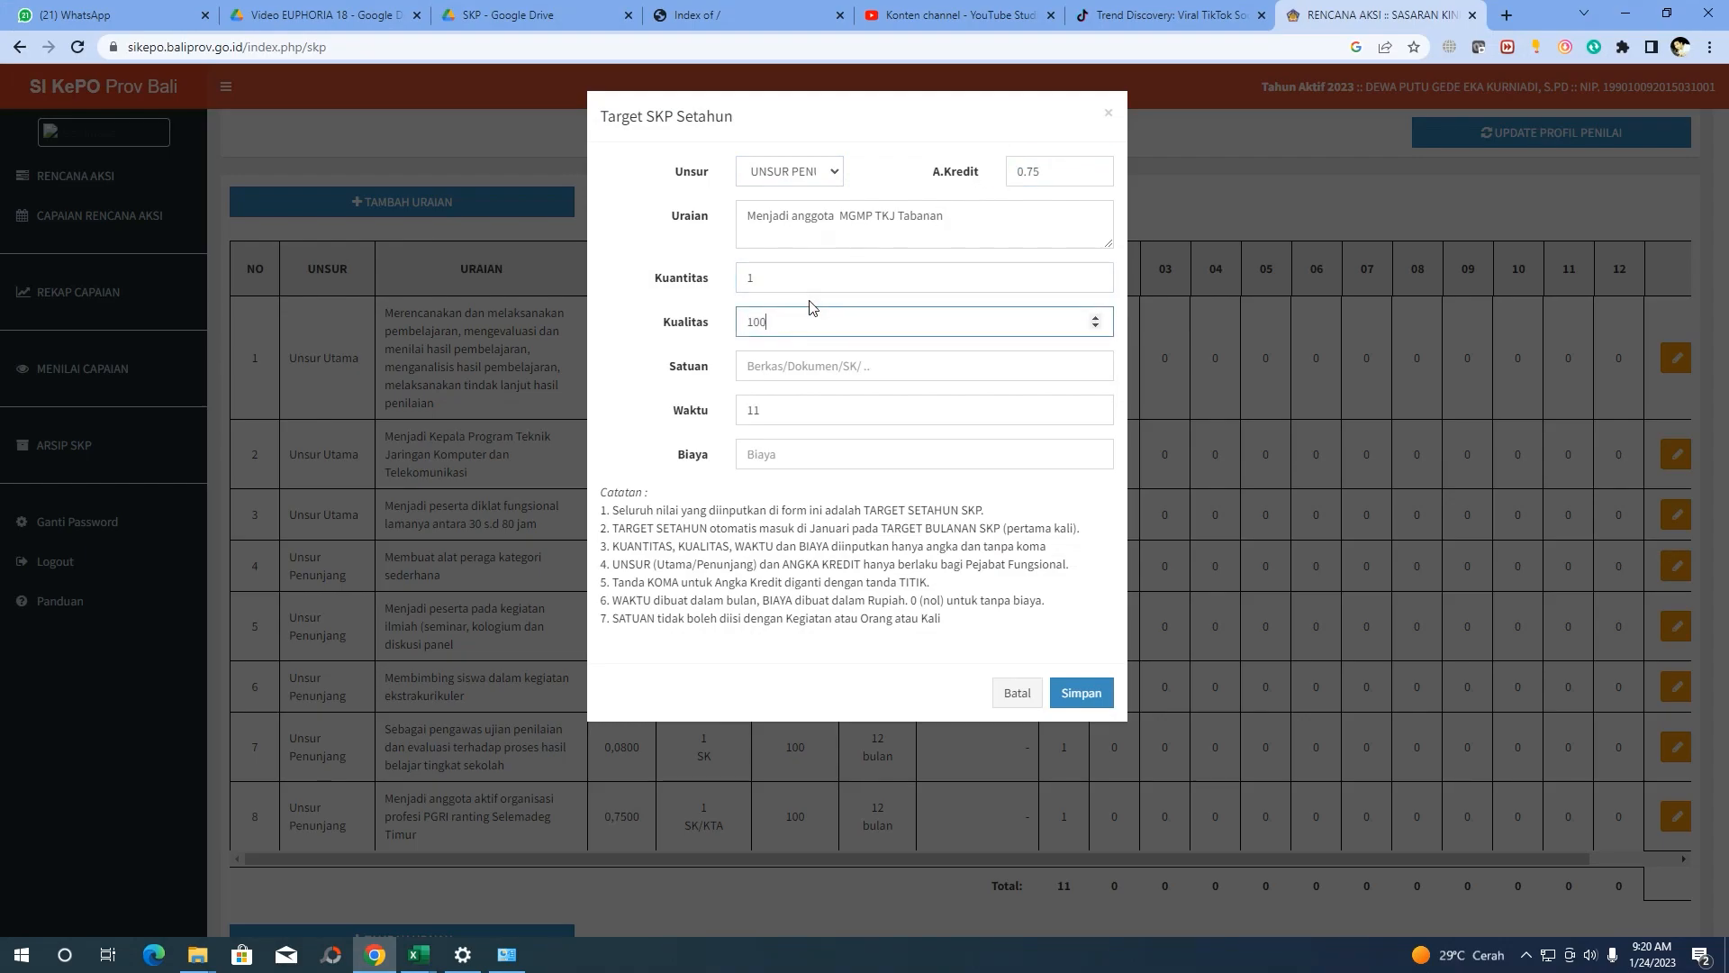
Enter unit SK/KTA, 12-month duration and cost 0, then save the ninth row
{"action": "left_click", "coordinate": [818, 373]}
{"action": "left_click", "coordinate": [377, 958]}
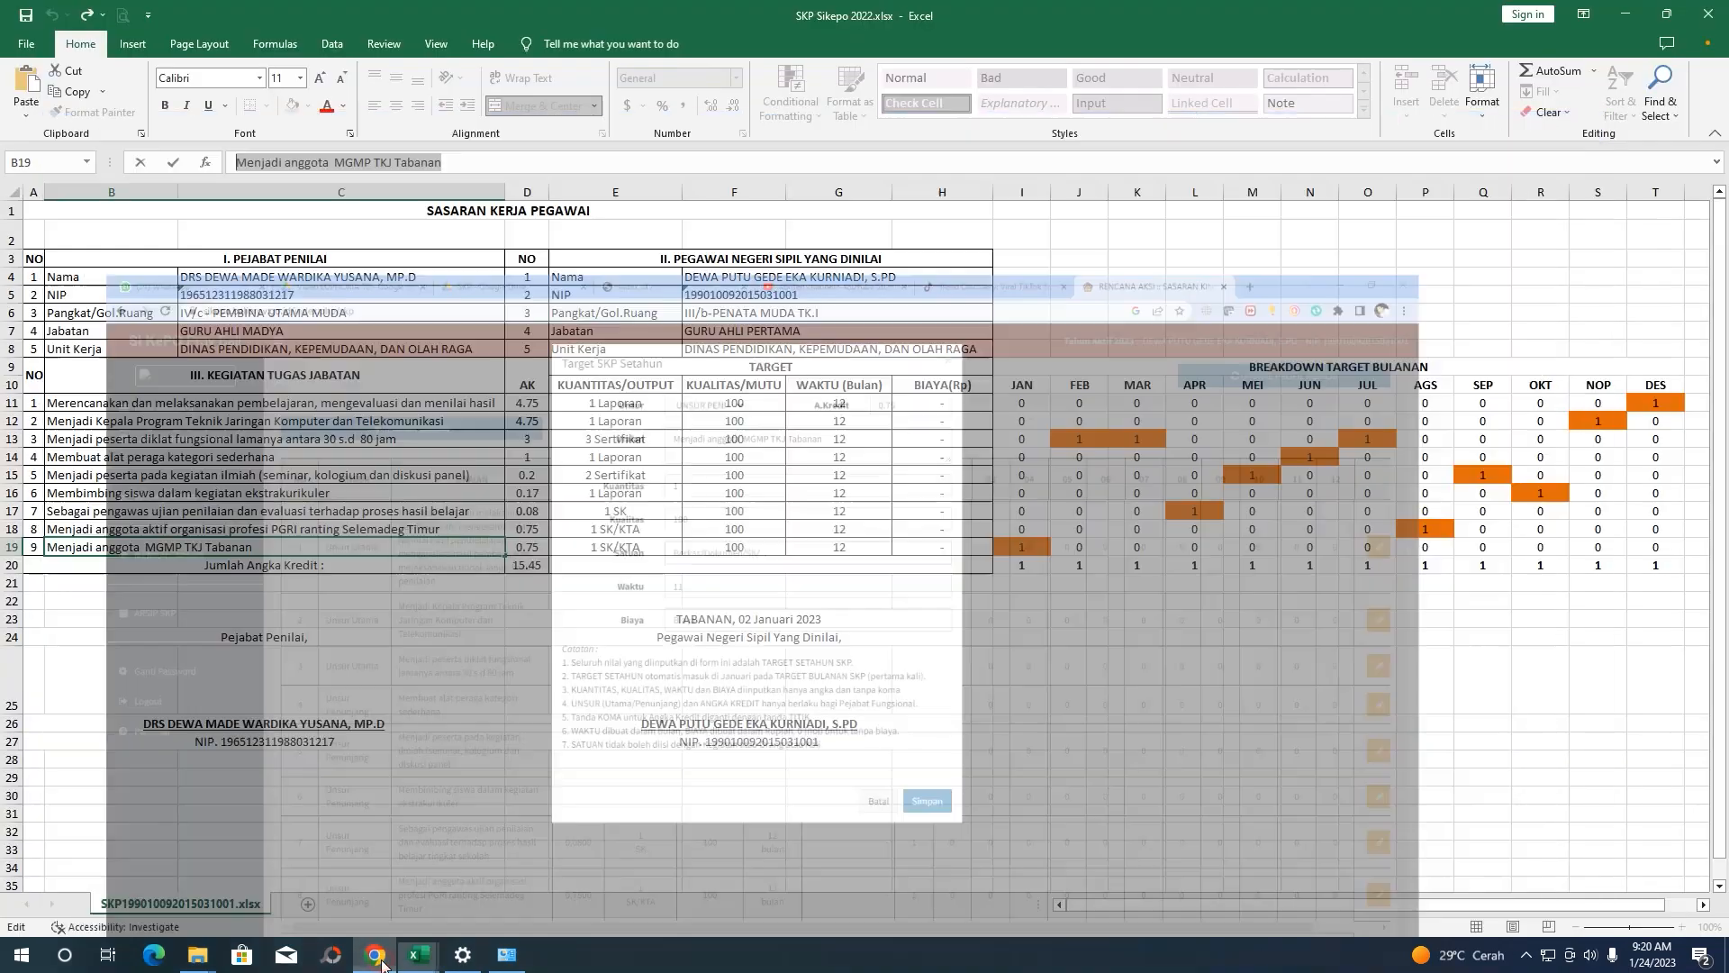
{"action": "left_click", "coordinate": [378, 962]}
{"action": "left_click", "coordinate": [378, 962]}
{"action": "left_click", "coordinate": [377, 962]}
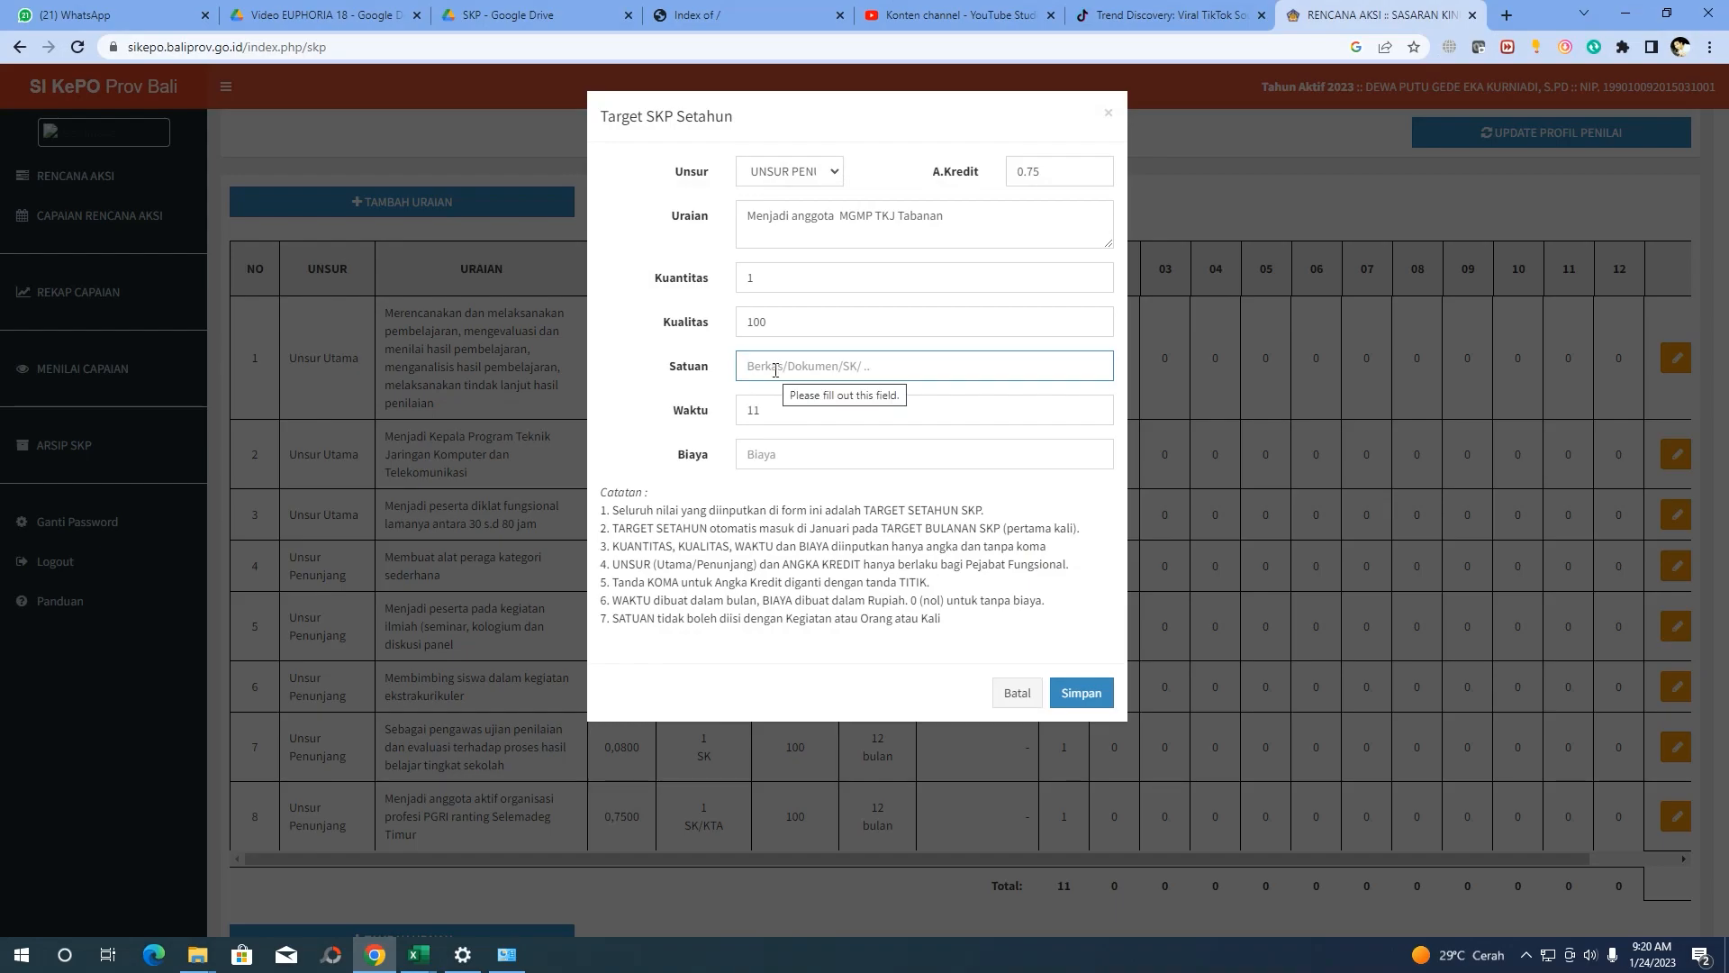
{"action": "type", "text": "SK/KTA"}
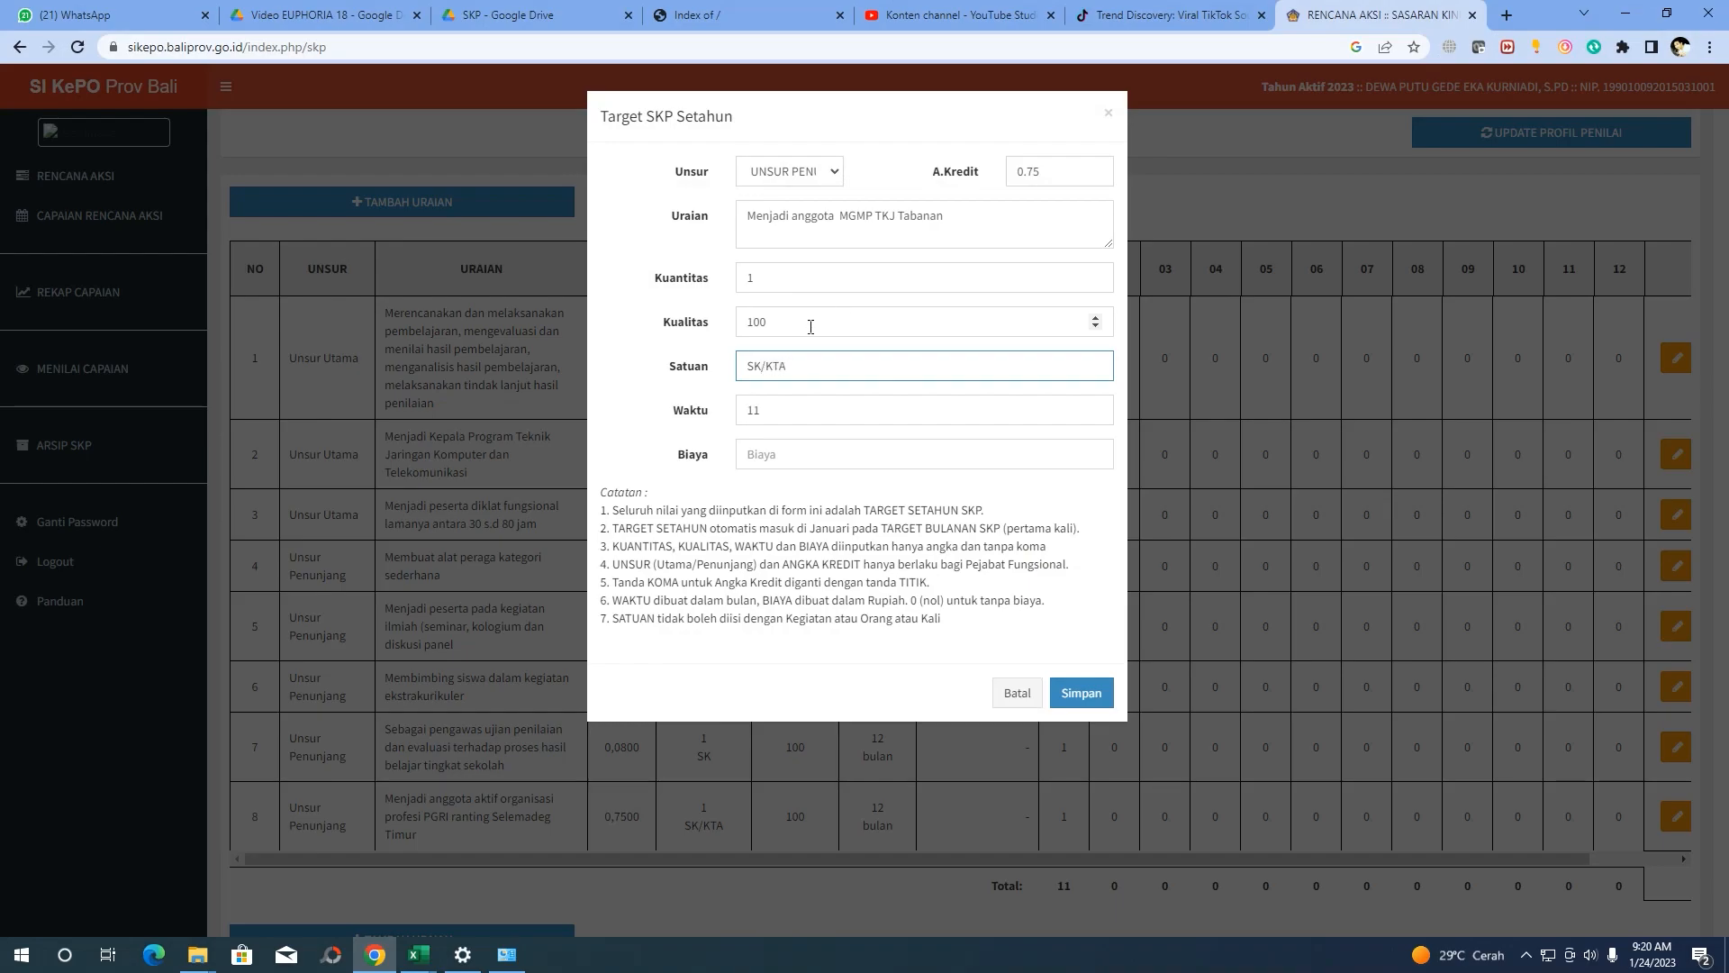
{"action": "key", "text": "Tab"}
{"action": "type", "text": "12"}
{"action": "left_click", "coordinate": [745, 453]}
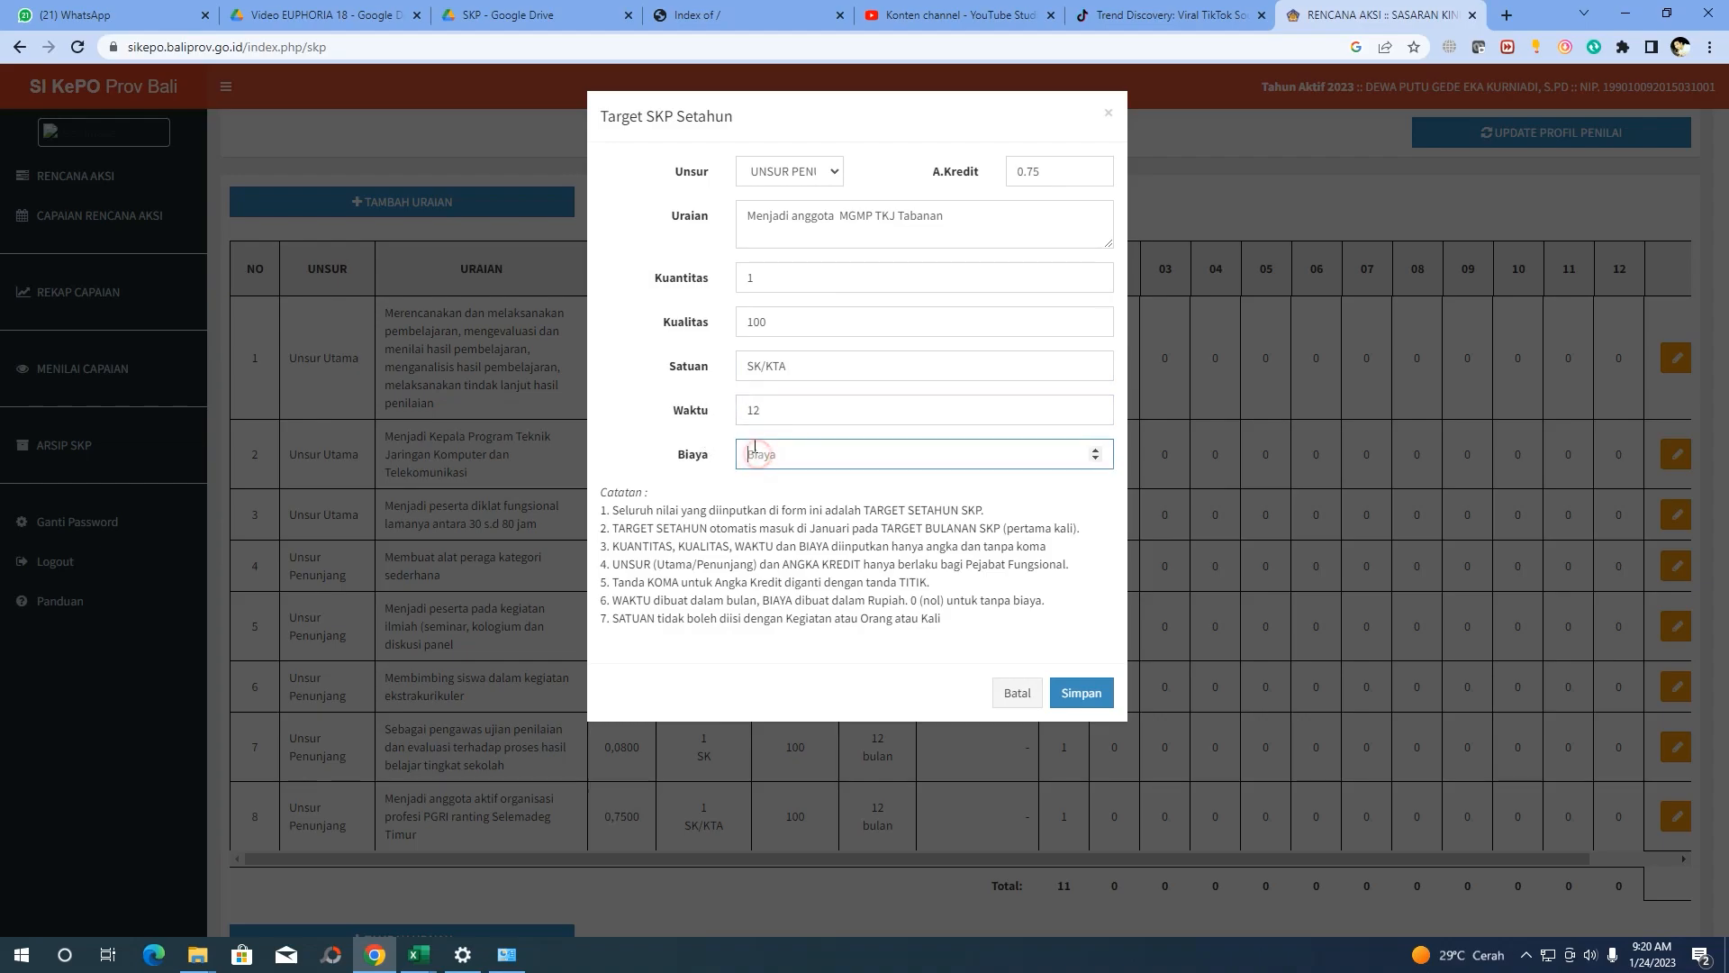
{"action": "type", "text": "0"}
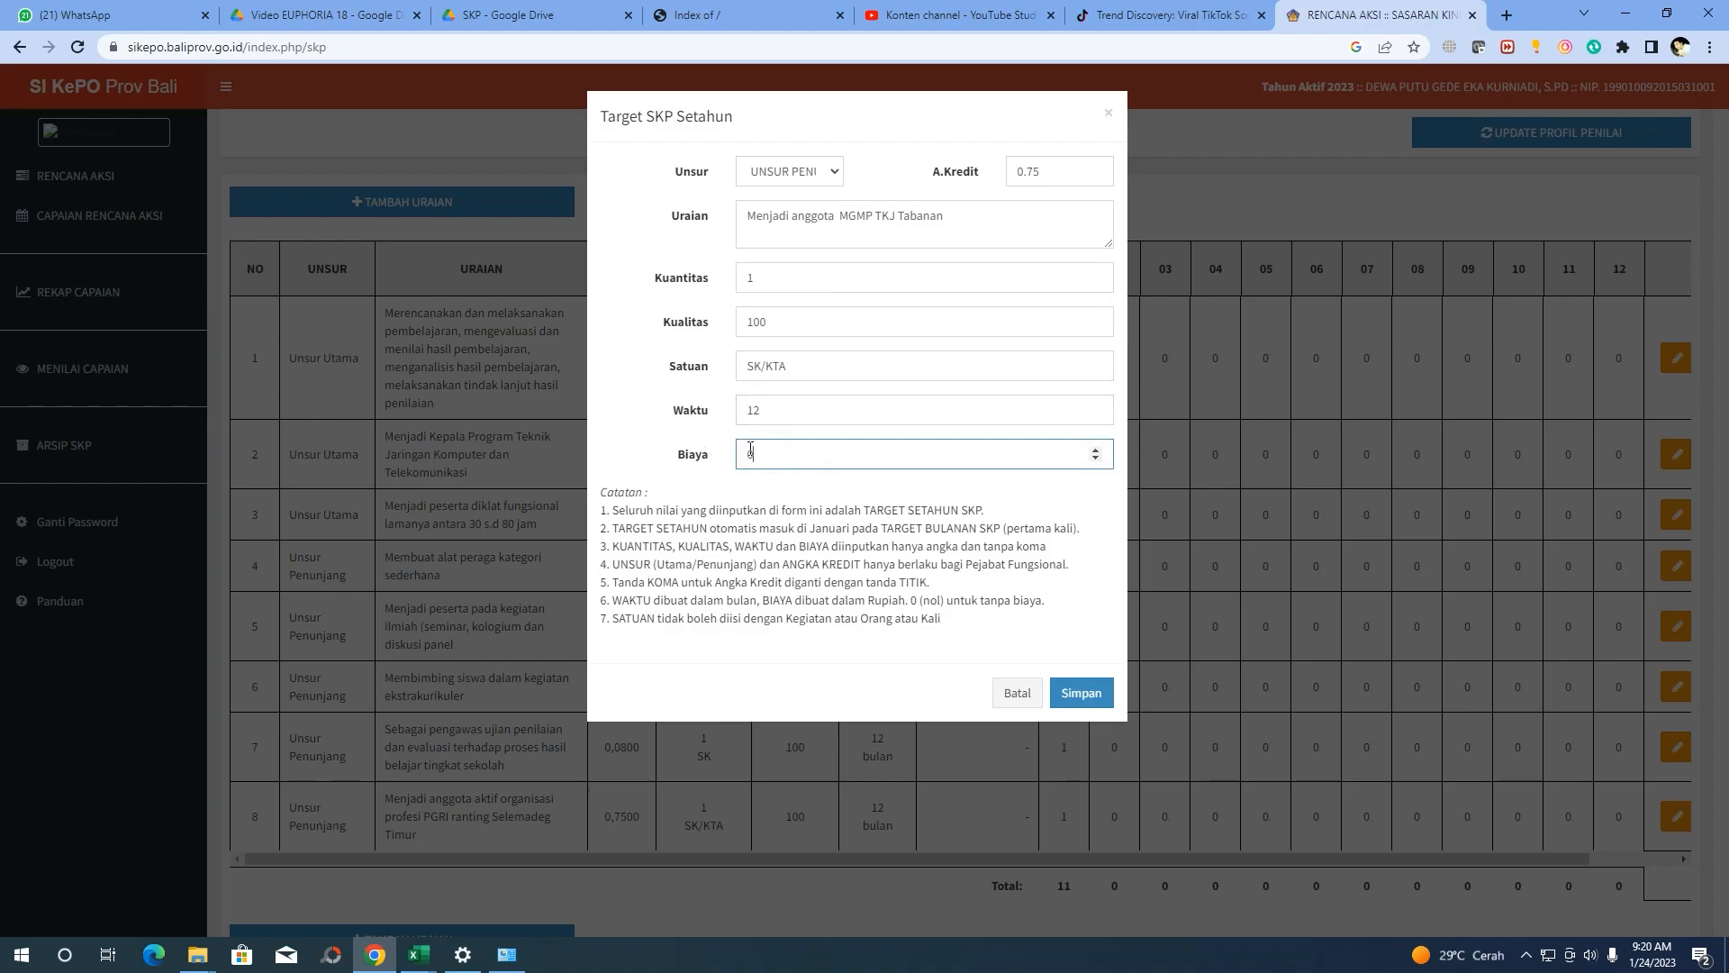
{"action": "left_click", "coordinate": [1078, 694]}
{"action": "left_click", "coordinate": [863, 616]}
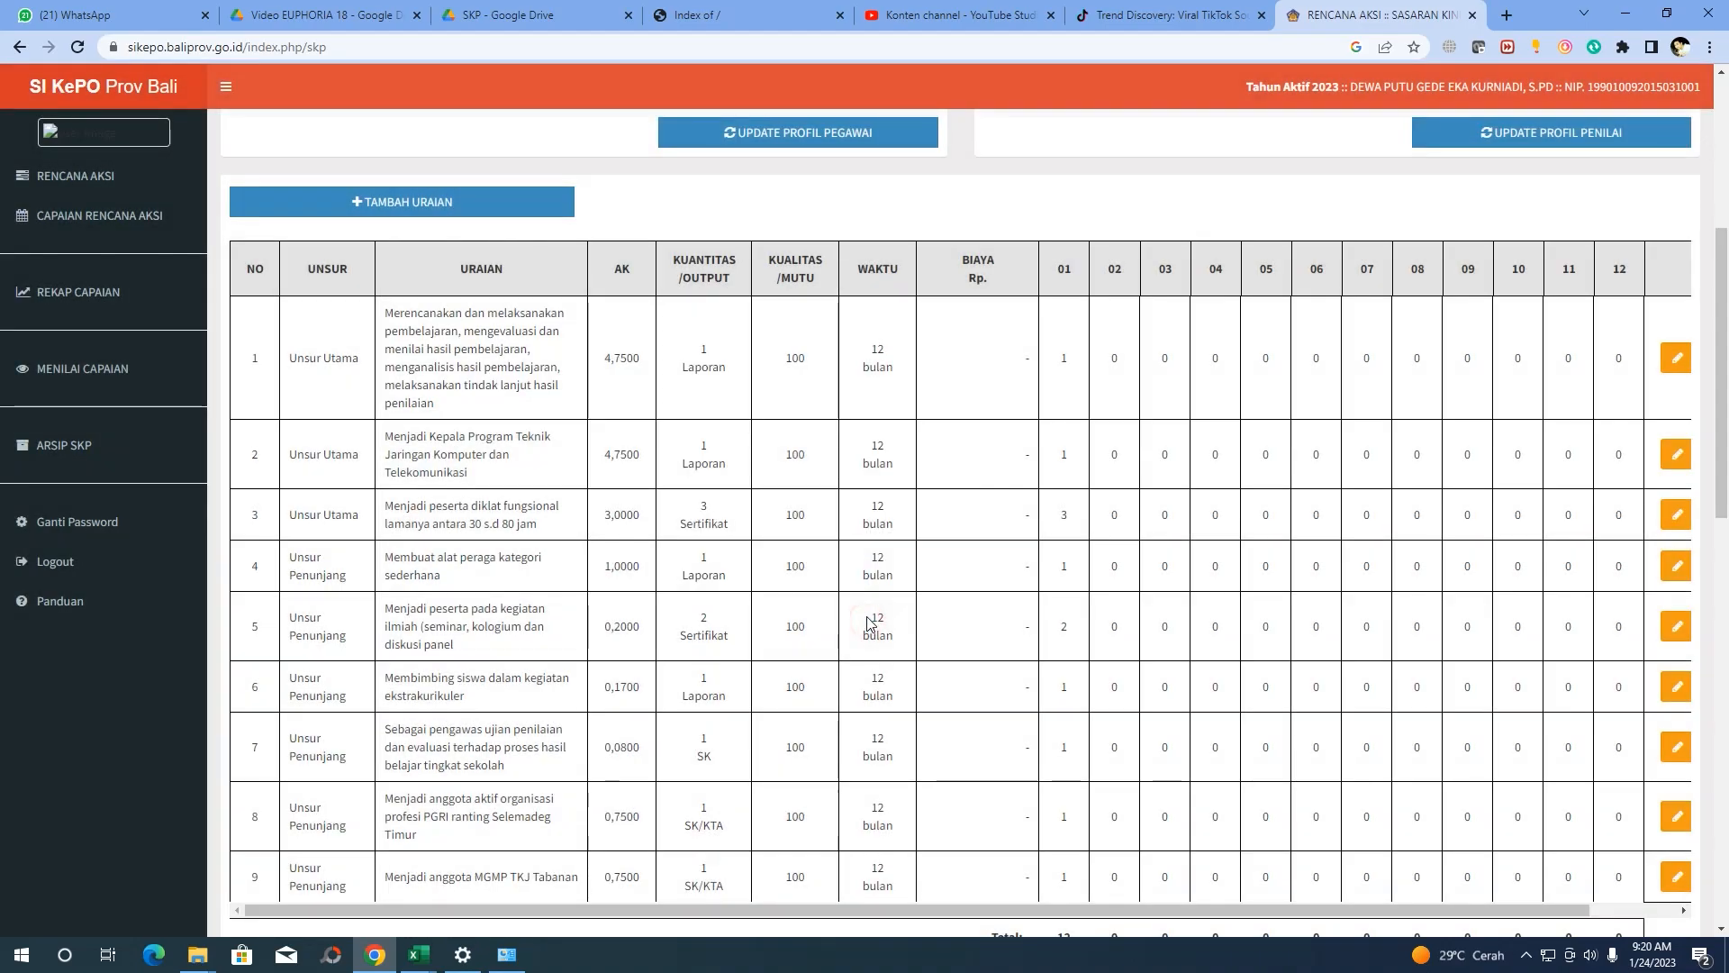
{"action": "scroll", "coordinate": [860, 521], "scroll_direction": "down", "scroll_amount": 2}
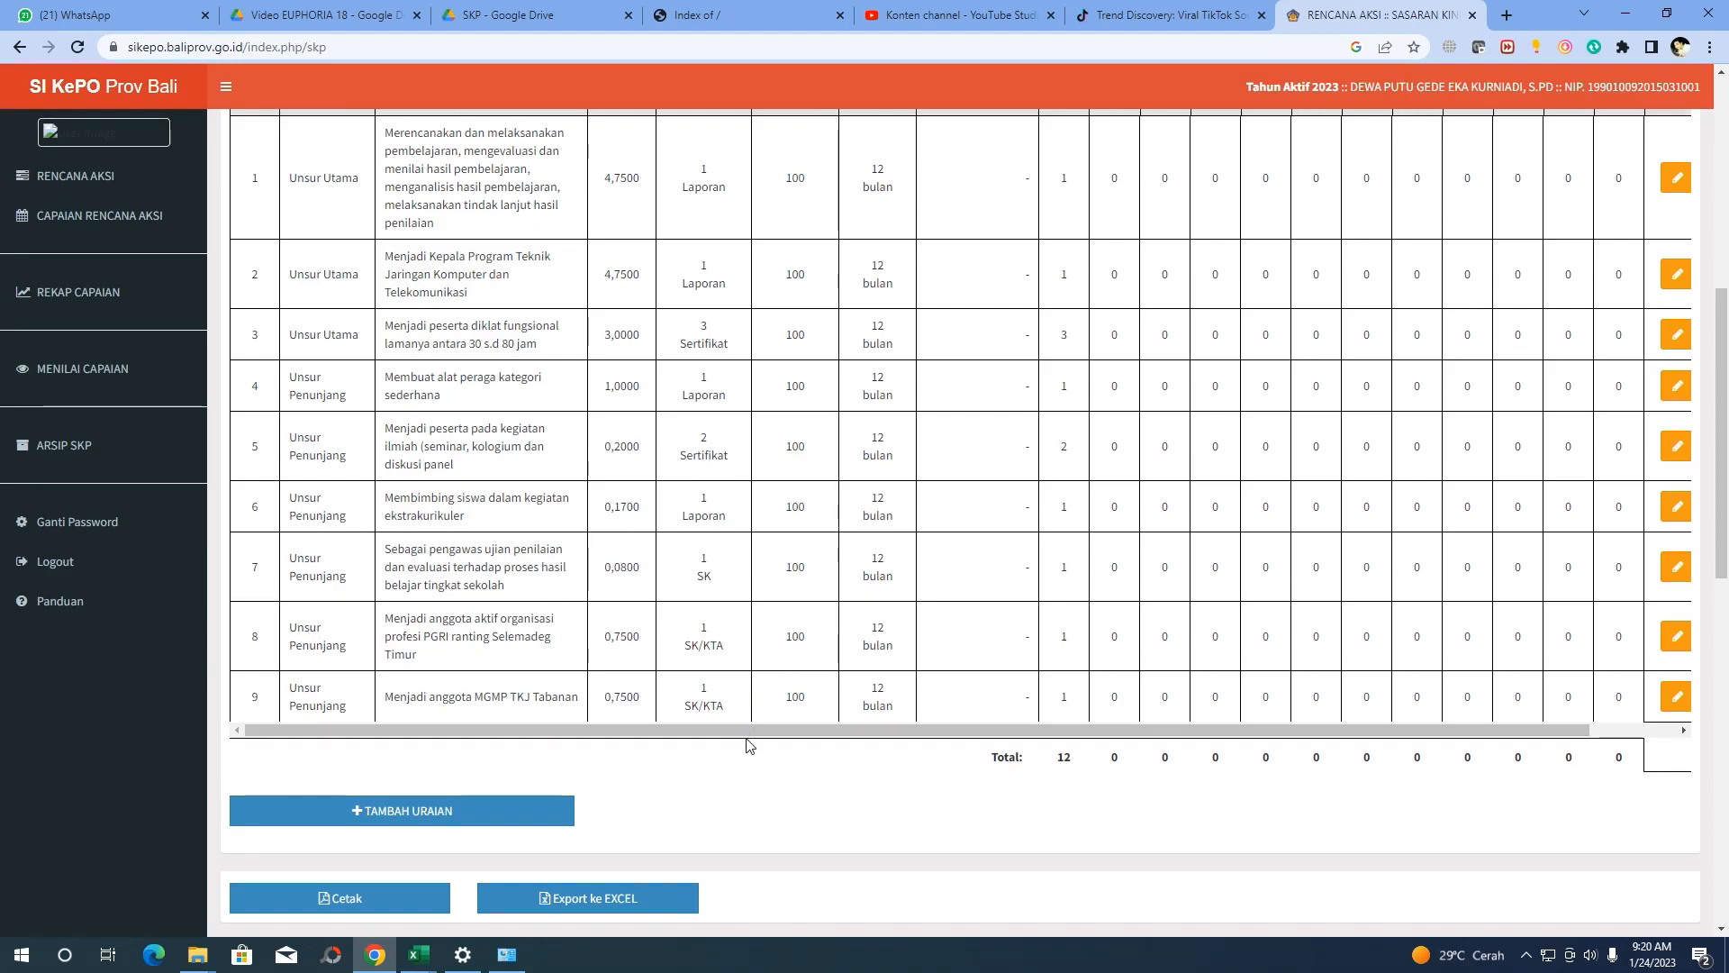
{"action": "left_click_drag", "start_coordinate": [721, 731], "coordinate": [654, 736]}
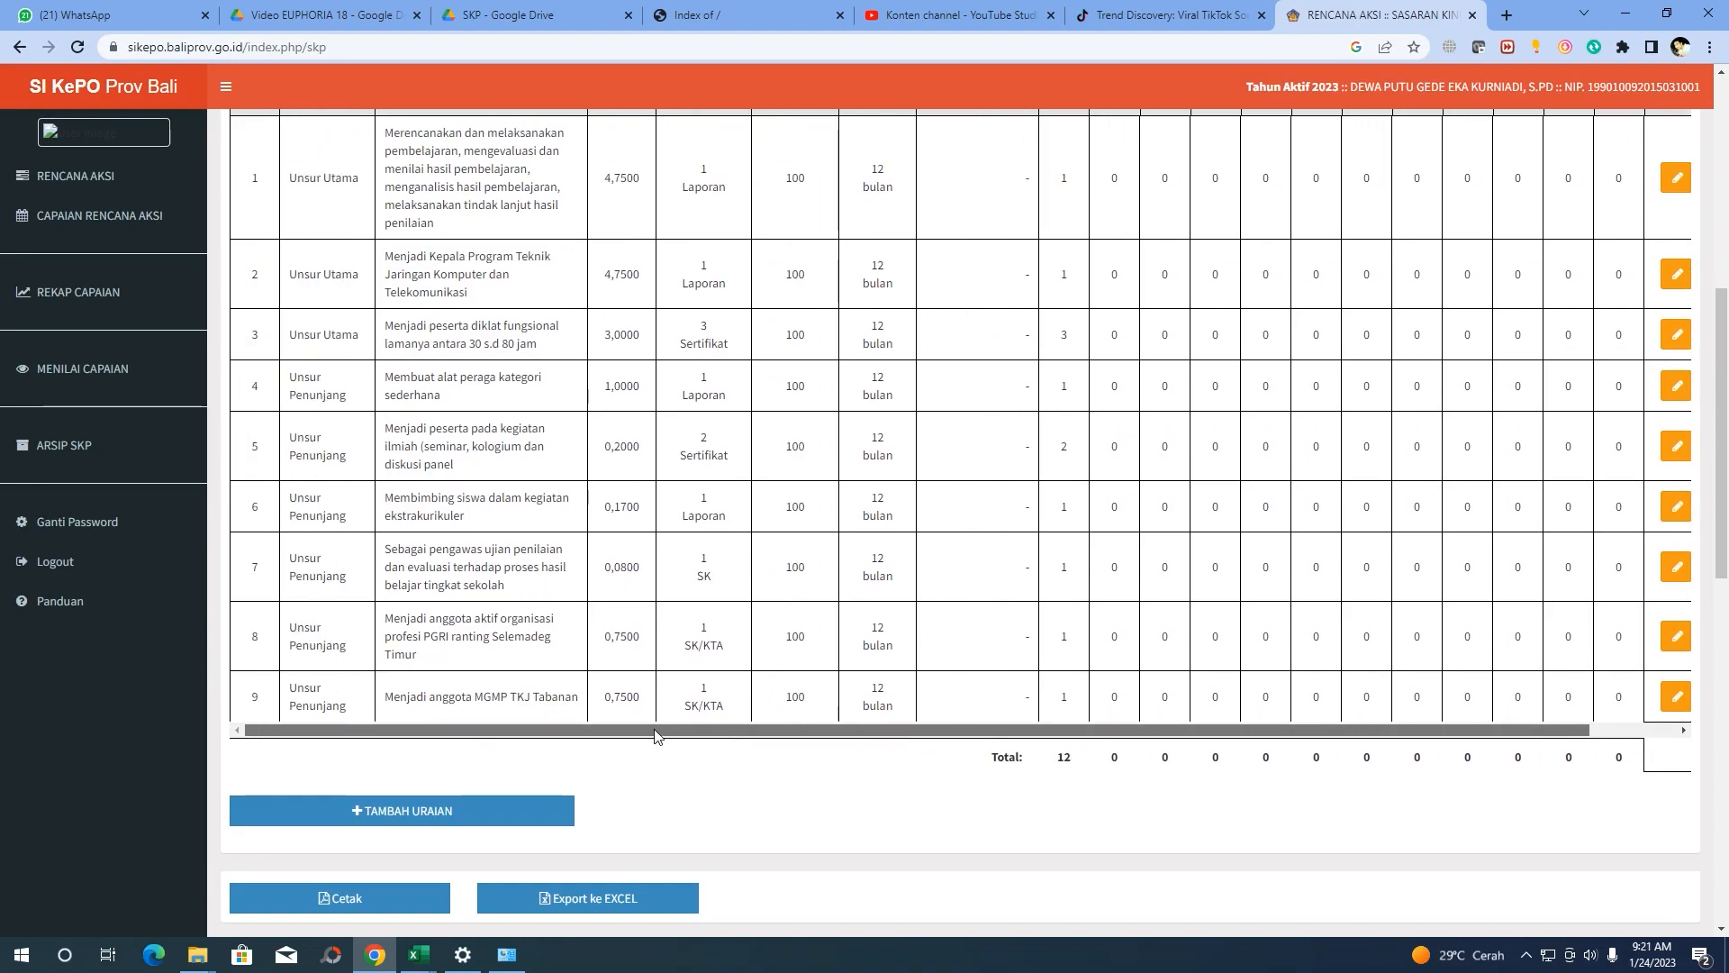
{"action": "scroll", "coordinate": [561, 470], "scroll_direction": "up", "scroll_amount": 4}
{"action": "scroll", "coordinate": [541, 522], "scroll_direction": "up", "scroll_amount": 3}
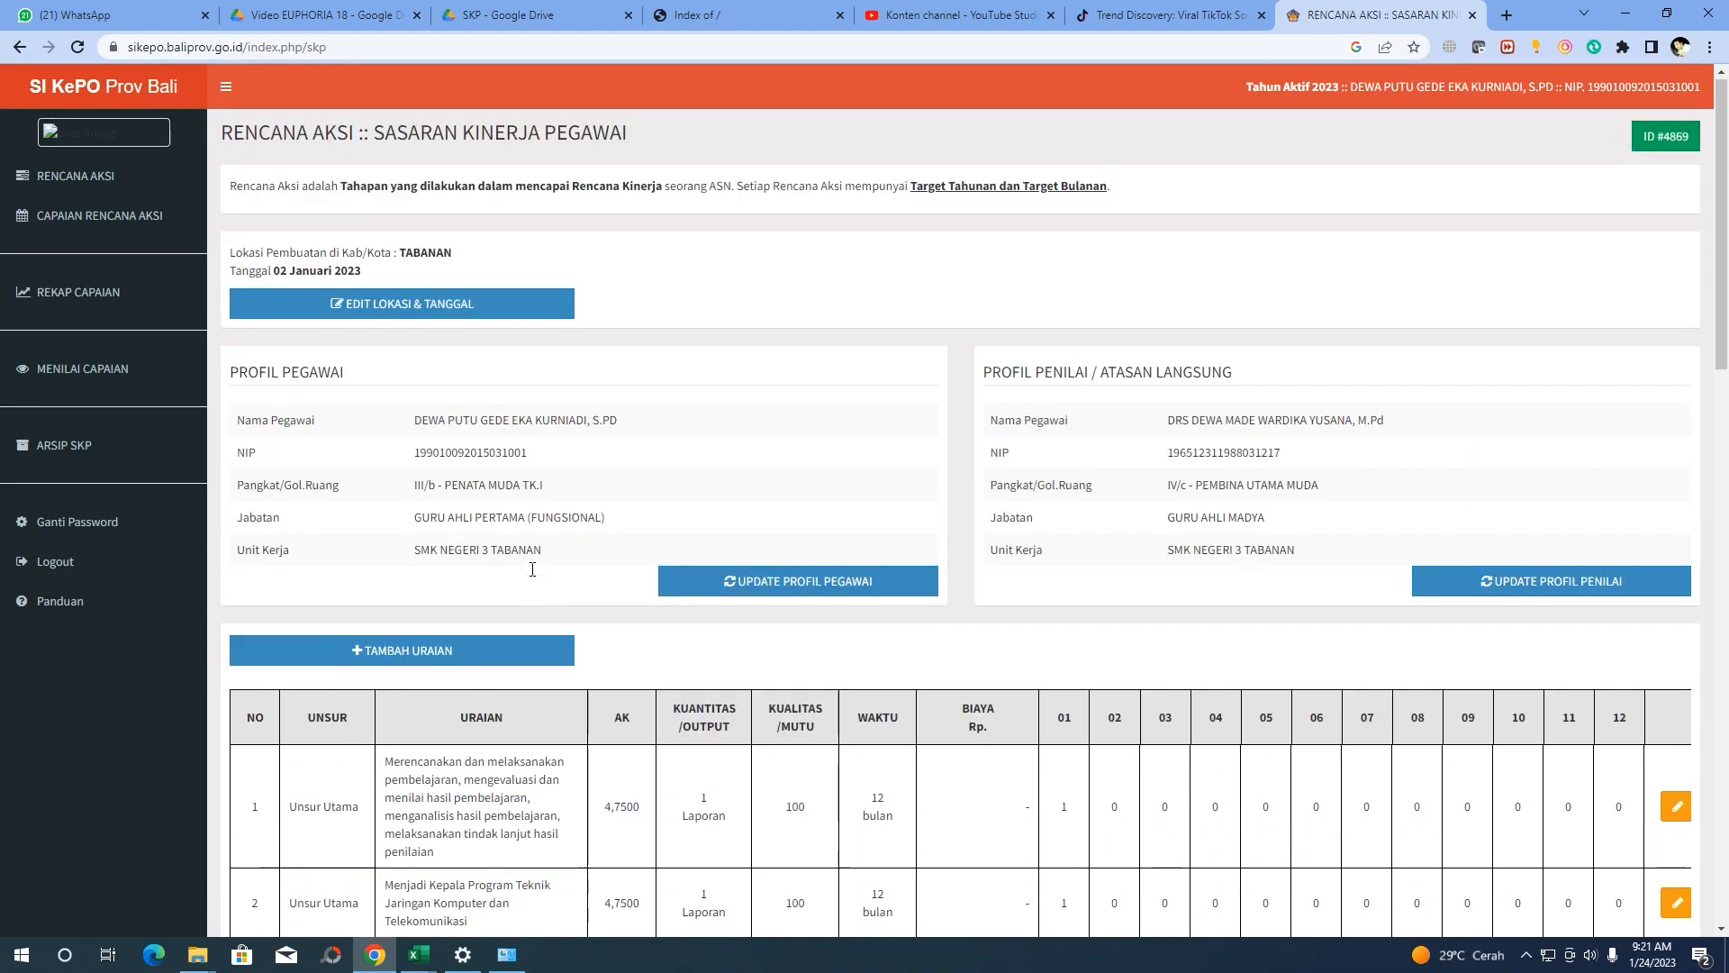
{"action": "scroll", "coordinate": [468, 576], "scroll_direction": "down", "scroll_amount": 3}
{"action": "scroll", "coordinate": [417, 577], "scroll_direction": "down", "scroll_amount": 5}
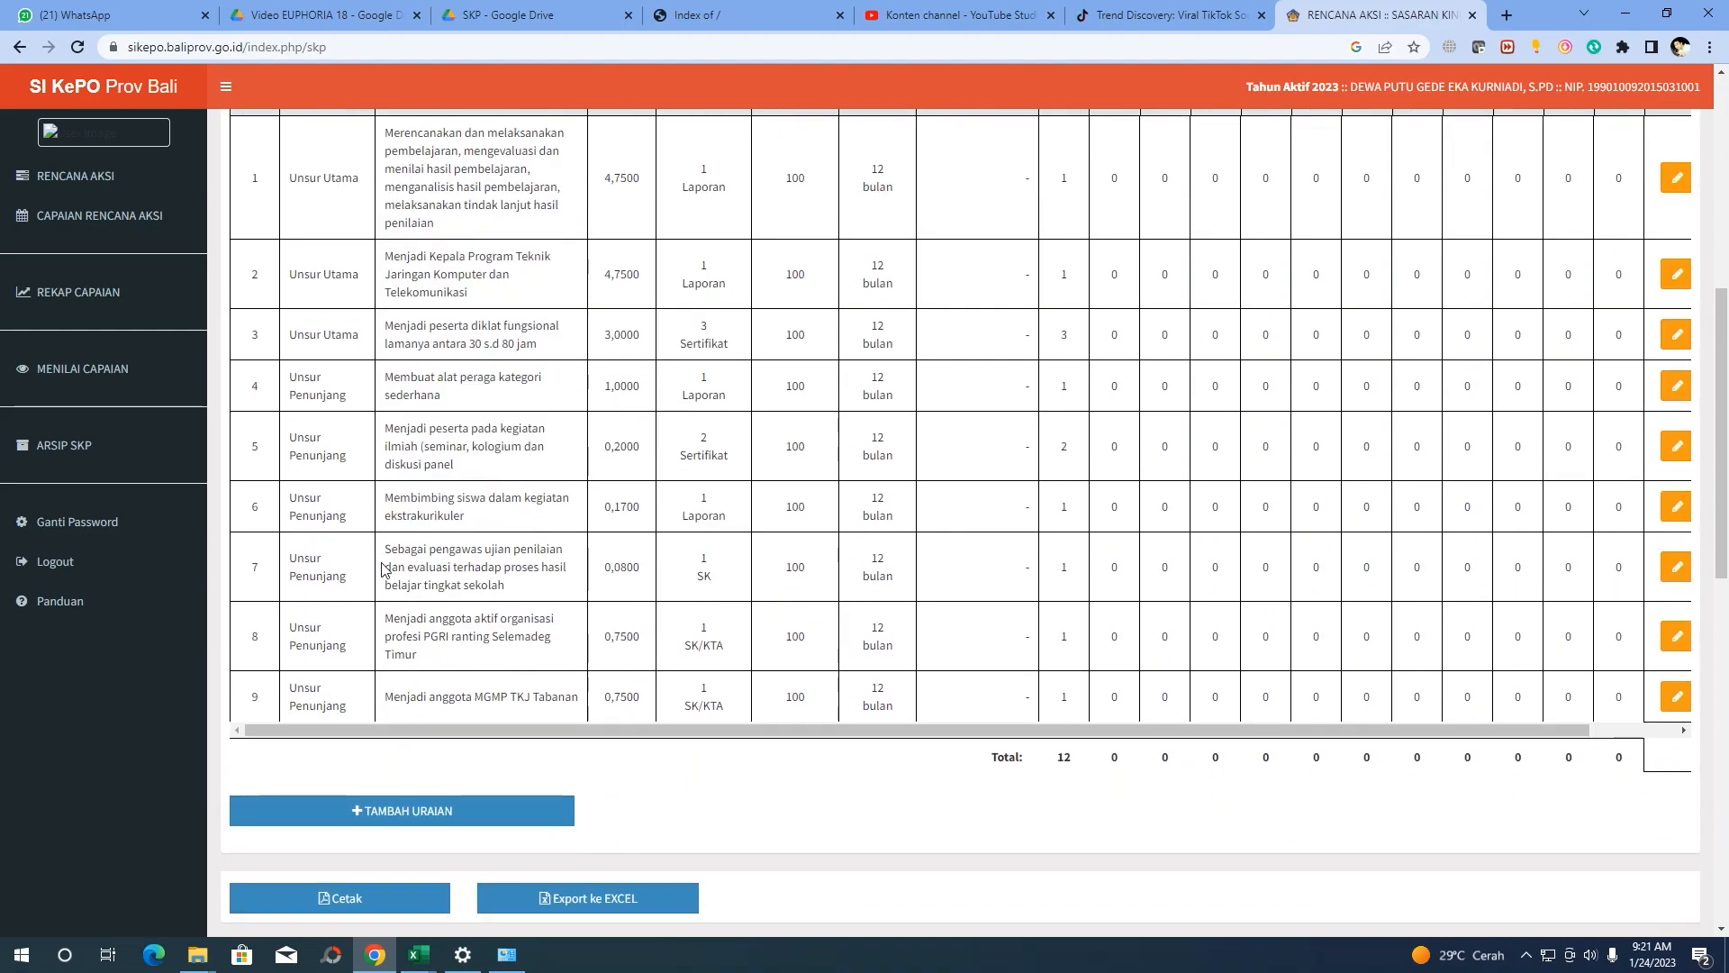
{"action": "scroll", "coordinate": [344, 618], "scroll_direction": "up", "scroll_amount": 4}
{"action": "scroll", "coordinate": [343, 618], "scroll_direction": "up", "scroll_amount": 3}
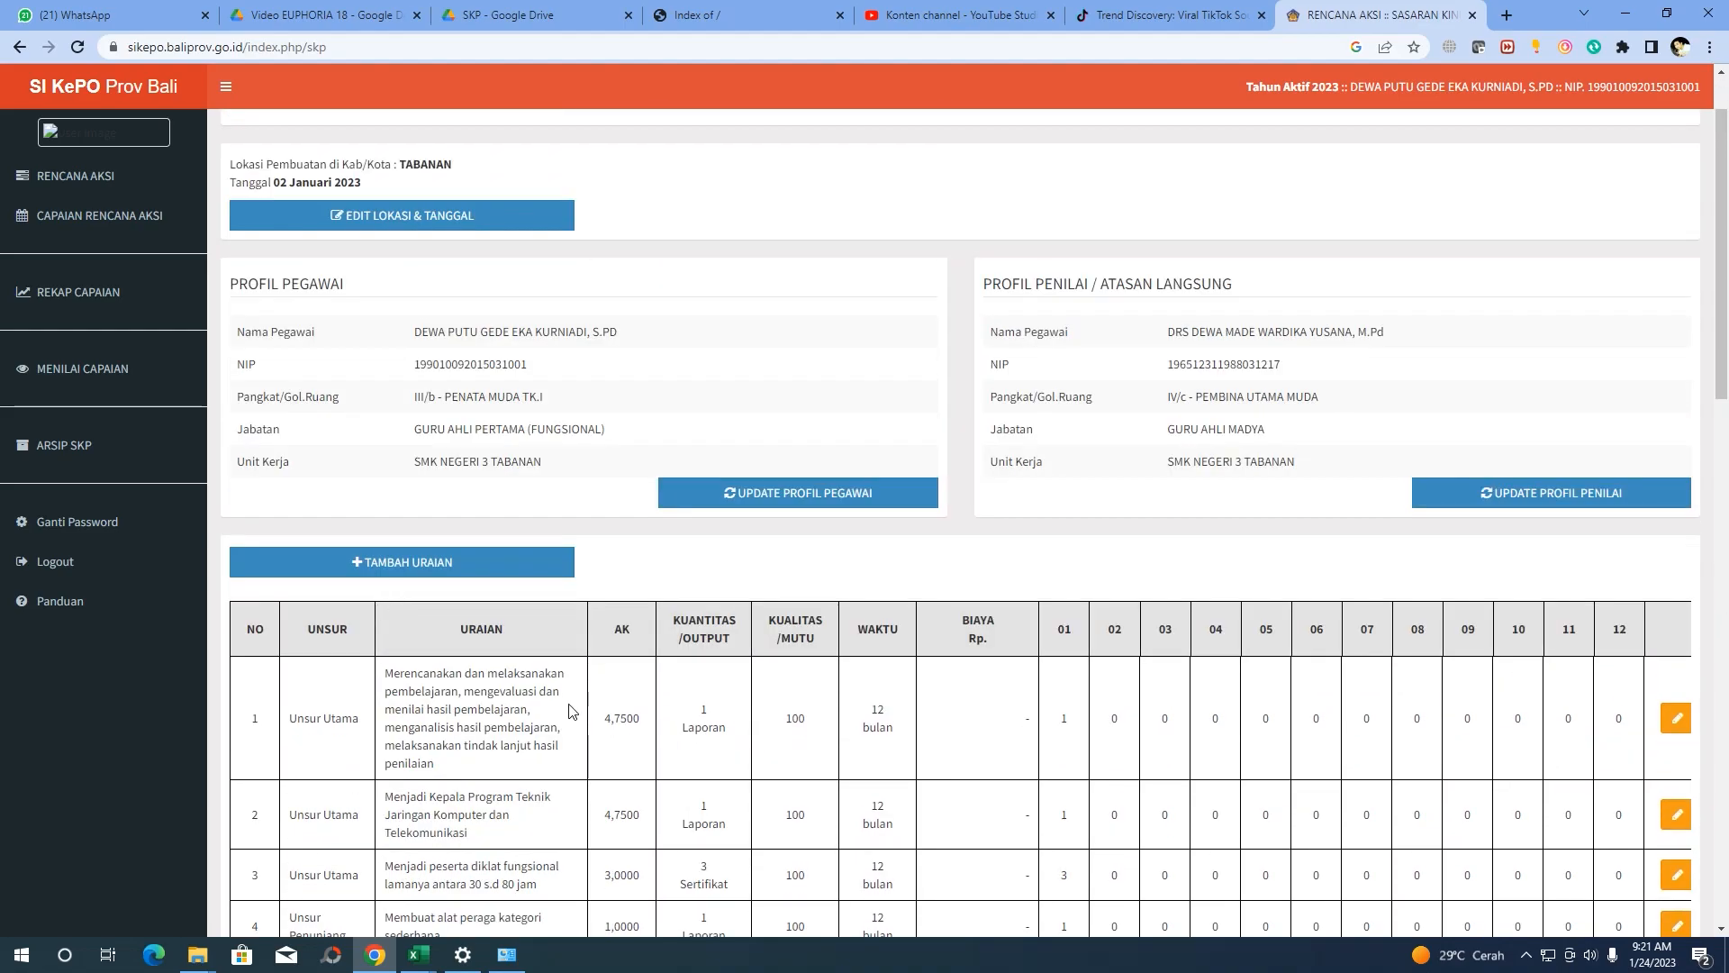
{"action": "scroll", "coordinate": [400, 710], "scroll_direction": "down", "scroll_amount": 2}
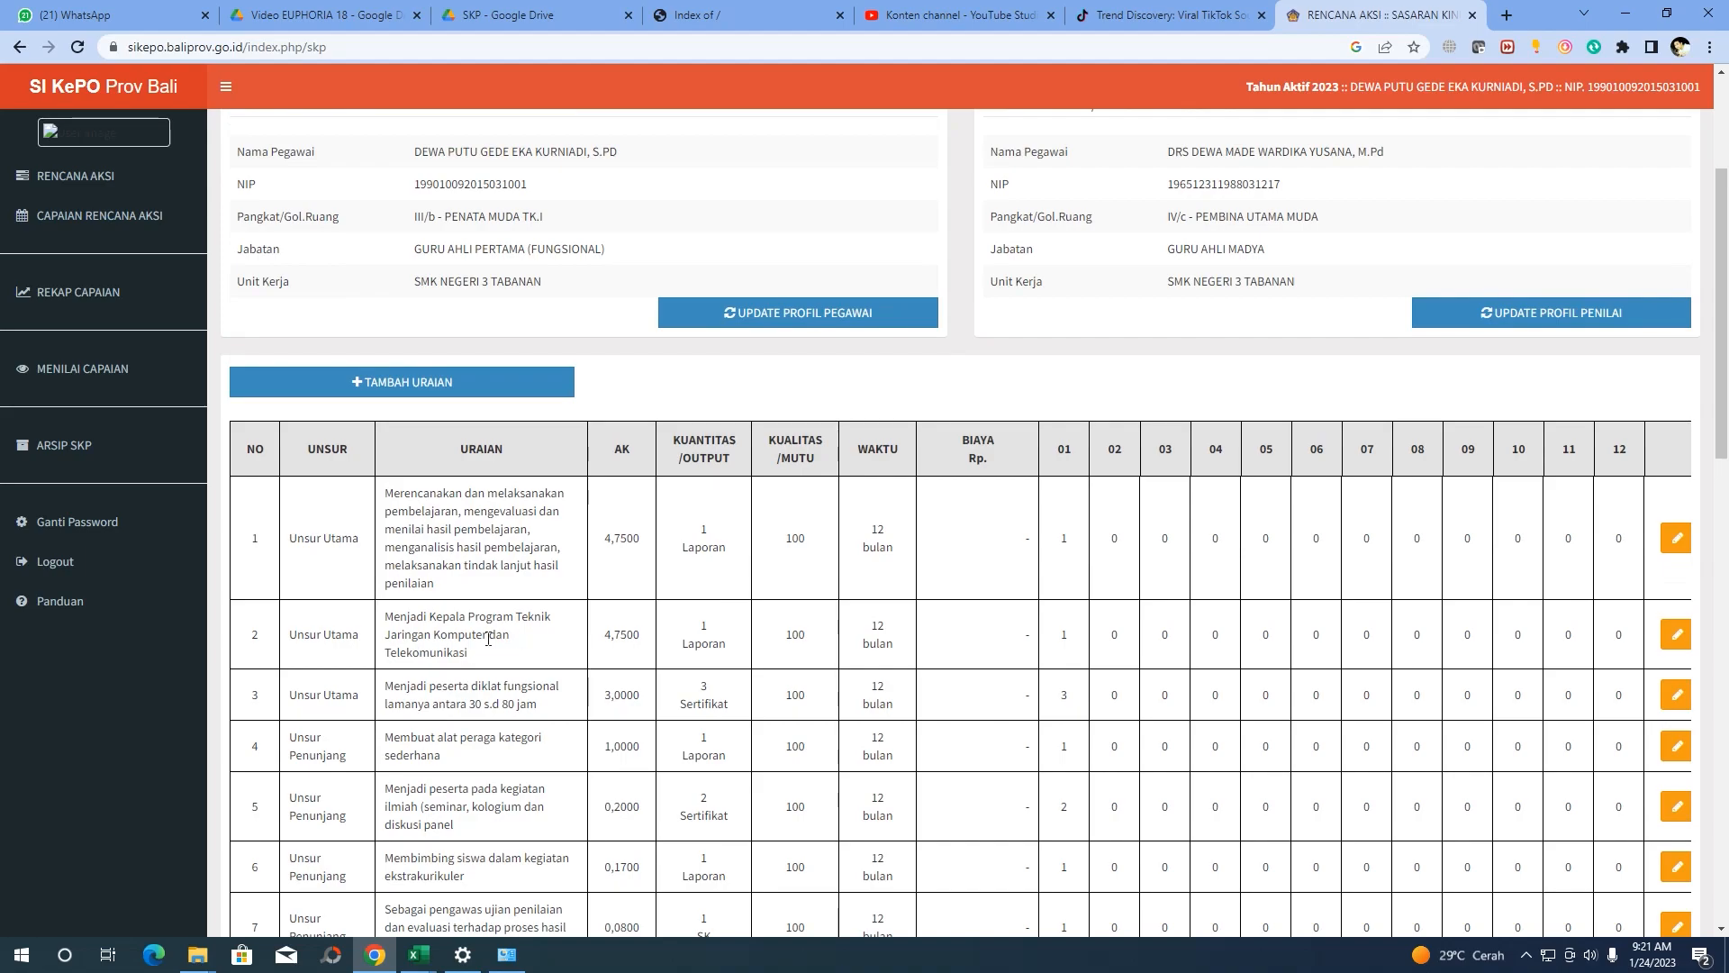
{"action": "scroll", "coordinate": [461, 650], "scroll_direction": "down", "scroll_amount": 2}
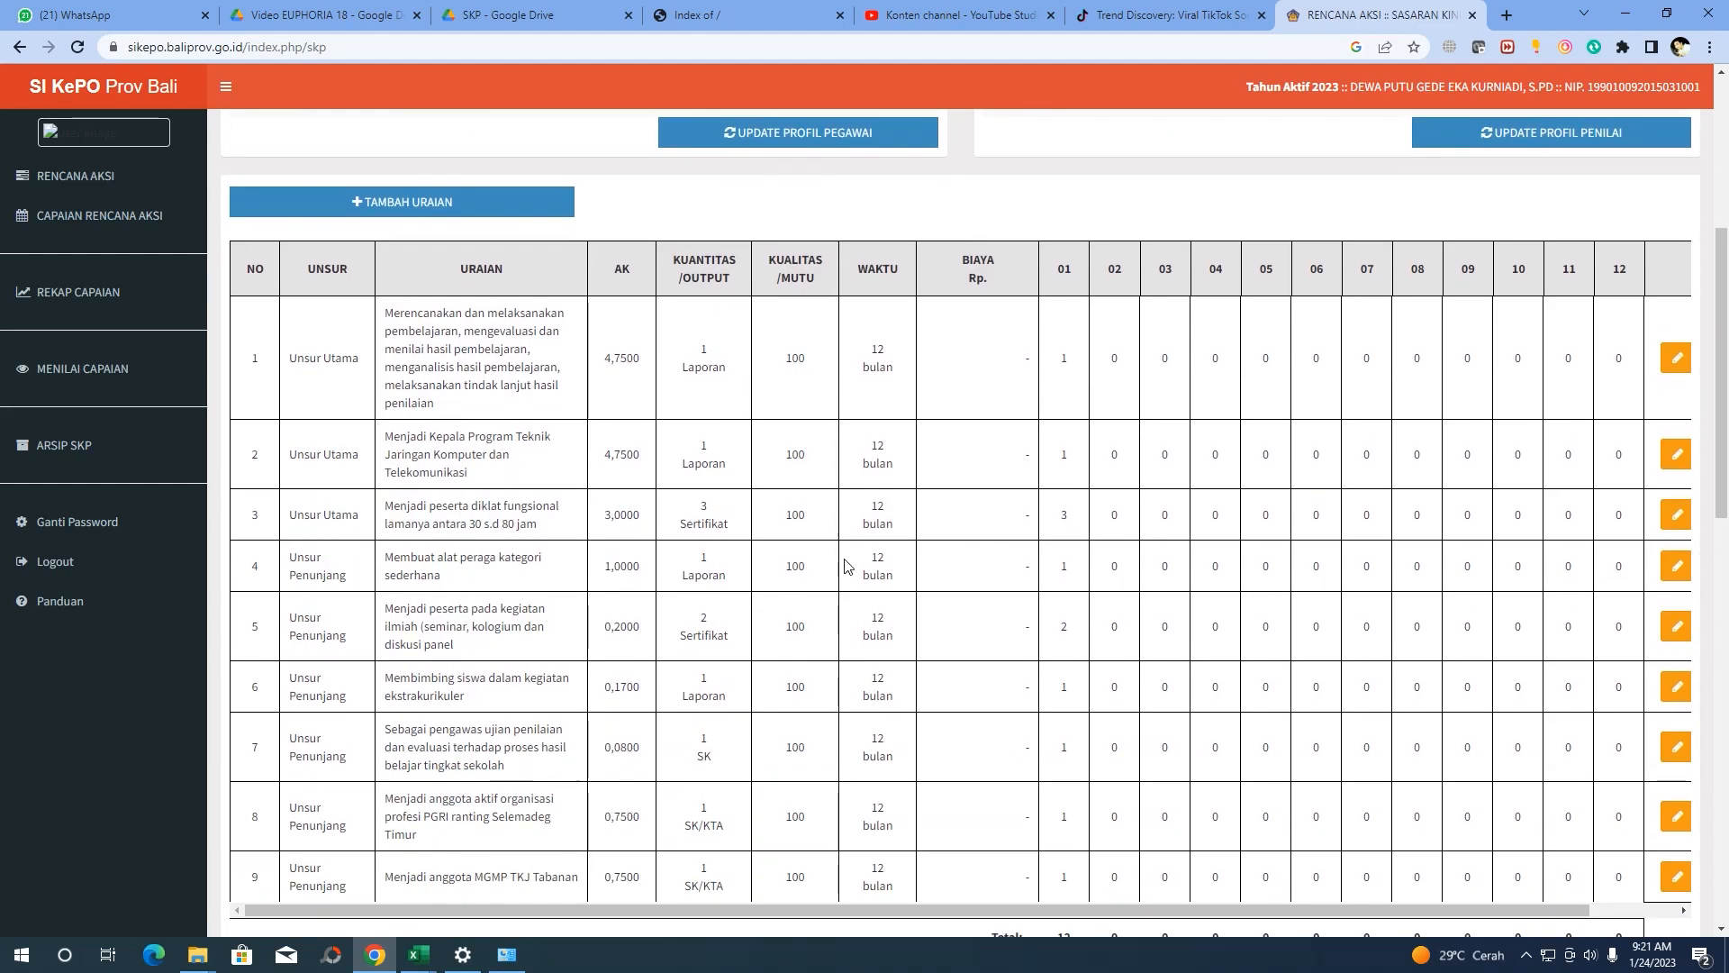
{"action": "scroll", "coordinate": [1019, 461], "scroll_direction": "down", "scroll_amount": 3}
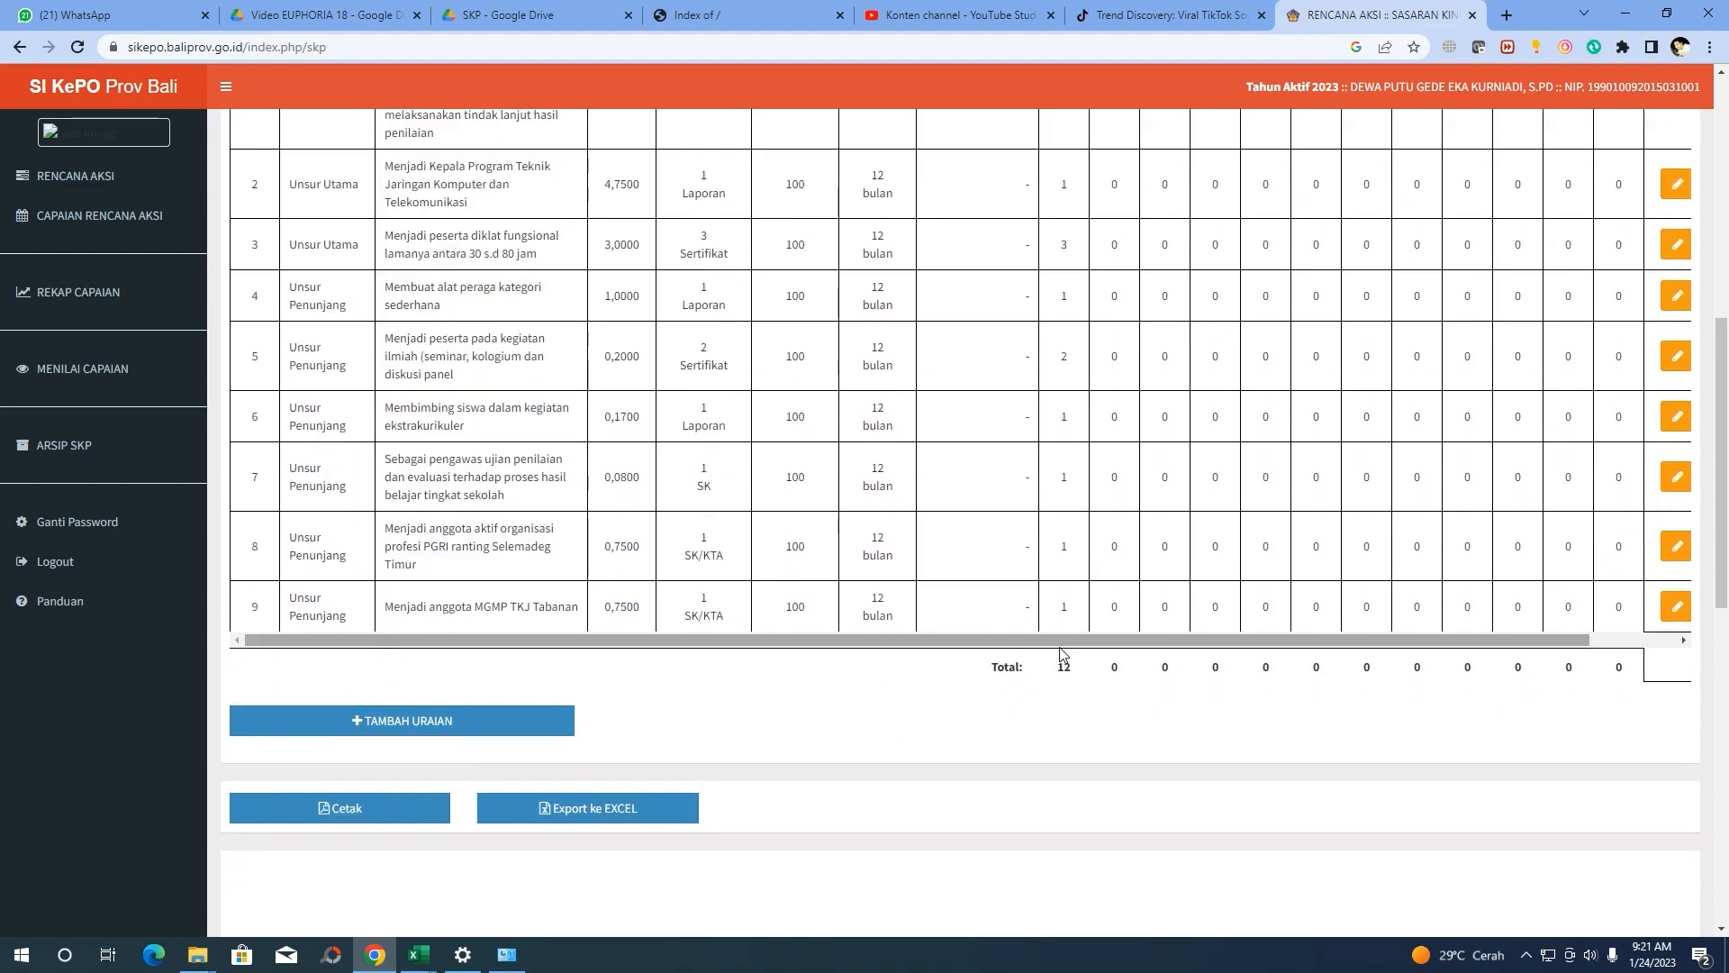
{"action": "left_click_drag", "start_coordinate": [1080, 676], "coordinate": [1053, 677]}
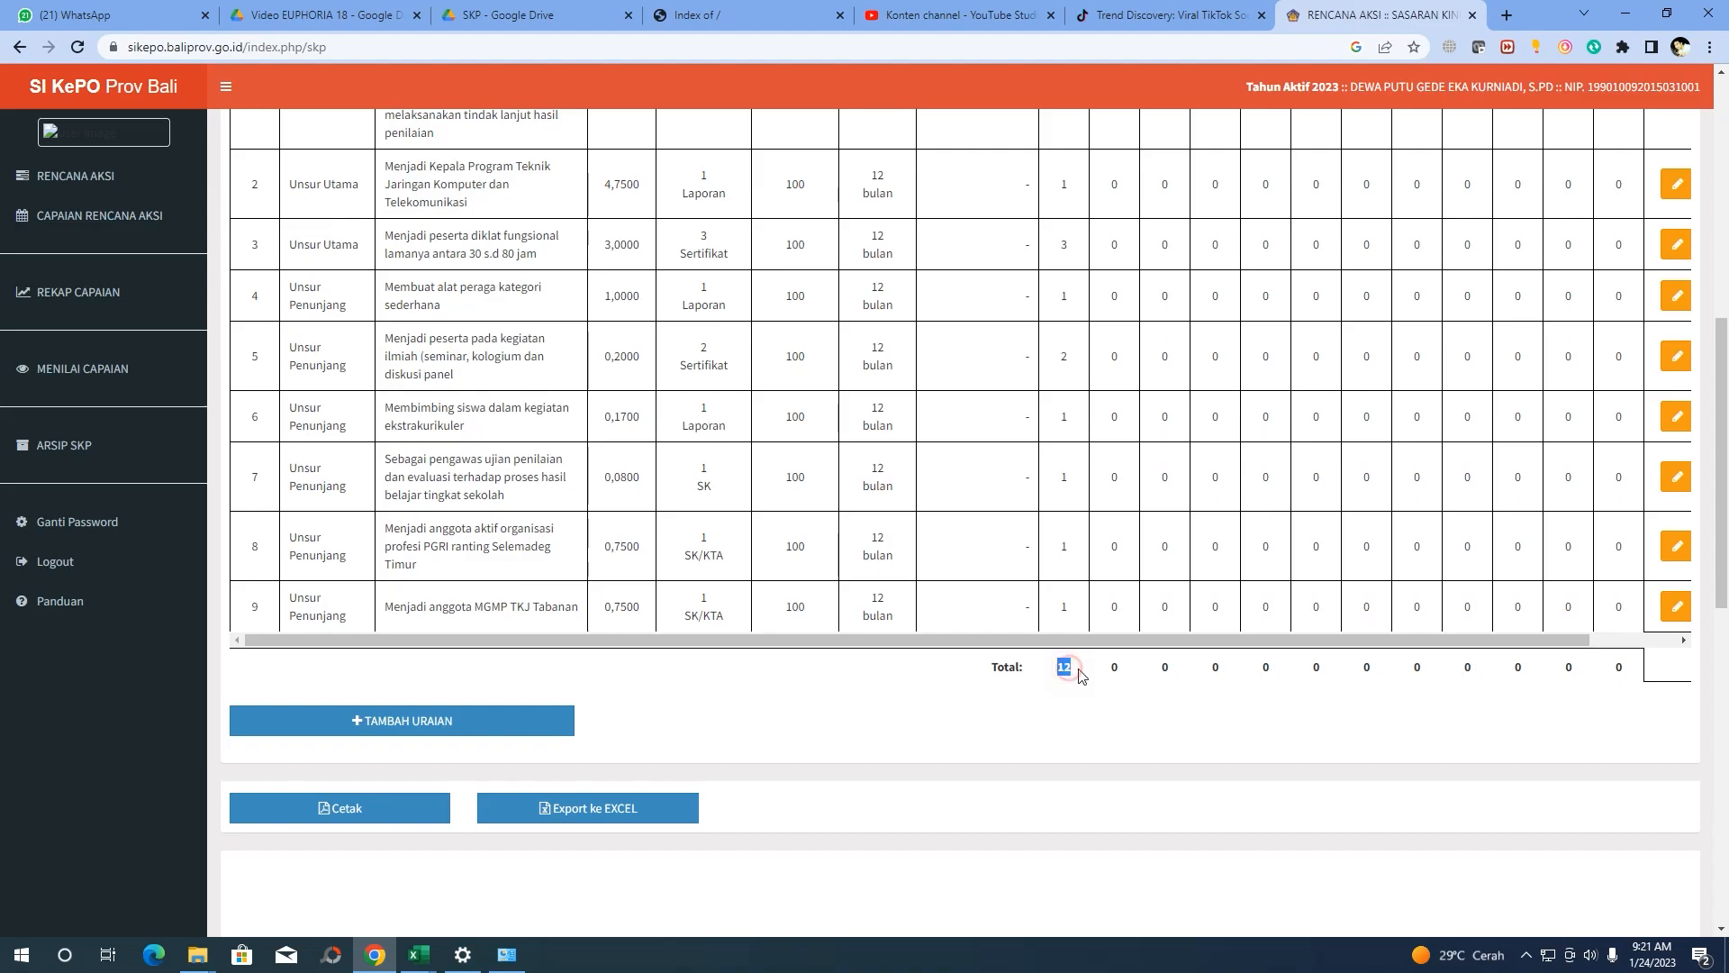
{"action": "left_click", "coordinate": [1077, 682]}
{"action": "scroll", "coordinate": [1056, 655], "scroll_direction": "up", "scroll_amount": 6}
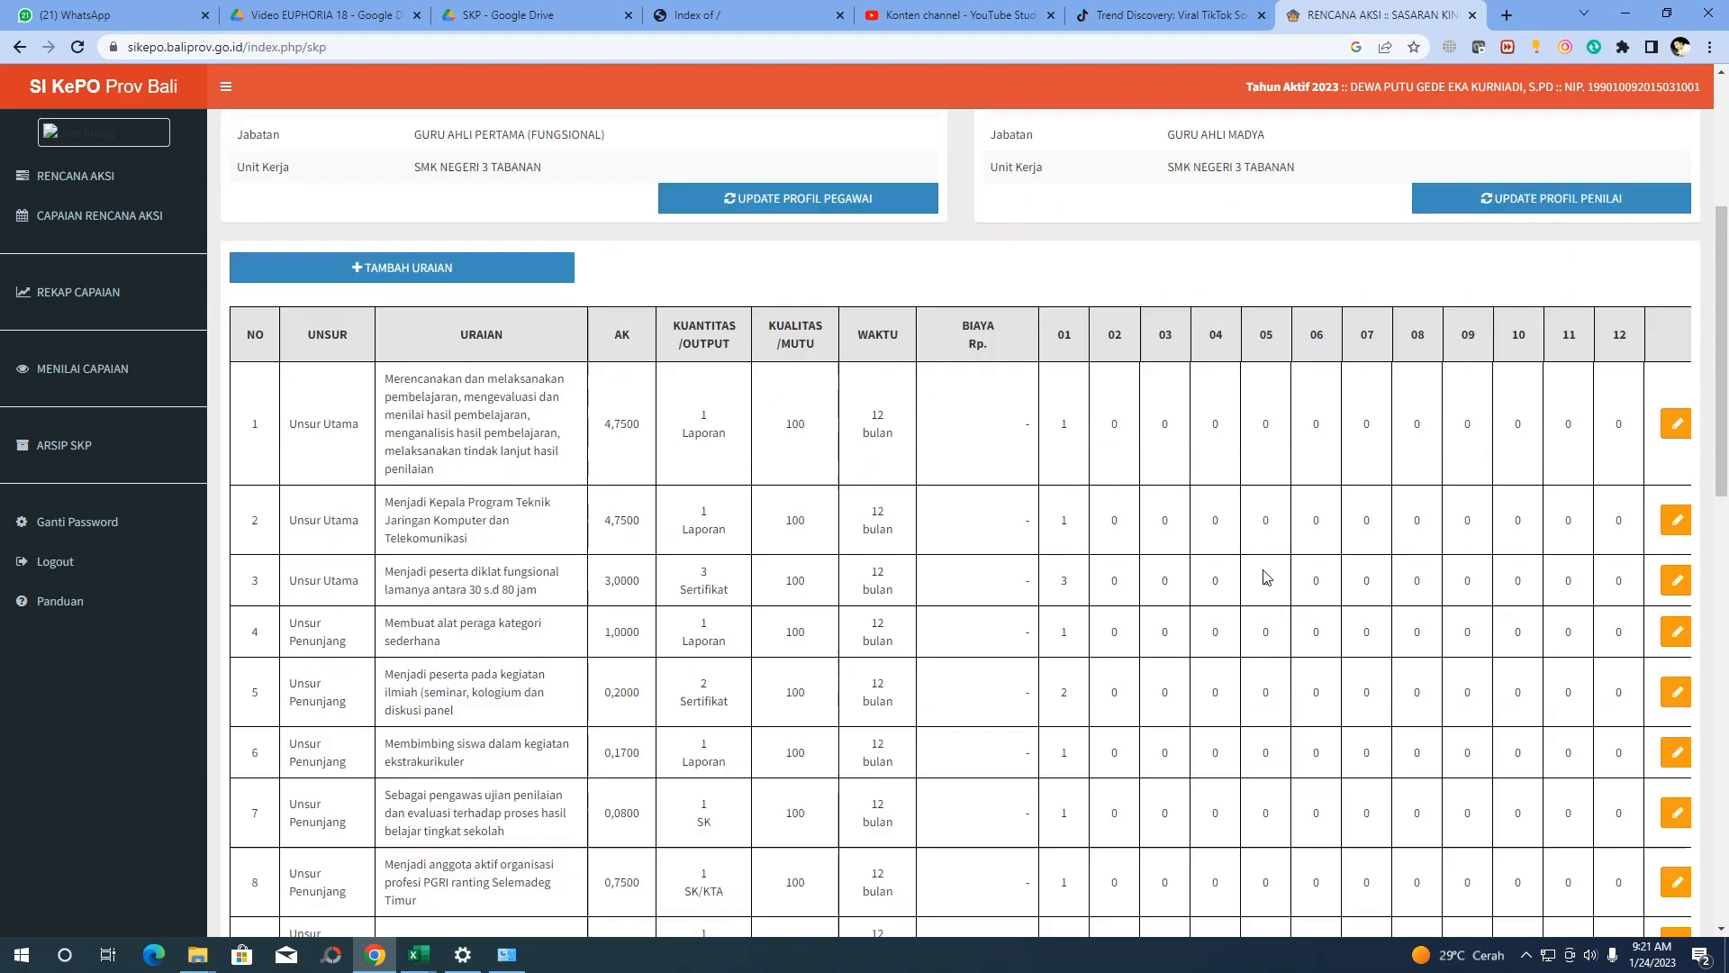
{"action": "scroll", "coordinate": [1119, 675], "scroll_direction": "down", "scroll_amount": 3}
{"action": "left_click_drag", "start_coordinate": [1161, 911], "coordinate": [1247, 912]}
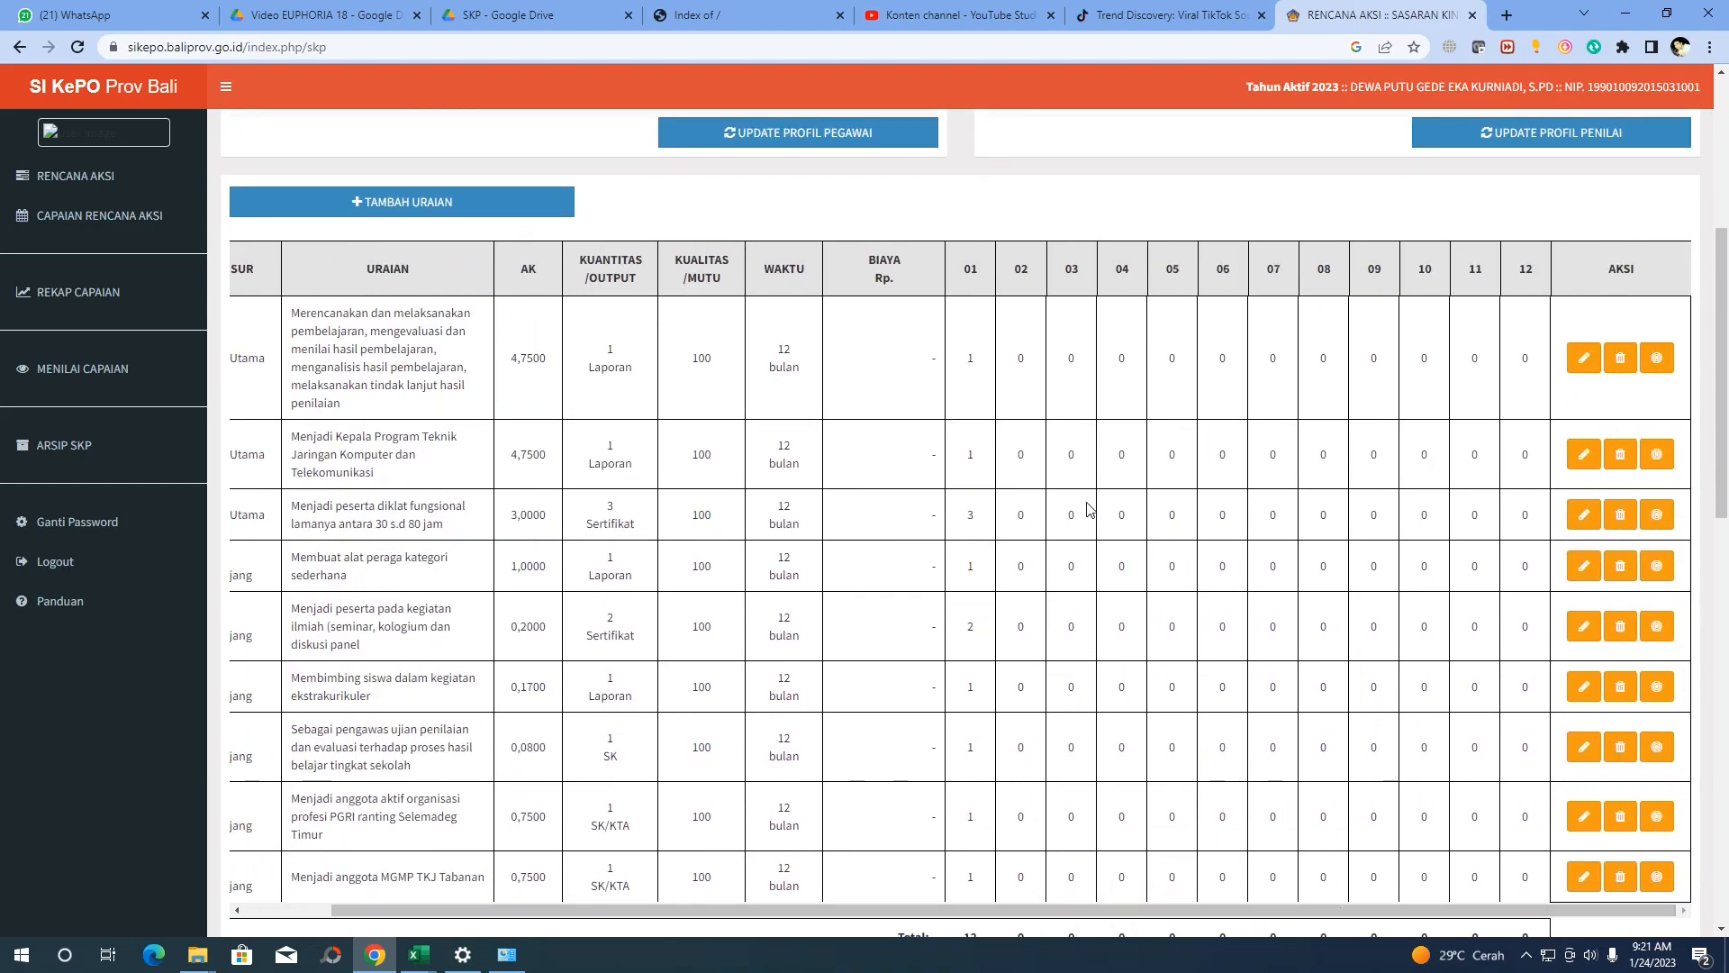
{"action": "left_click_drag", "start_coordinate": [1071, 910], "coordinate": [929, 914]}
{"action": "scroll", "coordinate": [953, 562], "scroll_direction": "down", "scroll_amount": 2}
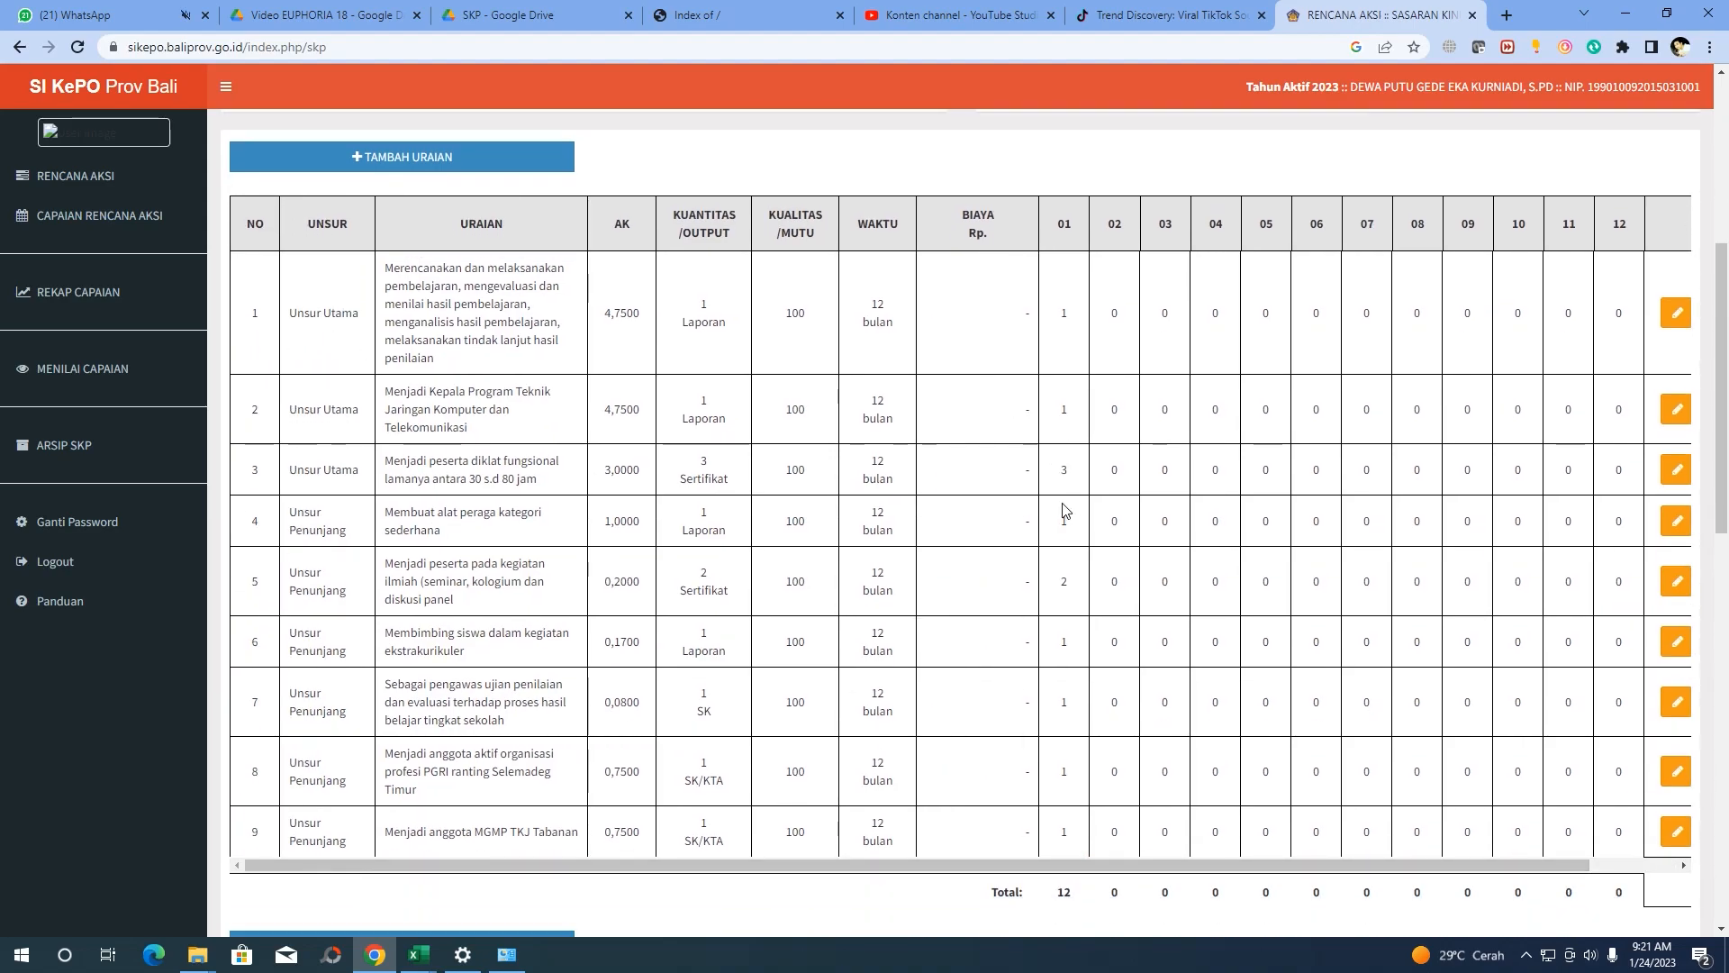
{"action": "scroll", "coordinate": [483, 174], "scroll_direction": "up", "scroll_amount": 2}
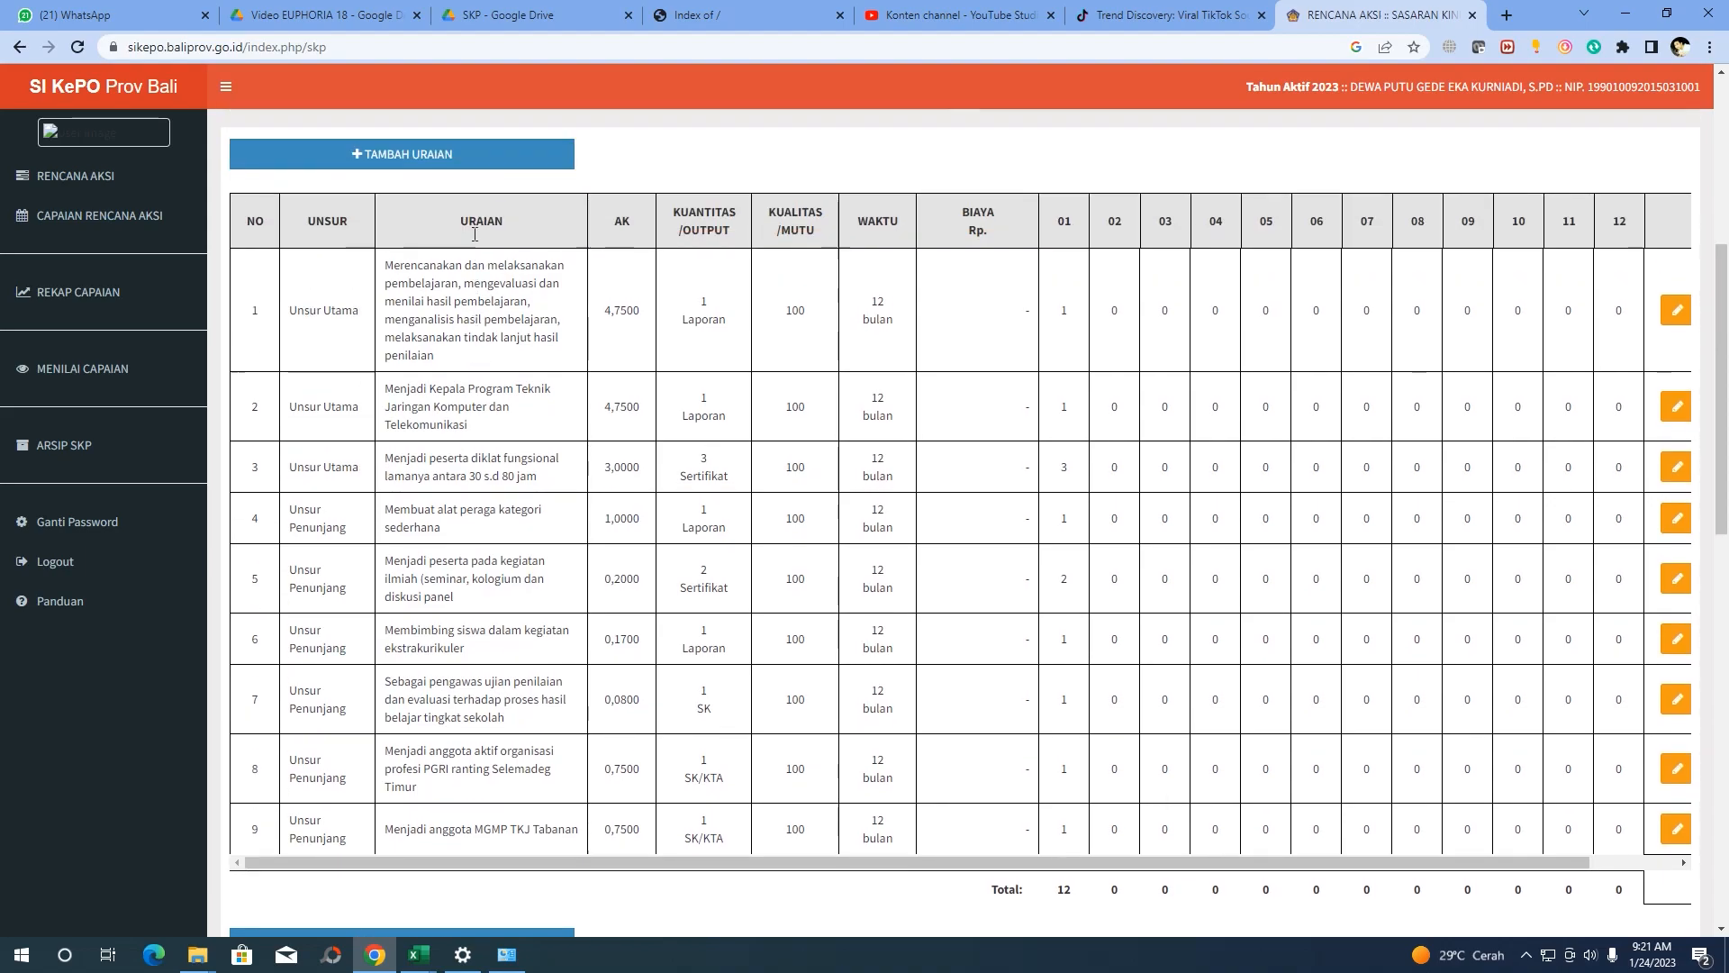
{"action": "scroll", "coordinate": [496, 252], "scroll_direction": "down", "scroll_amount": 1}
{"action": "scroll", "coordinate": [509, 335], "scroll_direction": "down", "scroll_amount": 1}
{"action": "scroll", "coordinate": [509, 335], "scroll_direction": "up", "scroll_amount": 1}
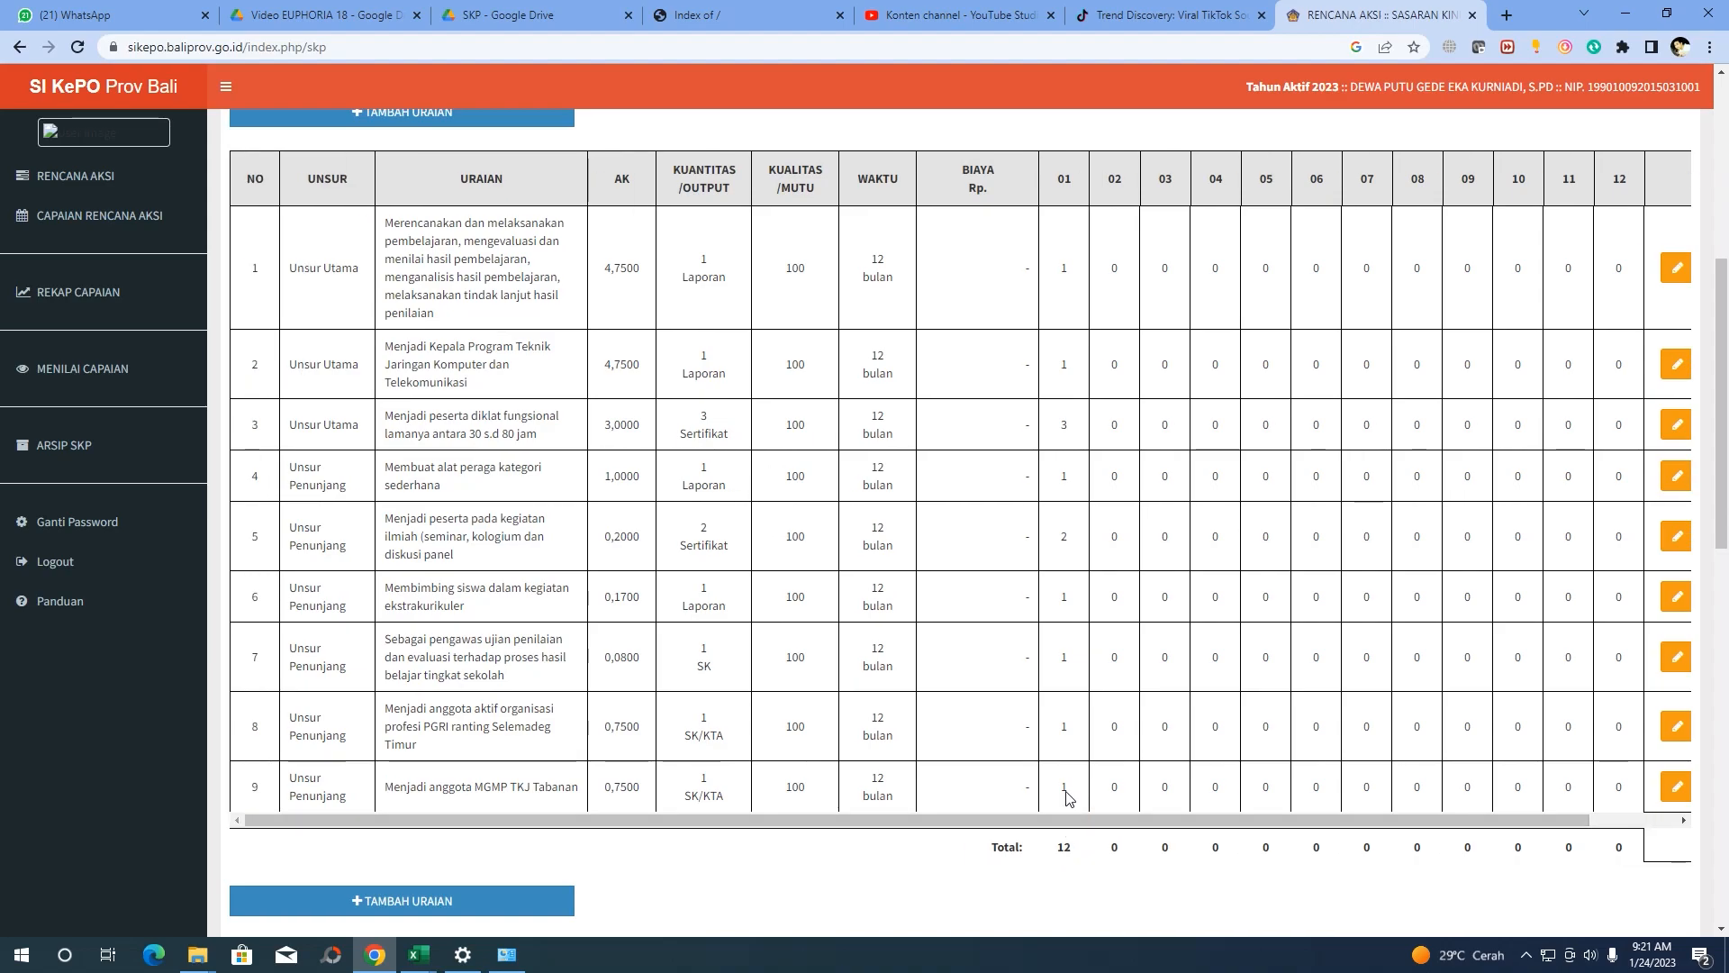
{"action": "scroll", "coordinate": [1065, 783], "scroll_direction": "down", "scroll_amount": 4}
{"action": "scroll", "coordinate": [1059, 711], "scroll_direction": "up", "scroll_amount": 2}
{"action": "left_click_drag", "start_coordinate": [1071, 668], "coordinate": [1057, 676]}
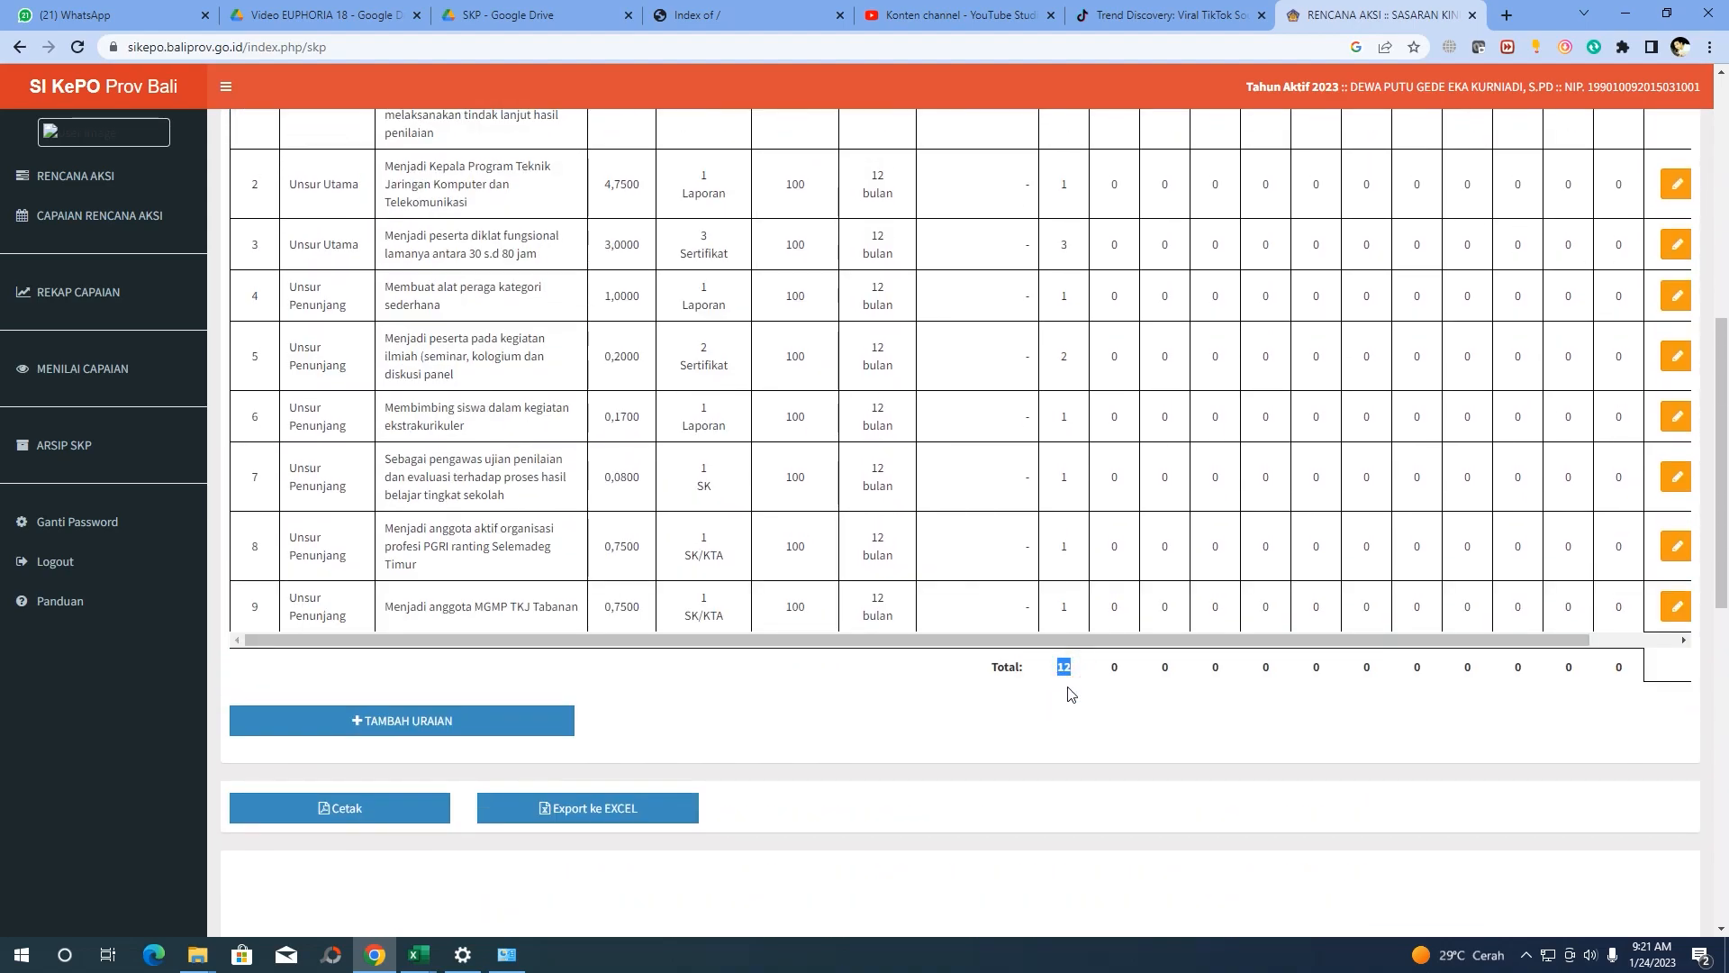
{"action": "scroll", "coordinate": [1072, 689], "scroll_direction": "up", "scroll_amount": 1}
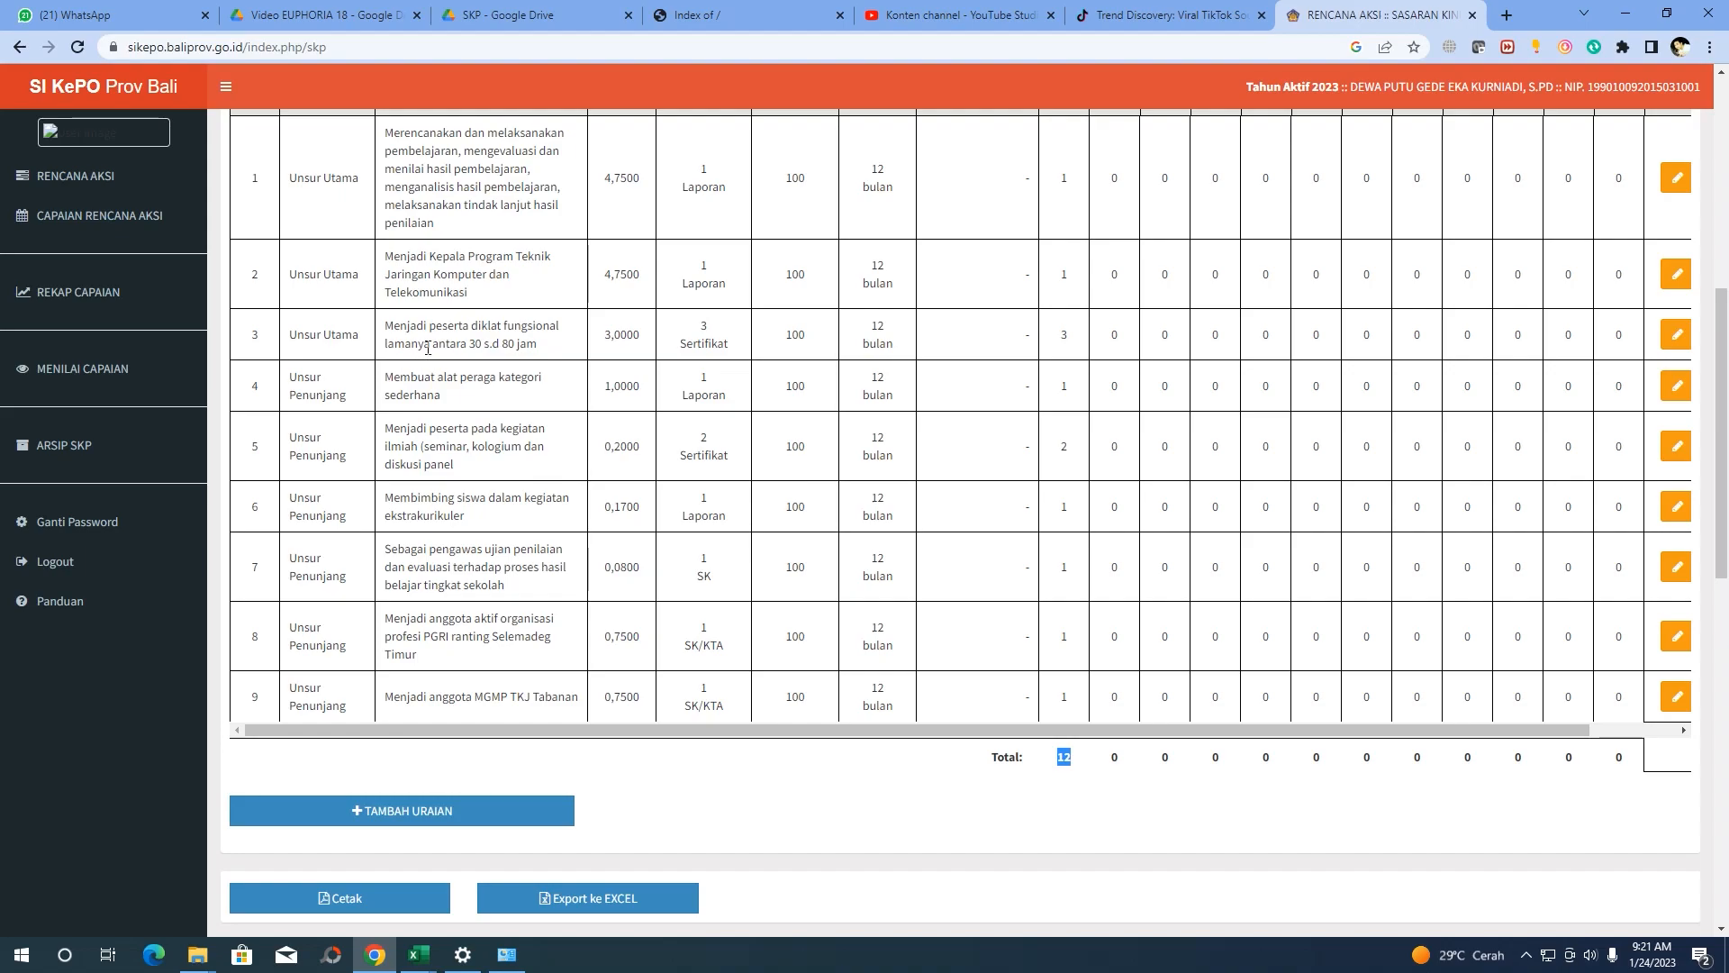
{"action": "double_click", "coordinate": [1065, 336]}
{"action": "double_click", "coordinate": [1064, 388]}
{"action": "left_click", "coordinate": [1051, 557]}
{"action": "scroll", "coordinate": [864, 457], "scroll_direction": "up", "scroll_amount": 1}
{"action": "scroll", "coordinate": [900, 504], "scroll_direction": "down", "scroll_amount": 2}
{"action": "left_click_drag", "start_coordinate": [1079, 676], "coordinate": [1052, 676]}
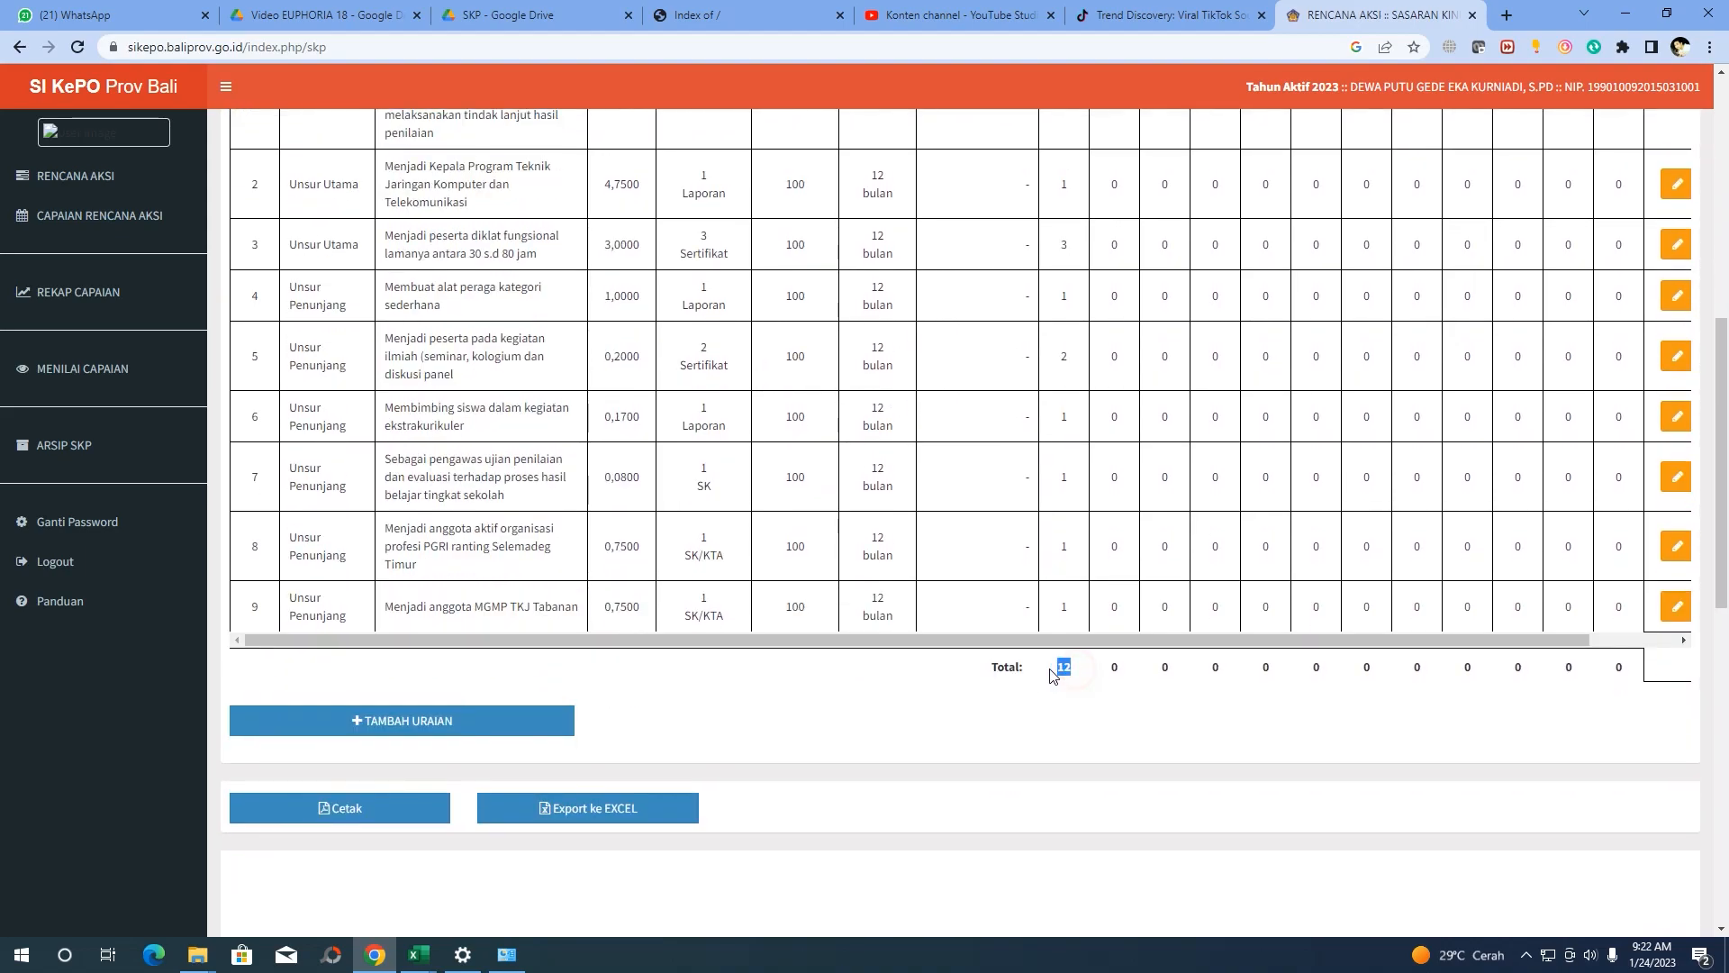
{"action": "scroll", "coordinate": [1058, 675], "scroll_direction": "up", "scroll_amount": 2}
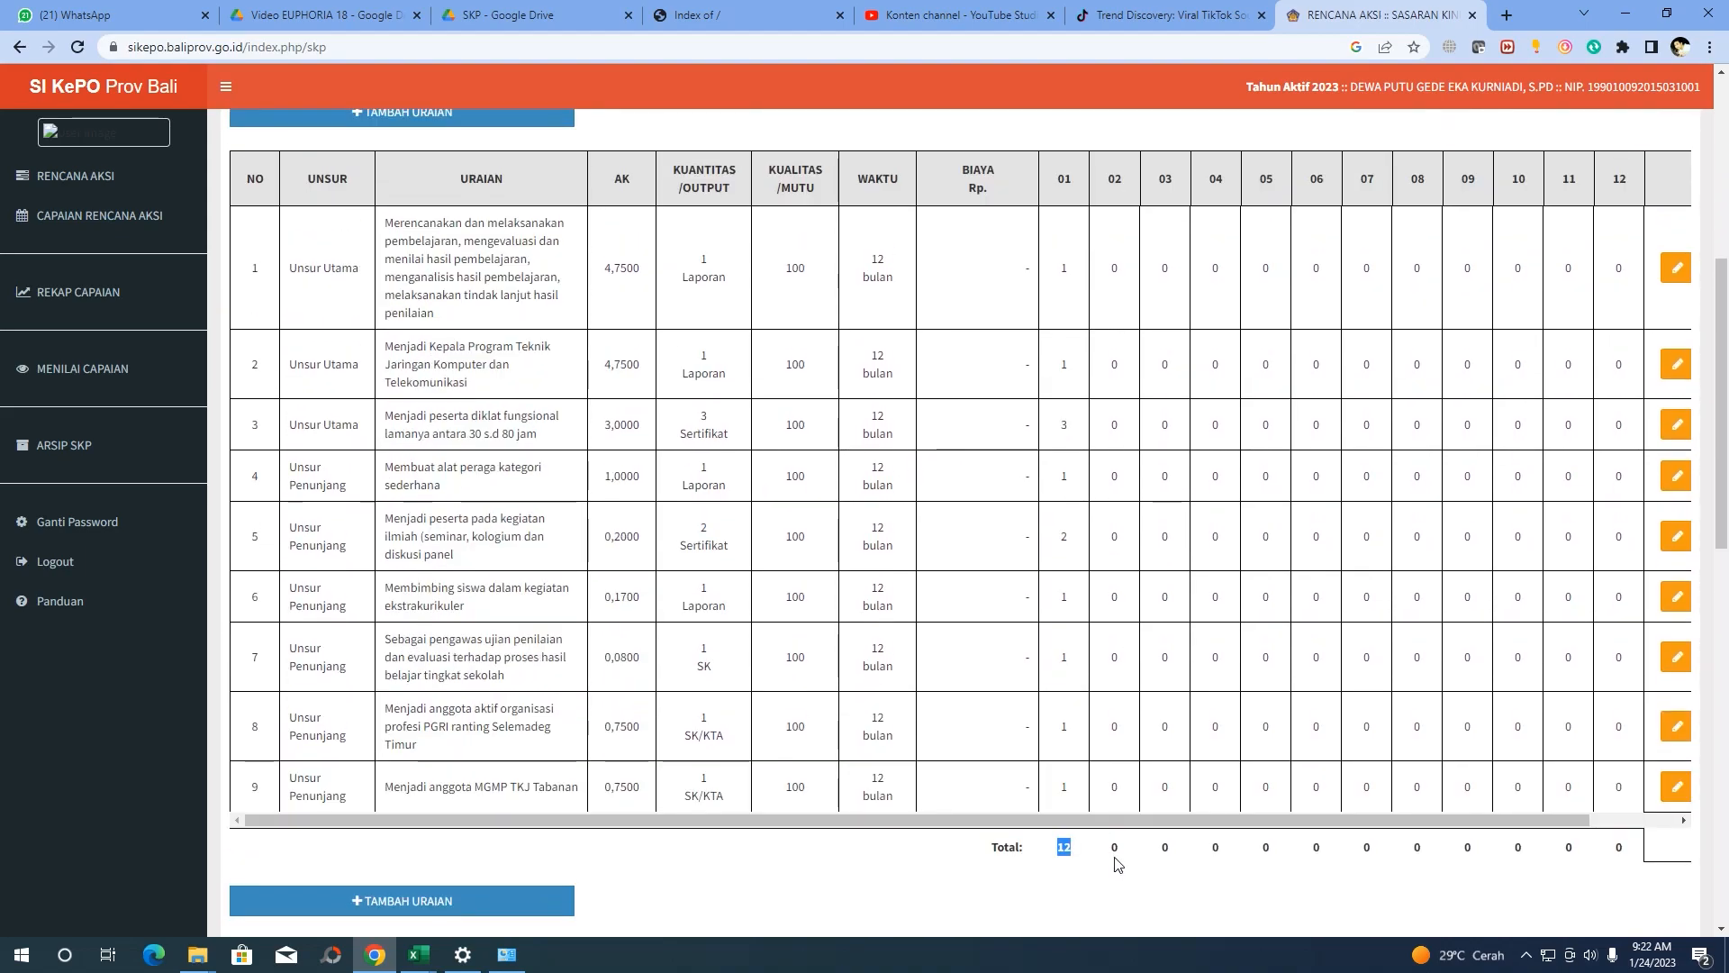
{"action": "scroll", "coordinate": [1112, 824], "scroll_direction": "right", "scroll_amount": 2}
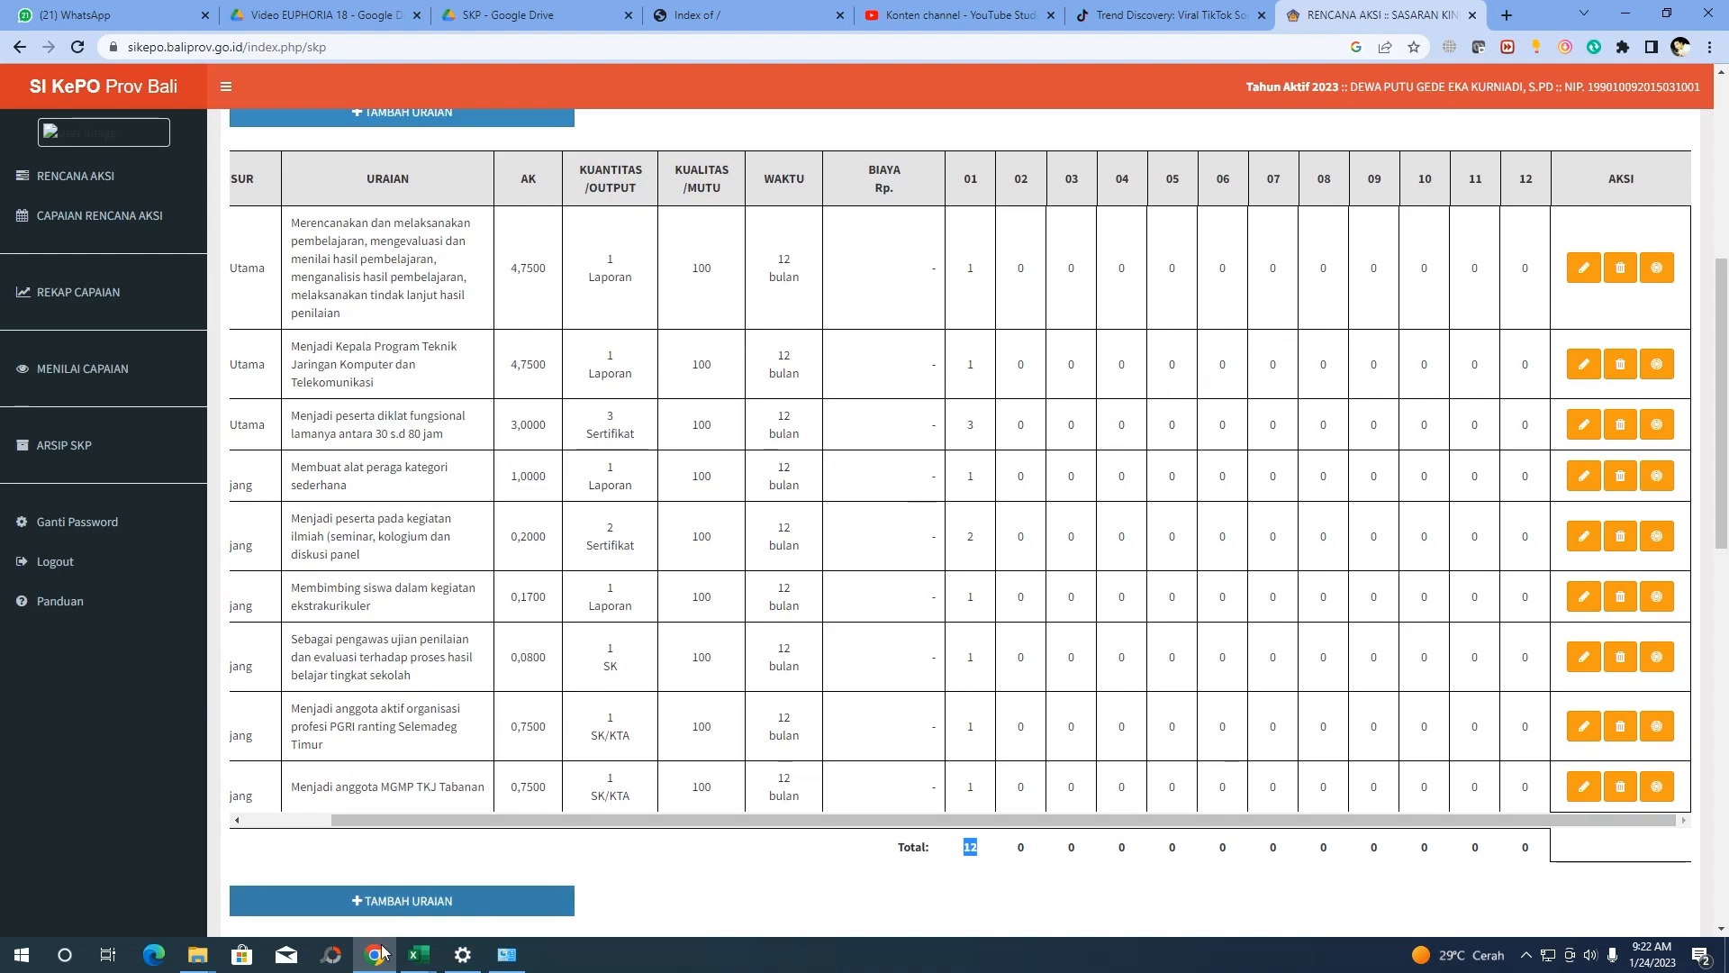
Bring up SKP Sikepo 2022.xlsx and check the monthly targets in rows 13, 17 and 19
{"action": "left_click", "coordinate": [419, 955]}
{"action": "left_click", "coordinate": [423, 881]}
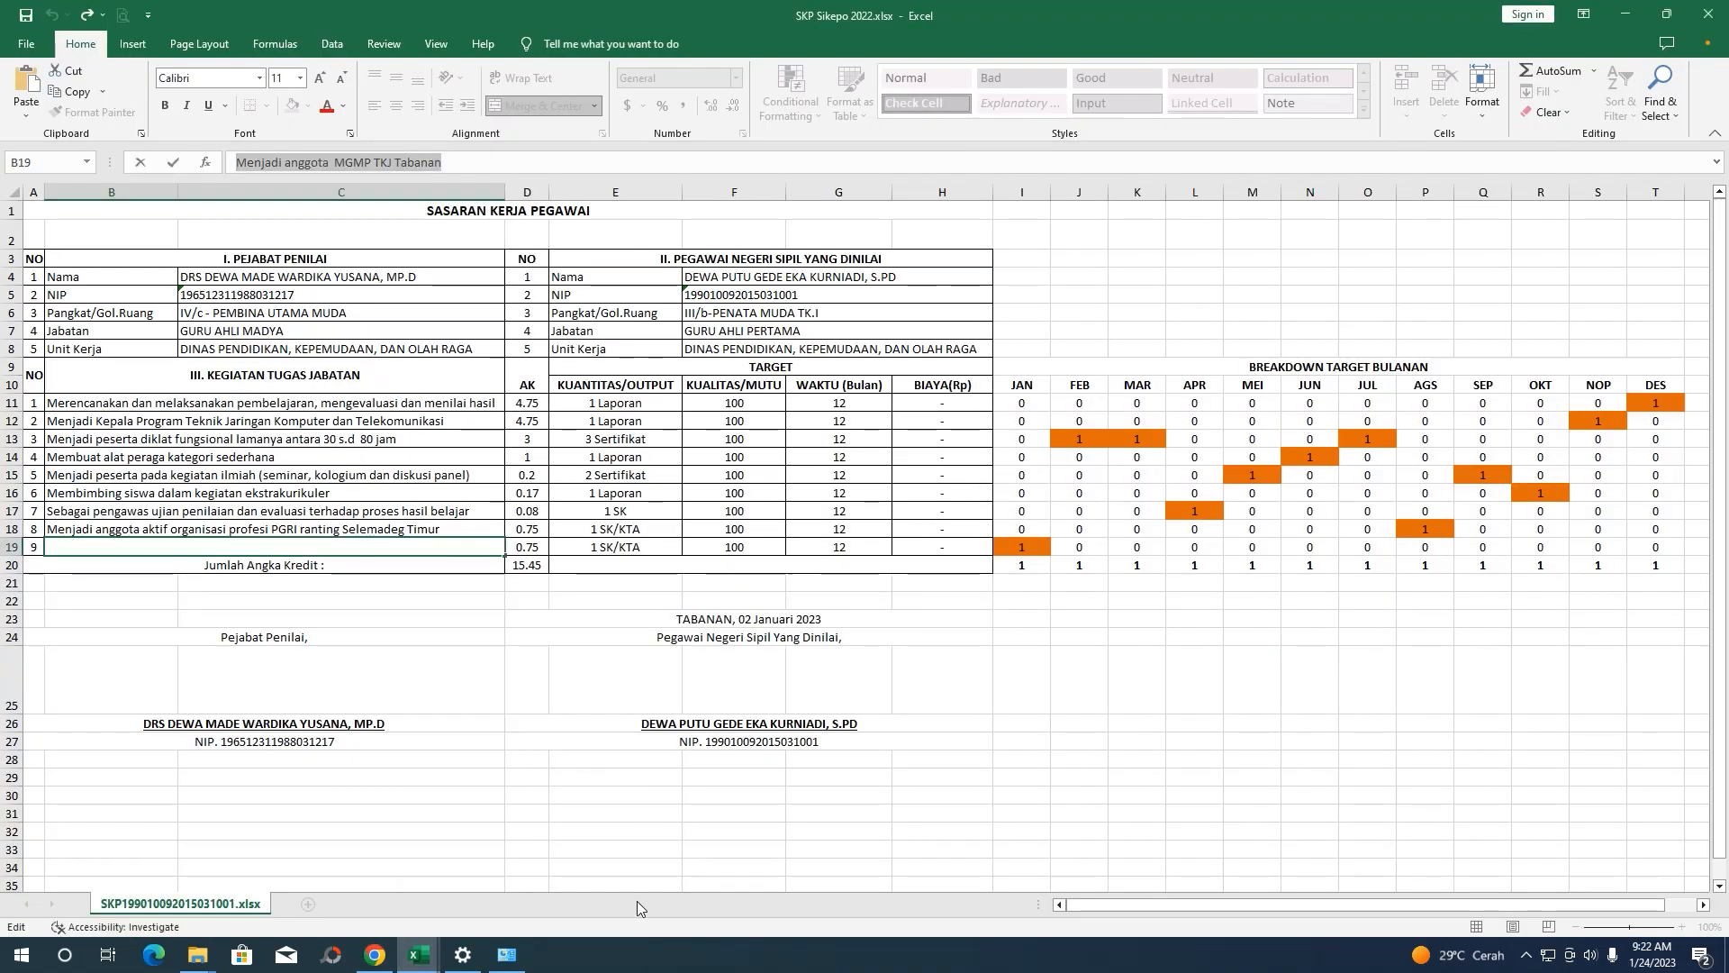
{"action": "left_click_drag", "start_coordinate": [1101, 917], "coordinate": [1131, 917]}
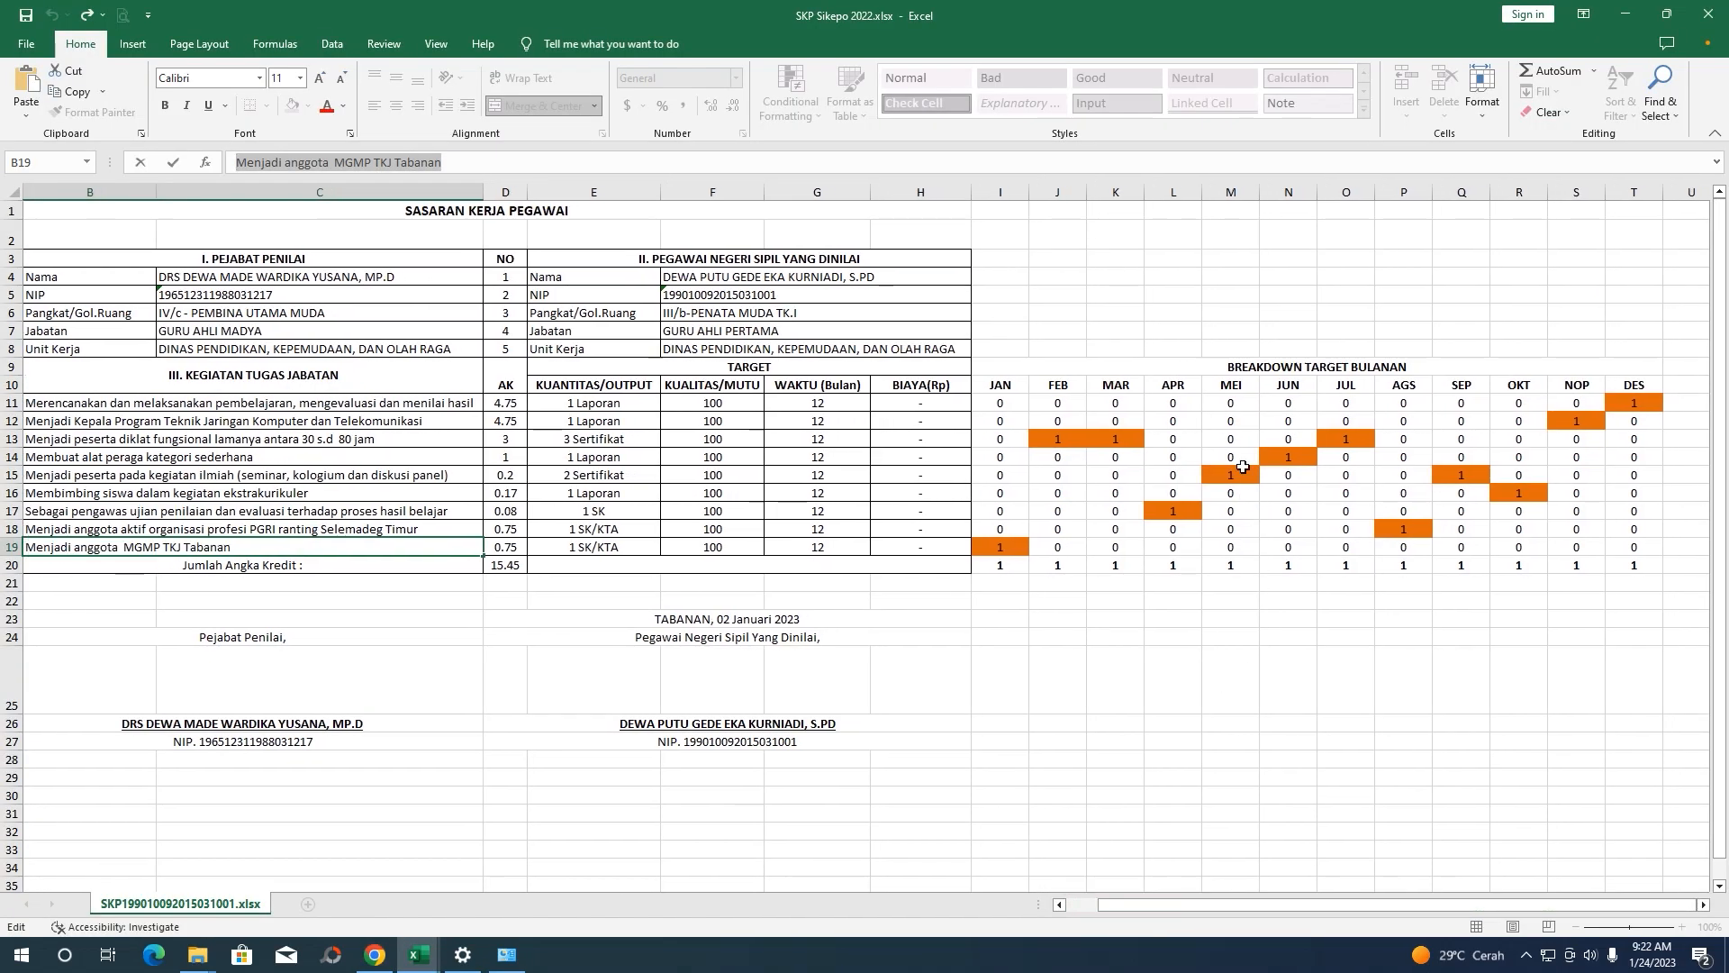
{"action": "left_click", "coordinate": [1002, 546]}
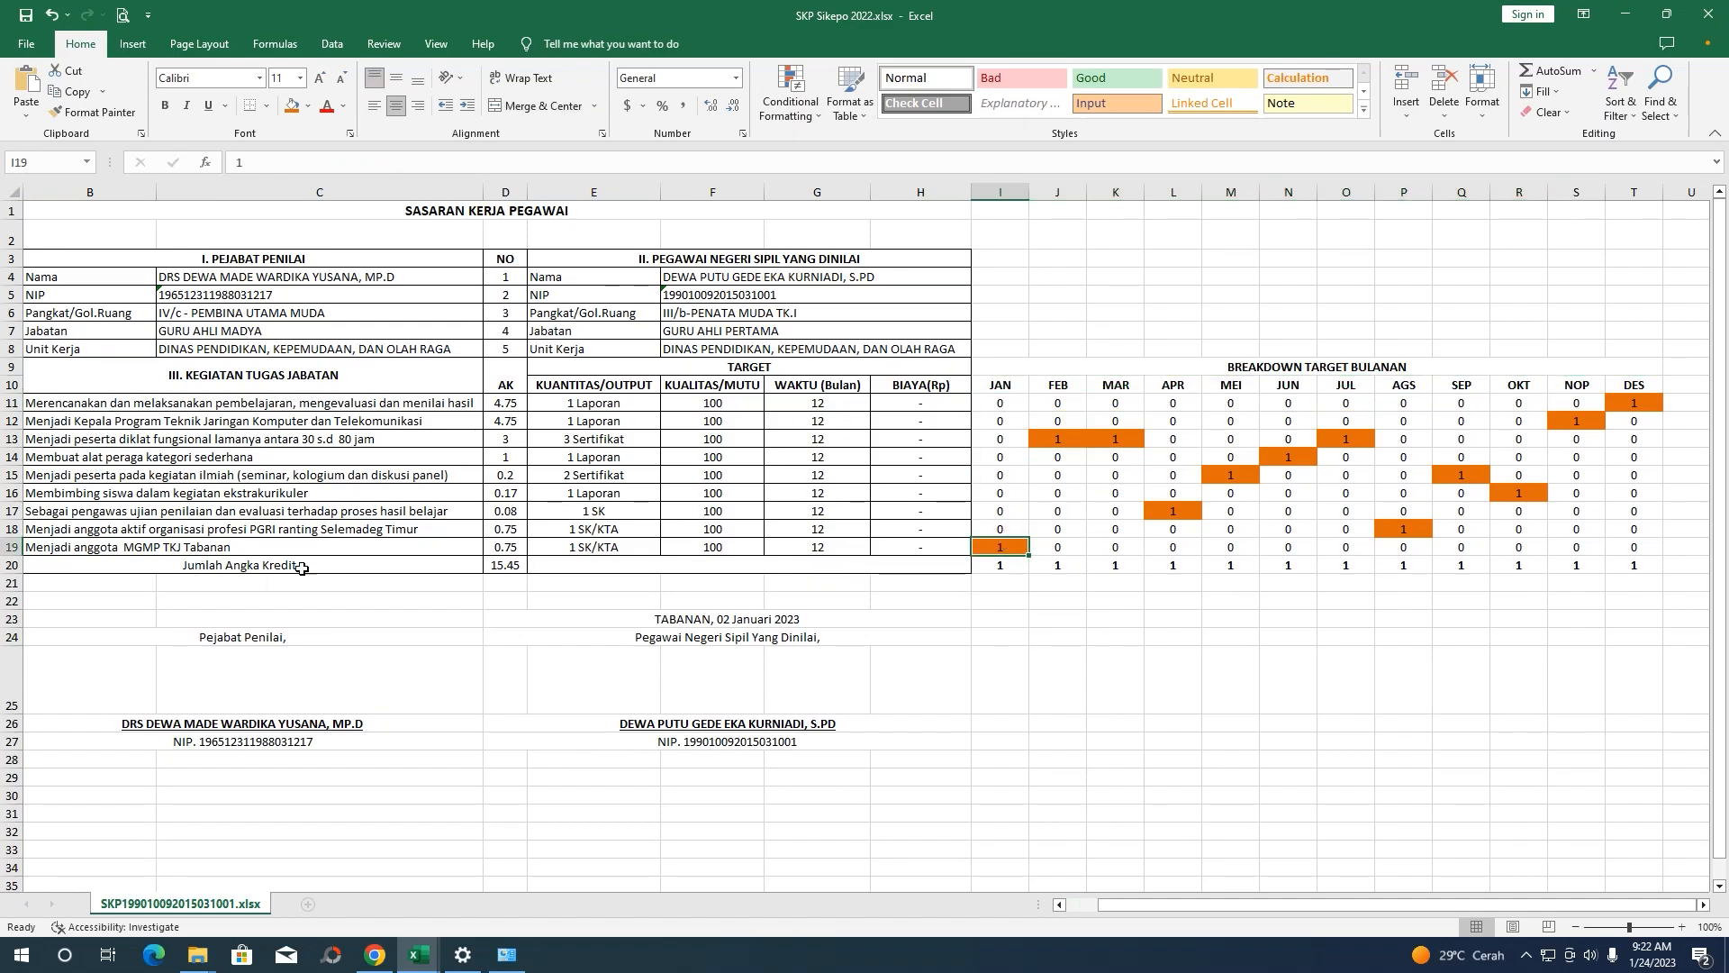
{"action": "left_click", "coordinate": [1058, 549]}
{"action": "left_click", "coordinate": [1080, 441]}
{"action": "left_click", "coordinate": [1117, 507]}
{"action": "left_click", "coordinate": [1171, 512]}
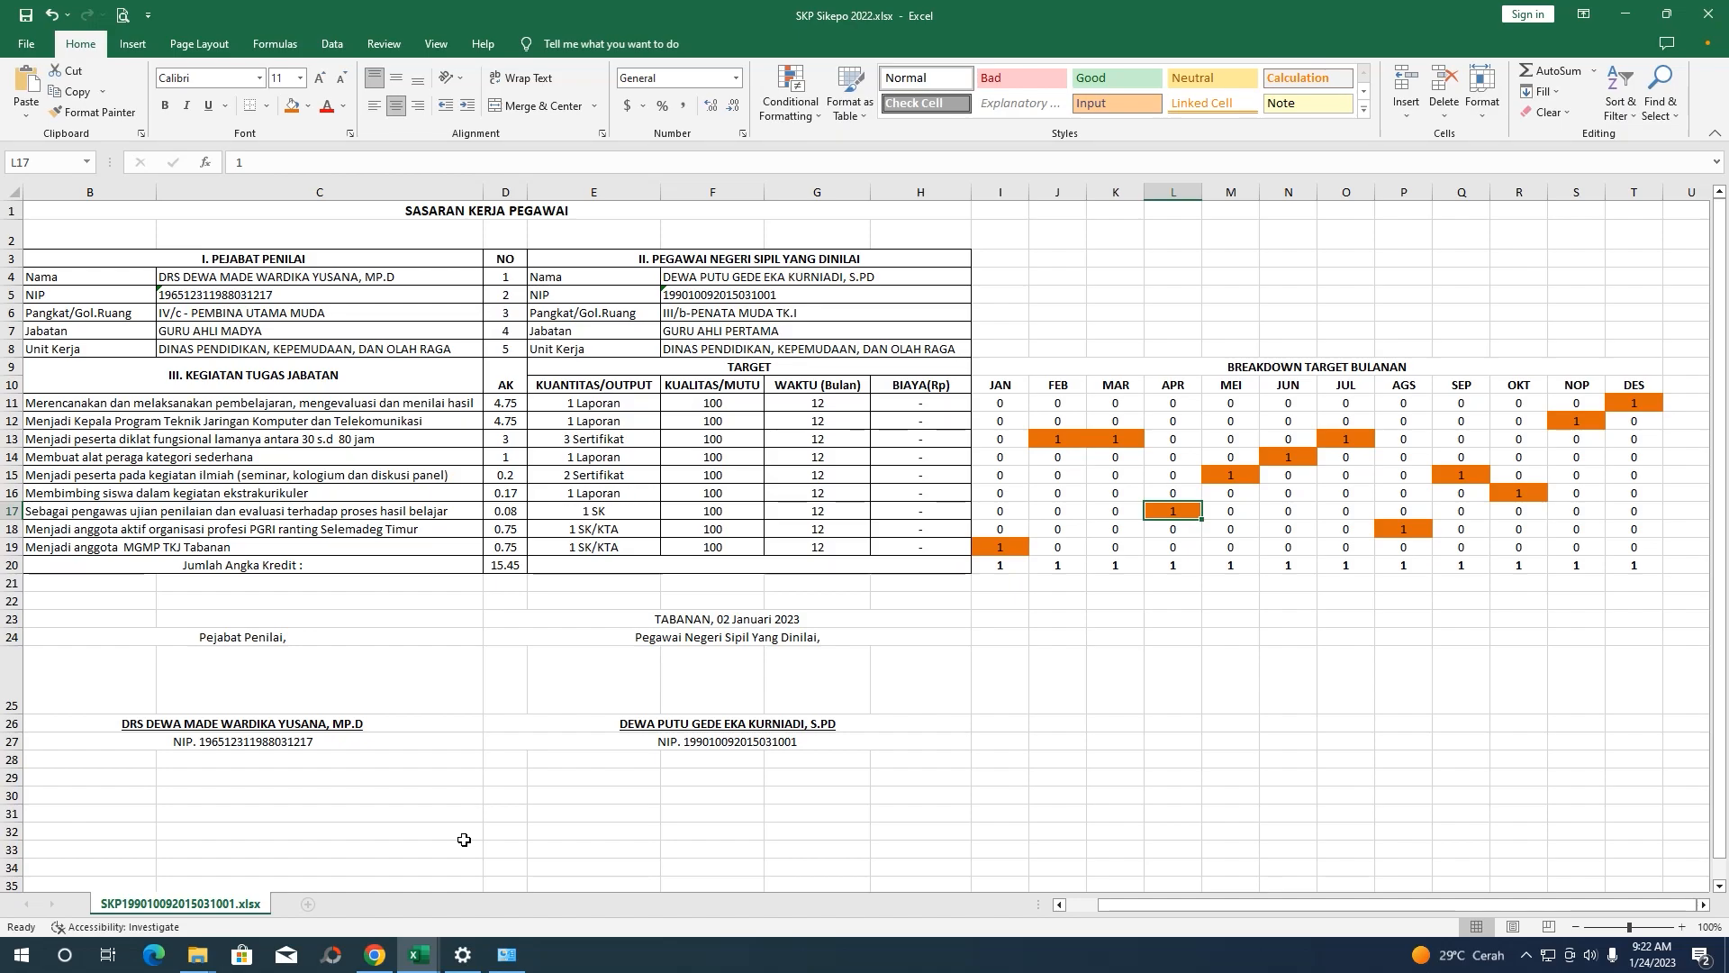
Review the nine action-plan activities, all still targeted in month 01 and totalling 12
{"action": "left_click", "coordinate": [375, 955]}
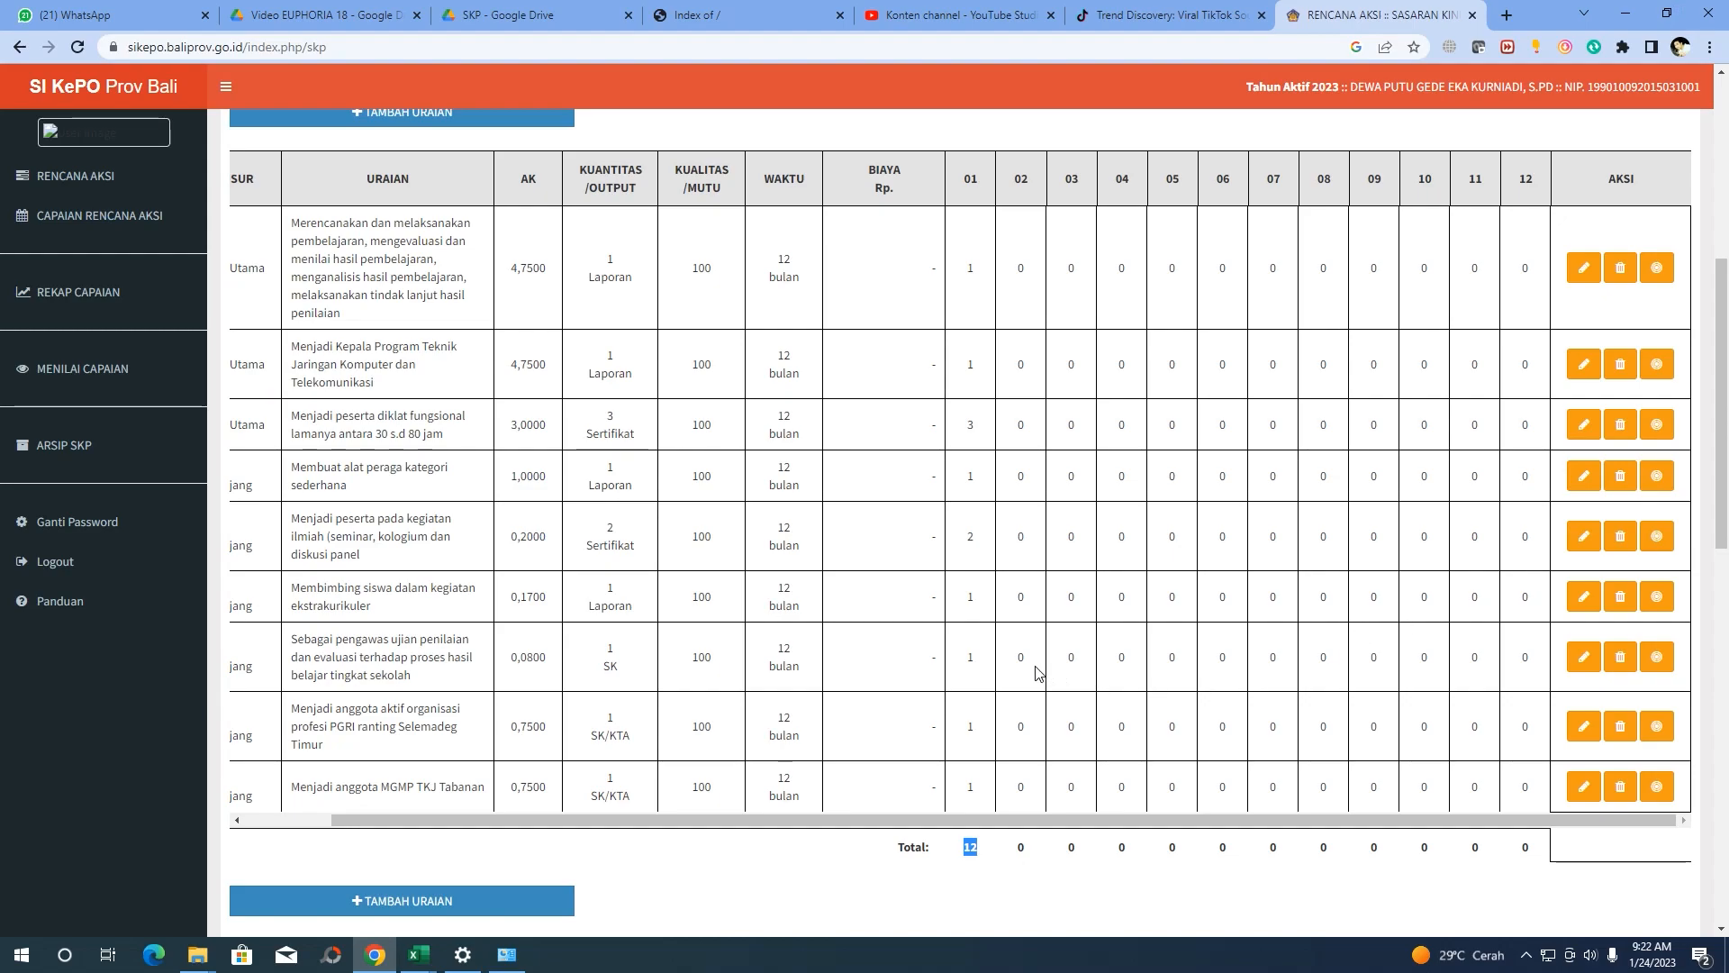
{"action": "scroll", "coordinate": [1037, 672], "scroll_direction": "down", "scroll_amount": 1}
{"action": "left_click_drag", "start_coordinate": [1073, 726], "coordinate": [745, 740]}
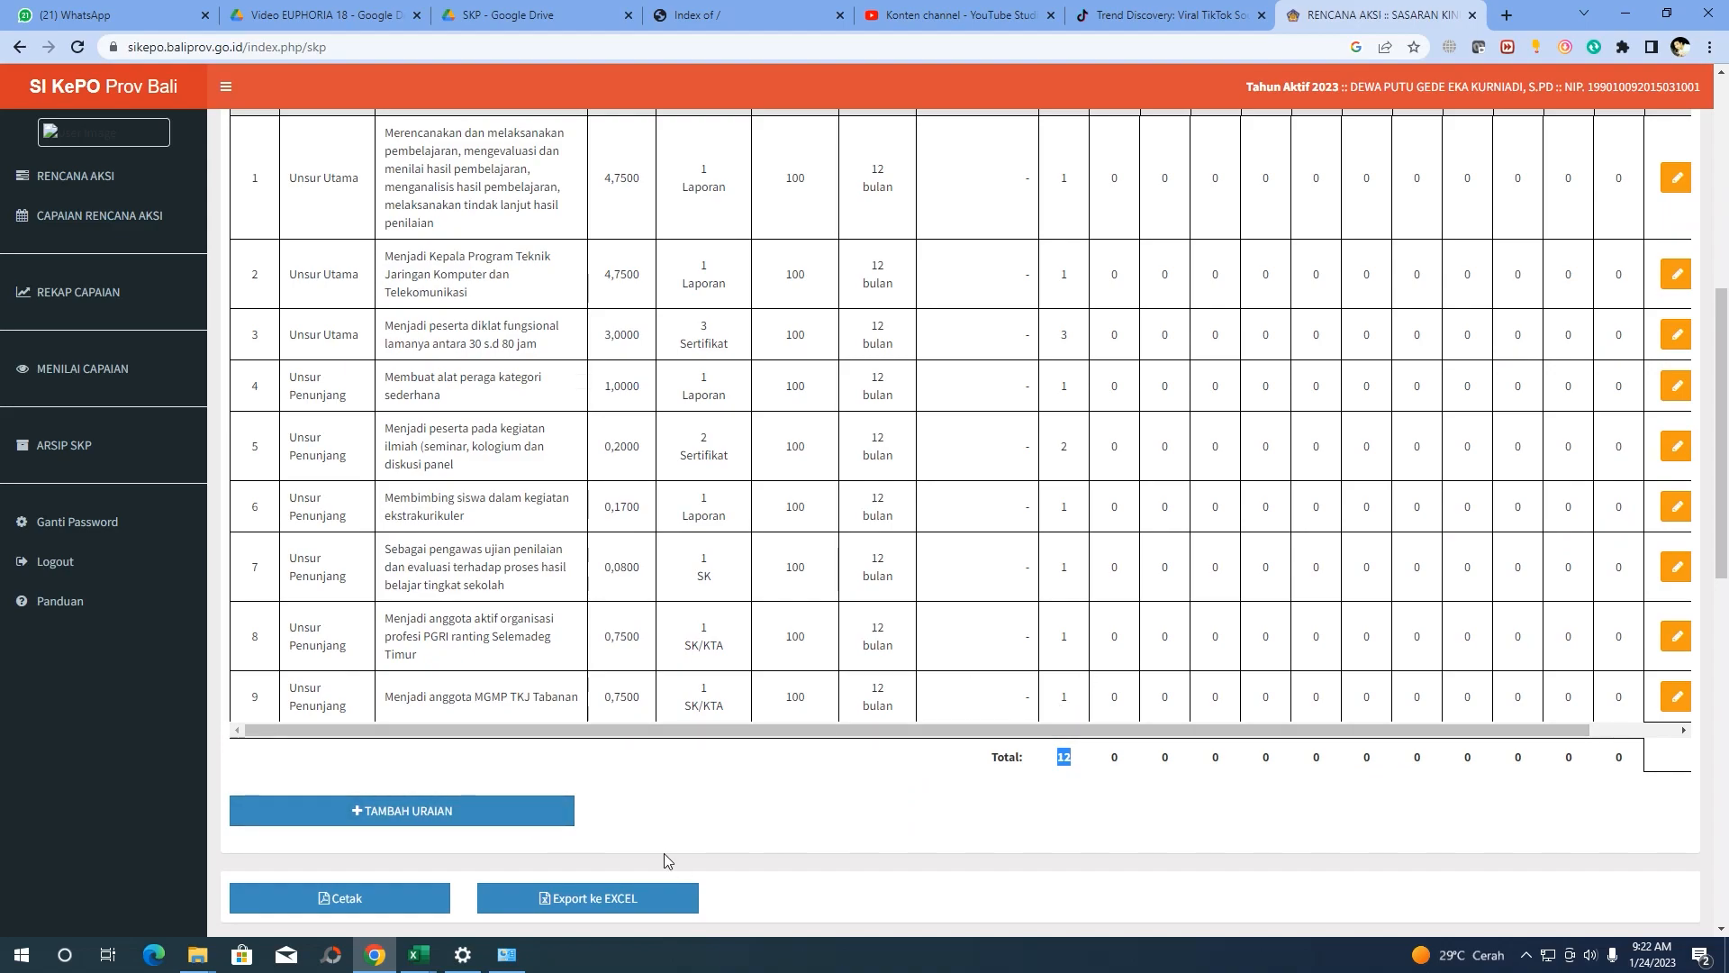
{"action": "scroll", "coordinate": [1136, 682], "scroll_direction": "down", "scroll_amount": 1}
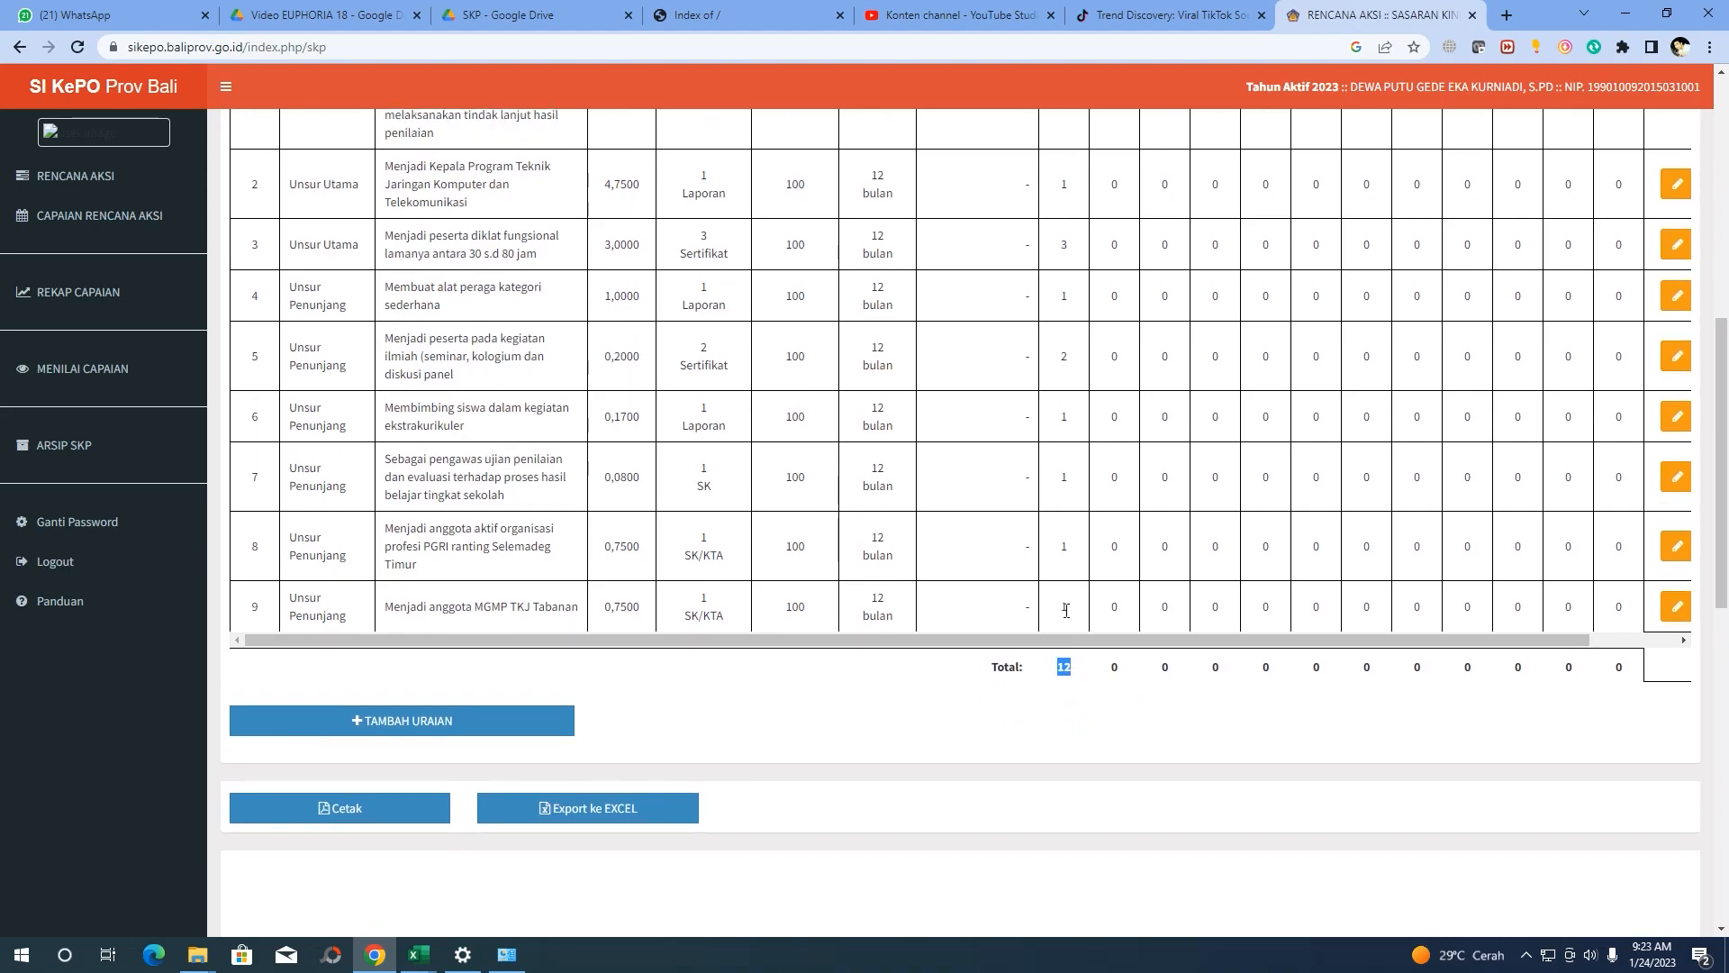
{"action": "left_click_drag", "start_coordinate": [442, 607], "coordinate": [622, 607]}
{"action": "left_click_drag", "start_coordinate": [1083, 616], "coordinate": [1054, 616]}
{"action": "mouse_move", "coordinate": [419, 955]}
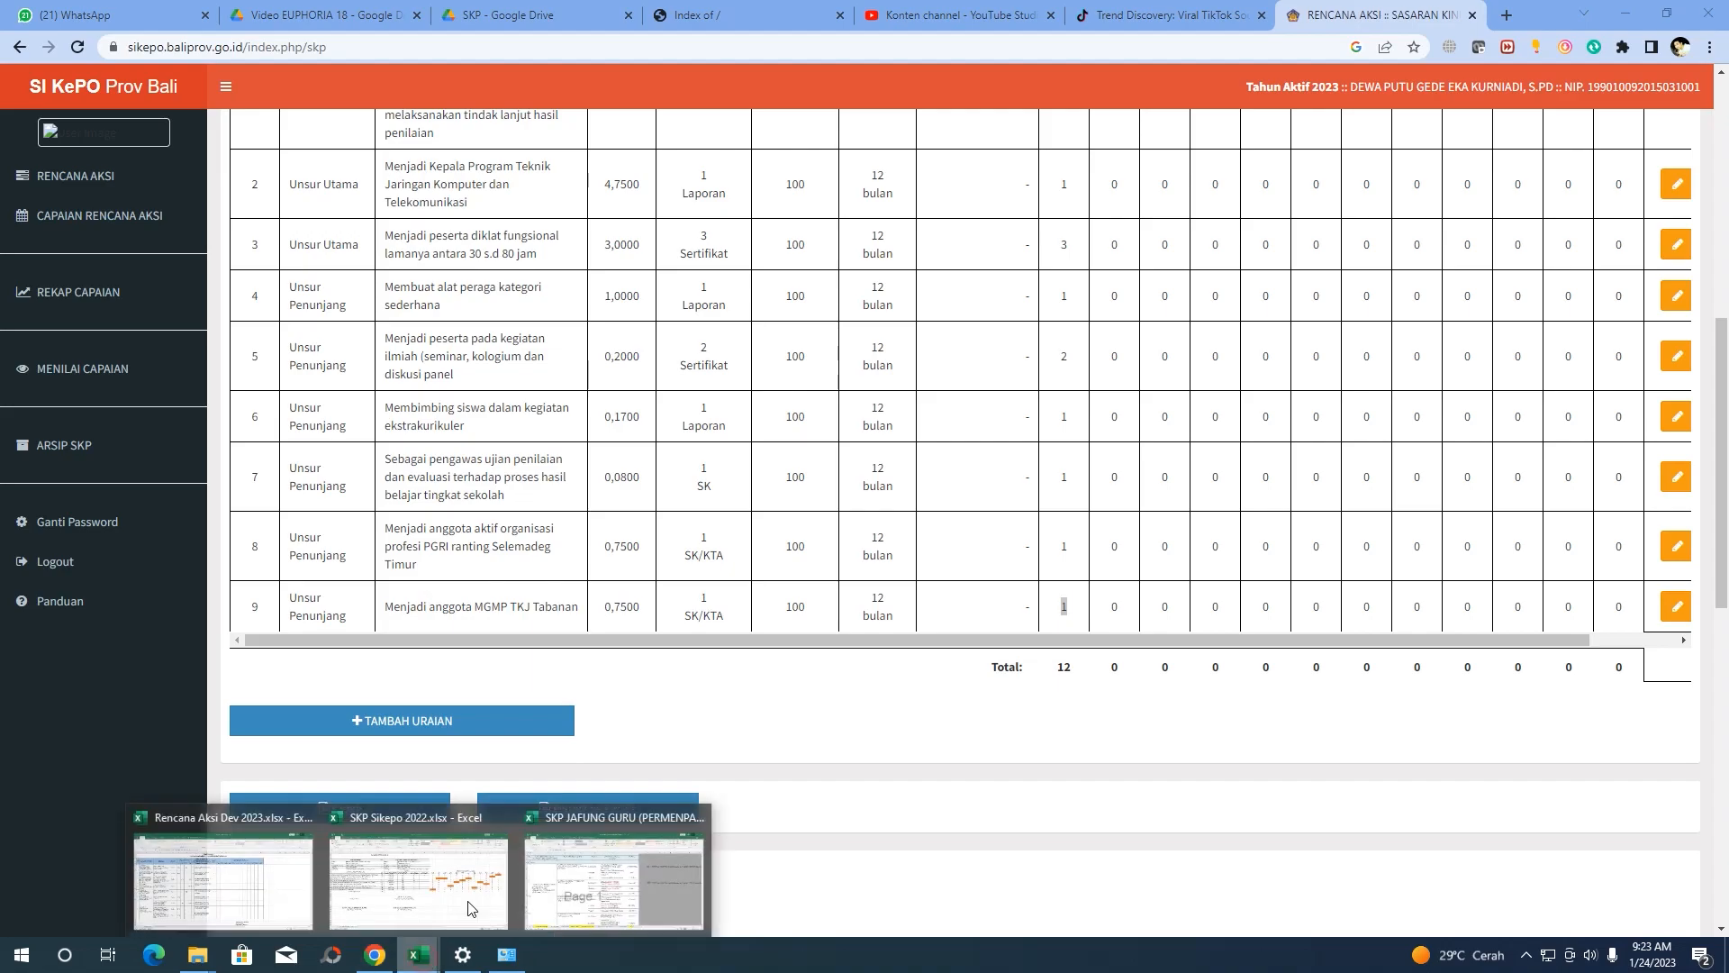
{"action": "mouse_move", "coordinate": [612, 883]}
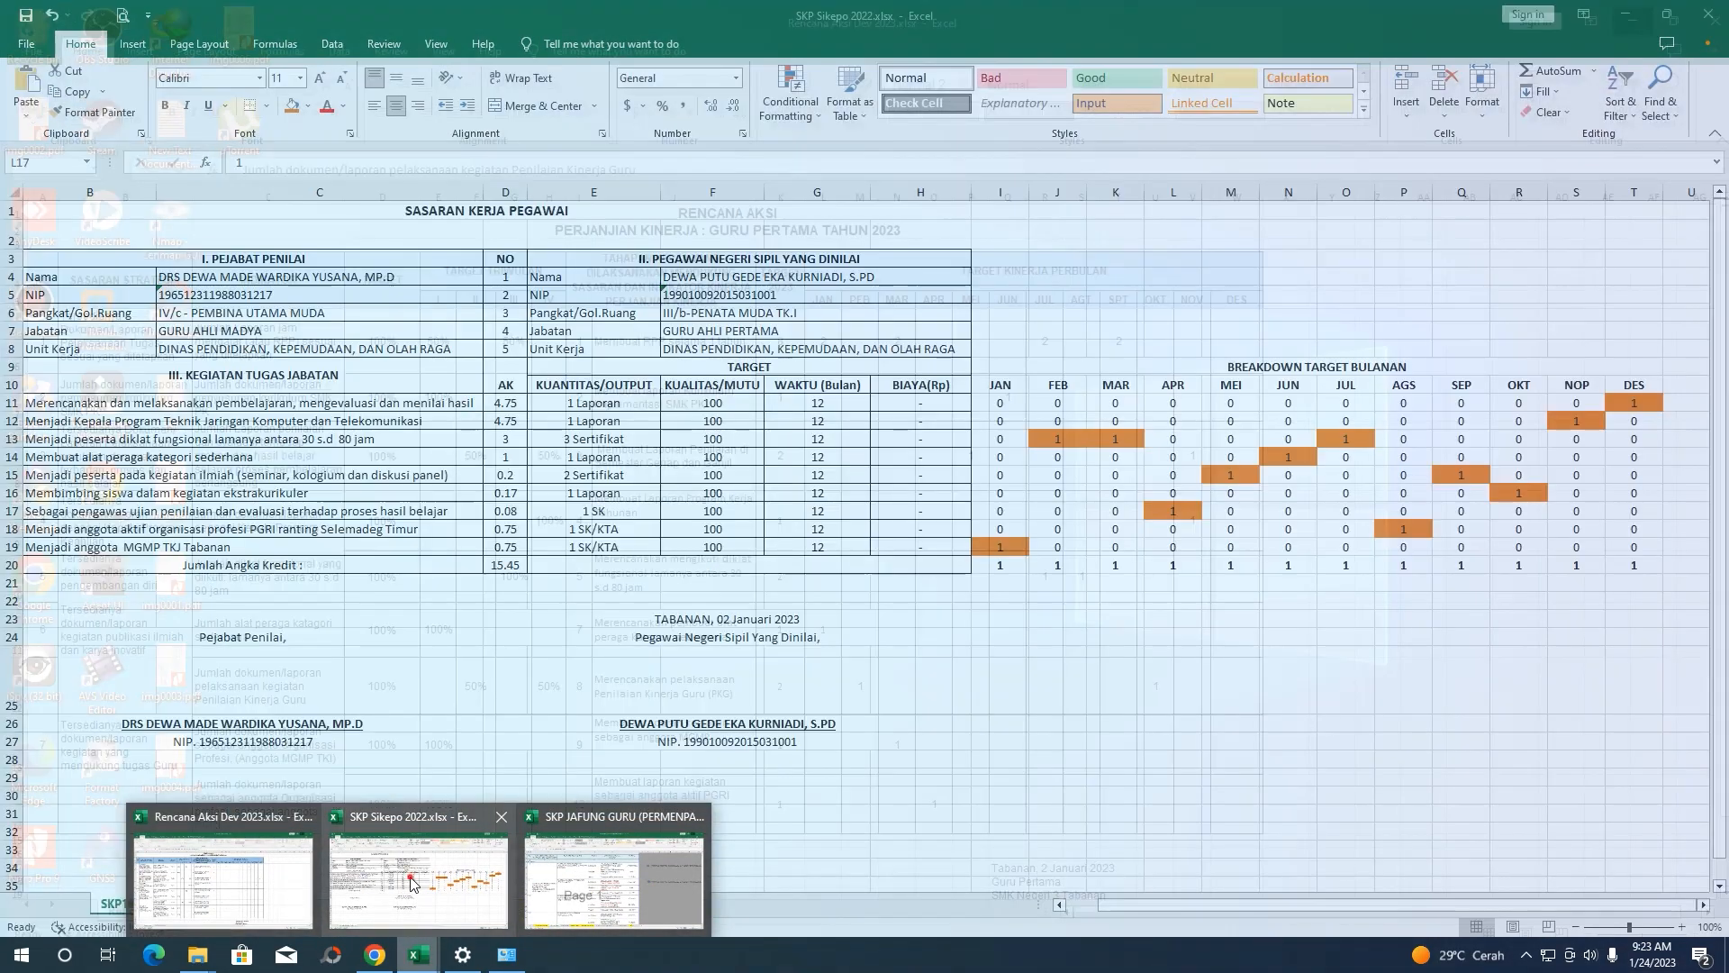
{"action": "left_click", "coordinate": [413, 878]}
{"action": "left_click_drag", "start_coordinate": [1055, 441], "coordinate": [429, 443]}
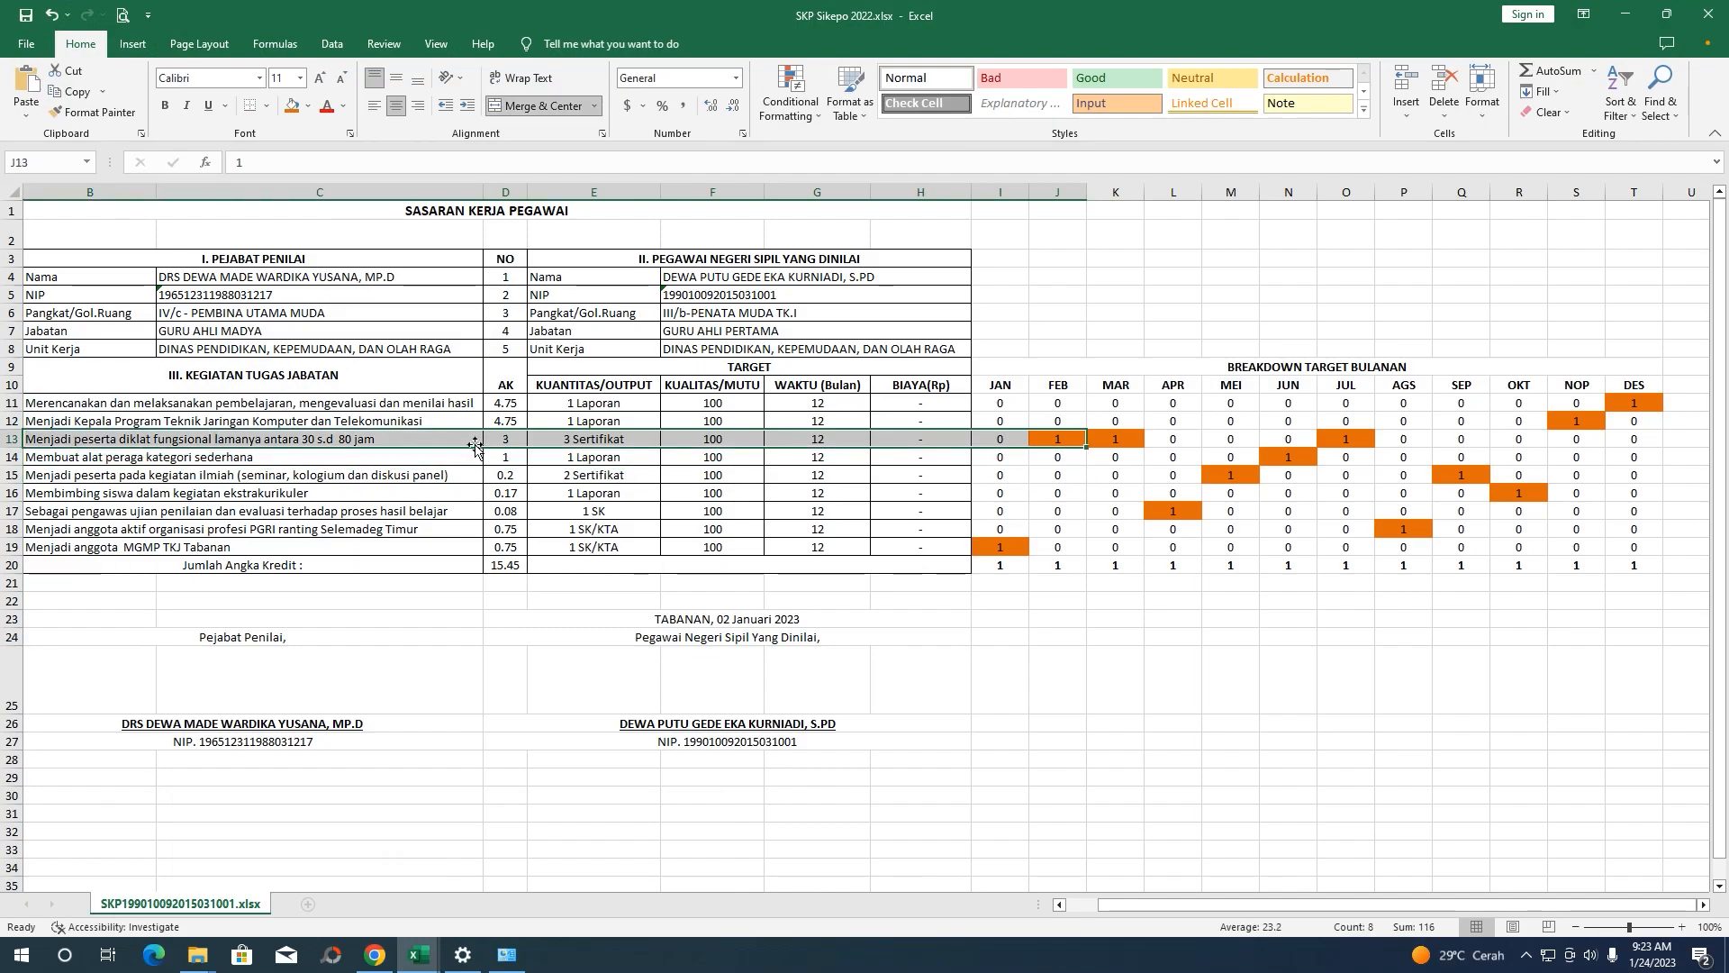
{"action": "left_click", "coordinate": [501, 505]}
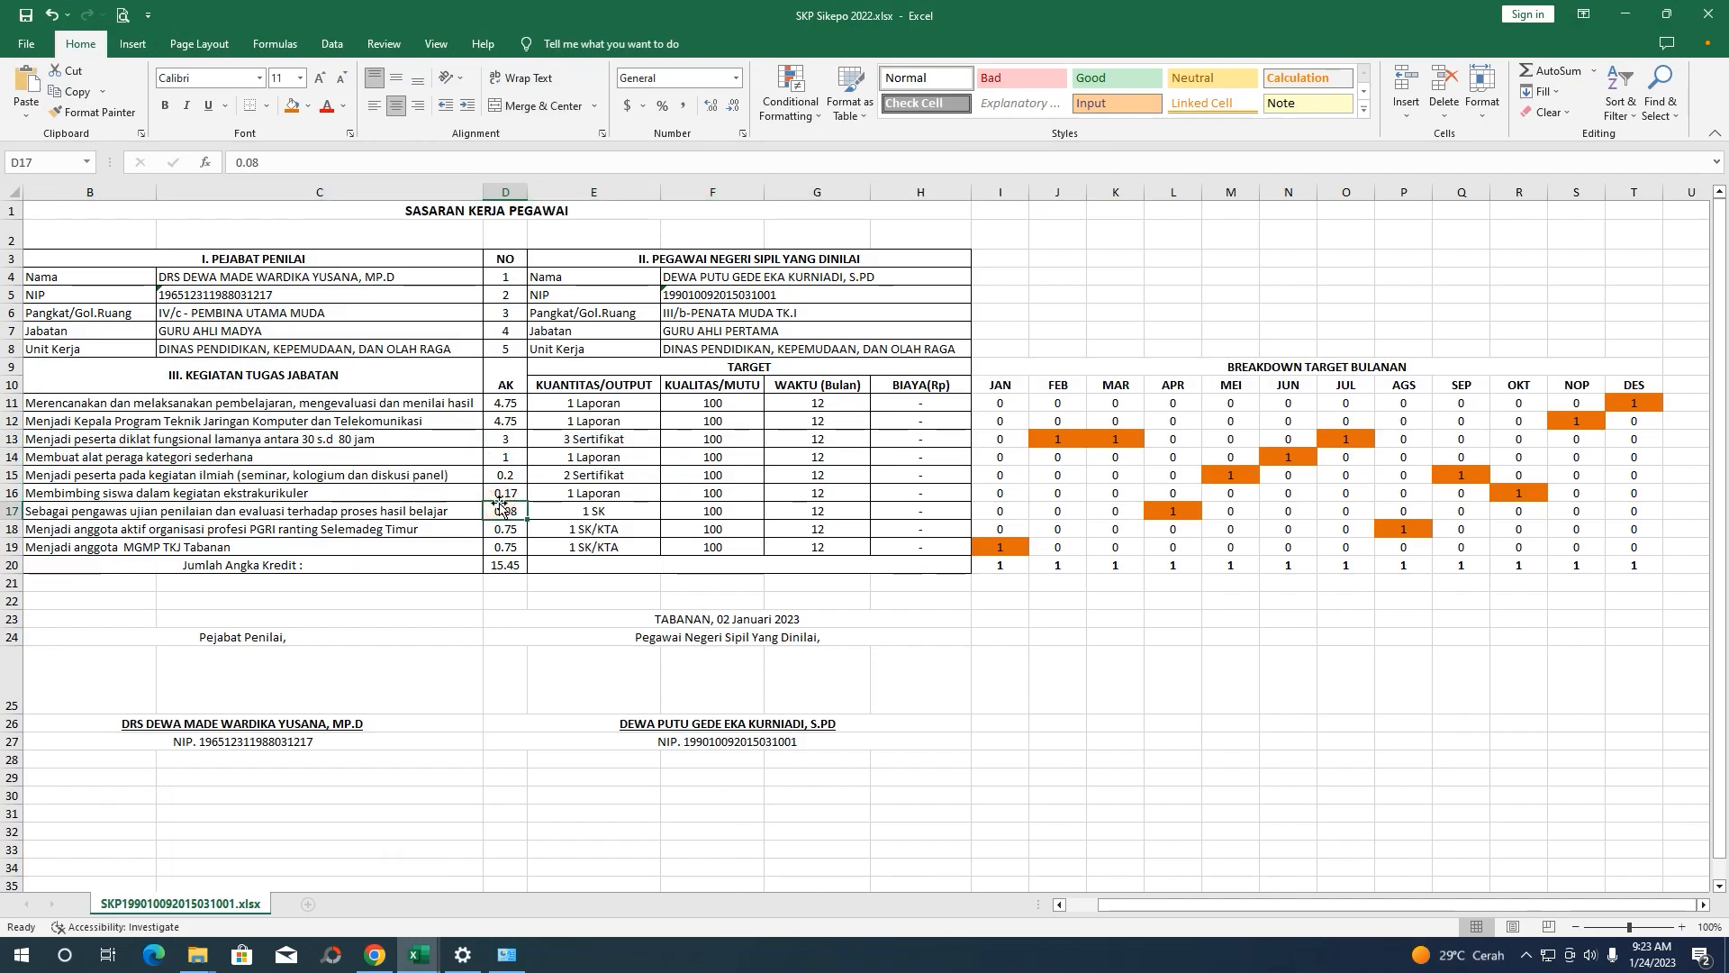
{"action": "left_click", "coordinate": [396, 409]}
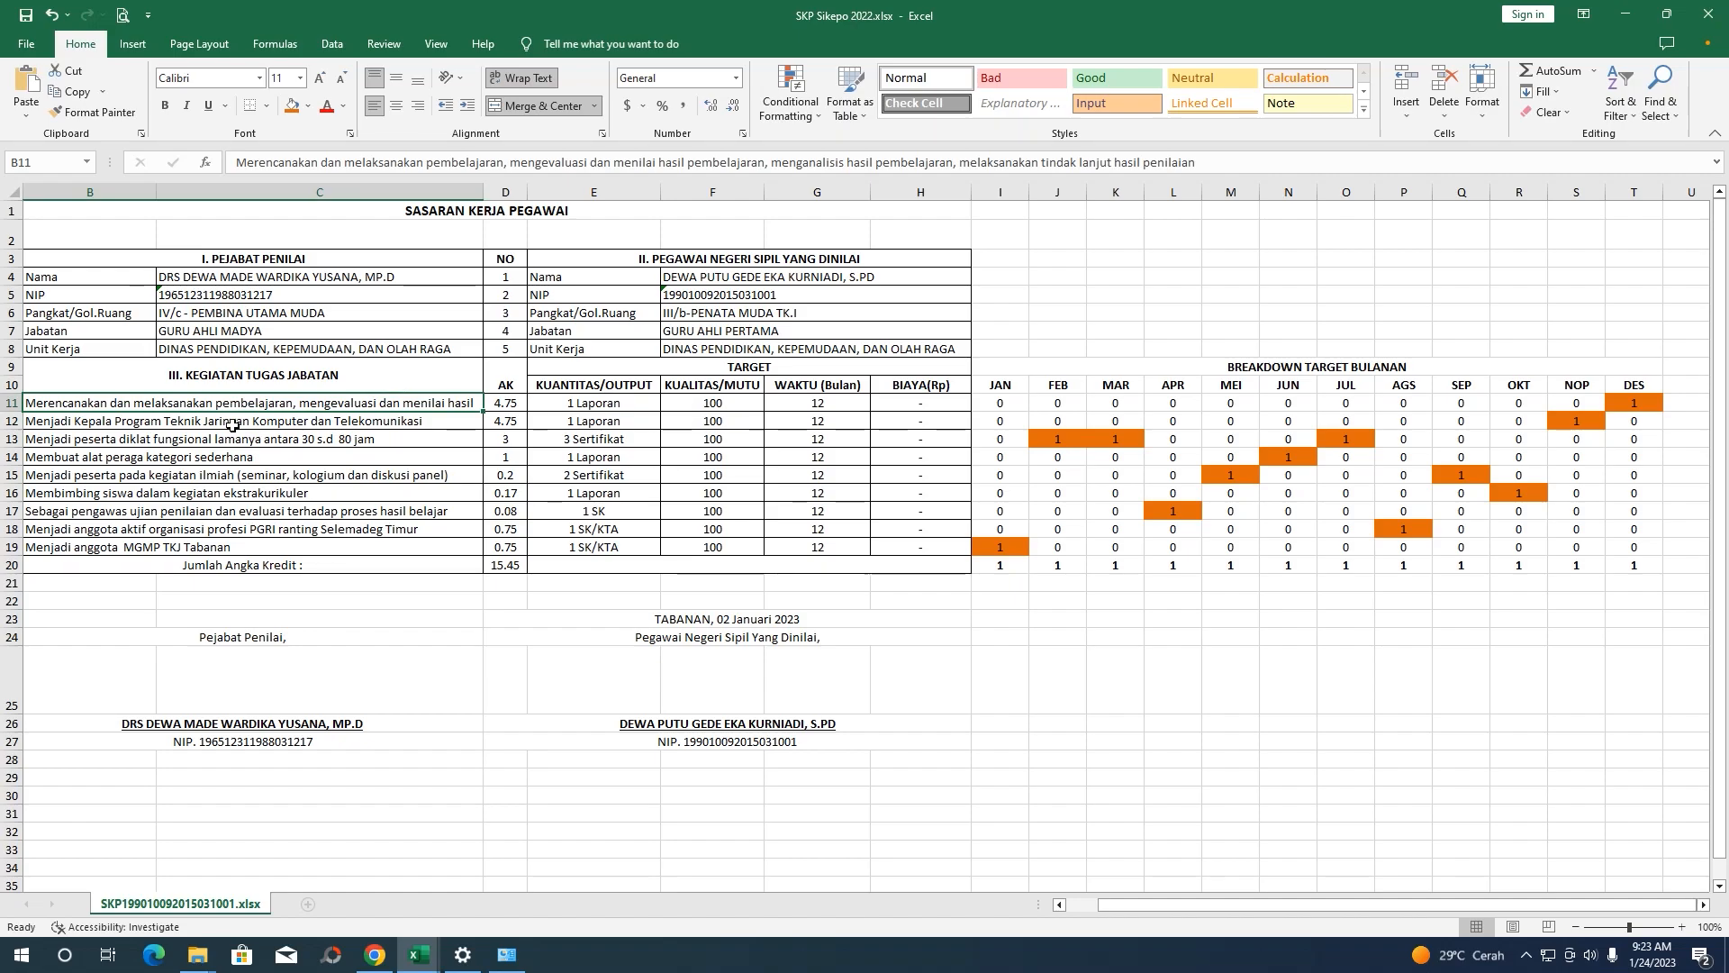
{"action": "left_click_drag", "start_coordinate": [312, 403], "coordinate": [734, 404]}
{"action": "left_click_drag", "start_coordinate": [1130, 908], "coordinate": [1189, 913]}
{"action": "left_click", "coordinate": [1629, 403]}
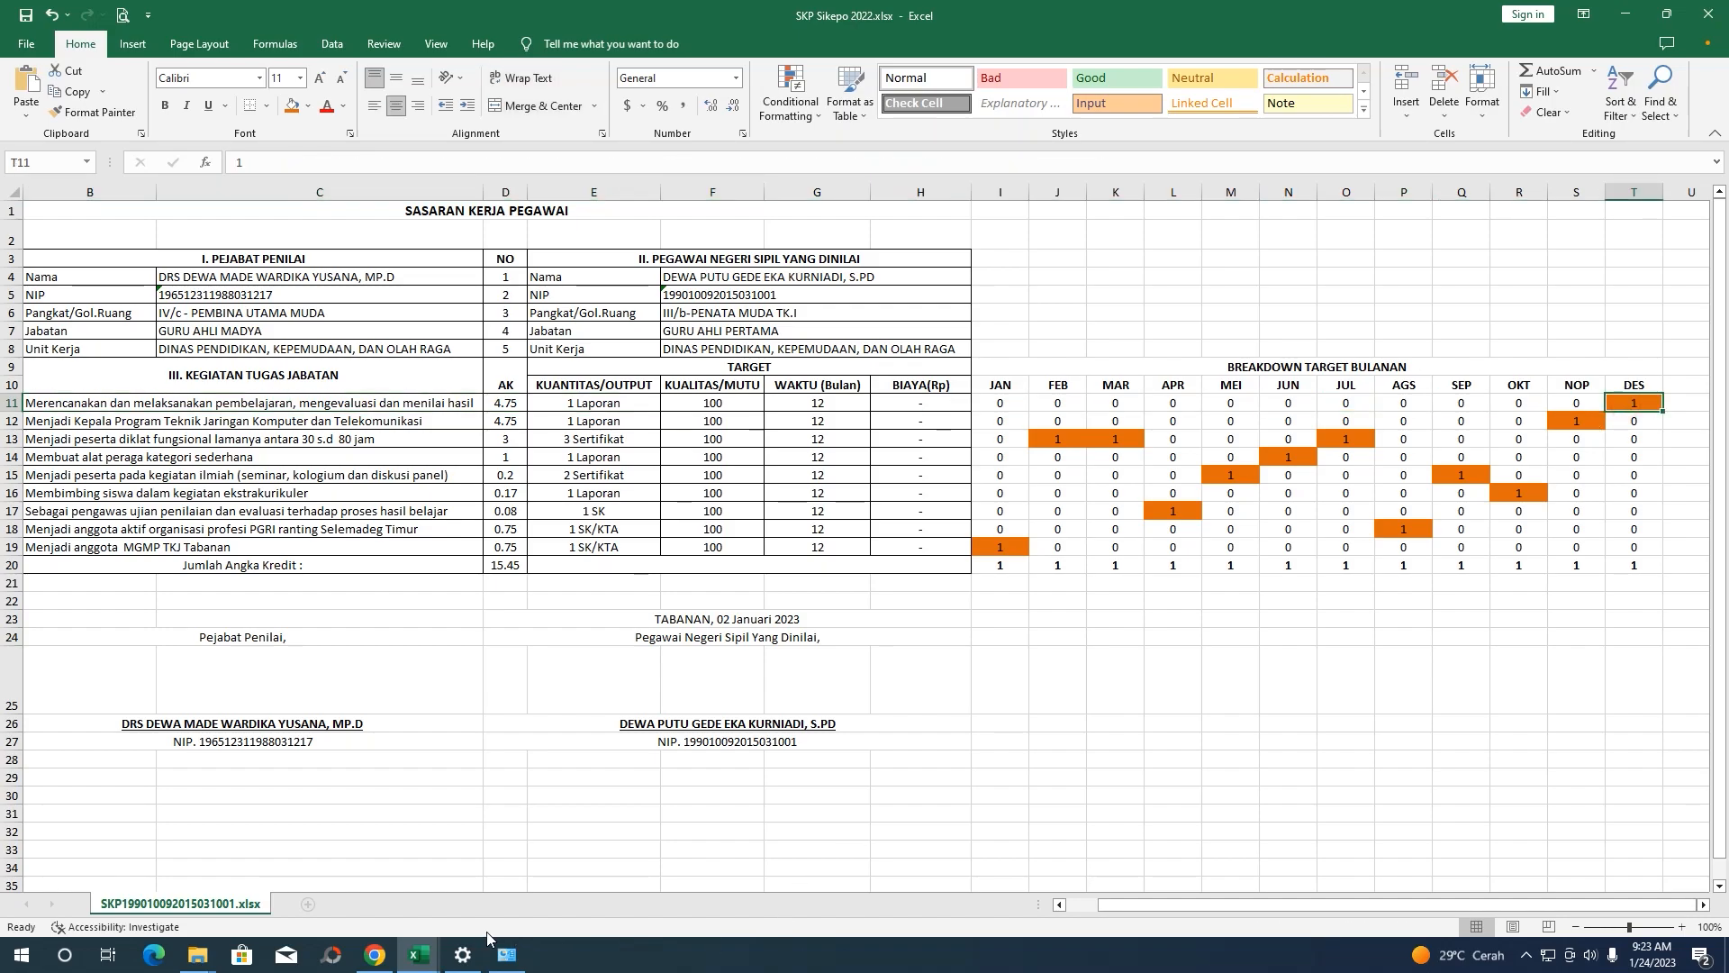
{"action": "left_click", "coordinate": [375, 954]}
{"action": "scroll", "coordinate": [1237, 668], "scroll_direction": "up", "scroll_amount": 2}
{"action": "left_click_drag", "start_coordinate": [1260, 821], "coordinate": [1473, 809]}
{"action": "scroll", "coordinate": [1362, 446], "scroll_direction": "up", "scroll_amount": 1}
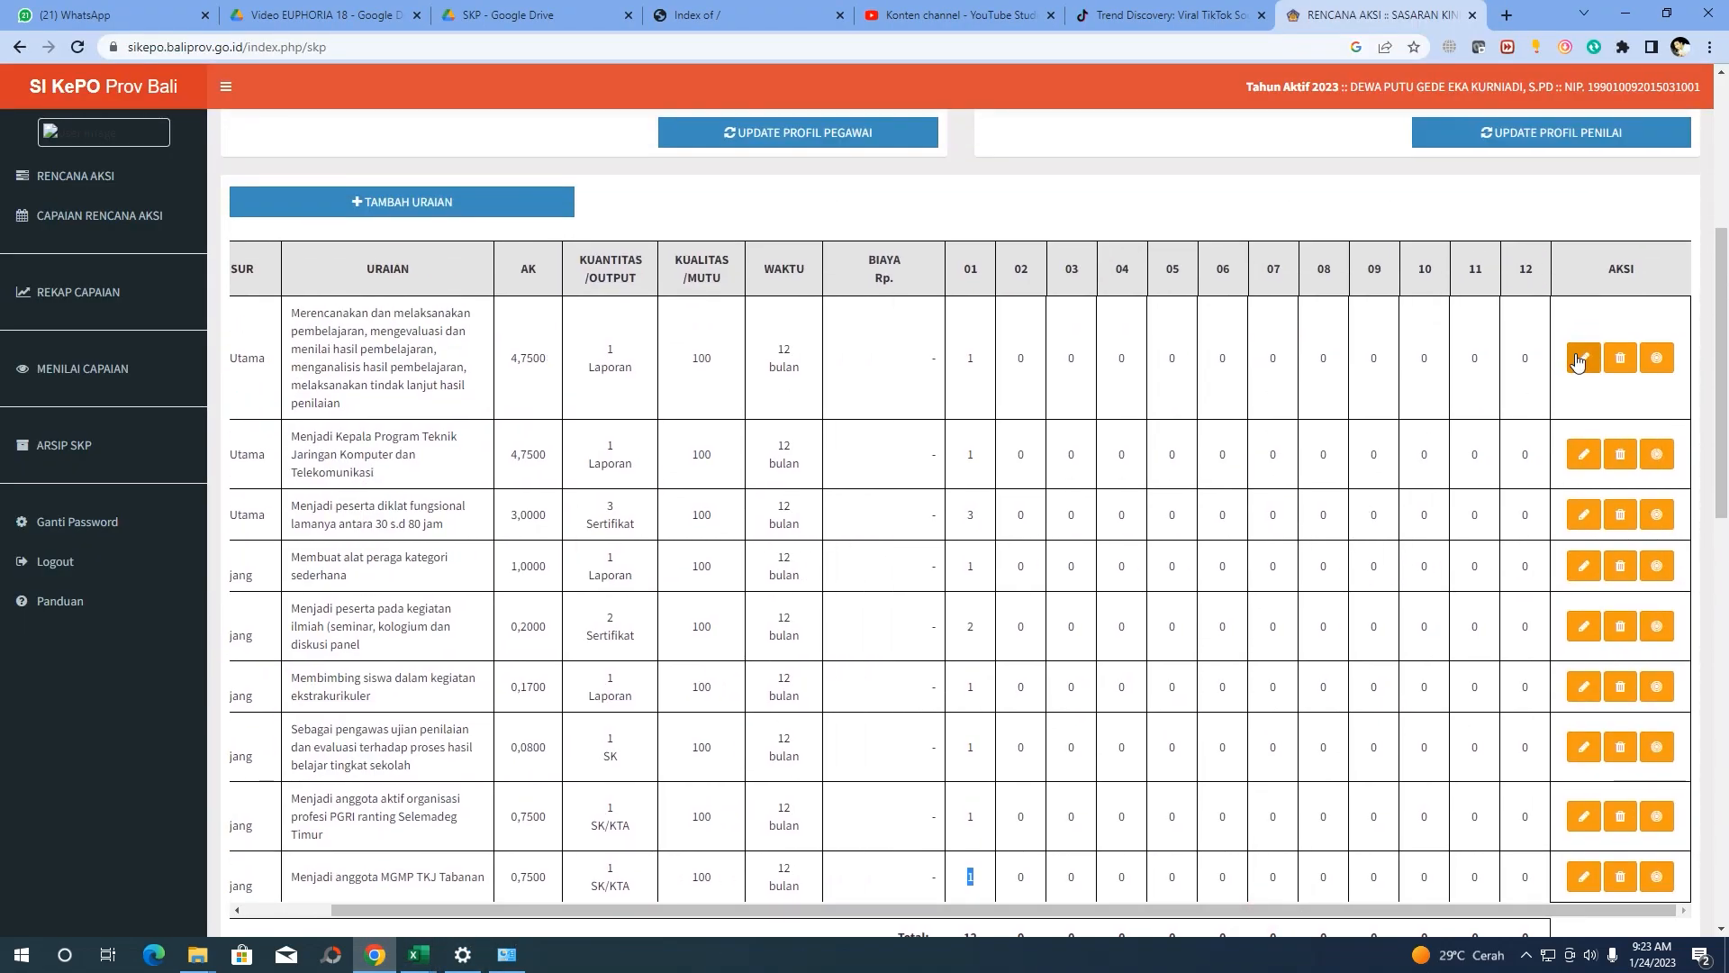
Move the first activity's target from Januari to Desember, save, and verify months 01 and 12
{"action": "left_click", "coordinate": [1658, 358]}
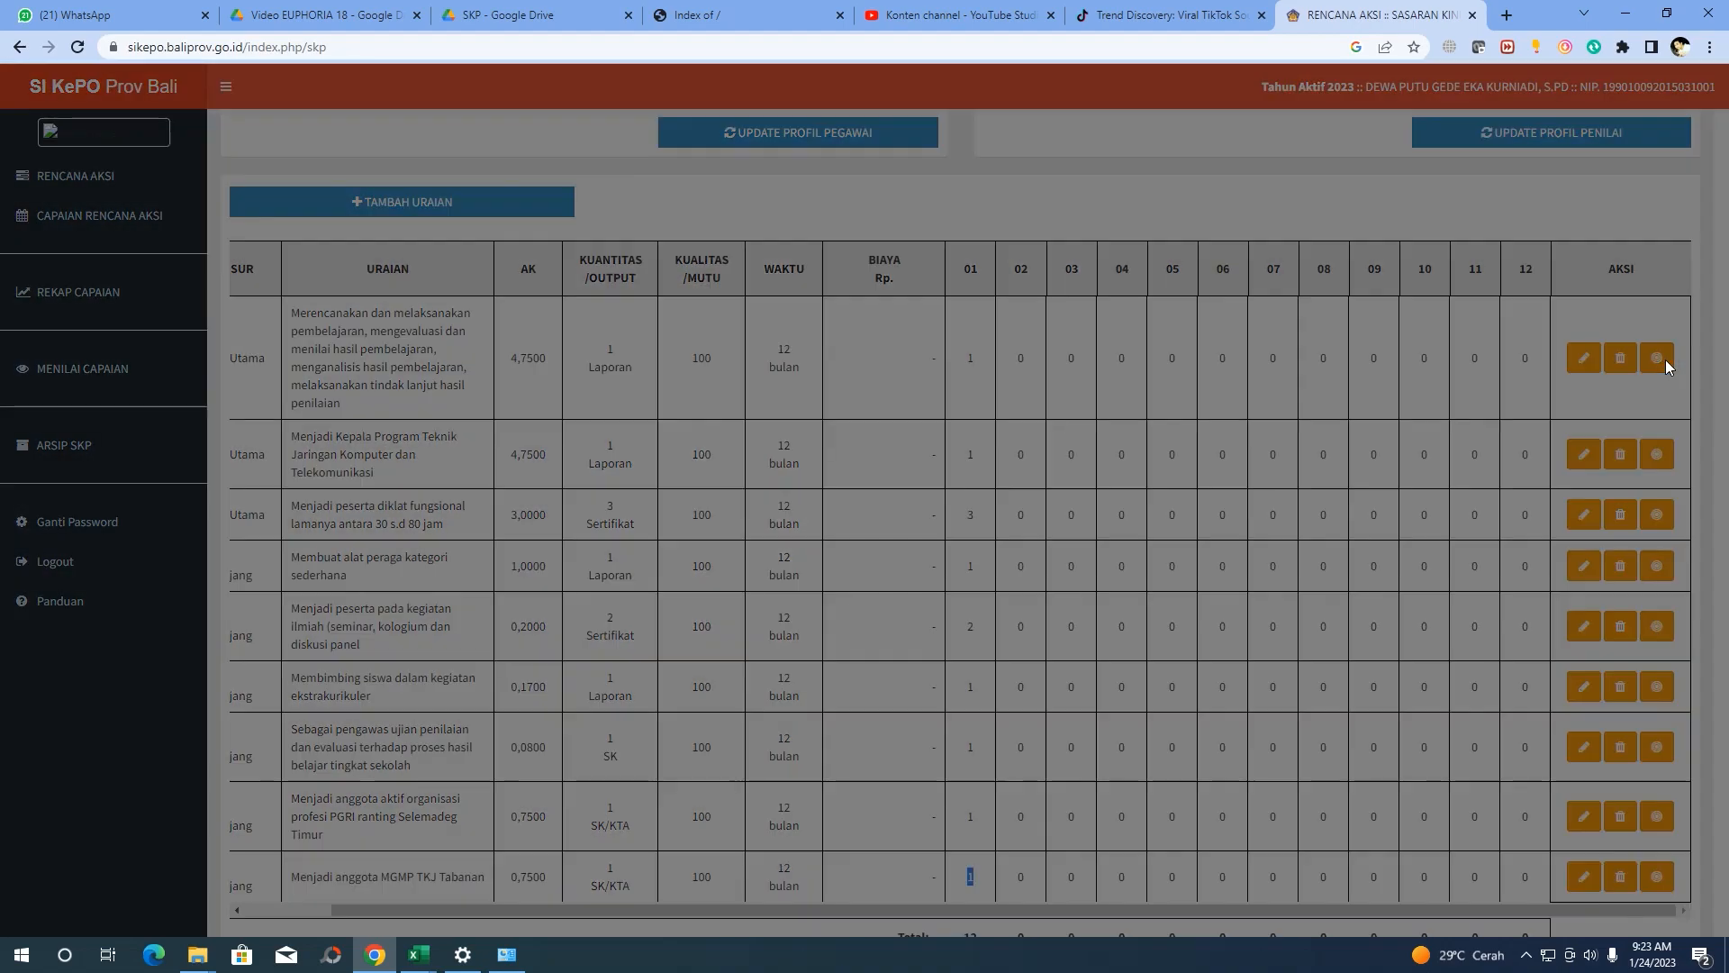
{"action": "left_click", "coordinate": [1096, 176]}
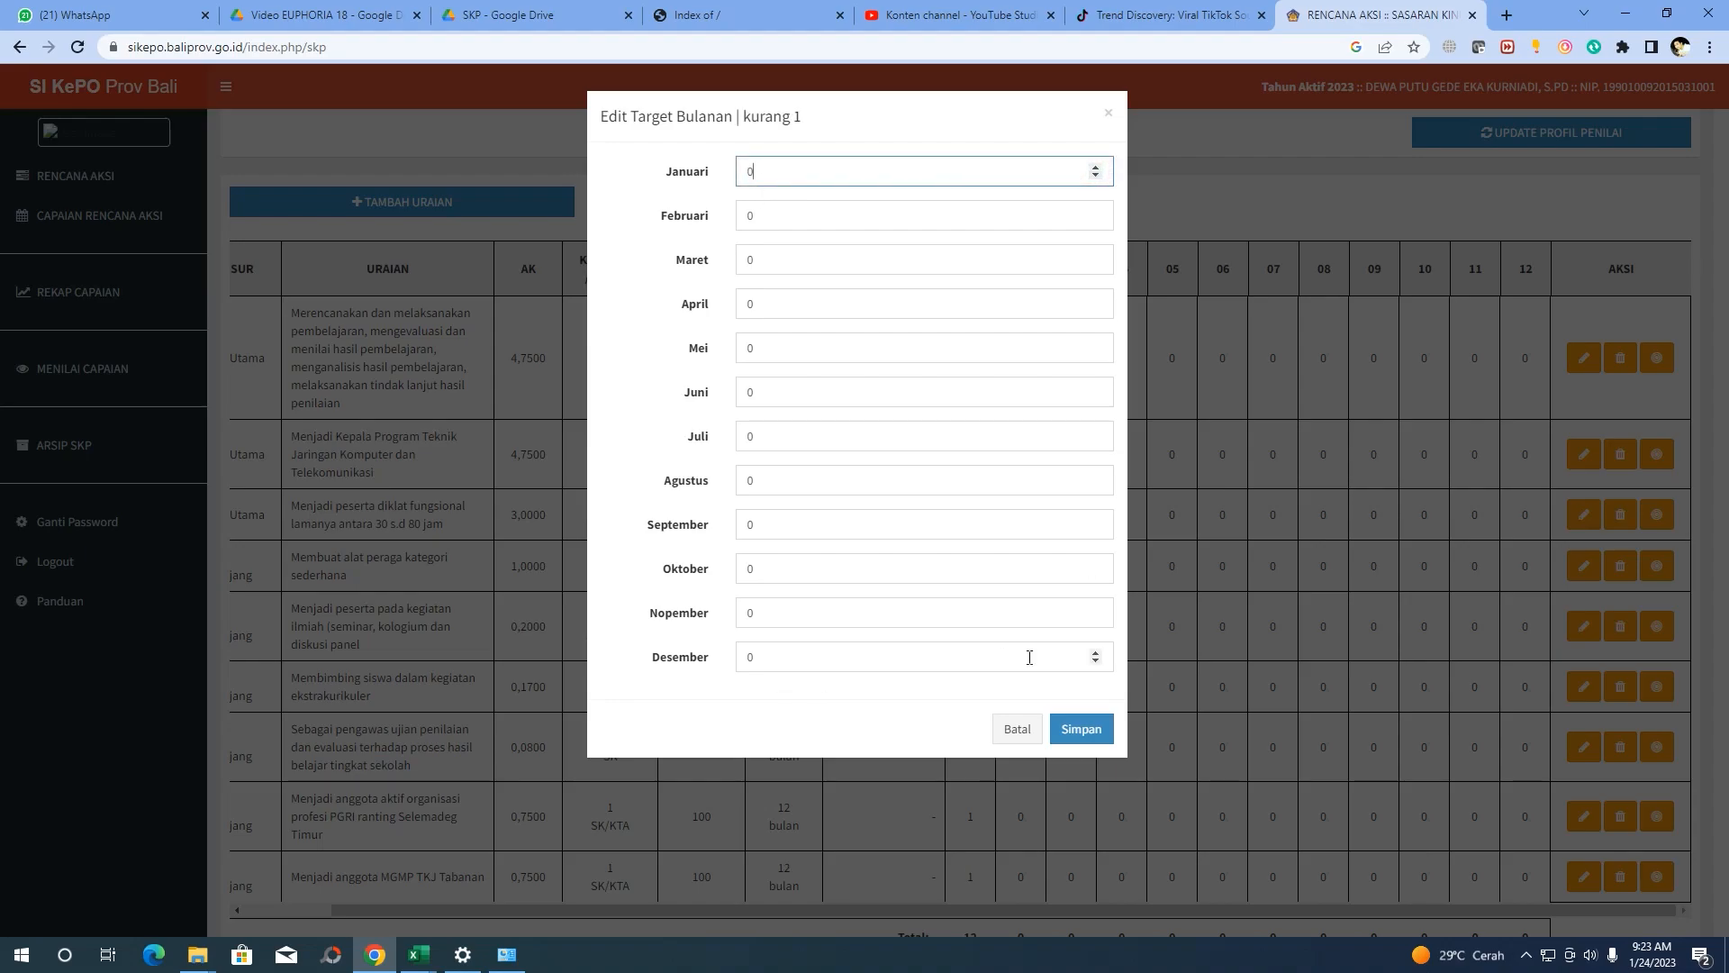
{"action": "left_click", "coordinate": [1096, 652]}
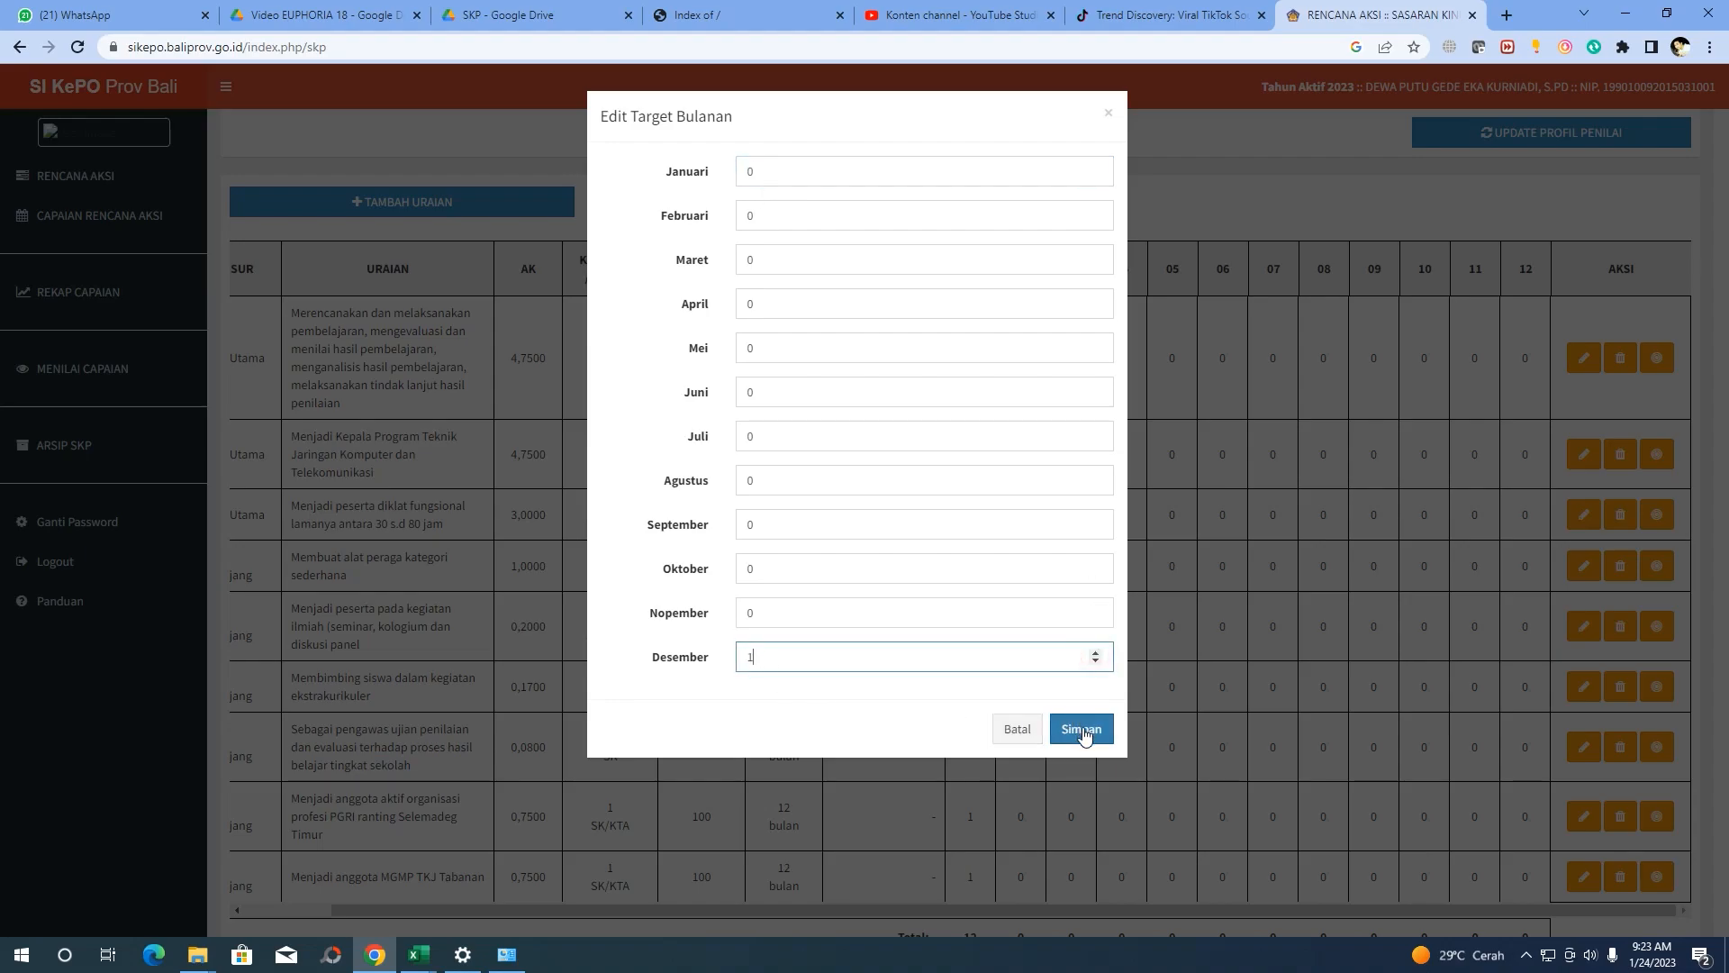
{"action": "left_click", "coordinate": [1081, 728]}
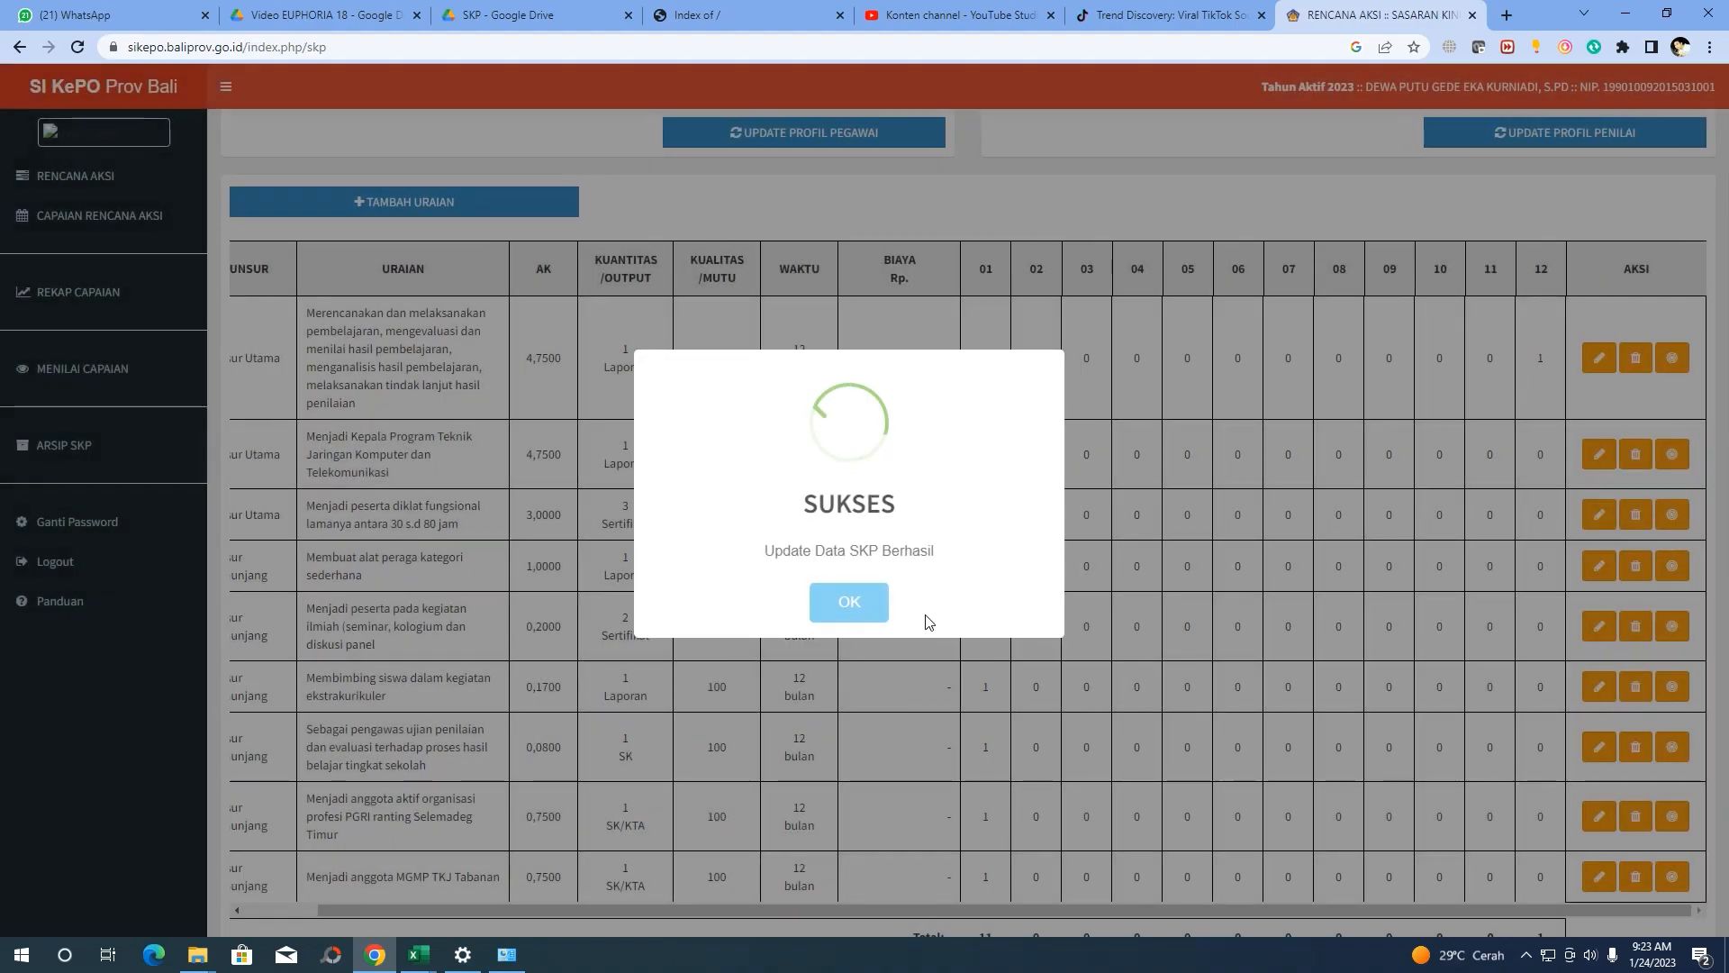
{"action": "left_click", "coordinate": [836, 609]}
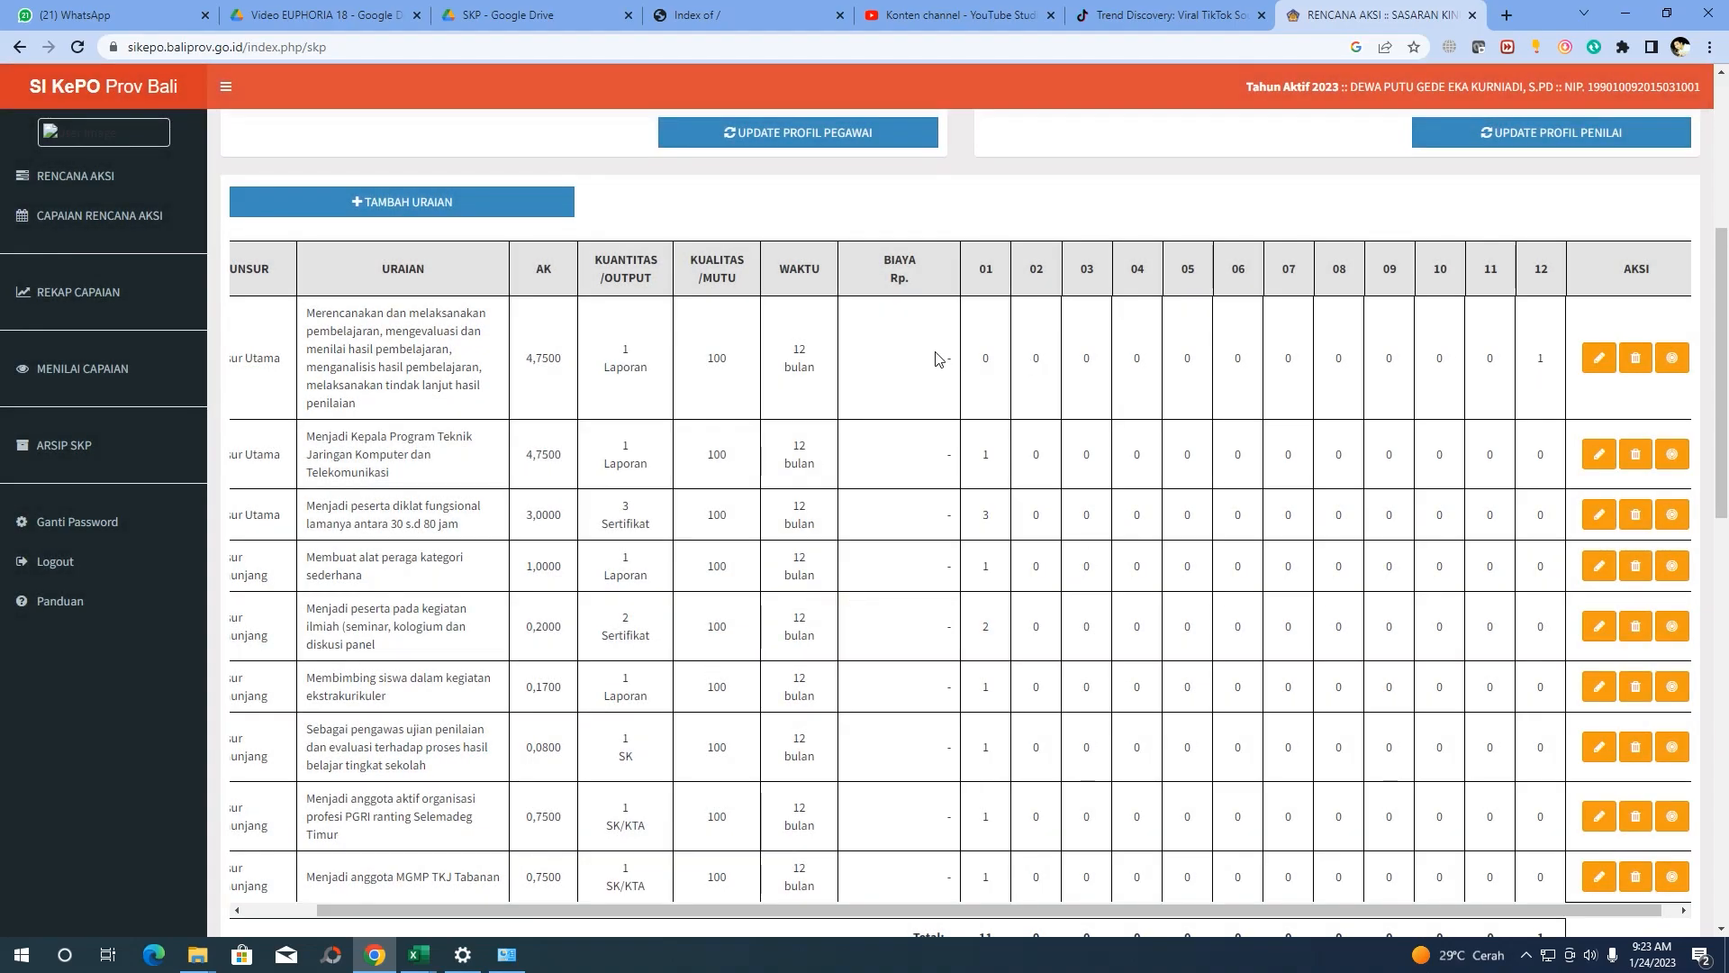
{"action": "double_click", "coordinate": [986, 358]}
{"action": "double_click", "coordinate": [1540, 358]}
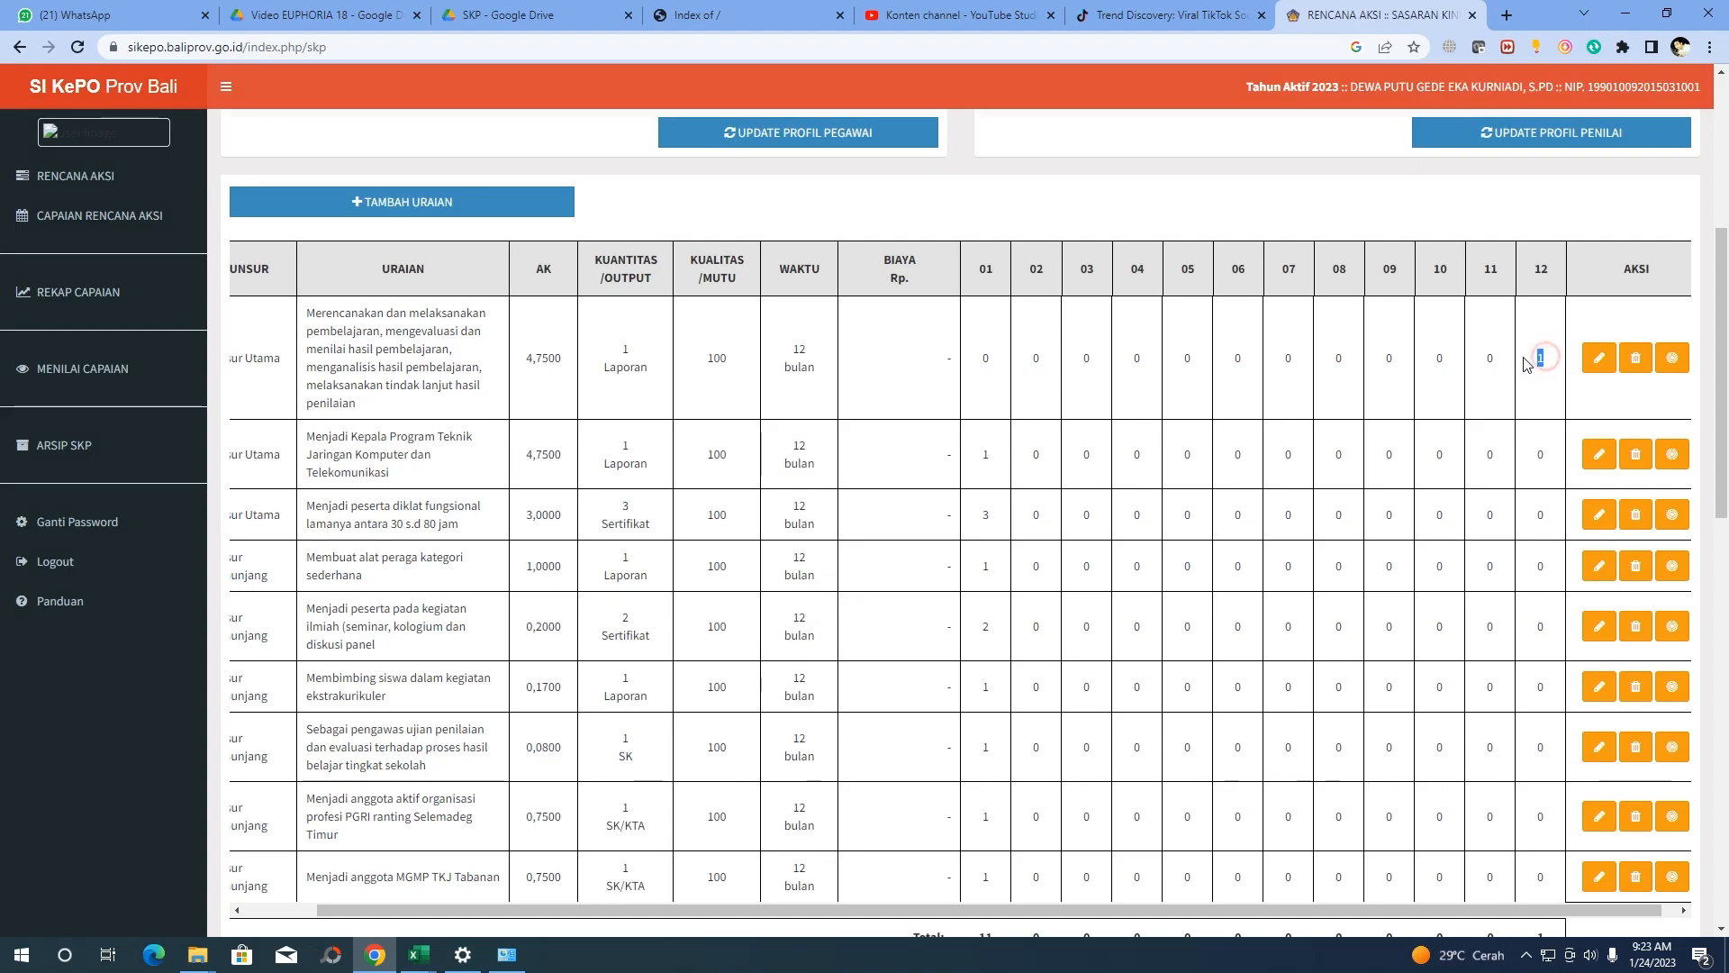
{"action": "mouse_move", "coordinate": [418, 955]}
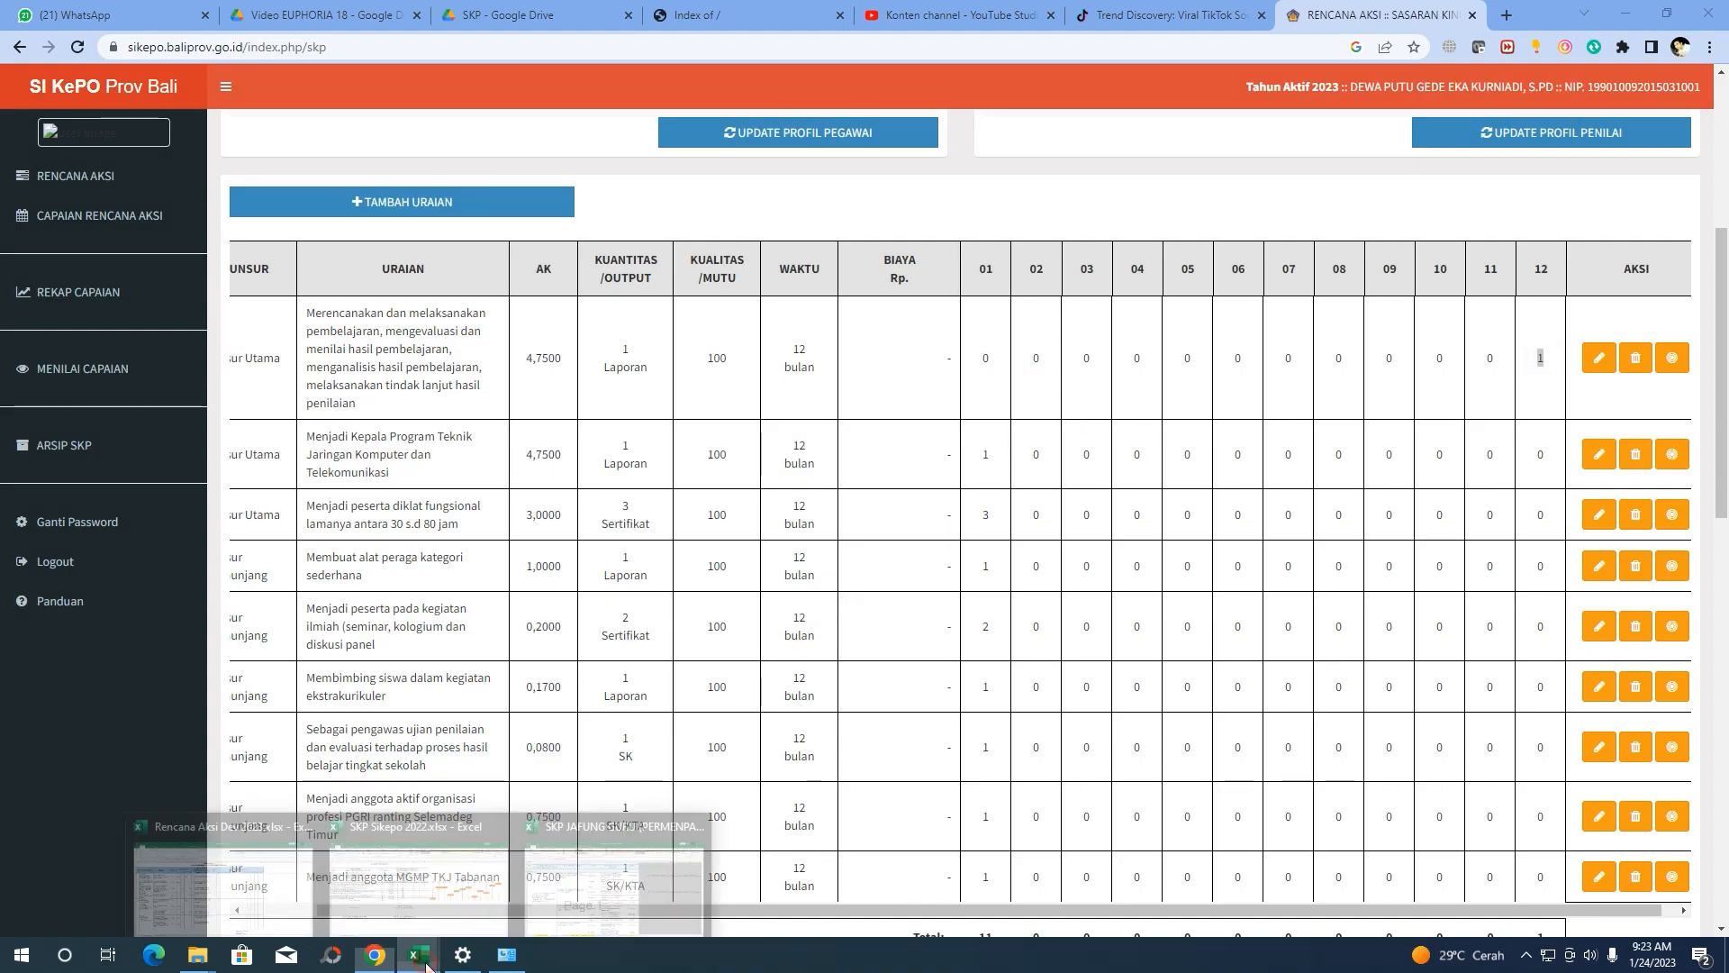
{"action": "left_click", "coordinate": [417, 870]}
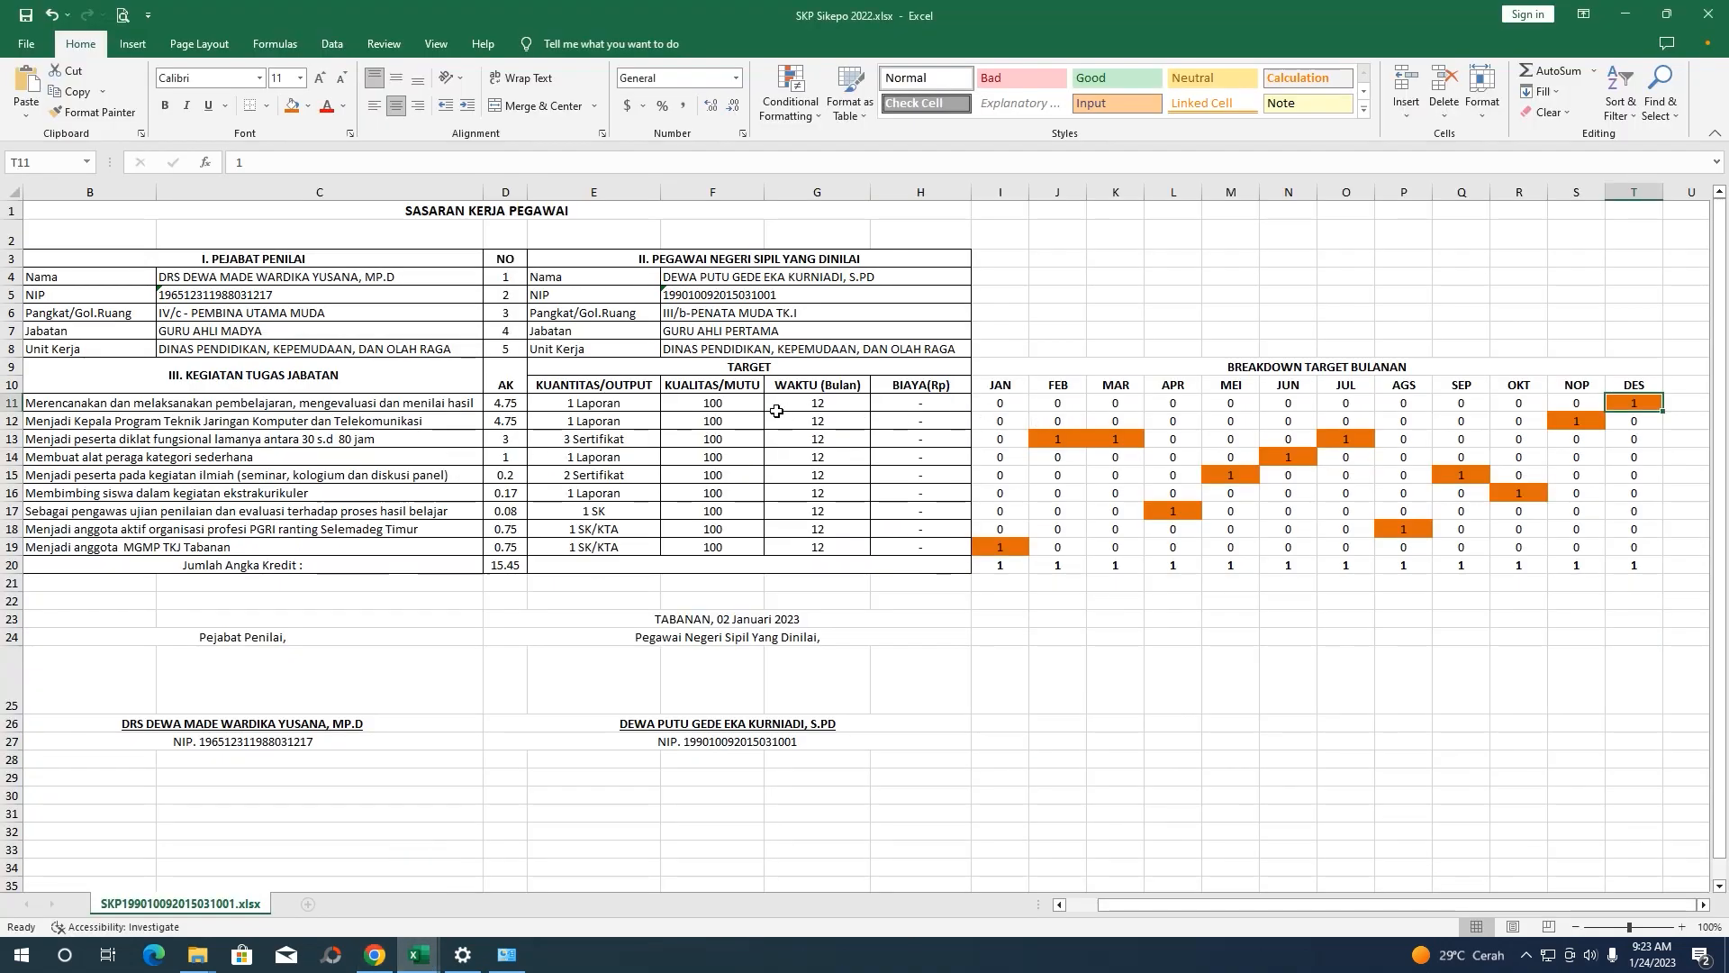
{"action": "left_click", "coordinate": [365, 438]}
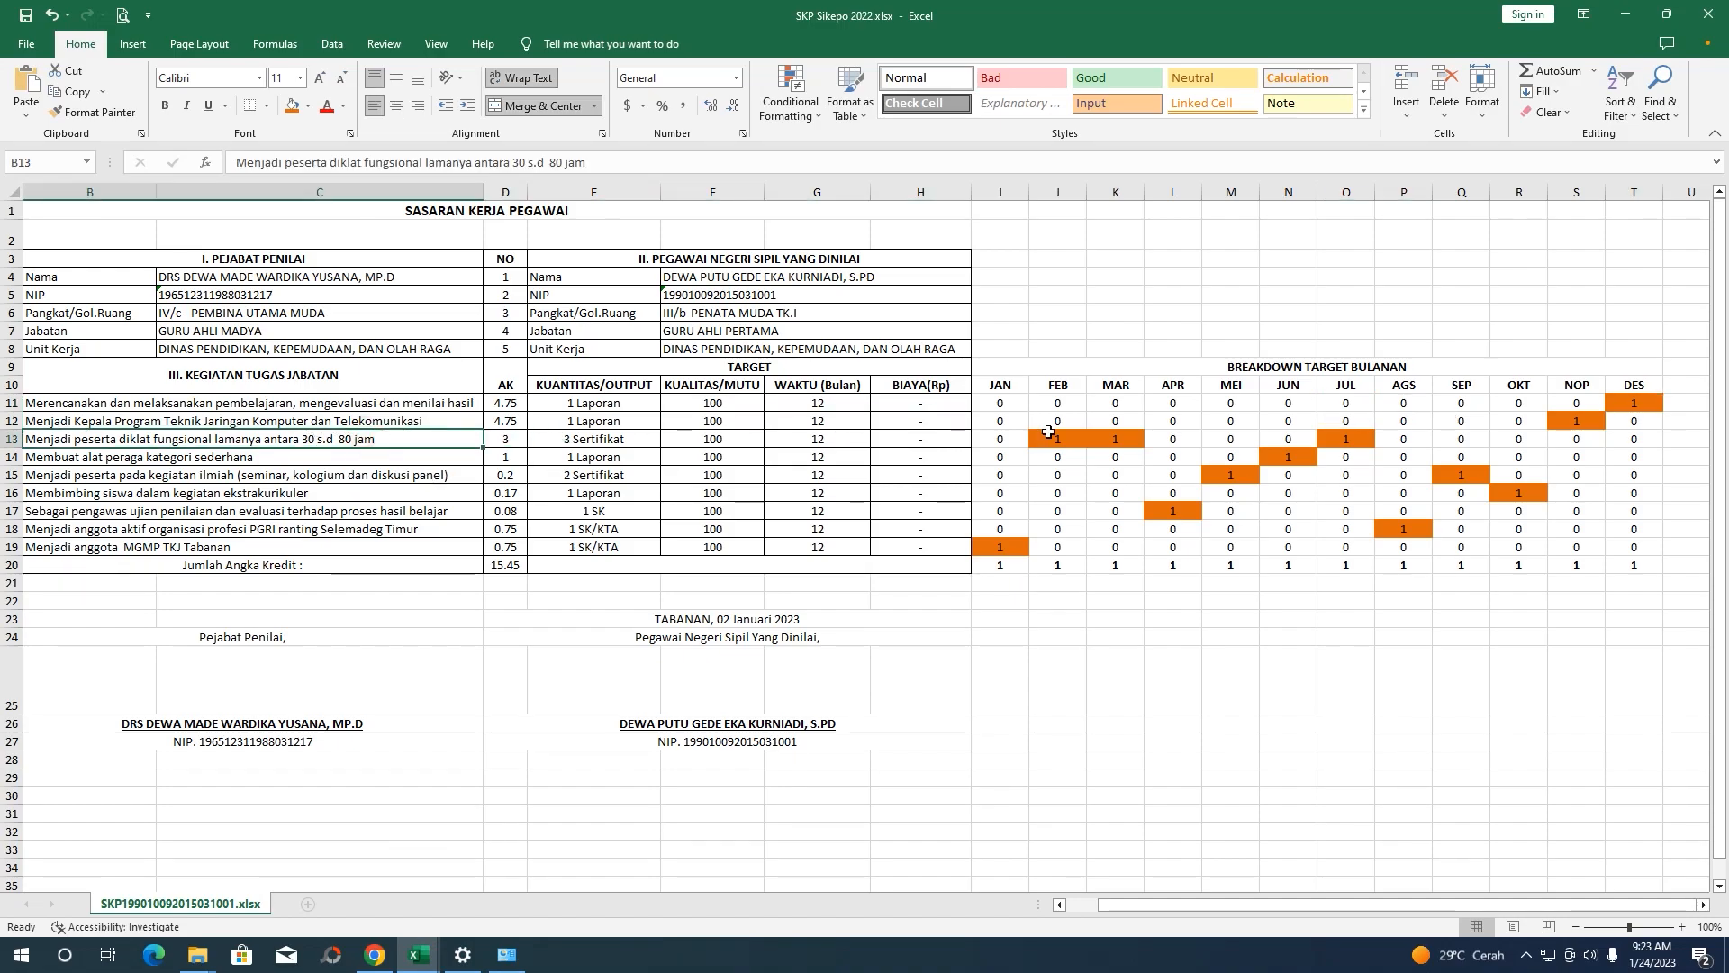
{"action": "left_click", "coordinate": [953, 424]}
{"action": "left_click", "coordinate": [1572, 425]}
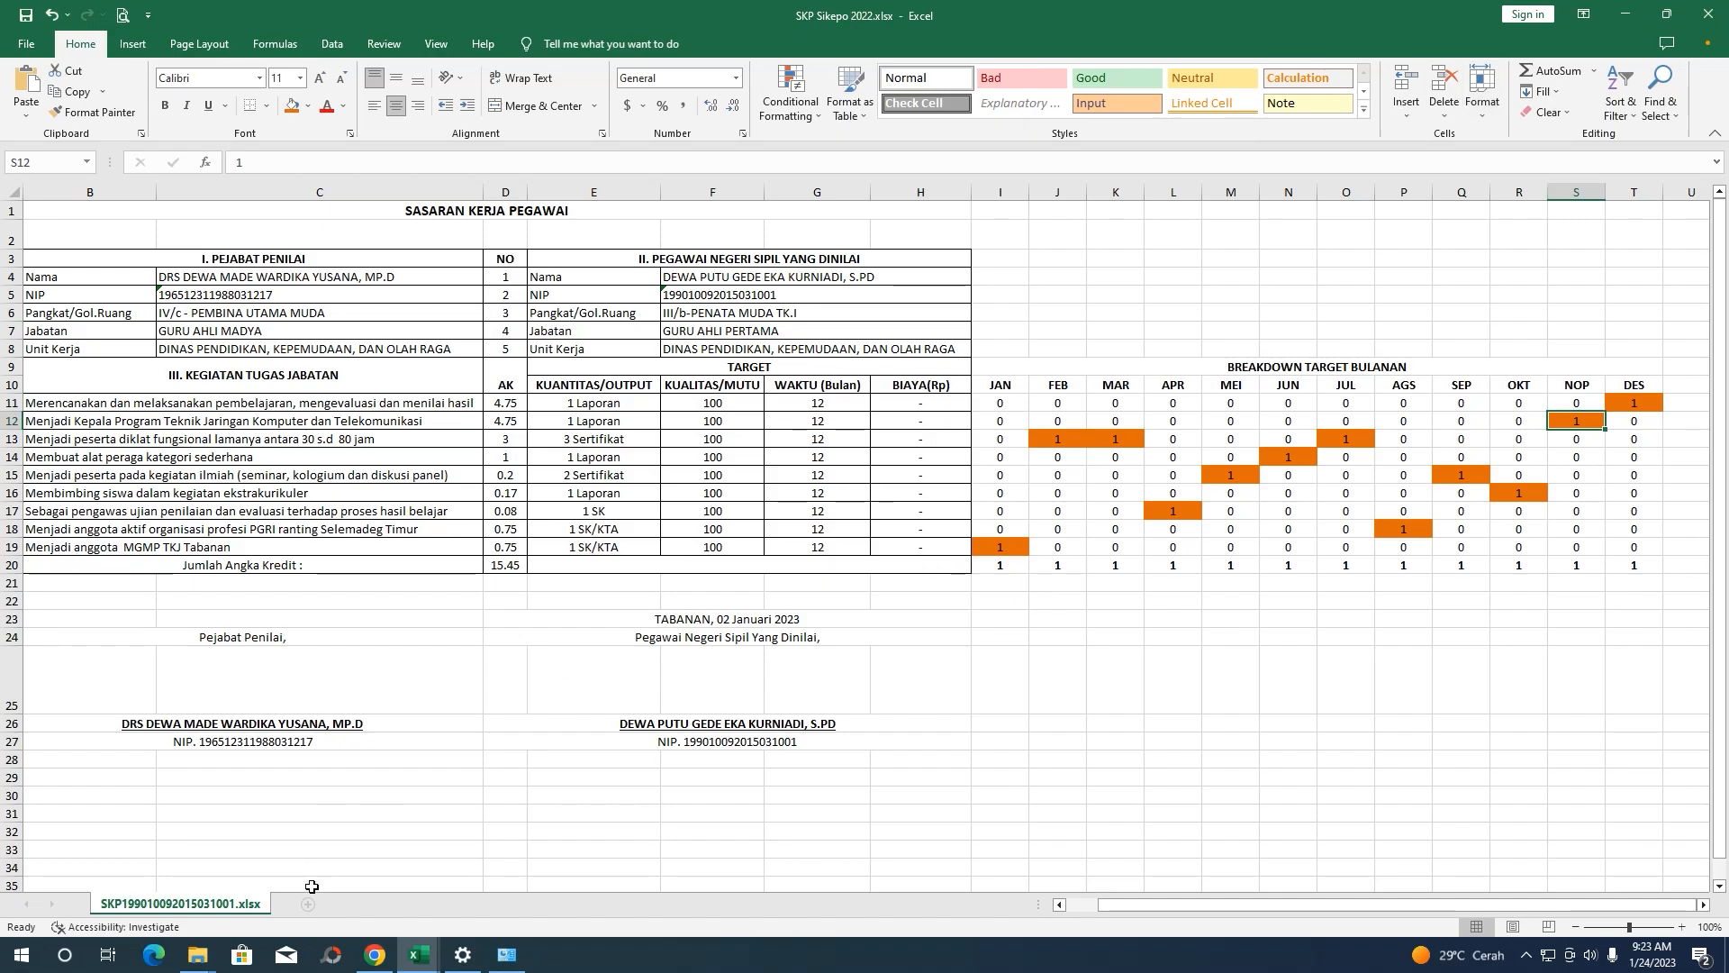
{"action": "left_click", "coordinate": [375, 955]}
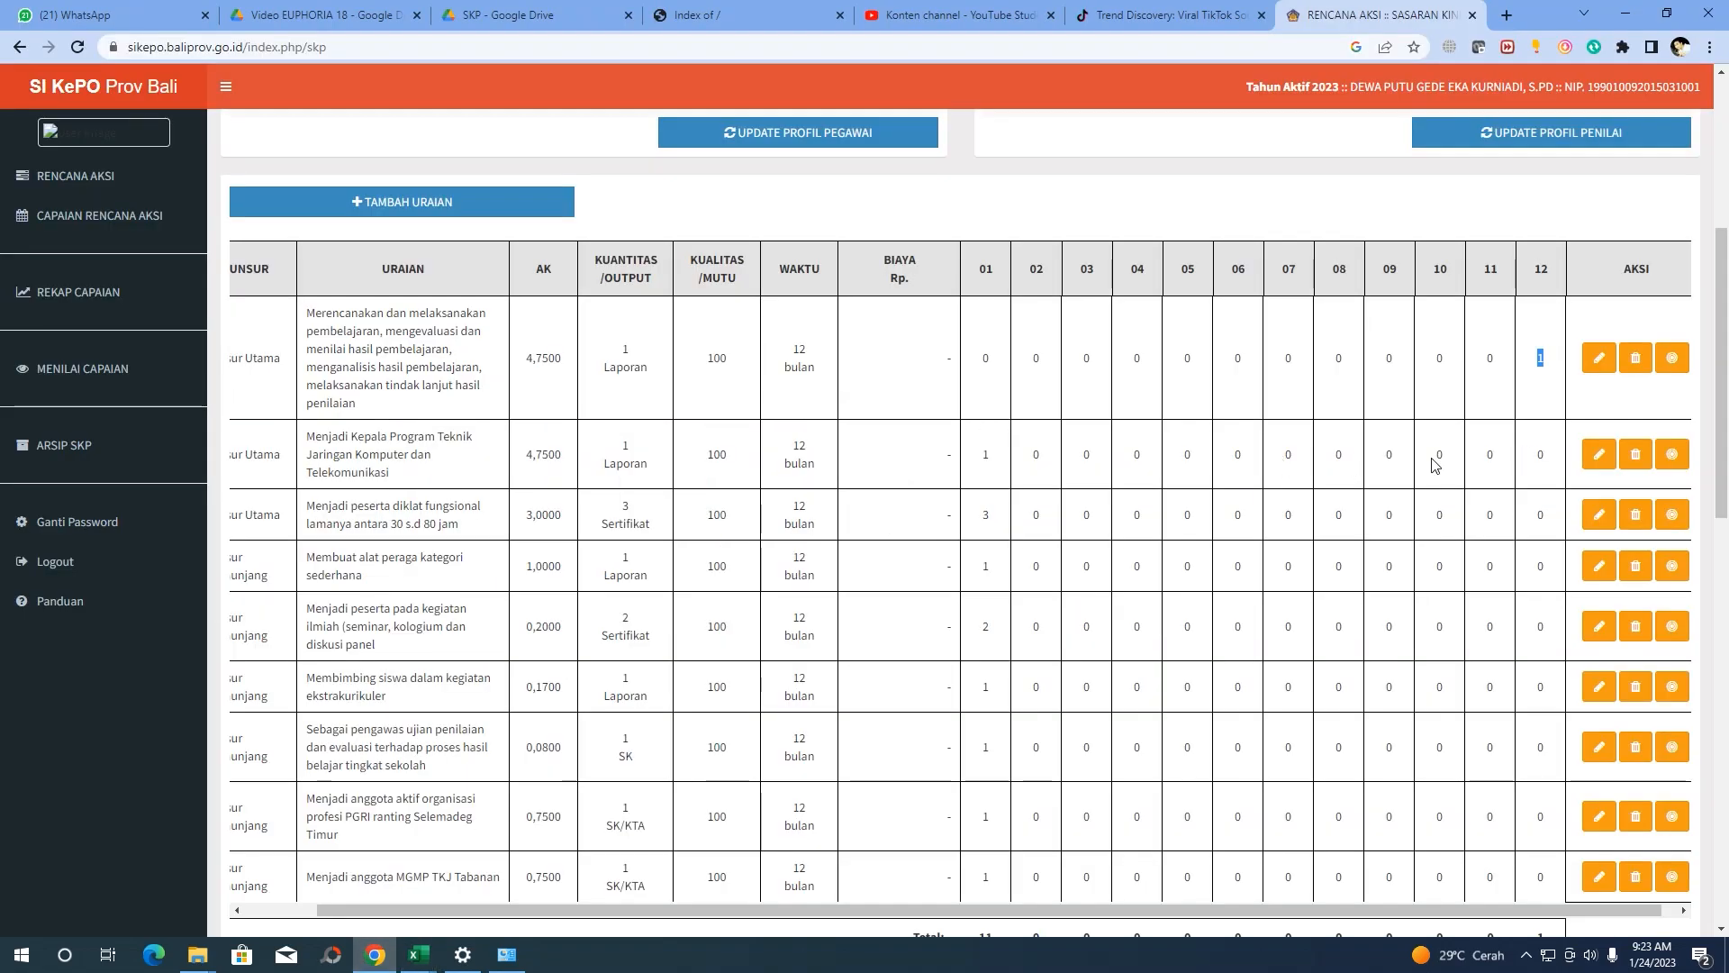
Move the second activity's target from Januari to Nopember and save it
{"action": "left_click", "coordinate": [1673, 455]}
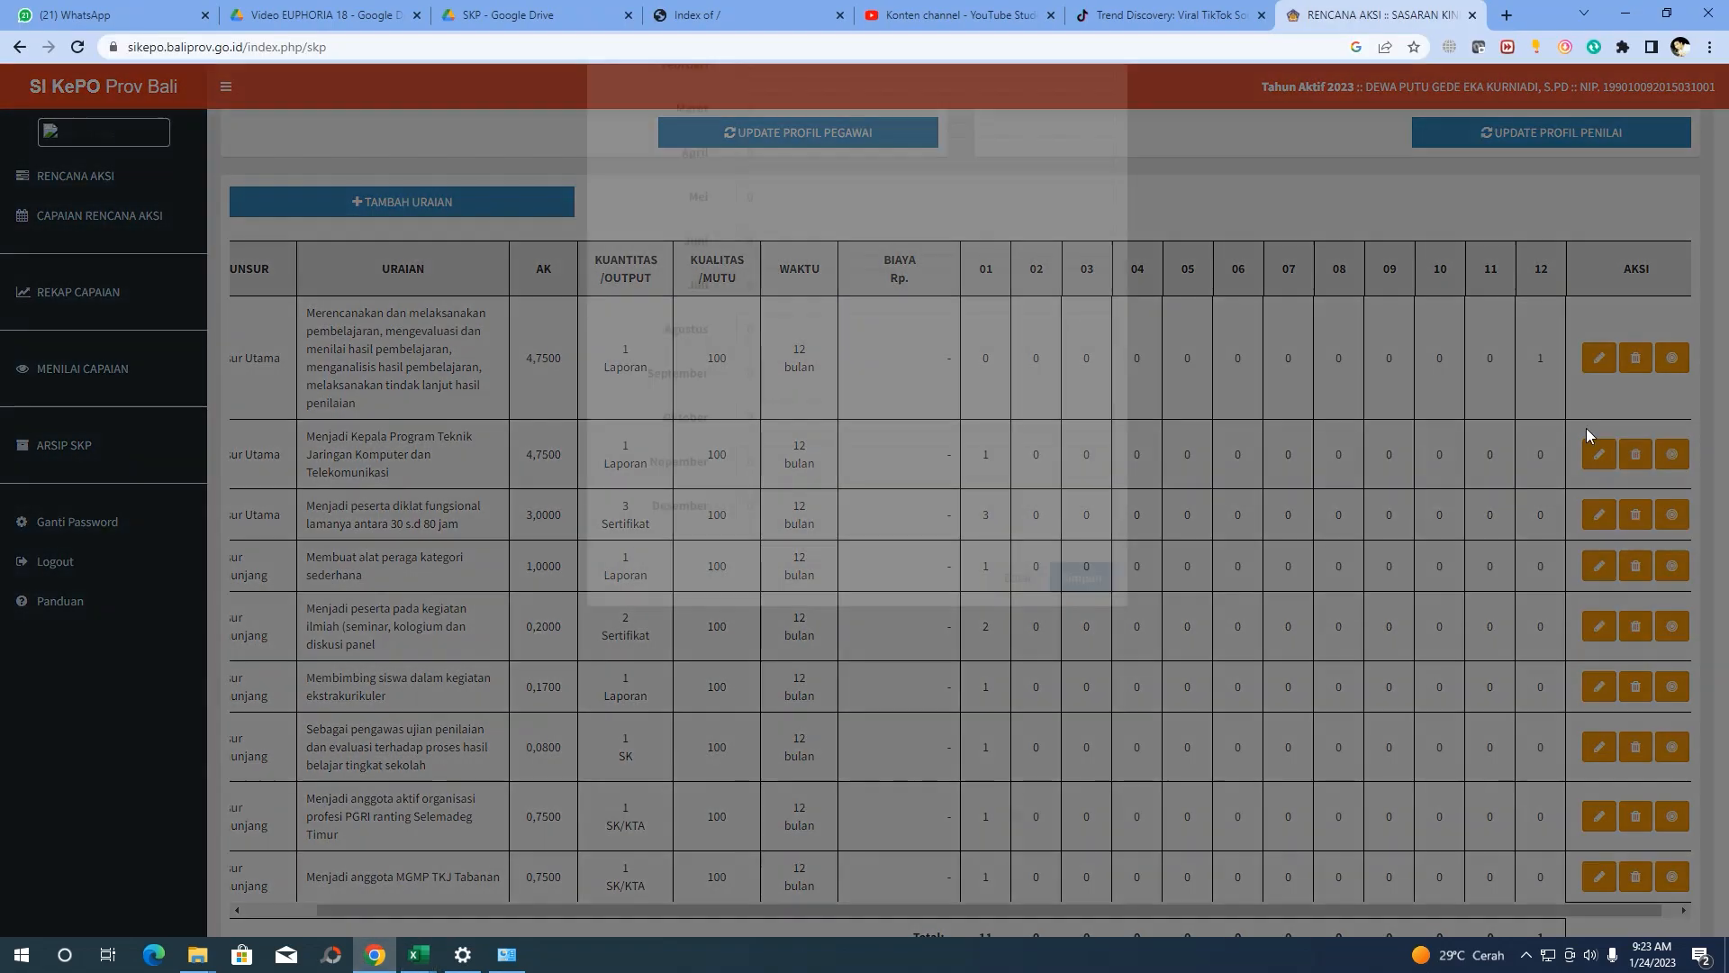
{"action": "double_click", "coordinate": [774, 171]}
{"action": "left_click", "coordinate": [1095, 177]}
{"action": "left_click", "coordinate": [1097, 610]}
{"action": "left_click", "coordinate": [1082, 729]}
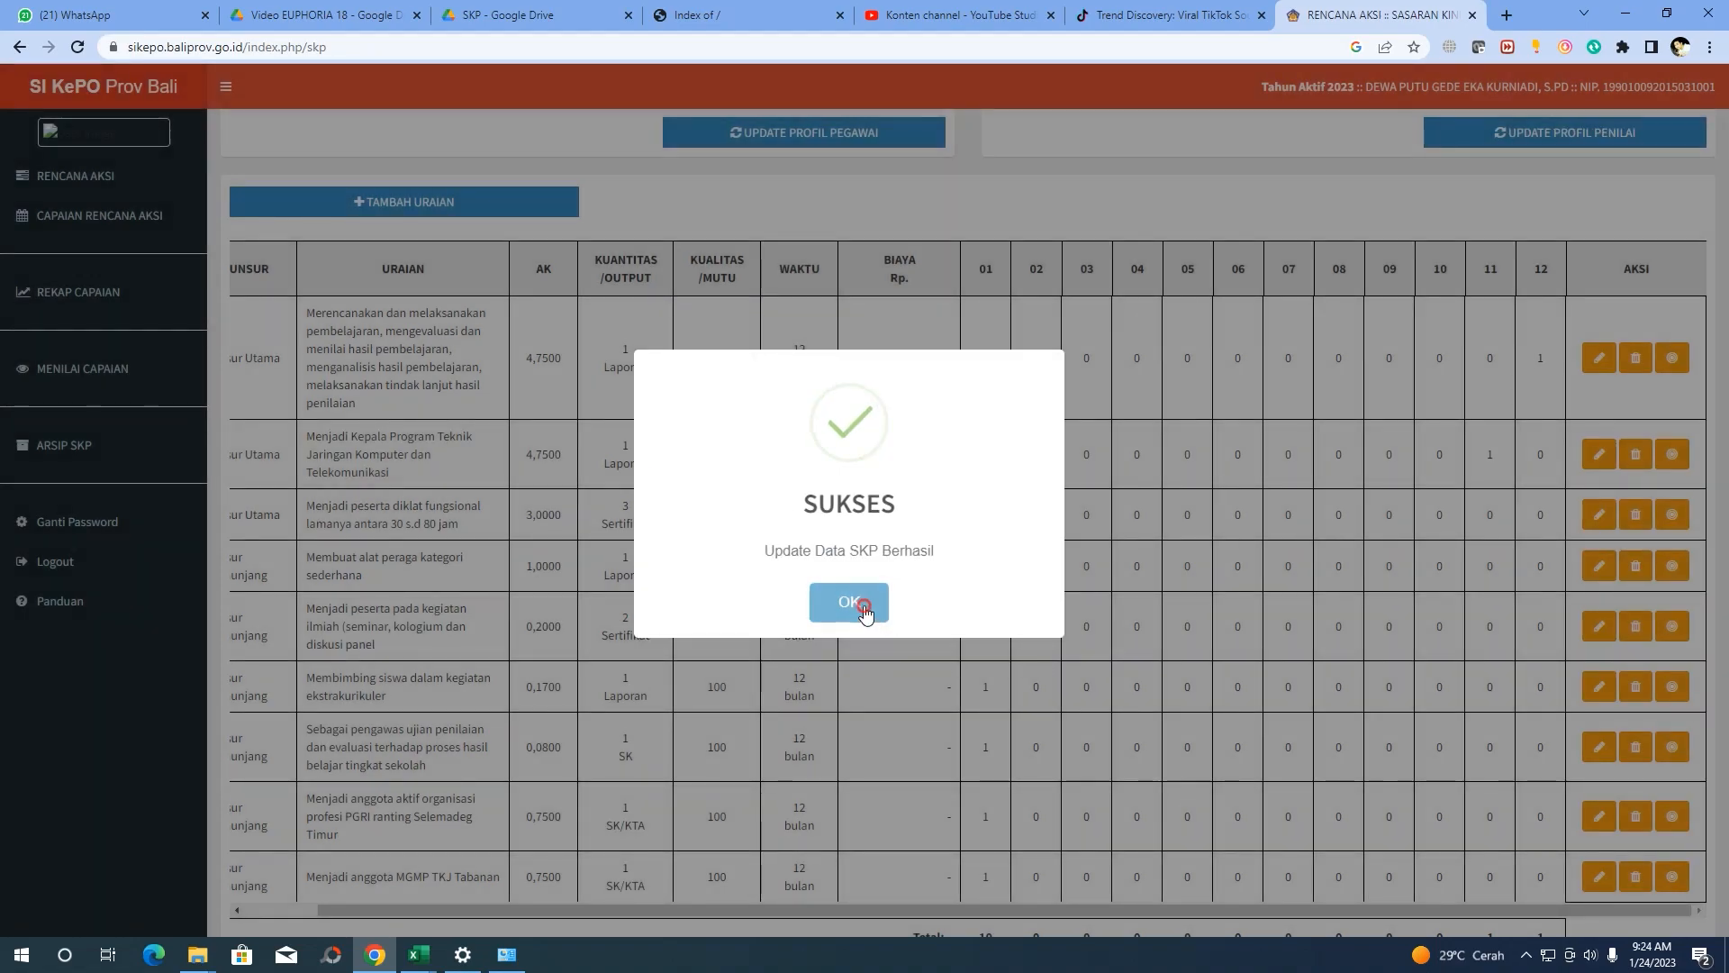
{"action": "left_click", "coordinate": [864, 613]}
Look over the updated table, then bring the SKP Sikepo 2022 workbook forward
{"action": "scroll", "coordinate": [1293, 491], "scroll_direction": "down", "scroll_amount": 3}
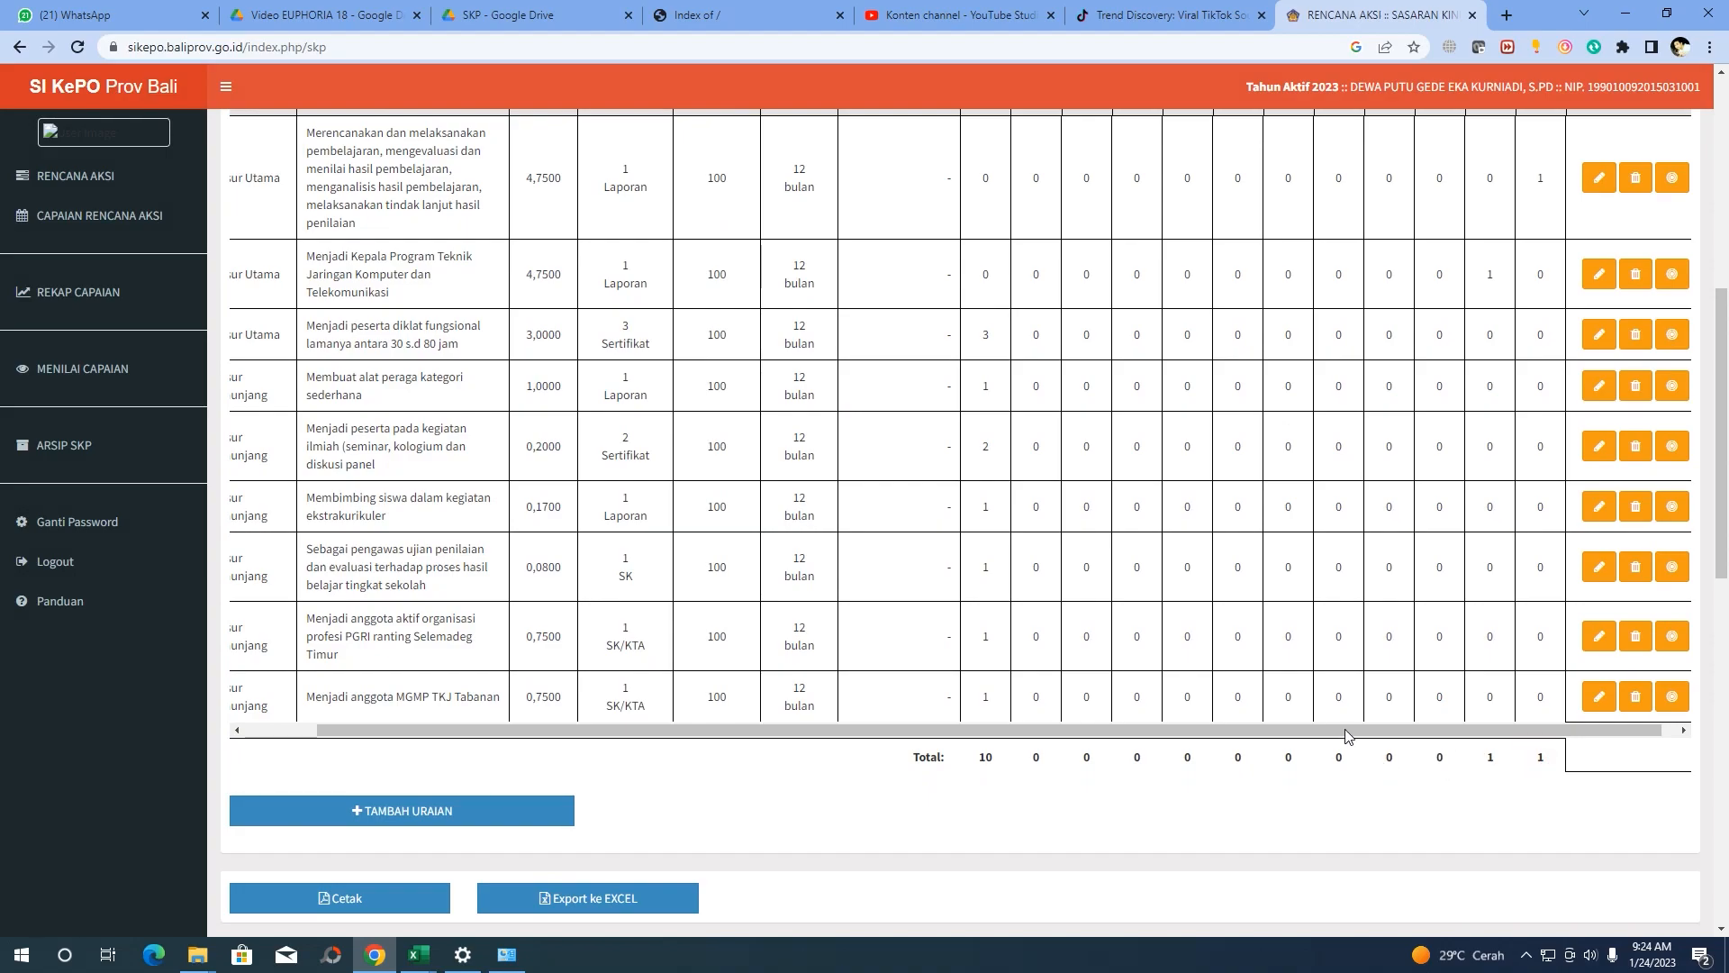
{"action": "scroll", "coordinate": [1346, 736], "scroll_direction": "up", "scroll_amount": 2}
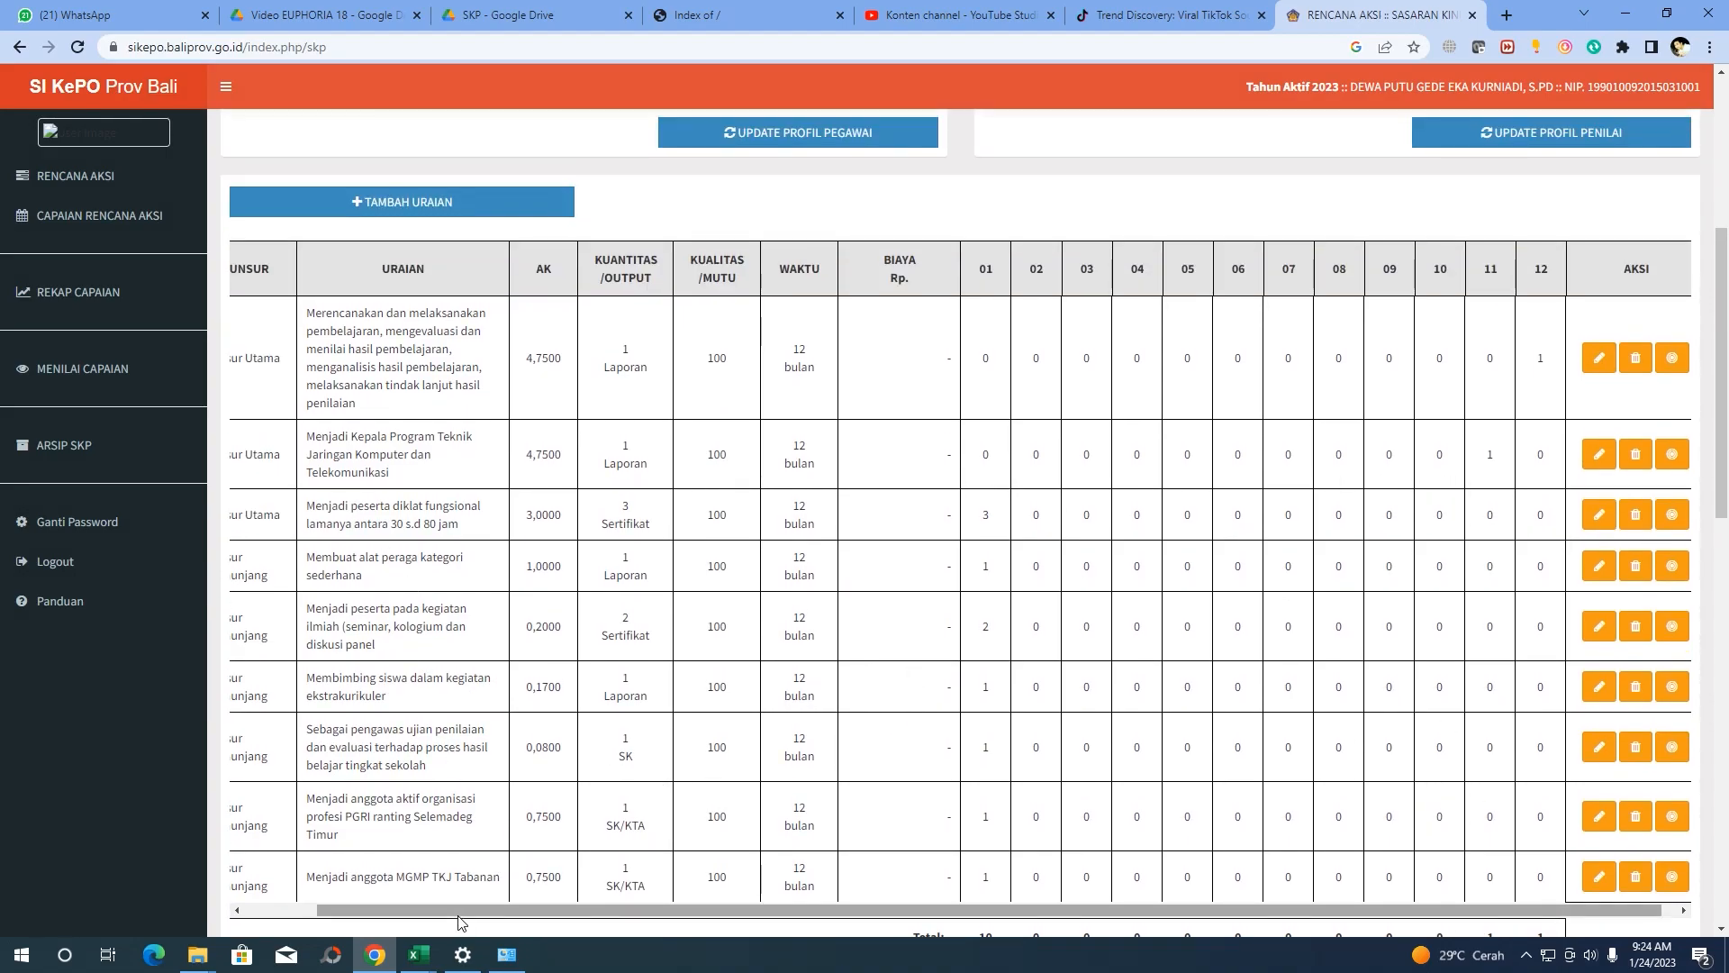
{"action": "mouse_move", "coordinate": [418, 955]}
{"action": "left_click", "coordinate": [426, 892]}
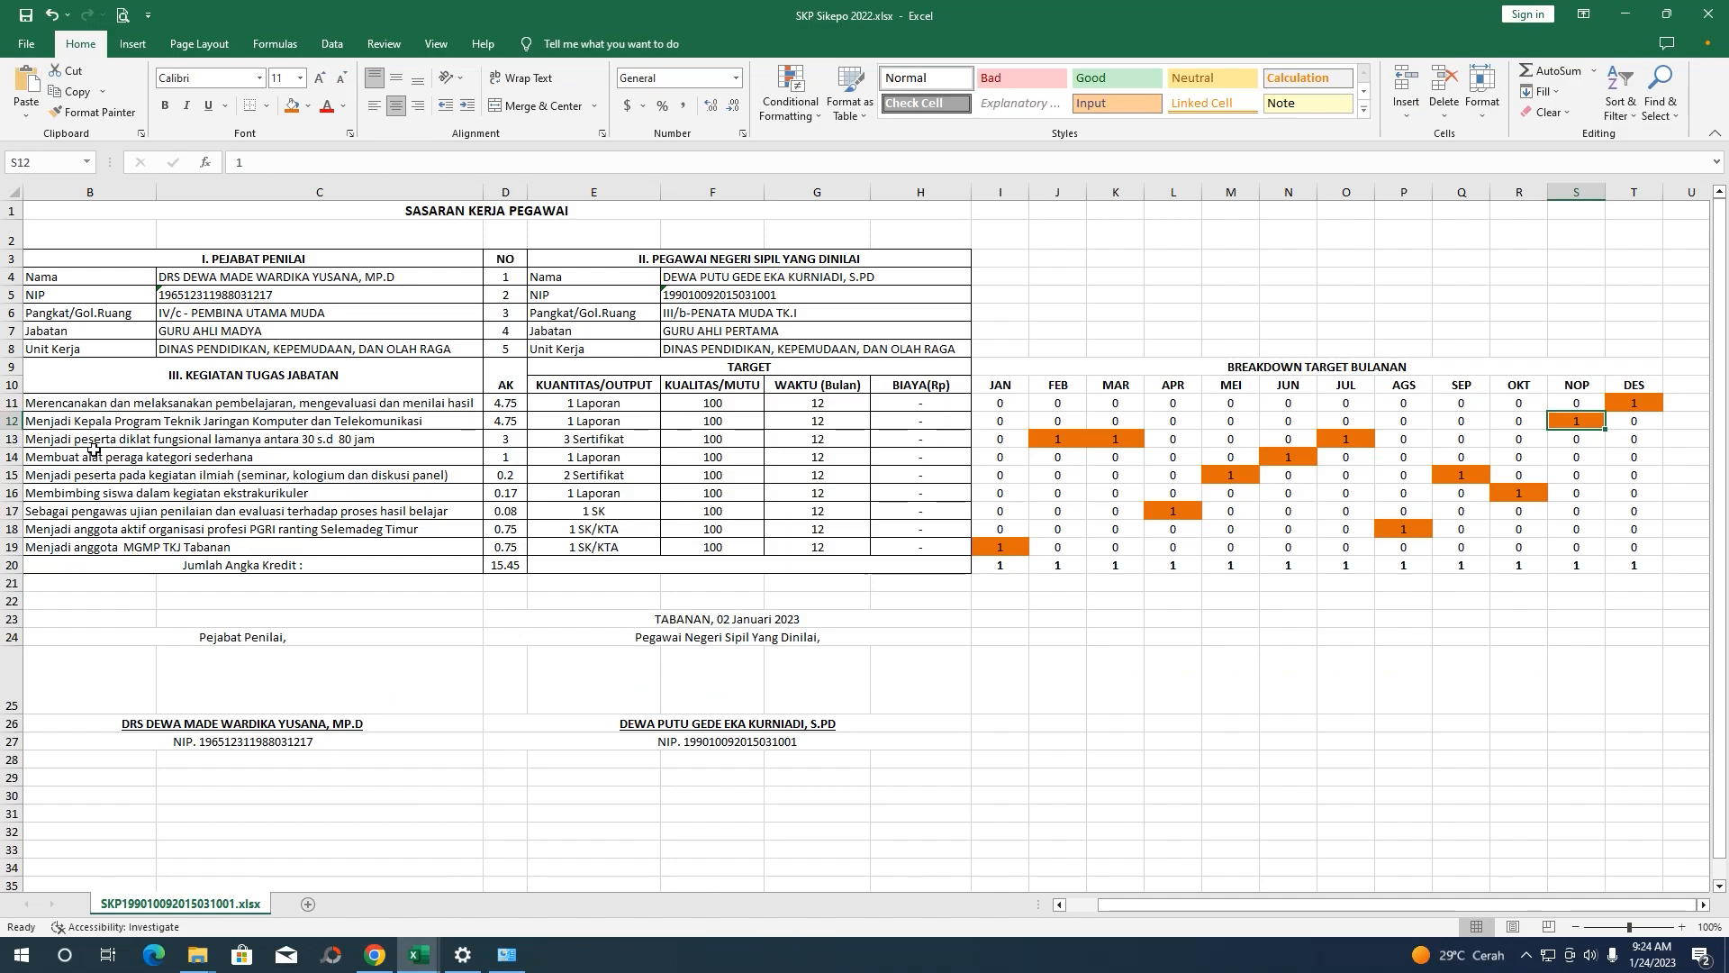
Confirm in Excel that the diklat fungsional row's 3 targets fall in February, March and July
{"action": "left_click", "coordinate": [367, 446]}
{"action": "left_click", "coordinate": [507, 439]}
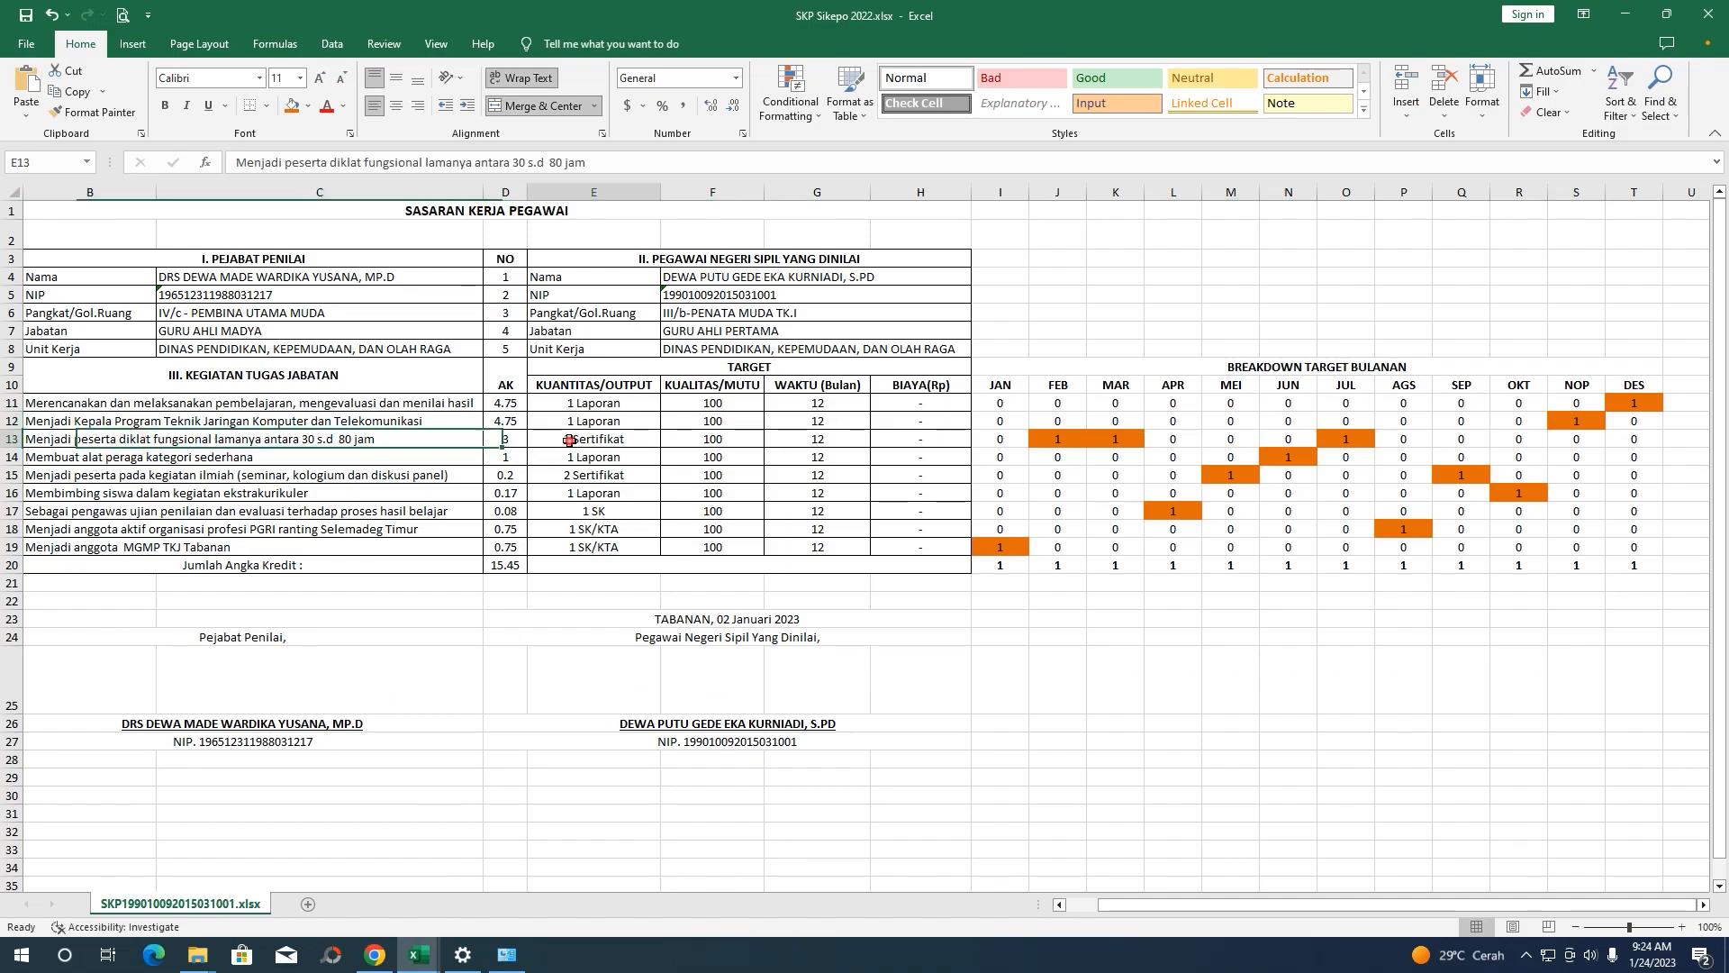
{"action": "left_click", "coordinate": [1061, 441]}
{"action": "left_click", "coordinate": [1113, 441]}
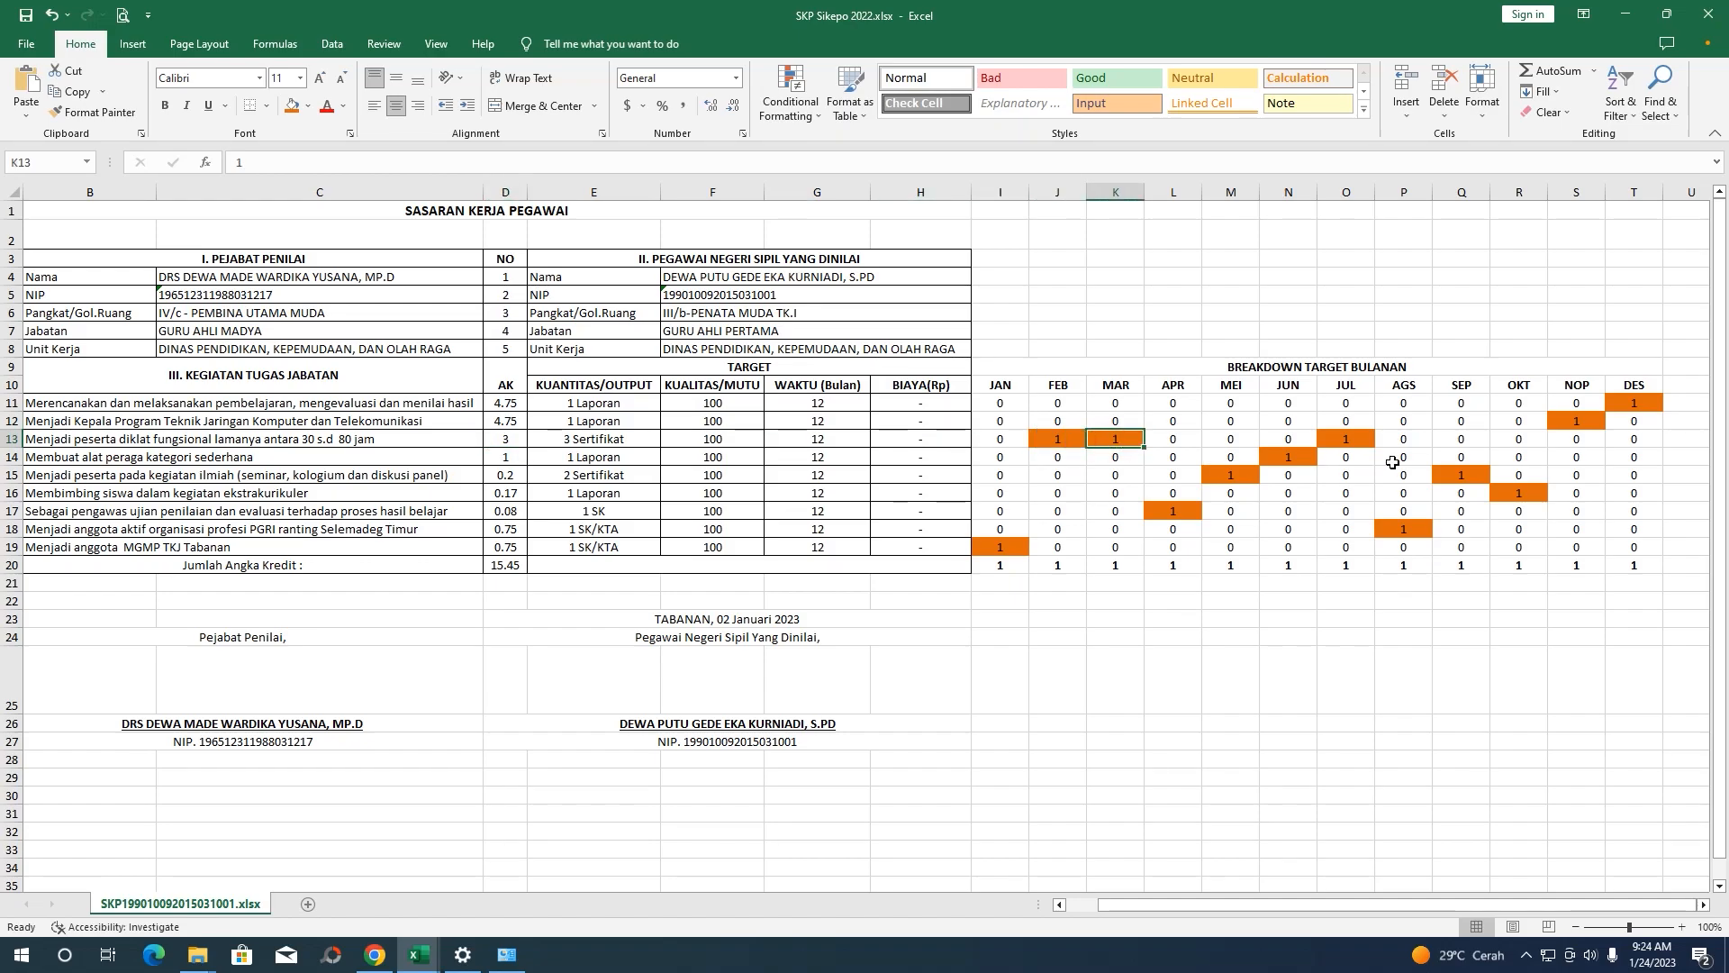
{"action": "left_click", "coordinate": [1351, 448]}
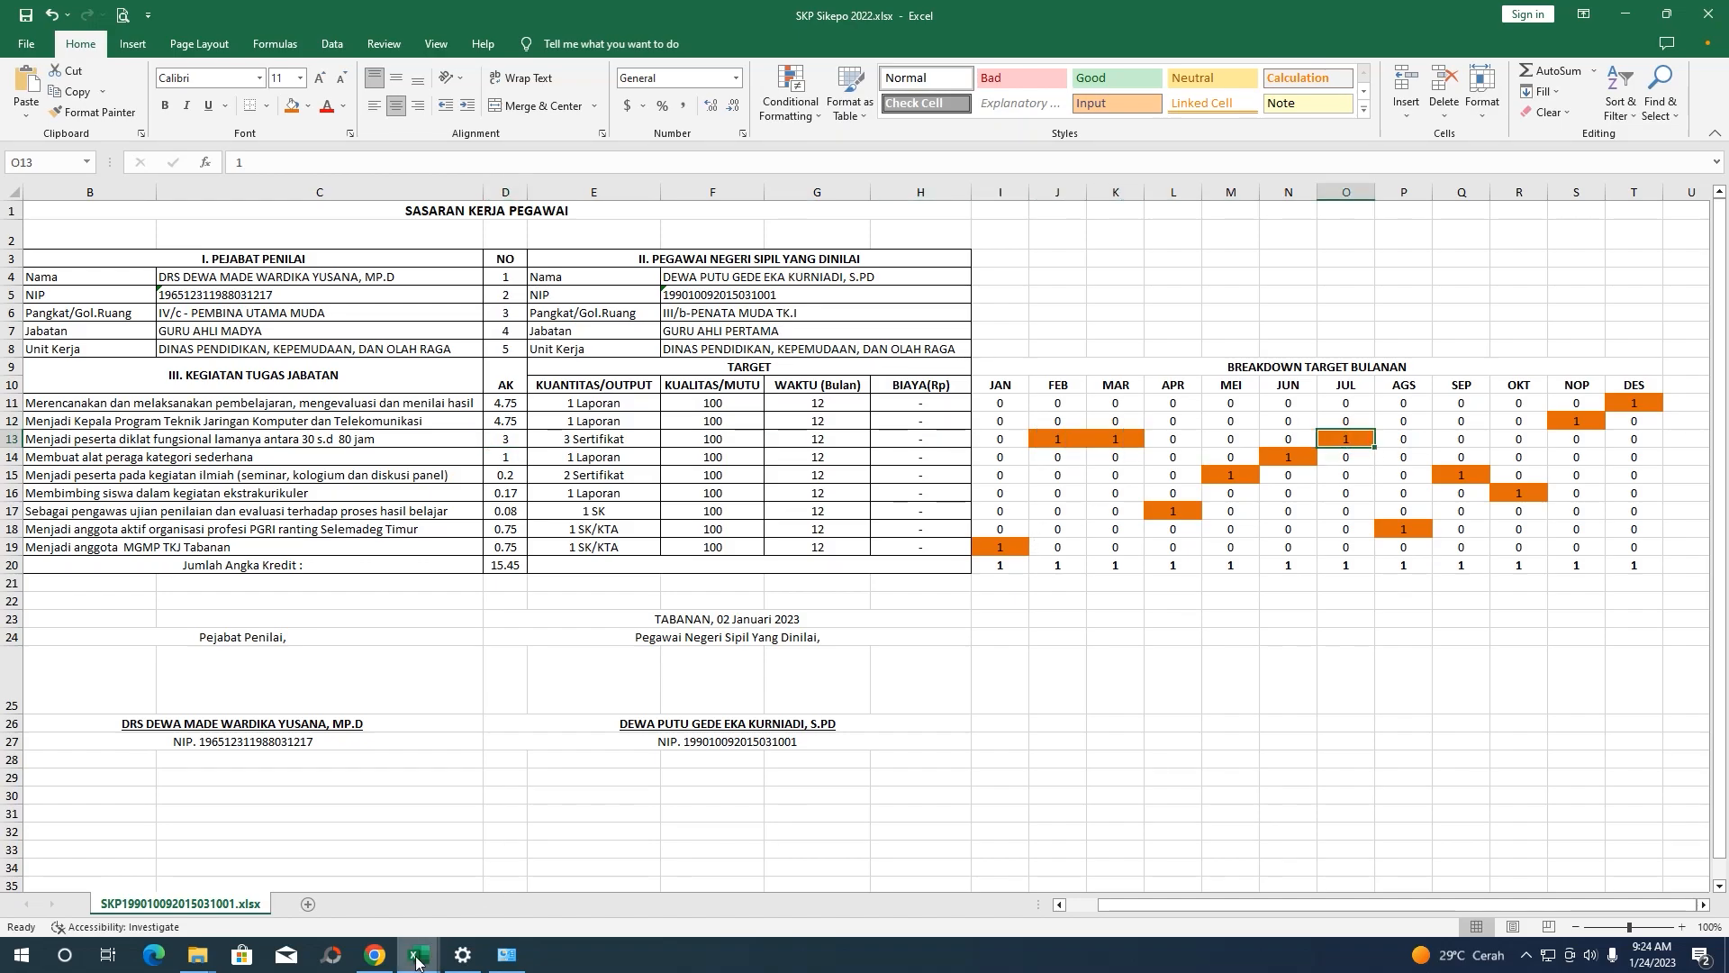
{"action": "left_click", "coordinate": [376, 956]}
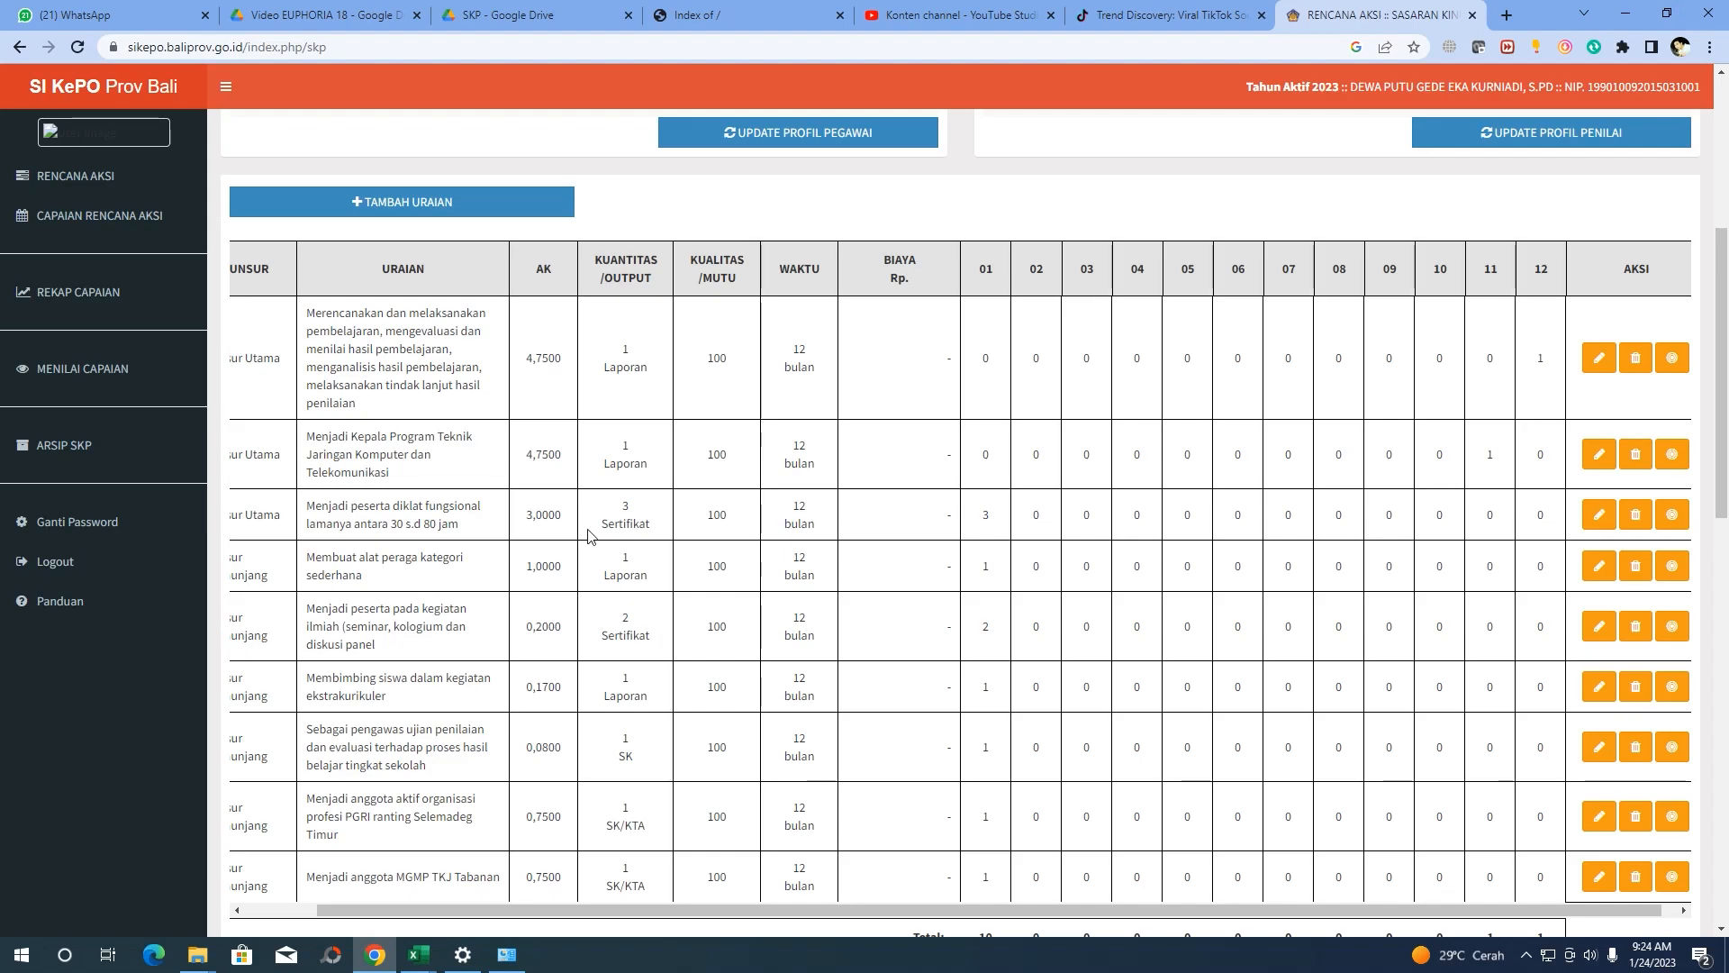
Replace the diklat row's Januari target of 3 with 1 each in Februari, Maret and Juli, and save
{"action": "mouse_move", "coordinate": [744, 911]}
{"action": "left_mouse_down"}
{"action": "mouse_move", "coordinate": [630, 912]}
{"action": "mouse_move", "coordinate": [758, 912]}
{"action": "left_mouse_up"}
{"action": "left_click", "coordinate": [1657, 526]}
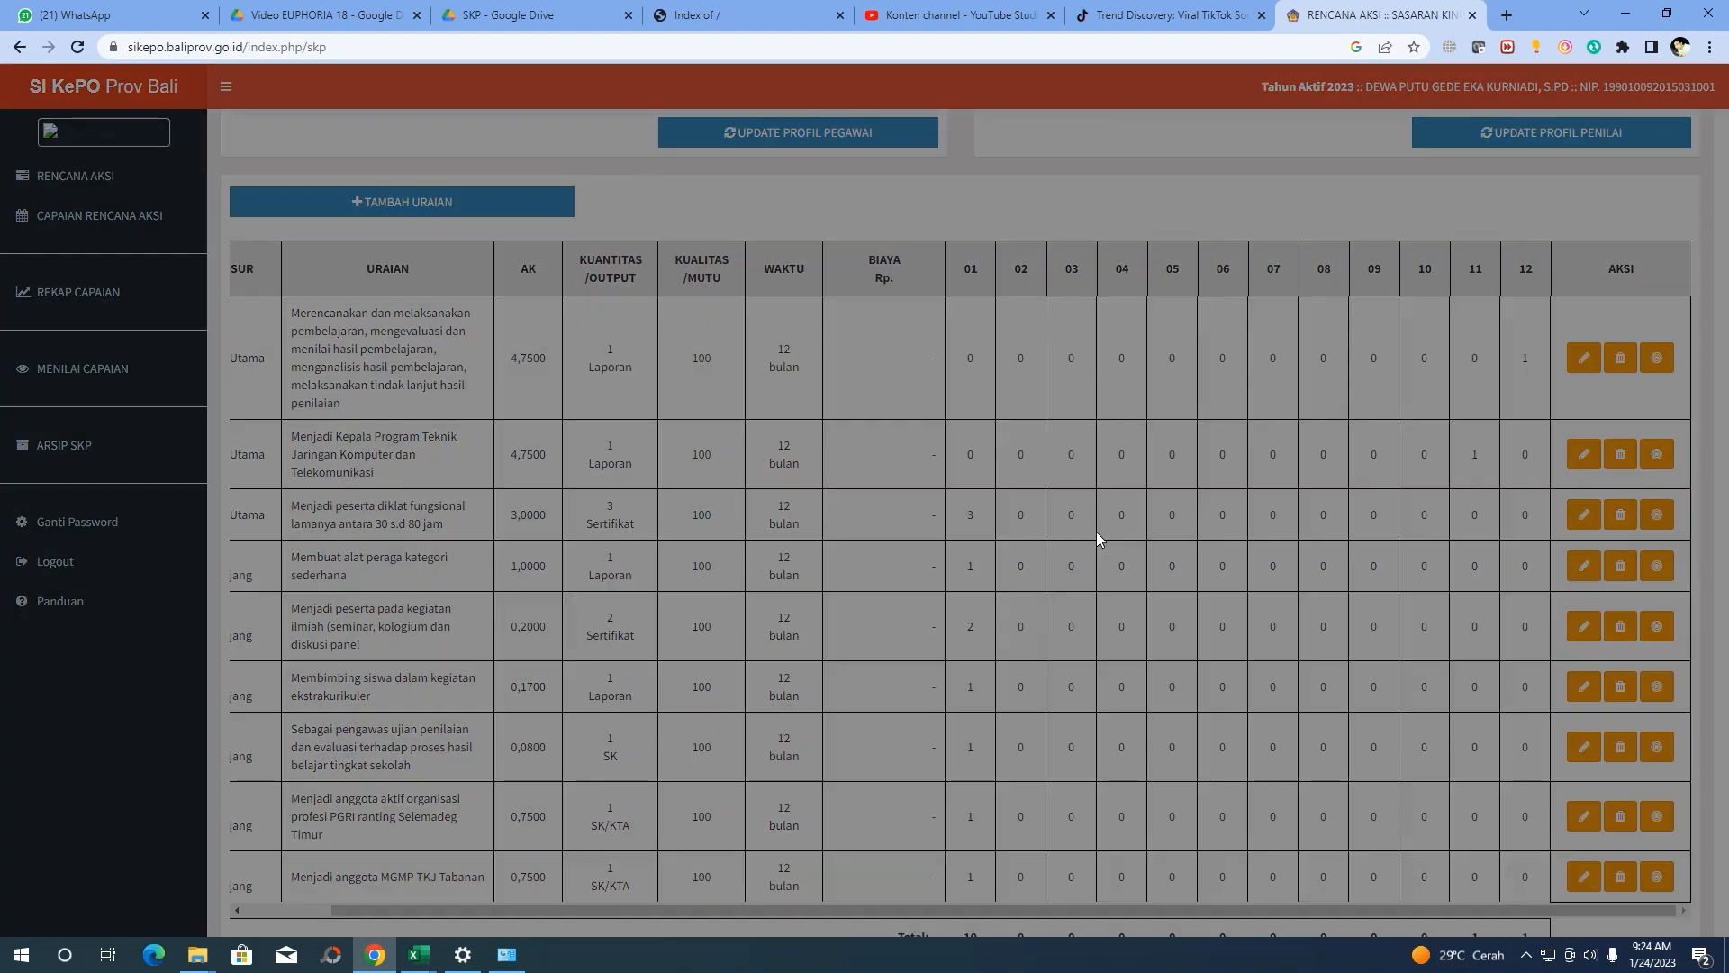
{"action": "left_click", "coordinate": [1096, 176]}
{"action": "left_click", "coordinate": [1097, 177]}
{"action": "left_click", "coordinate": [1096, 177]}
{"action": "left_click", "coordinate": [1094, 211]}
{"action": "left_click", "coordinate": [1095, 256]}
{"action": "left_click", "coordinate": [1095, 432]}
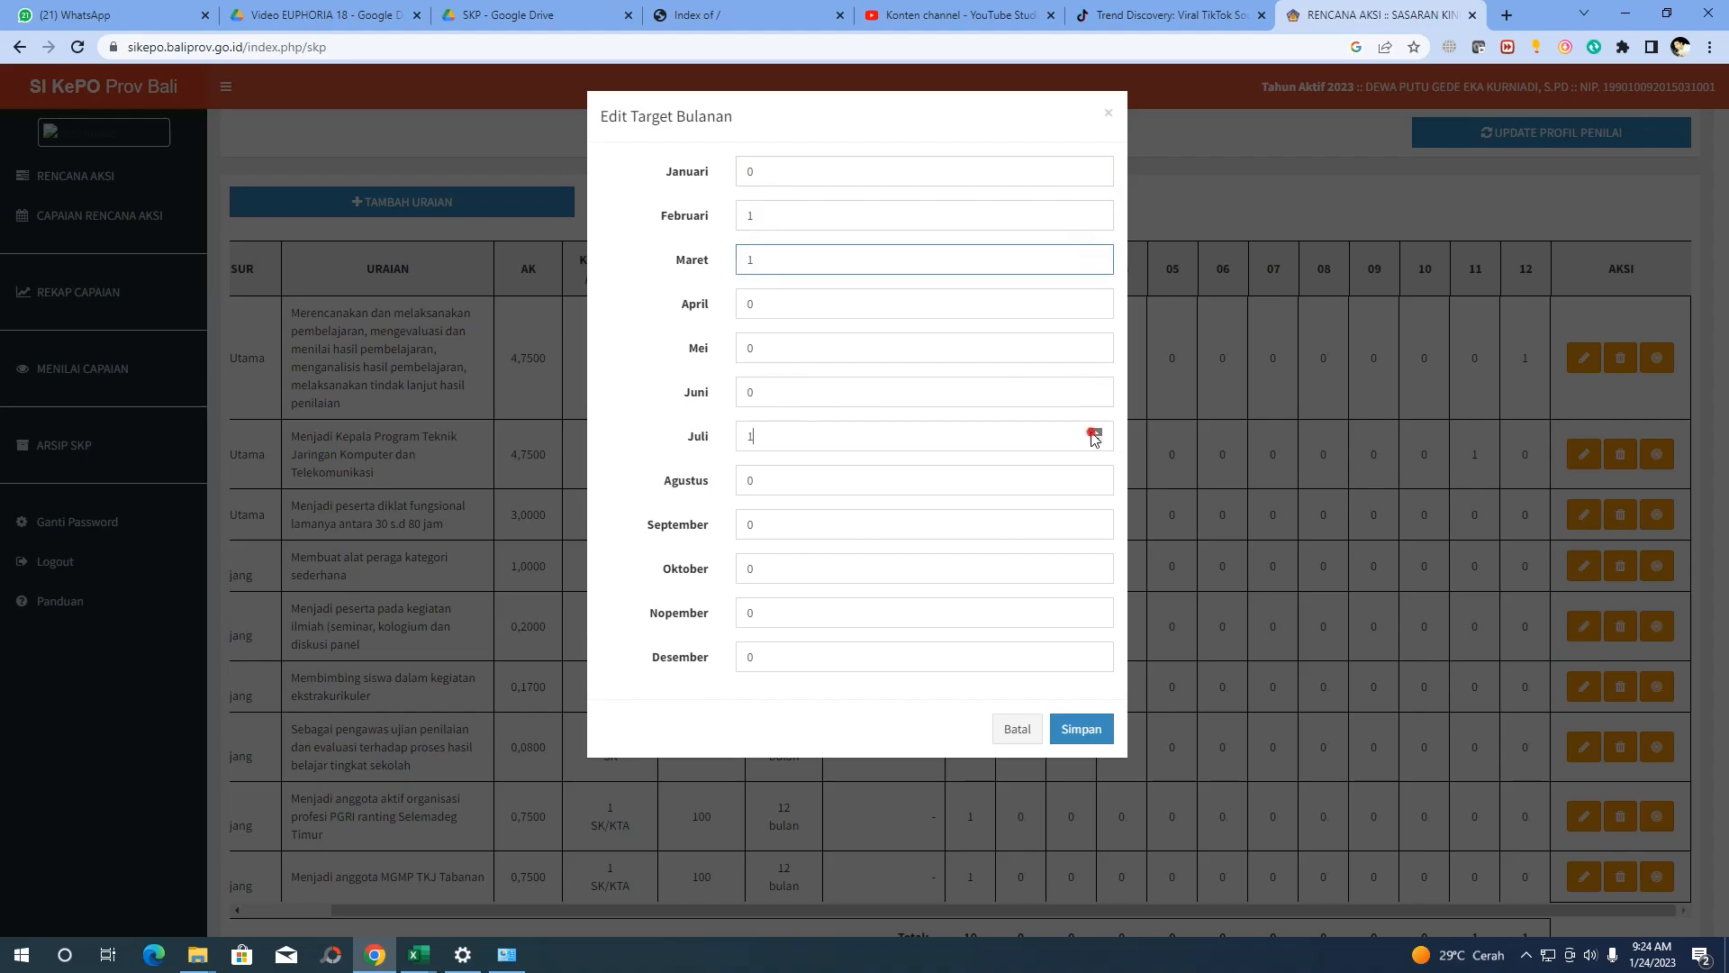
{"action": "left_click", "coordinate": [1090, 729]}
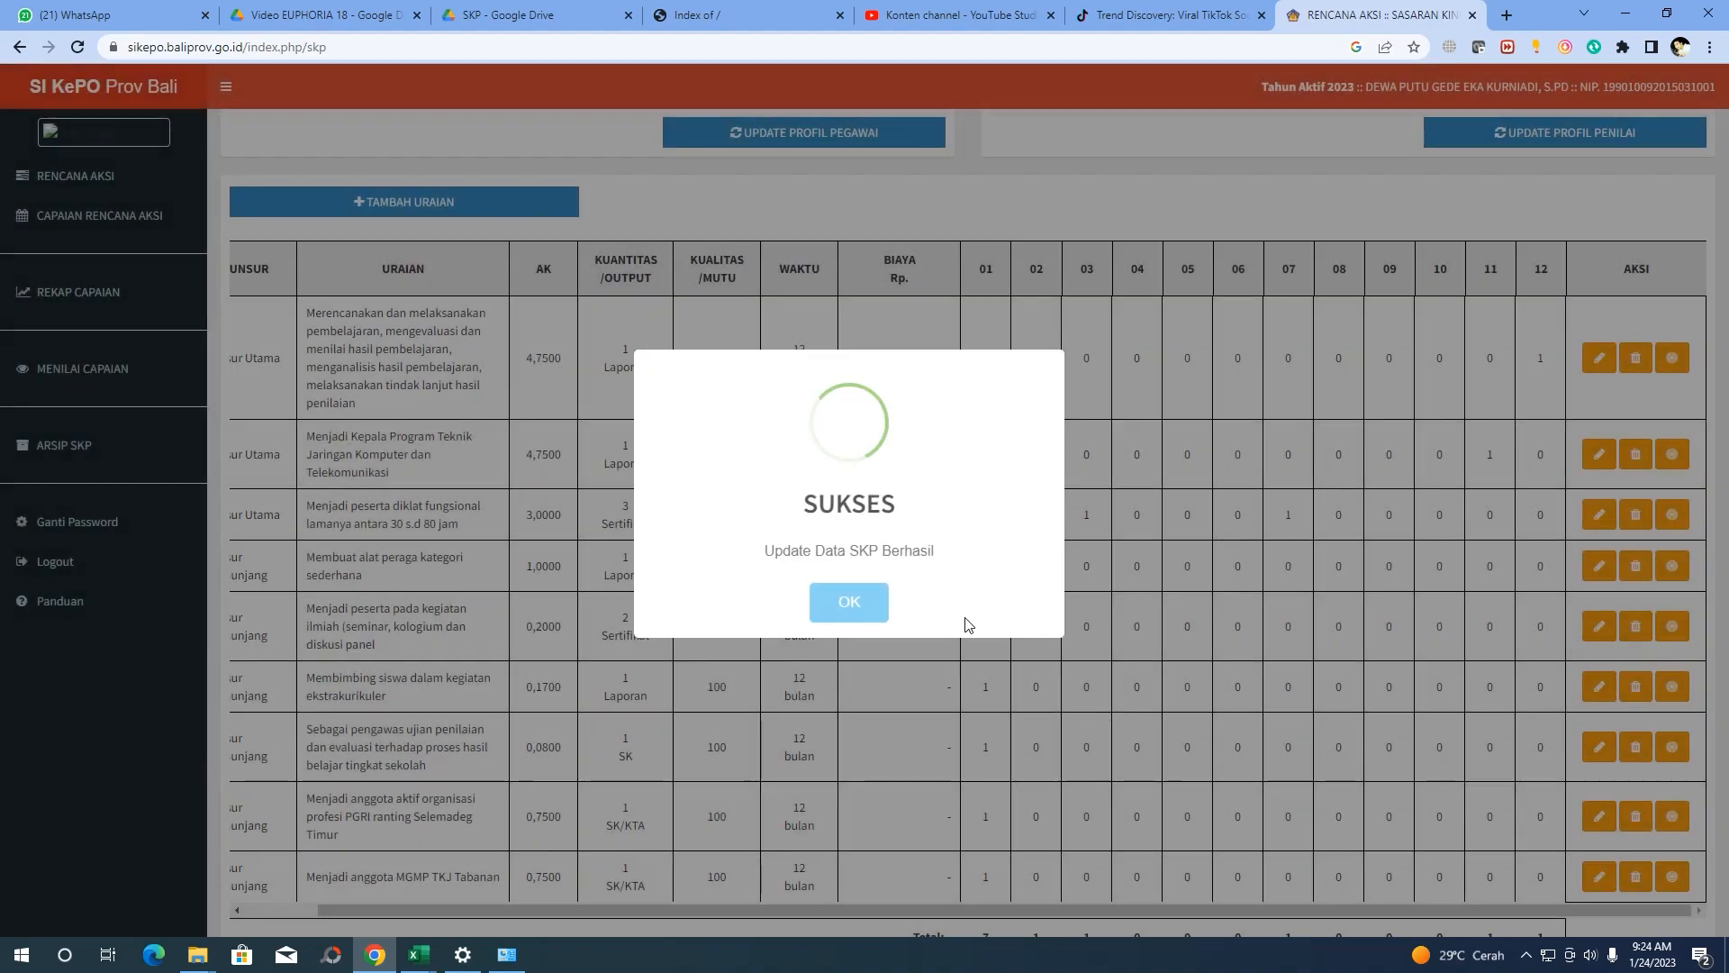
{"action": "left_click", "coordinate": [847, 597]}
{"action": "scroll", "coordinate": [1266, 484], "scroll_direction": "down", "scroll_amount": 5}
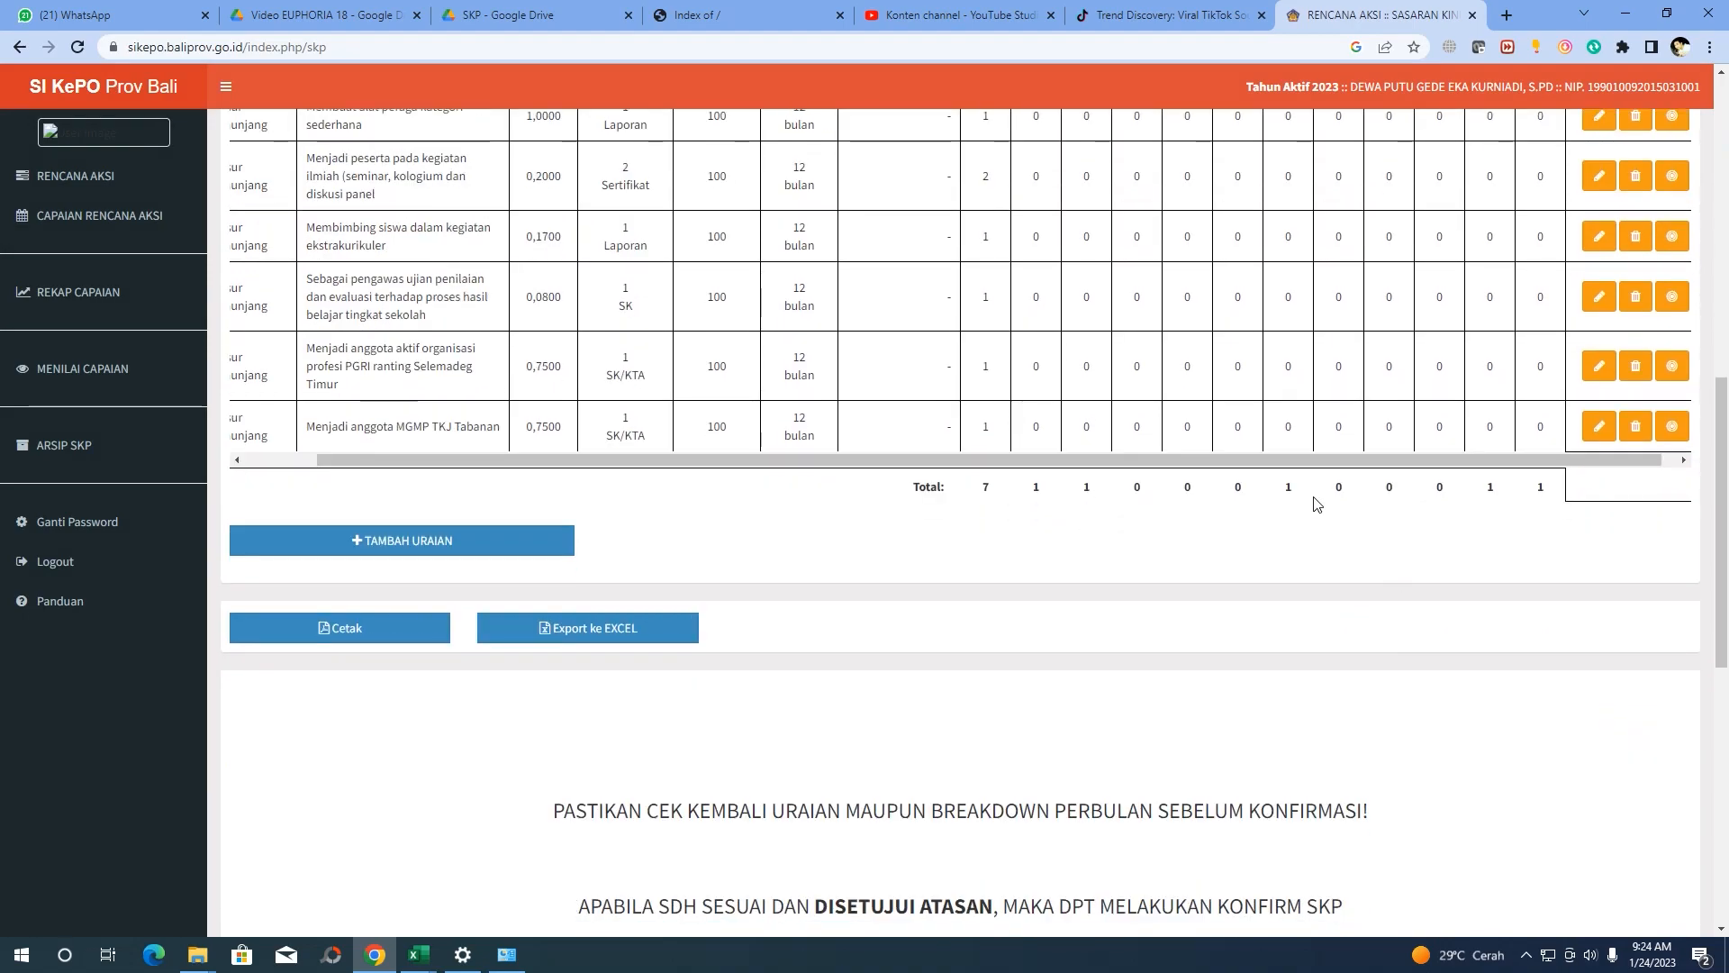
{"action": "scroll", "coordinate": [1045, 540], "scroll_direction": "up", "scroll_amount": 2}
{"action": "scroll", "coordinate": [1035, 572], "scroll_direction": "up", "scroll_amount": 1}
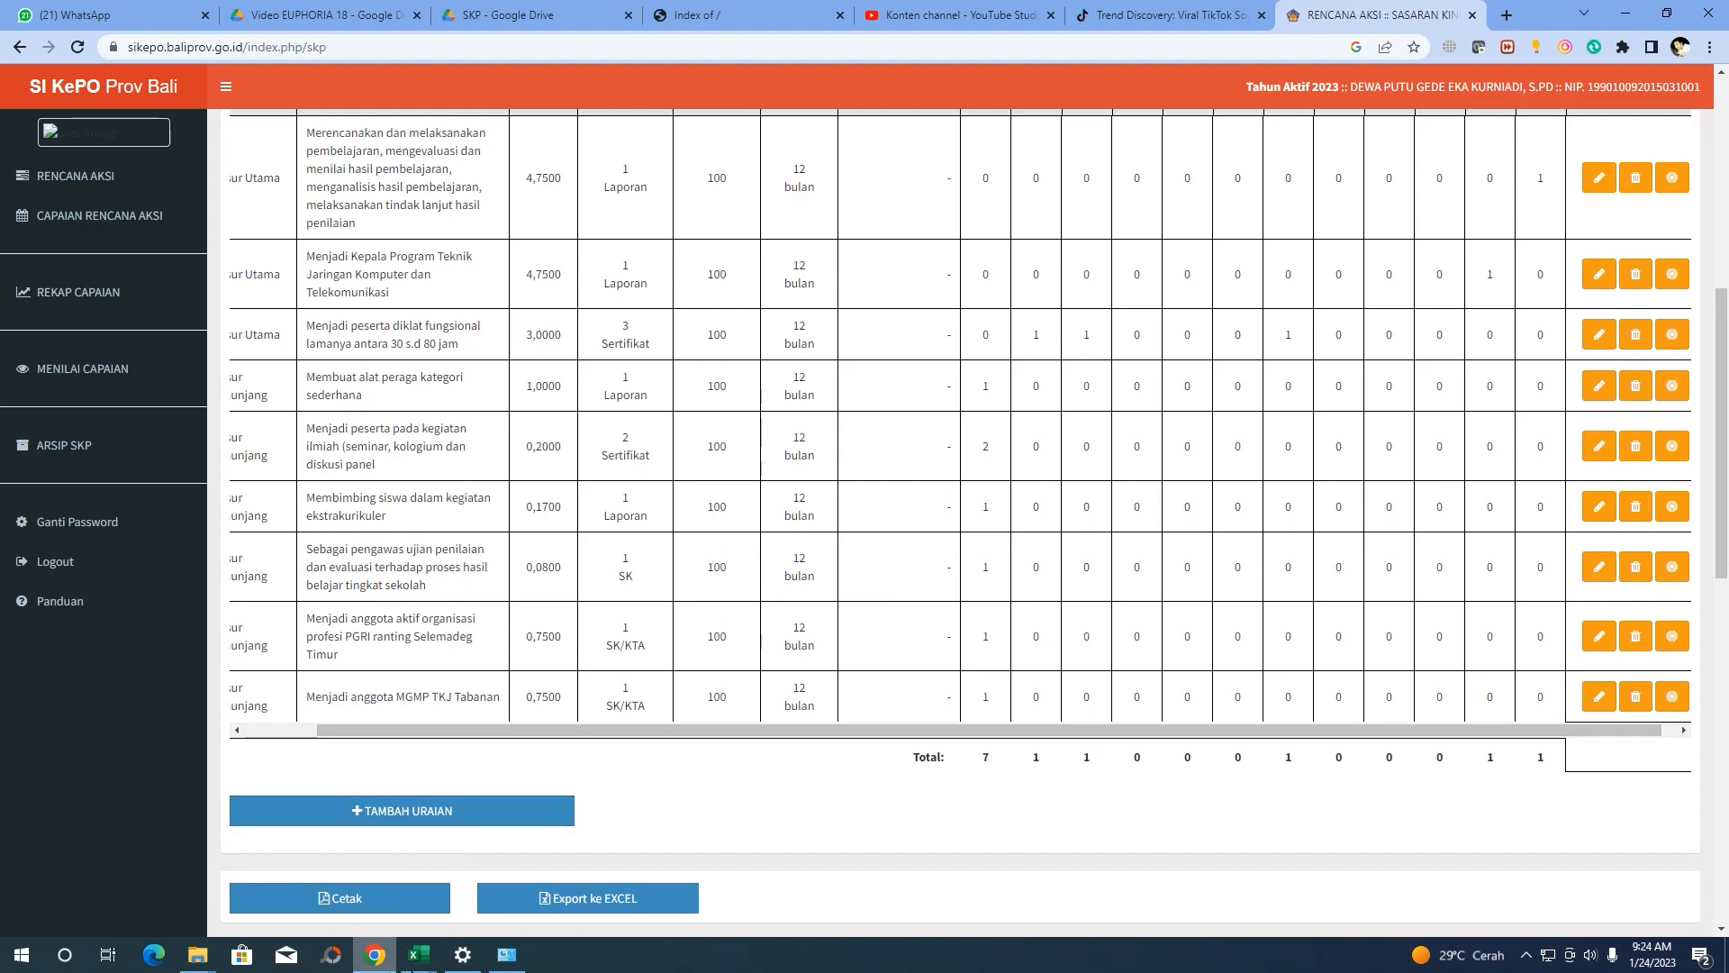
Check in the workbook that the alat peraga row's single target falls in June
{"action": "mouse_move", "coordinate": [419, 955]}
{"action": "left_click", "coordinate": [418, 869]}
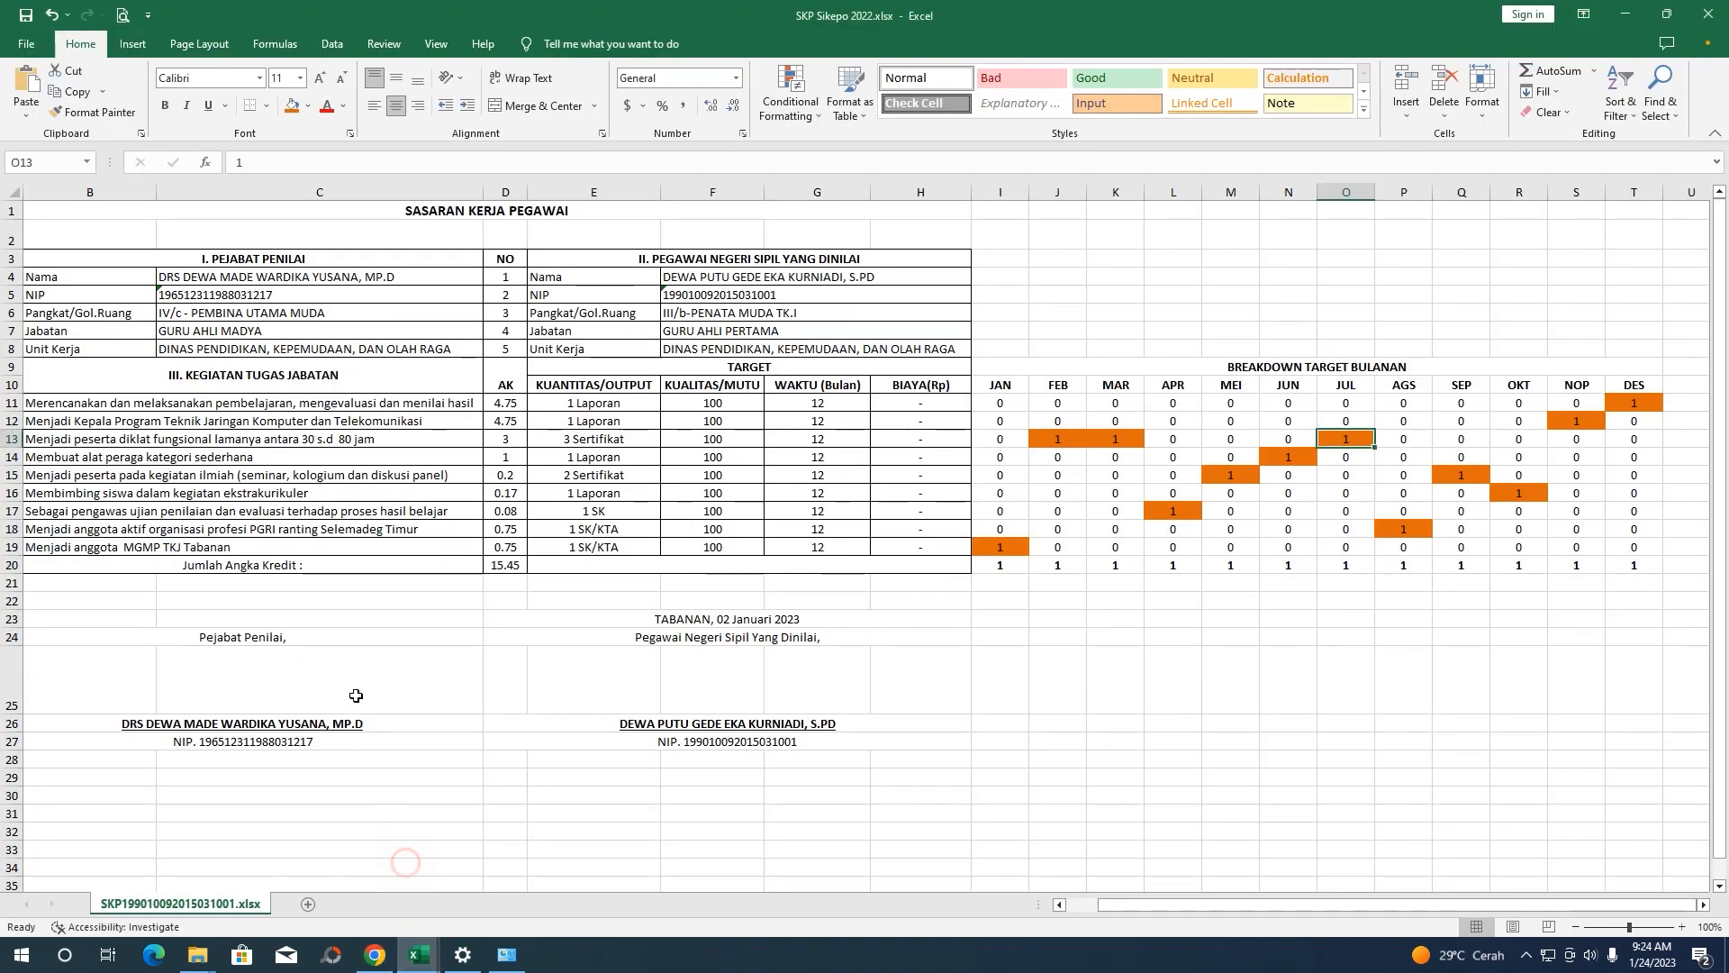
{"action": "left_click", "coordinate": [198, 461]}
{"action": "left_click", "coordinate": [1626, 20]}
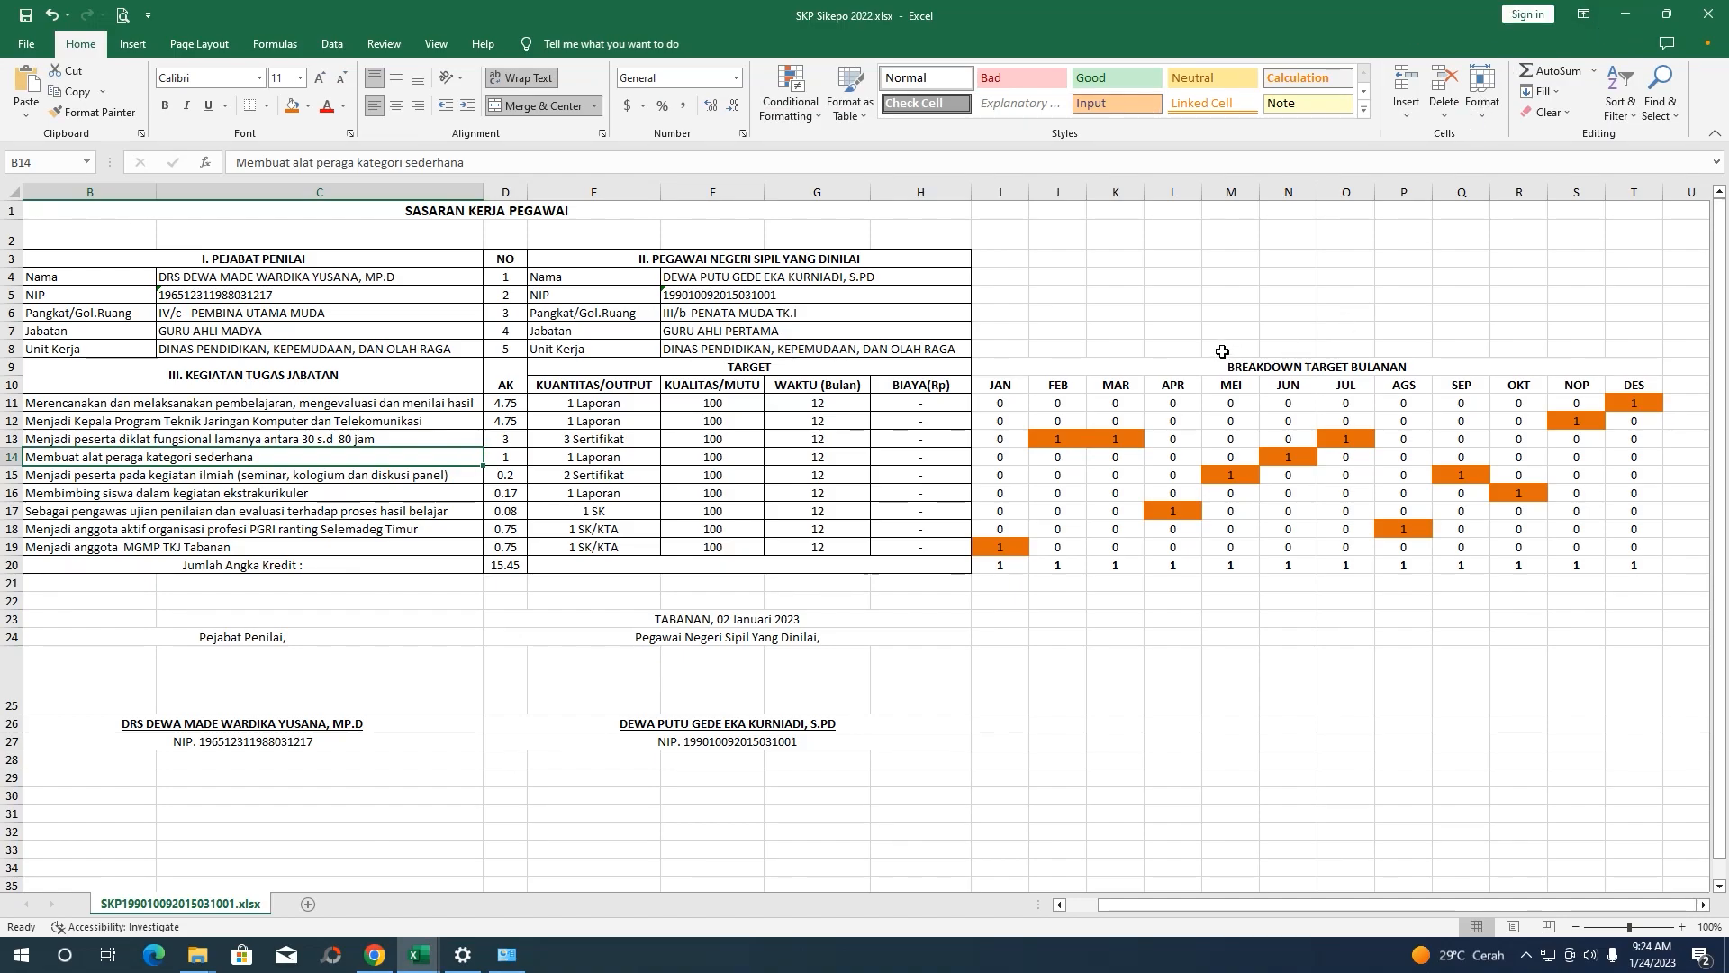
{"action": "left_click", "coordinate": [1017, 488]}
{"action": "left_click", "coordinate": [1287, 457]}
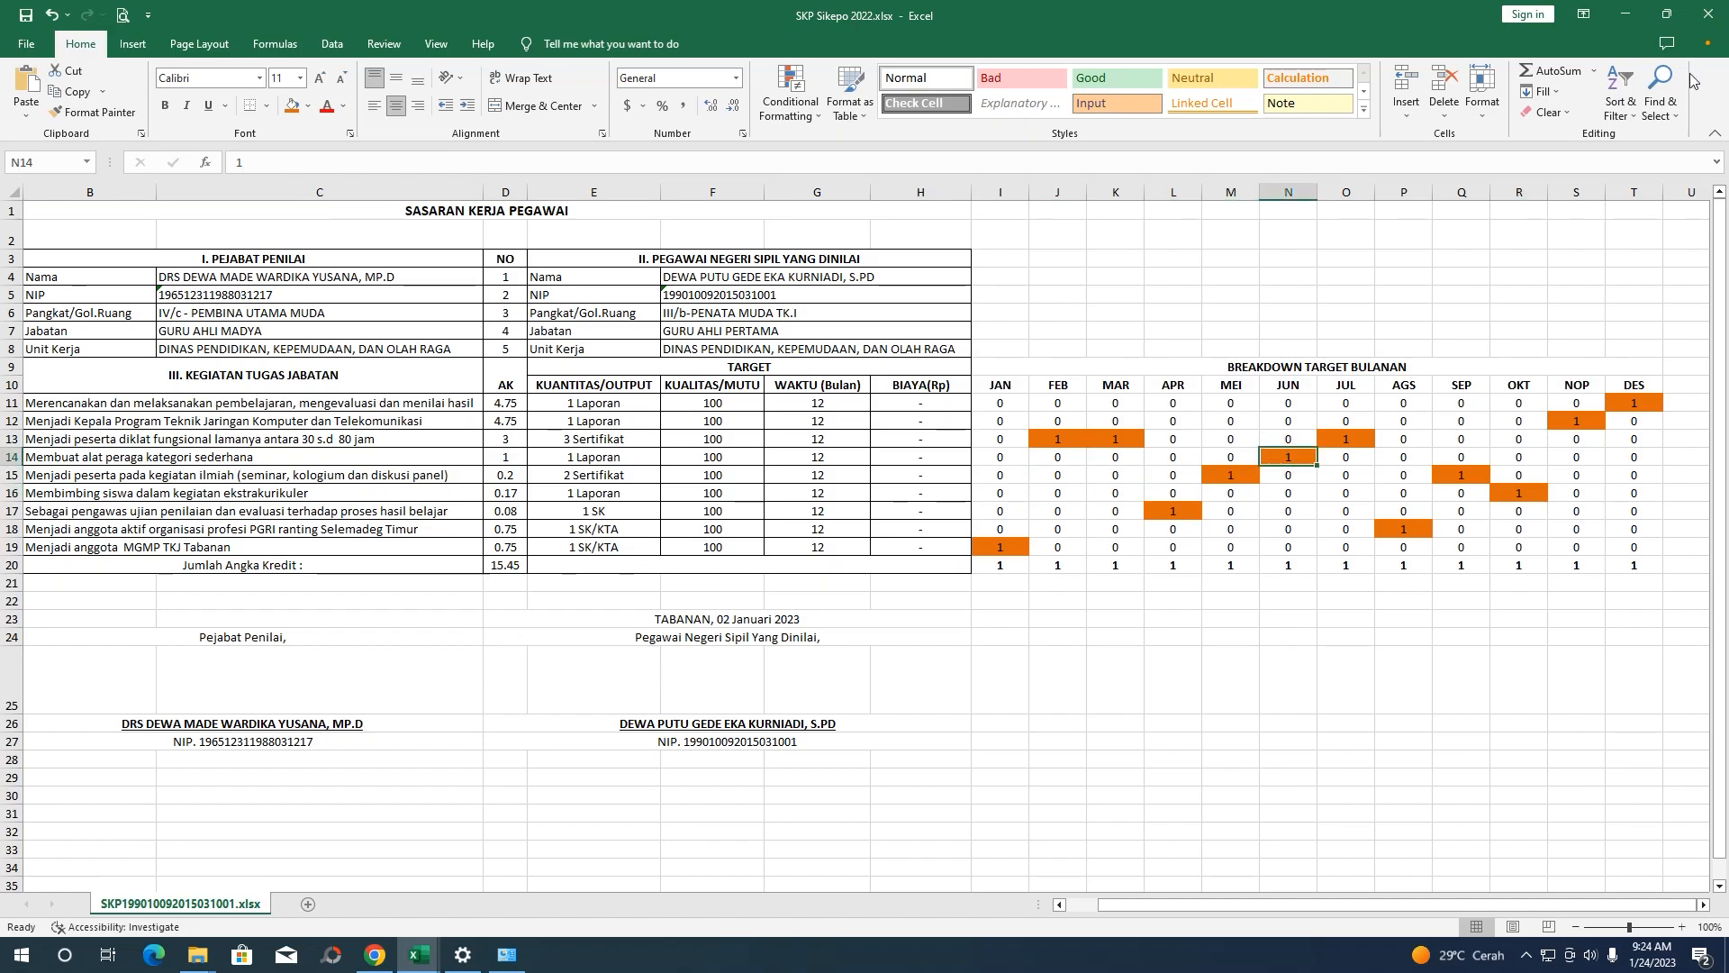
{"action": "left_click", "coordinate": [1626, 14]}
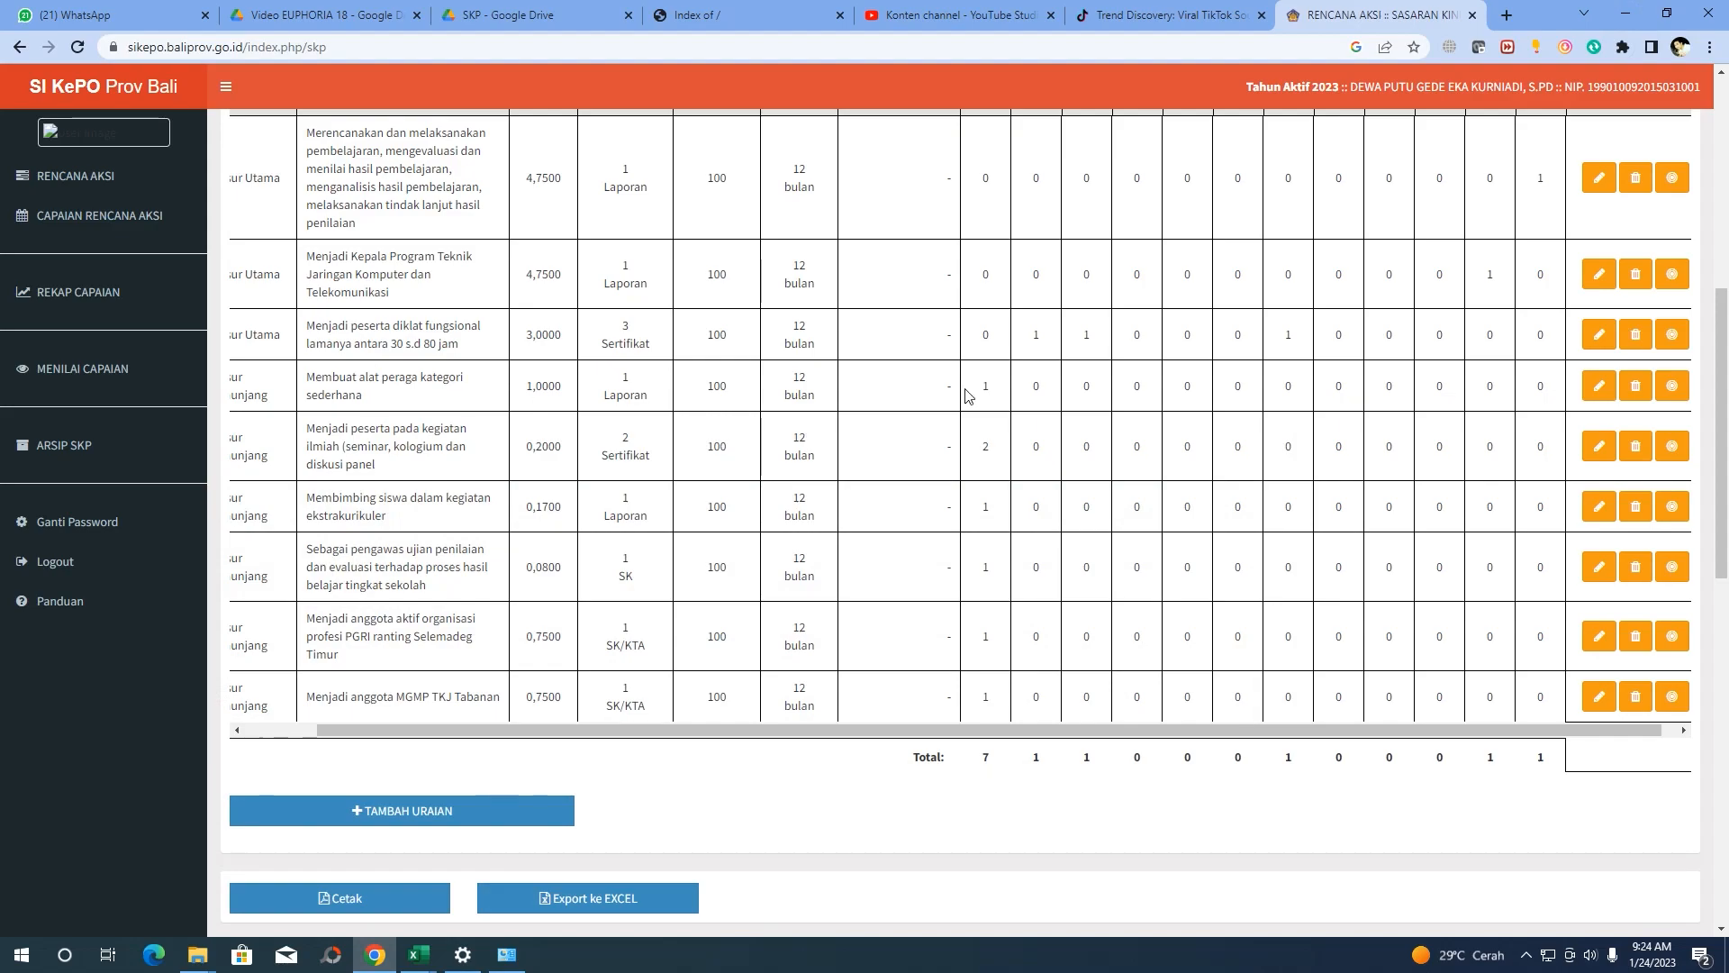
Move the alat peraga row's target from Januari to Juni and save it
{"action": "left_click", "coordinate": [1673, 386]}
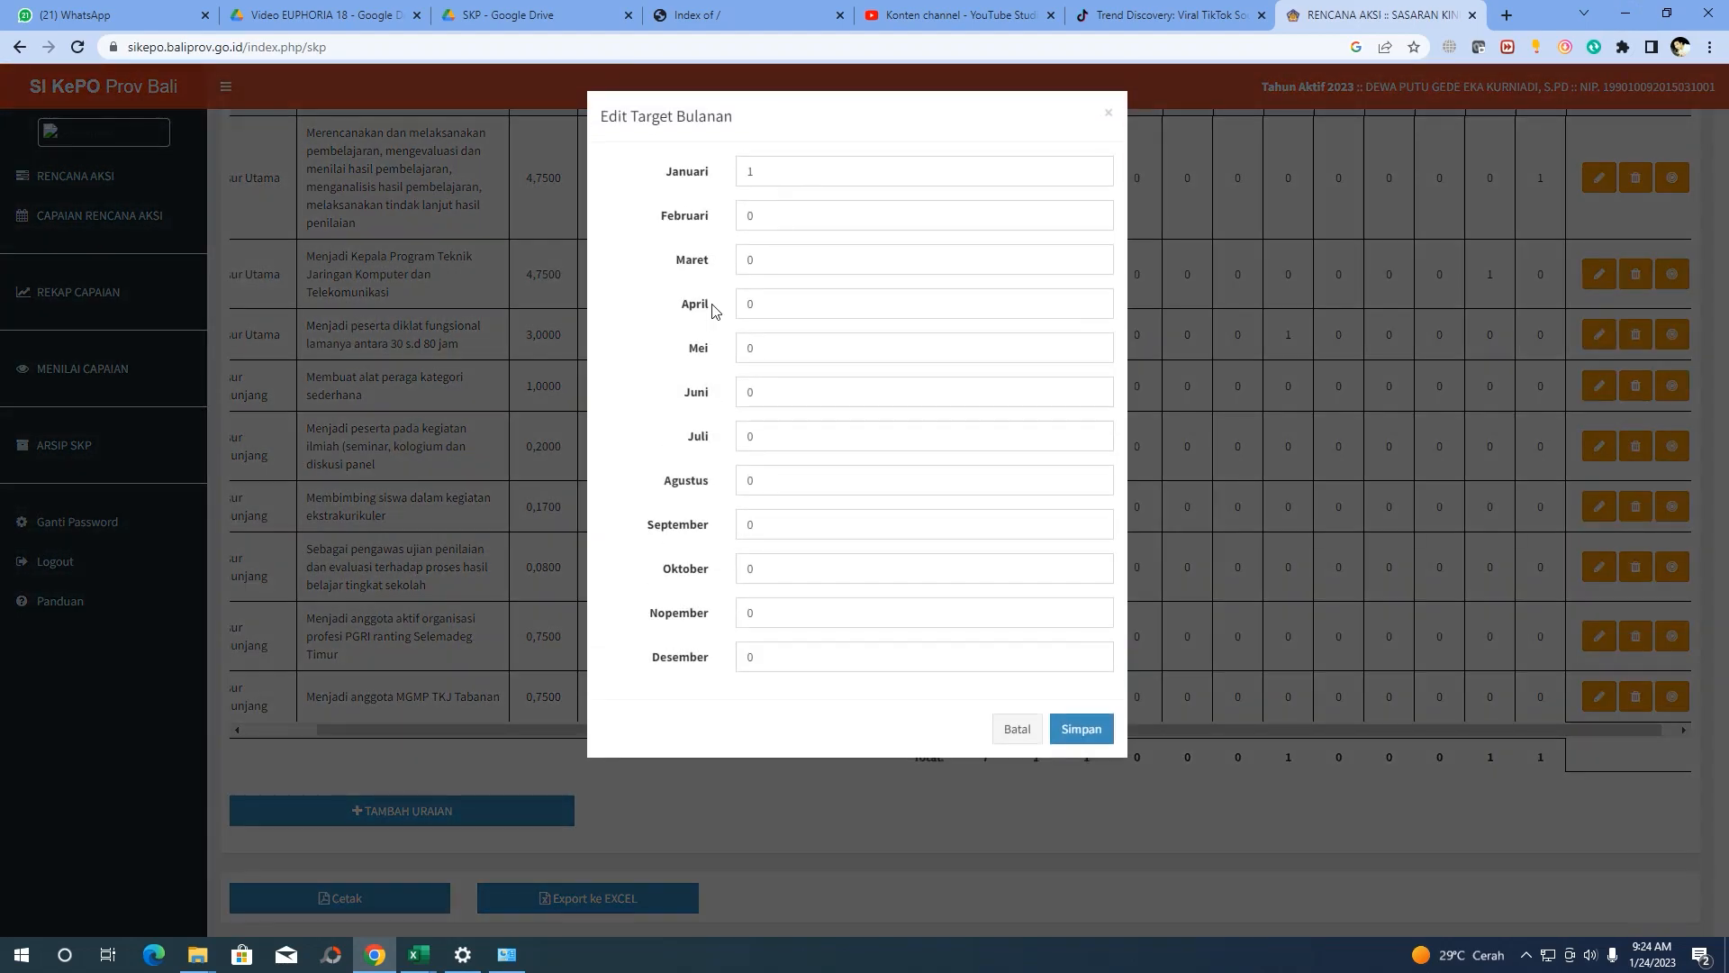
{"action": "left_click", "coordinate": [1095, 175]}
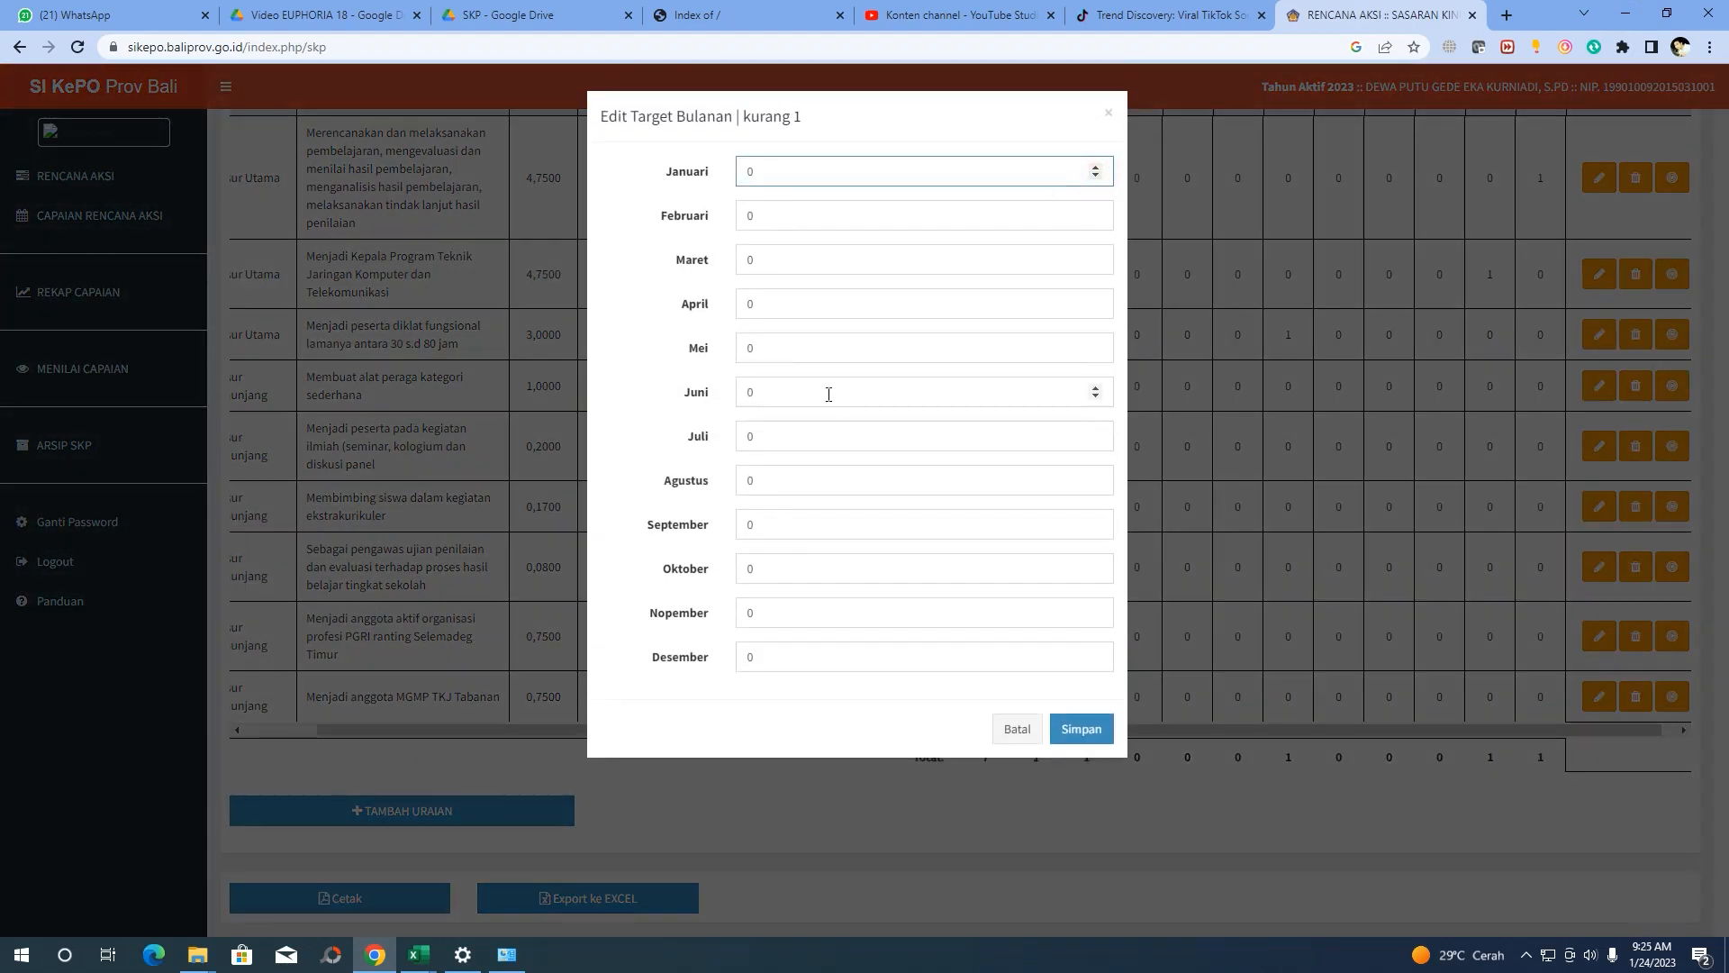
{"action": "left_click", "coordinate": [1095, 386]}
{"action": "left_click", "coordinate": [1081, 734]}
{"action": "left_click", "coordinate": [870, 601]}
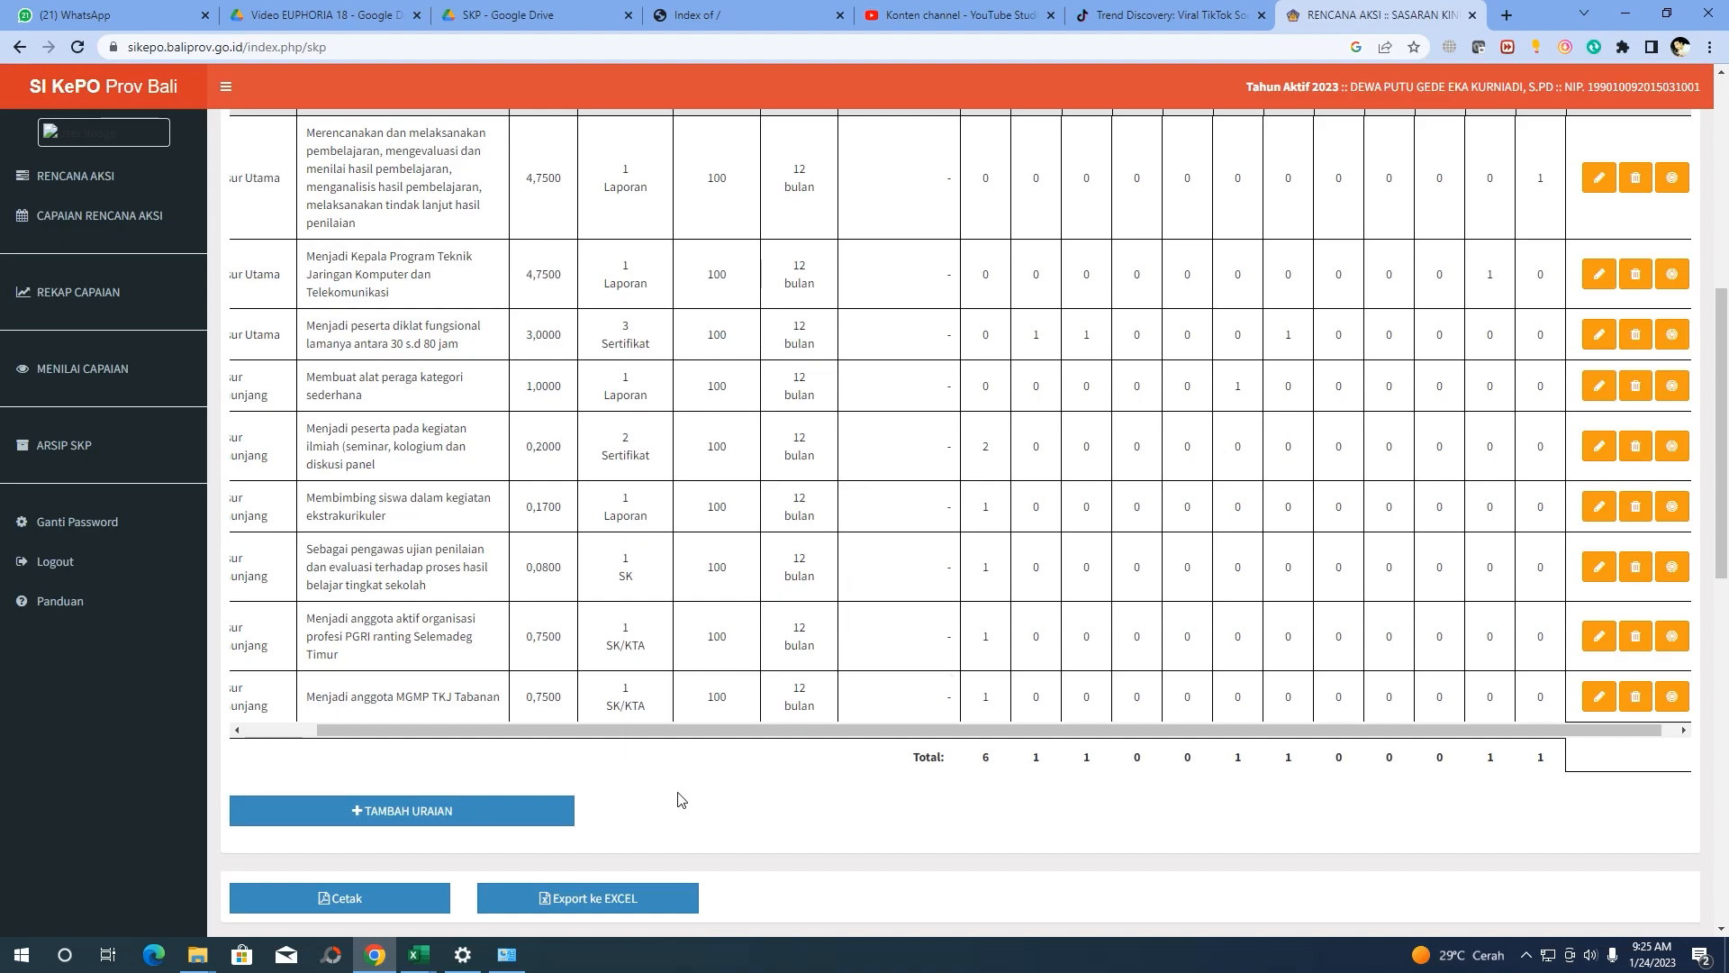
{"action": "mouse_move", "coordinate": [418, 955]}
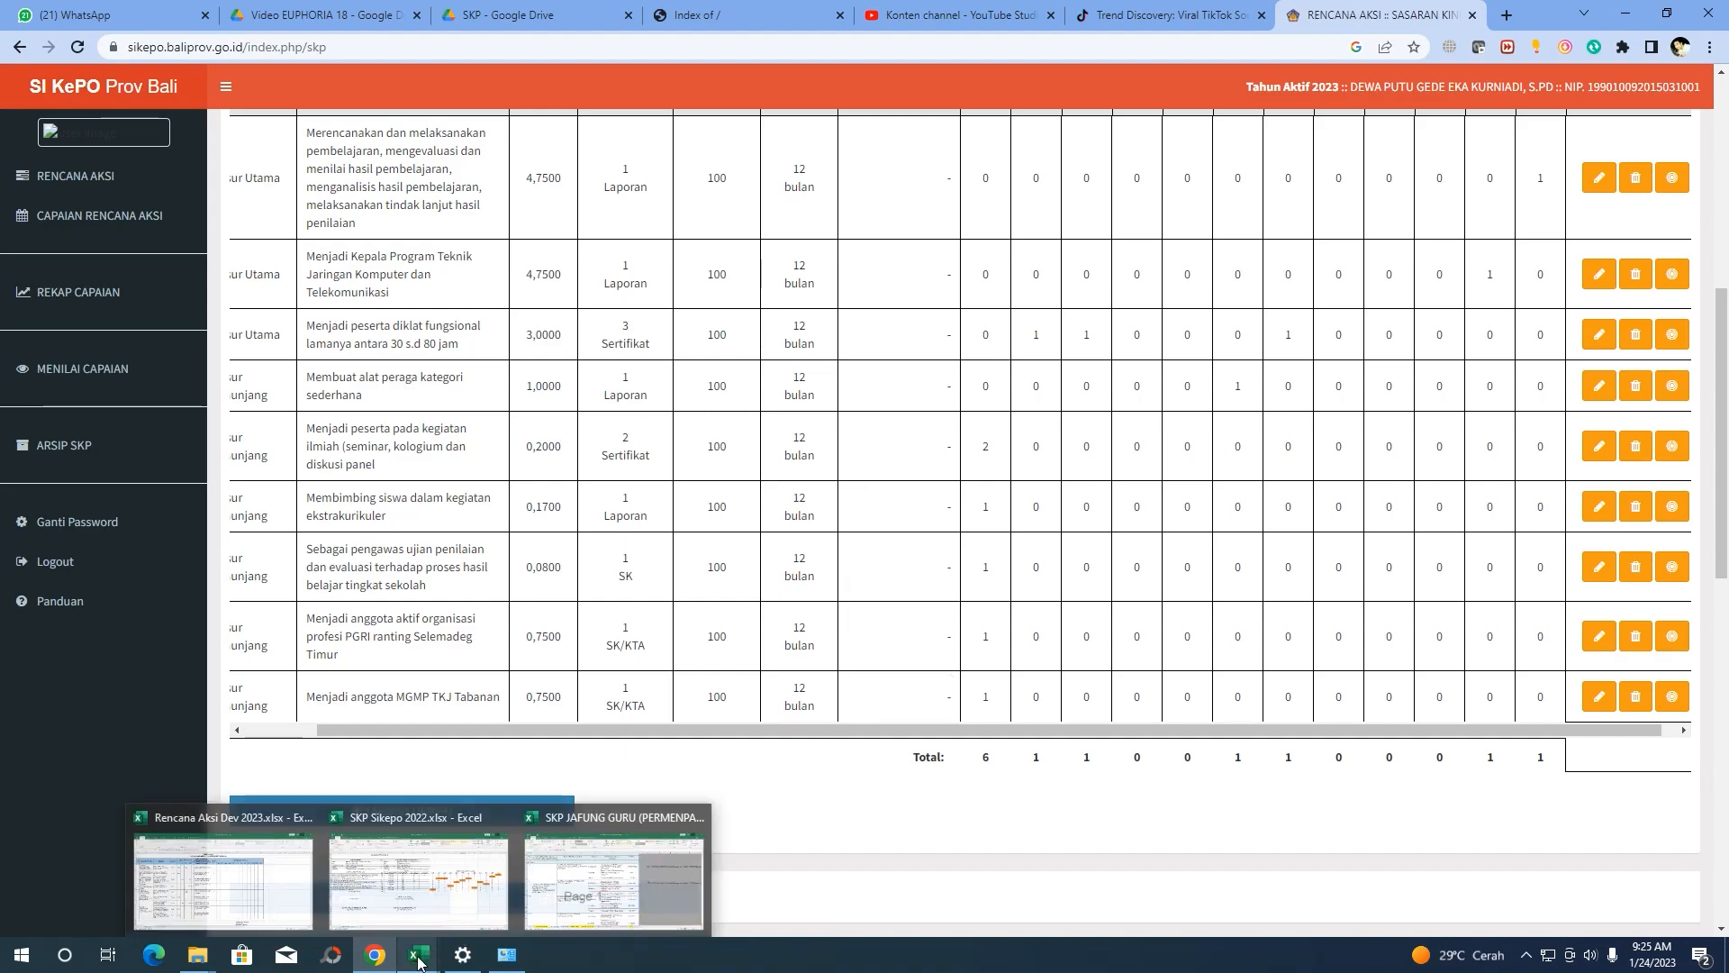
{"action": "left_click", "coordinate": [422, 904]}
{"action": "left_click", "coordinate": [115, 482]}
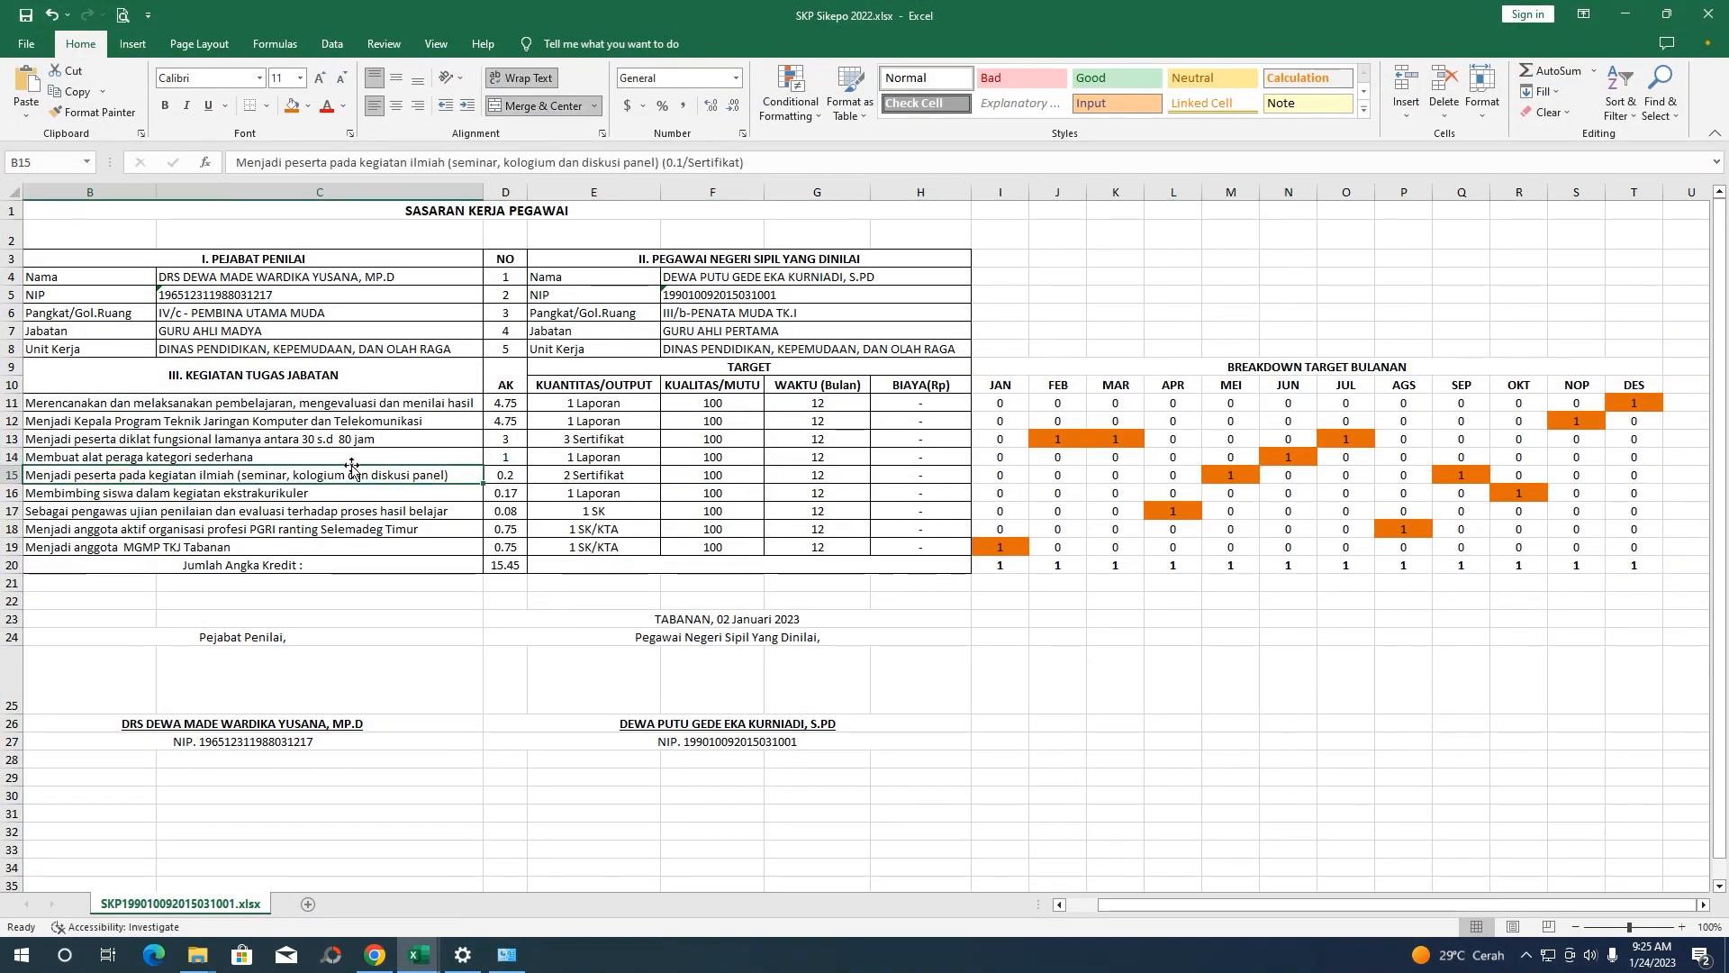
{"action": "left_click", "coordinate": [565, 476]}
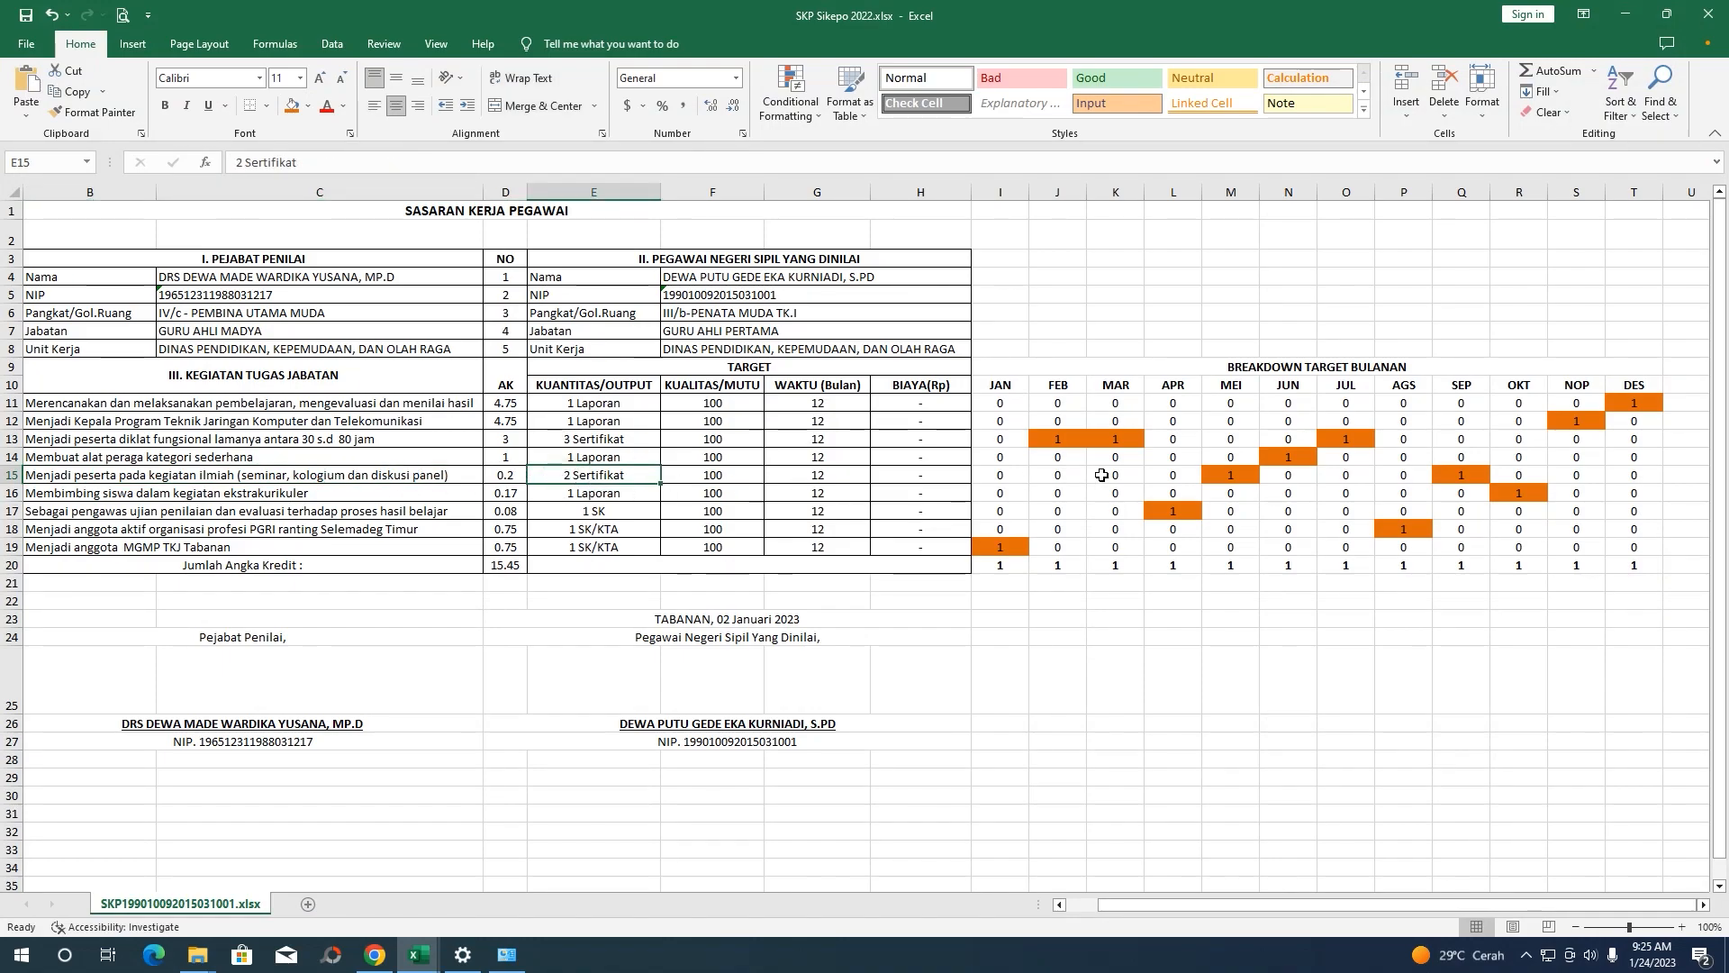
{"action": "left_click", "coordinate": [1232, 478]}
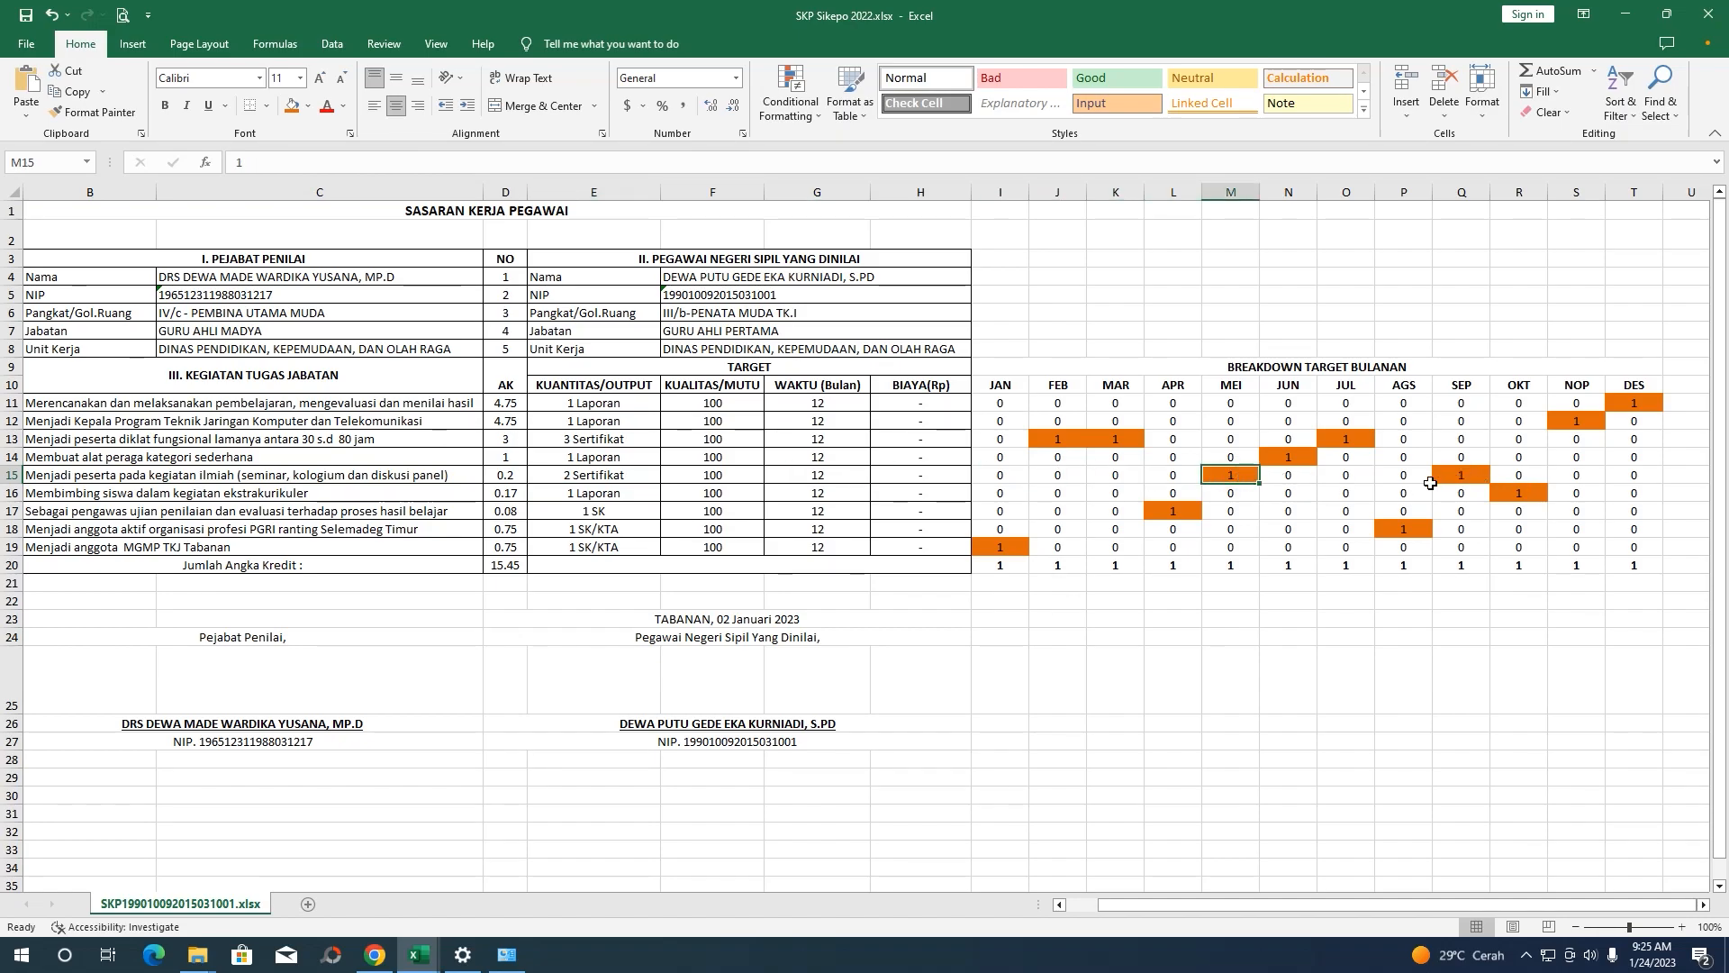
Replace the seminar row's Januari target of 2 with 1 in Mei and 1 in September, and save
{"action": "left_click", "coordinate": [375, 955]}
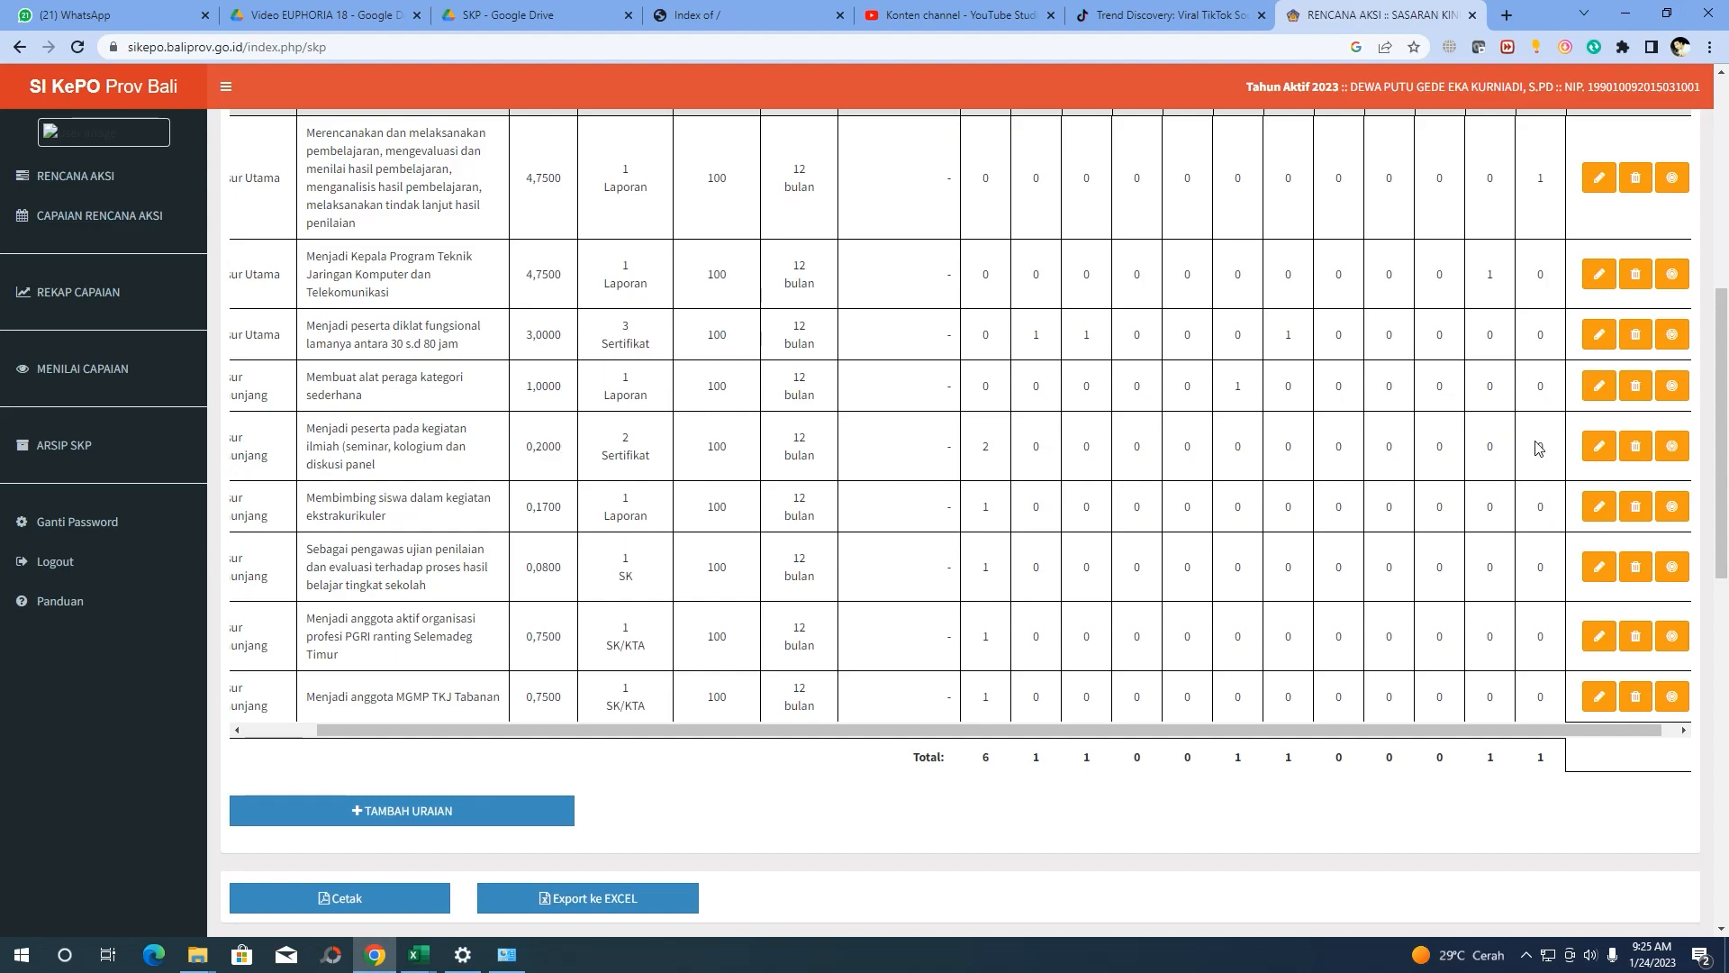
{"action": "left_click", "coordinate": [1672, 446]}
{"action": "left_click", "coordinate": [1097, 179]}
{"action": "left_click", "coordinate": [1097, 179]}
{"action": "left_click", "coordinate": [1096, 343]}
{"action": "left_click", "coordinate": [1095, 521]}
{"action": "left_click", "coordinate": [1094, 726]}
{"action": "left_click", "coordinate": [860, 600]}
Check in the workbook that the ekstrakurikuler mentoring row's target falls in October
{"action": "mouse_move", "coordinate": [429, 957]}
{"action": "left_click", "coordinate": [424, 854]}
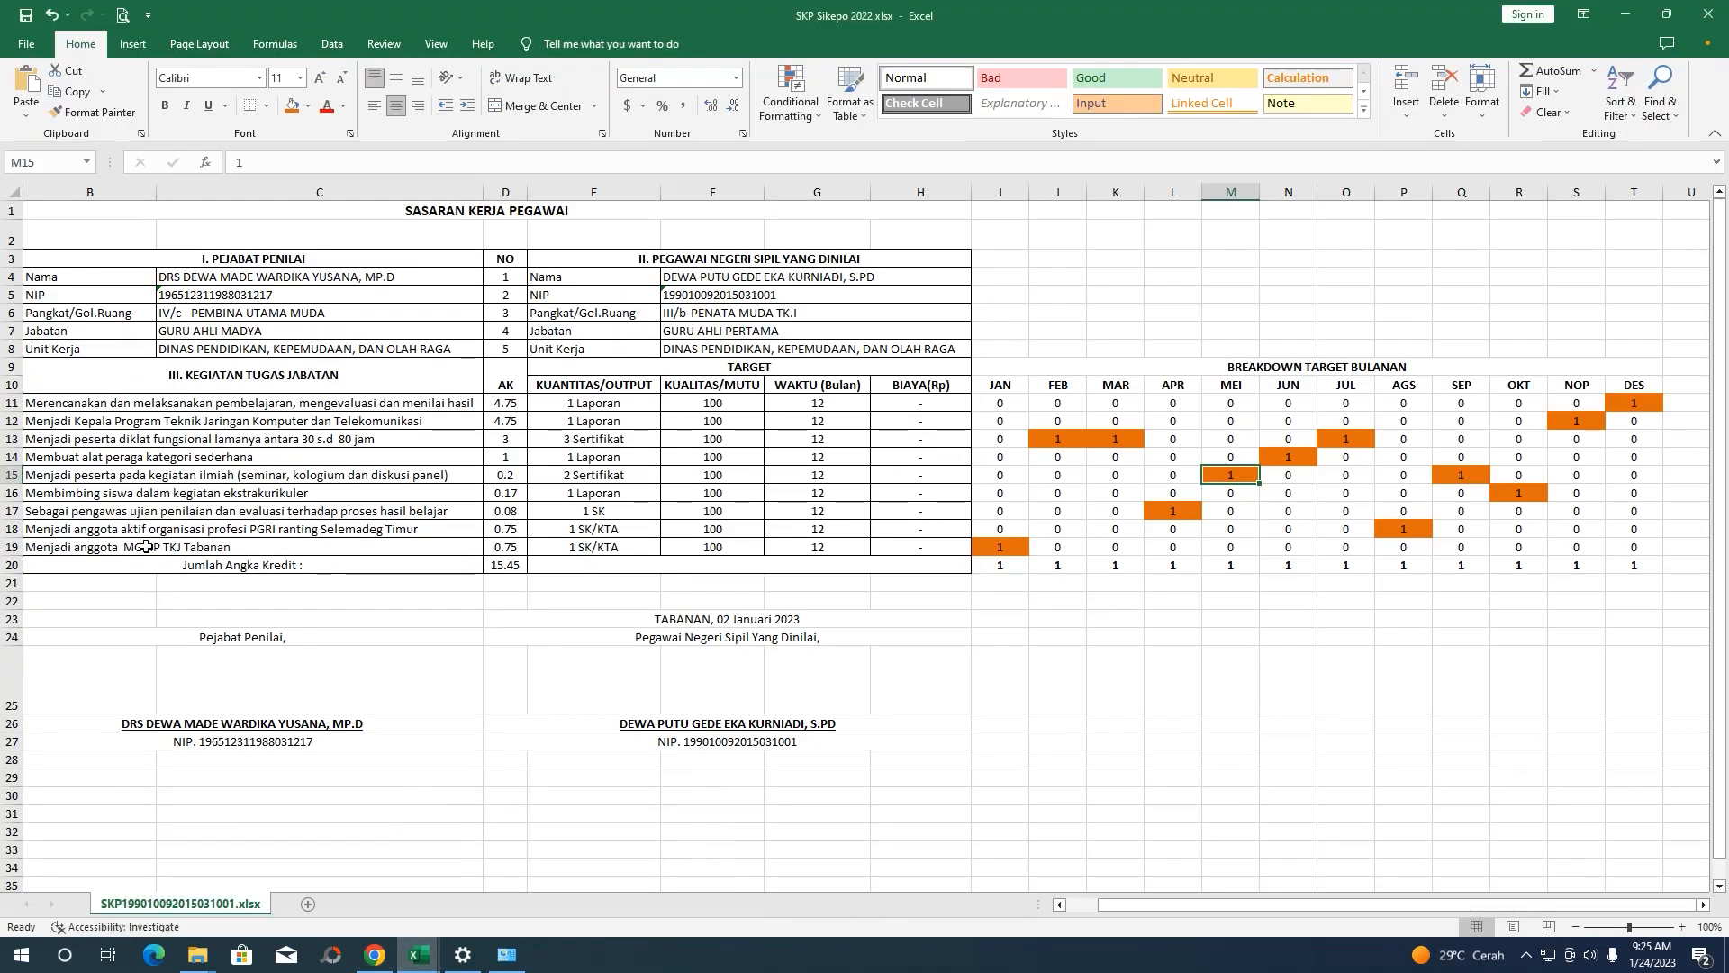
{"action": "left_click", "coordinate": [129, 495]}
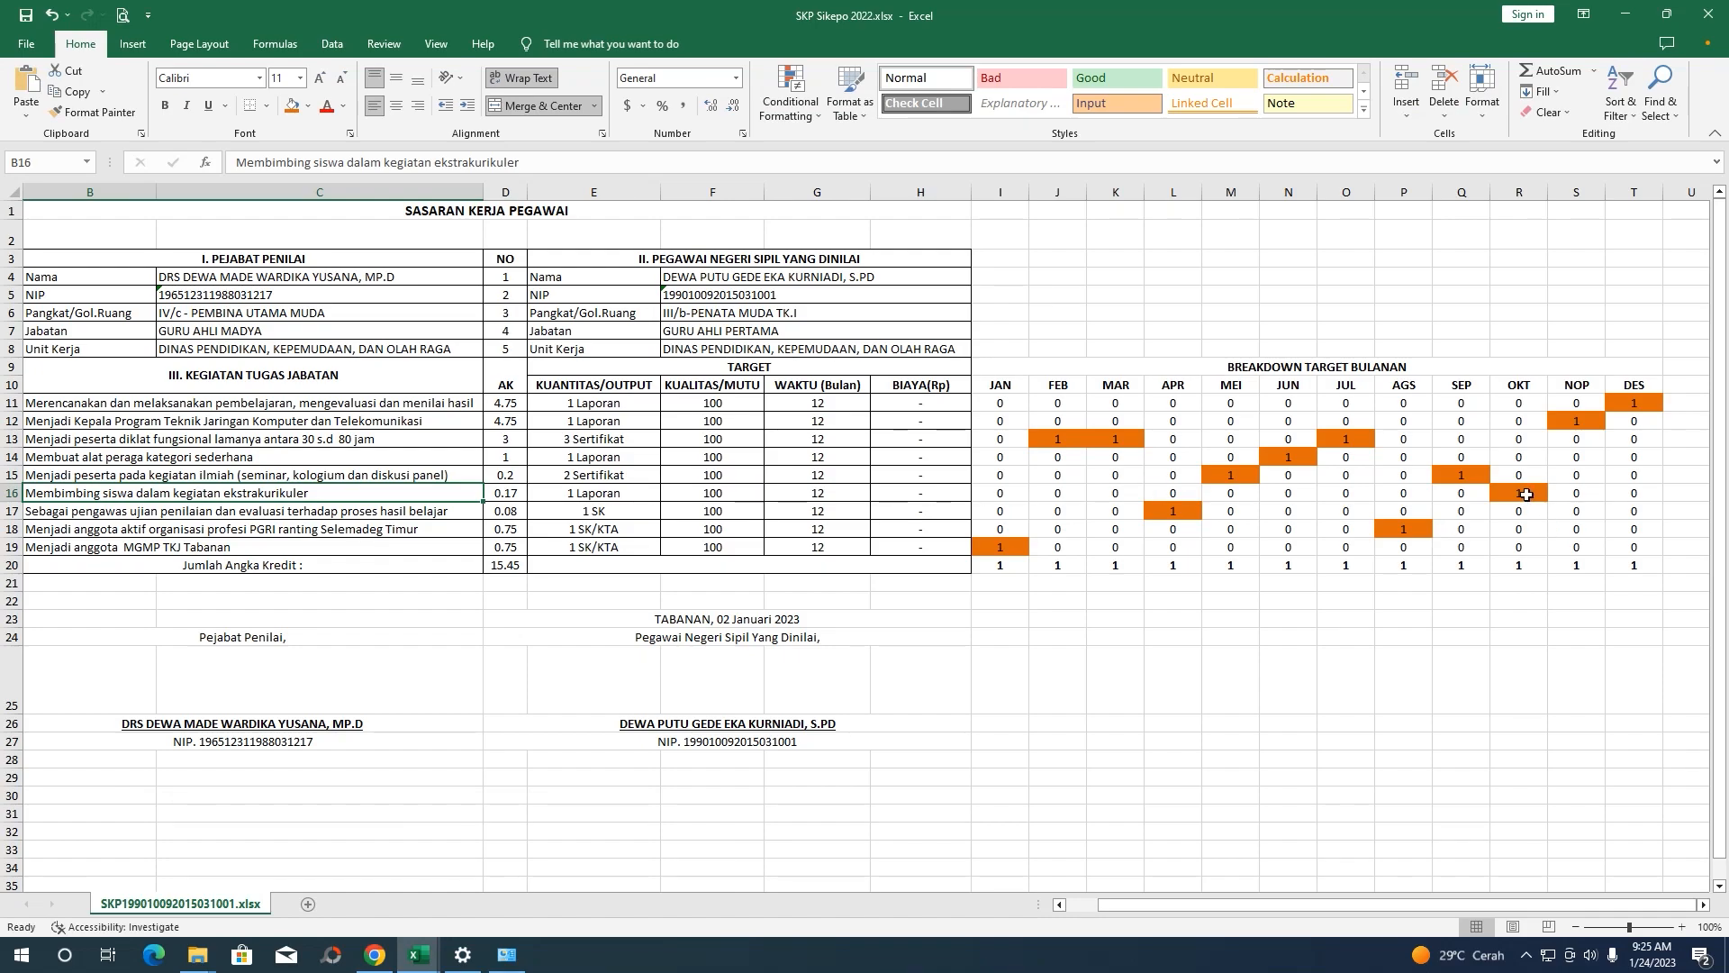
{"action": "left_click", "coordinate": [1626, 17]}
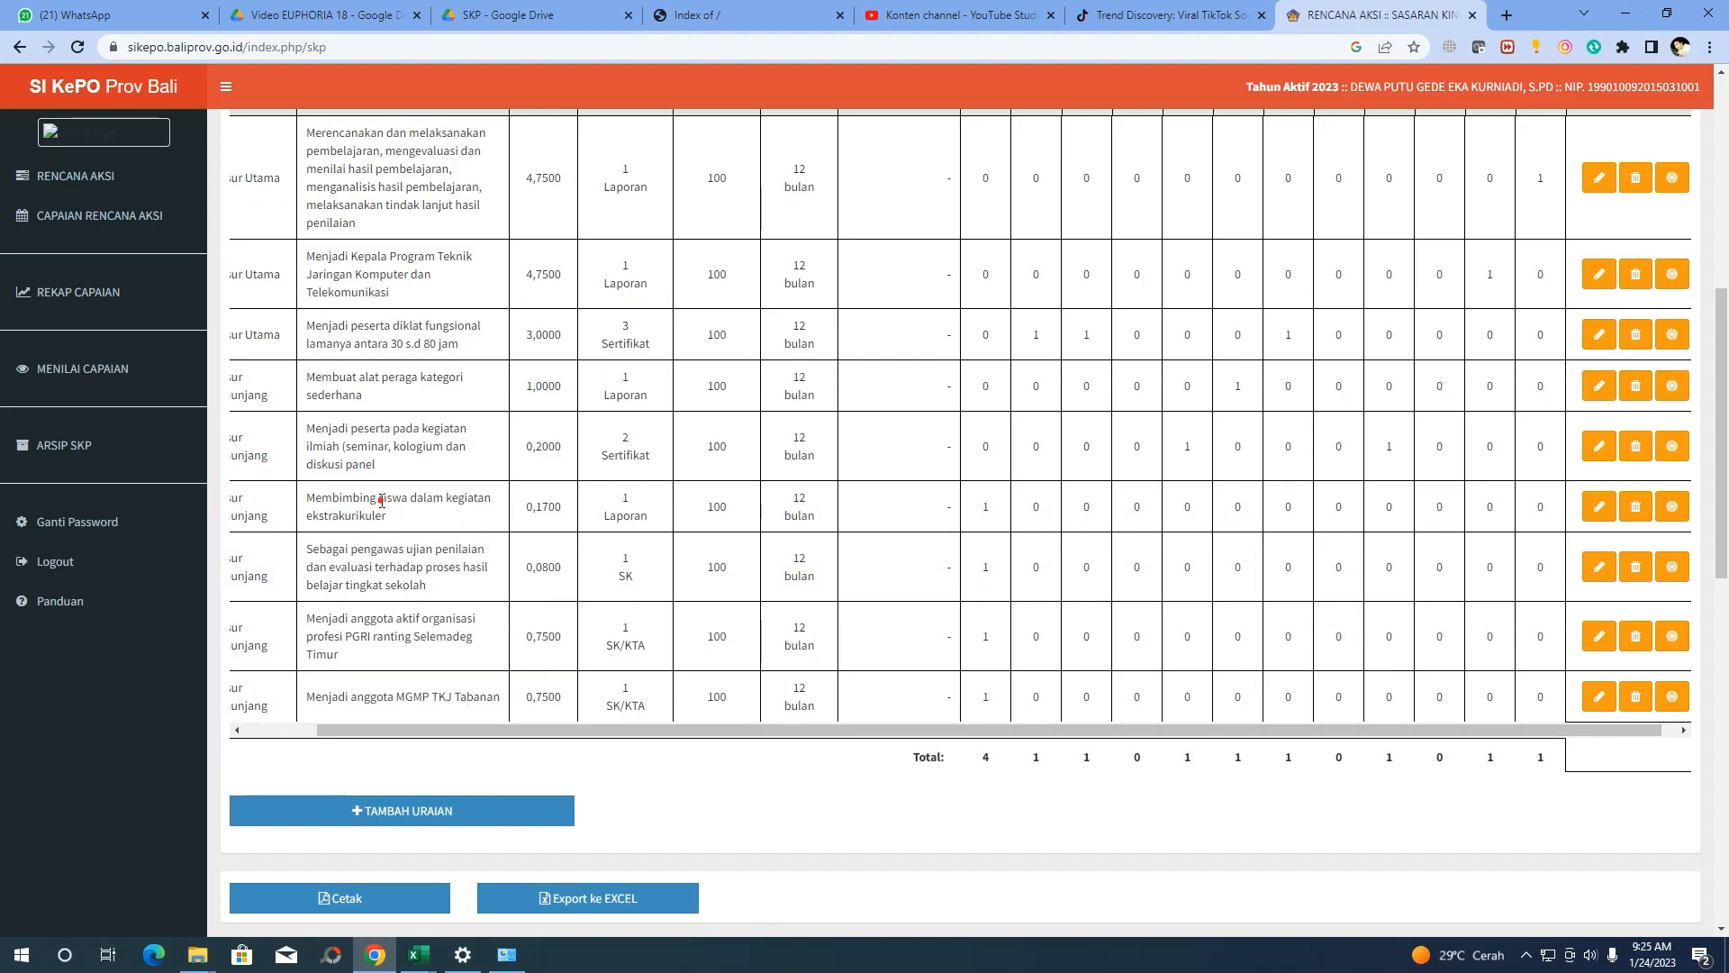
Move the Membimbing siswa ekstrakurikuler target from Januari to Oktober and save it
{"action": "left_click_drag", "start_coordinate": [382, 501], "coordinate": [710, 491]}
{"action": "left_click", "coordinate": [1671, 507]}
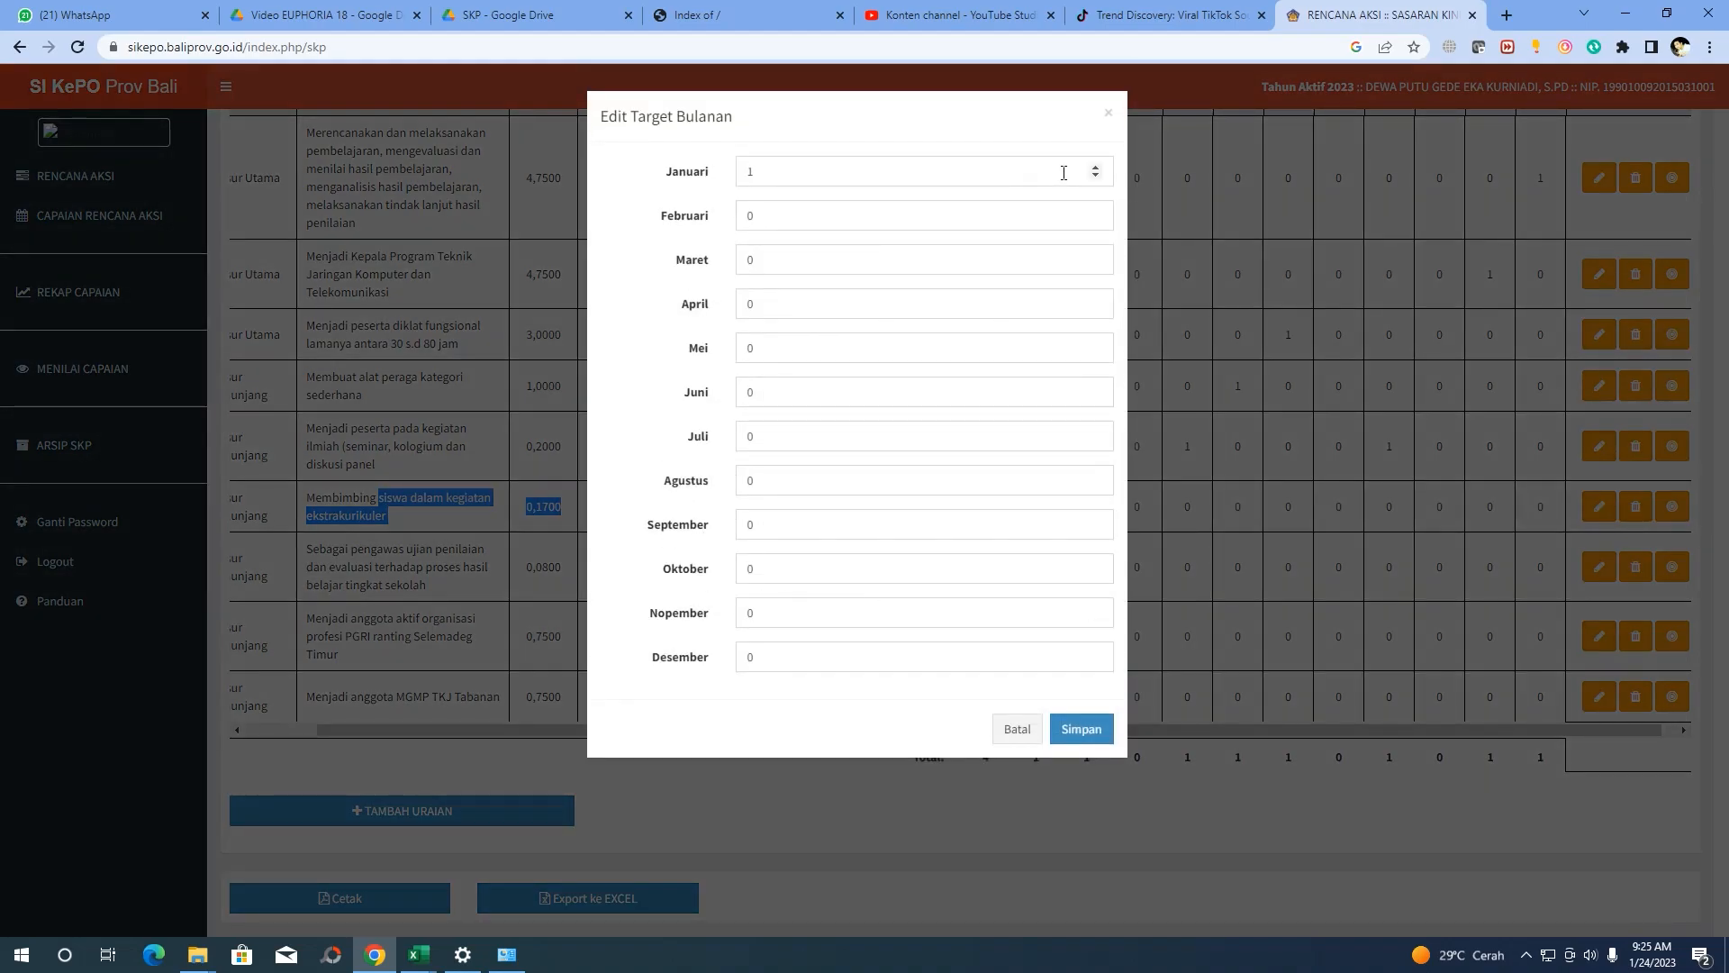
{"action": "left_click", "coordinate": [1095, 176]}
{"action": "left_click", "coordinate": [1092, 563]}
{"action": "left_click", "coordinate": [1084, 731]}
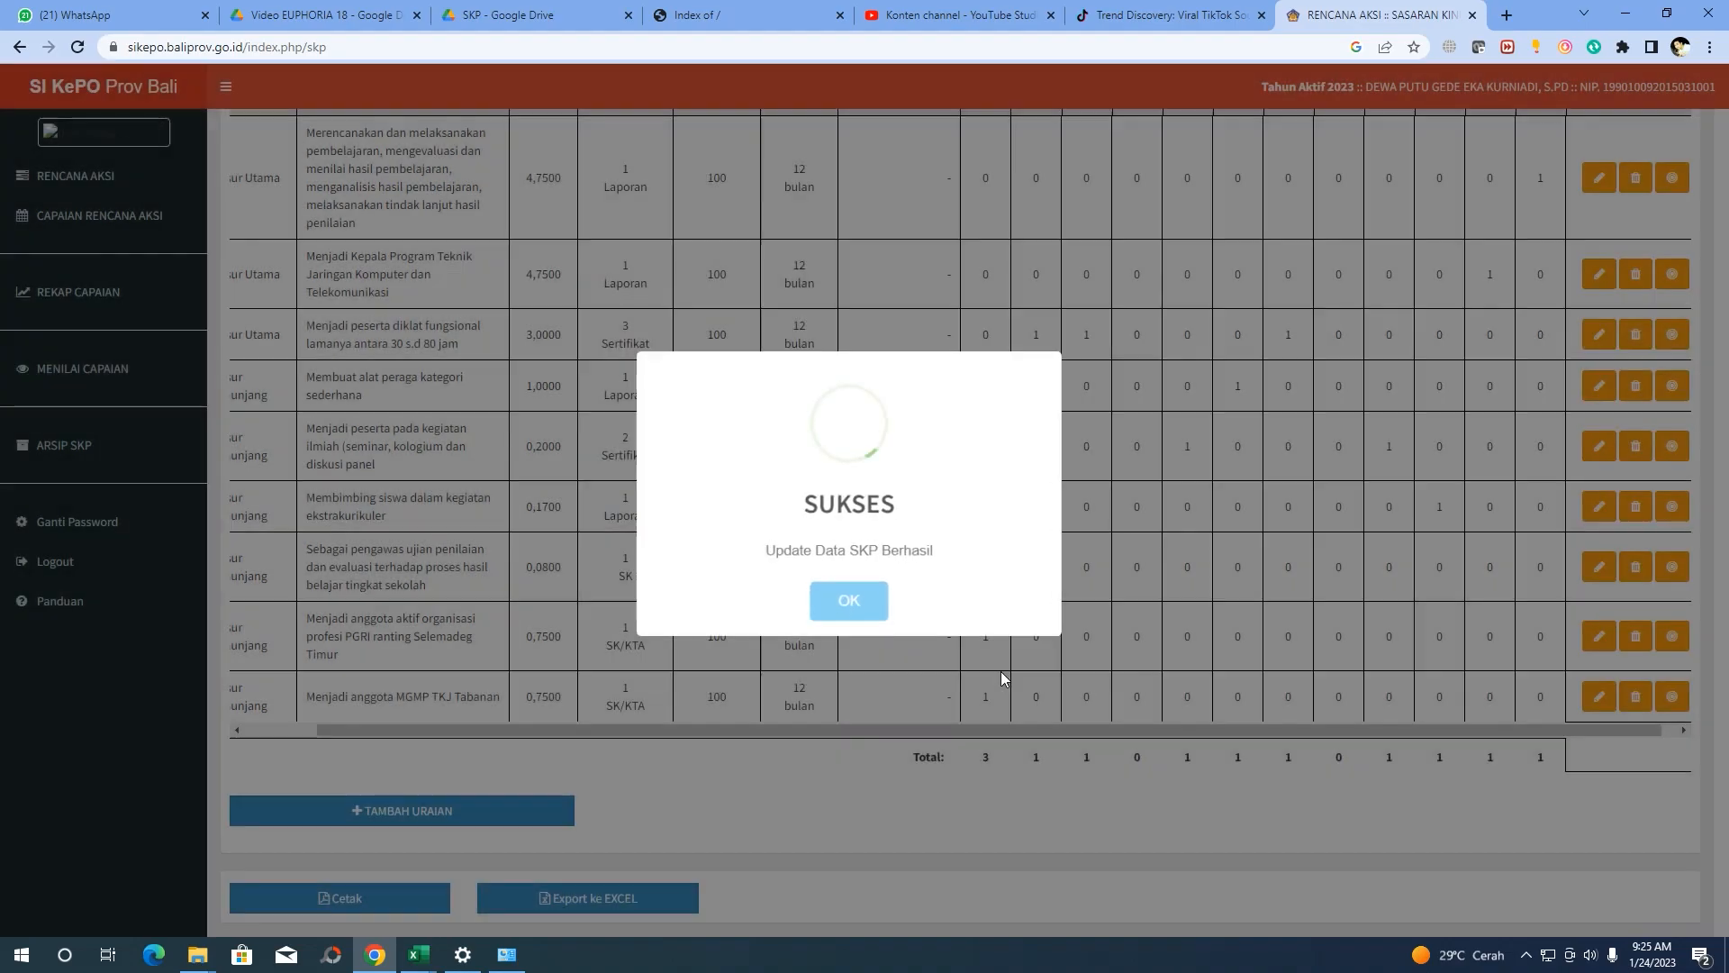
{"action": "left_click", "coordinate": [874, 598]}
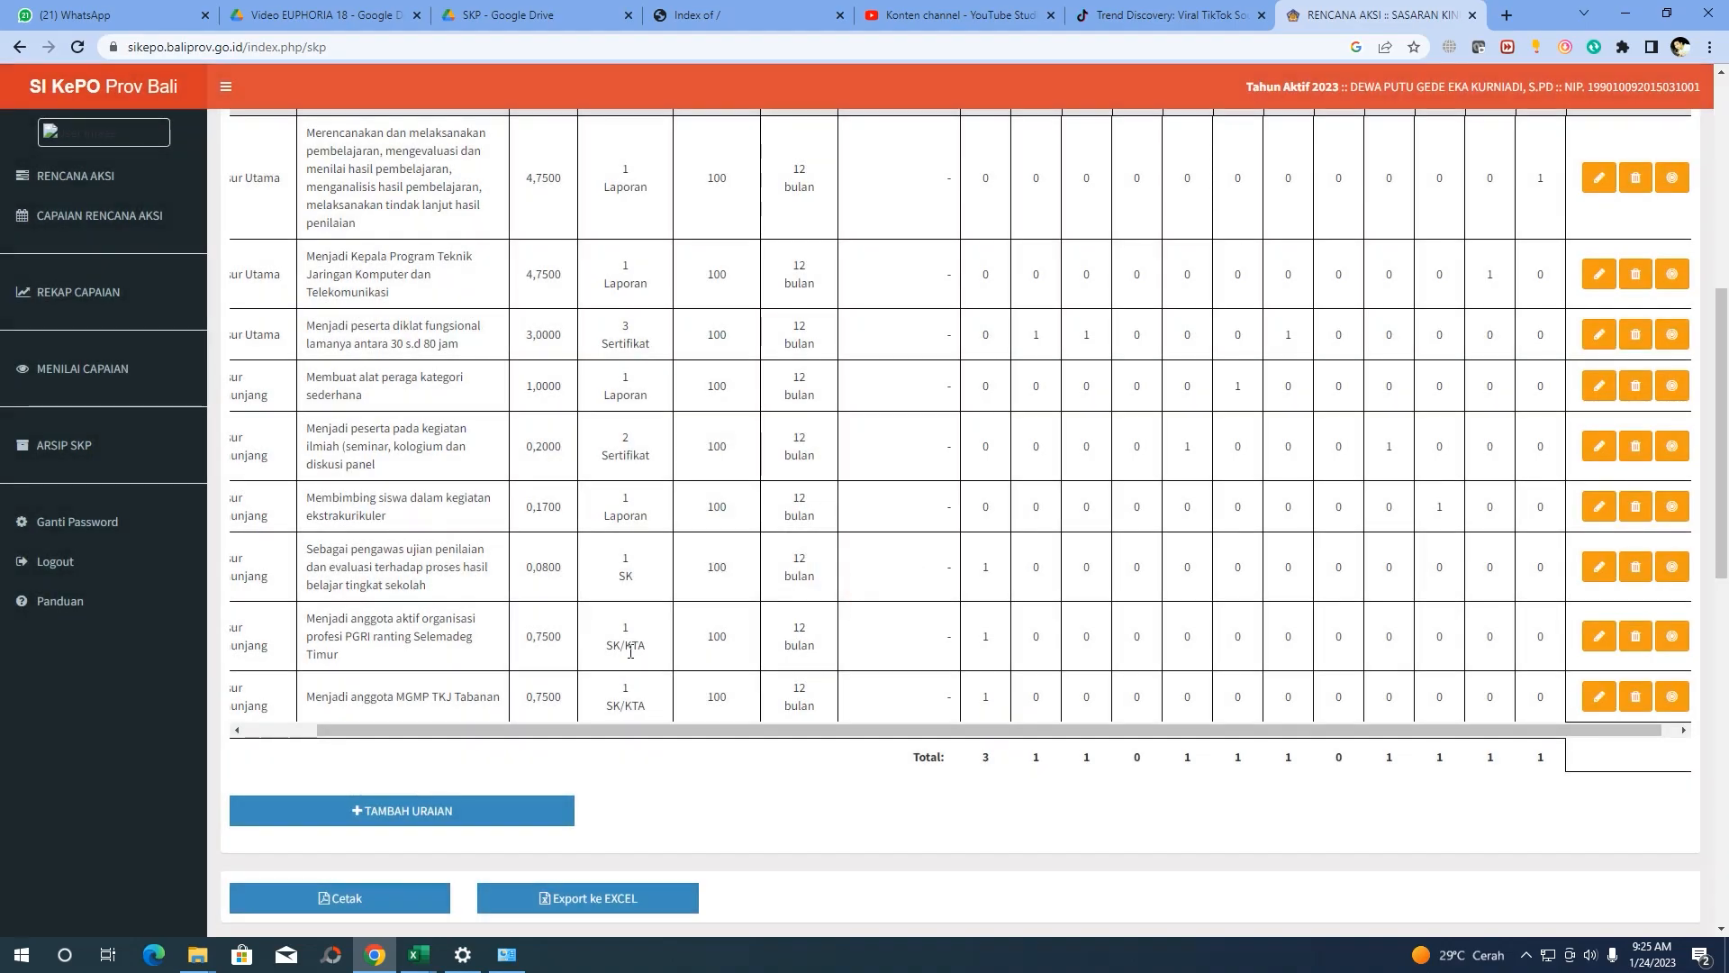
In the SKP Sikepo 2022 sheet, check that row 17's pengawas ujian target falls in APR
{"action": "mouse_move", "coordinate": [418, 955]}
{"action": "left_click", "coordinate": [393, 802]}
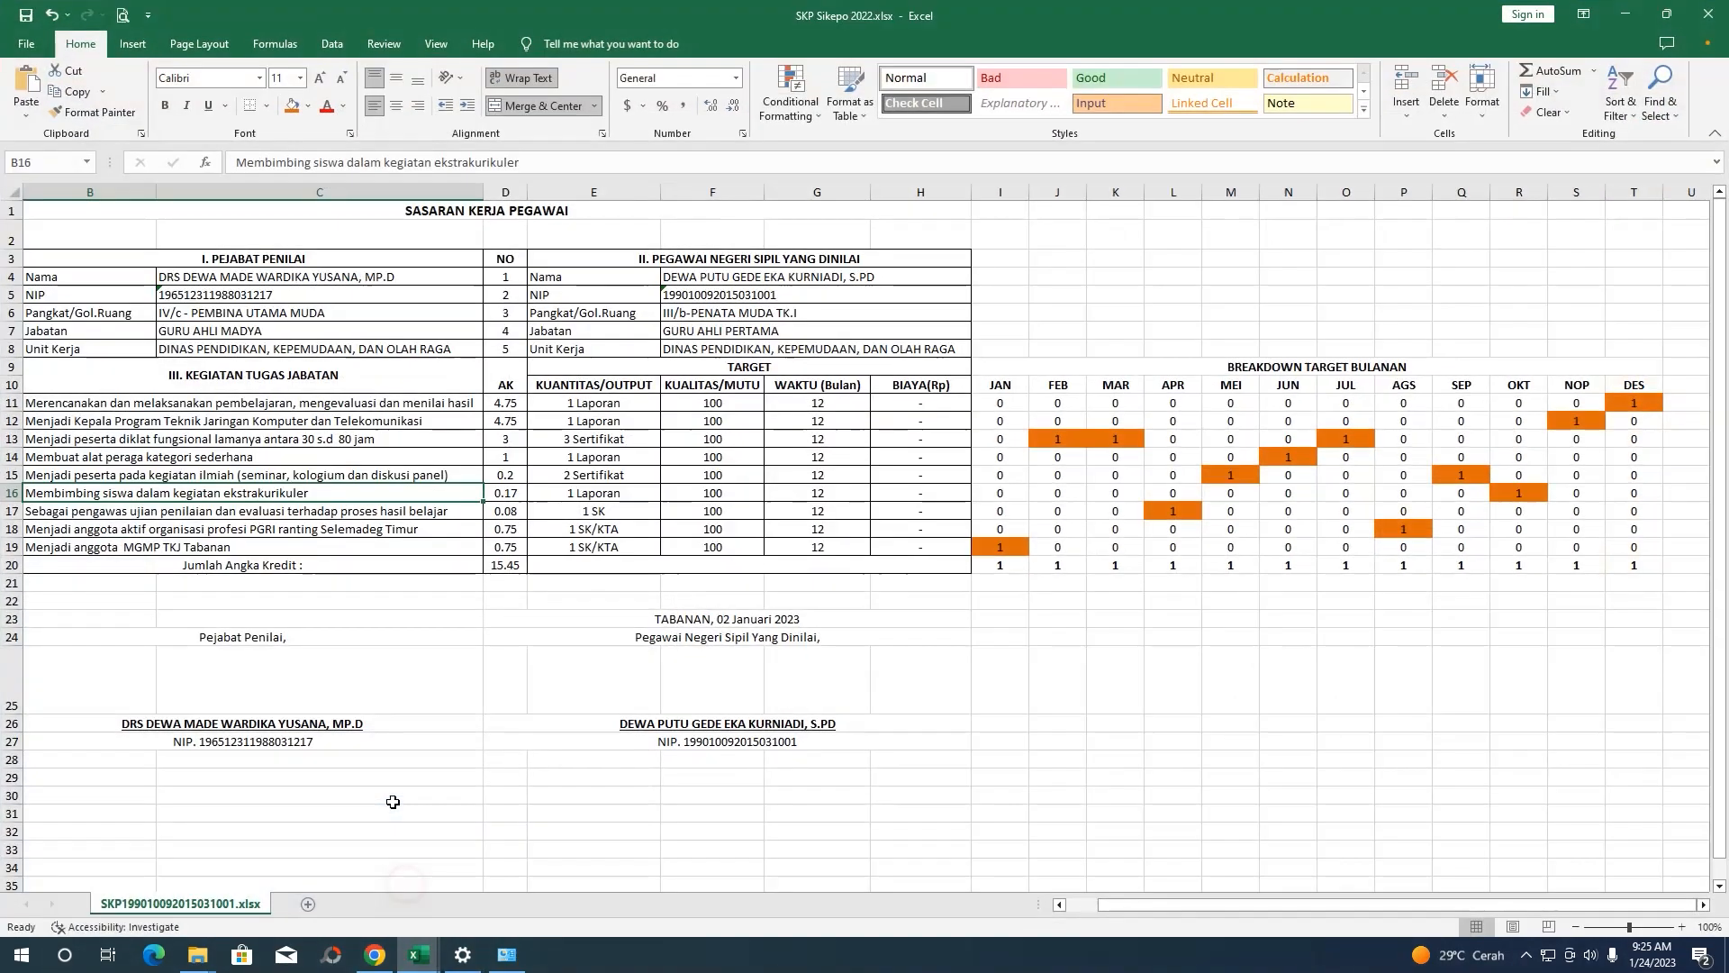
{"action": "left_click", "coordinate": [222, 516]}
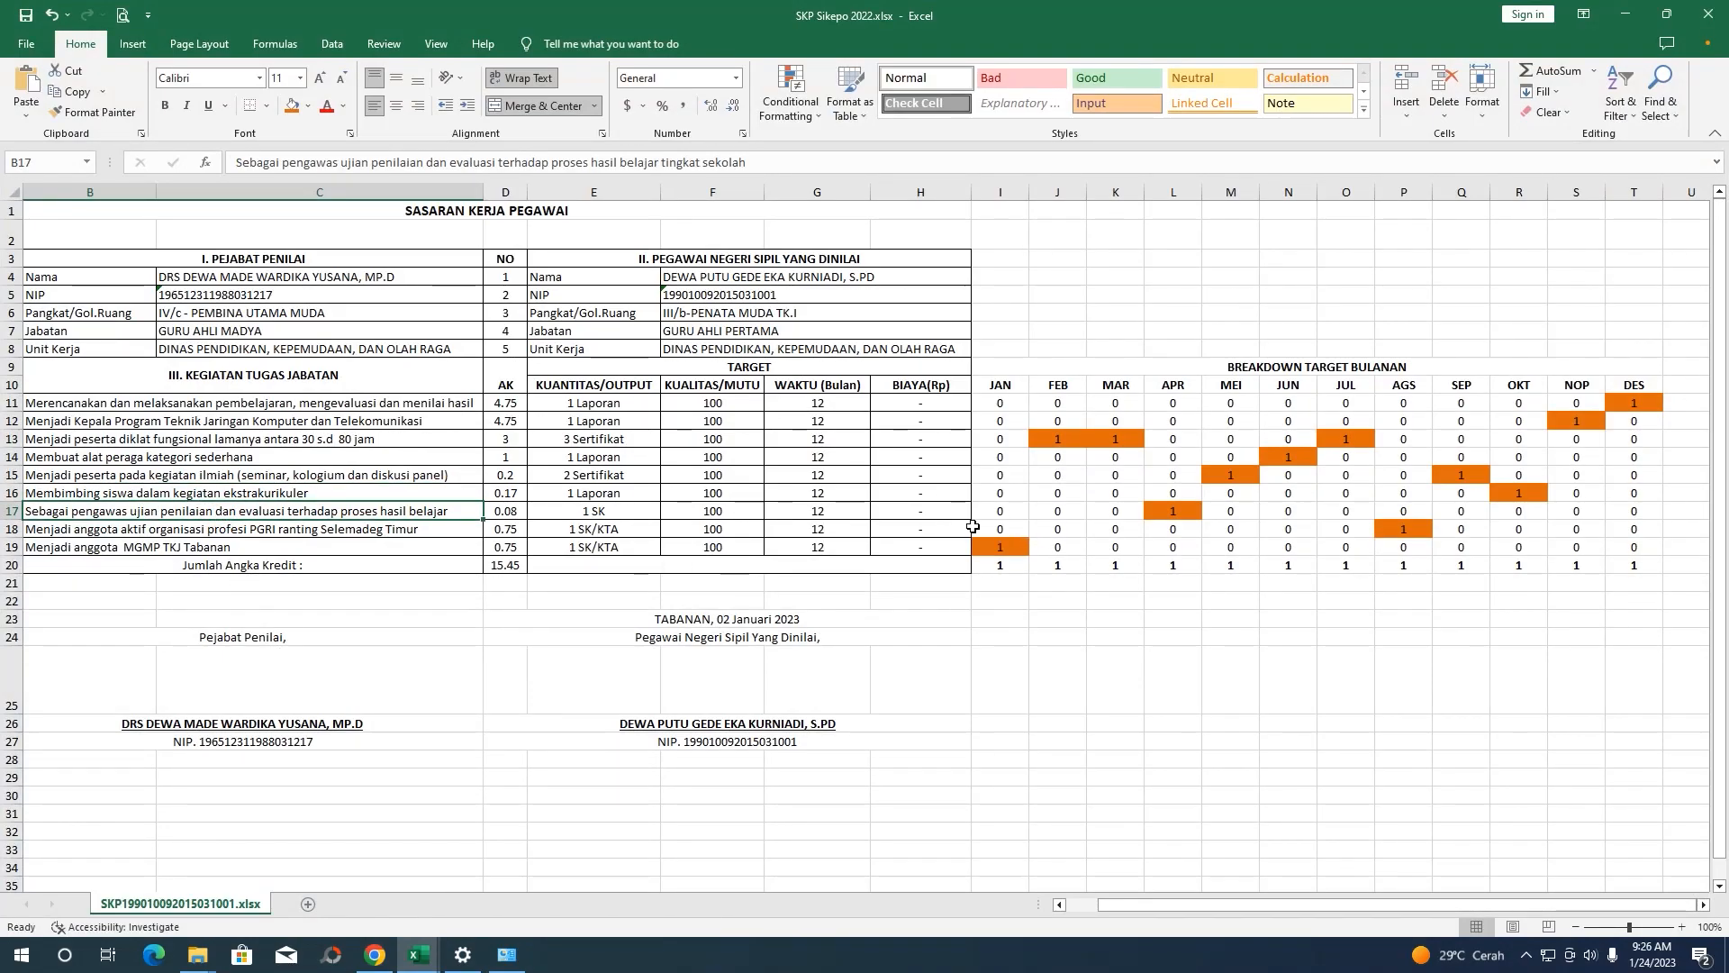
{"action": "left_click_drag", "start_coordinate": [513, 512], "coordinate": [1153, 511]}
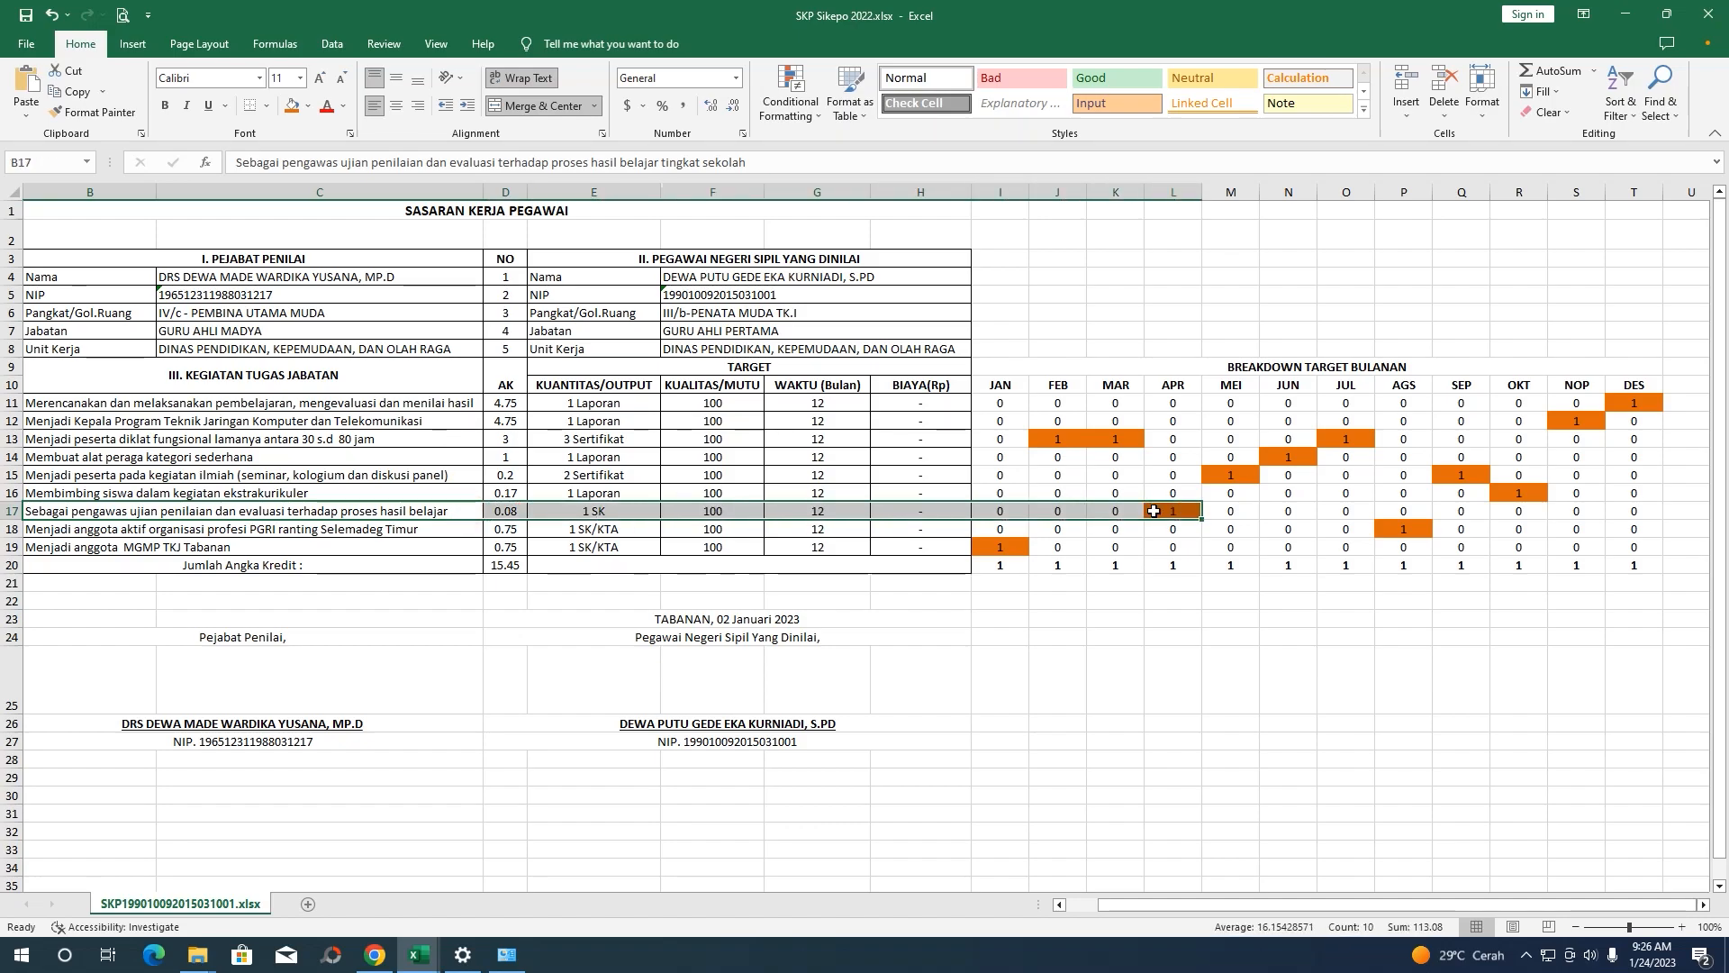
{"action": "left_click", "coordinate": [375, 955]}
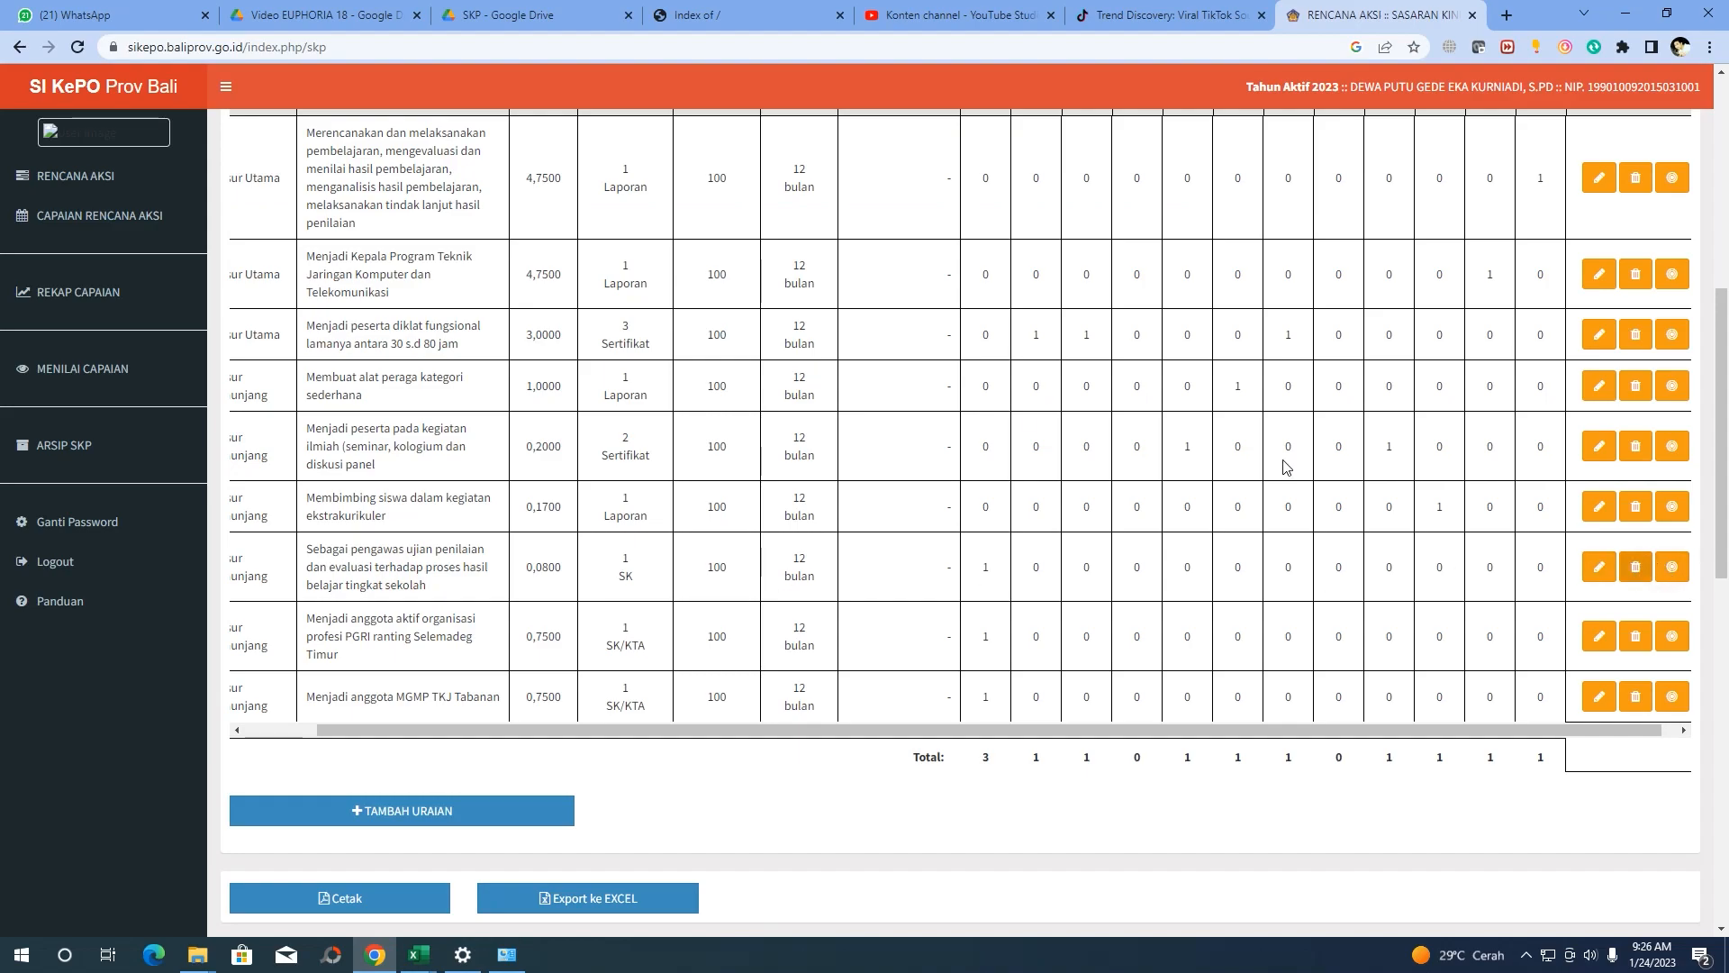
Move the Sebagai pengawas ujian penilaian target of 1 from Januari to April and save
{"action": "left_click", "coordinate": [1672, 566]}
{"action": "left_click", "coordinate": [1096, 176]}
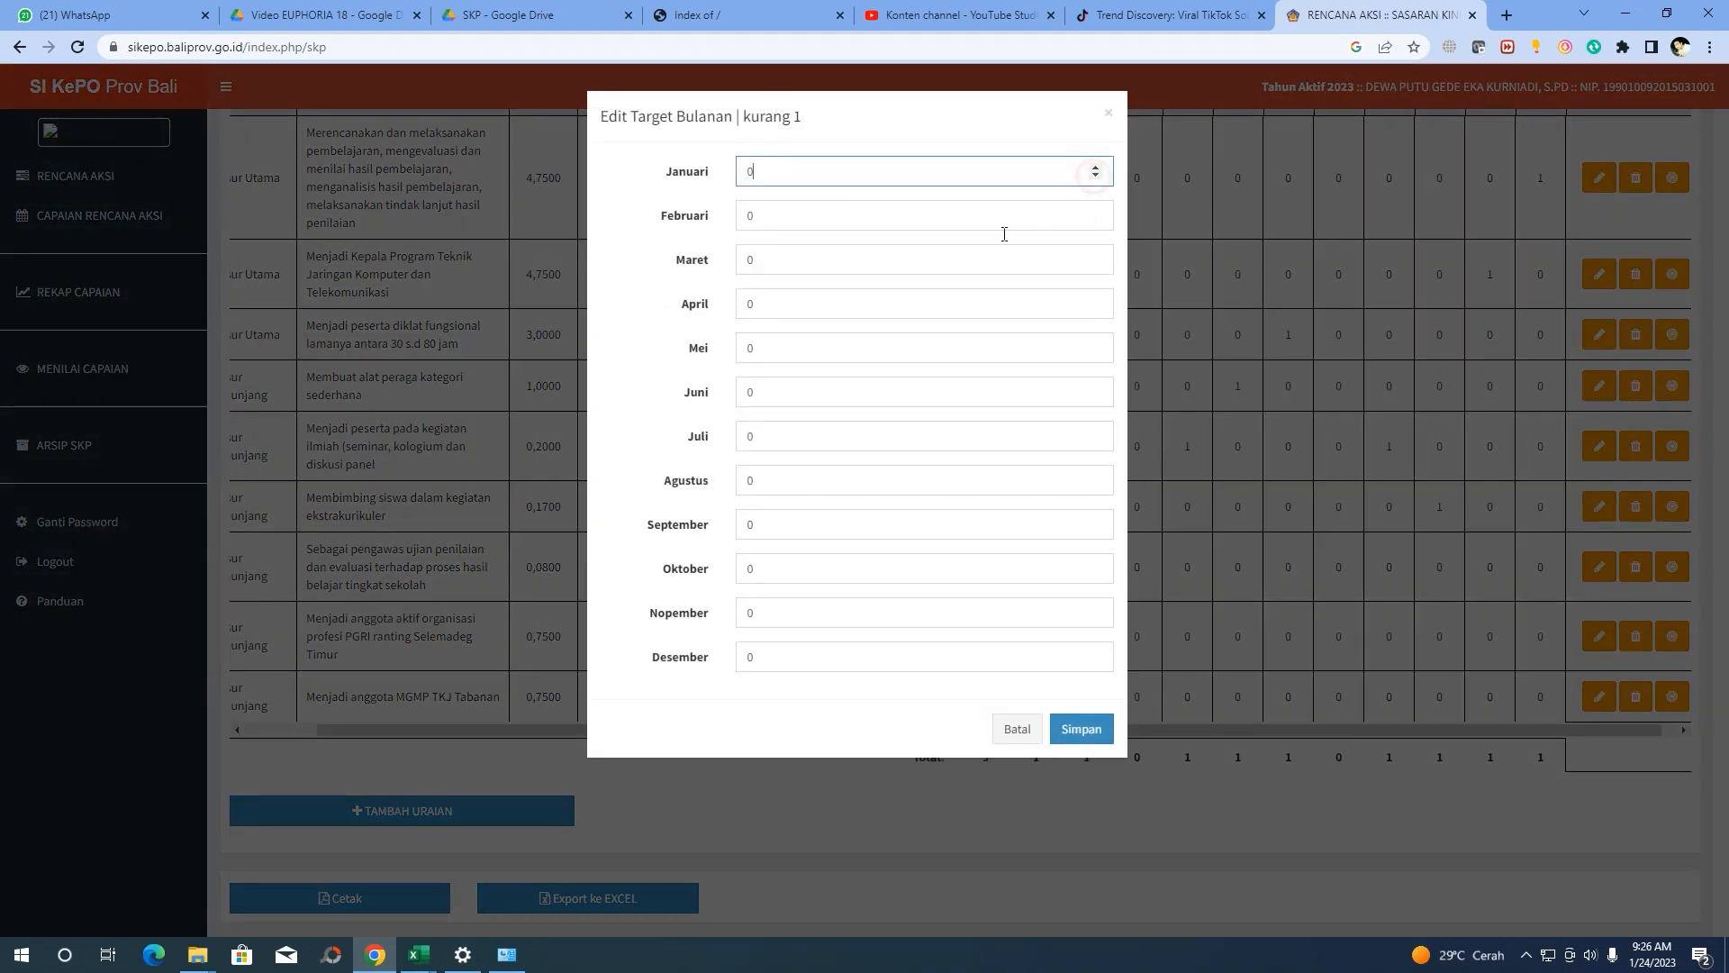
{"action": "left_click", "coordinate": [1095, 301]}
{"action": "left_click", "coordinate": [1075, 731]}
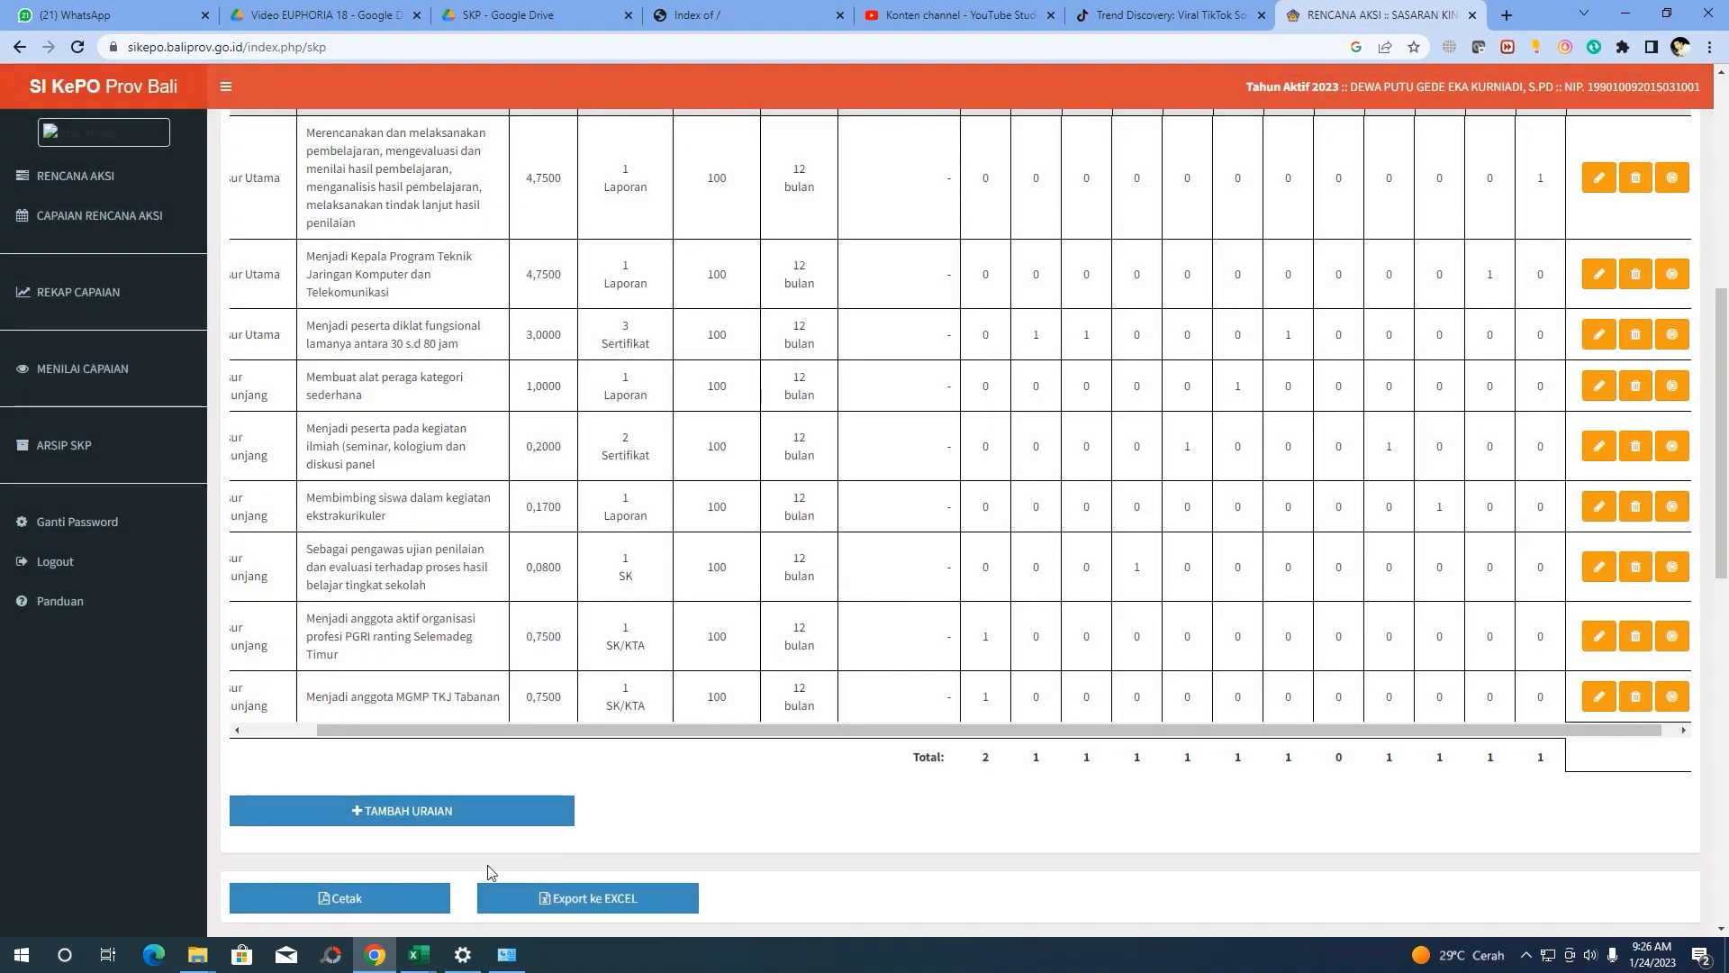
In the Excel sheet, confirm row 18's PGRI activity target sits in AGS, then minimize Excel
{"action": "mouse_move", "coordinate": [417, 966]}
{"action": "left_click", "coordinate": [468, 892]}
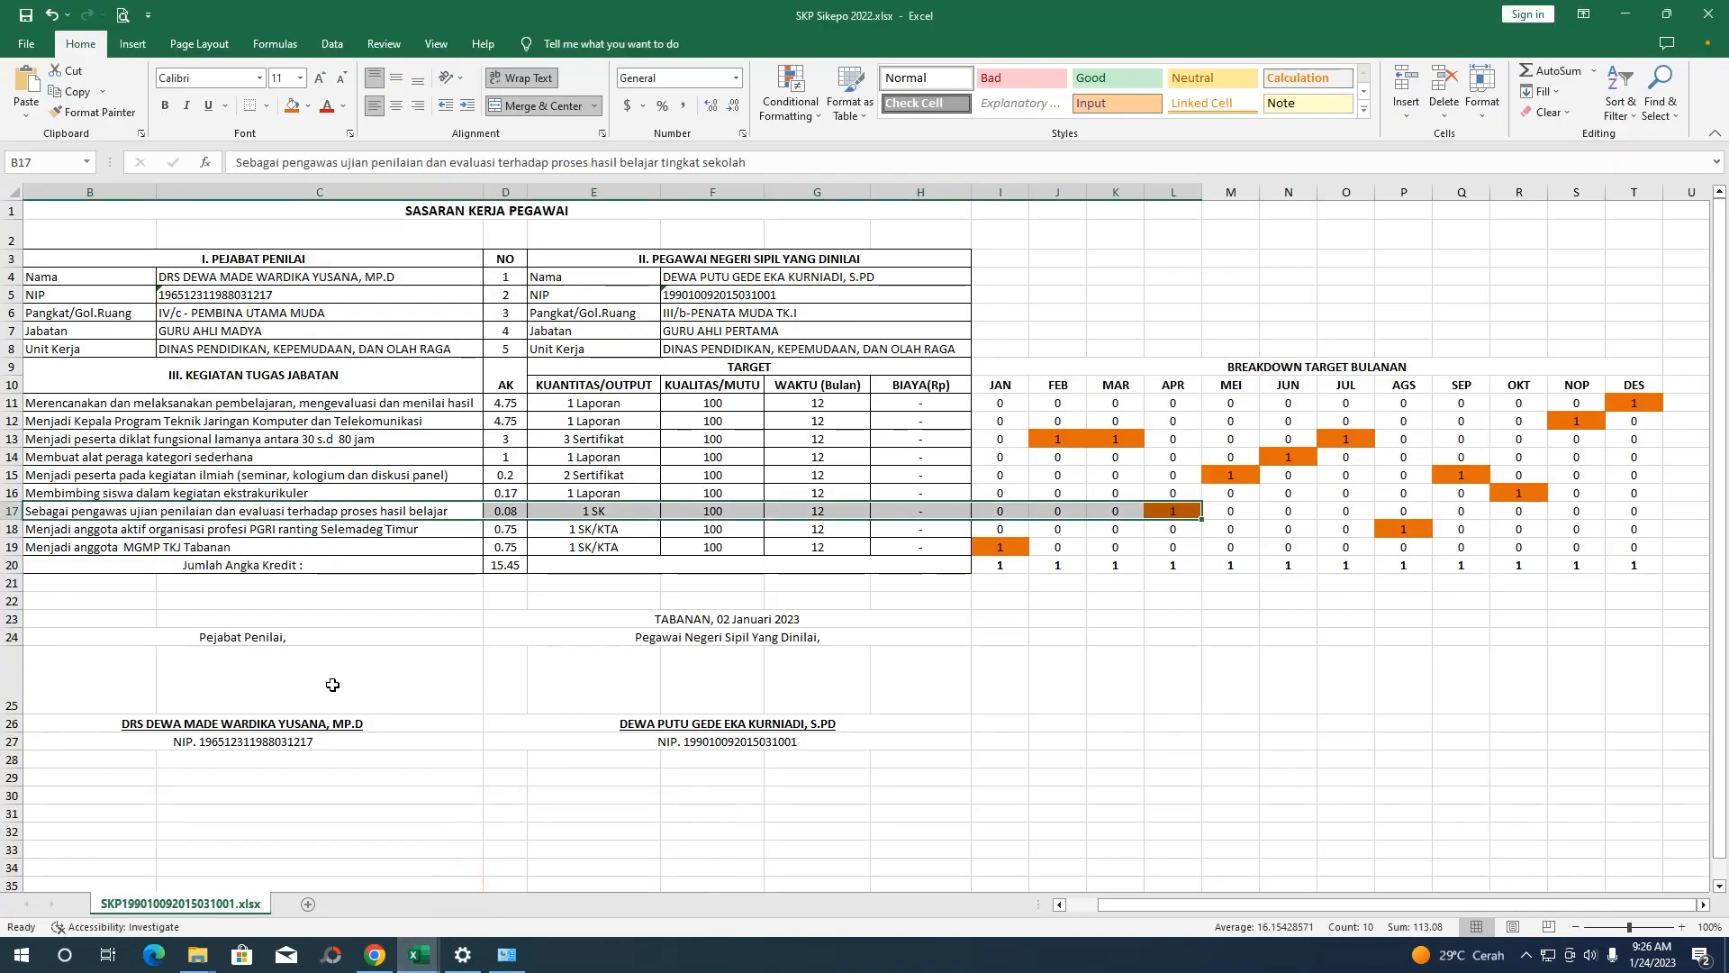
{"action": "left_click", "coordinate": [354, 533]}
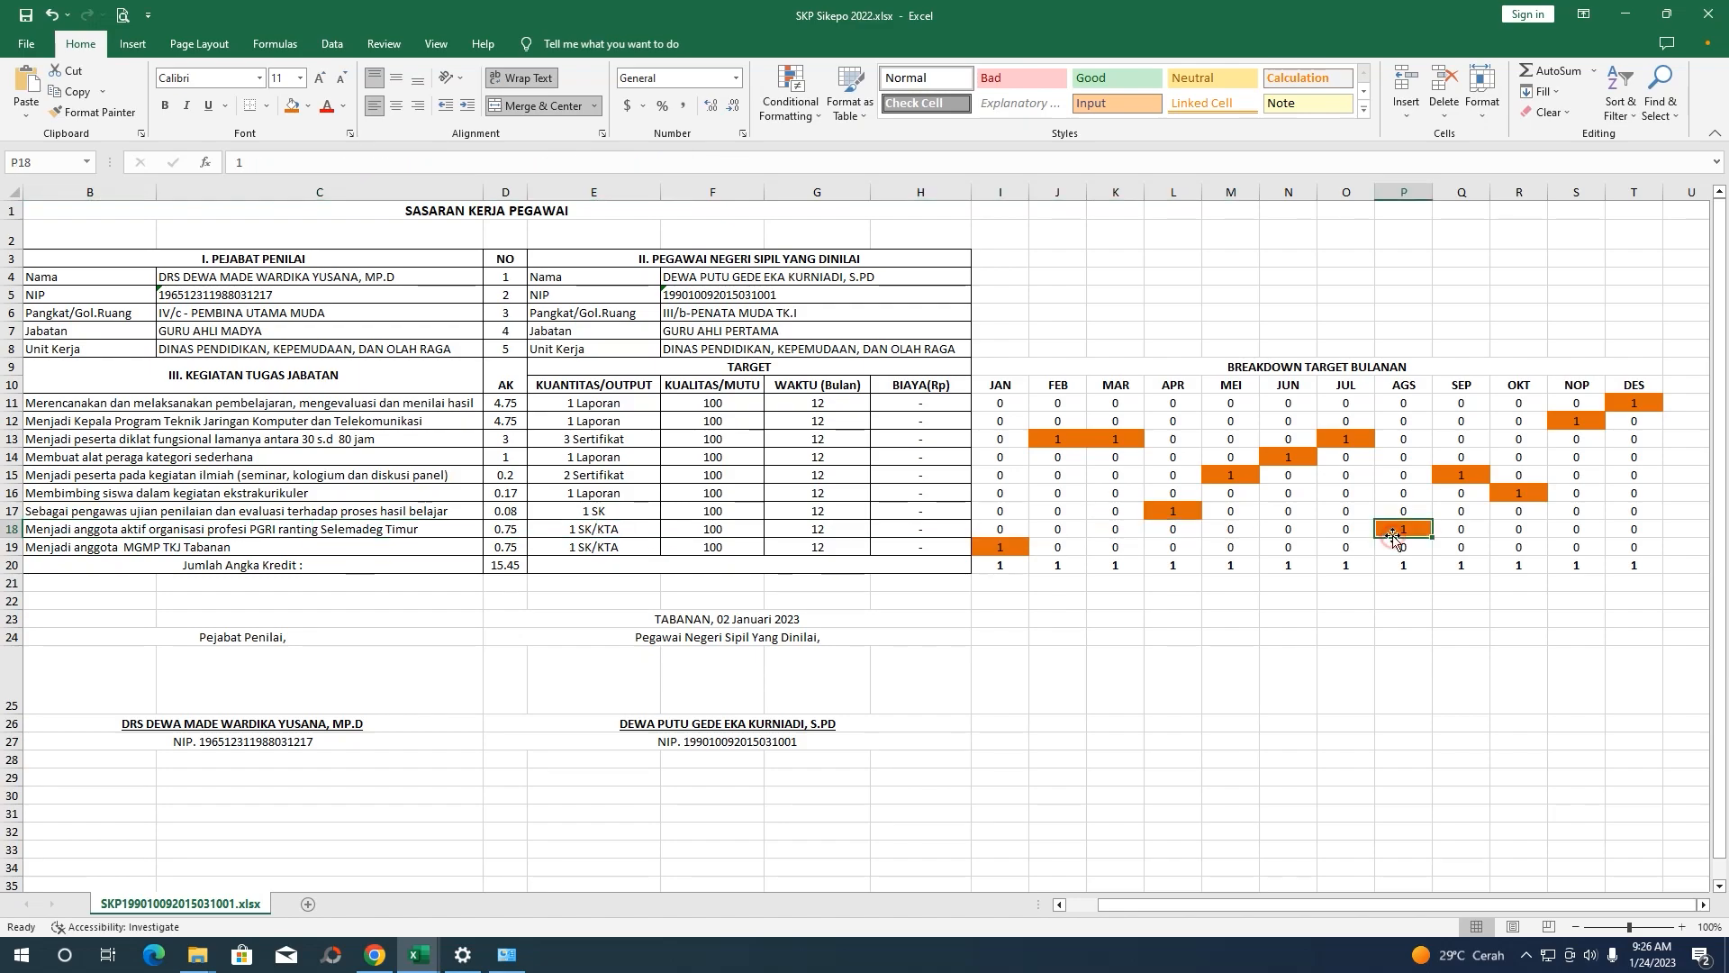
{"action": "left_click", "coordinate": [1625, 16]}
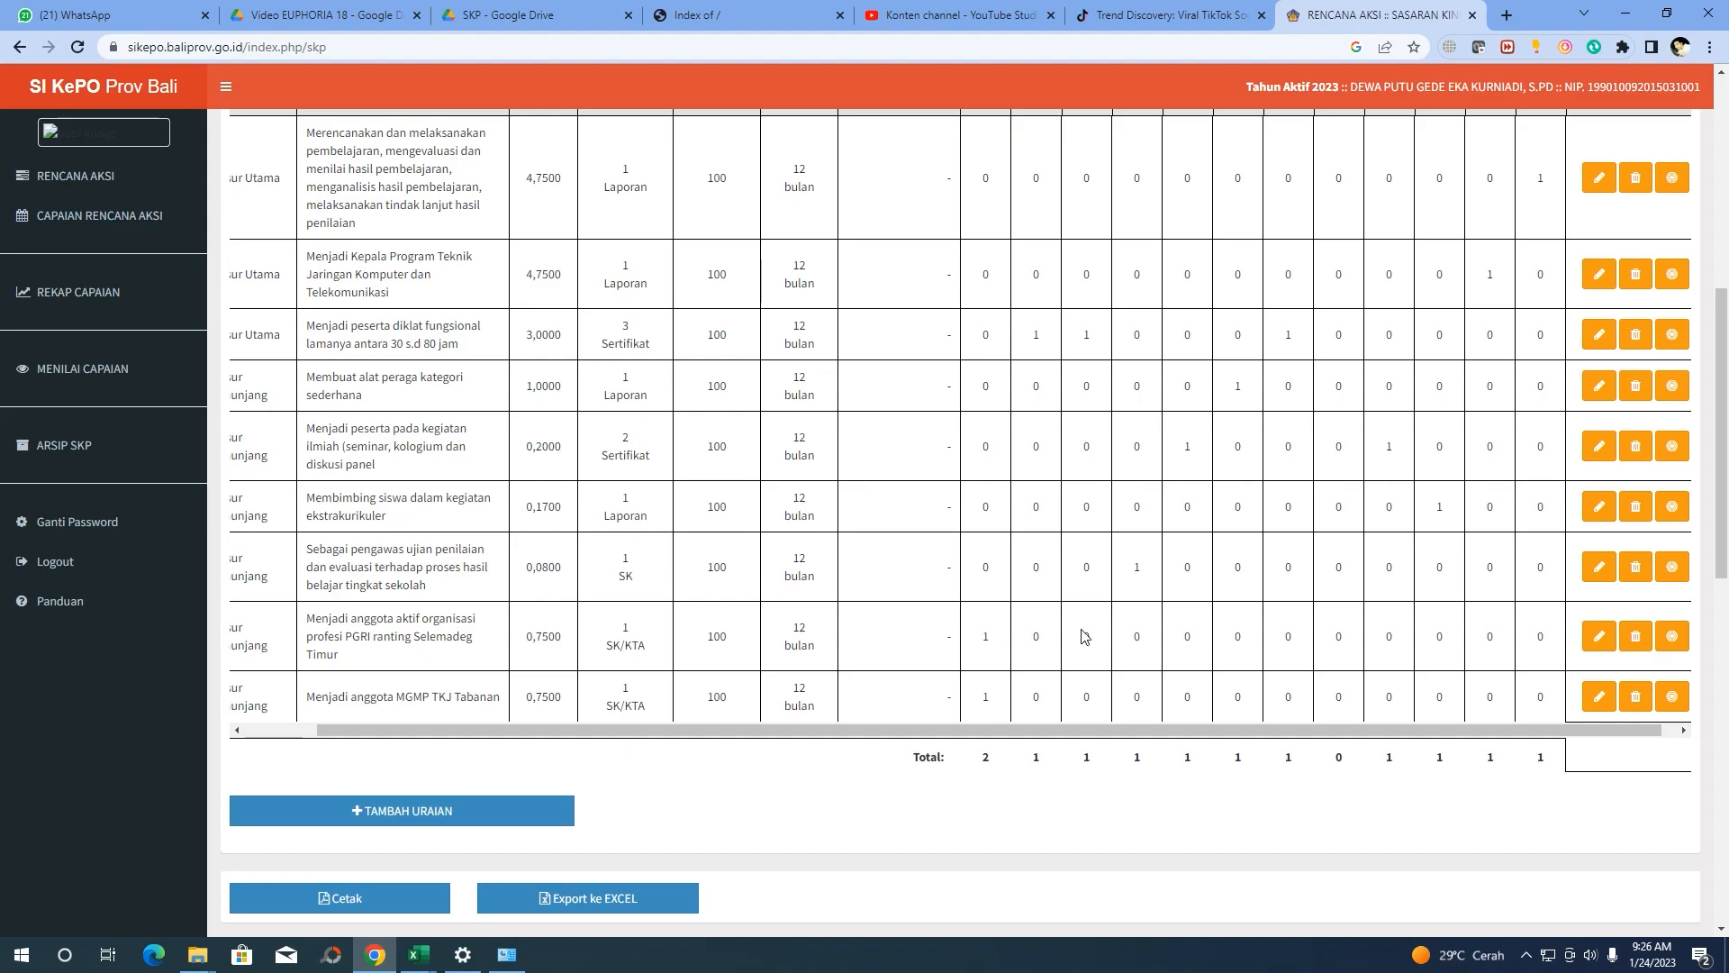
Move the PGRI activity's target of 1 from Januari to Agustus, save, and verify all monthly totals read 1
{"action": "left_click", "coordinate": [1672, 638]}
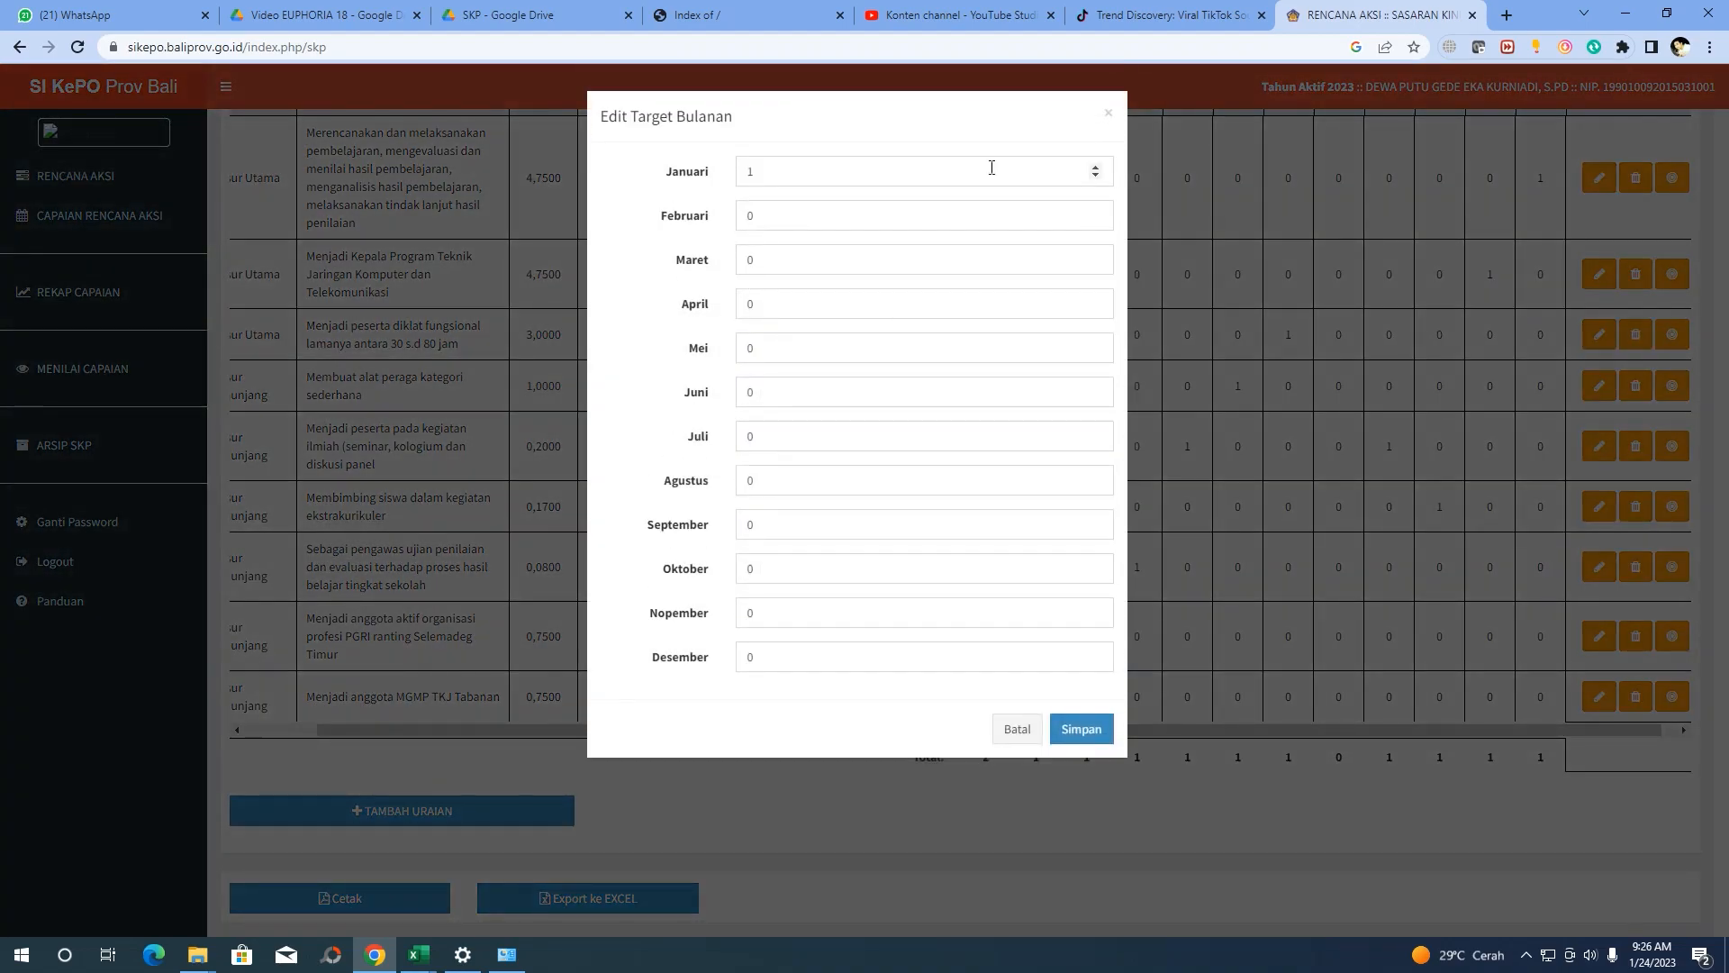
{"action": "left_click", "coordinate": [1095, 176]}
{"action": "left_click", "coordinate": [1095, 474]}
{"action": "left_click", "coordinate": [1078, 729]}
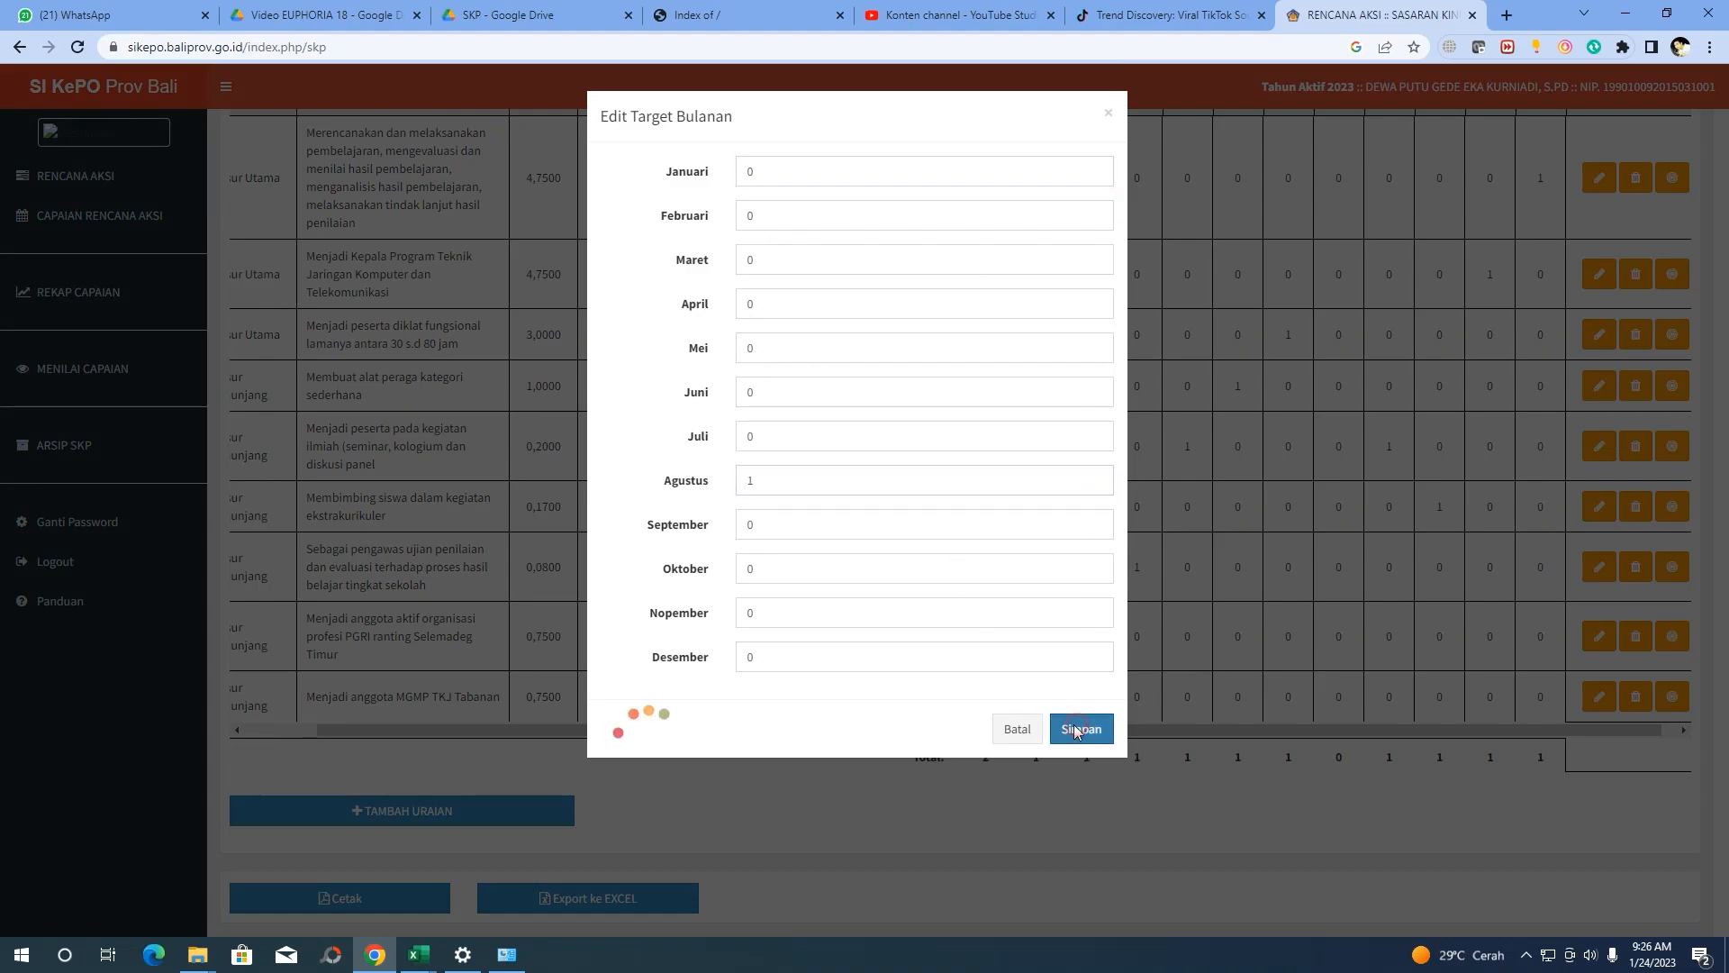
{"action": "left_click", "coordinate": [851, 599]}
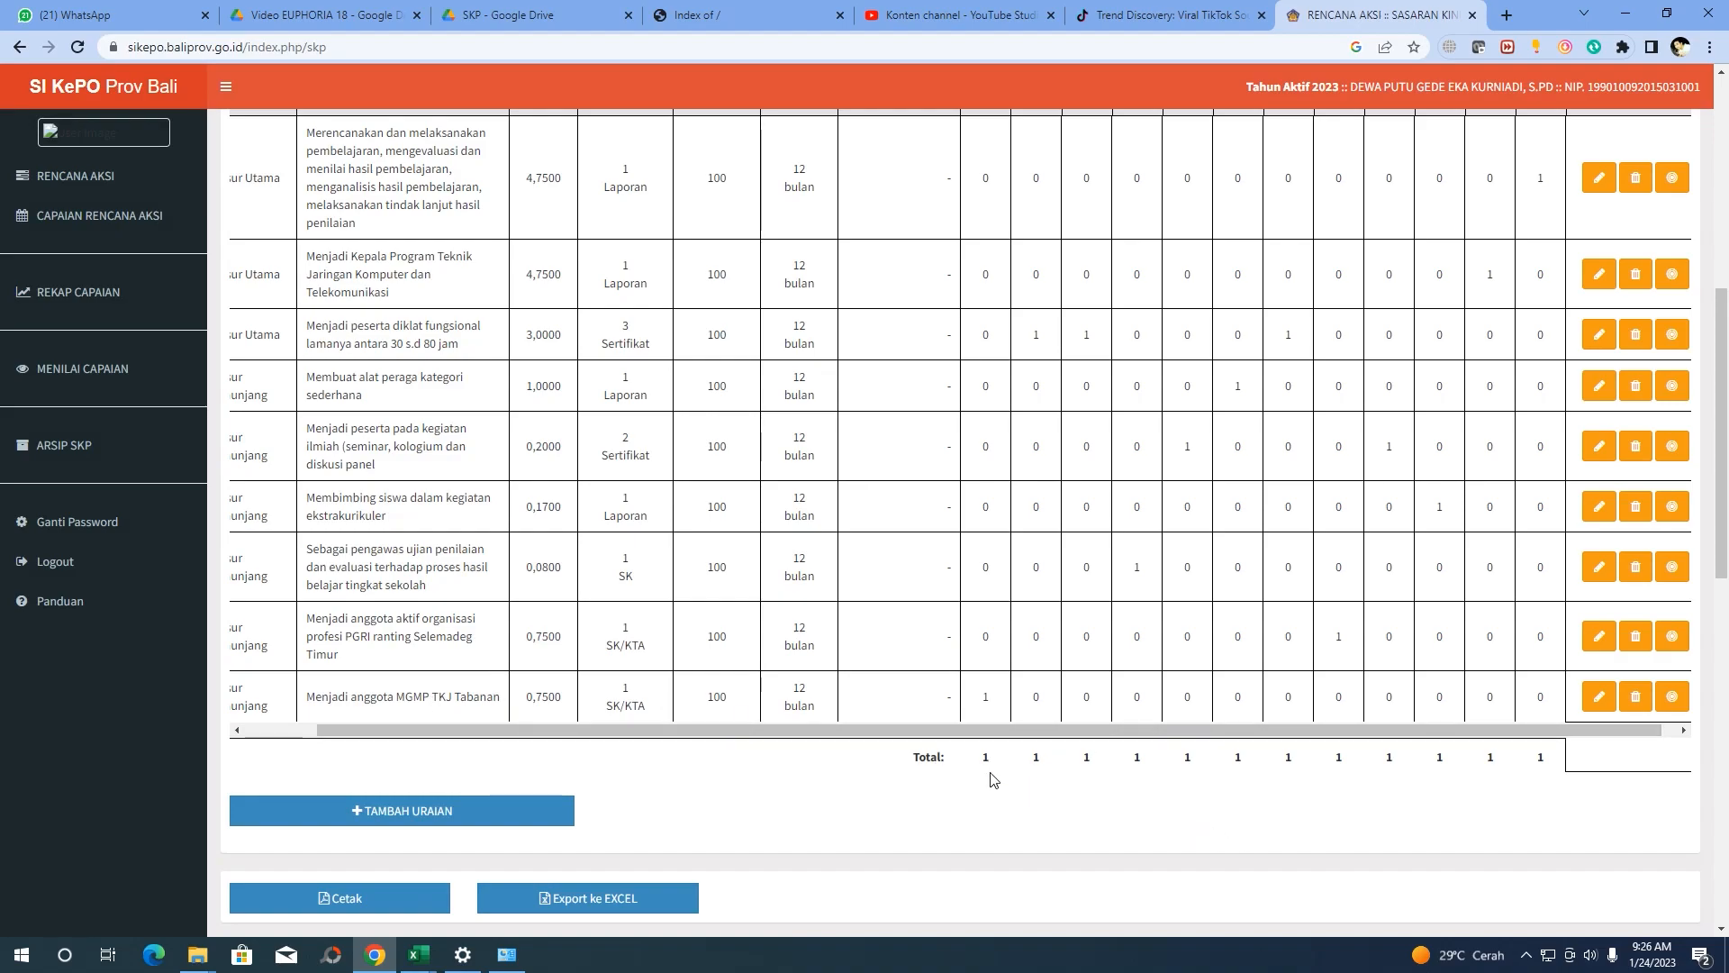
{"action": "left_click_drag", "start_coordinate": [985, 757], "coordinate": [1457, 782]}
{"action": "left_click", "coordinate": [1517, 791]}
{"action": "scroll", "coordinate": [675, 754], "scroll_direction": "up", "scroll_amount": 2}
{"action": "scroll", "coordinate": [675, 755], "scroll_direction": "down", "scroll_amount": 2}
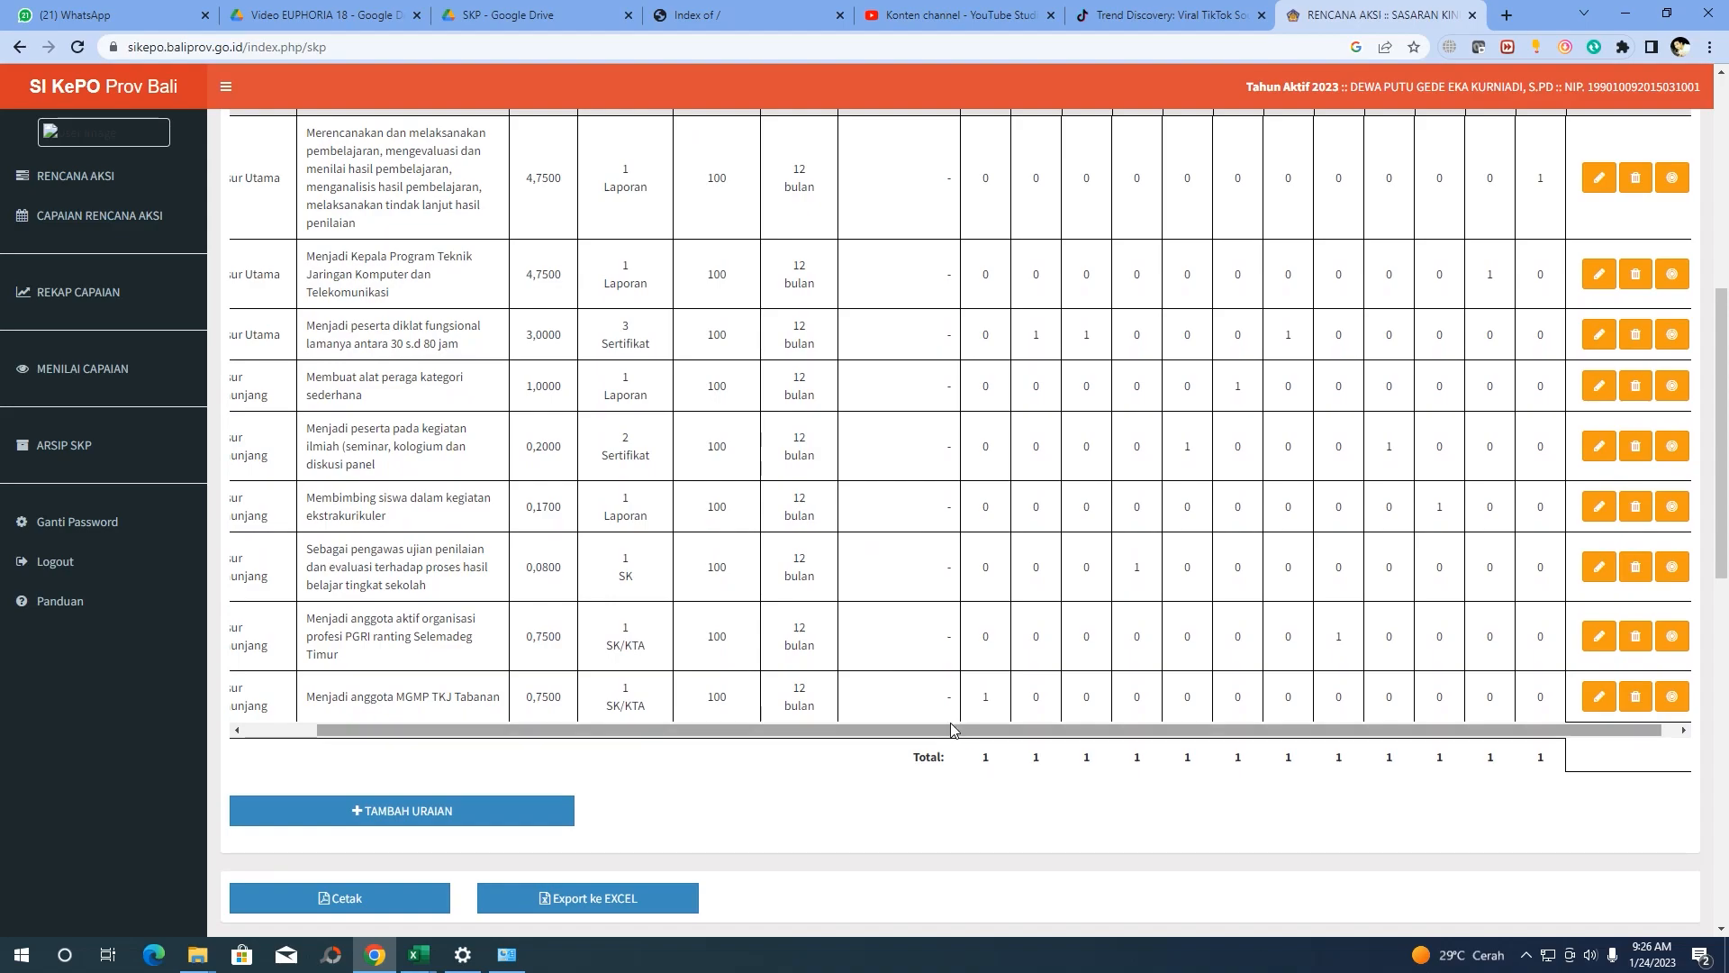
{"action": "scroll", "coordinate": [886, 743], "scroll_direction": "up", "scroll_amount": 1}
{"action": "left_click_drag", "start_coordinate": [895, 816], "coordinate": [632, 810]}
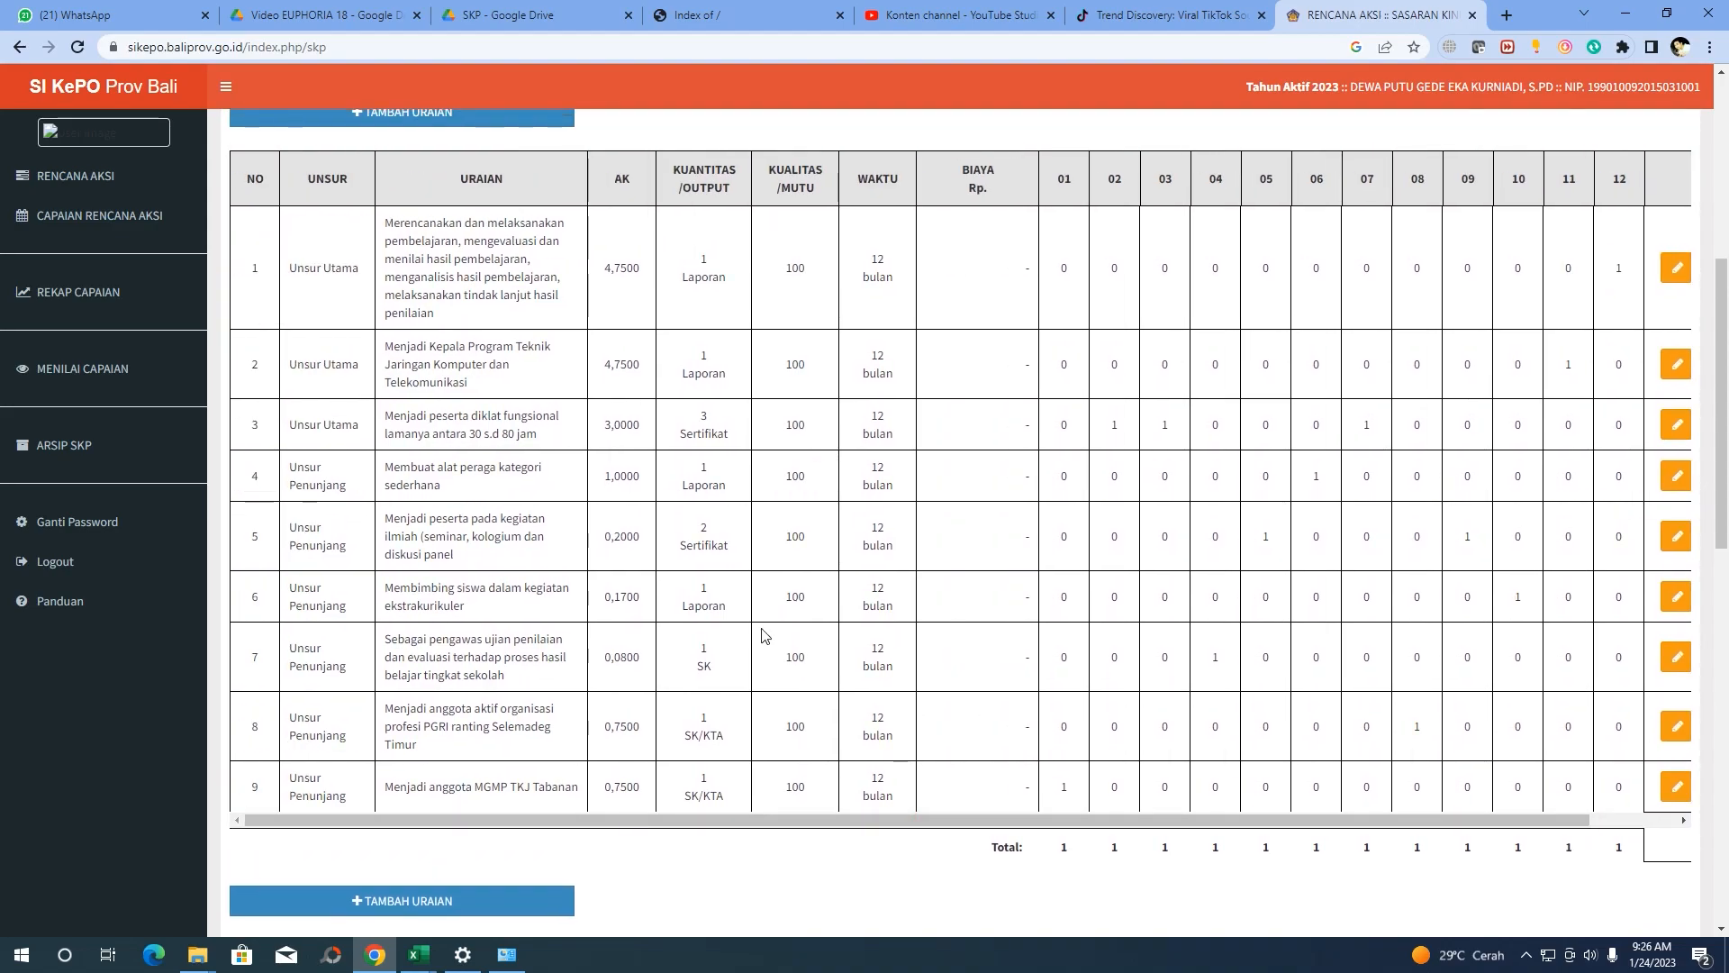
{"action": "scroll", "coordinate": [885, 486], "scroll_direction": "up", "scroll_amount": 1}
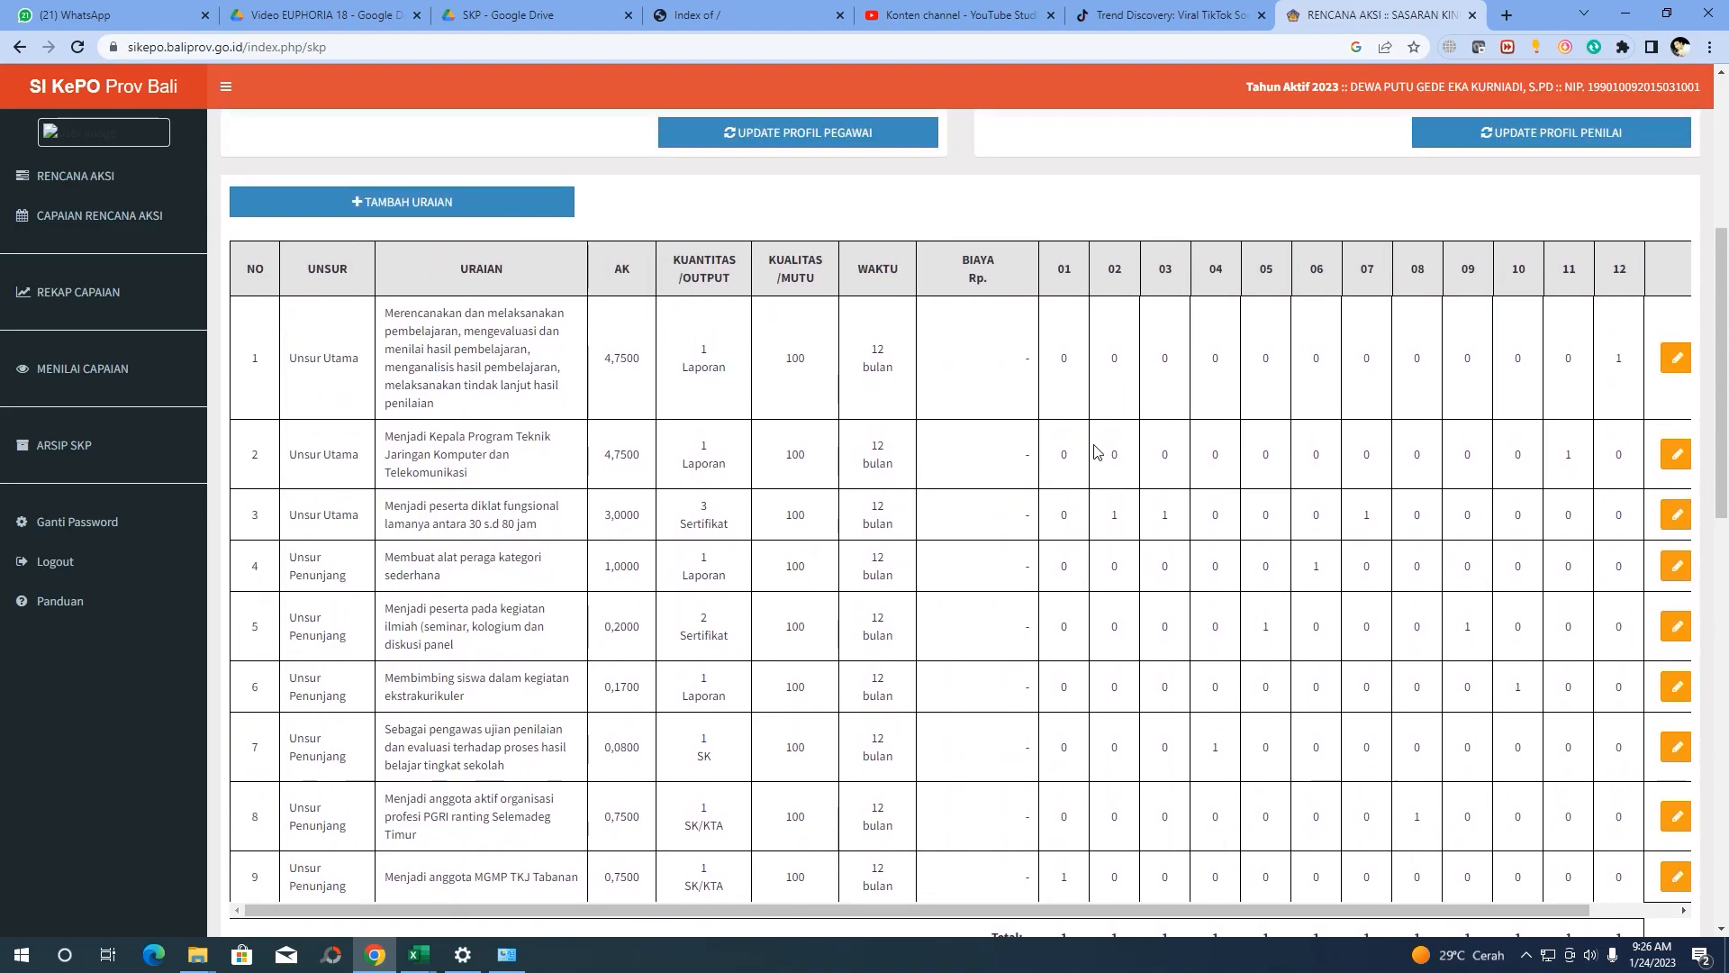
{"action": "scroll", "coordinate": [872, 521], "scroll_direction": "down", "scroll_amount": 1}
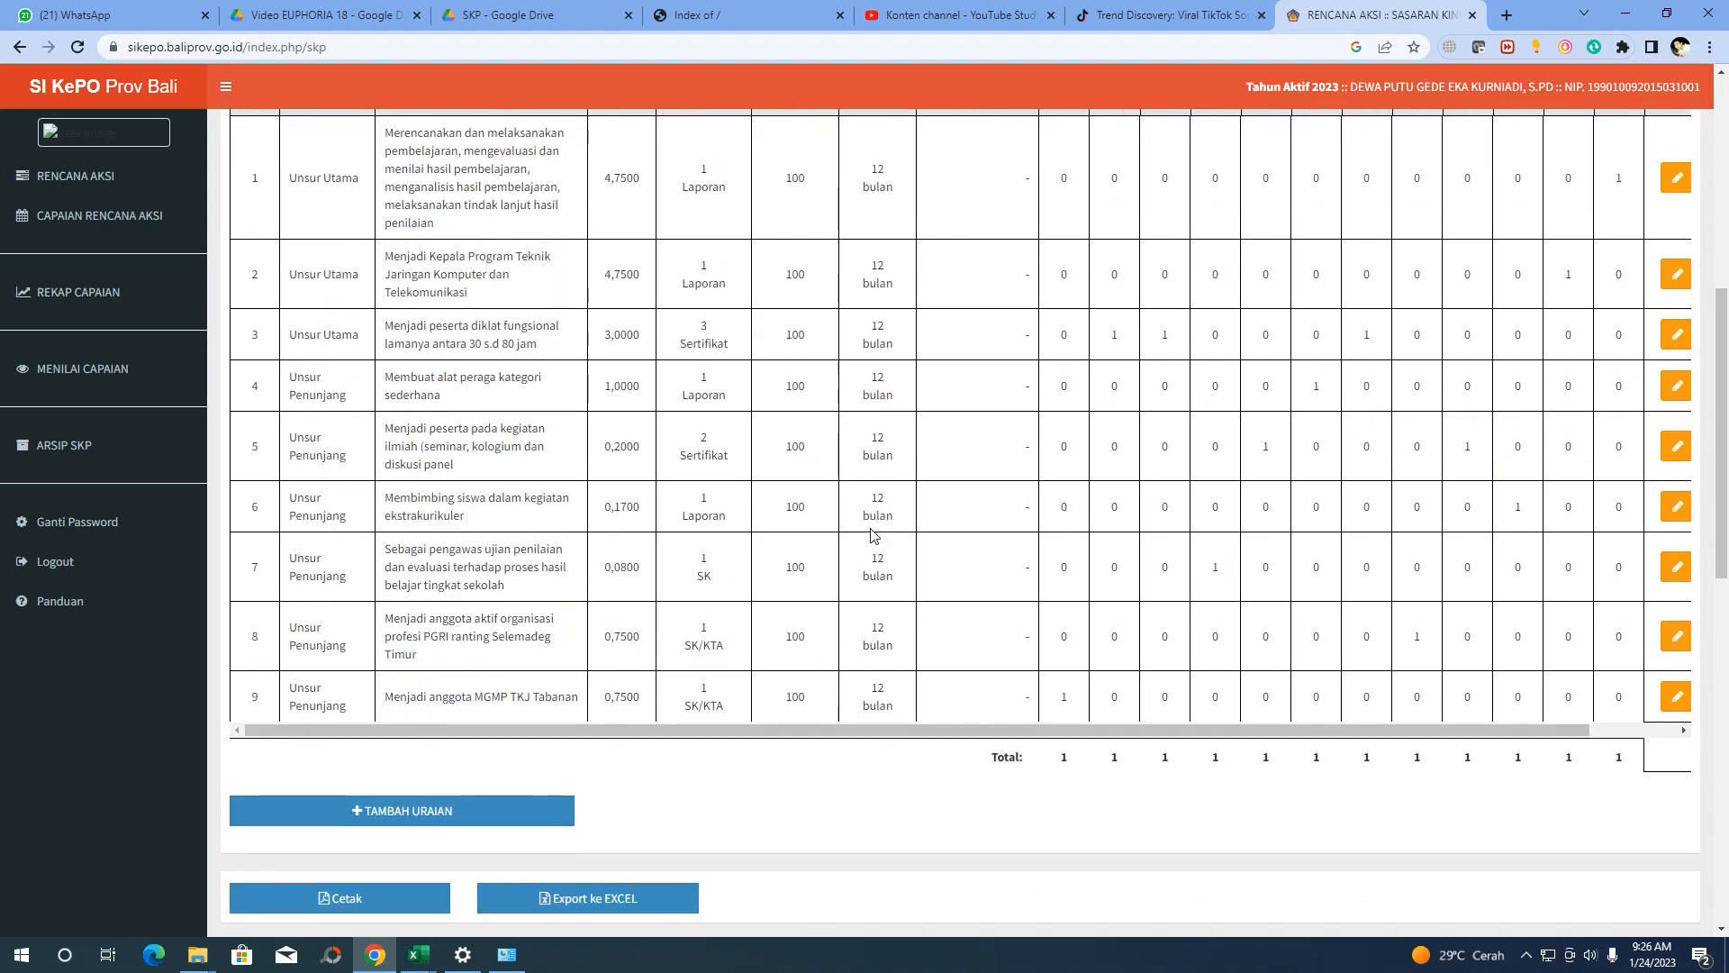
{"action": "scroll", "coordinate": [997, 407], "scroll_direction": "up", "scroll_amount": 2}
{"action": "scroll", "coordinate": [1008, 436], "scroll_direction": "up", "scroll_amount": 6}
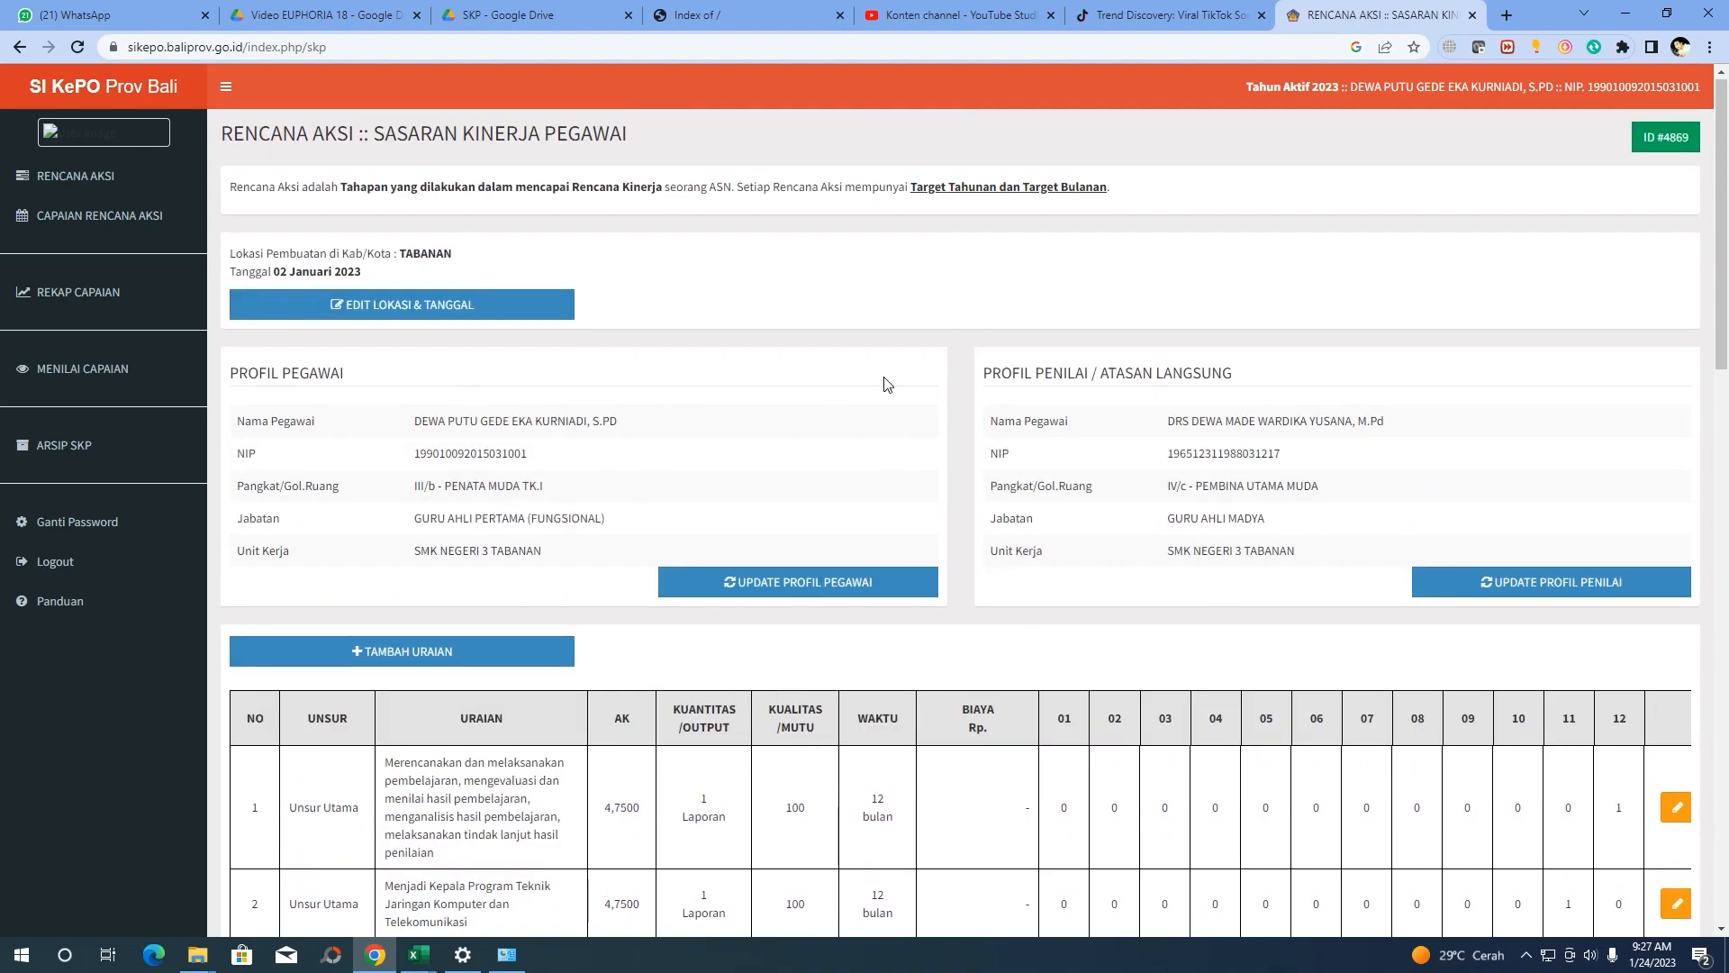
{"action": "scroll", "coordinate": [811, 378], "scroll_direction": "down", "scroll_amount": 5}
{"action": "scroll", "coordinate": [645, 437], "scroll_direction": "down", "scroll_amount": 8}
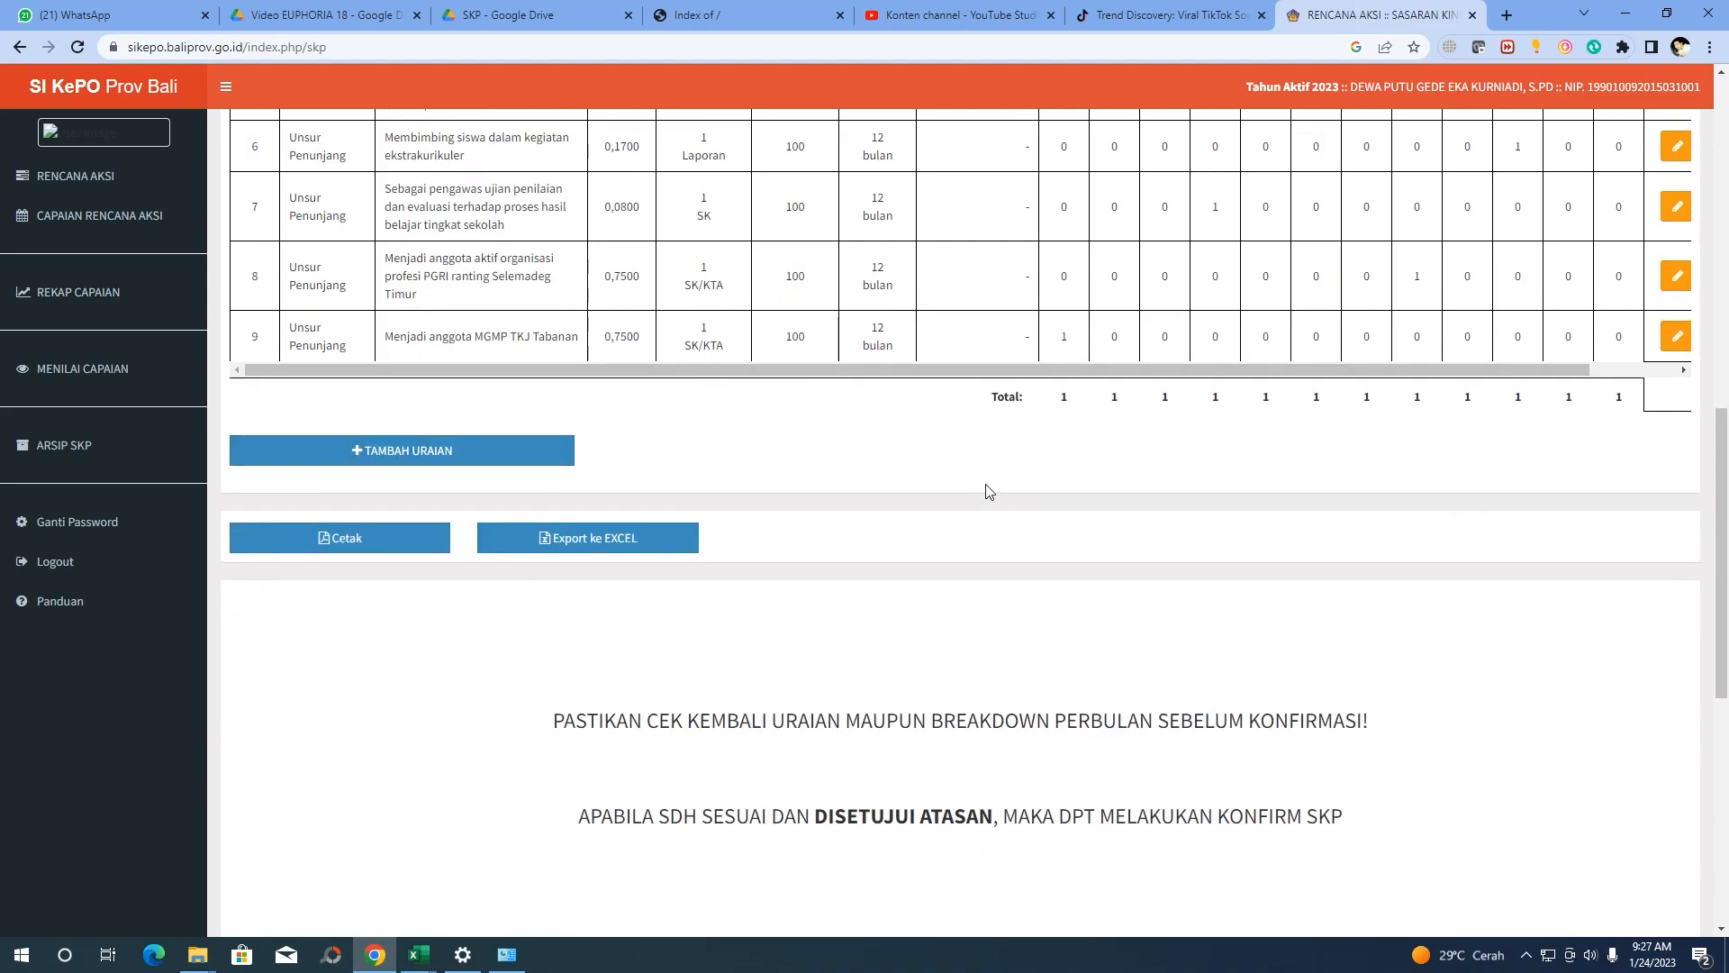
{"action": "scroll", "coordinate": [973, 490], "scroll_direction": "down", "scroll_amount": 2}
{"action": "scroll", "coordinate": [958, 490], "scroll_direction": "up", "scroll_amount": 1}
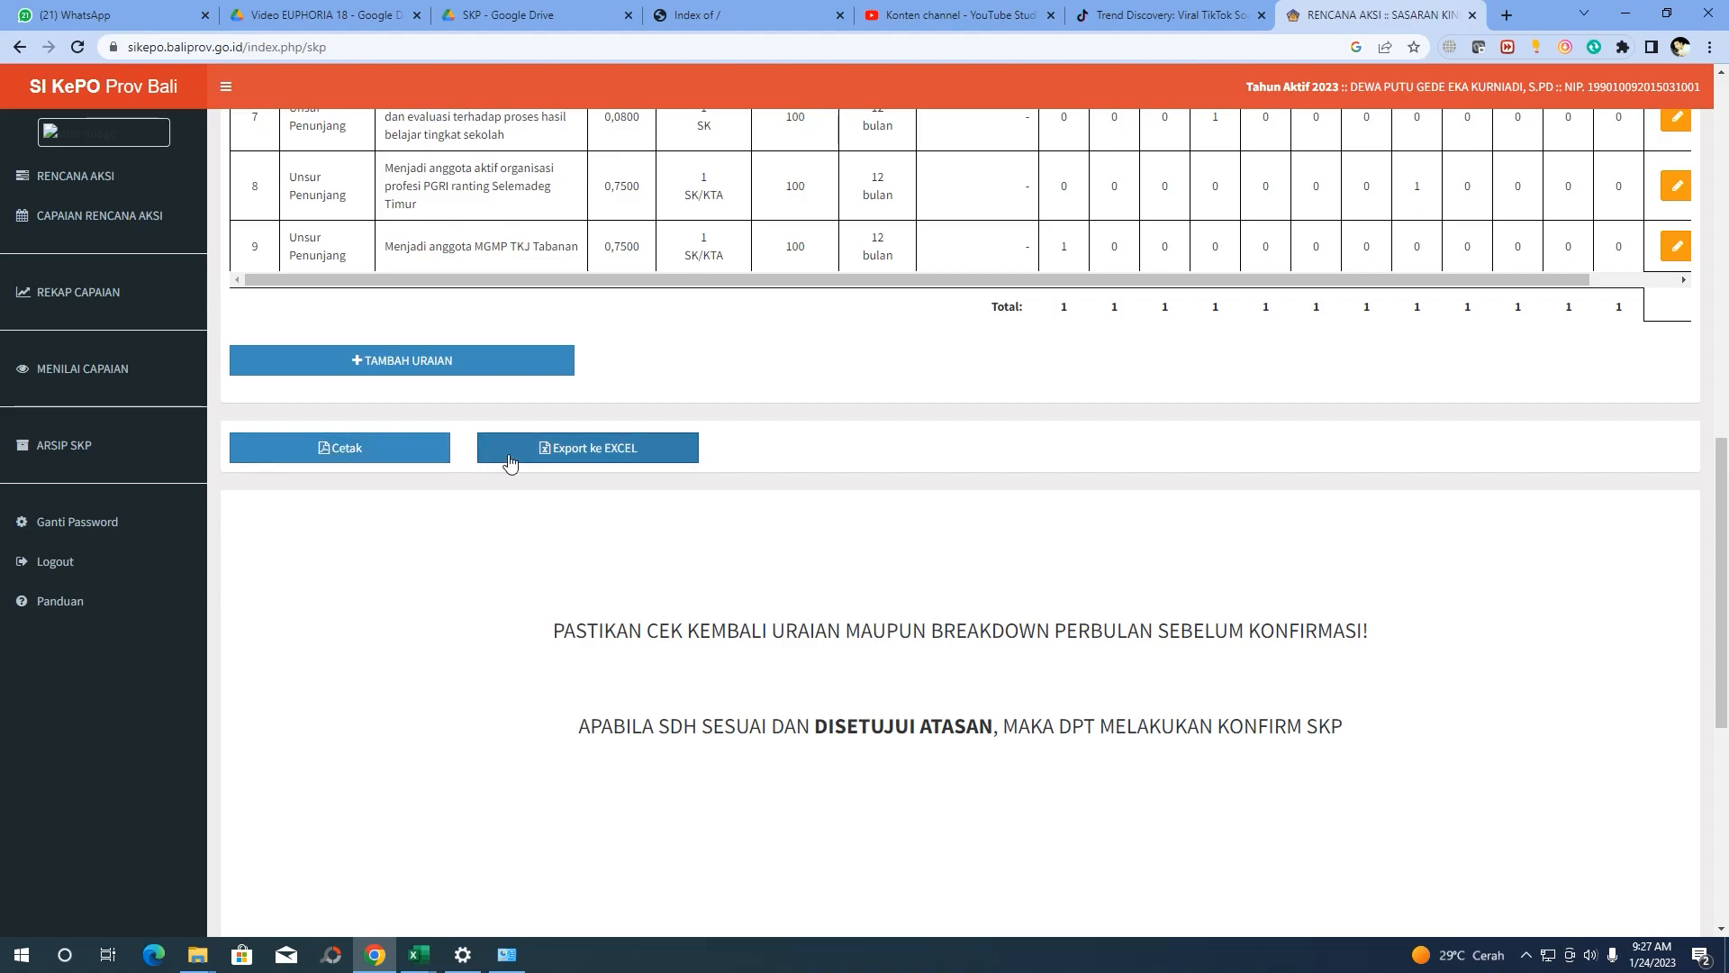
Generate the printable Sasaran Kerja Pegawai PDF and look over its two pages
{"action": "left_click", "coordinate": [393, 455]}
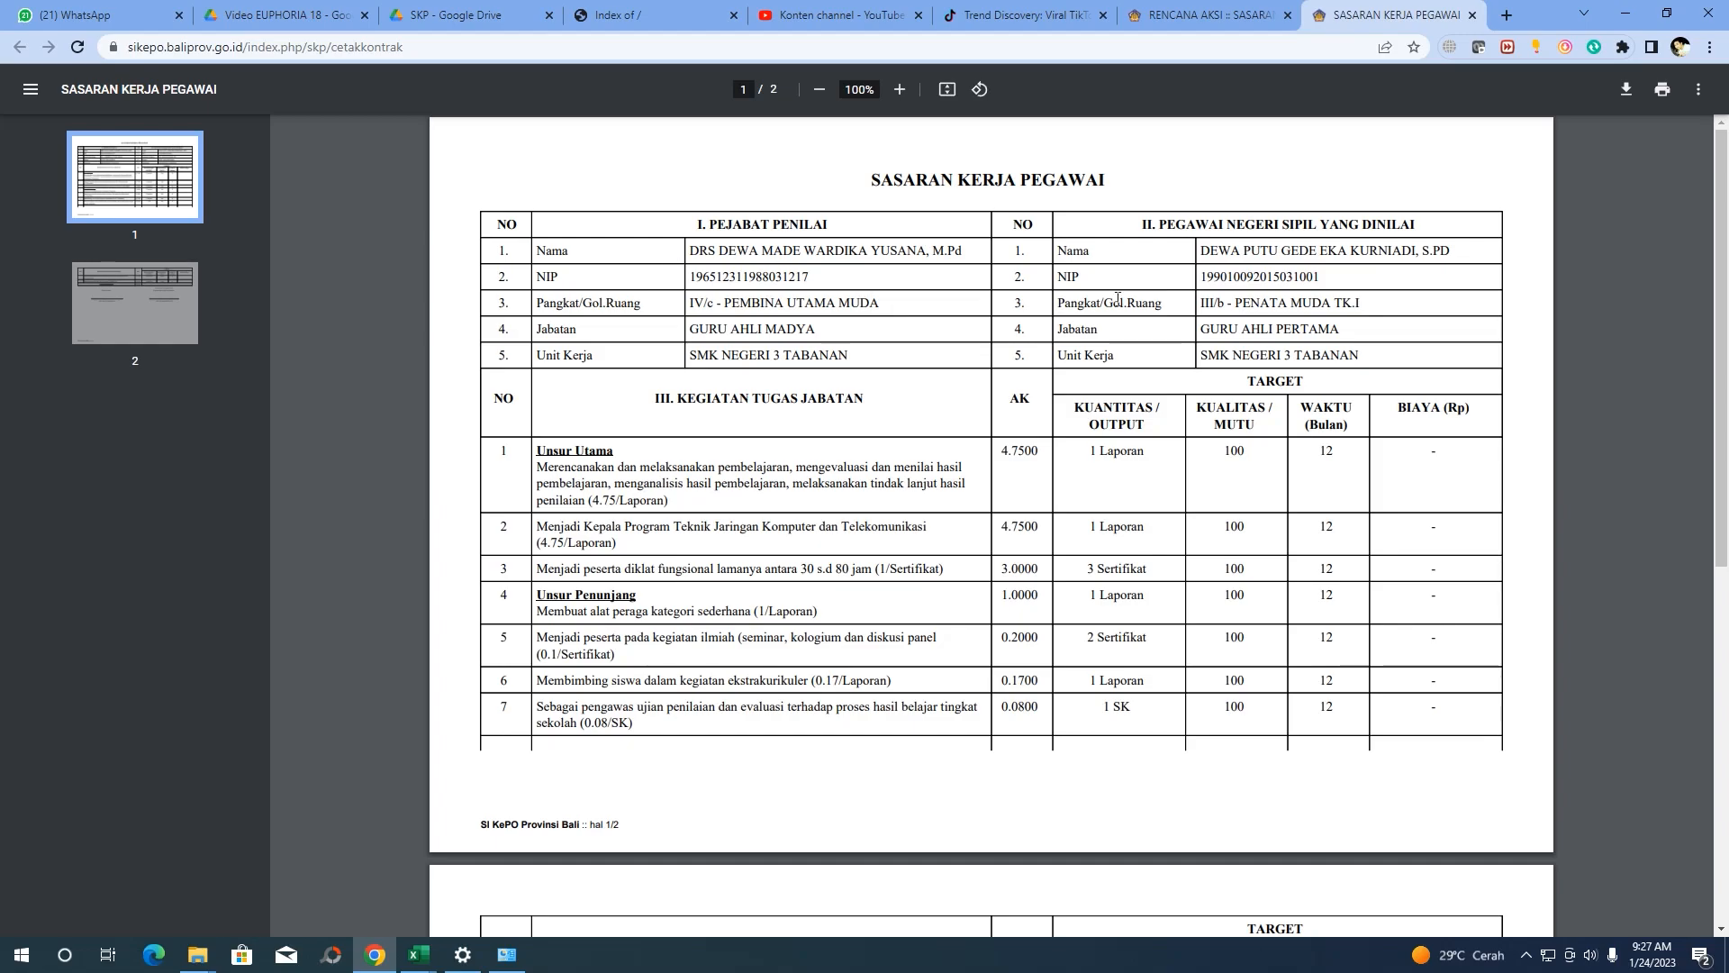
{"action": "scroll", "coordinate": [1117, 298], "scroll_direction": "down", "scroll_amount": 7}
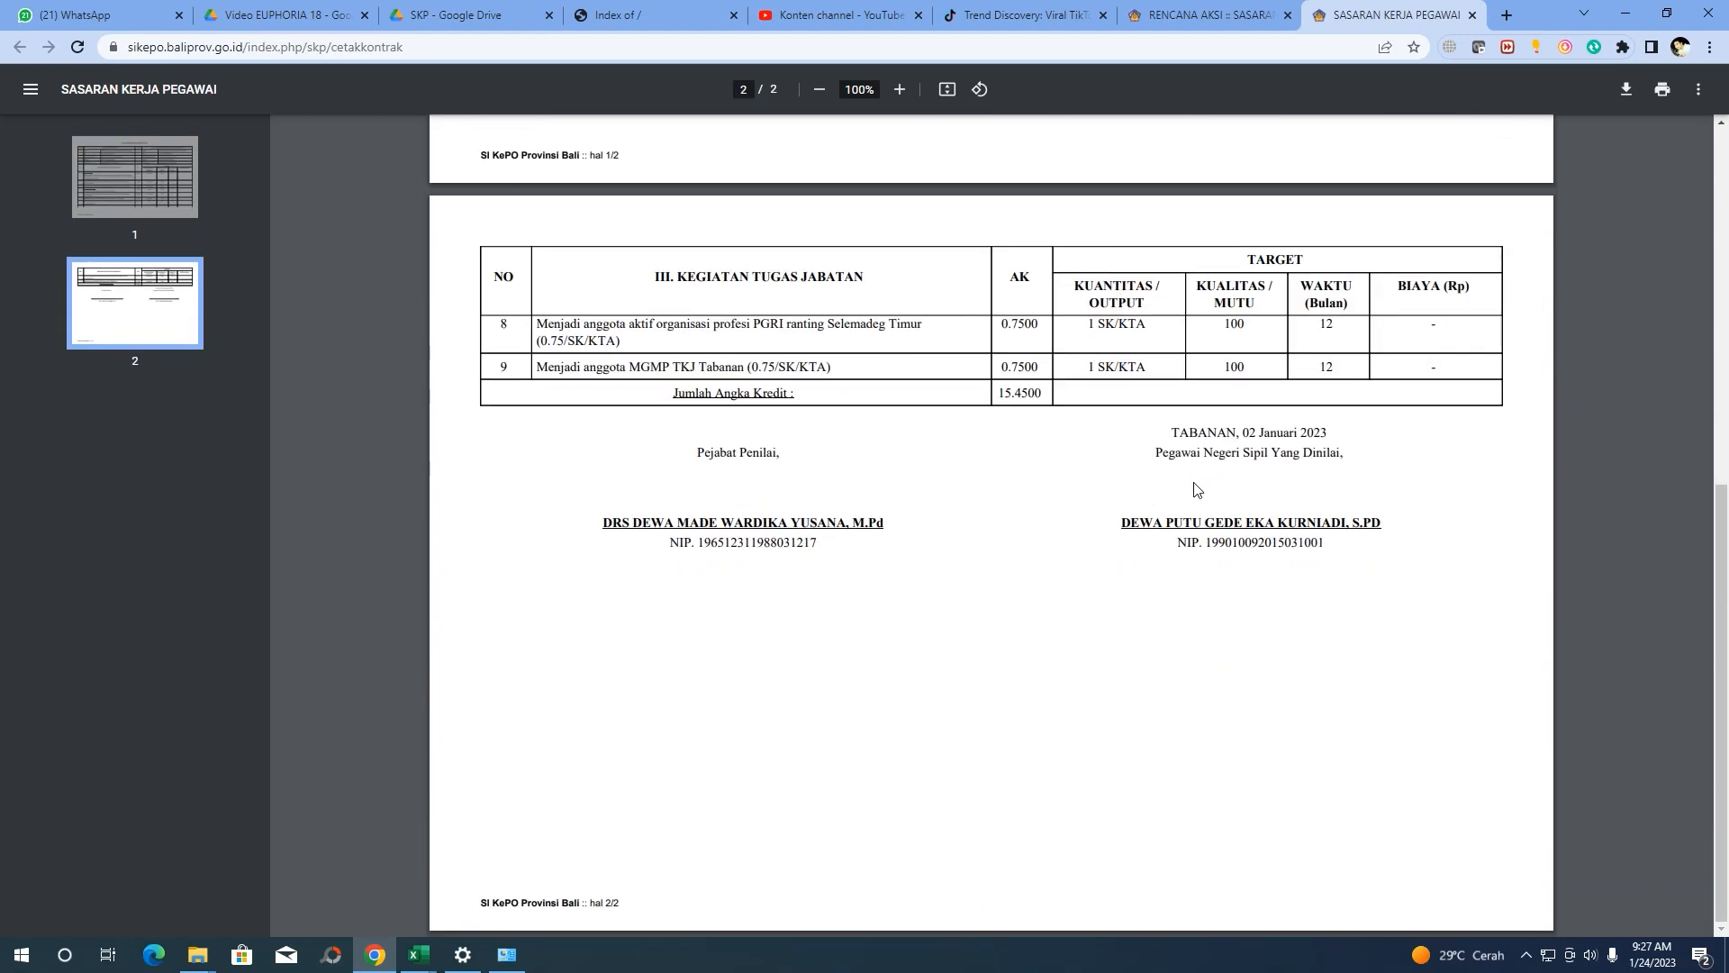
{"action": "scroll", "coordinate": [876, 594], "scroll_direction": "up", "scroll_amount": 1}
{"action": "scroll", "coordinate": [708, 672], "scroll_direction": "up", "scroll_amount": 6}
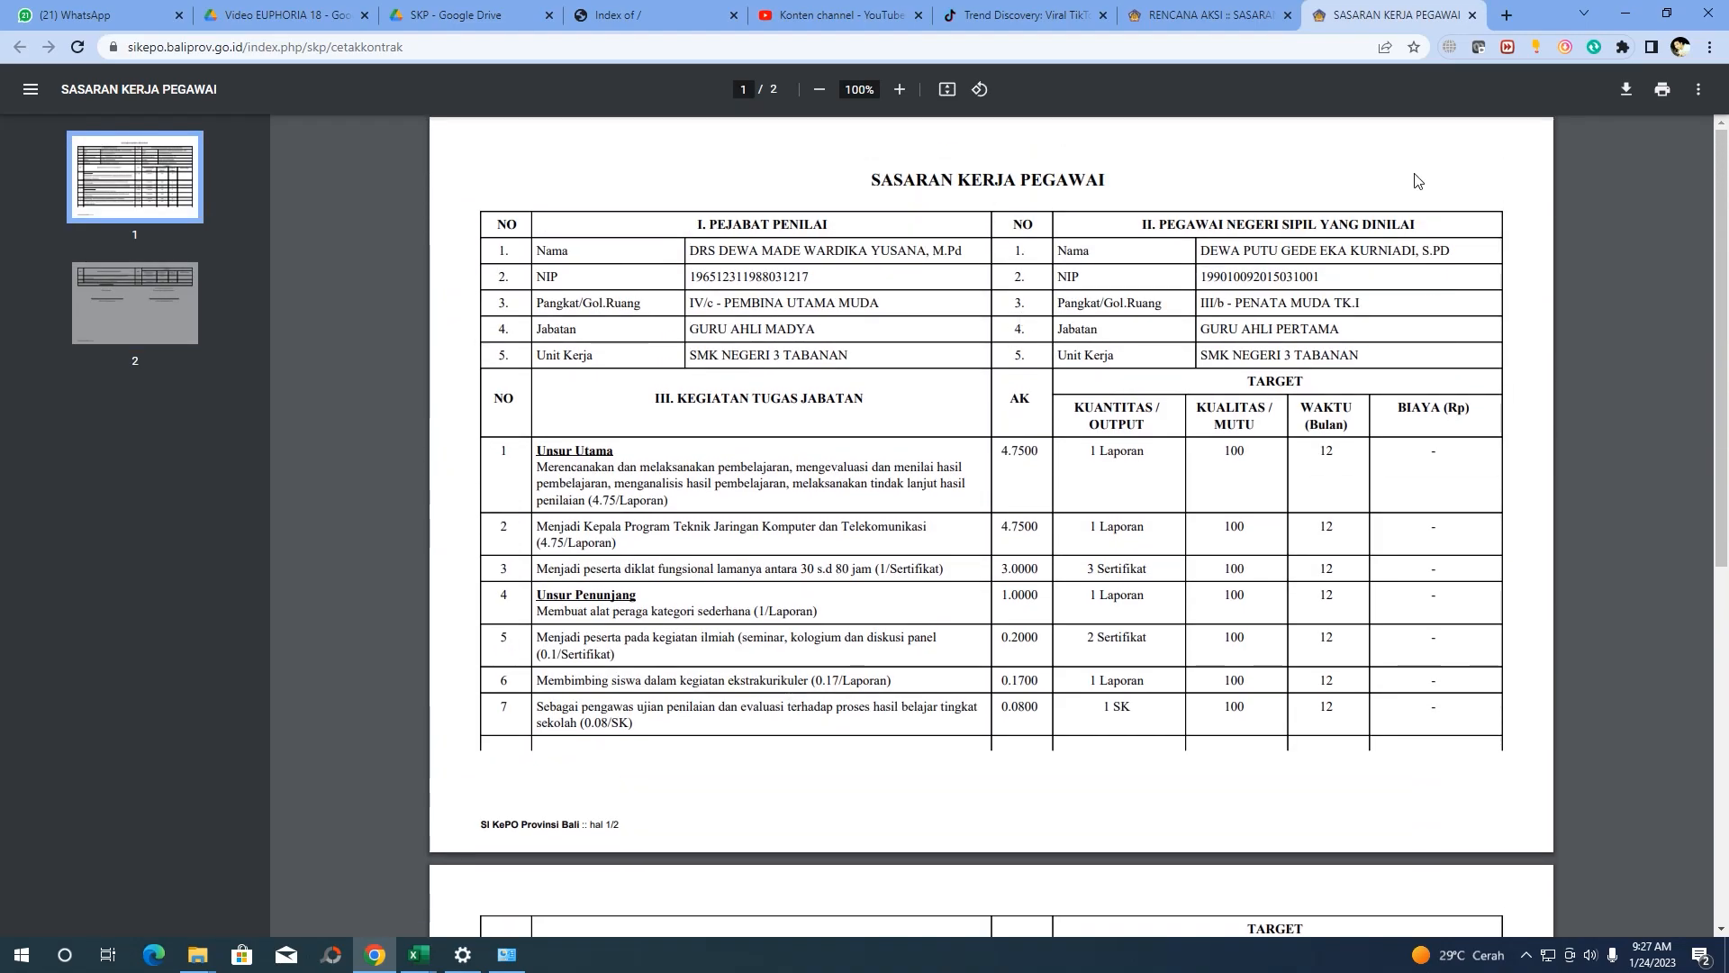
Save the PDF to the Data (D:) drive under its default file name
{"action": "left_click", "coordinate": [1625, 92]}
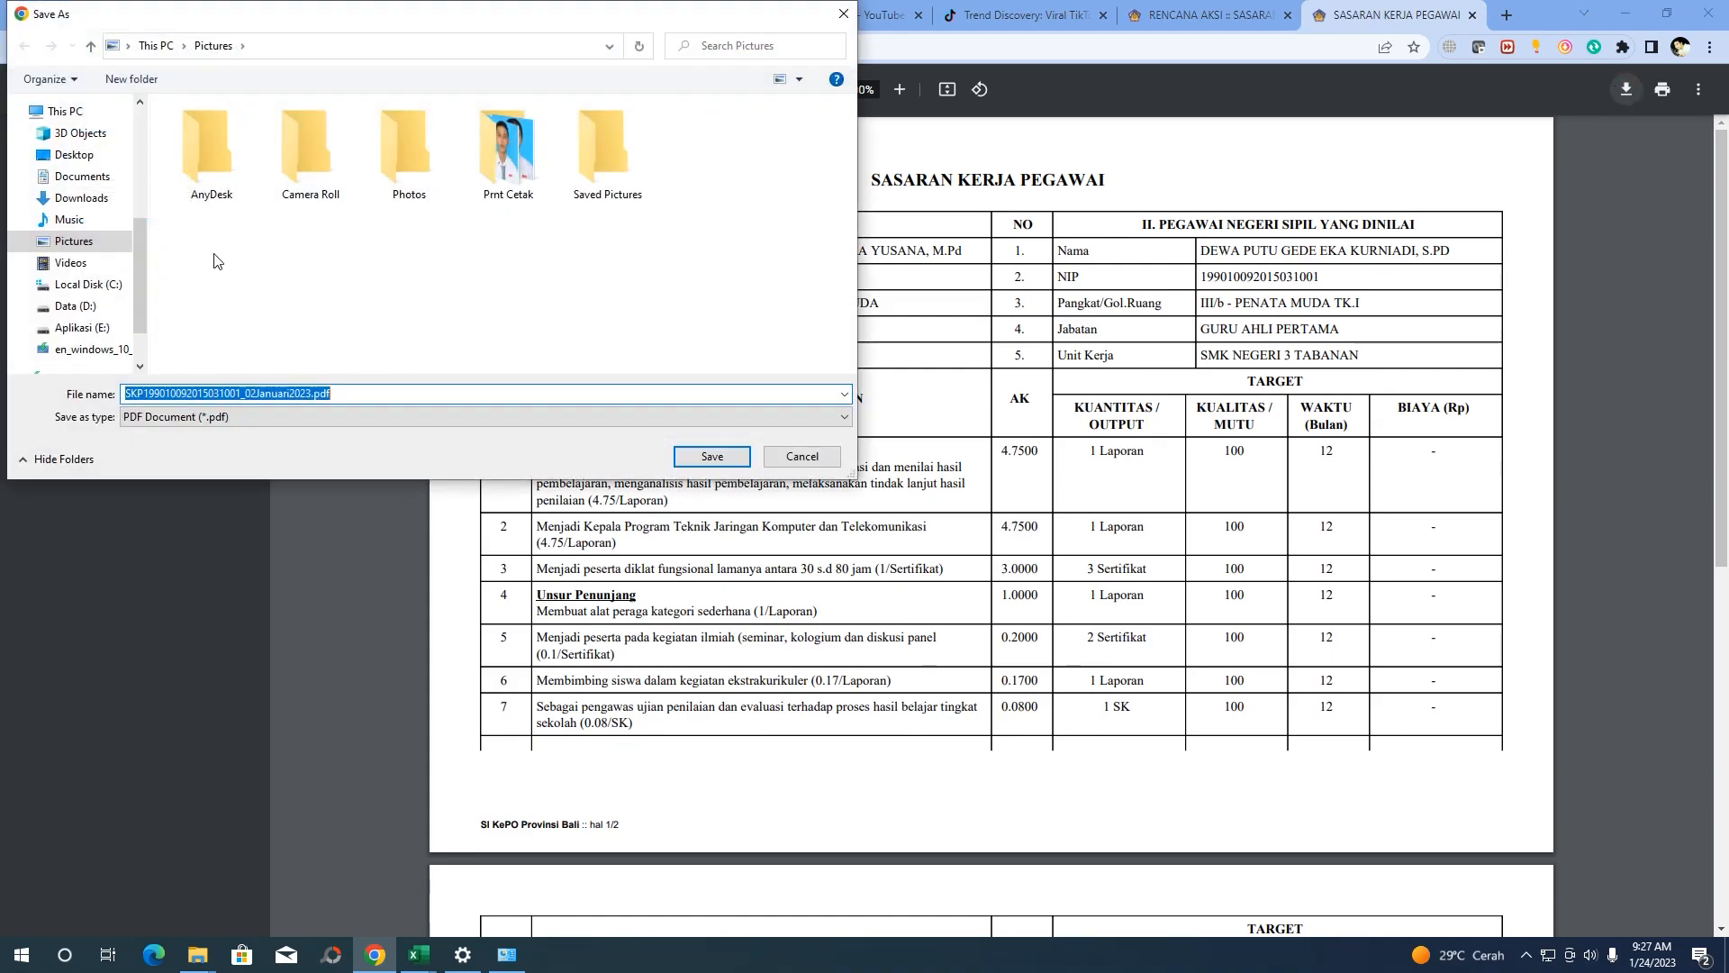
{"action": "left_click", "coordinate": [86, 307]}
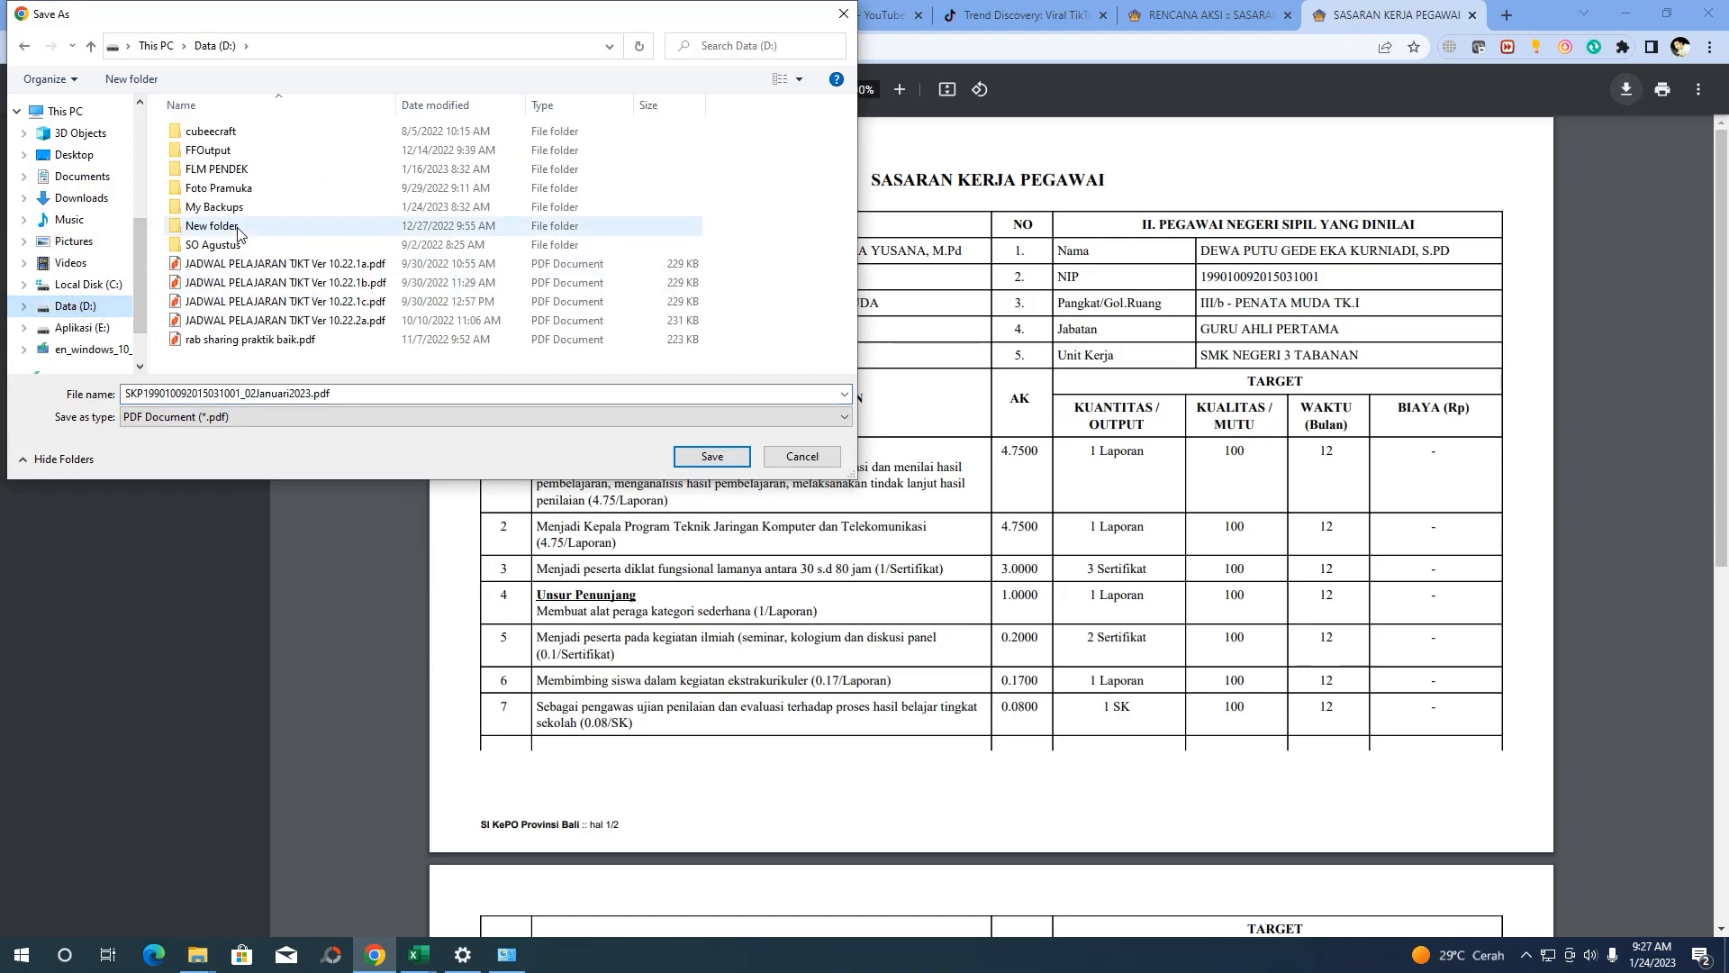
{"action": "left_click", "coordinate": [267, 393]}
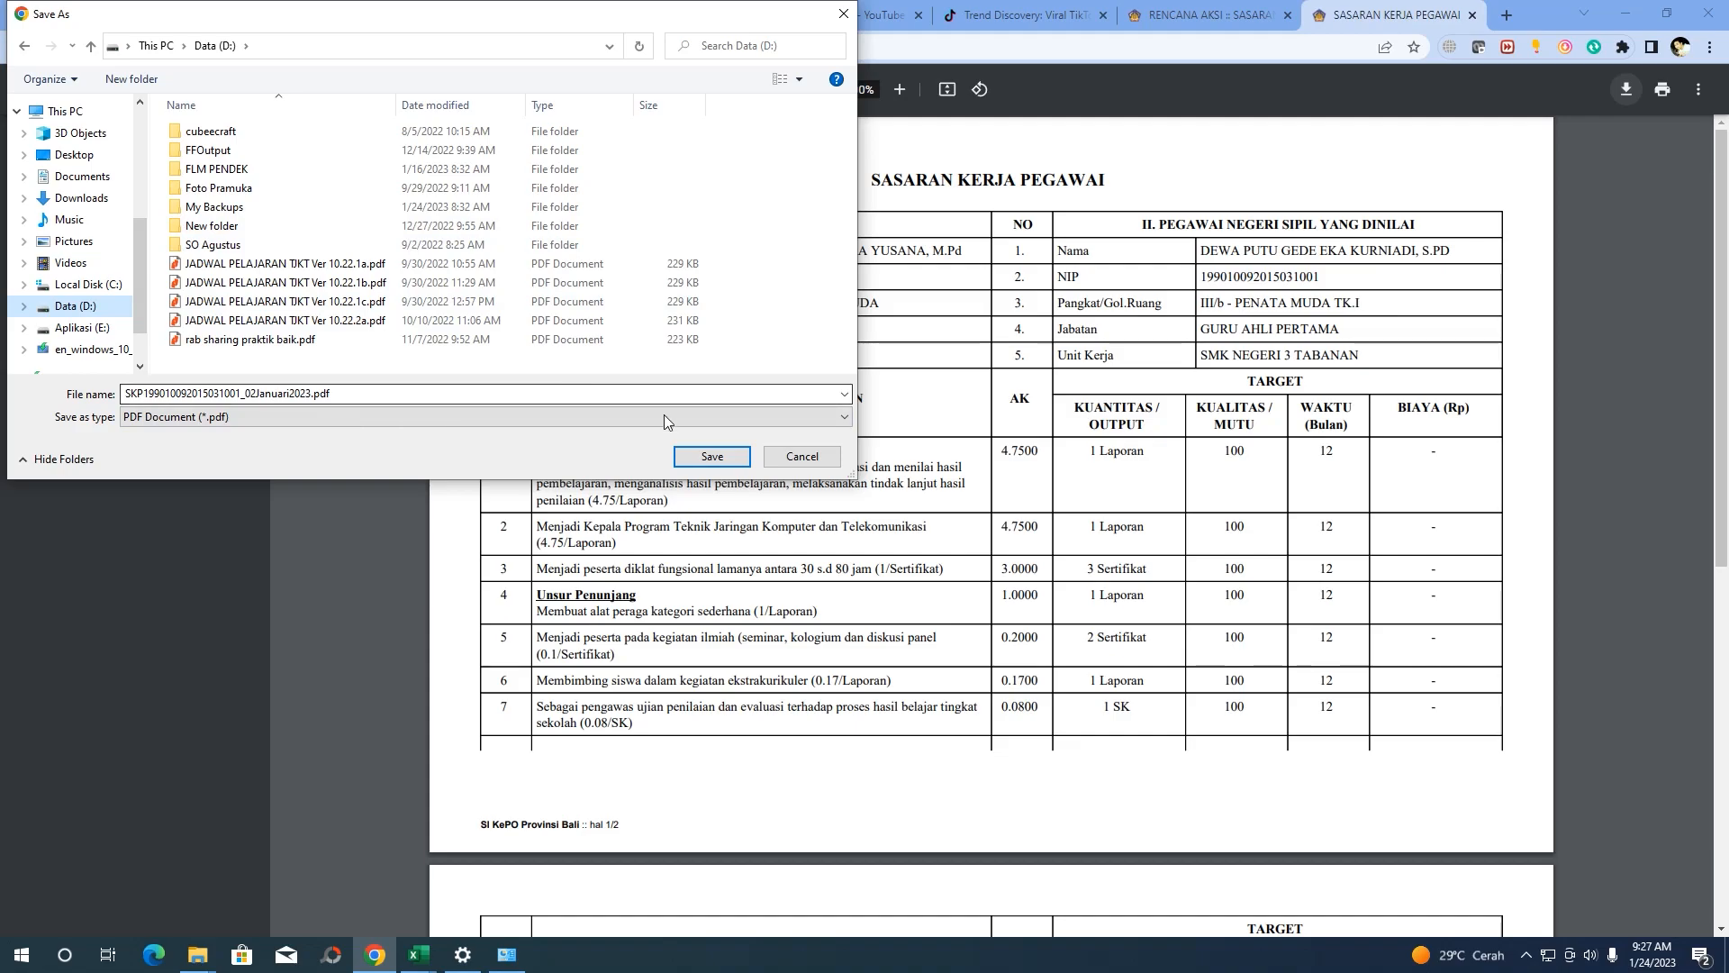
{"action": "left_click", "coordinate": [711, 456]}
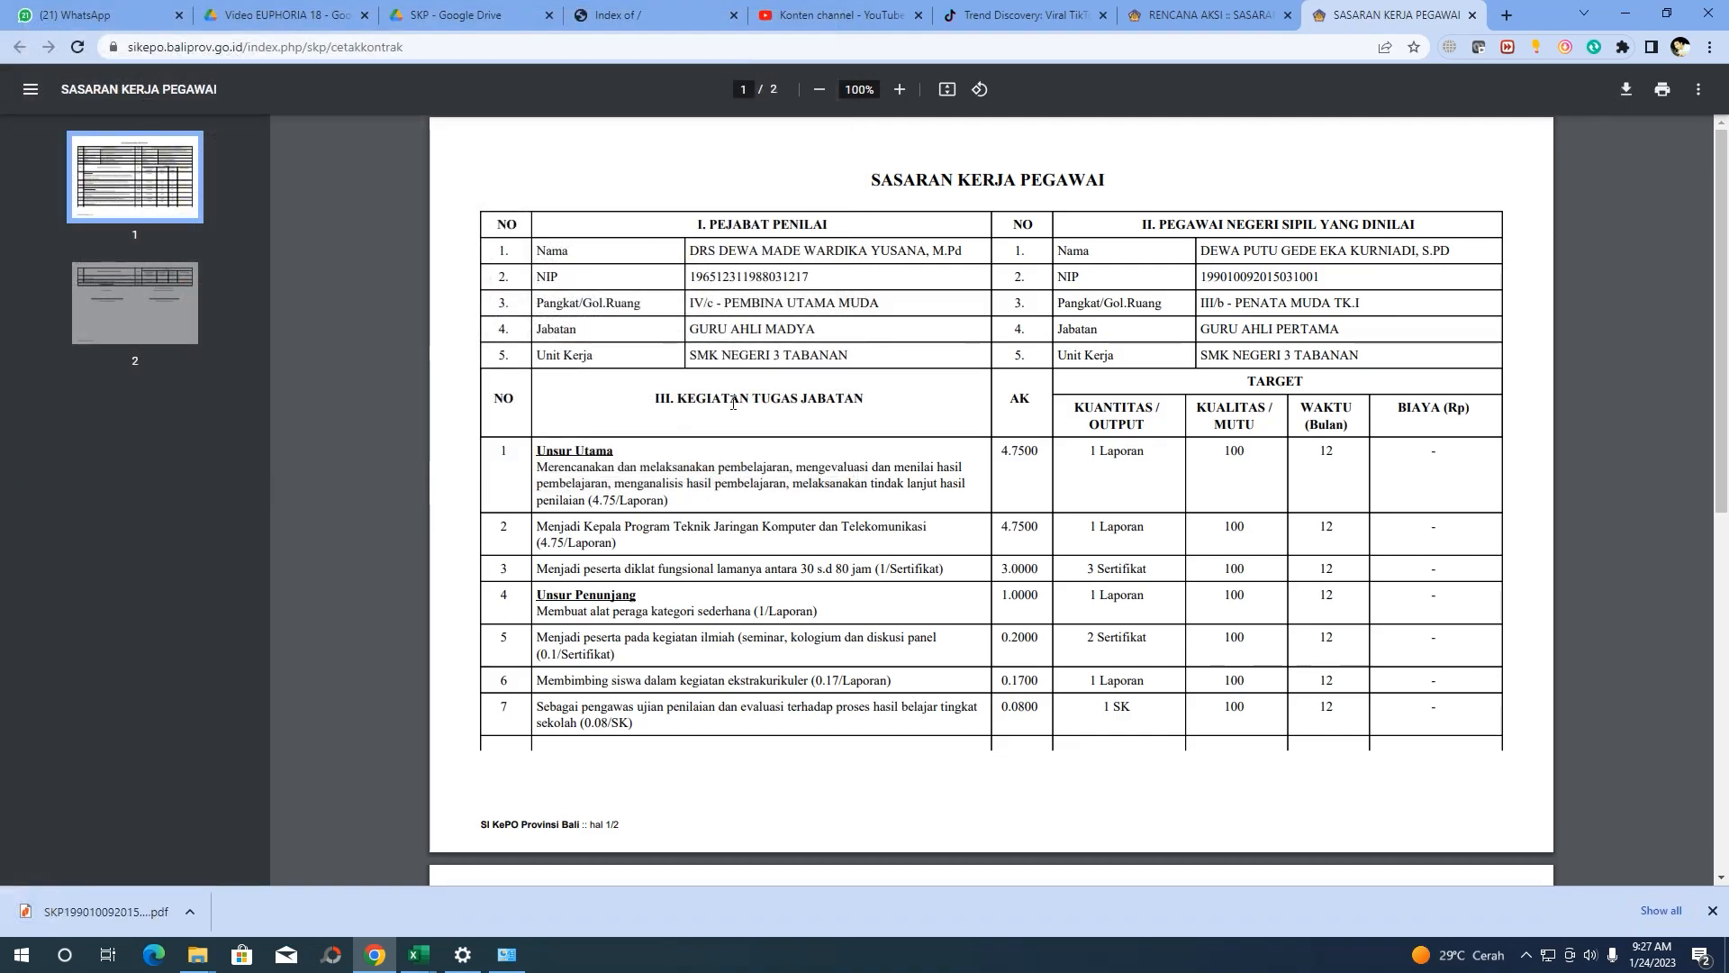
Close the PDF, export the action plan with Export ke EXCEL, and open the downloaded SKP xlsx
{"action": "left_click", "coordinate": [1472, 15]}
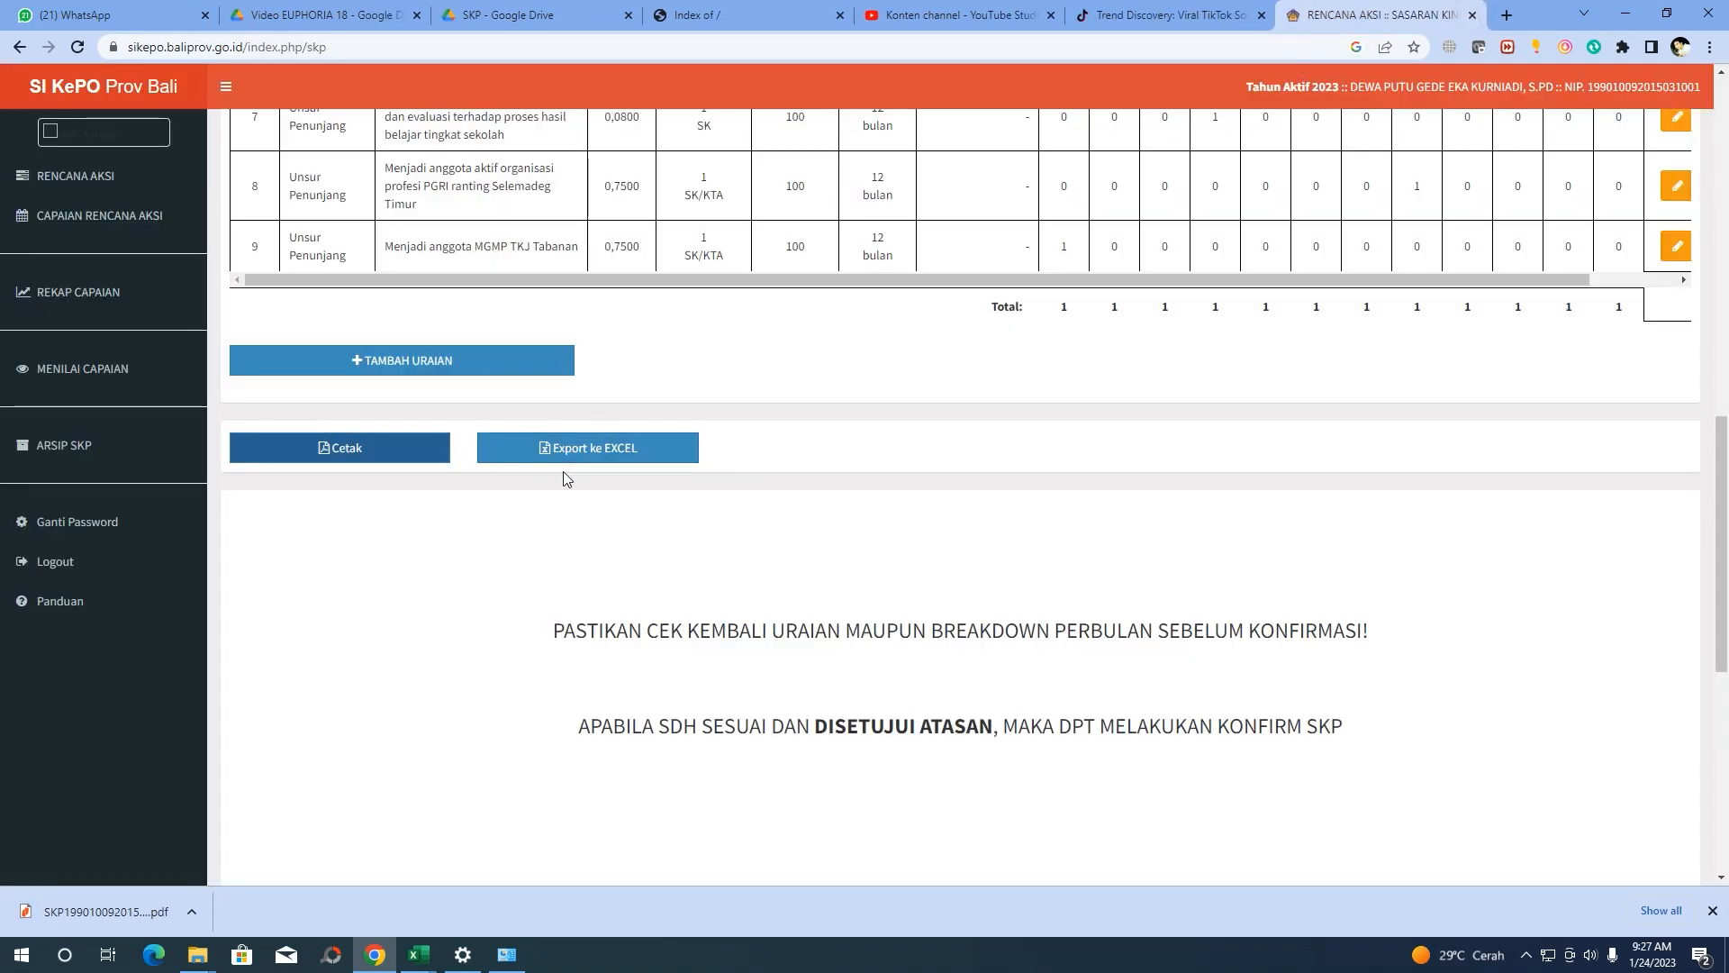
{"action": "left_click", "coordinate": [622, 455]}
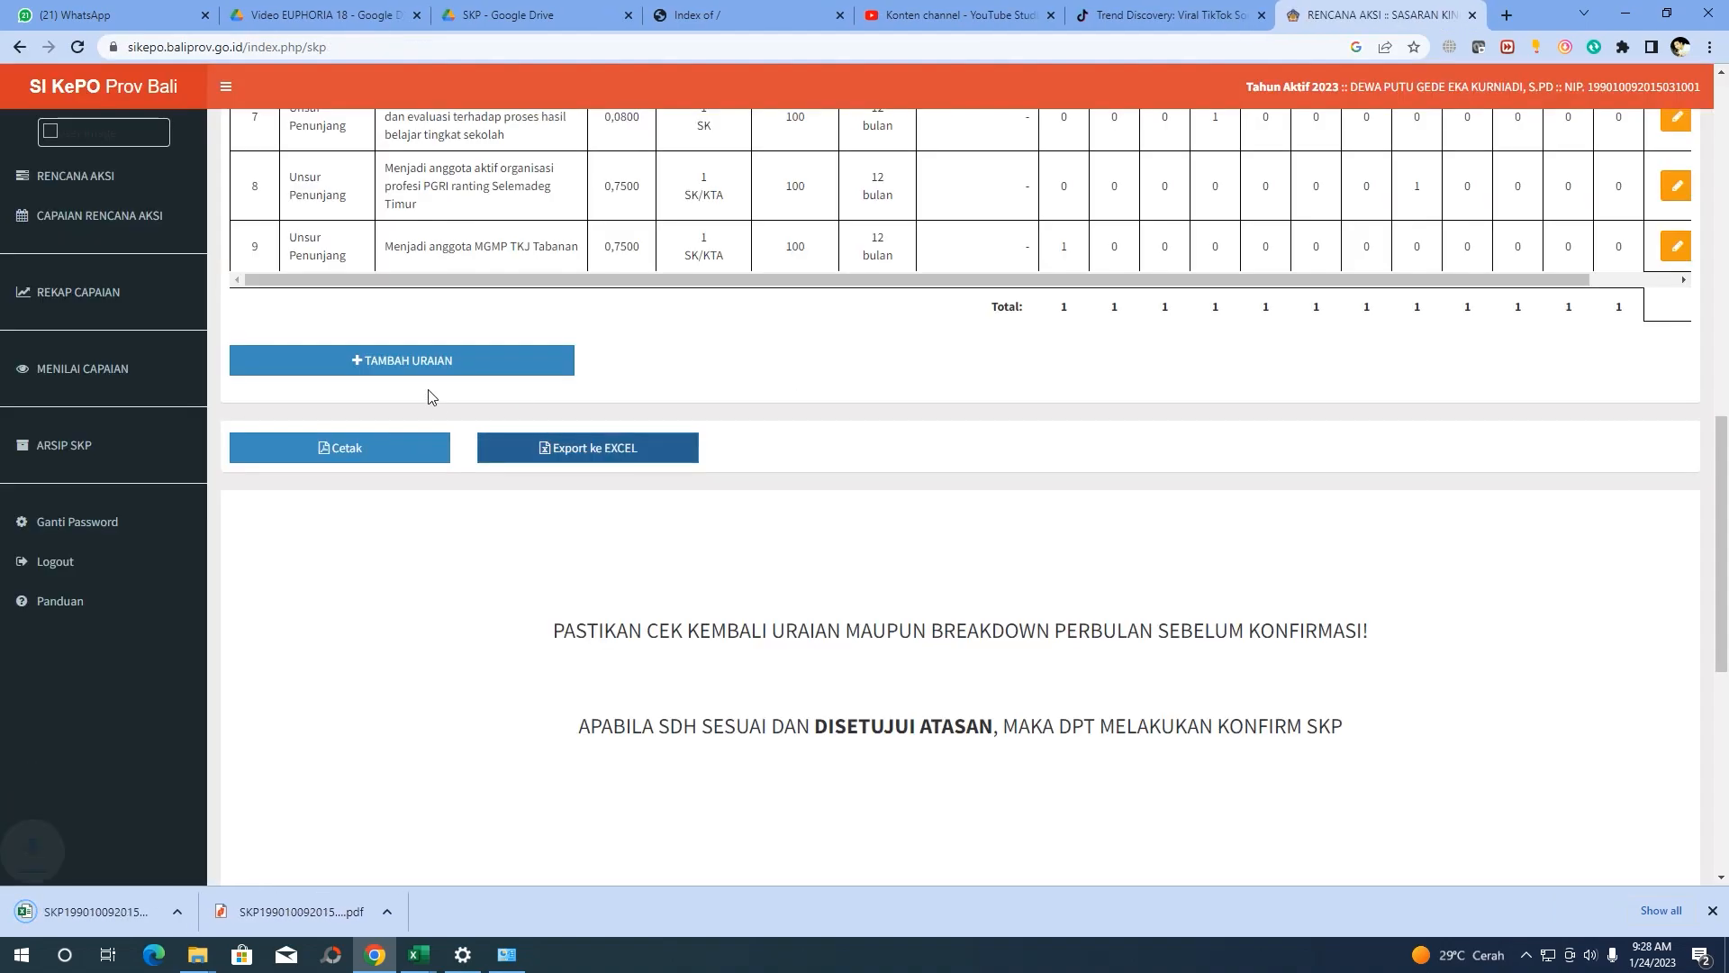
{"action": "left_click", "coordinate": [192, 913]}
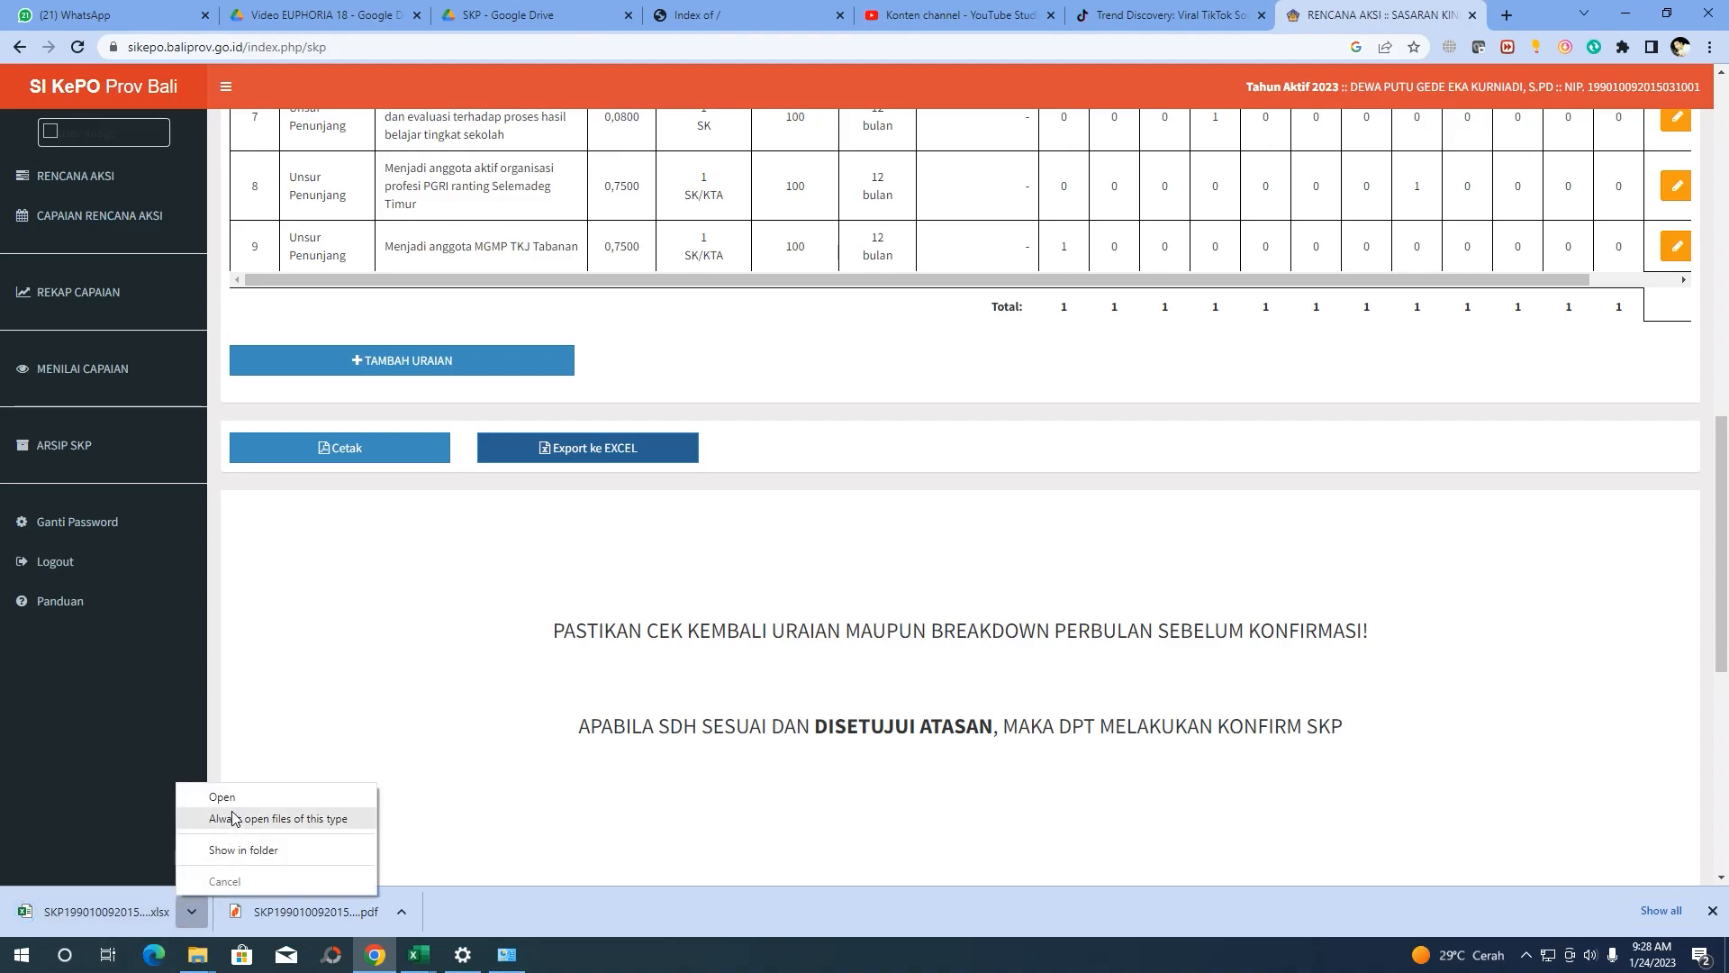
{"action": "left_click", "coordinate": [223, 798]}
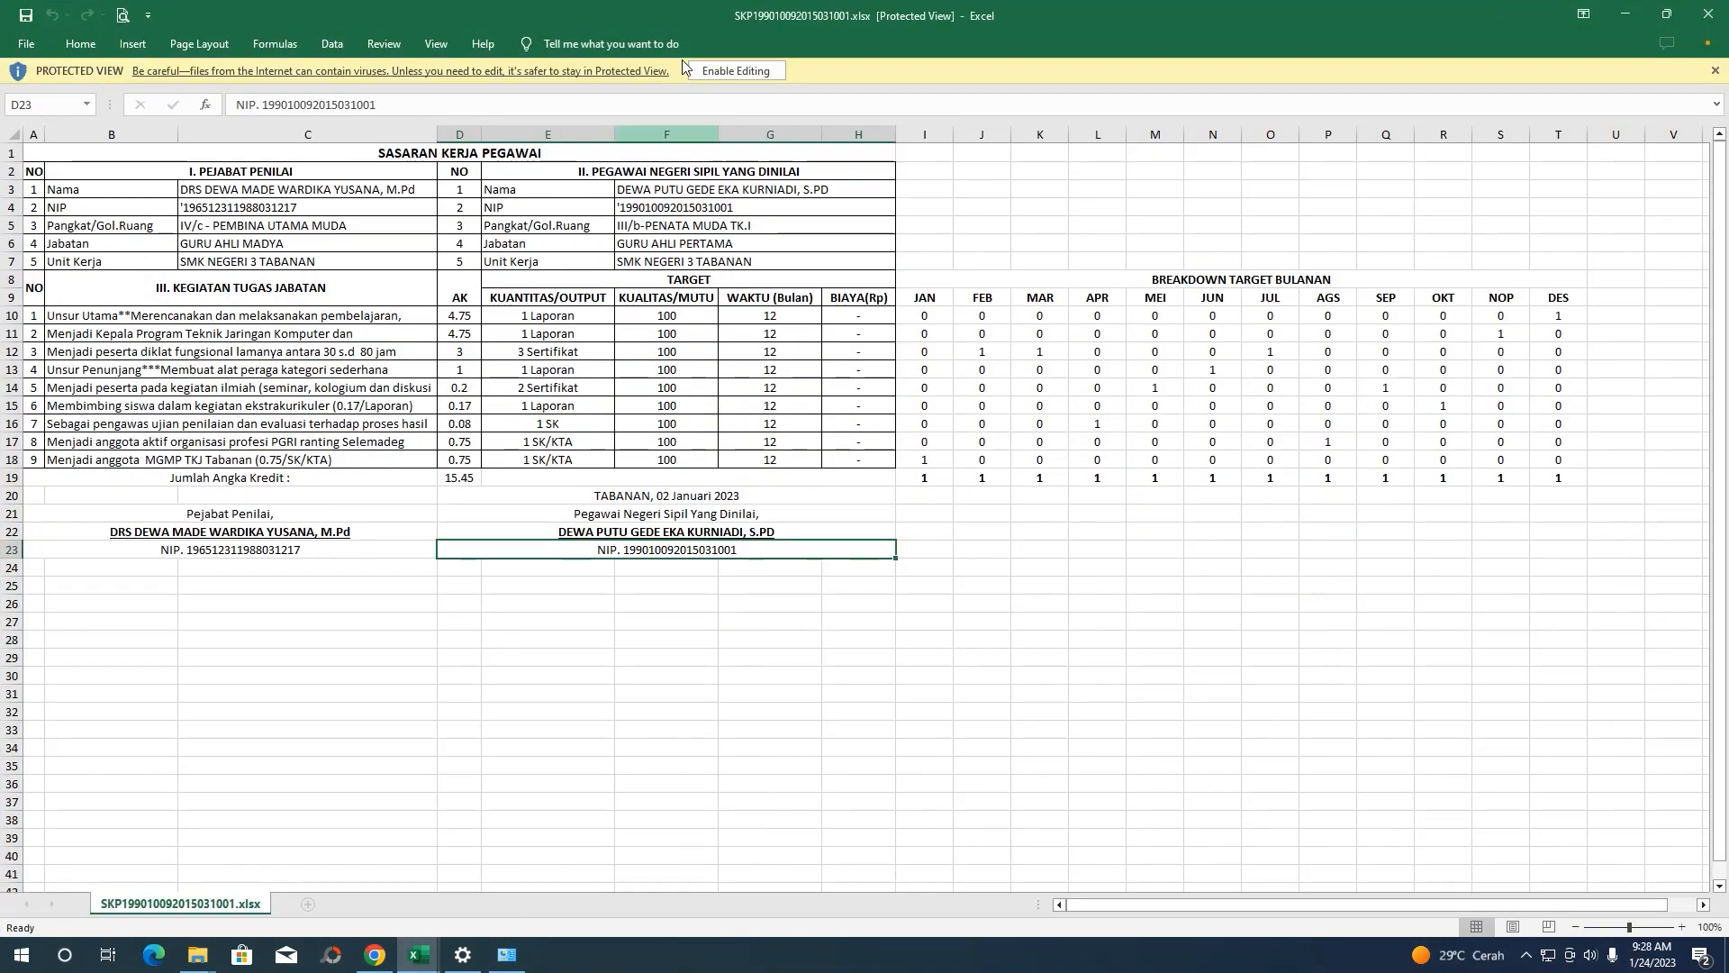
Enable editing on the exported SKP workbook, review its monthly totals of 1, and close it
{"action": "left_click", "coordinate": [713, 69]}
{"action": "left_click", "coordinate": [734, 446]}
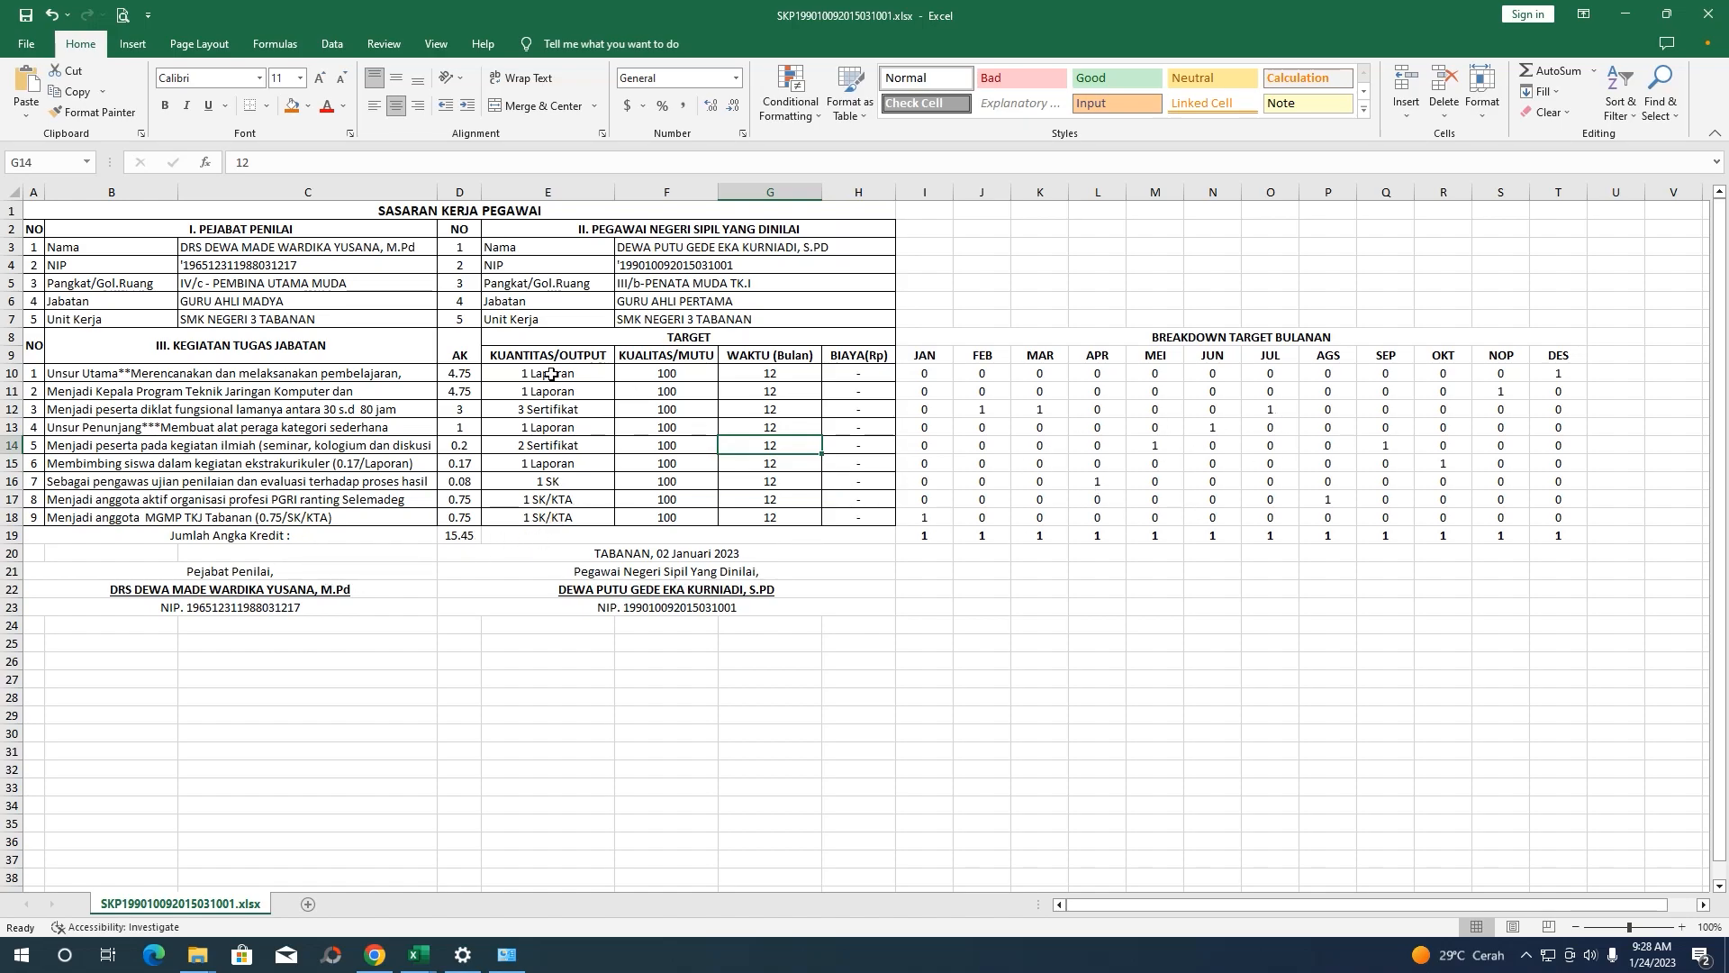
{"action": "scroll", "coordinate": [379, 419], "scroll_direction": "down", "scroll_amount": 1}
{"action": "scroll", "coordinate": [546, 473], "scroll_direction": "up", "scroll_amount": 1}
{"action": "left_click", "coordinate": [1710, 17]}
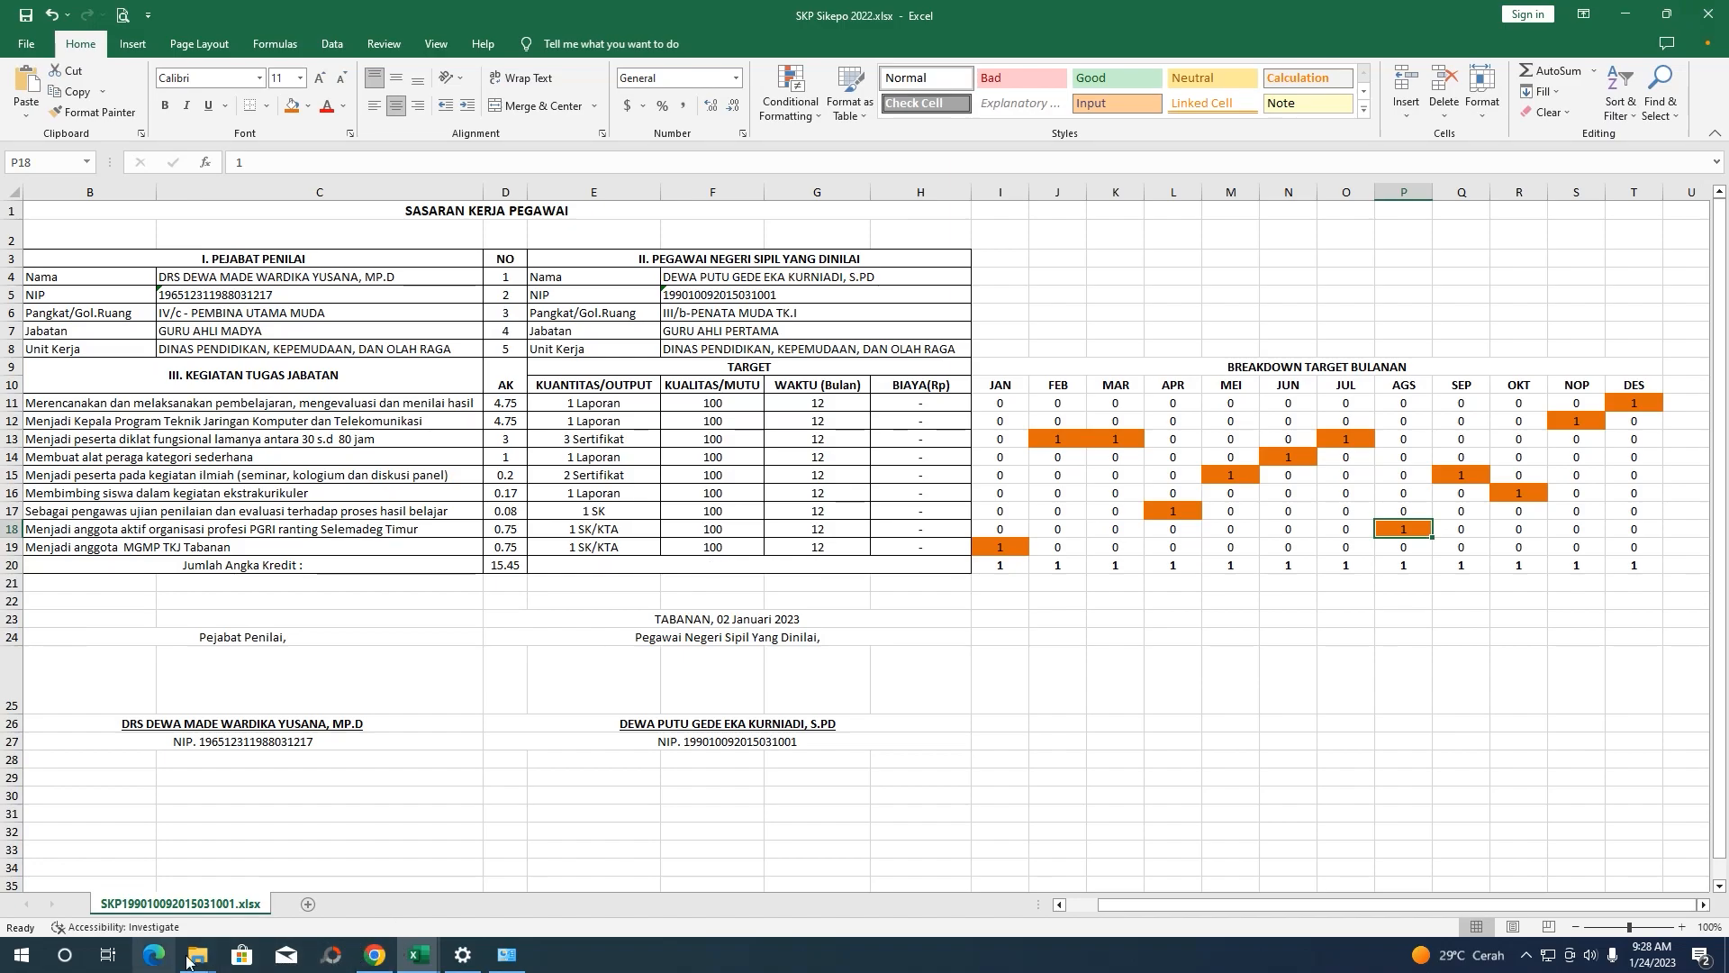
Scroll through the Rencana Aksi table and Confirm section, checking each month totals 1
{"action": "left_click", "coordinate": [376, 953]}
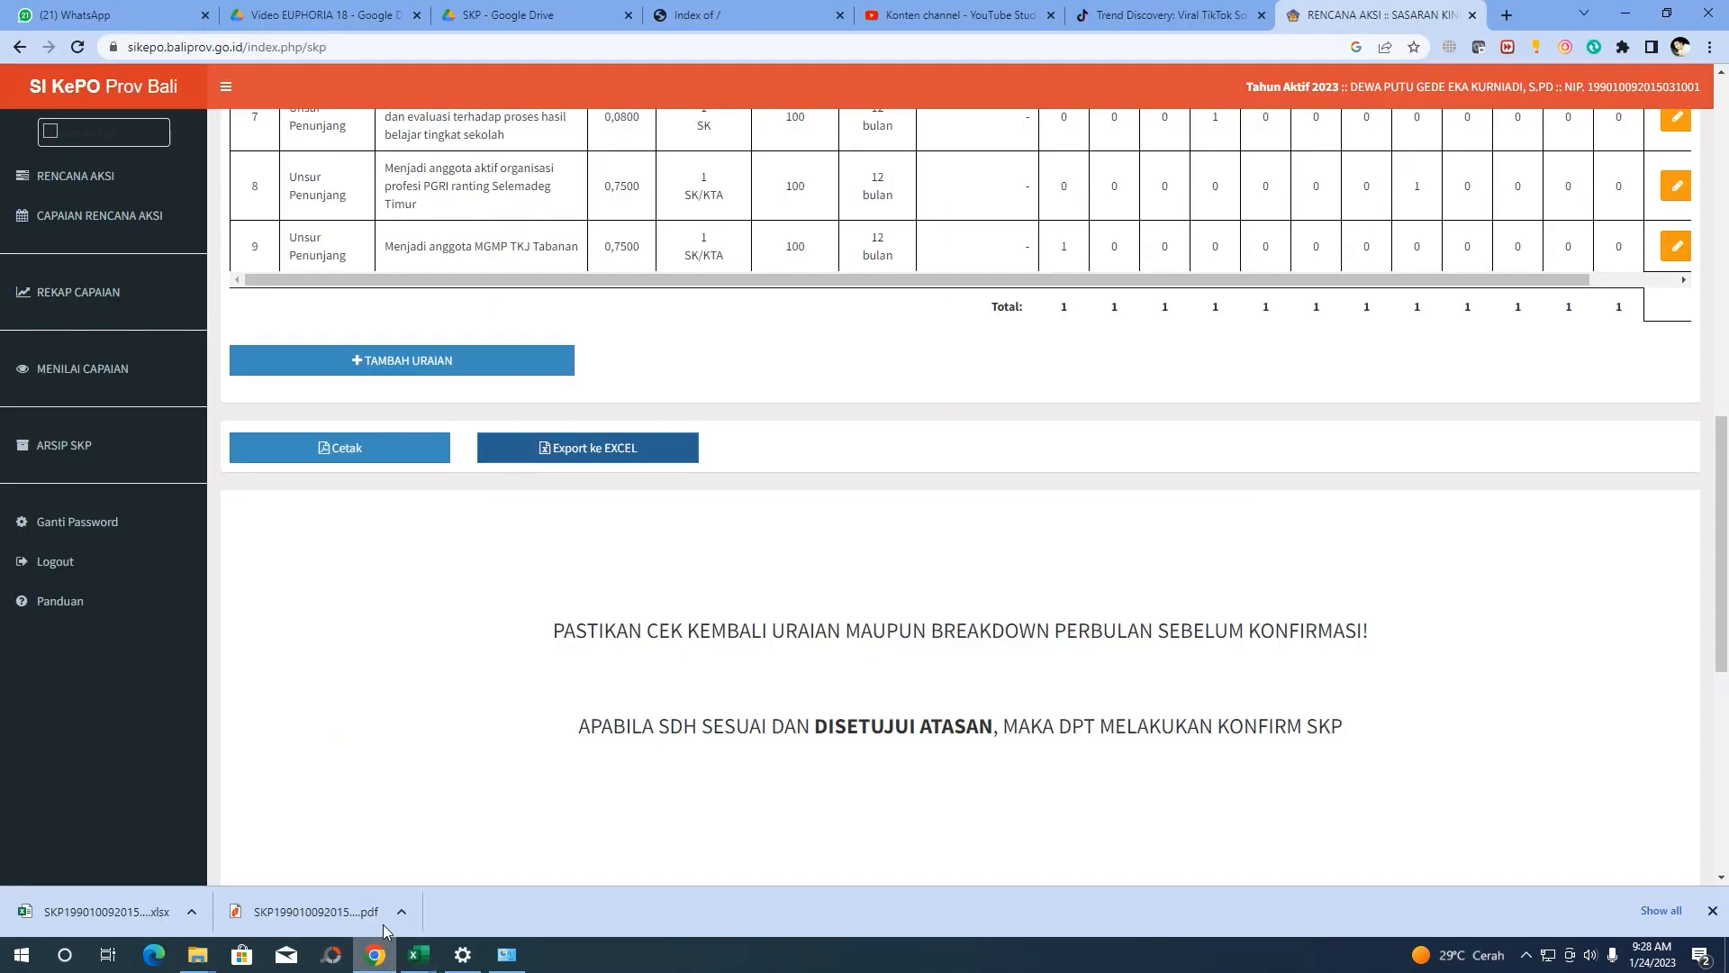
{"action": "scroll", "coordinate": [883, 610], "scroll_direction": "up", "scroll_amount": 3}
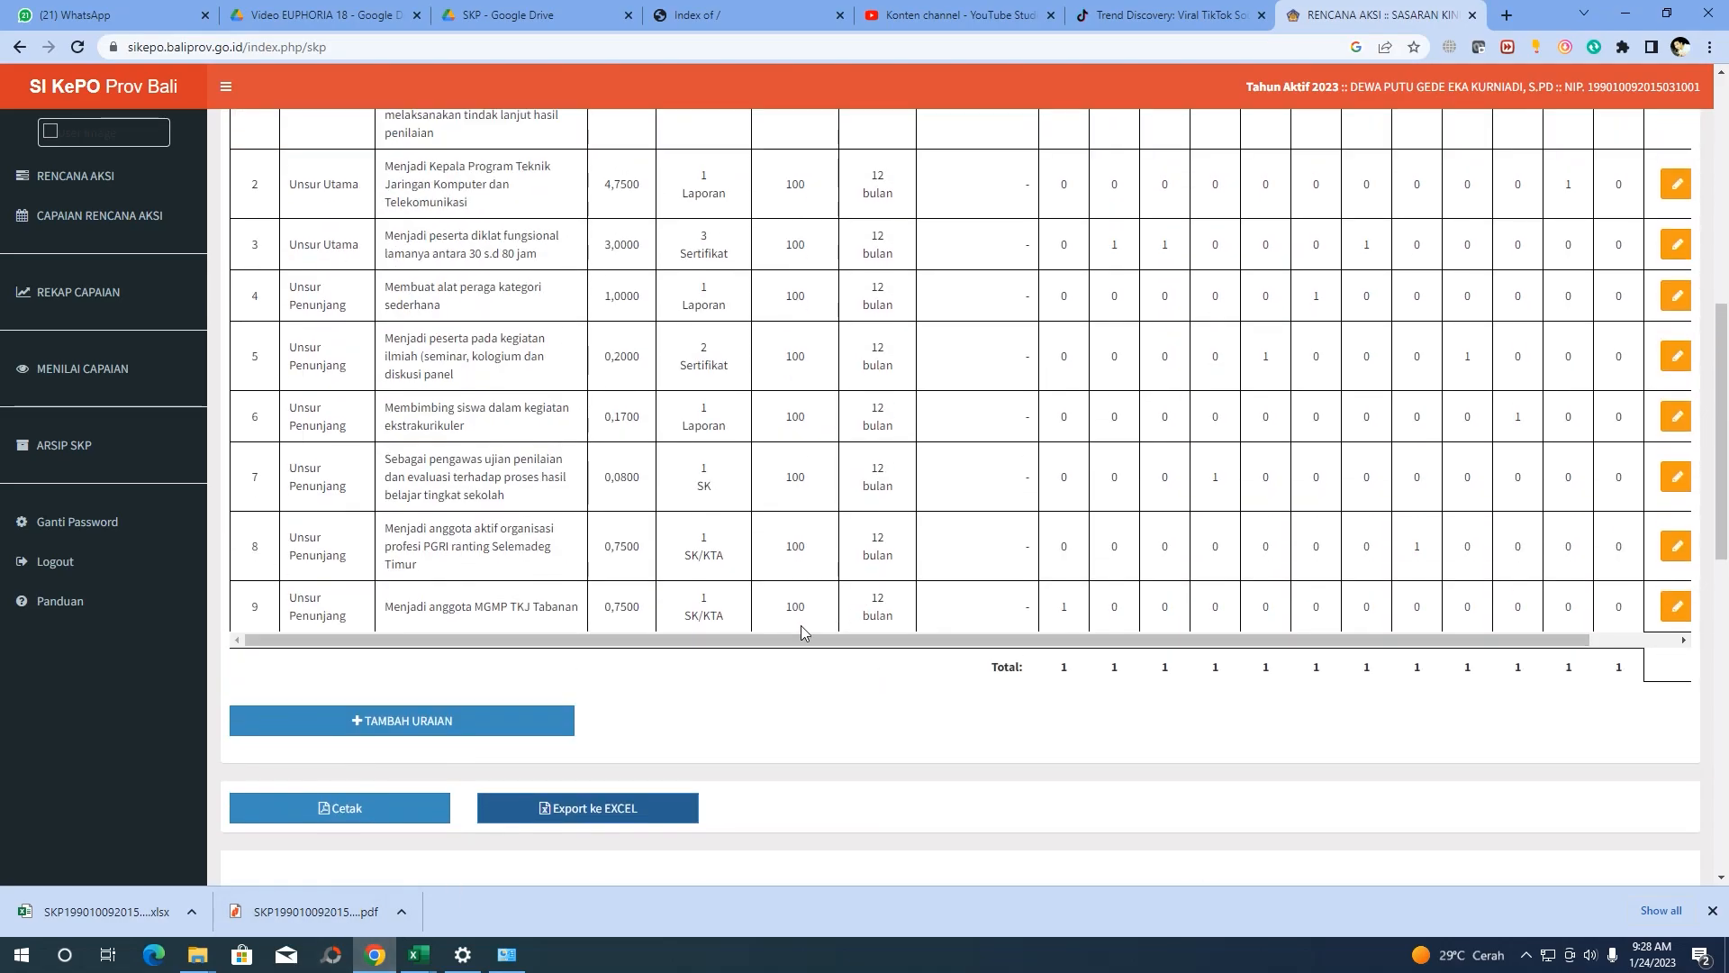
{"action": "scroll", "coordinate": [707, 693], "scroll_direction": "down", "scroll_amount": 2}
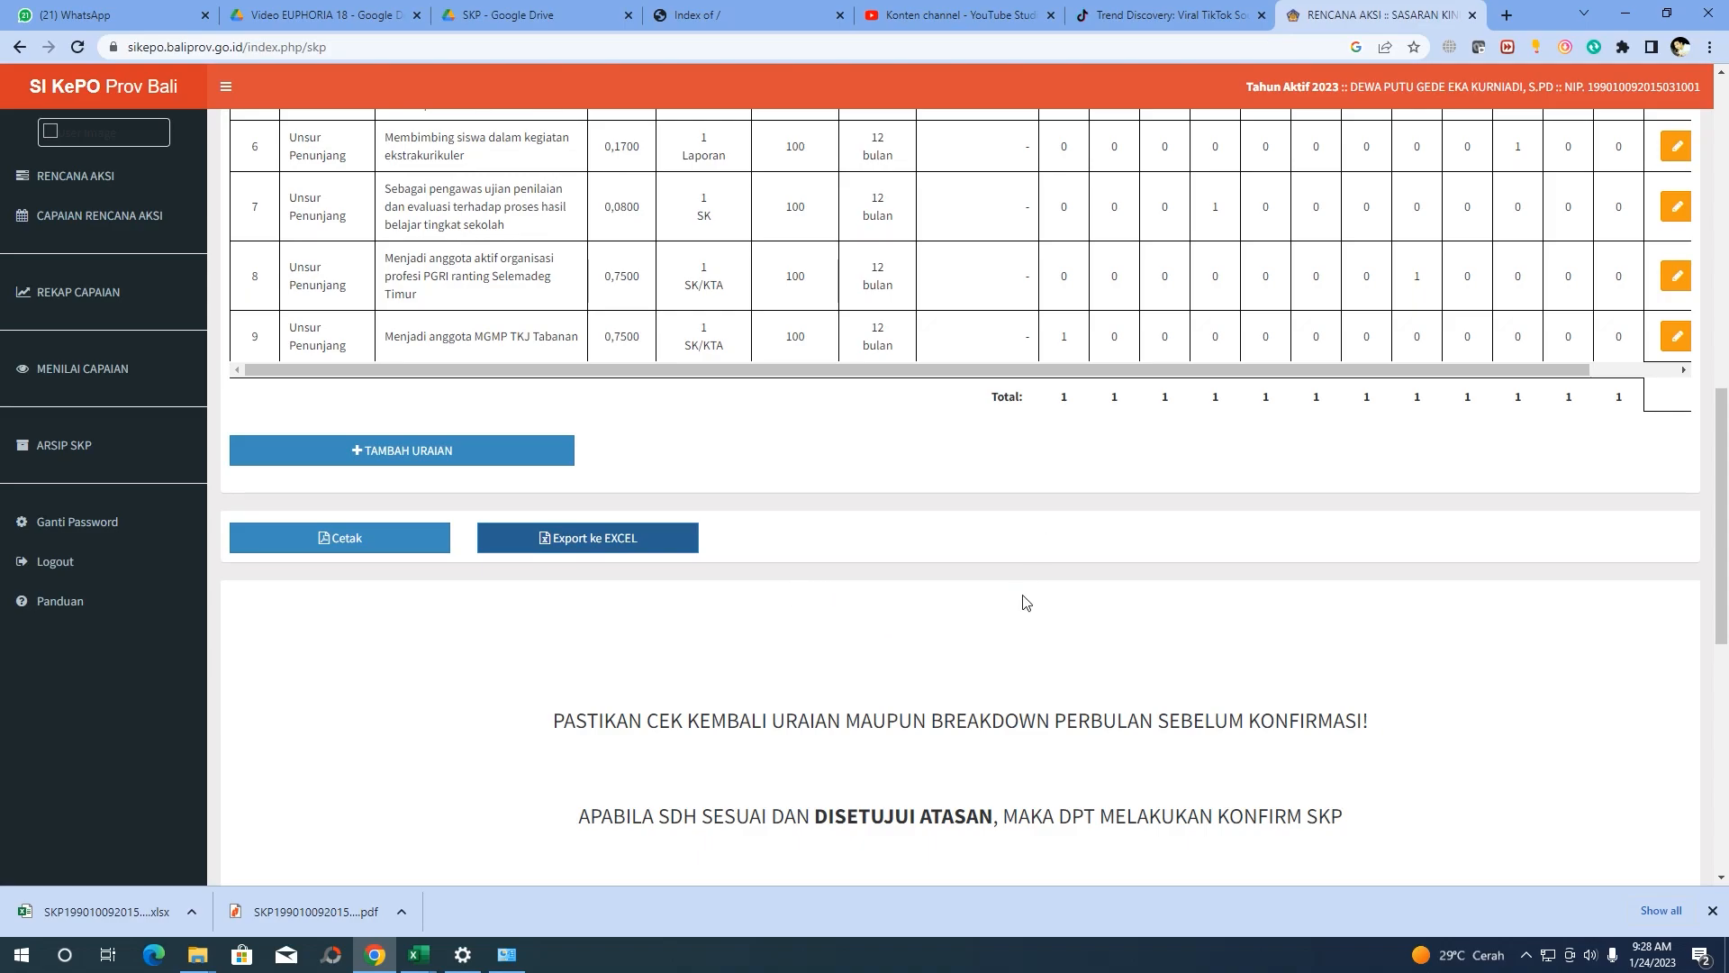
{"action": "scroll", "coordinate": [1017, 592], "scroll_direction": "down", "scroll_amount": 3}
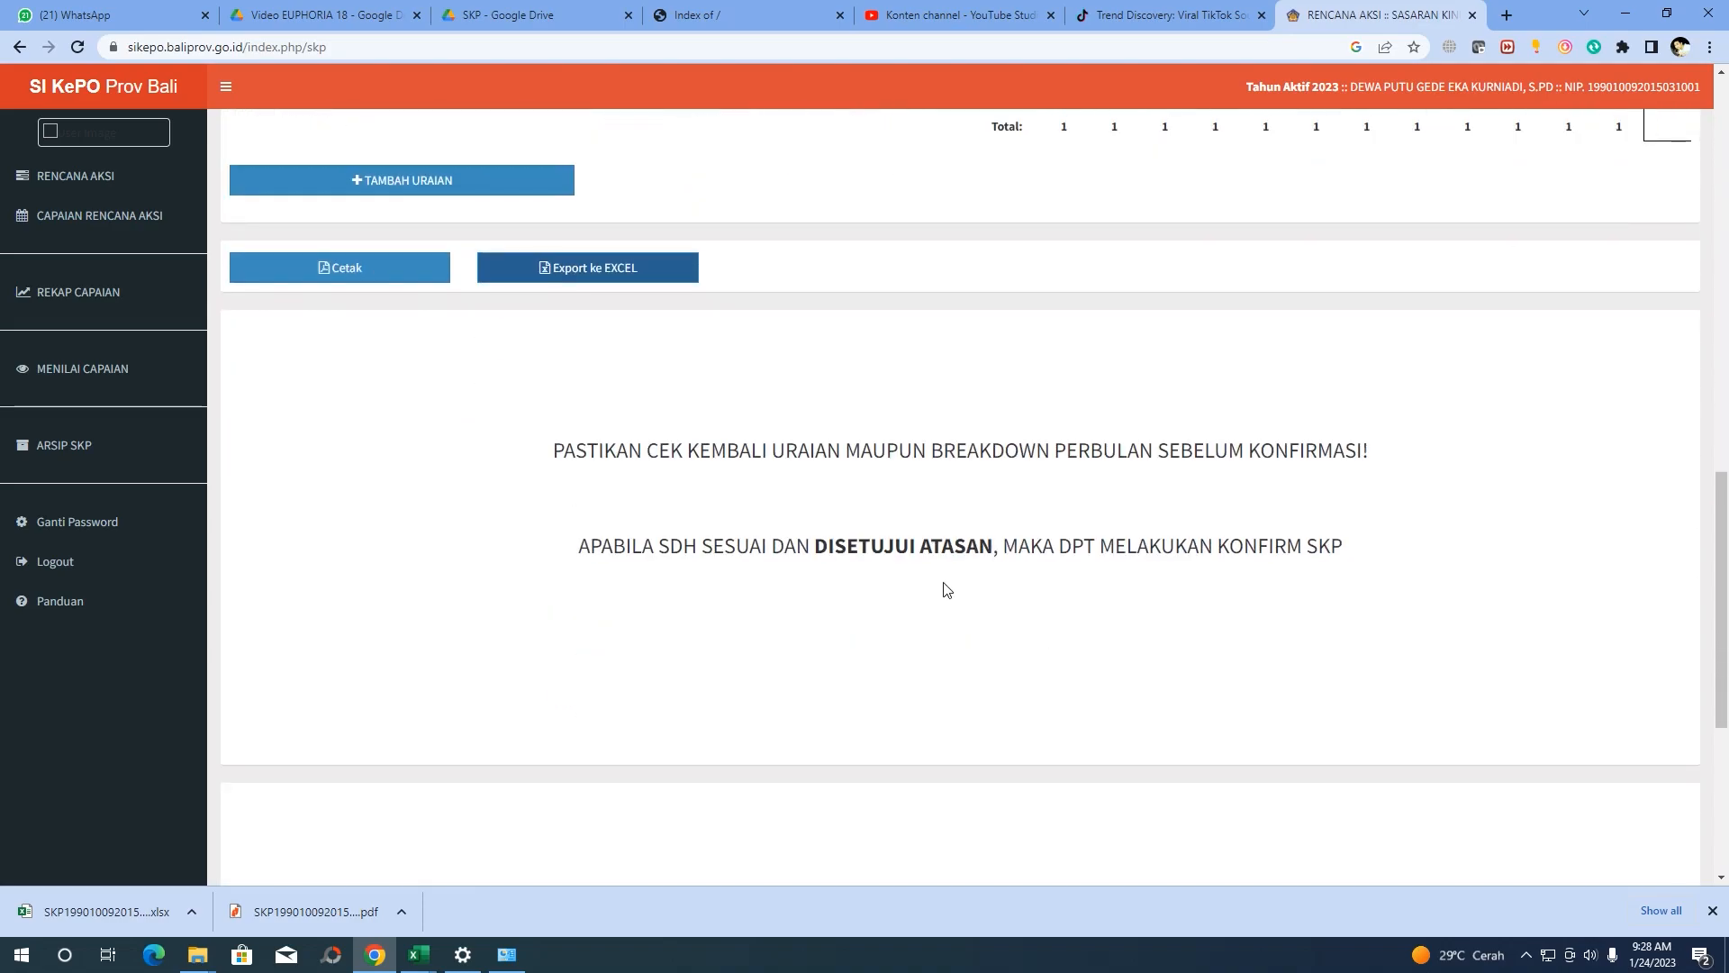
{"action": "scroll", "coordinate": [673, 547], "scroll_direction": "down", "scroll_amount": 3}
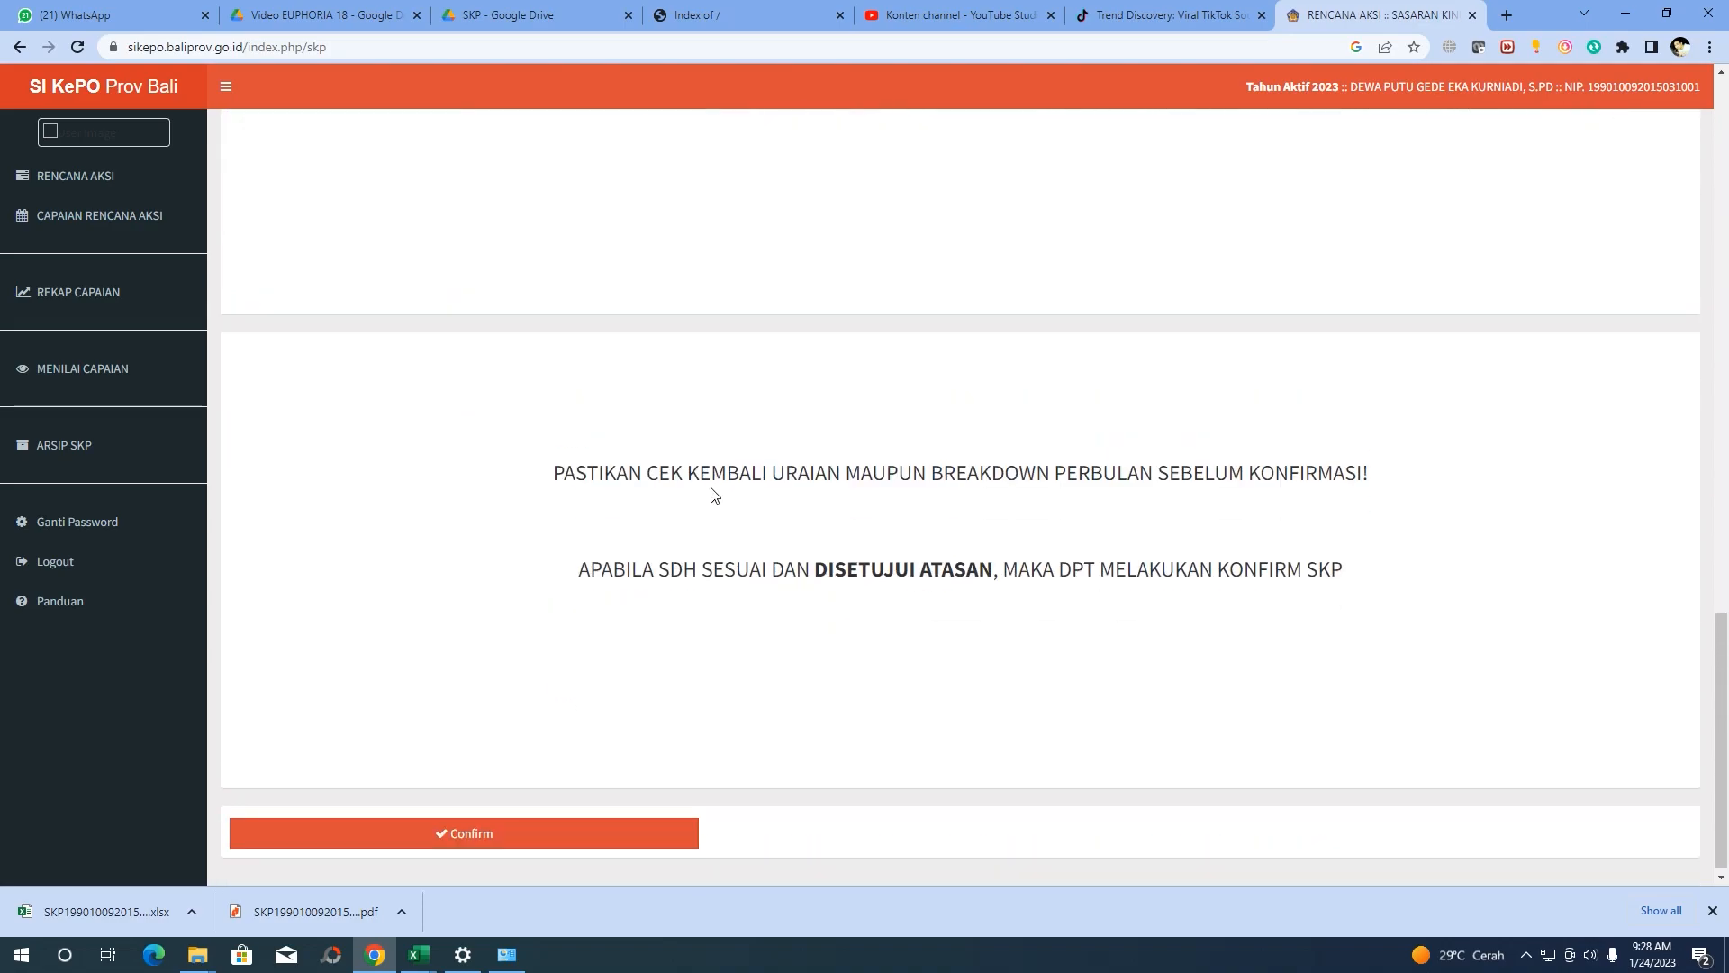
{"action": "scroll", "coordinate": [584, 505], "scroll_direction": "down", "scroll_amount": 1}
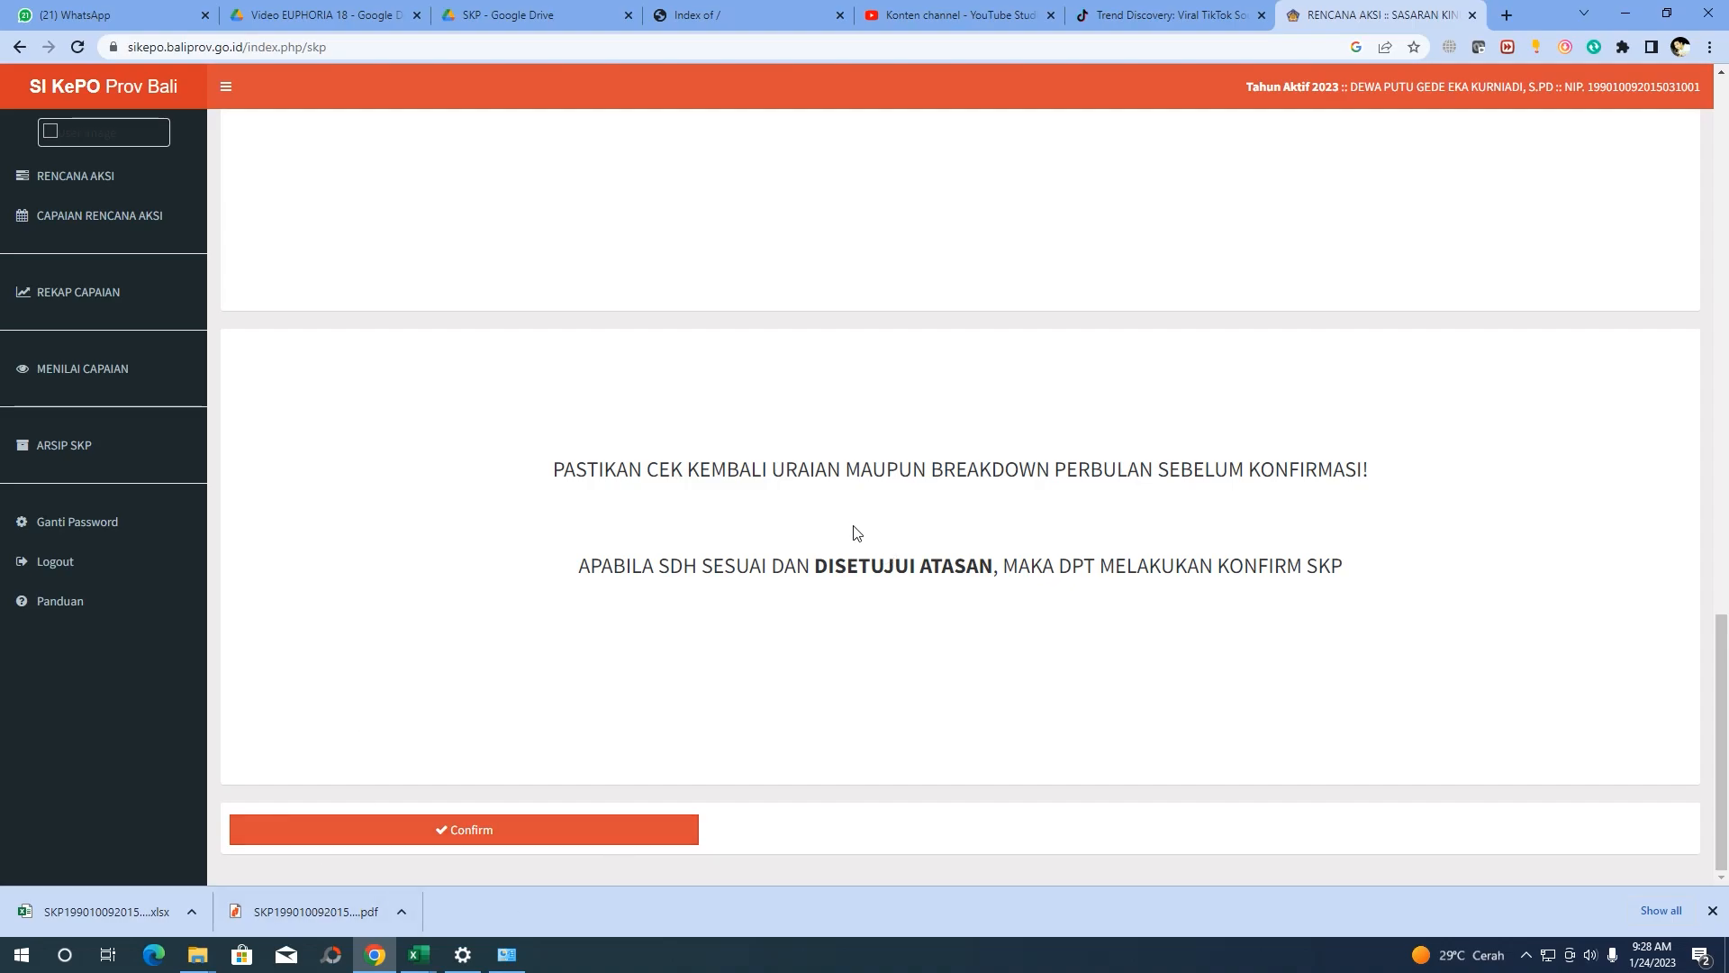
{"action": "scroll", "coordinate": [856, 535], "scroll_direction": "up", "scroll_amount": 2}
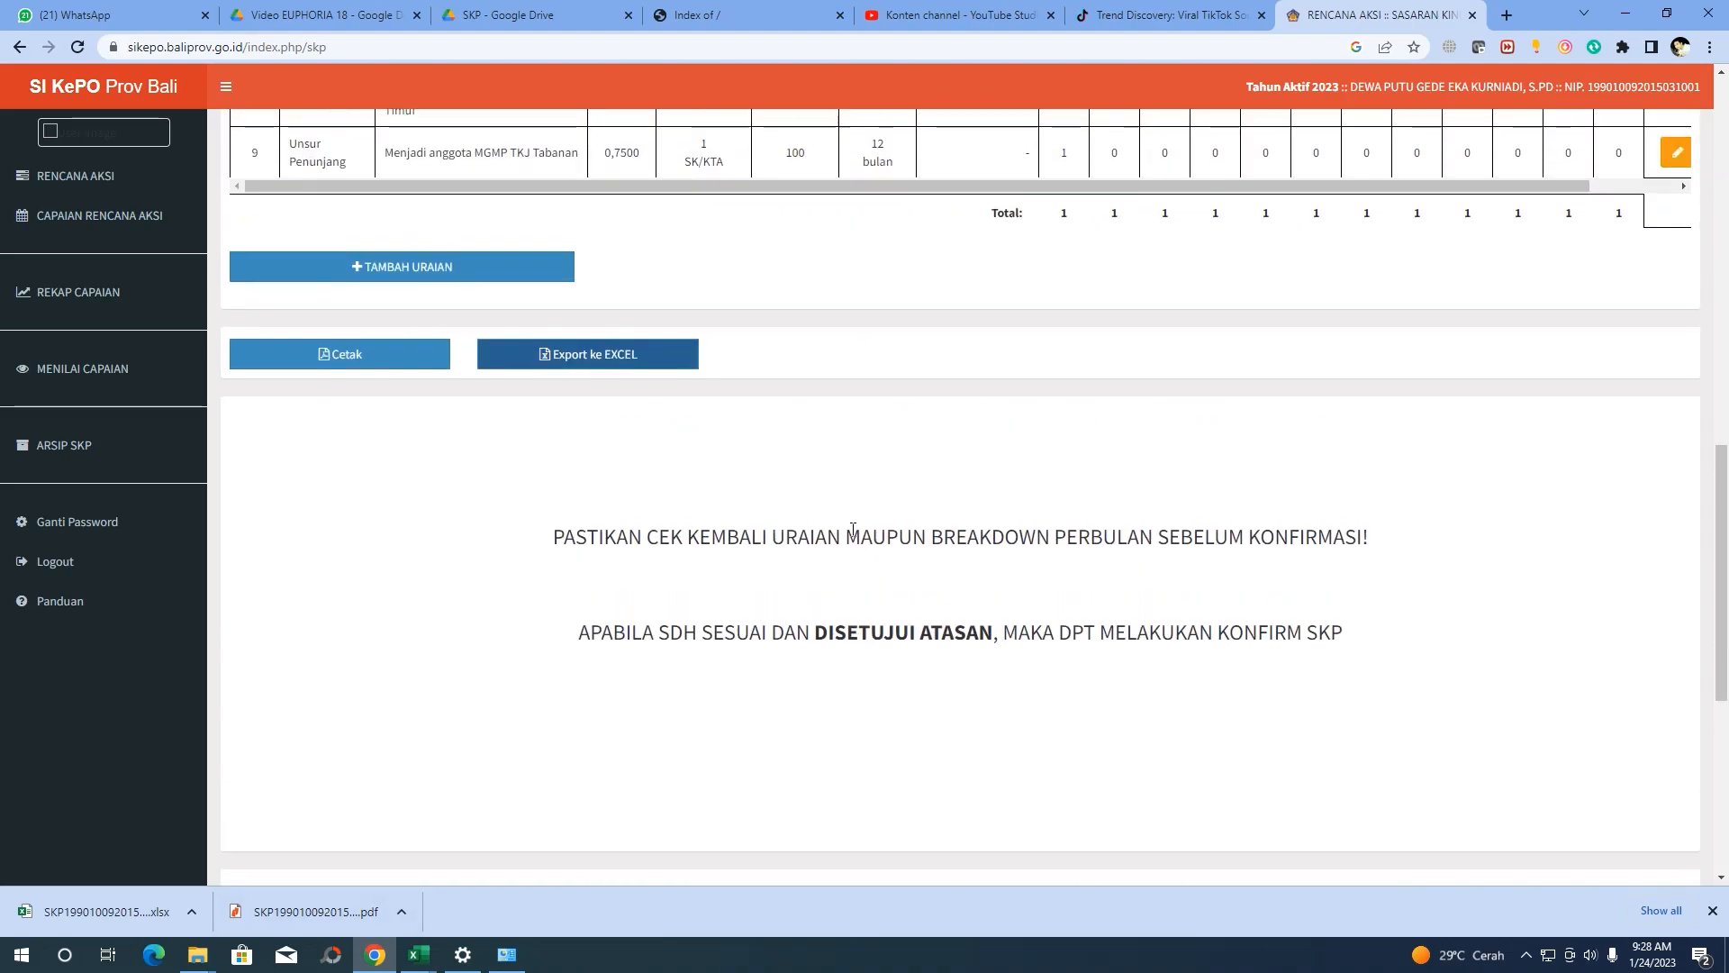
{"action": "scroll", "coordinate": [848, 533], "scroll_direction": "up", "scroll_amount": 5}
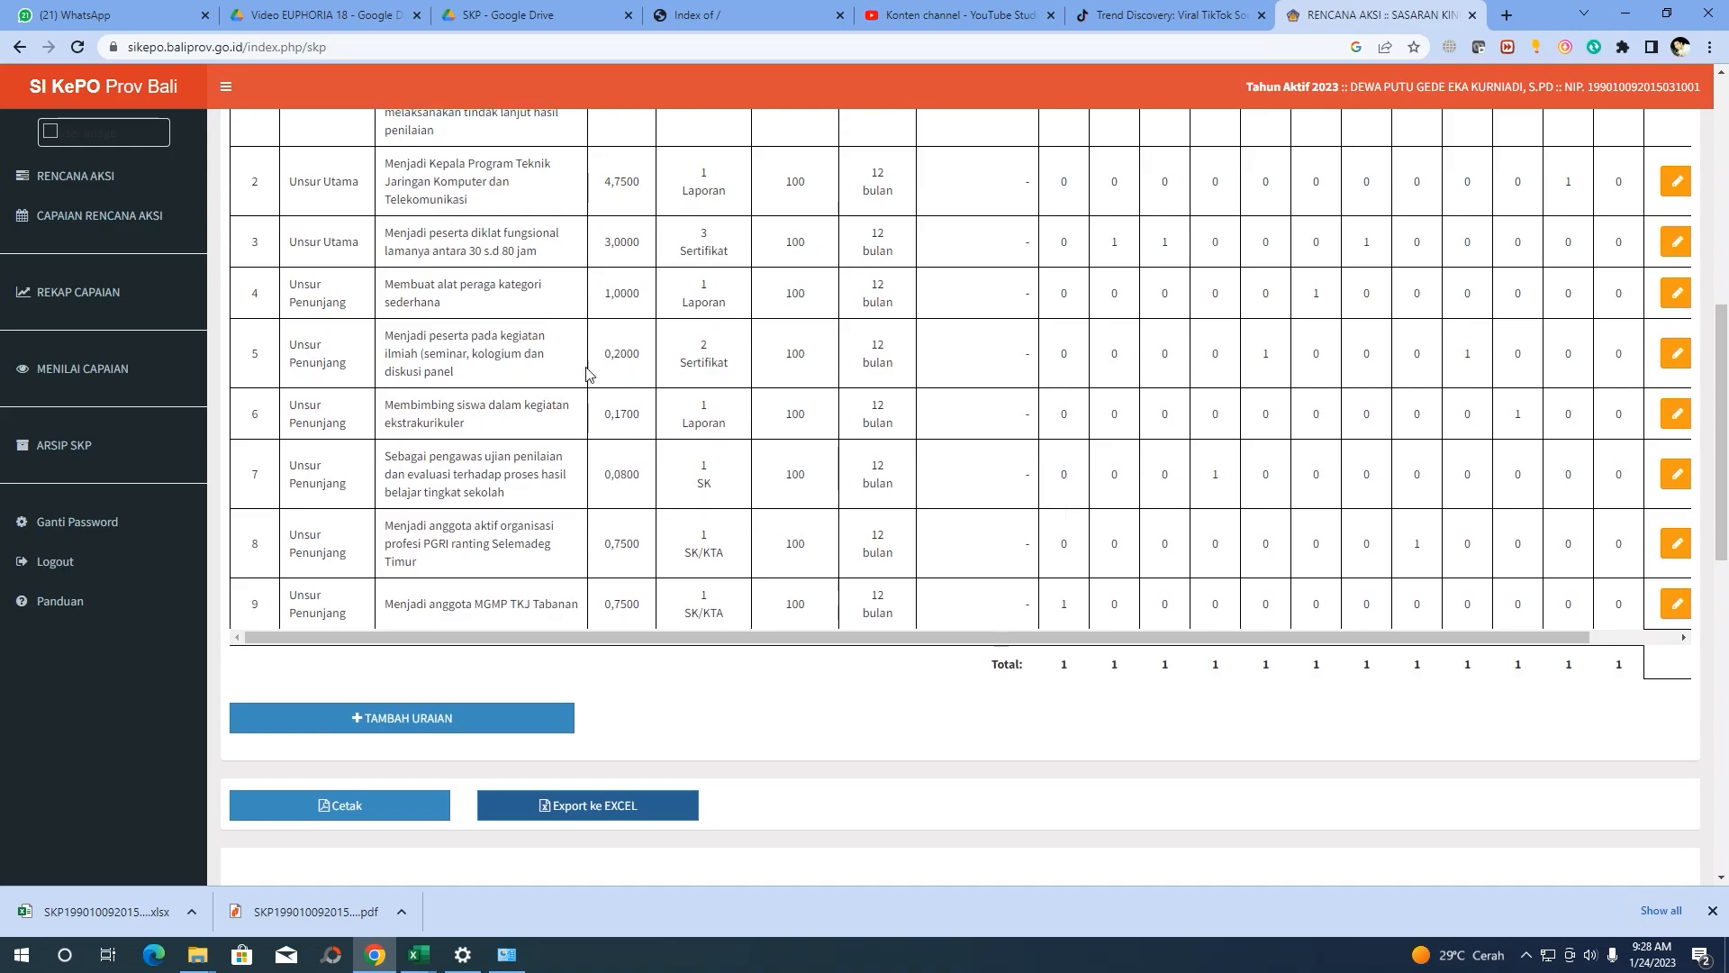
{"action": "scroll", "coordinate": [824, 373], "scroll_direction": "up", "scroll_amount": 6}
{"action": "scroll", "coordinate": [820, 372], "scroll_direction": "up", "scroll_amount": 2}
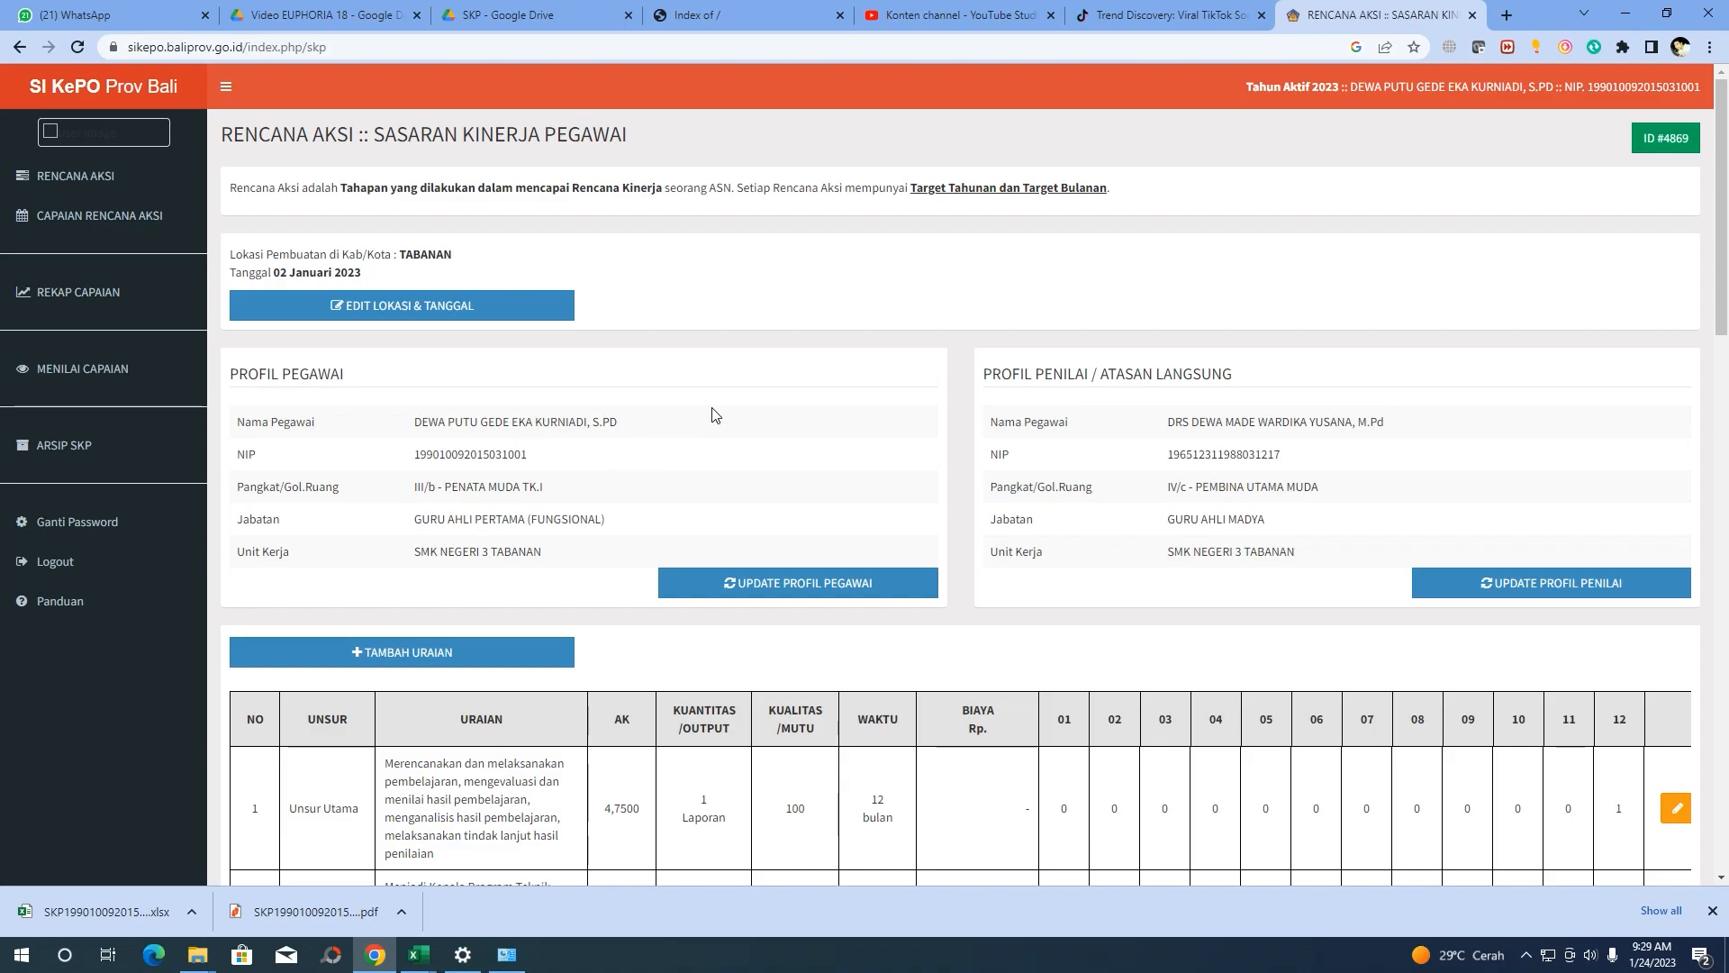
{"action": "scroll", "coordinate": [599, 456], "scroll_direction": "down", "scroll_amount": 4}
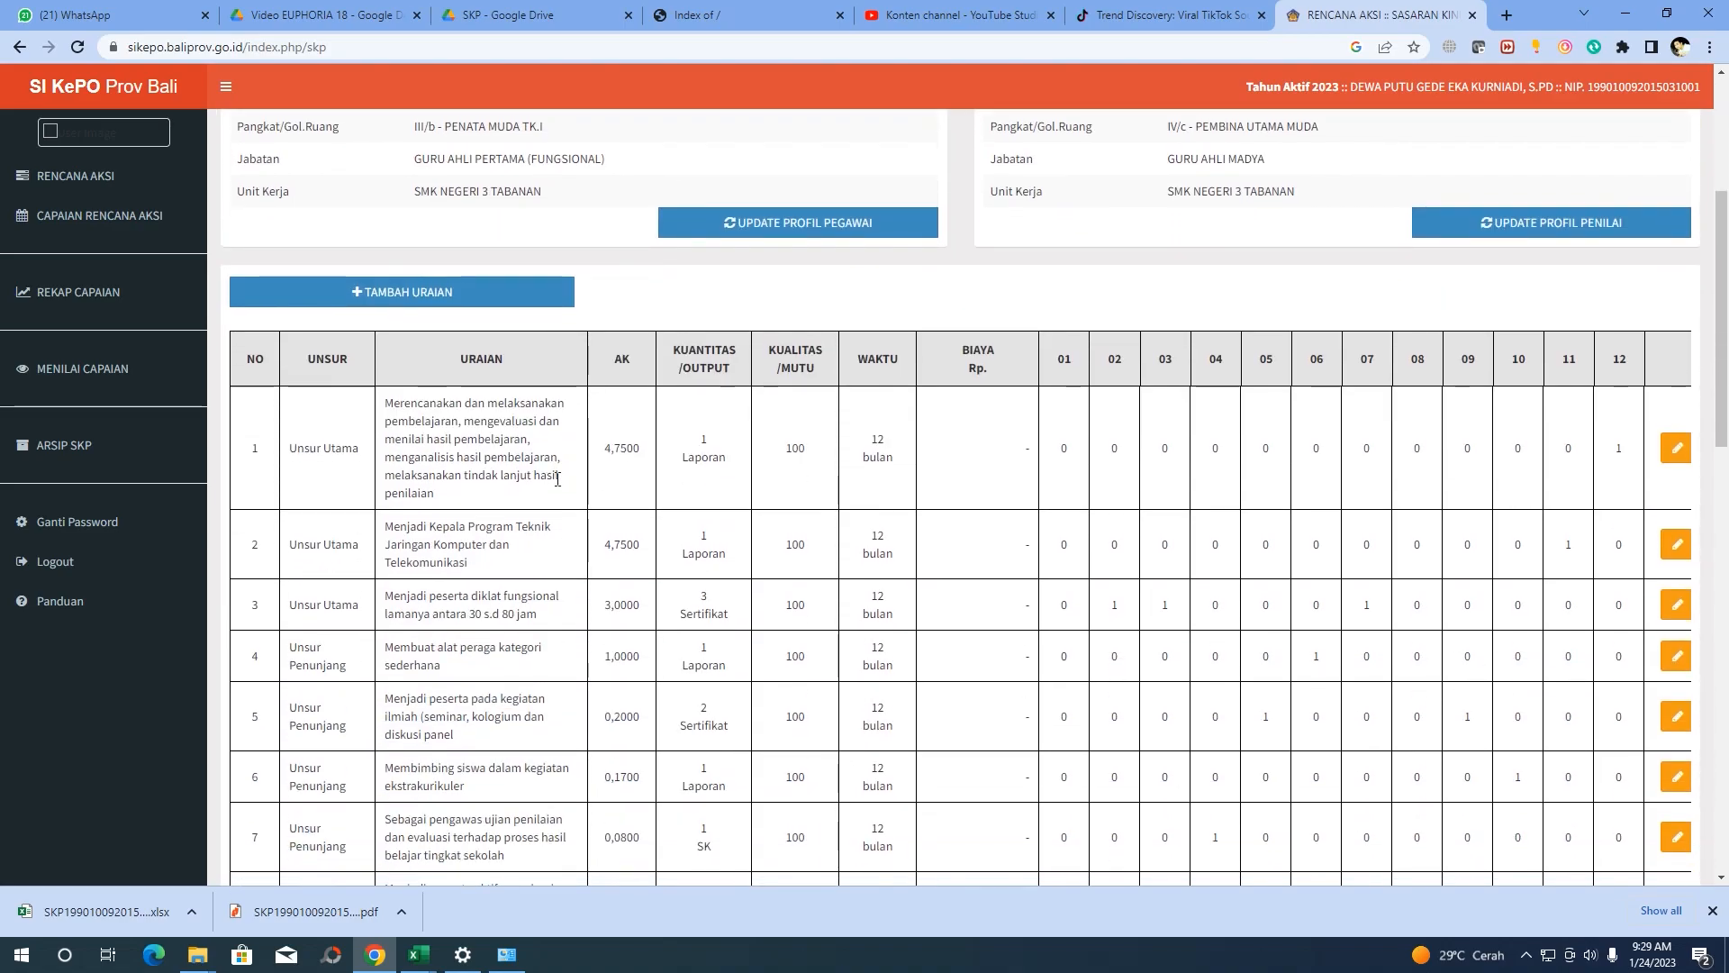